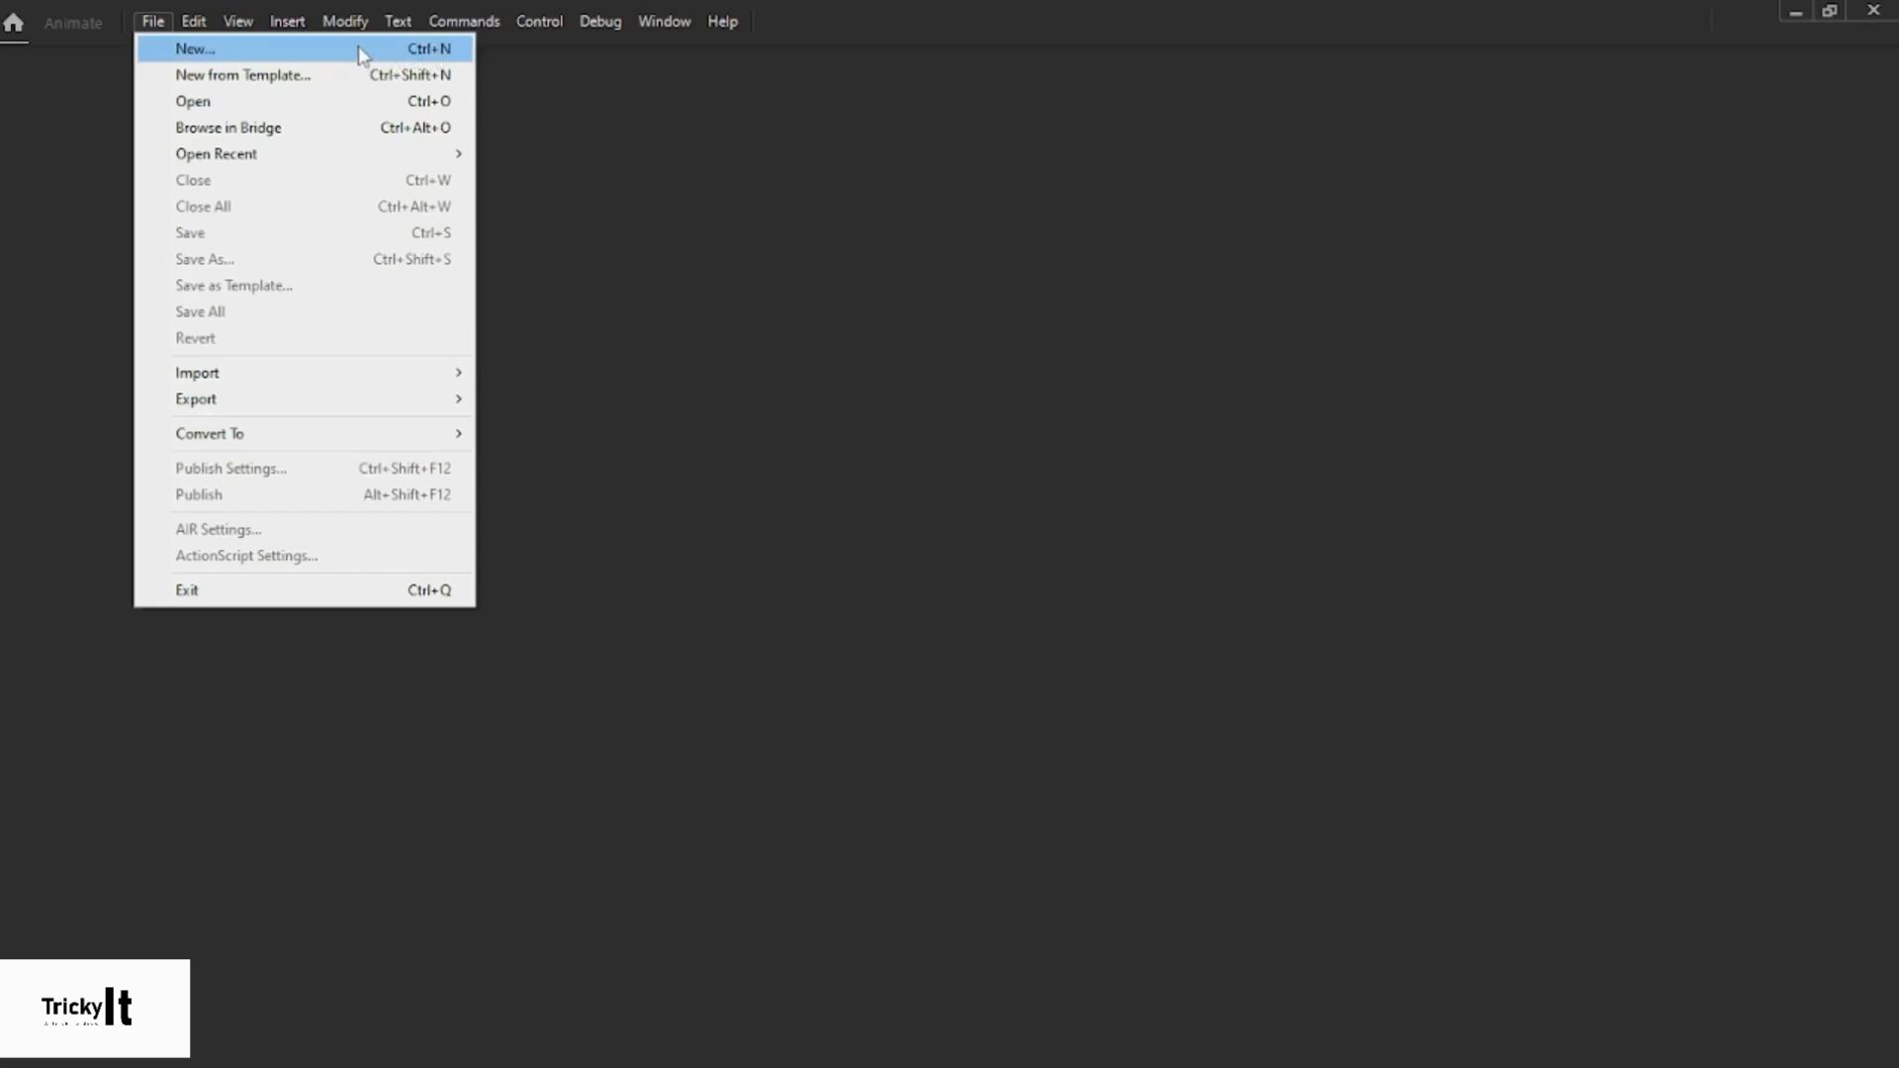
# - Create a new HD document at 1280 × 720, 30 fps, keeping the preset values unchanged
pyautogui.click(361, 51)
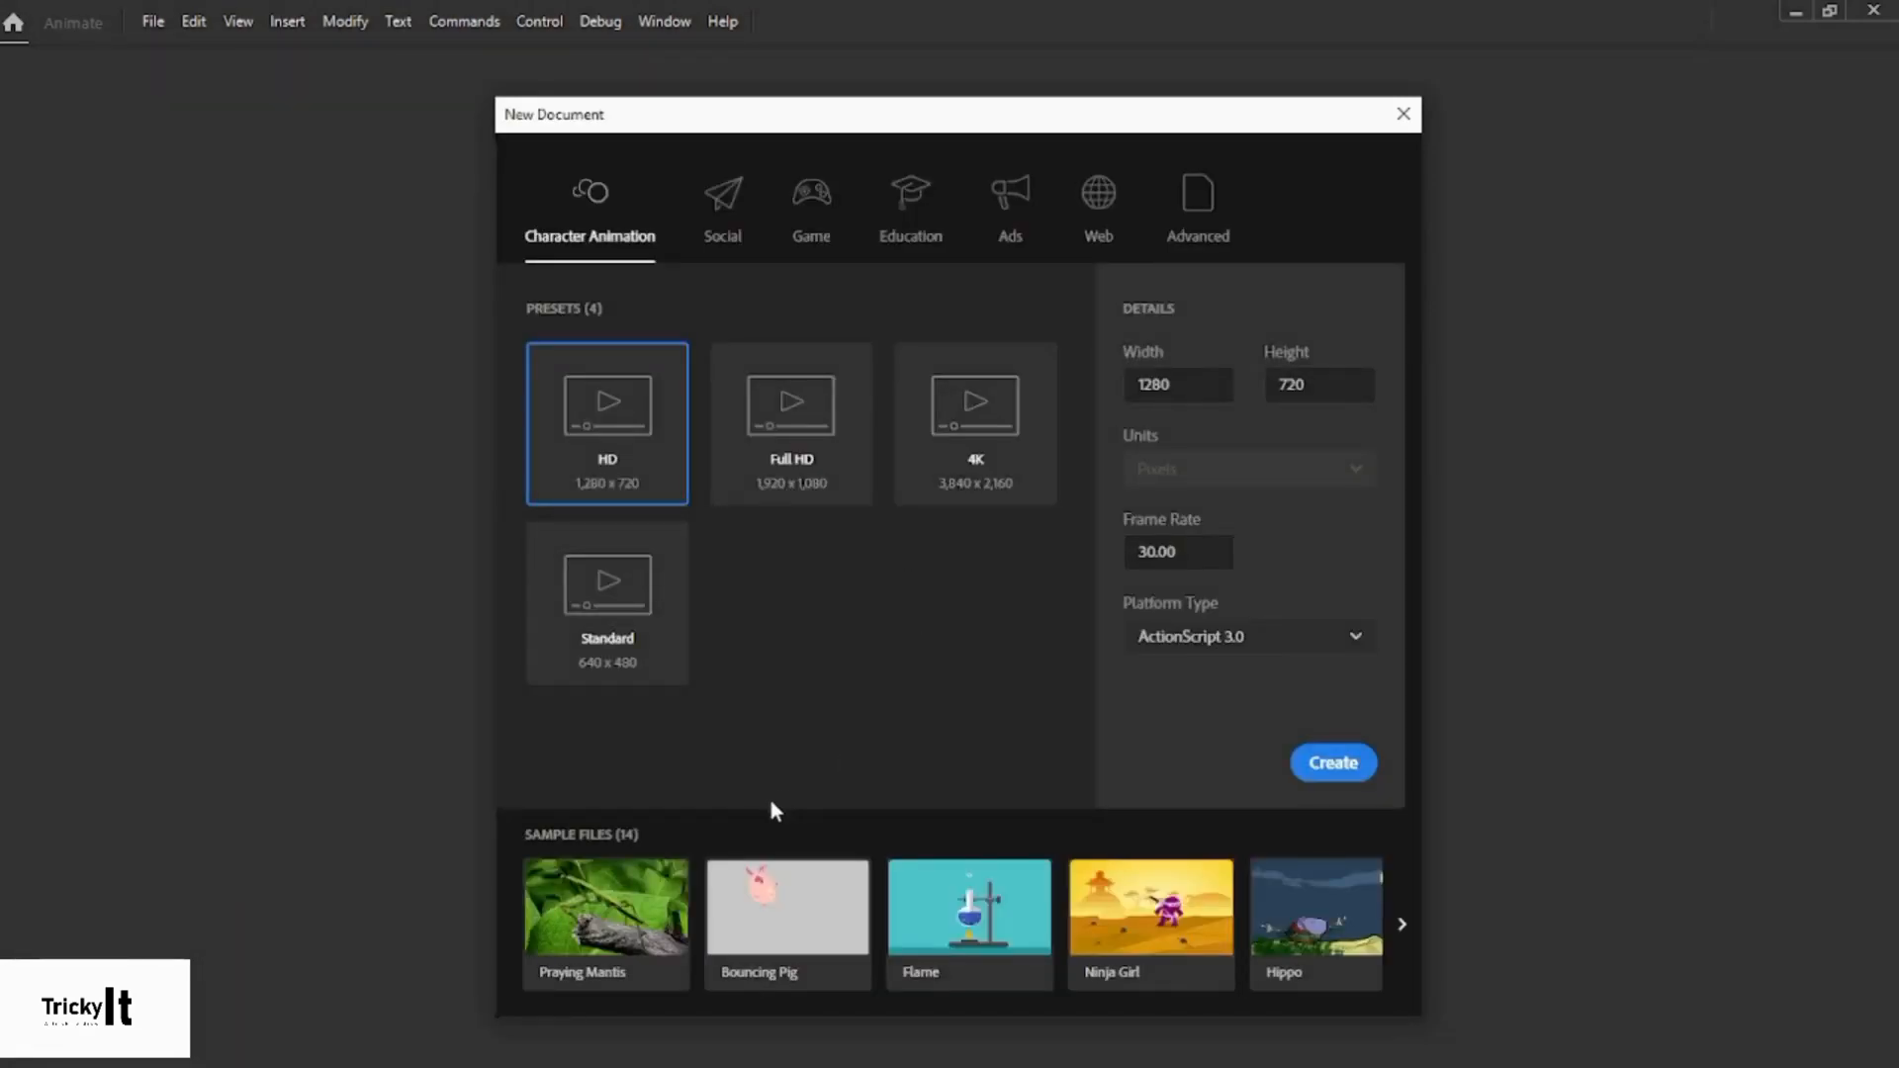
pyautogui.moveTo(1174, 384); pyautogui.dragTo(1135, 388)
pyautogui.click(1194, 385)
pyautogui.moveTo(1315, 385); pyautogui.dragTo(1281, 386)
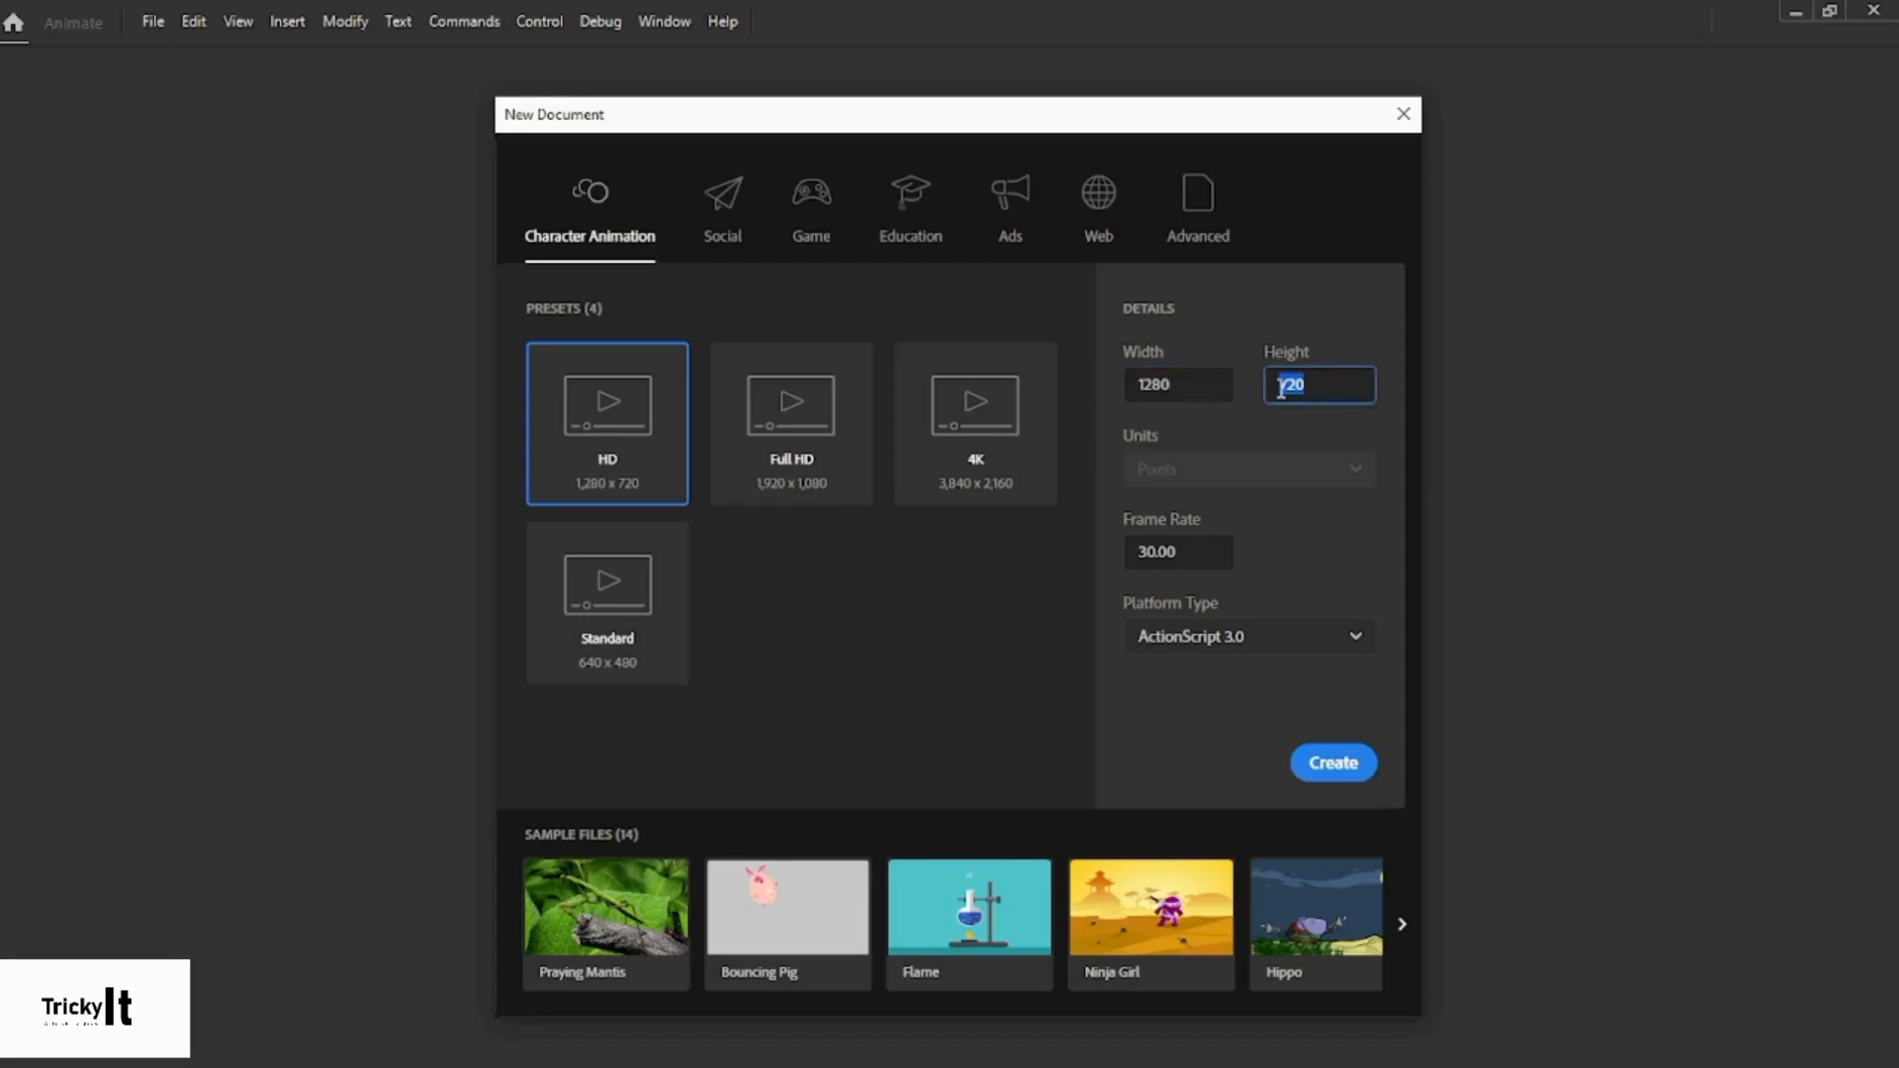
pyautogui.click(1320, 385)
pyautogui.moveTo(1314, 386); pyautogui.dragTo(1280, 394)
pyautogui.click(1217, 389)
pyautogui.click(1313, 455)
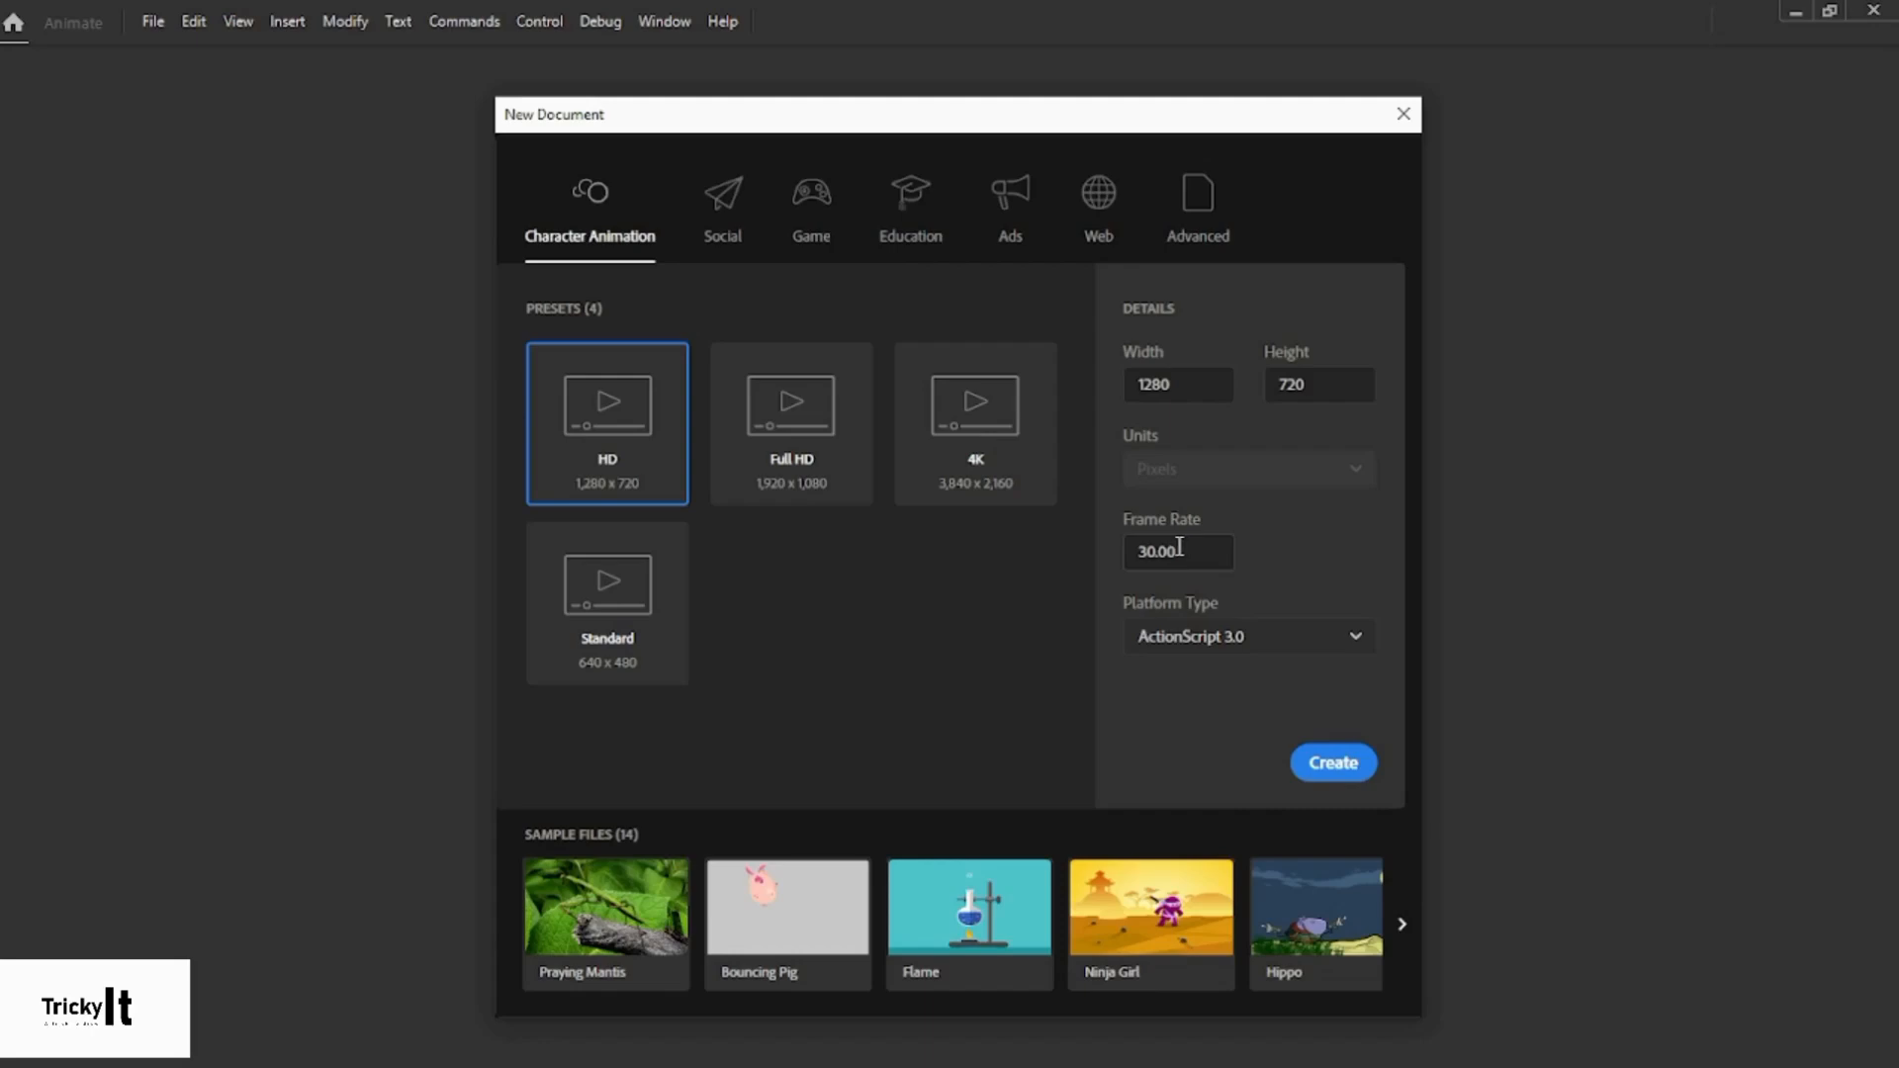
pyautogui.moveTo(1138, 551); pyautogui.dragTo(1156, 550)
pyautogui.click(1194, 556)
pyautogui.click(1330, 765)
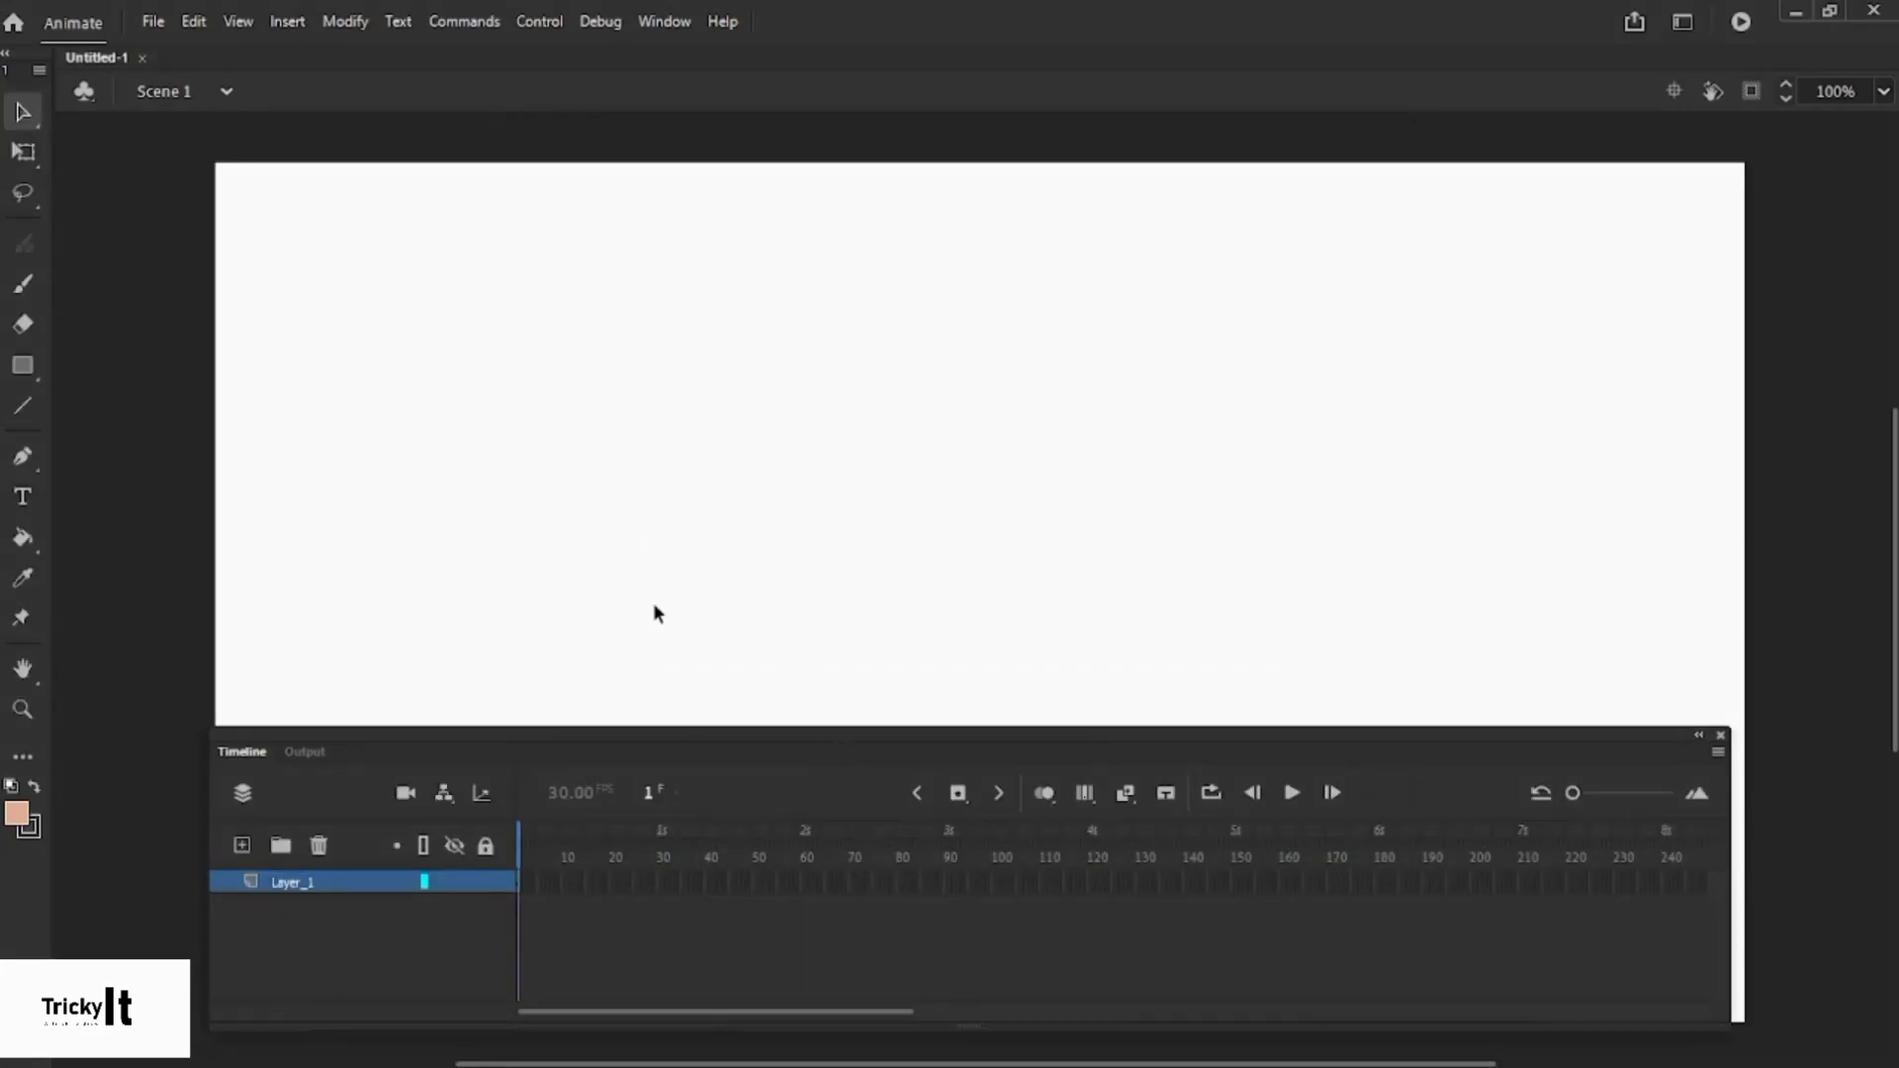
# - Close the Timeline panel so the full blank 1280 × 720 stage shows
pyautogui.click(1722, 737)
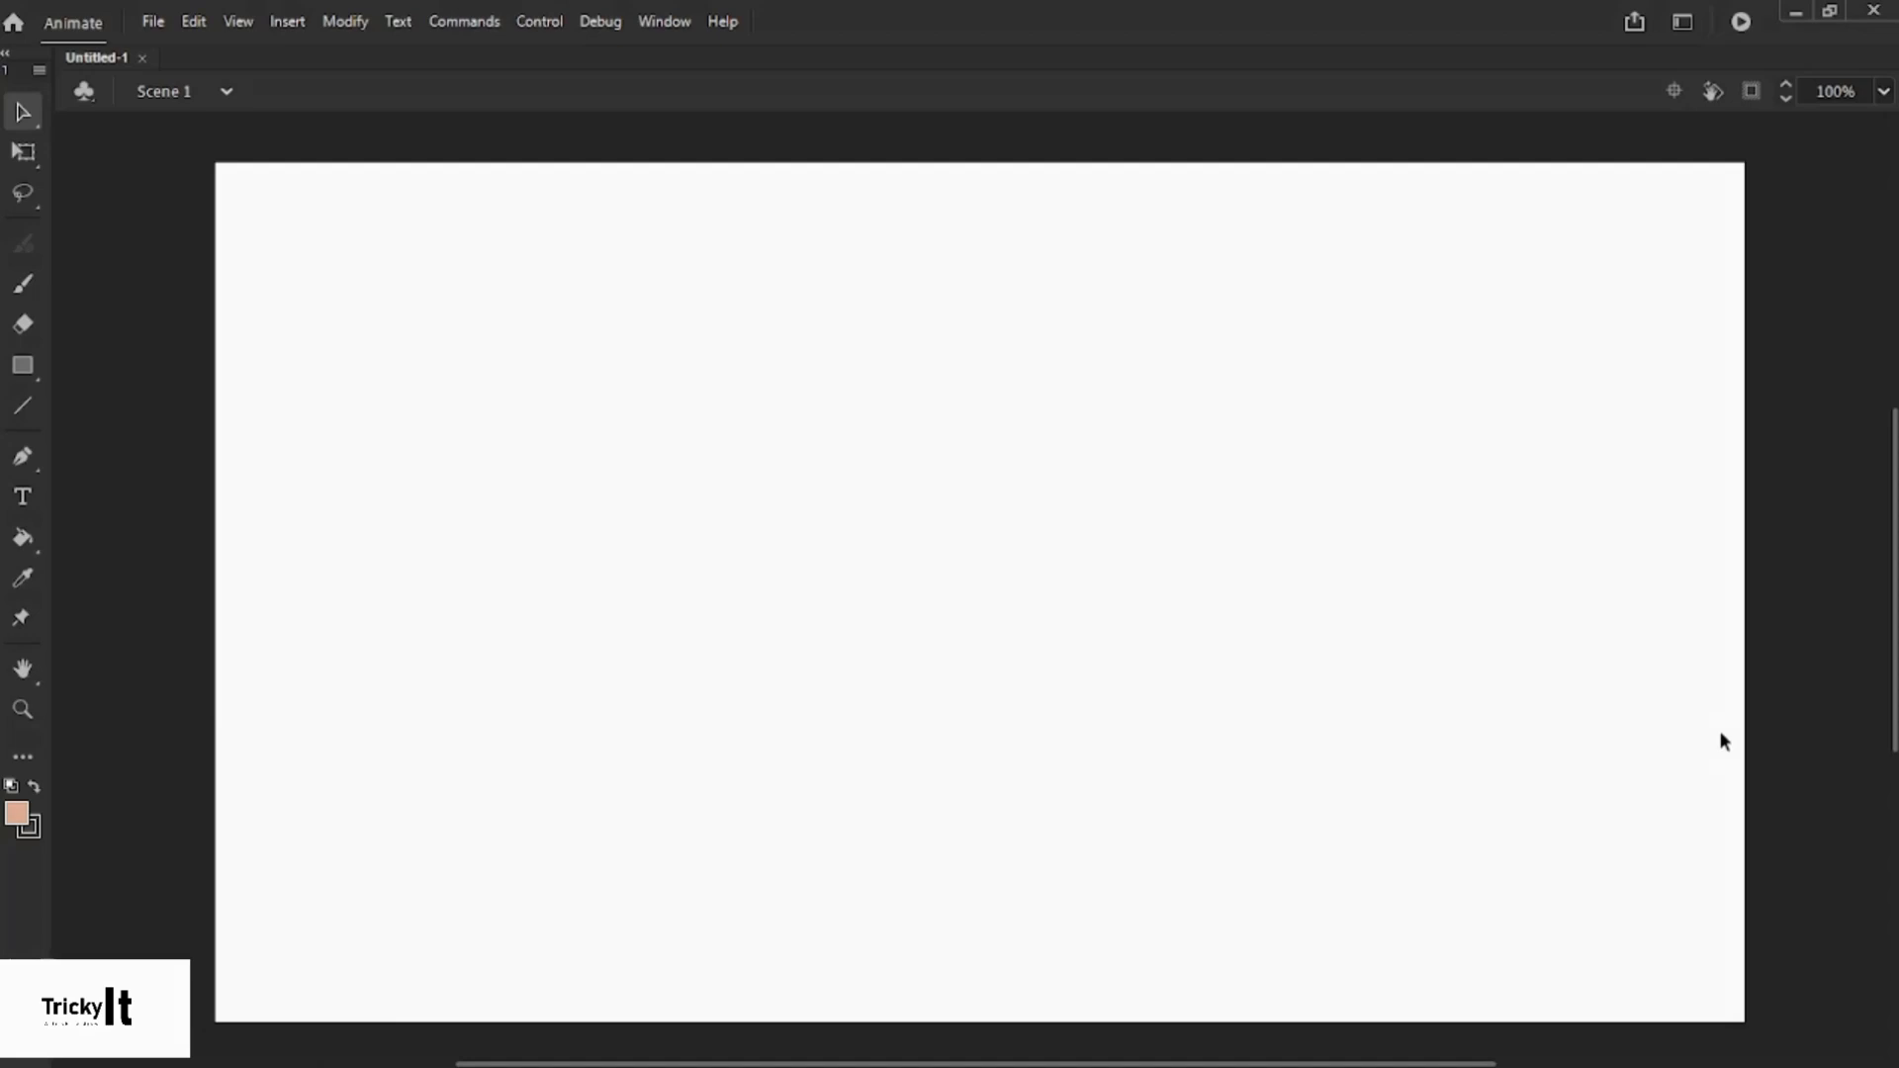
pyautogui.moveTo(1893, 580)
pyautogui.mouseDown()
pyautogui.moveTo(1893, 607)
pyautogui.moveTo(1893, 589)
pyautogui.mouseUp()
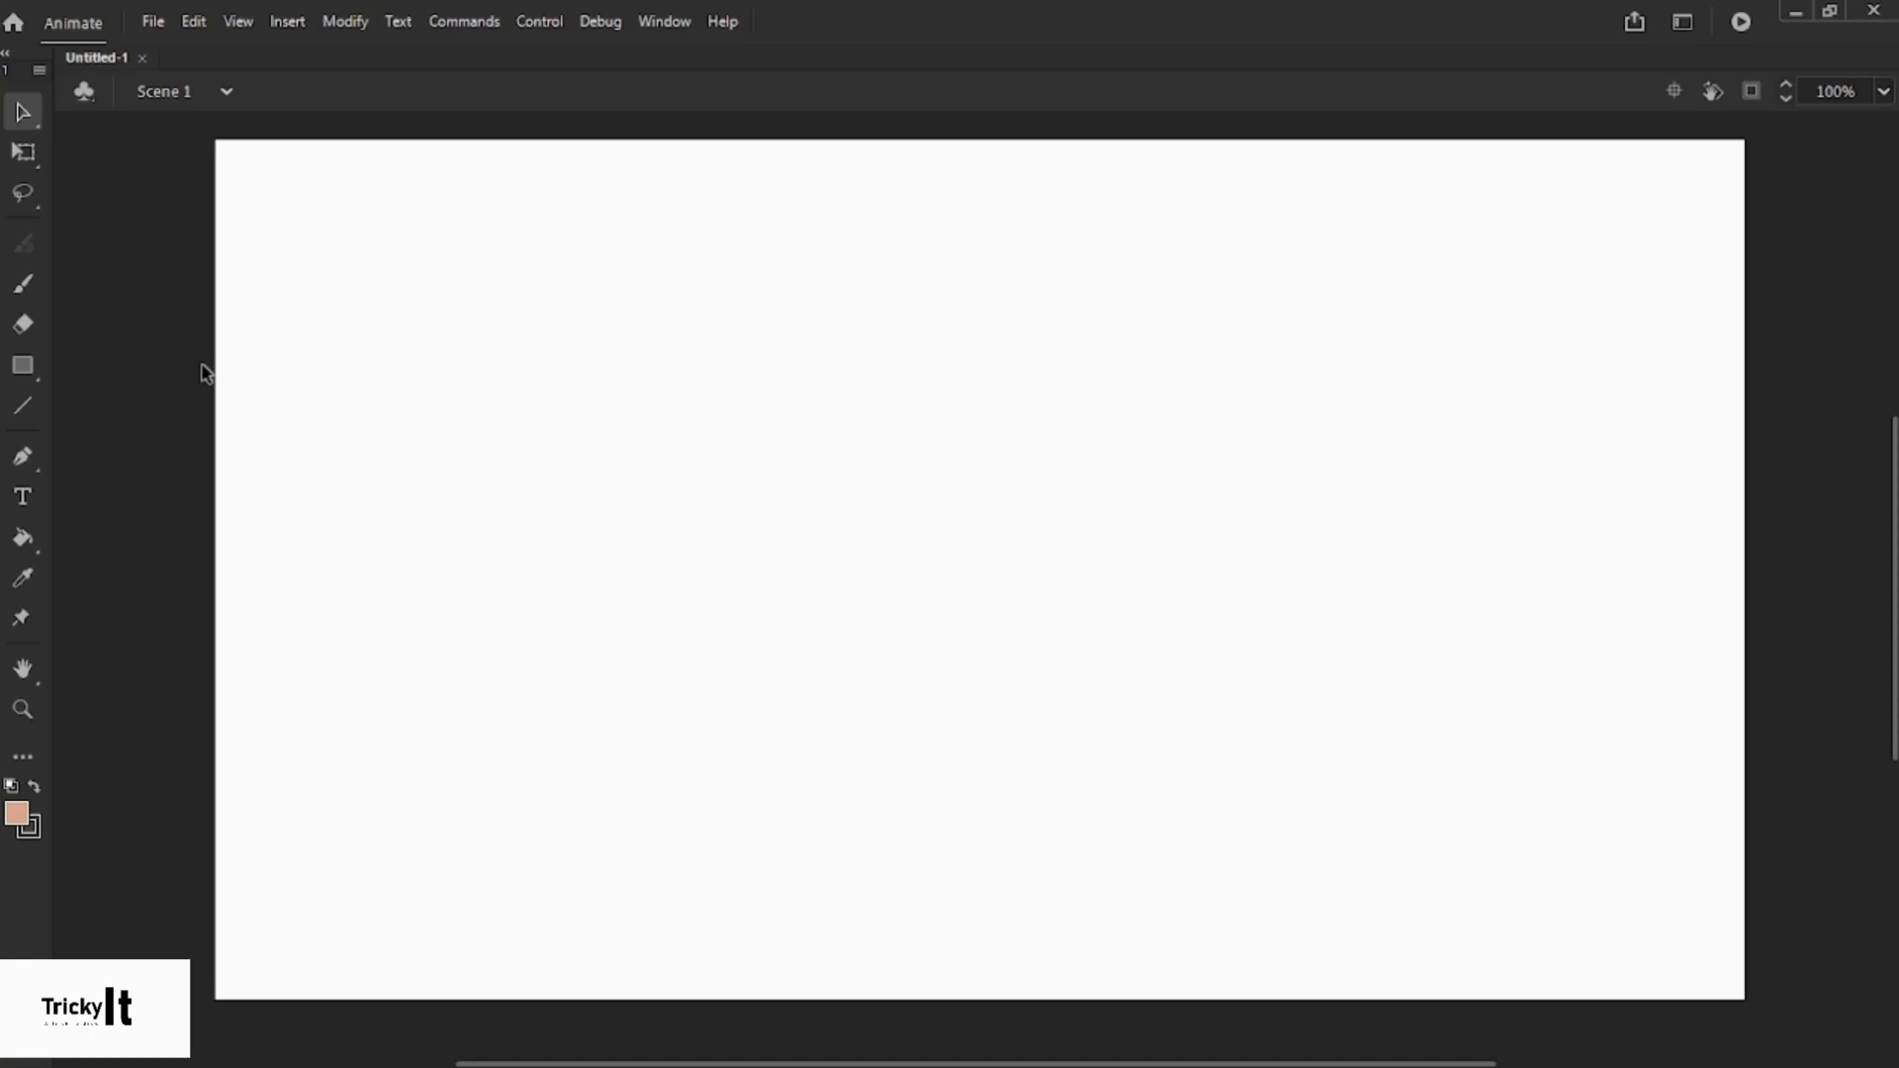
pyautogui.click(22, 368)
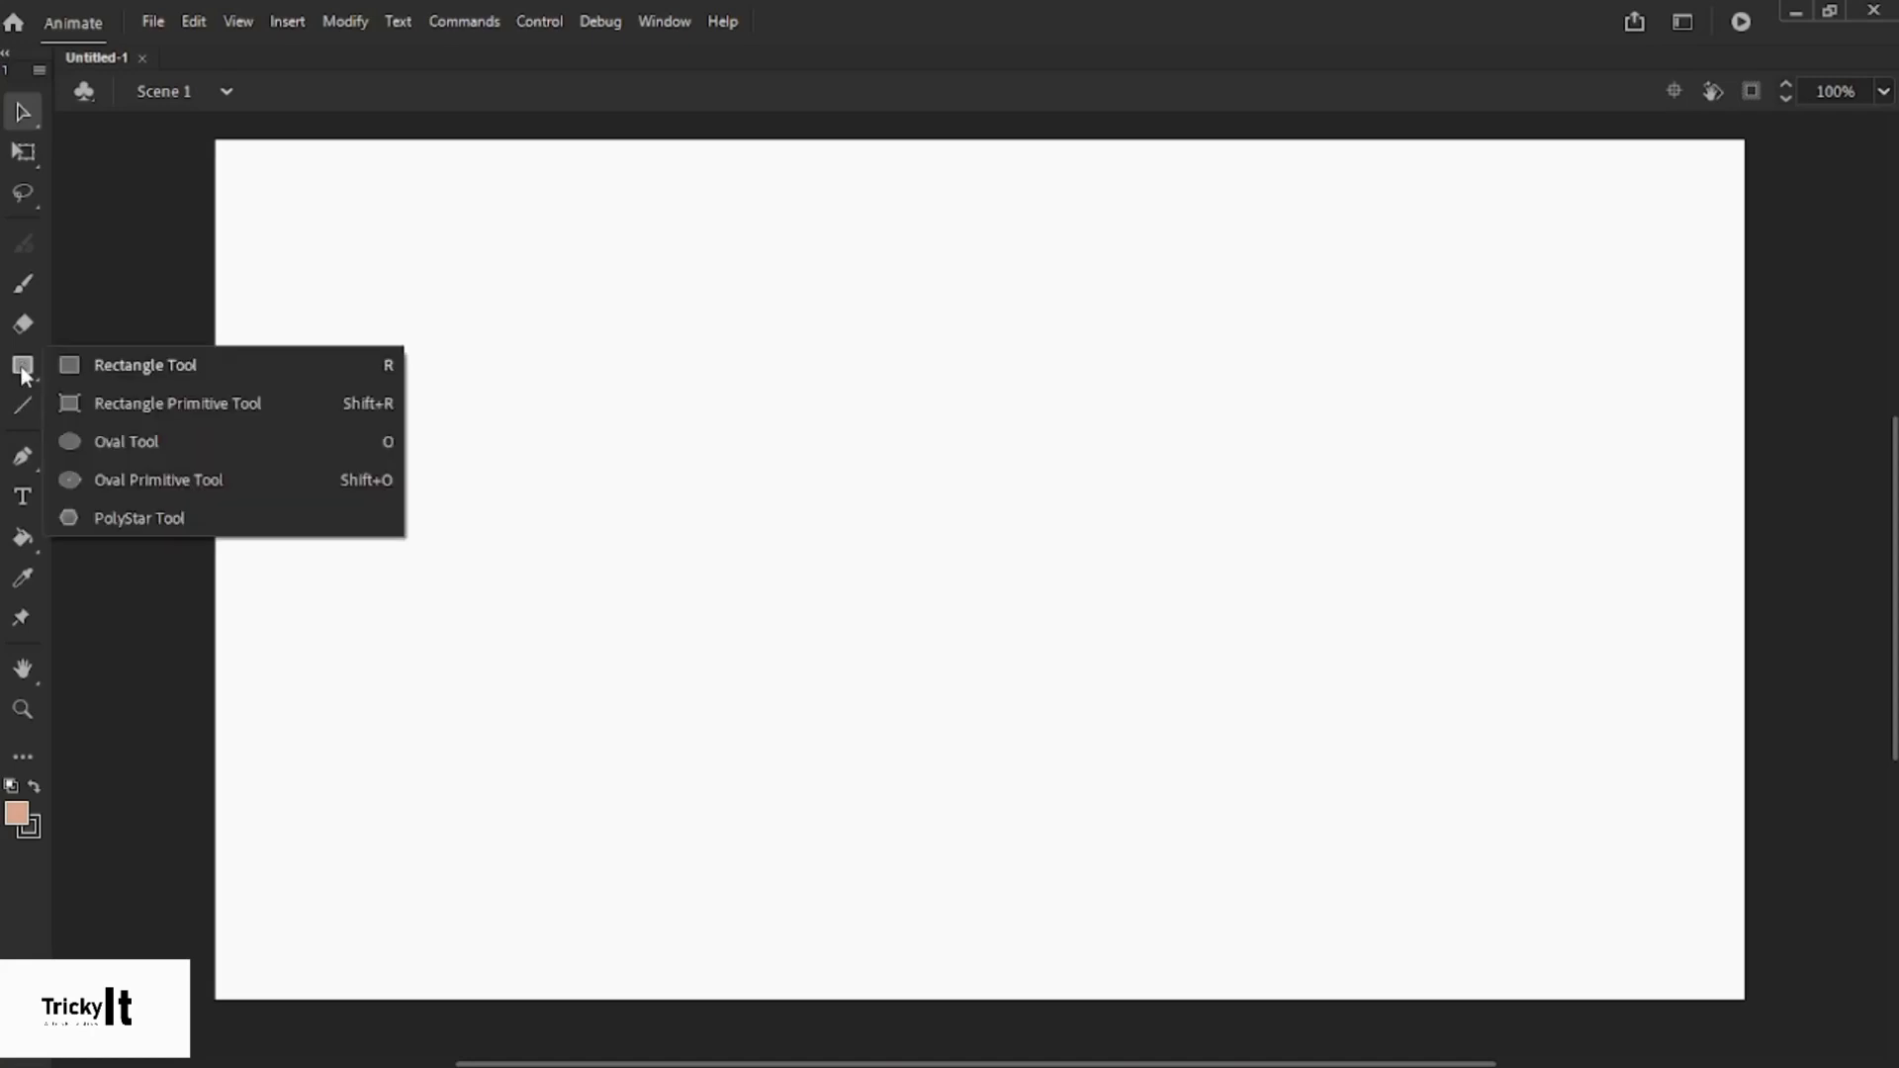
# - Draw a peach circle with a thin grey outline left of the stage centre
pyautogui.click(140, 443)
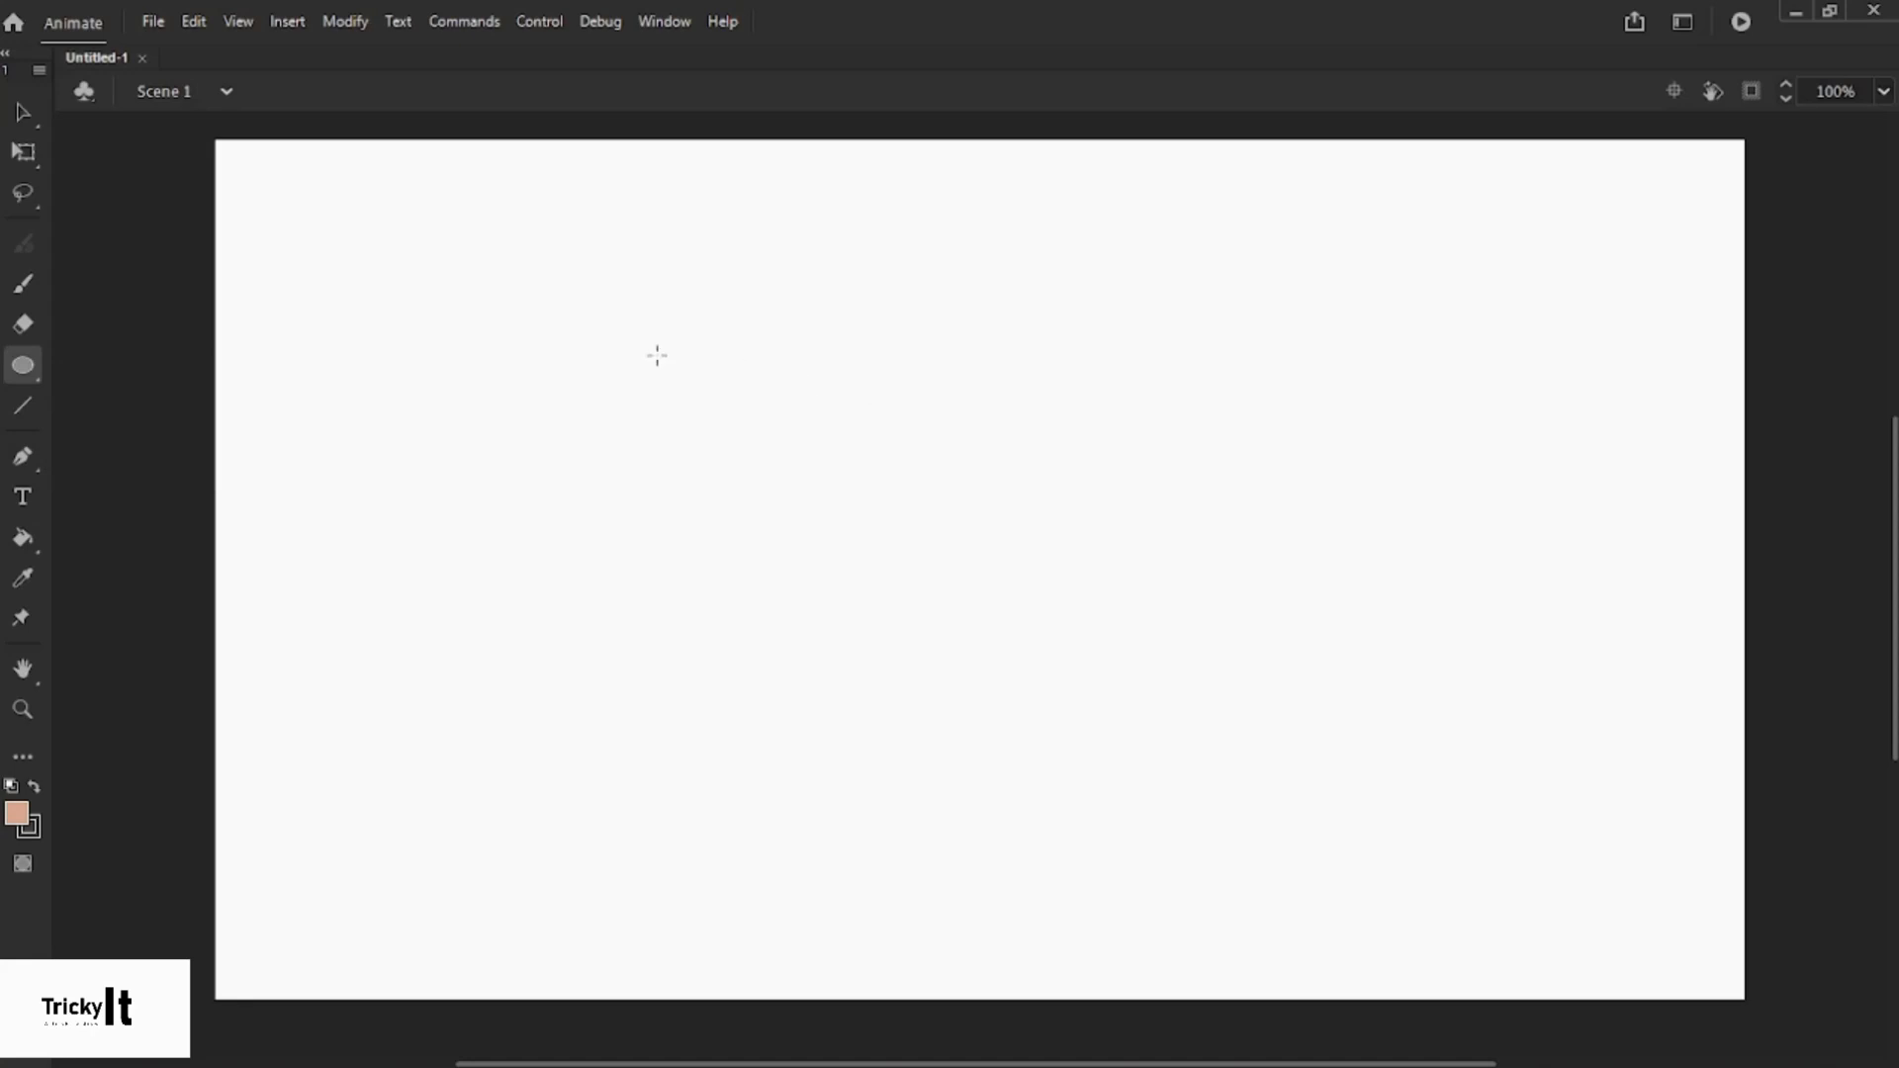
pyautogui.moveTo(657, 355); pyautogui.dragTo(987, 687)
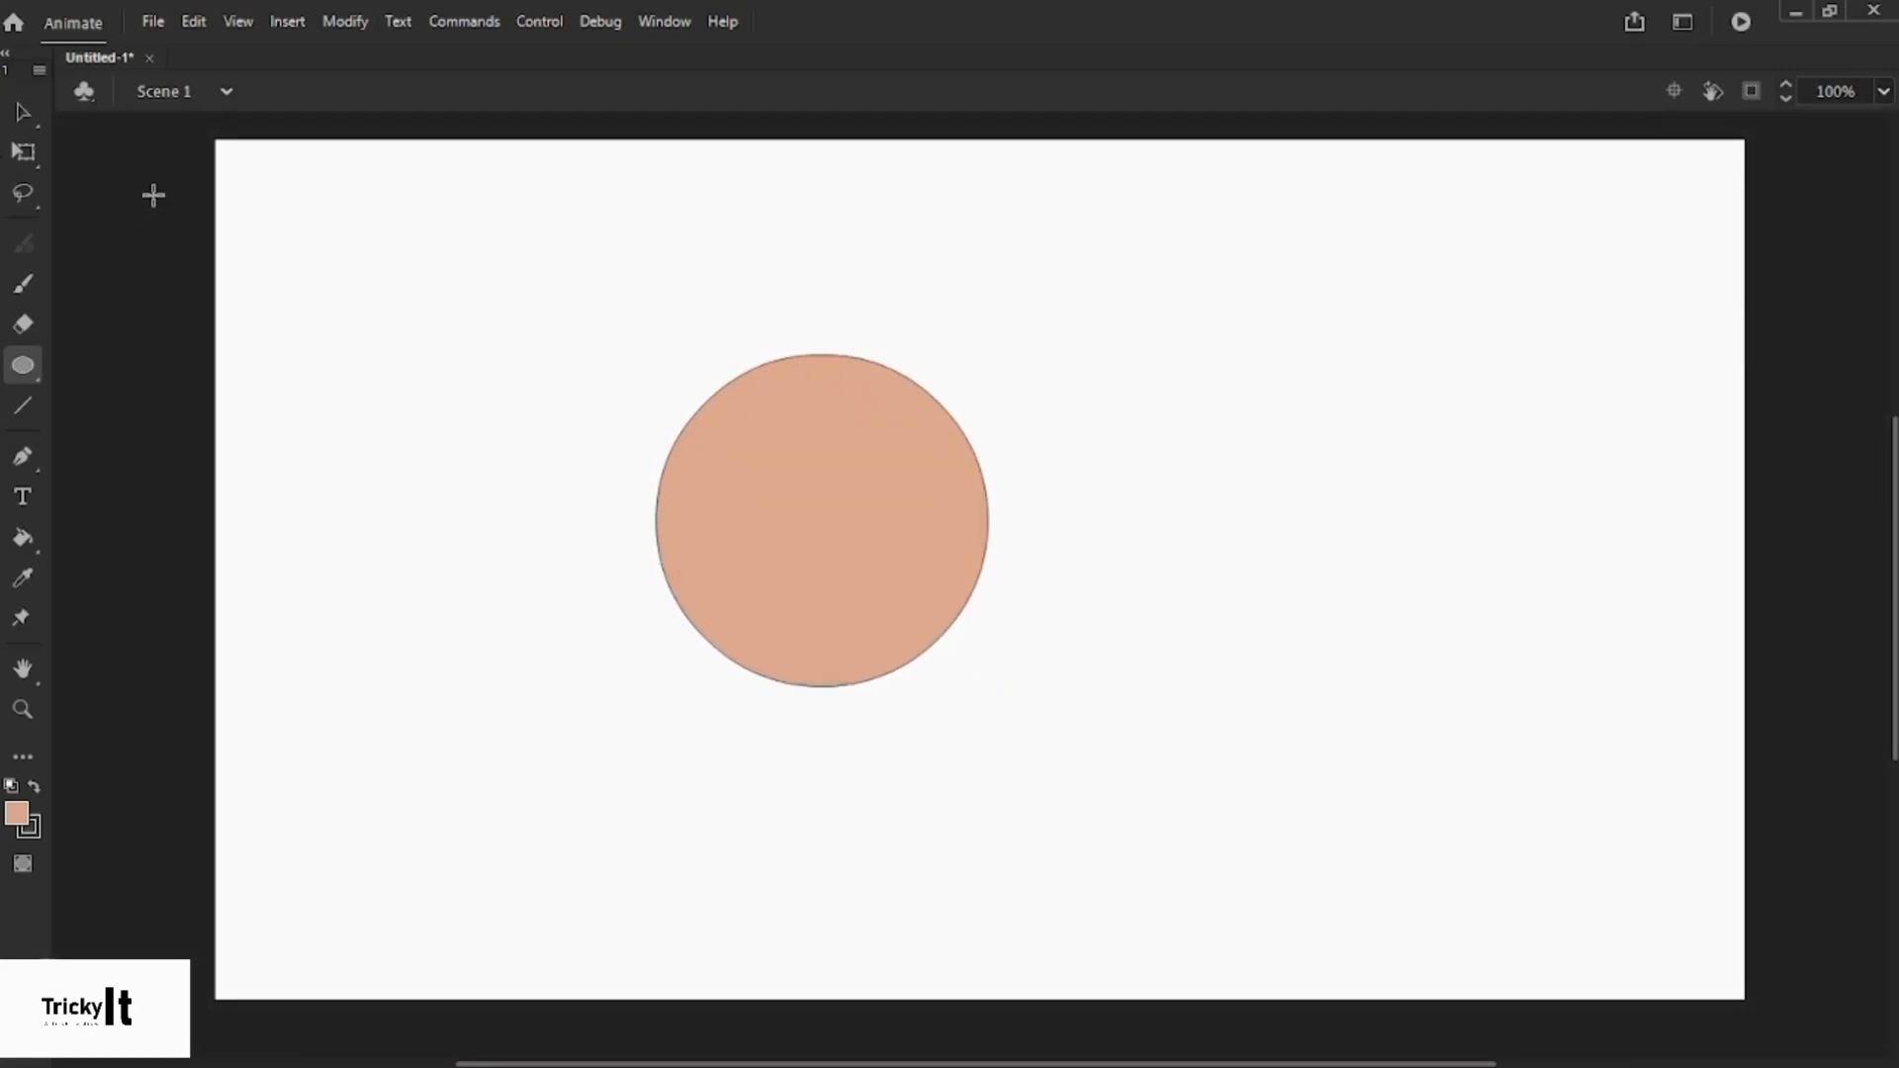
pyautogui.click(24, 112)
# - Test dragging the circle's fill away from its outline, then undo the move
pyautogui.moveTo(757, 506)
pyautogui.mouseDown()
pyautogui.moveTo(812, 391)
pyautogui.moveTo(785, 502)
pyautogui.mouseUp()
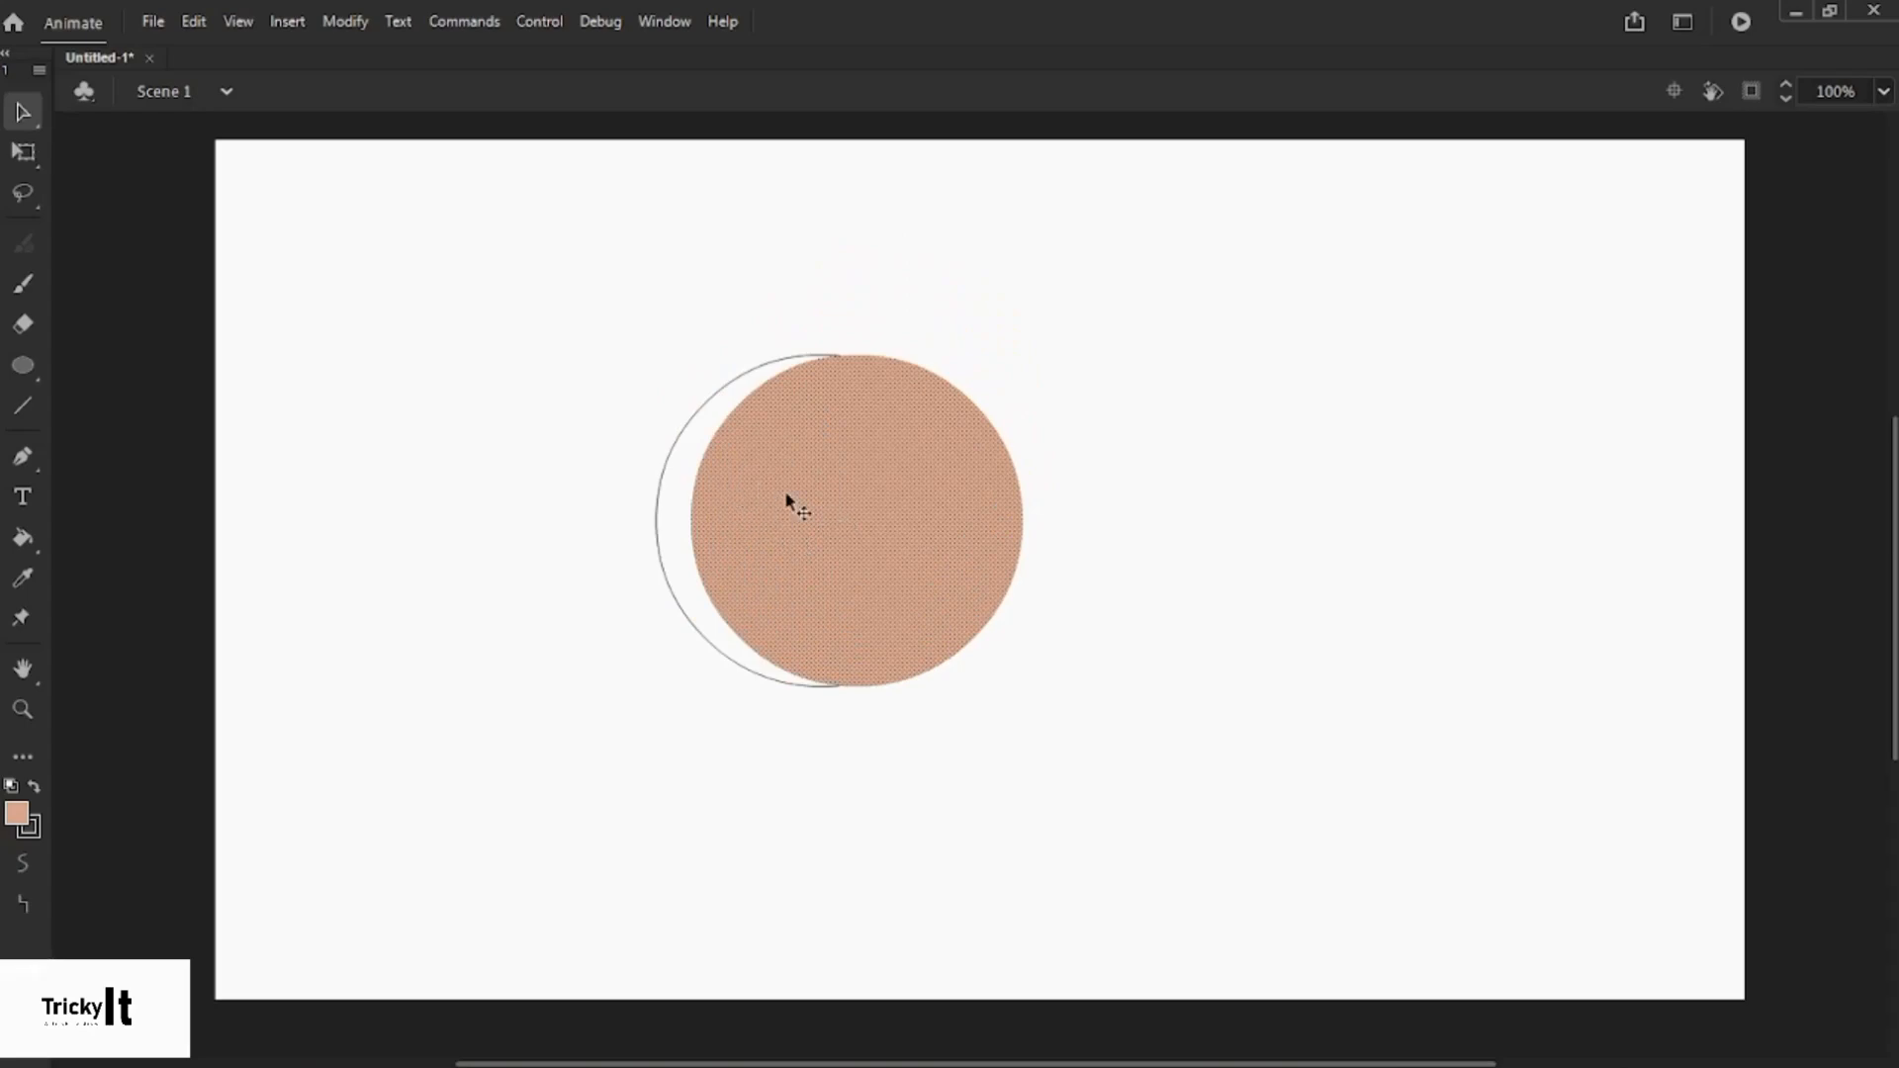
pyautogui.moveTo(779, 514); pyautogui.dragTo(1129, 516)
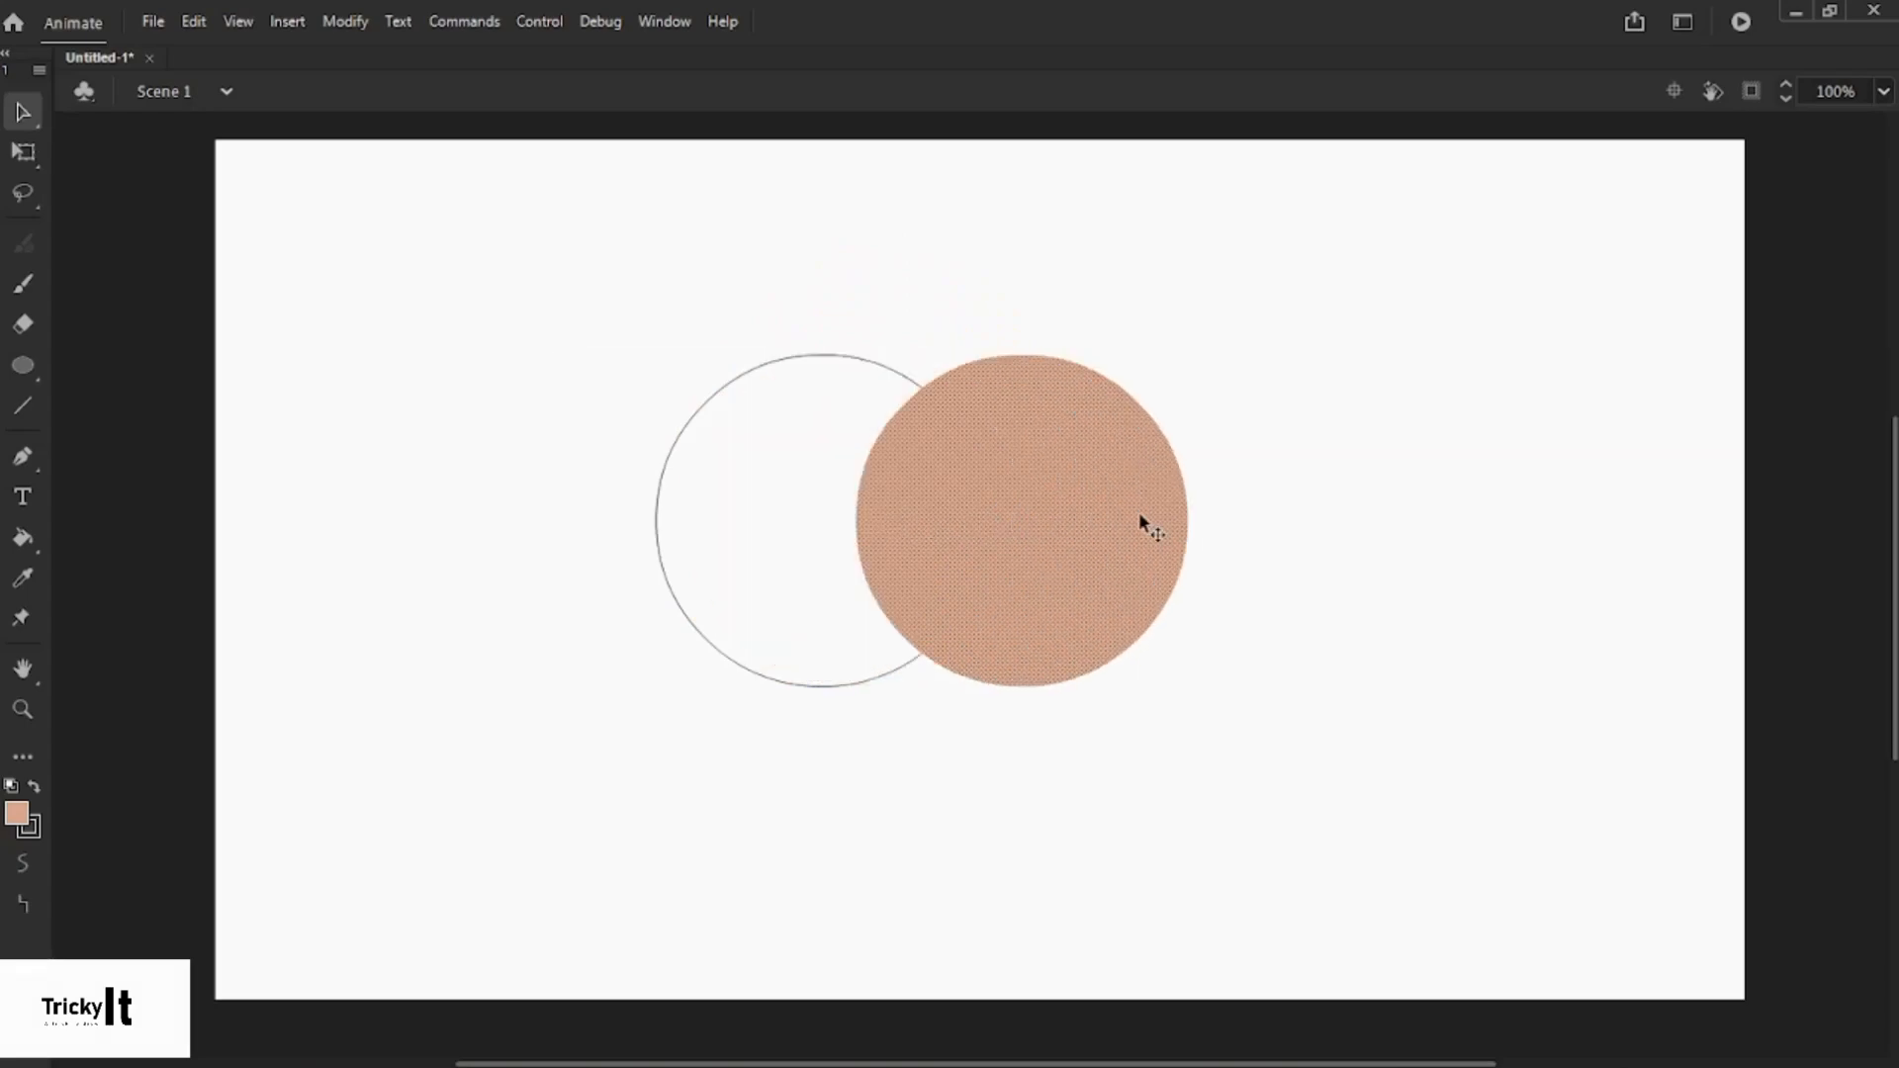
pyautogui.click(666, 453)
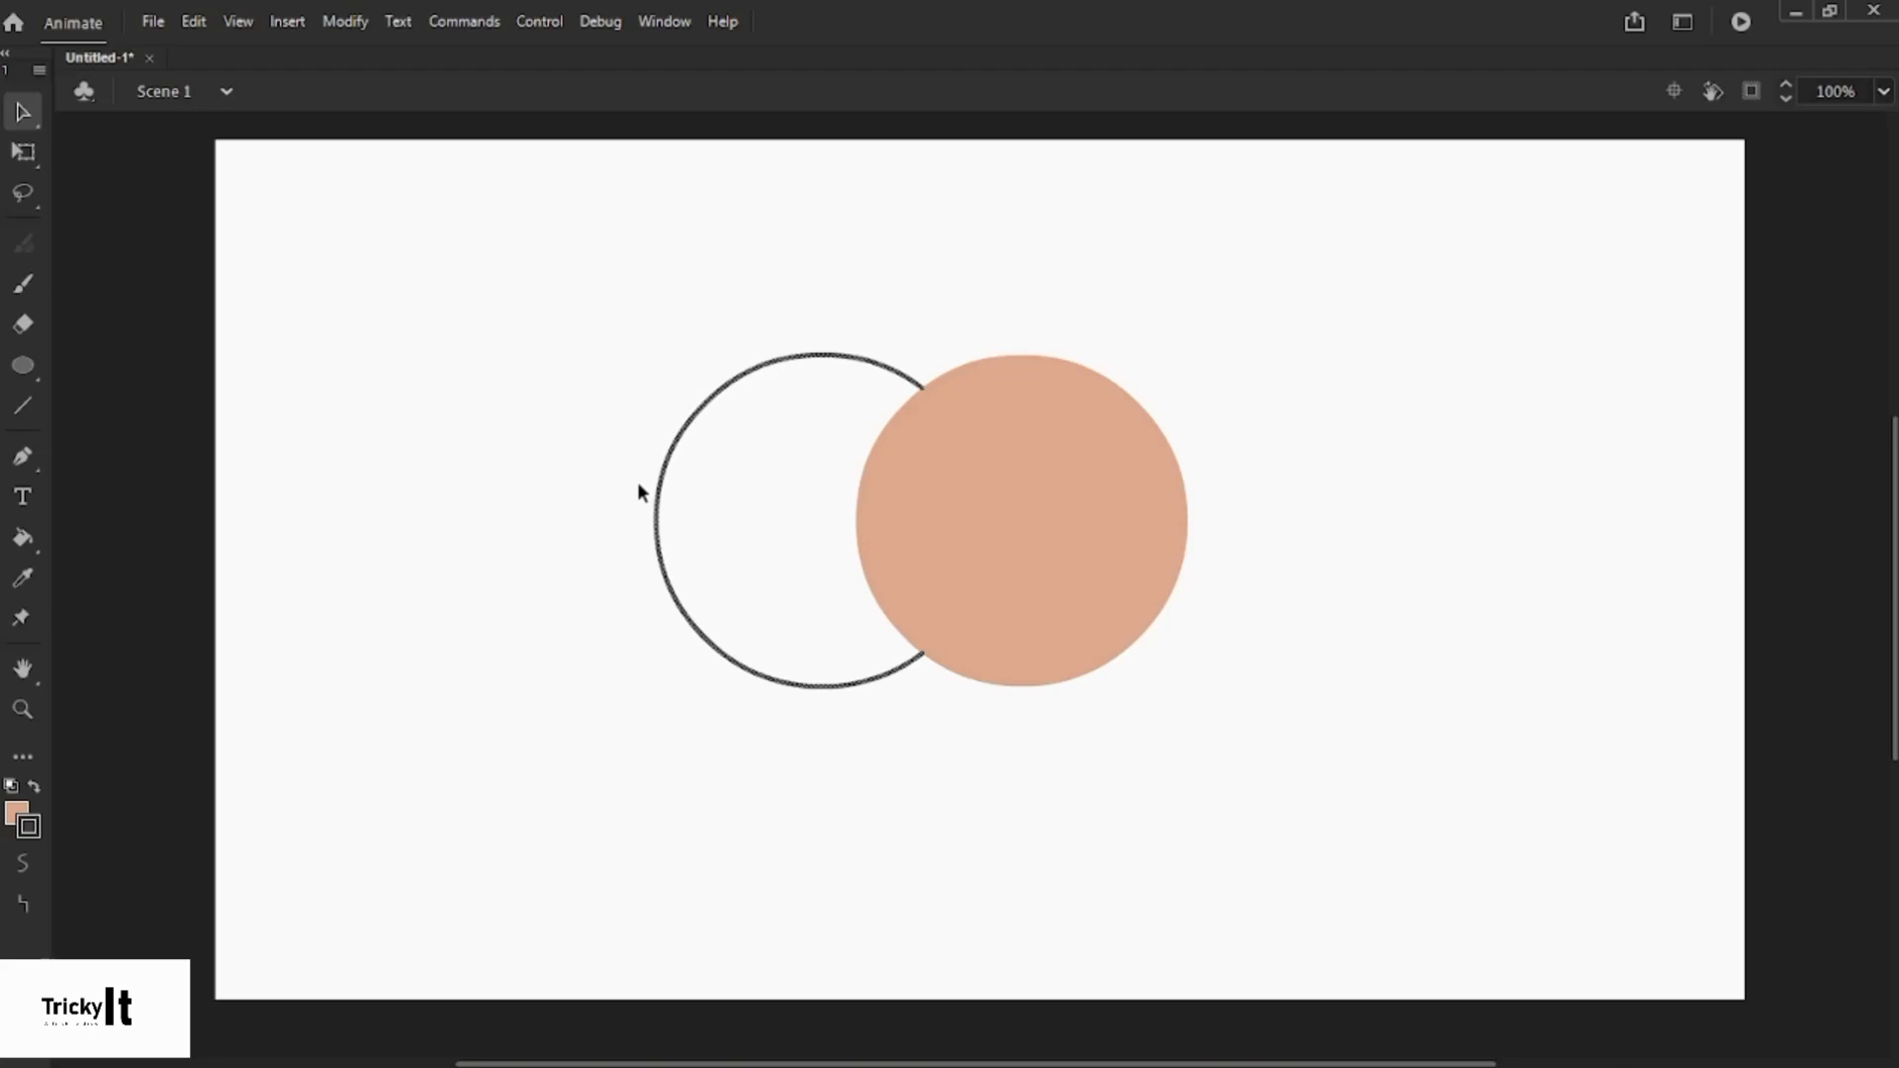
pyautogui.click(965, 564)
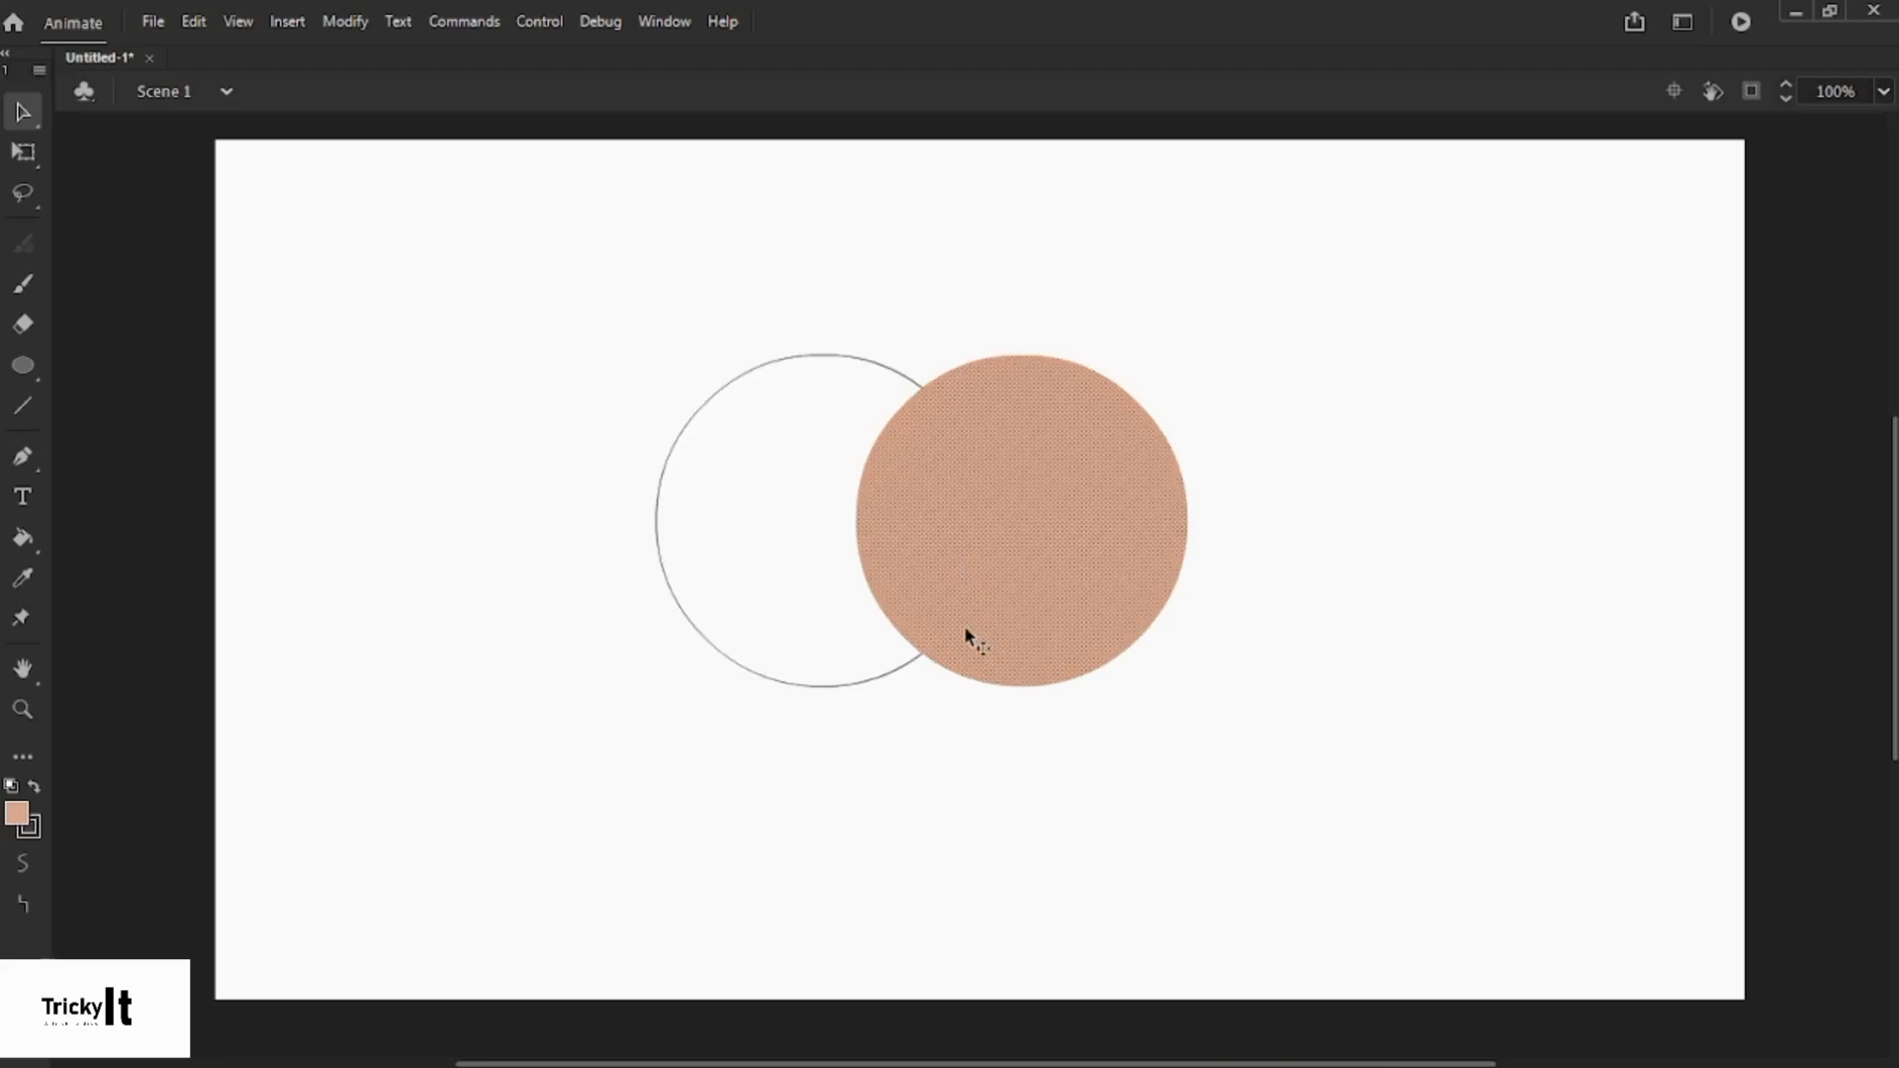
pyautogui.click(965, 695)
pyautogui.click(894, 665)
pyautogui.click(971, 614)
pyautogui.moveTo(976, 581); pyautogui.dragTo(1196, 598)
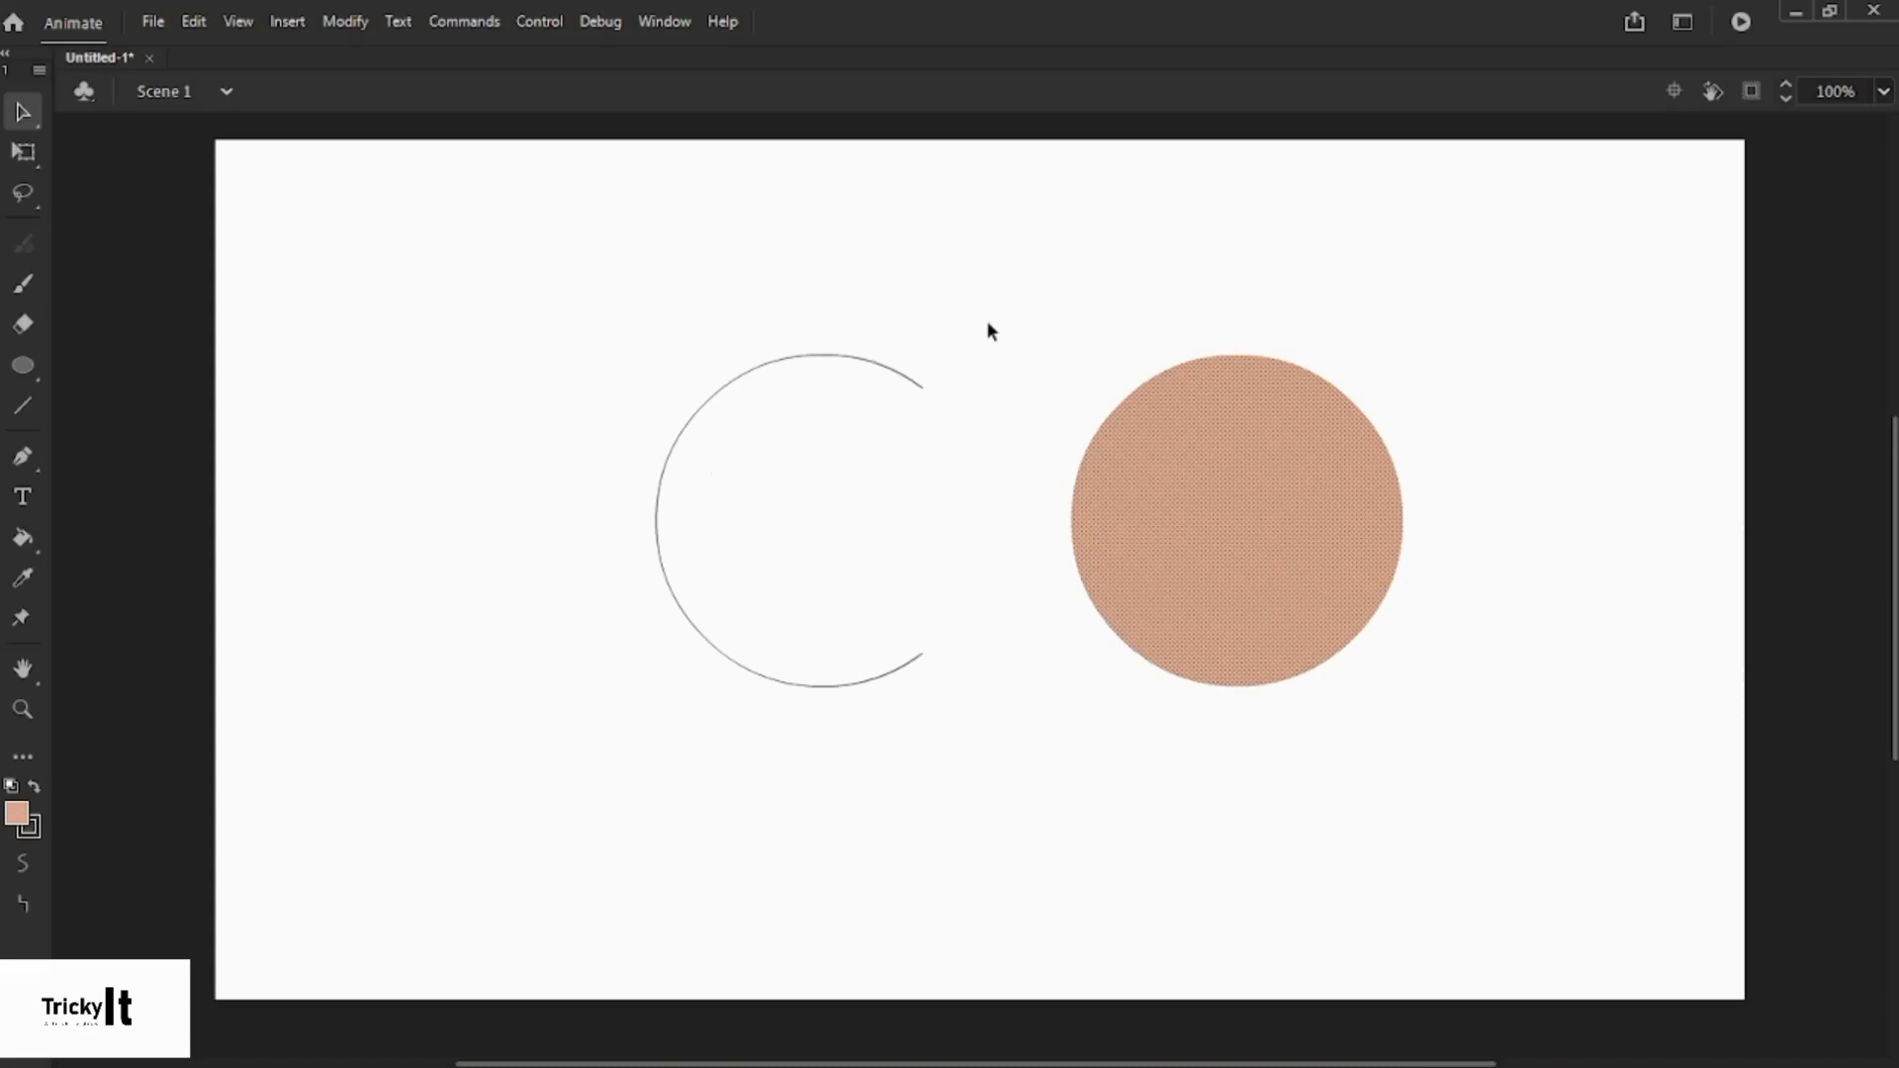
pyautogui.hotkey('ctrl', 'z')
pyautogui.hotkey('ctrl', 'z')
pyautogui.hotkey('ctrl', 'z')
pyautogui.hotkey('ctrl', 'z')
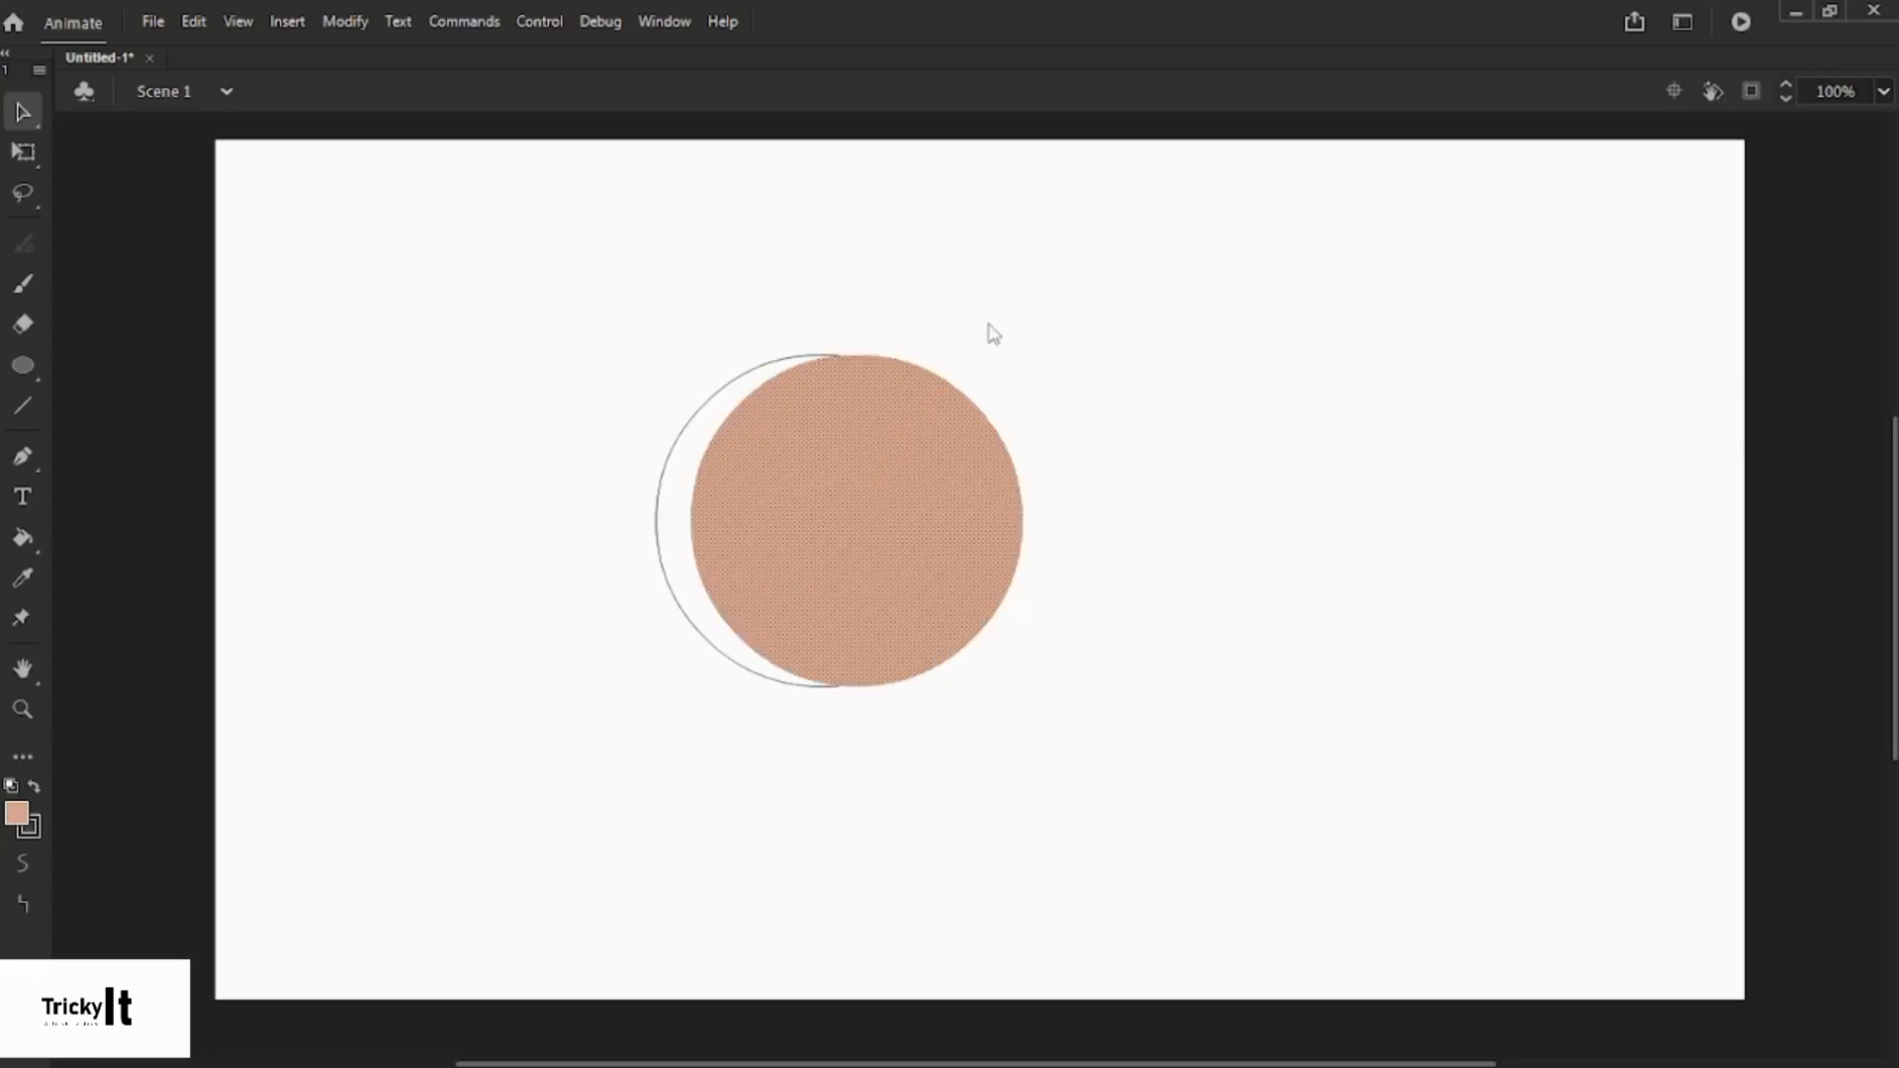
pyautogui.click(990, 325)
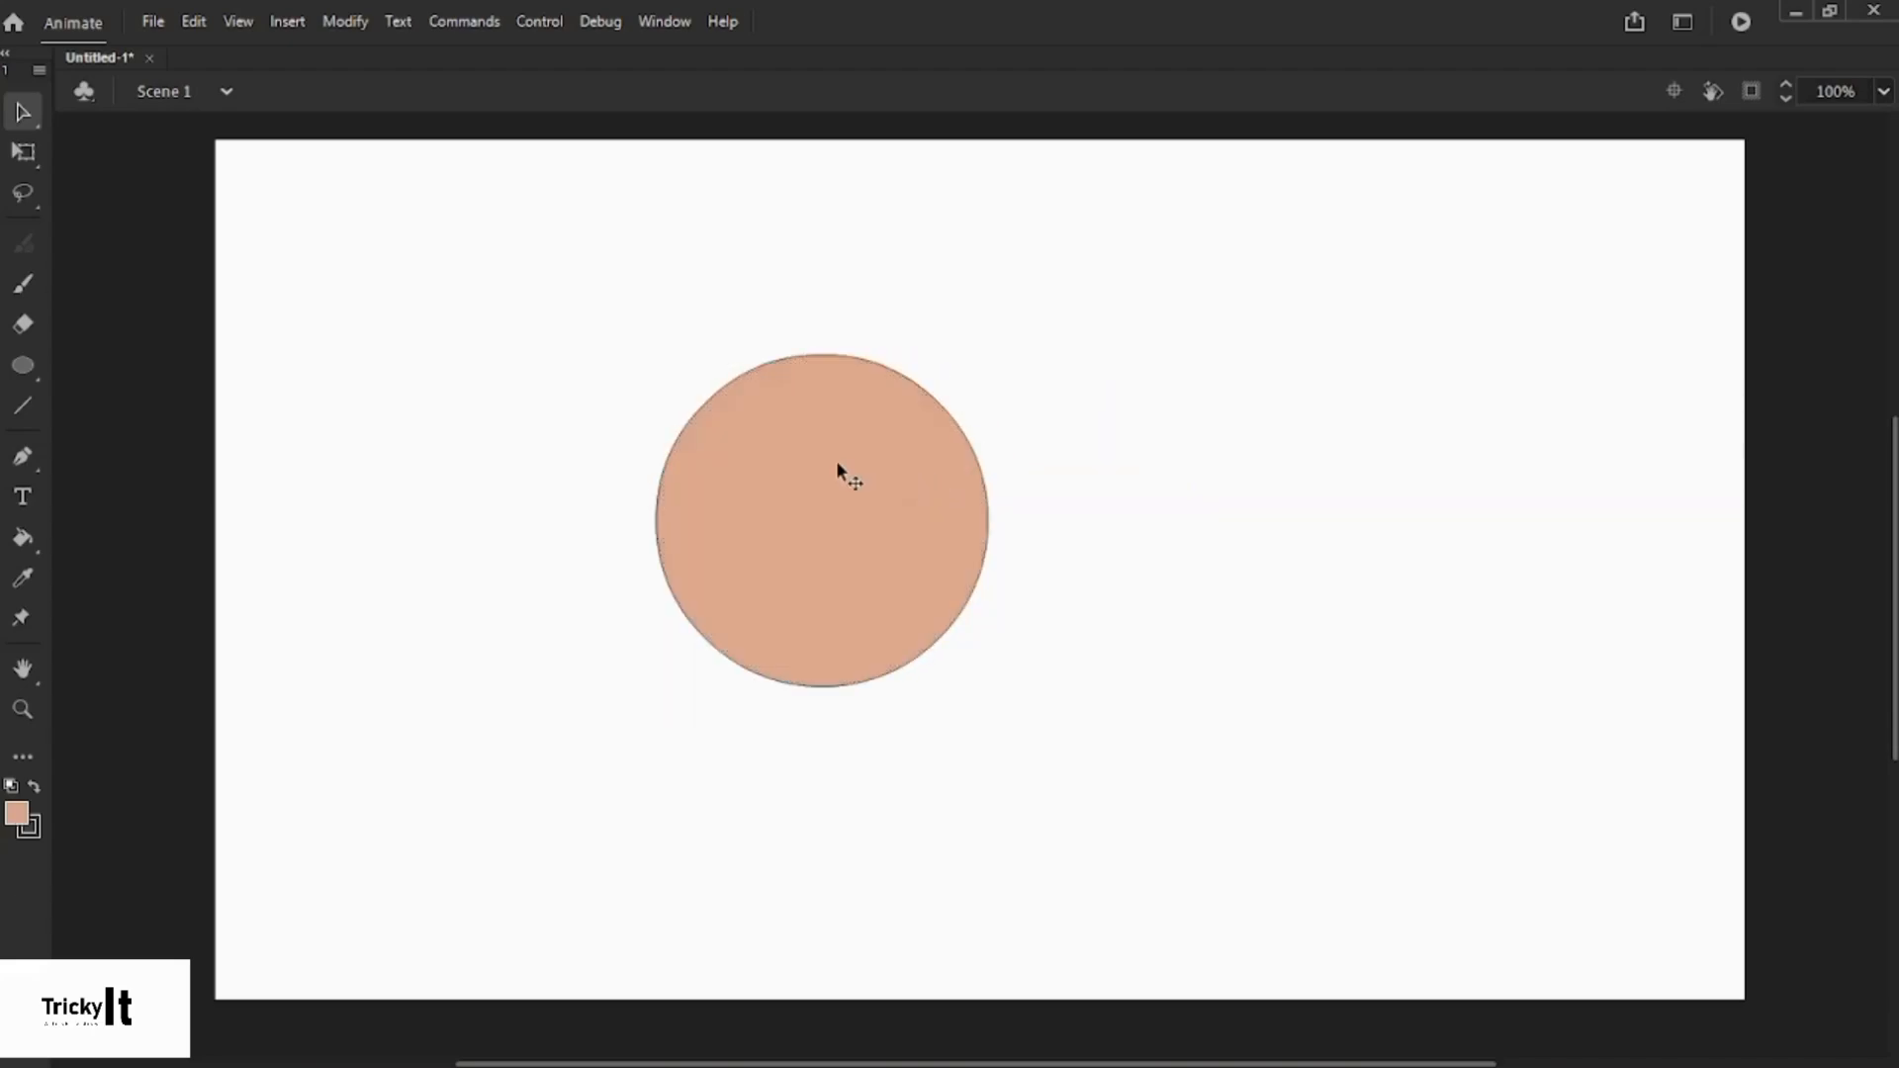
pyautogui.doubleClick(836, 465)
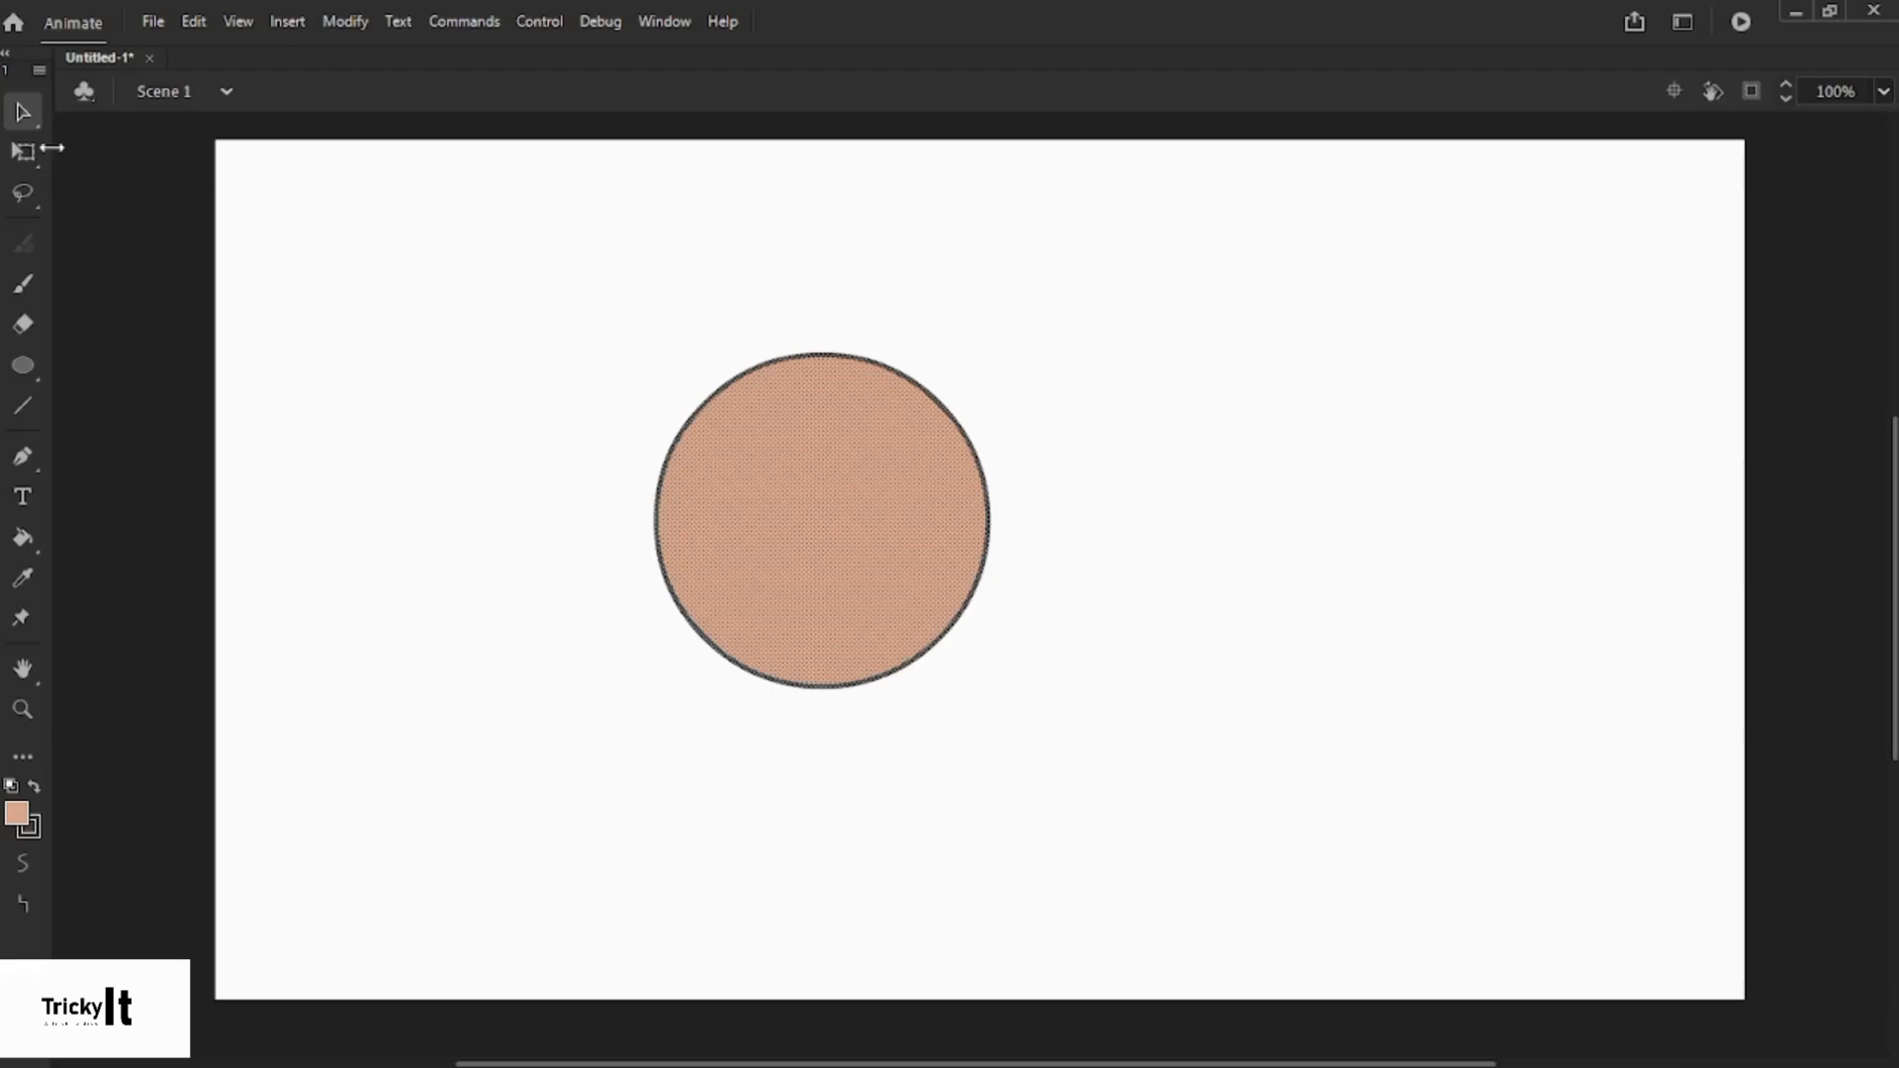
pyautogui.click(90, 178)
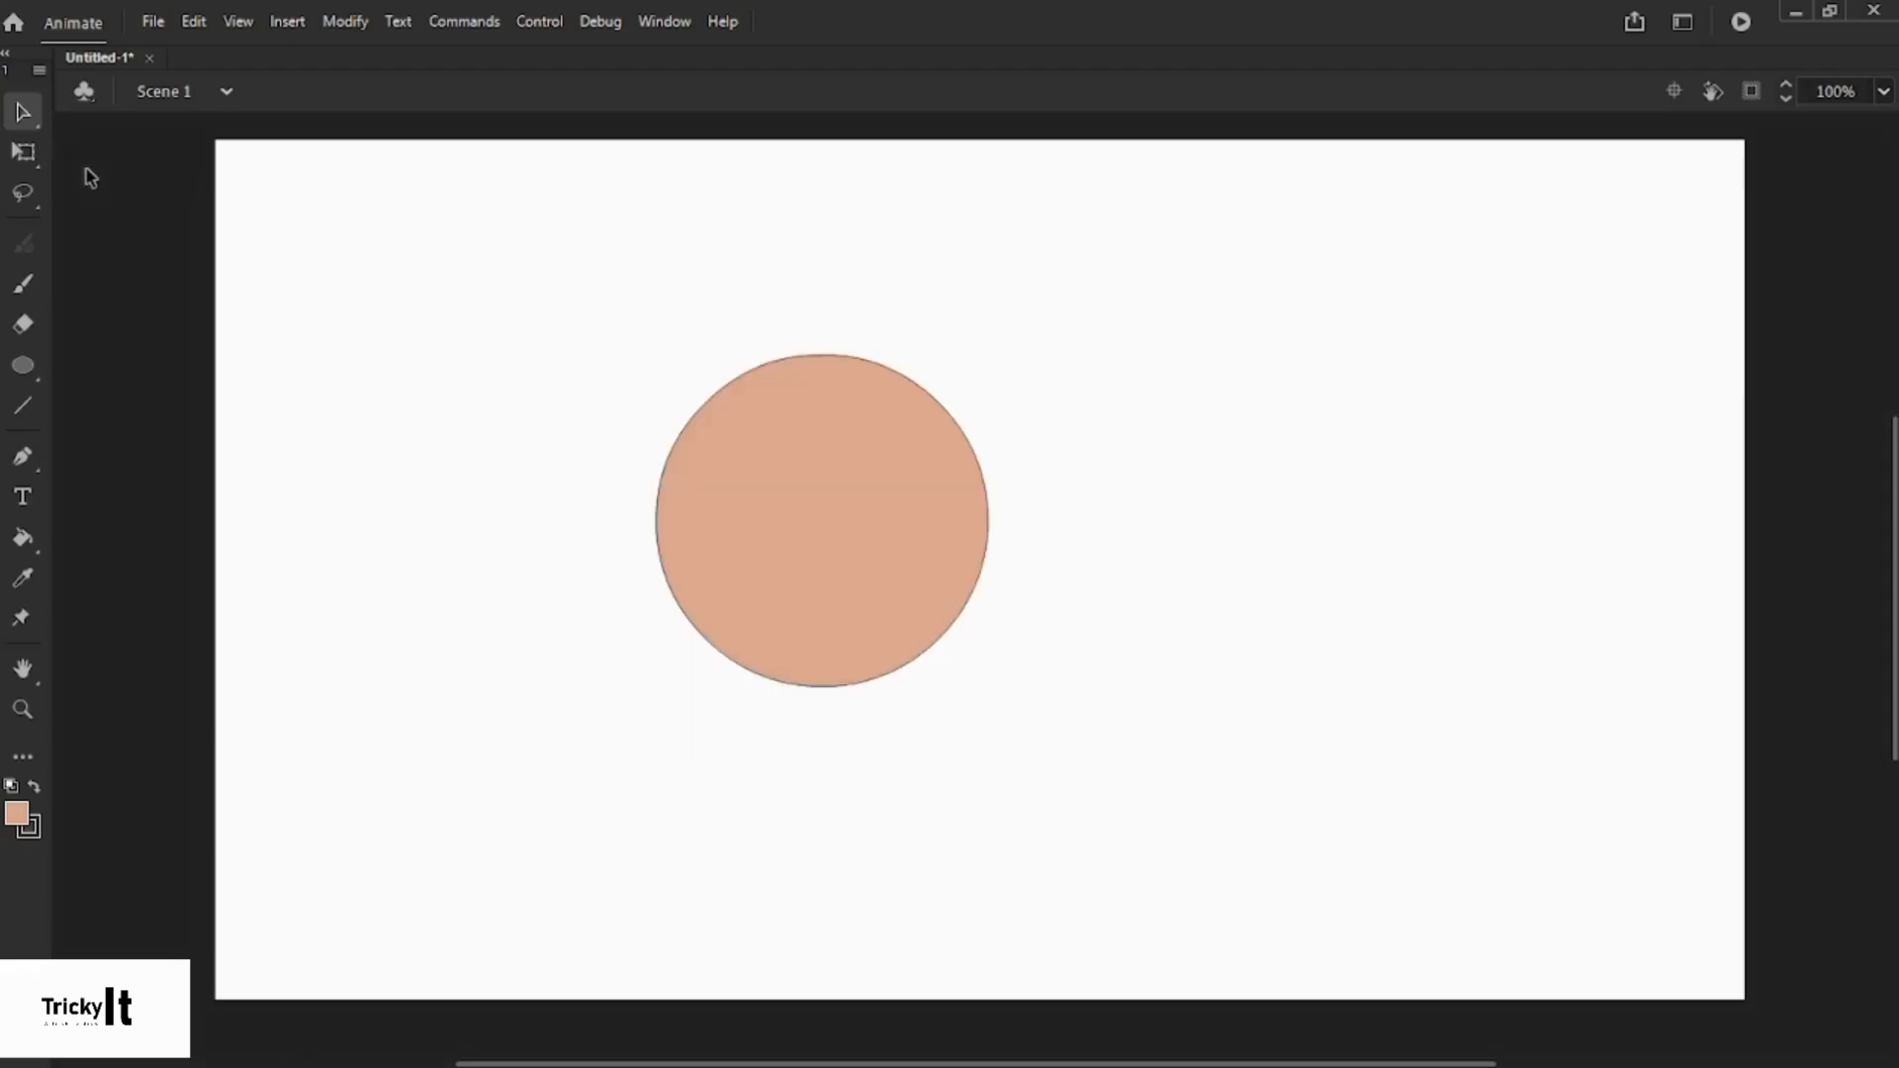
pyautogui.click(26, 156)
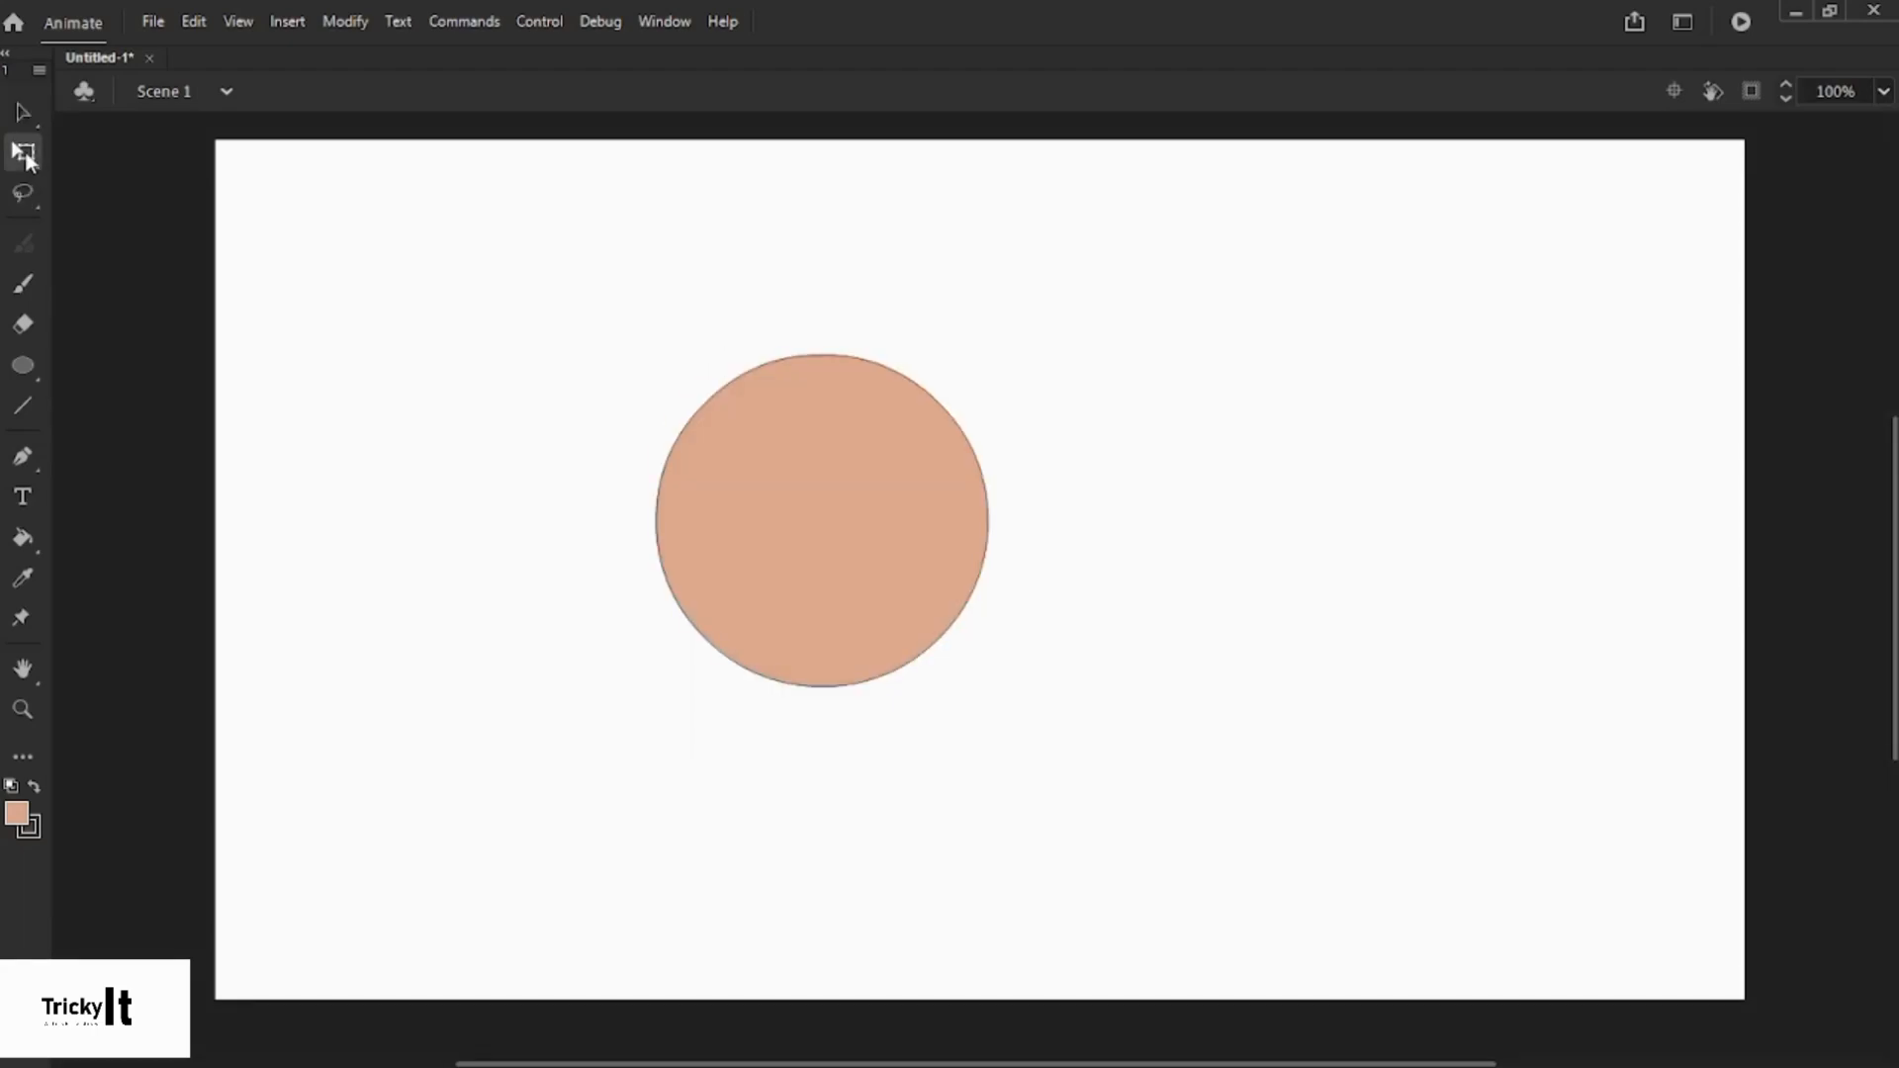
pyautogui.click(754, 514)
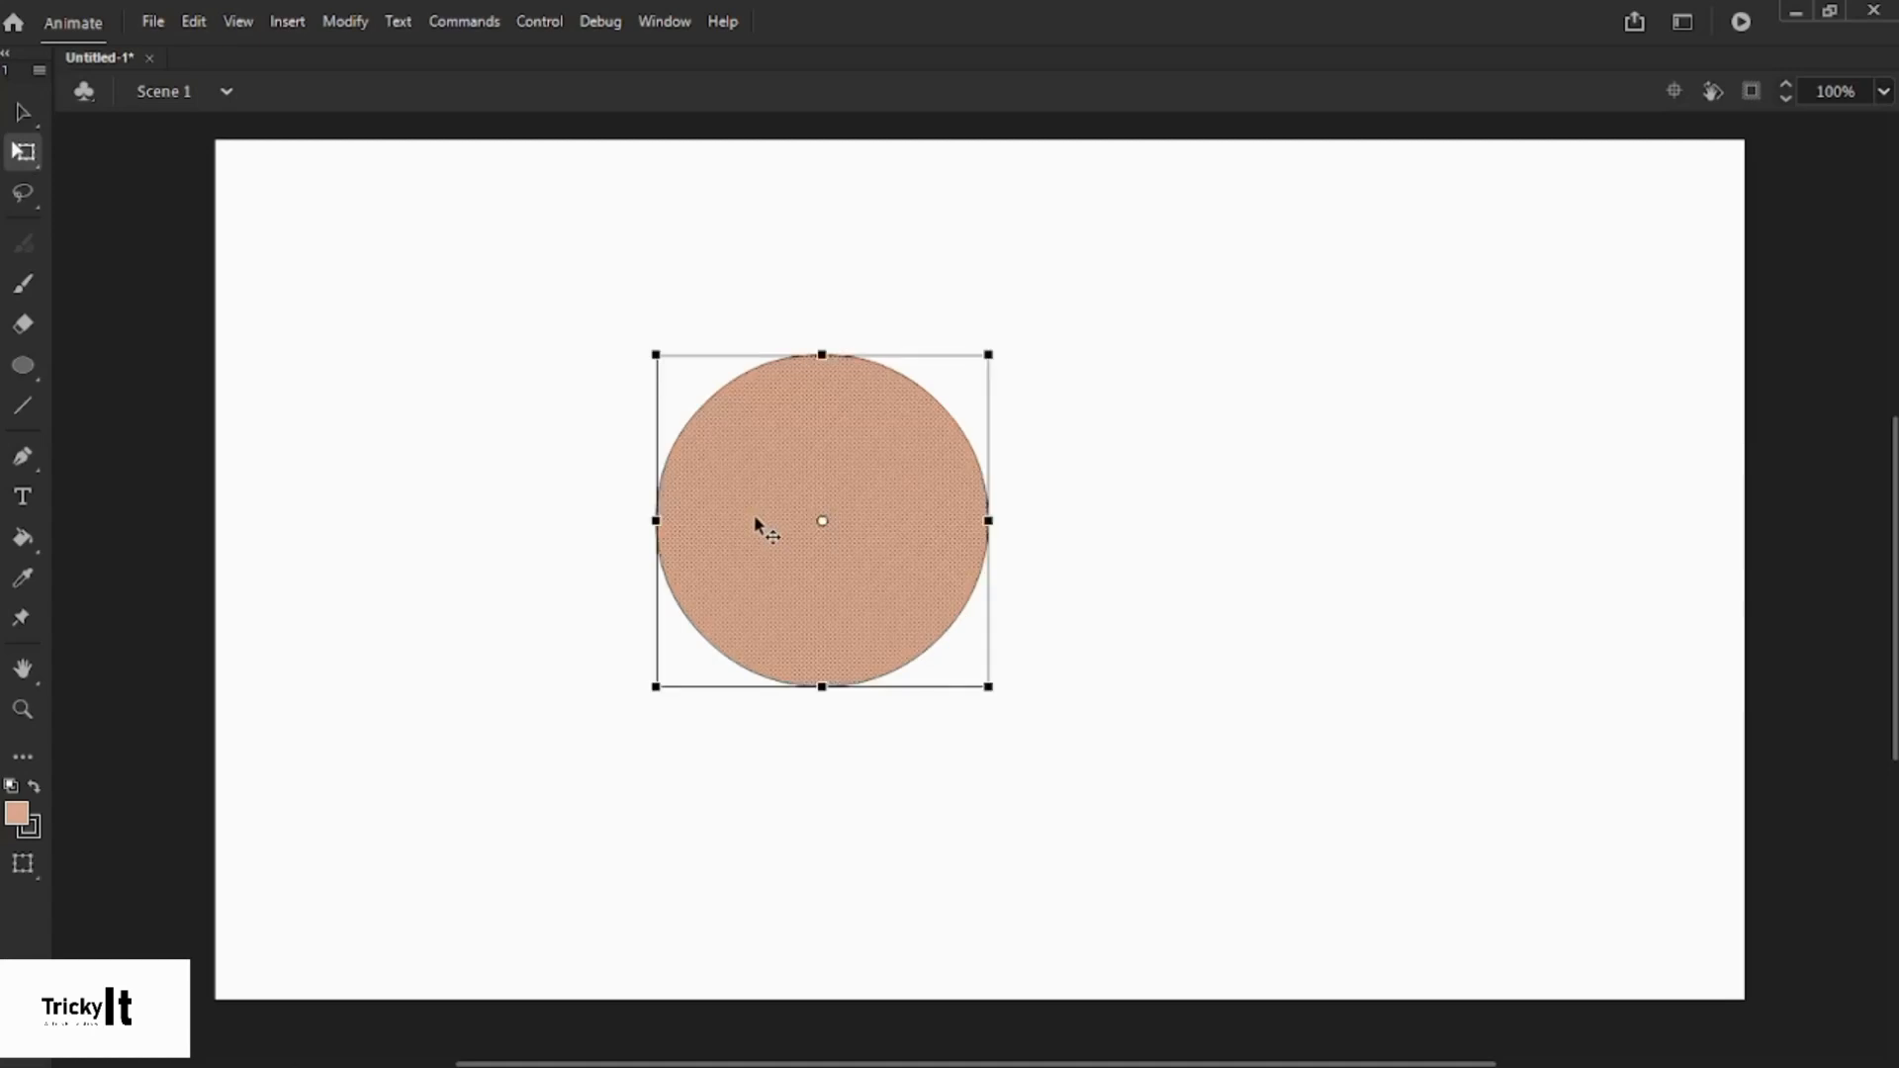
pyautogui.moveTo(987, 355)
pyautogui.mouseDown()
pyautogui.moveTo(929, 428)
pyautogui.moveTo(1000, 317)
pyautogui.moveTo(1212, 296)
pyautogui.moveTo(1180, 181)
pyautogui.moveTo(970, 463)
pyautogui.moveTo(996, 225)
pyautogui.moveTo(1038, 389)
pyautogui.moveTo(899, 449)
pyautogui.moveTo(968, 336)
pyautogui.moveTo(995, 376)
pyautogui.moveTo(961, 363)
pyautogui.moveTo(986, 373)
pyautogui.moveTo(988, 356)
pyautogui.mouseUp()
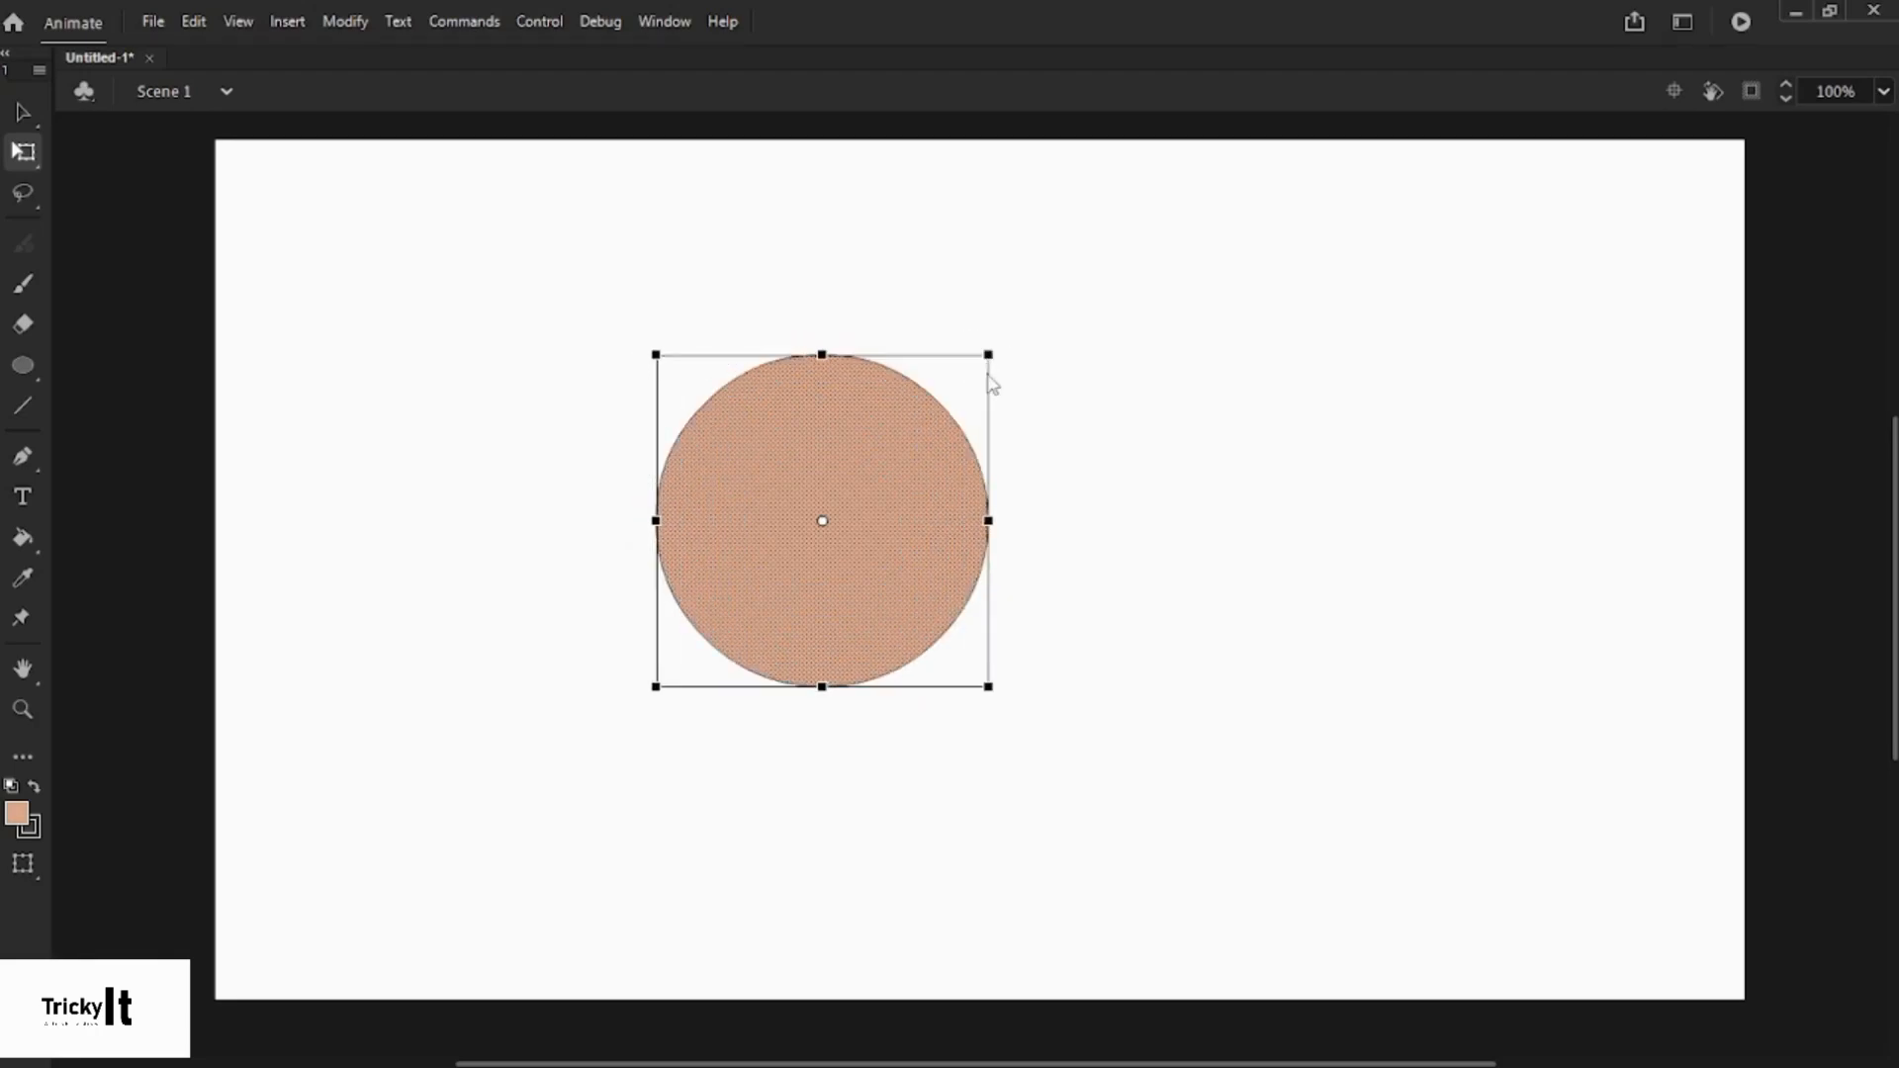
pyautogui.click(494, 340)
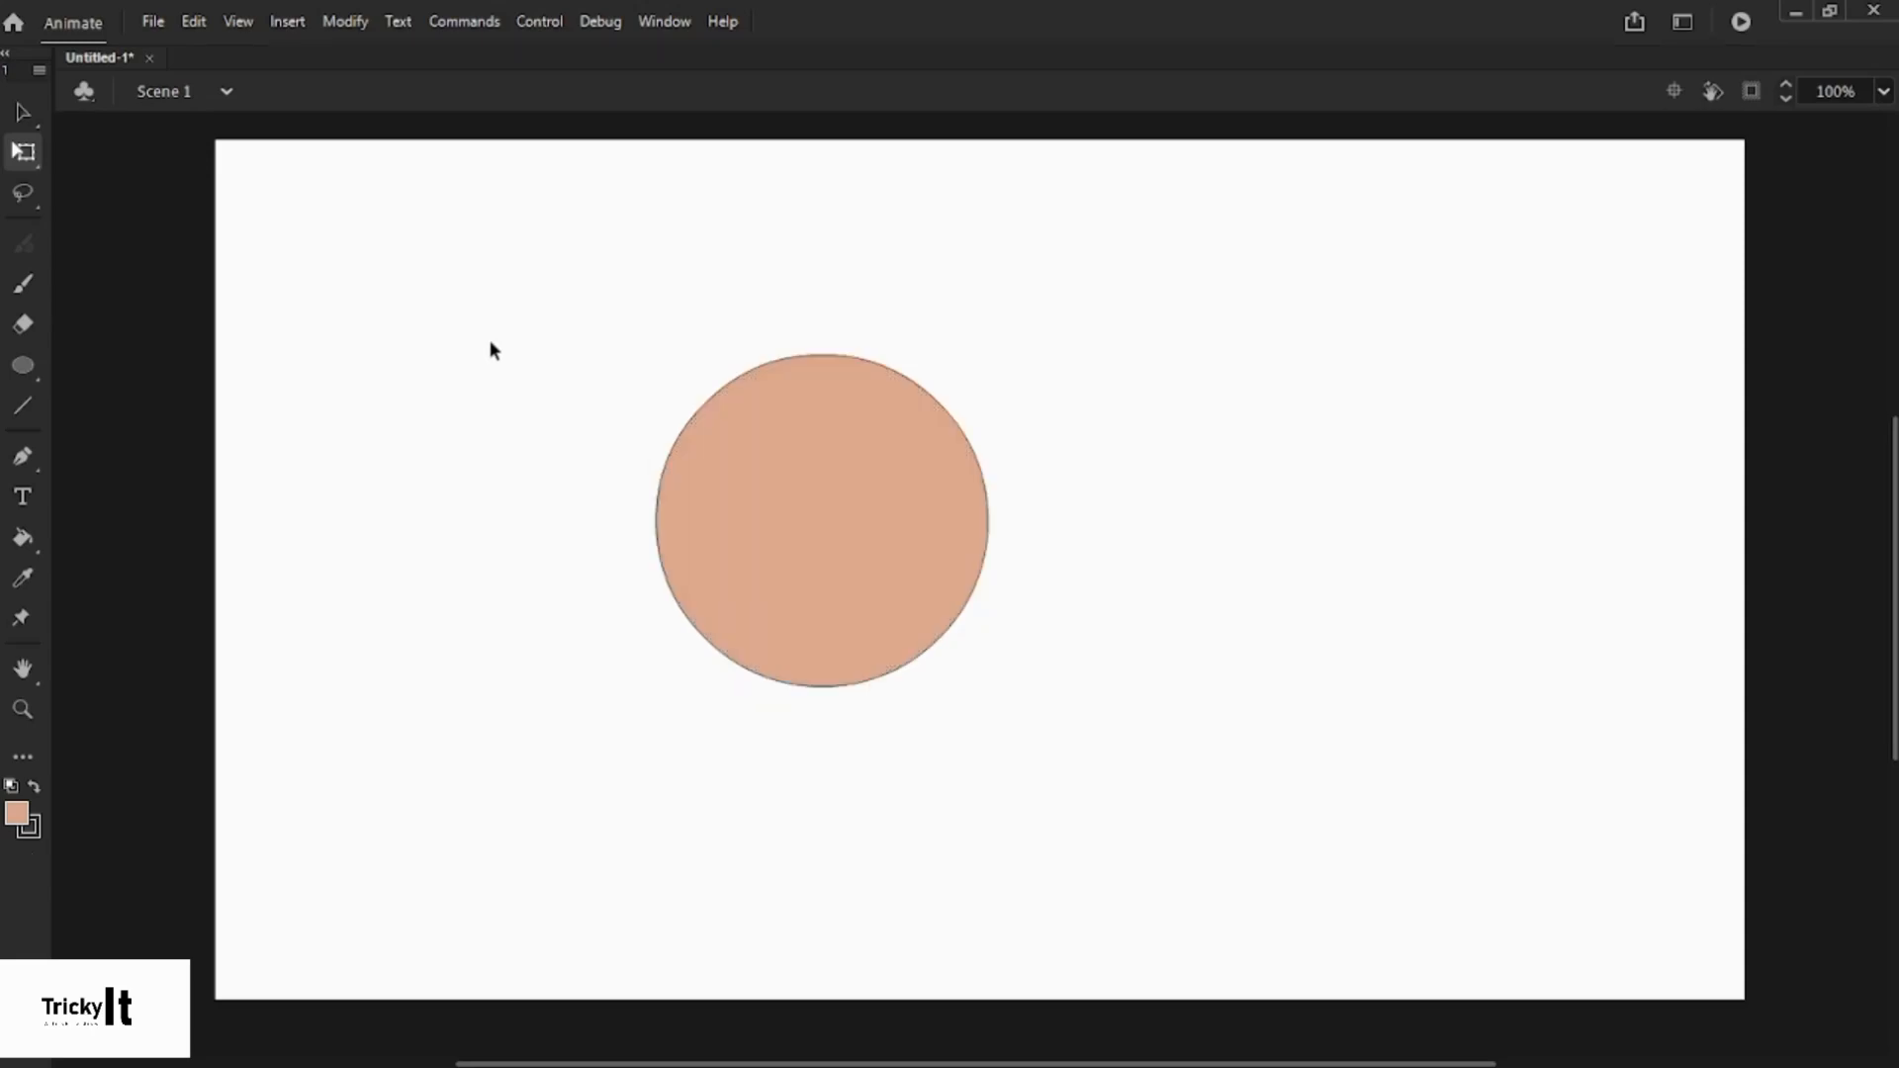
pyautogui.click(16, 198)
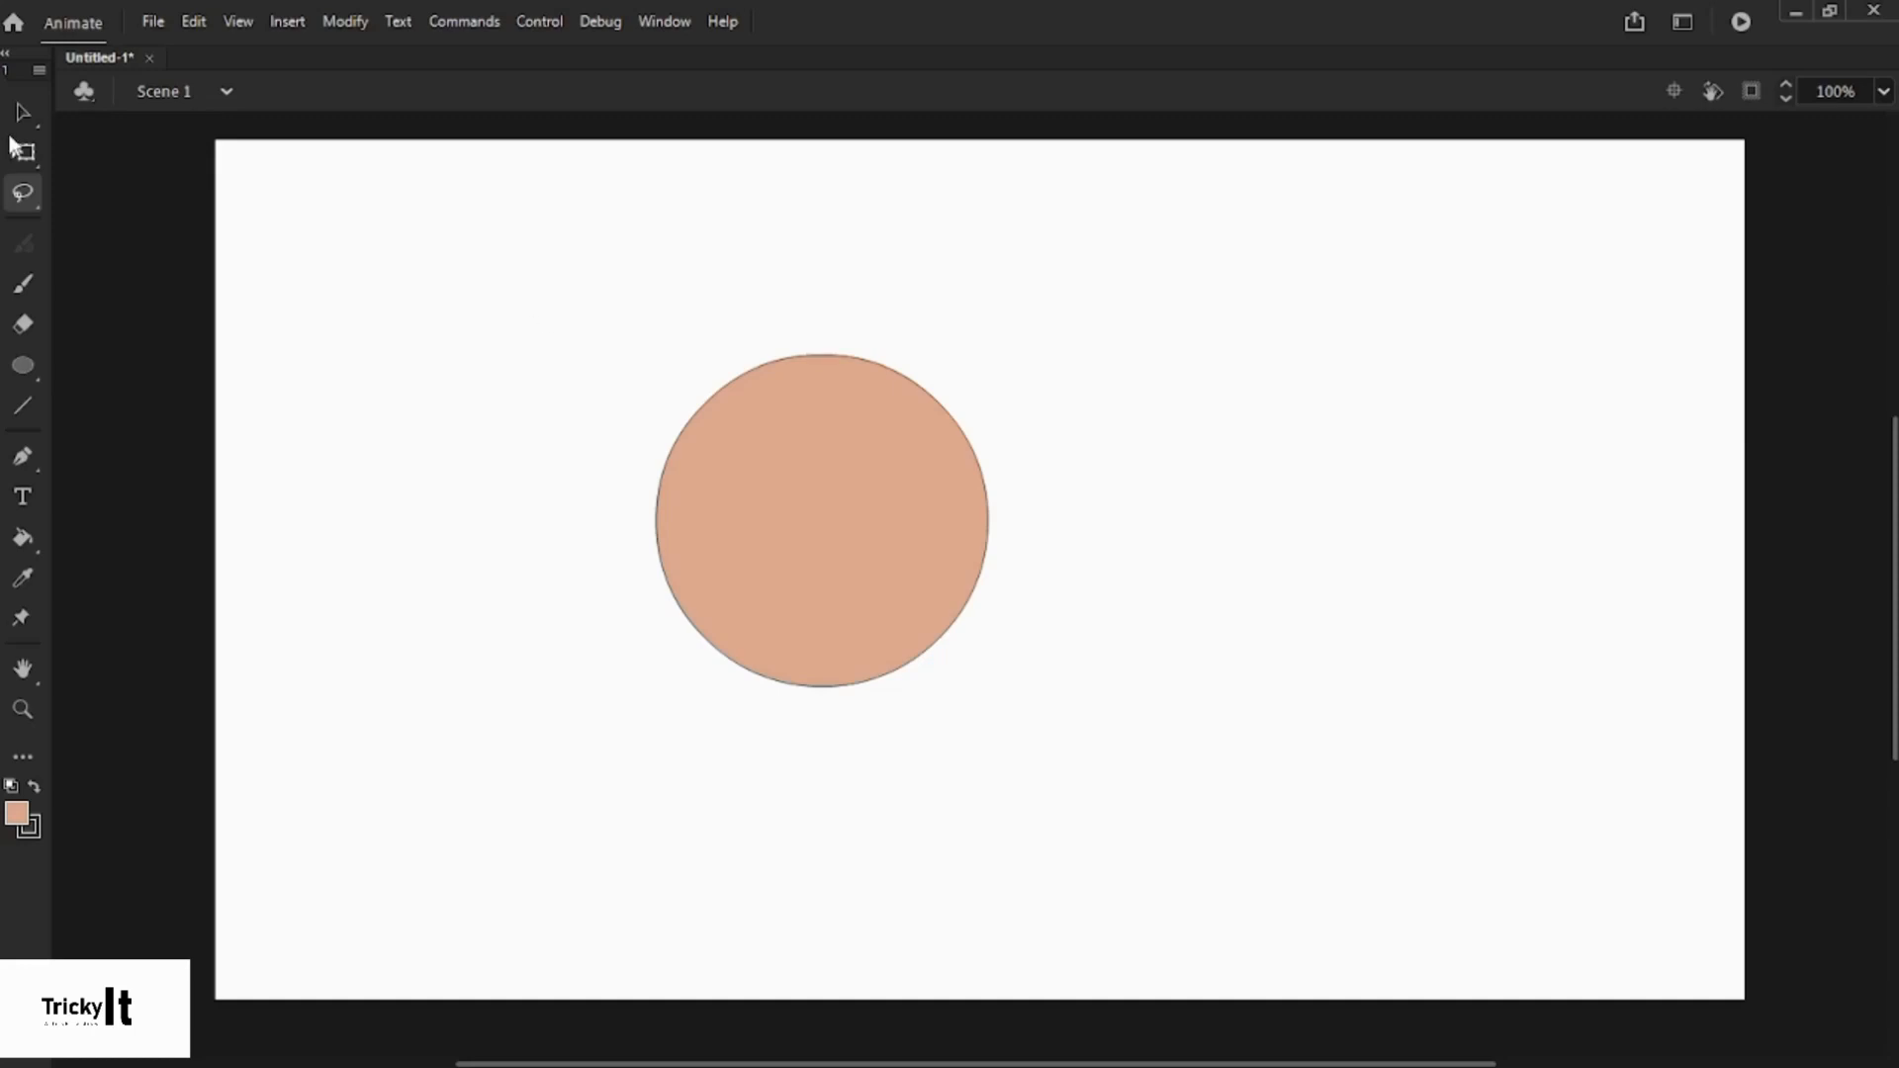
pyautogui.press('v')
pyautogui.click(859, 357)
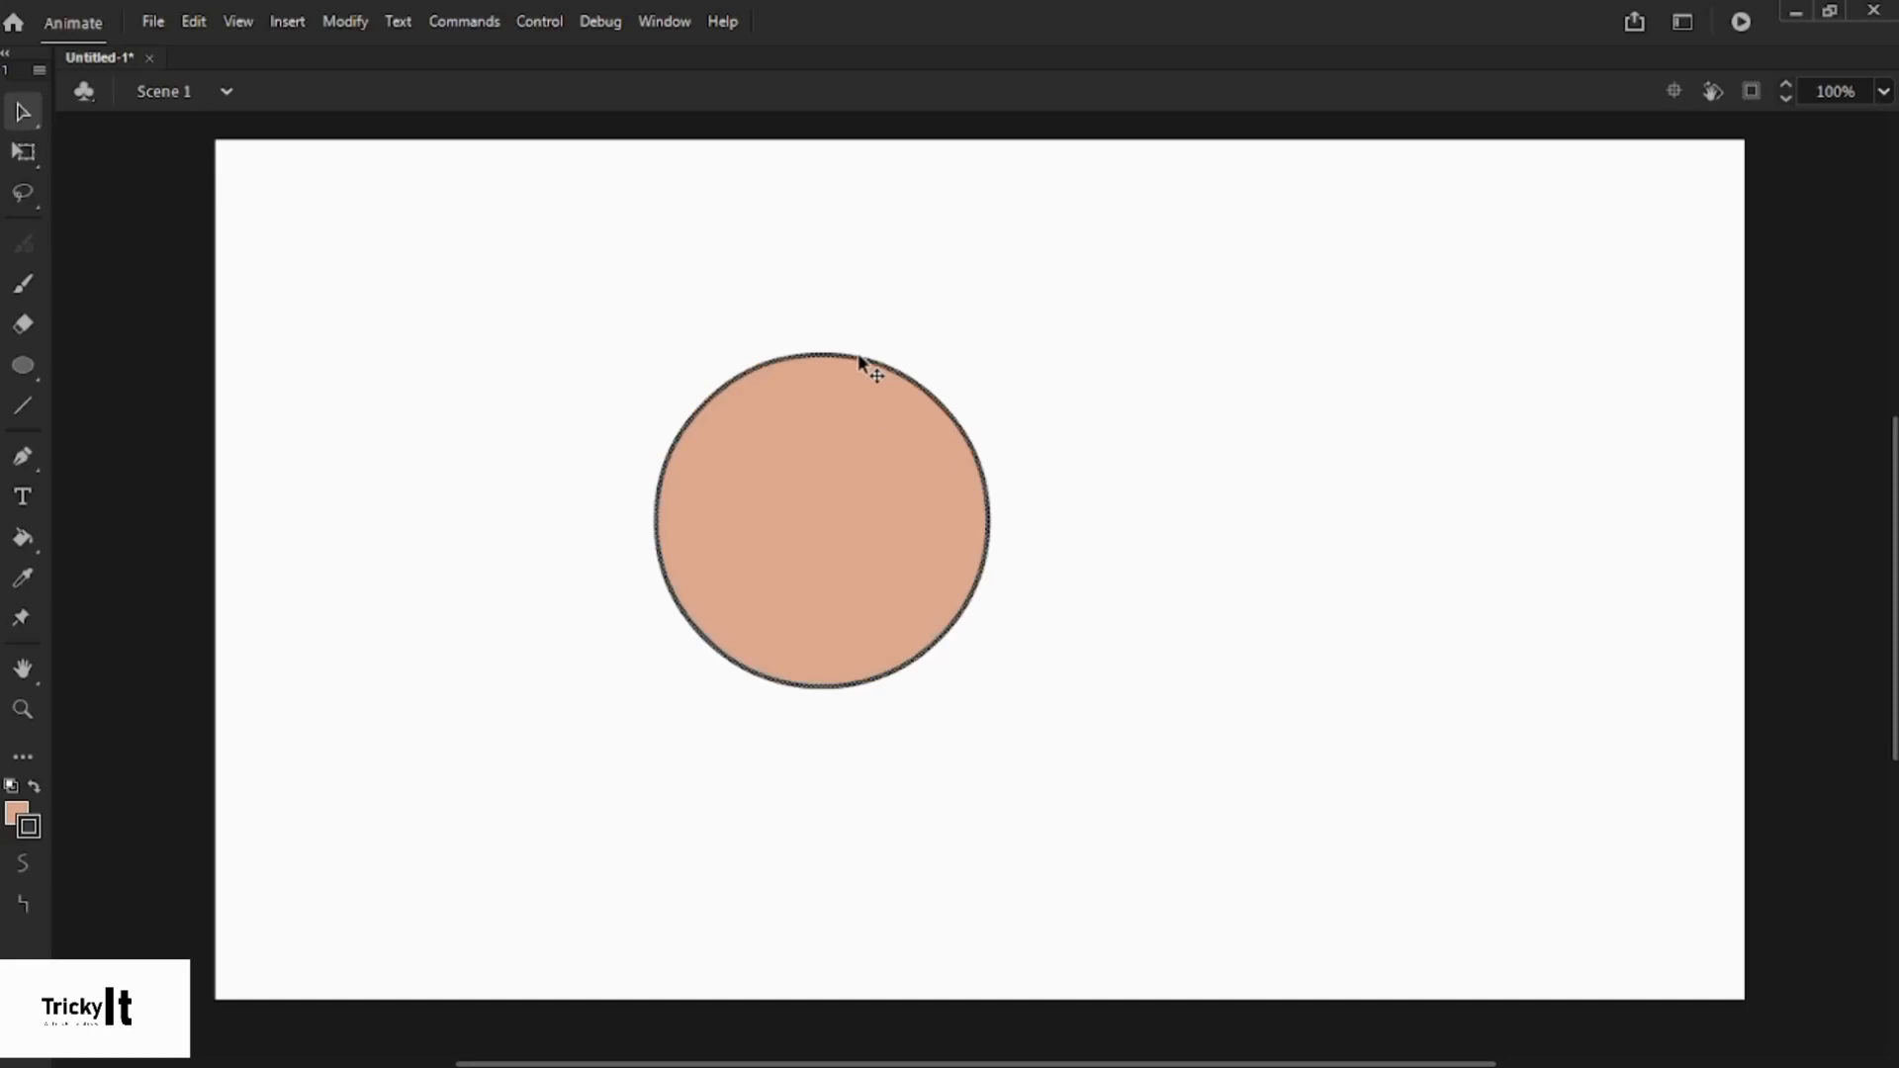
pyautogui.press('Delete')
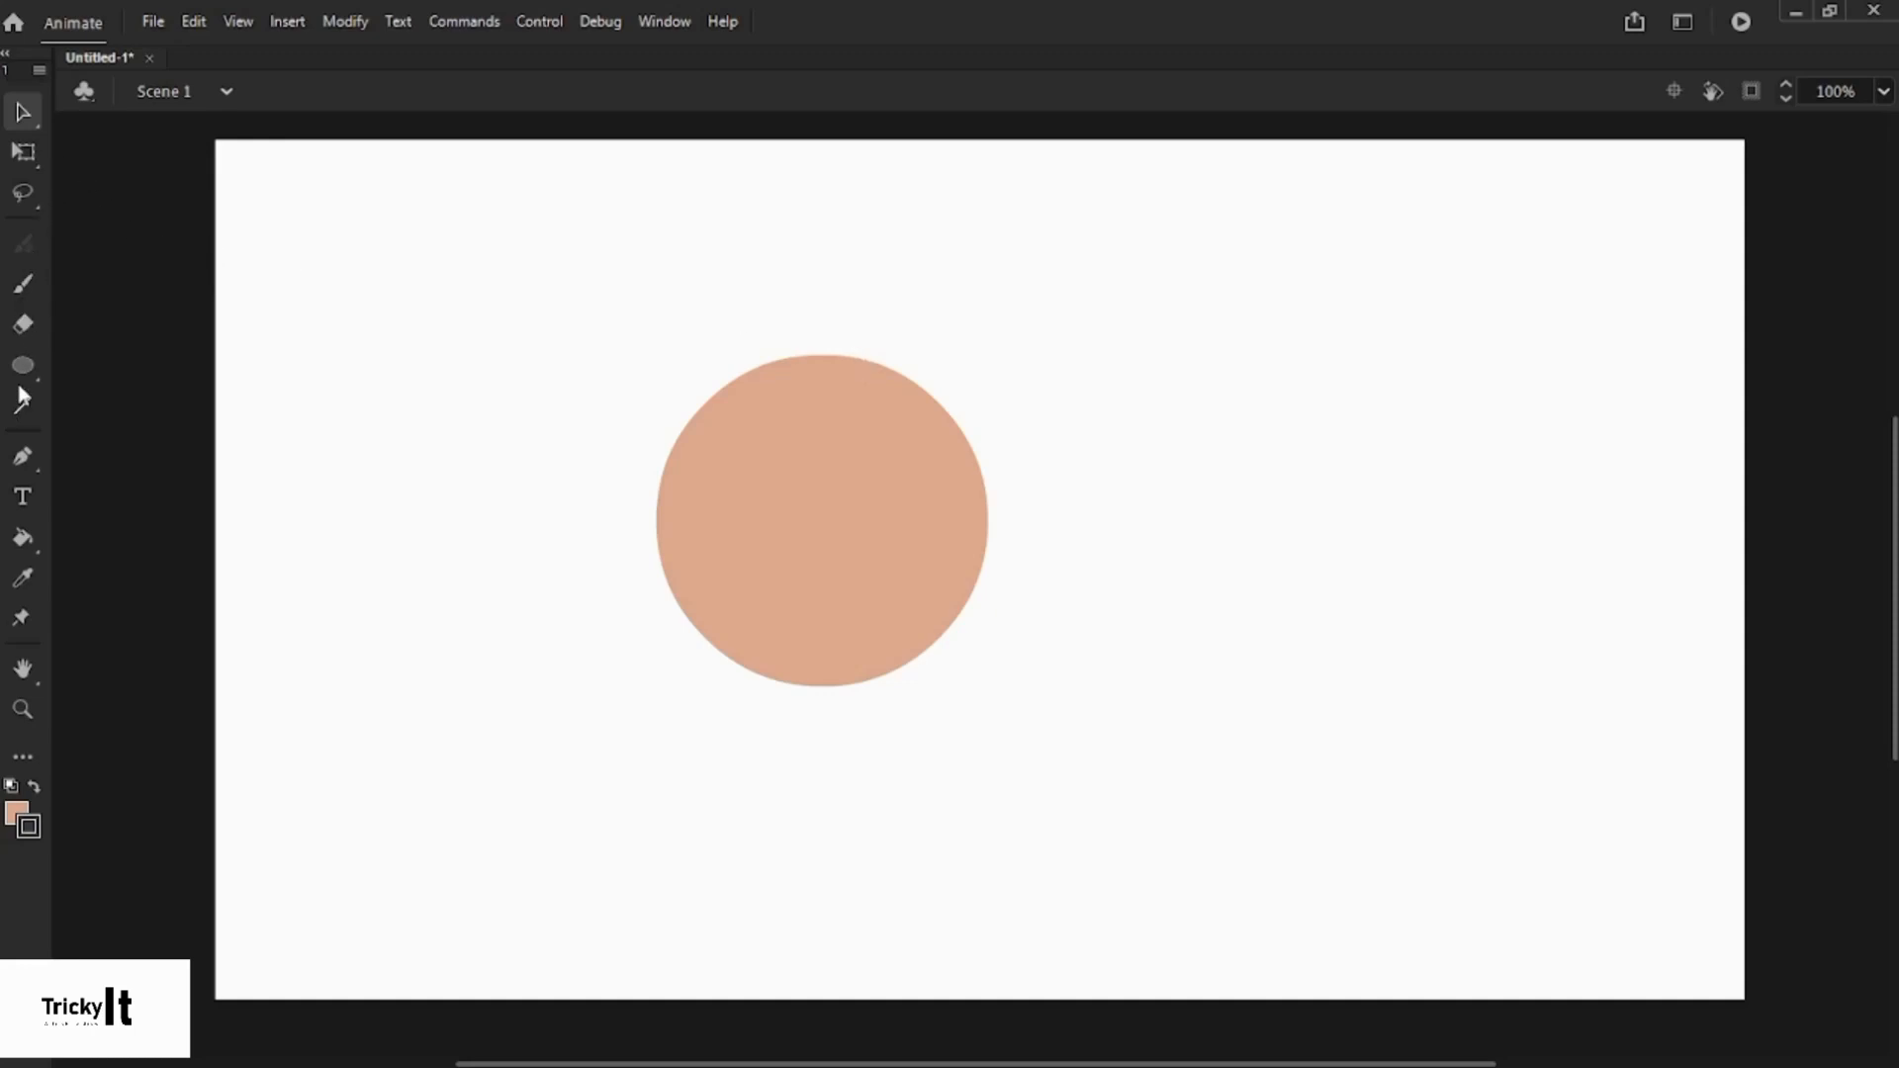
pyautogui.click(24, 193)
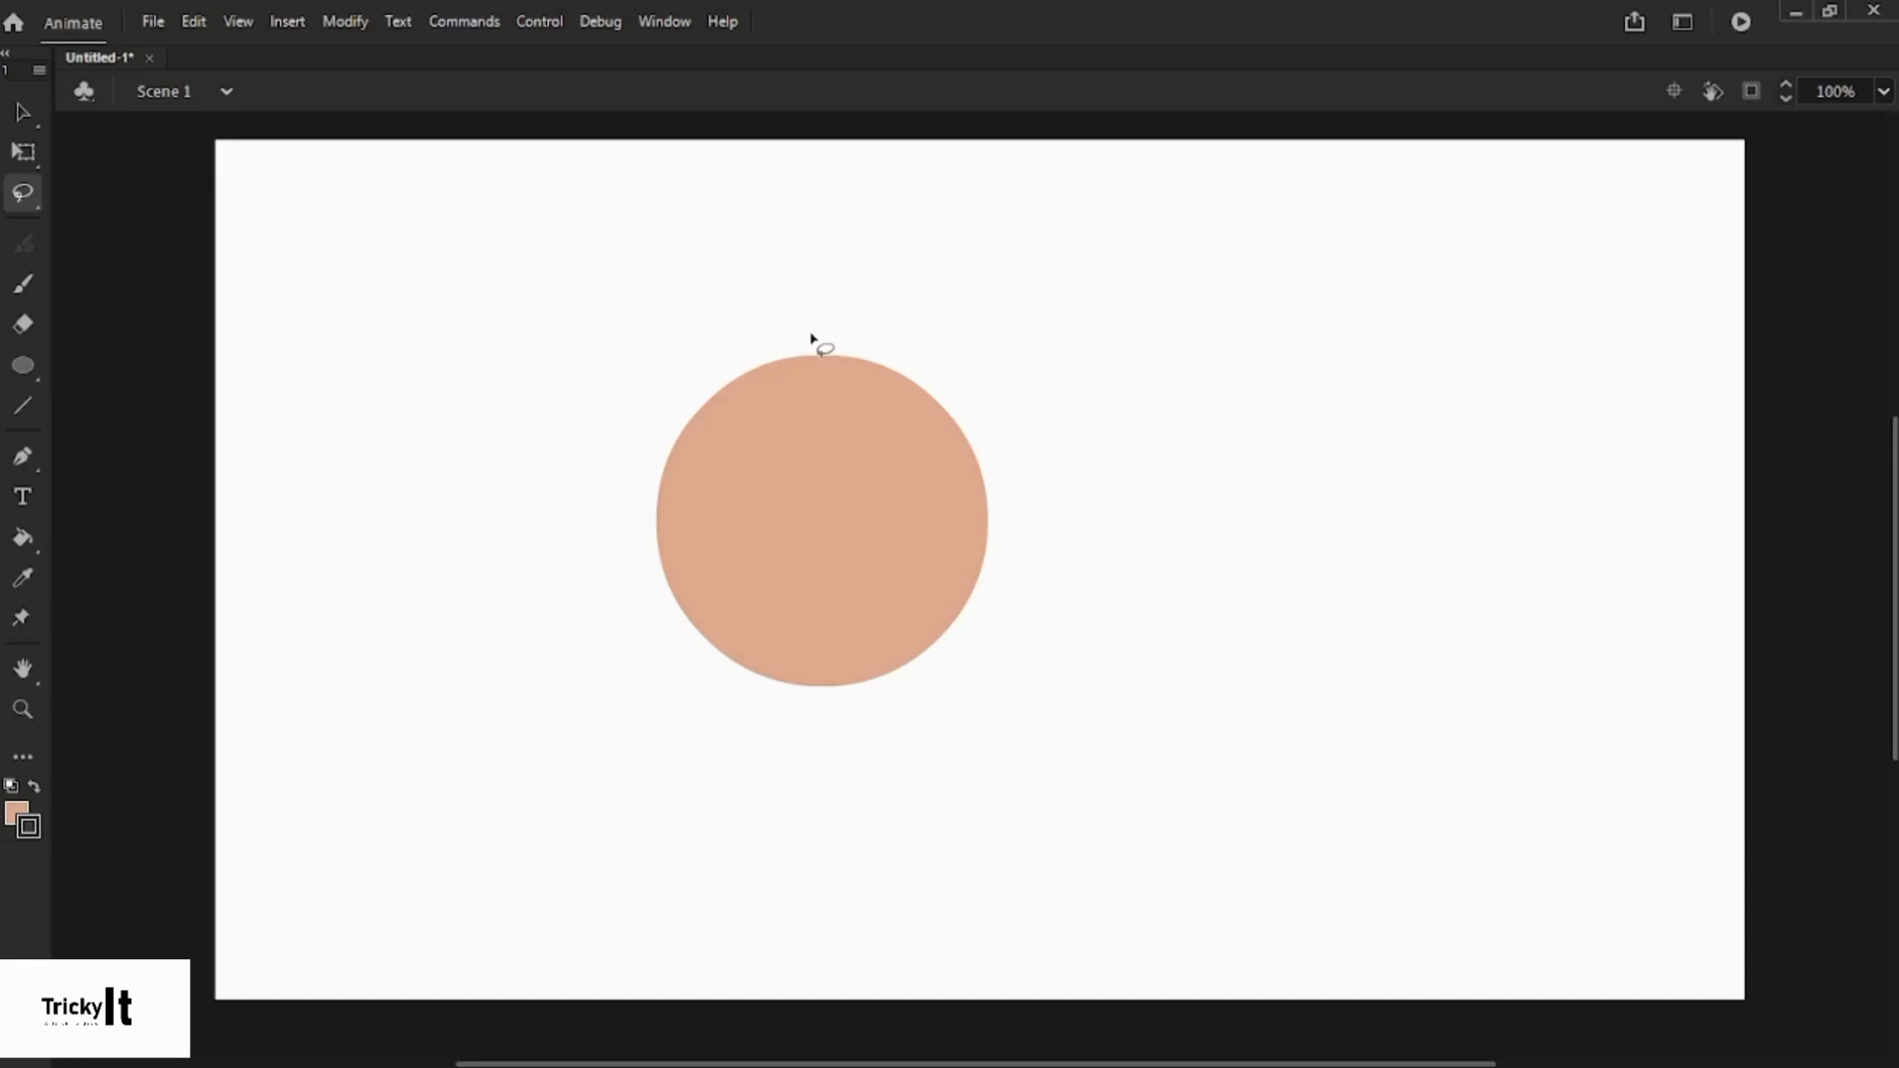
pyautogui.moveTo(812, 338); pyautogui.dragTo(827, 744)
pyautogui.click(11, 117)
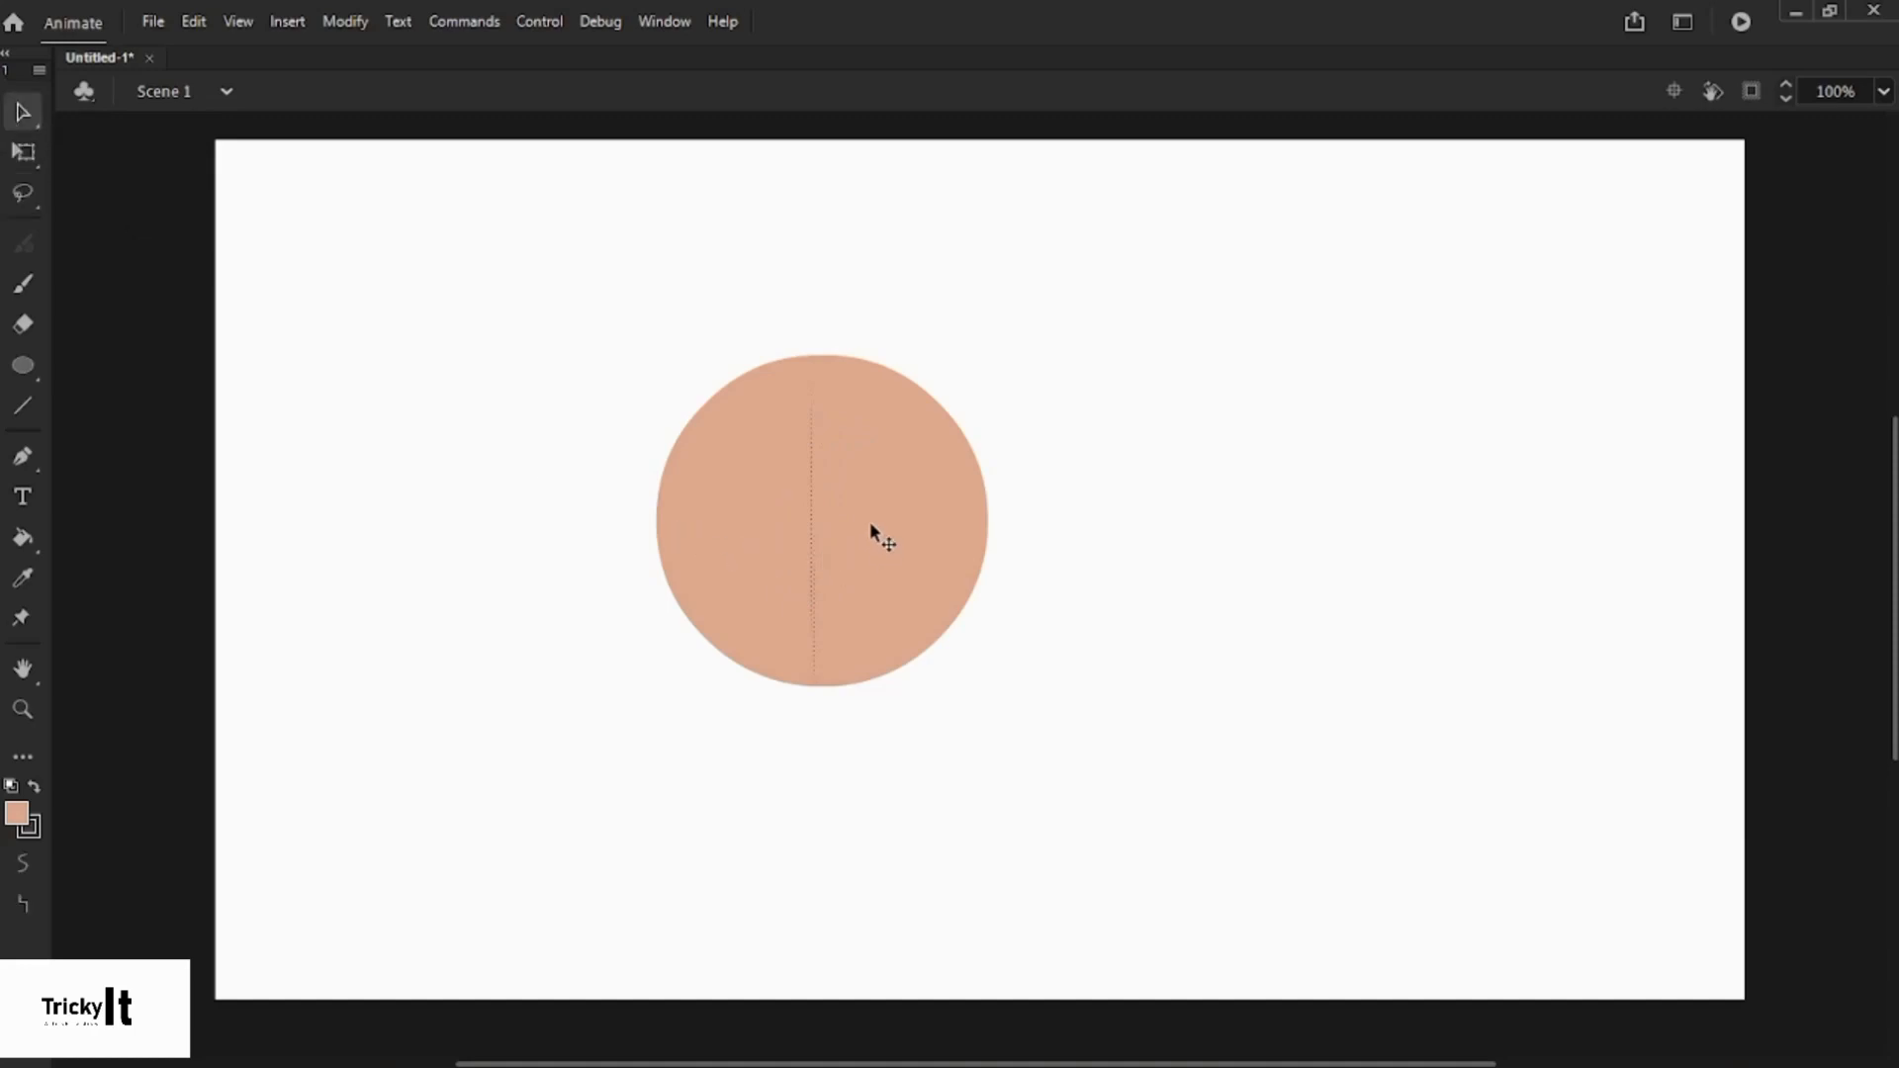
pyautogui.moveTo(870, 523); pyautogui.dragTo(1067, 529)
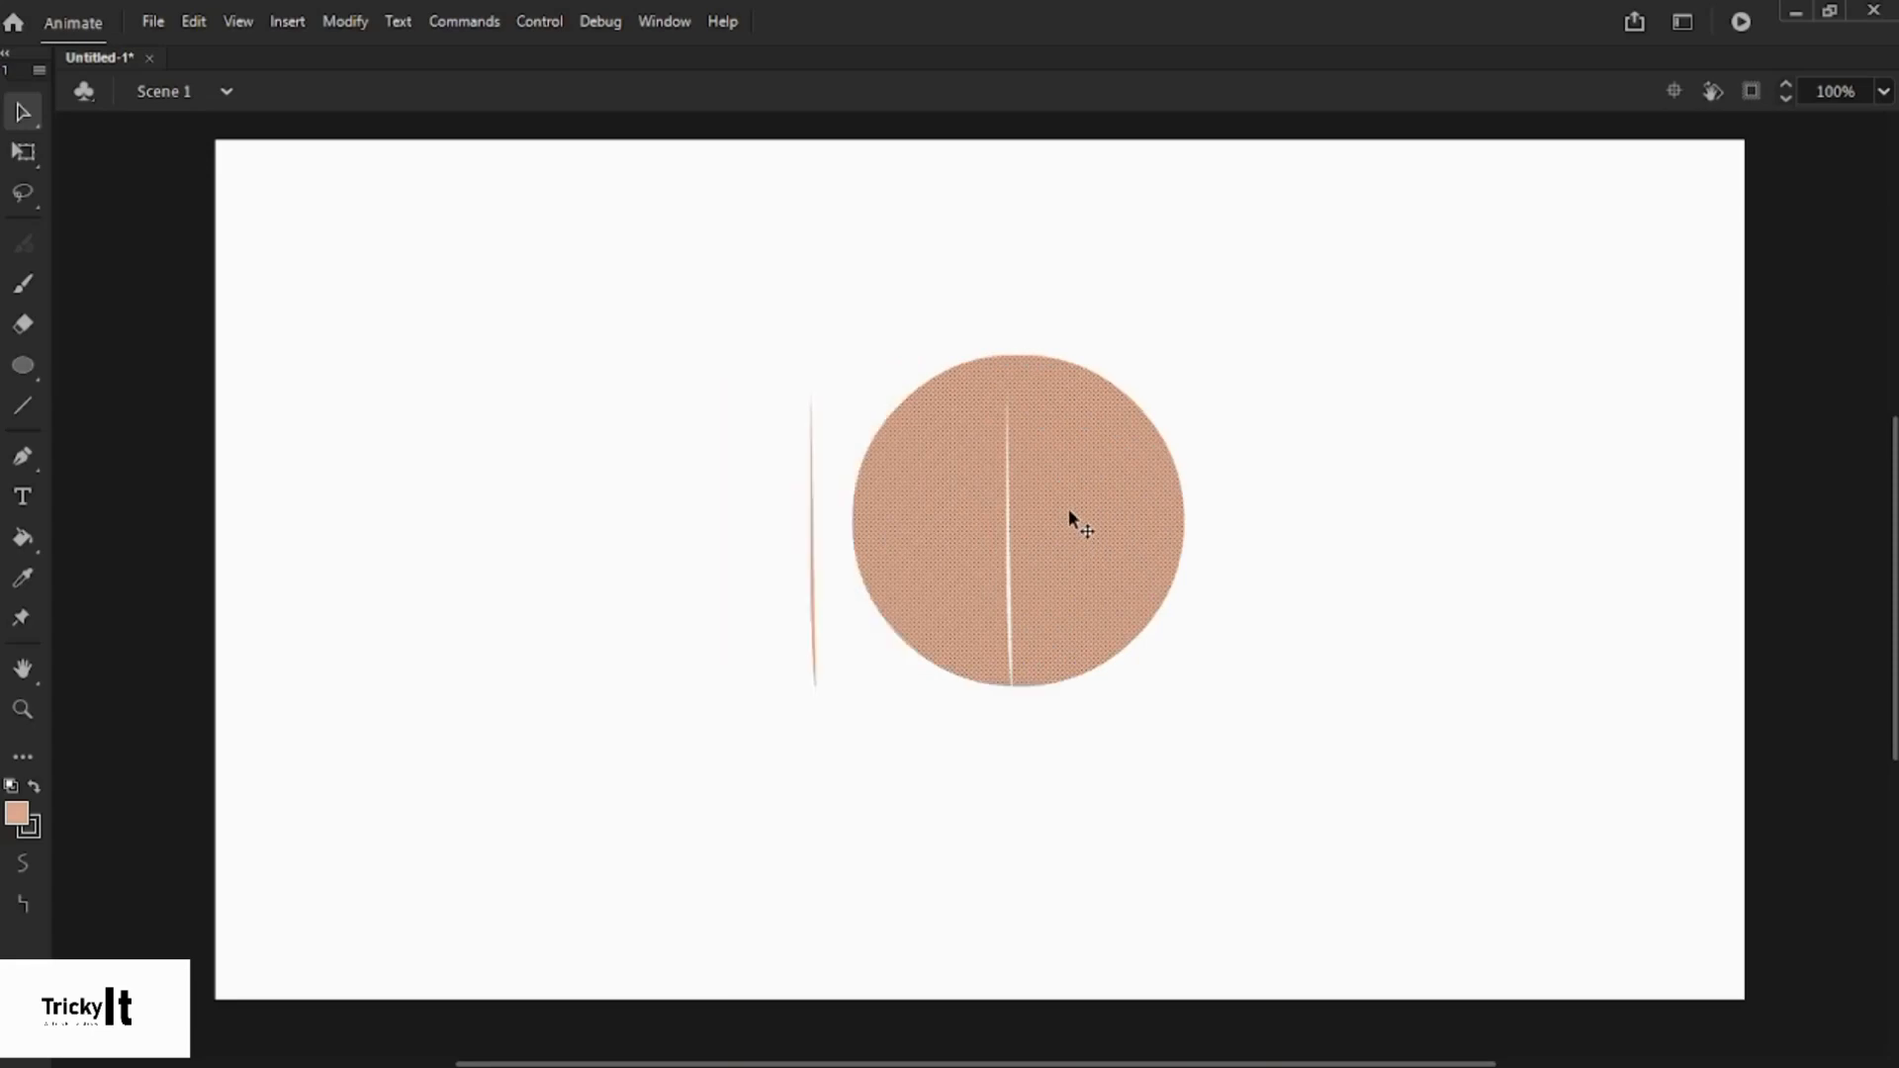
pyautogui.moveTo(961, 492); pyautogui.dragTo(967, 471)
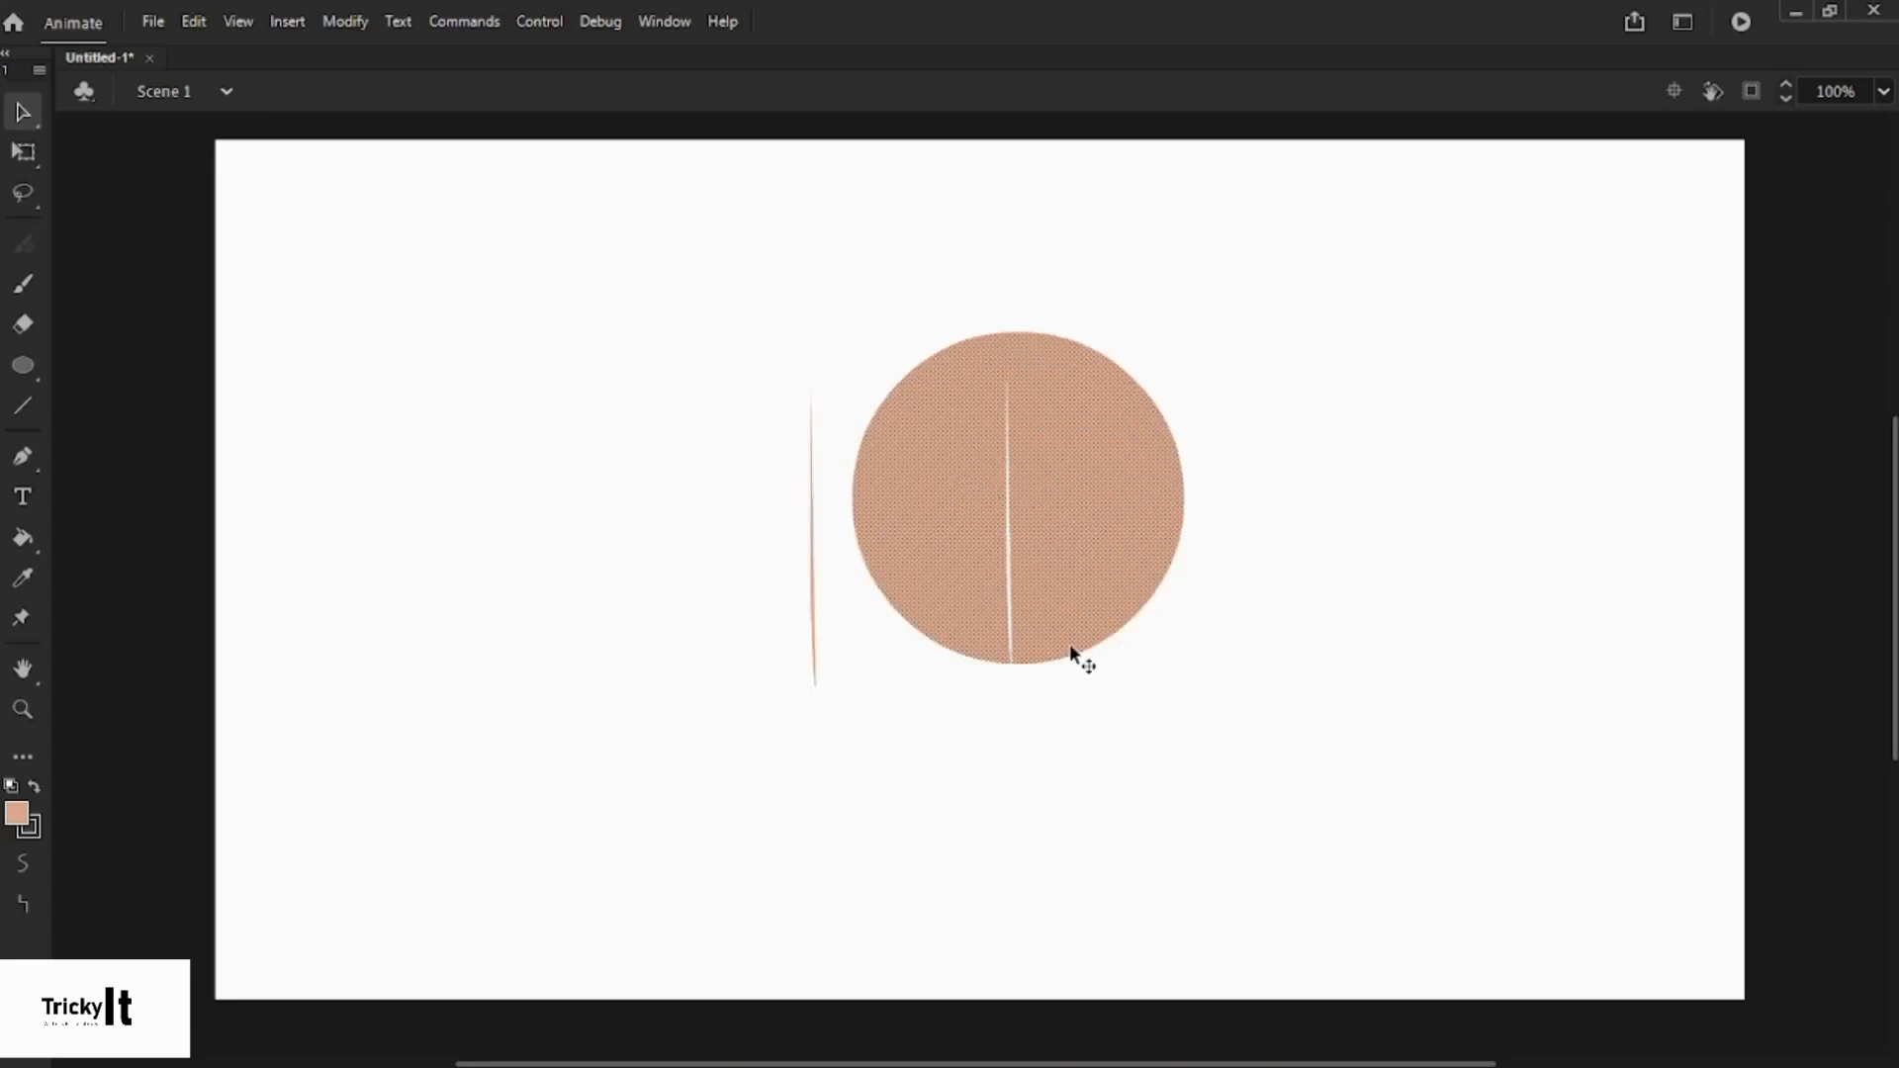
pyautogui.click(1086, 670)
pyautogui.hotkey('ctrl', 'z')
pyautogui.hotkey('ctrl', 'z')
pyautogui.hotkey('ctrl', 'z')
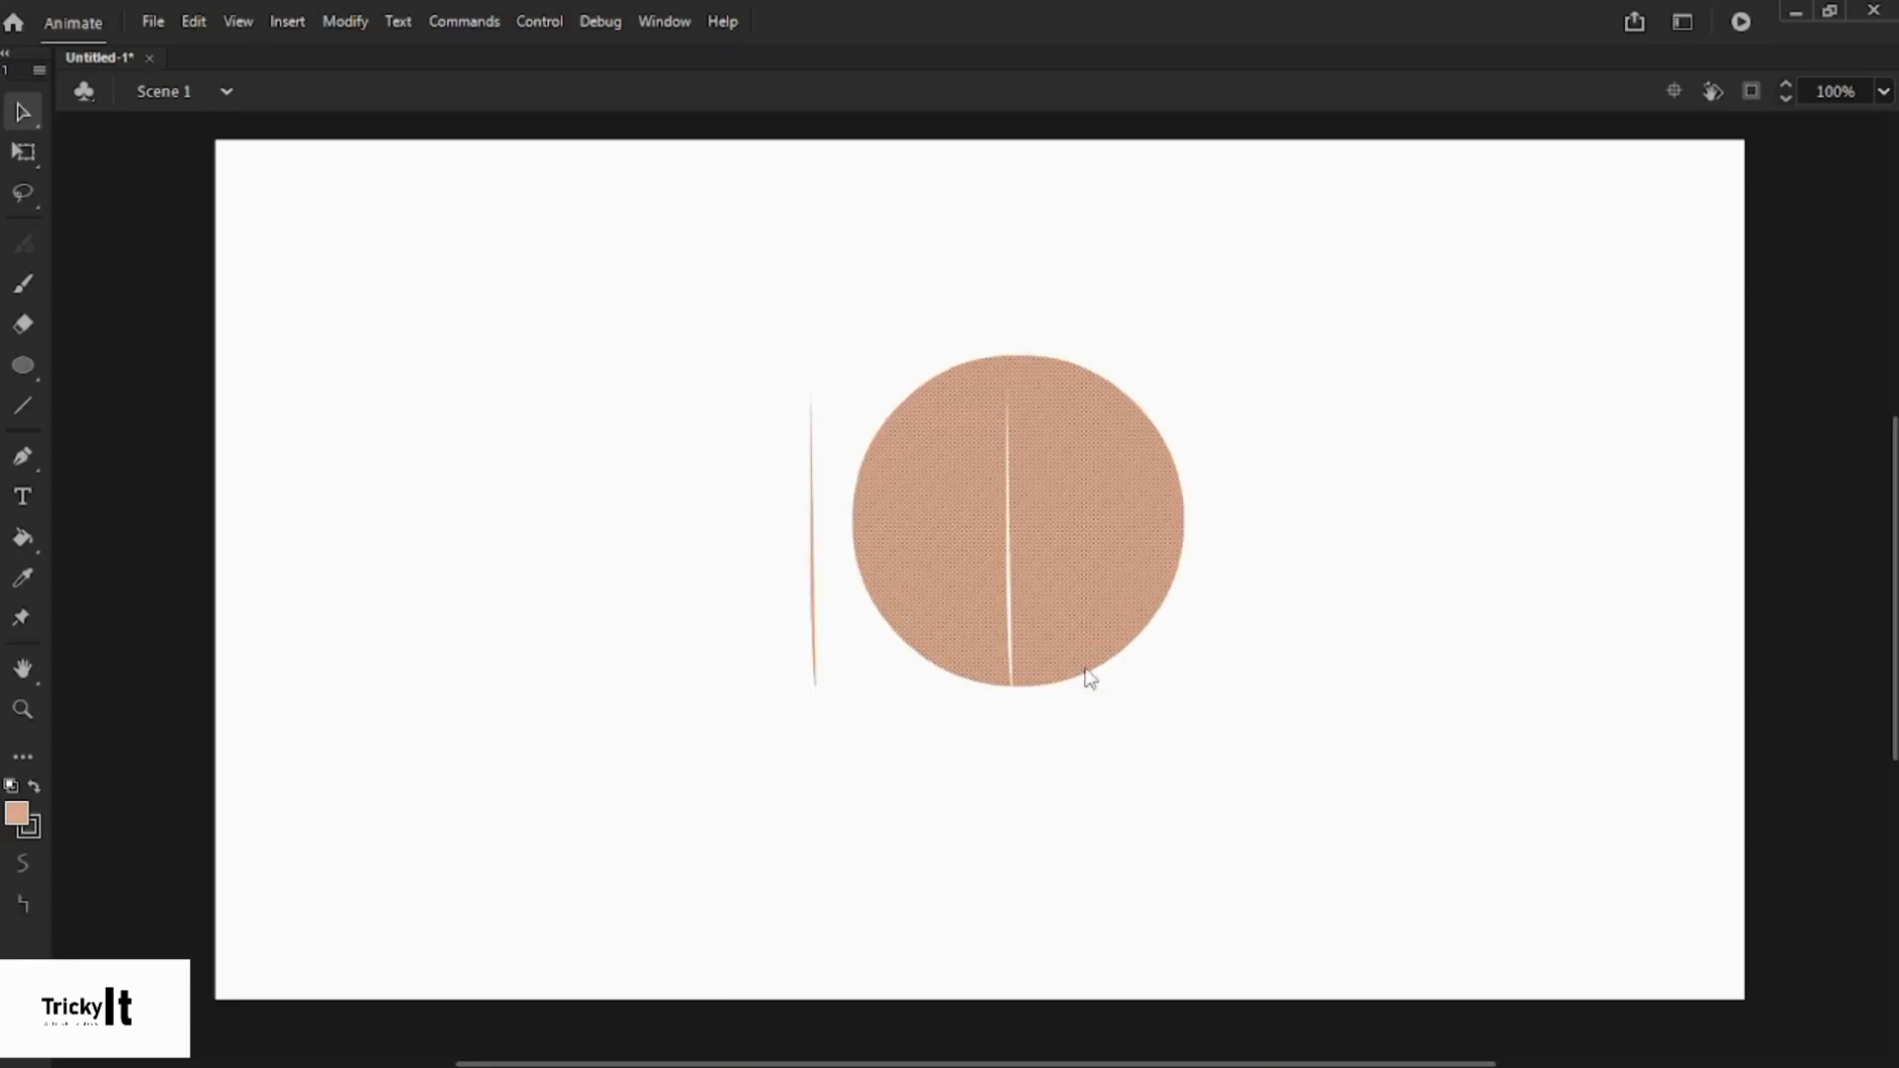
pyautogui.click(1085, 670)
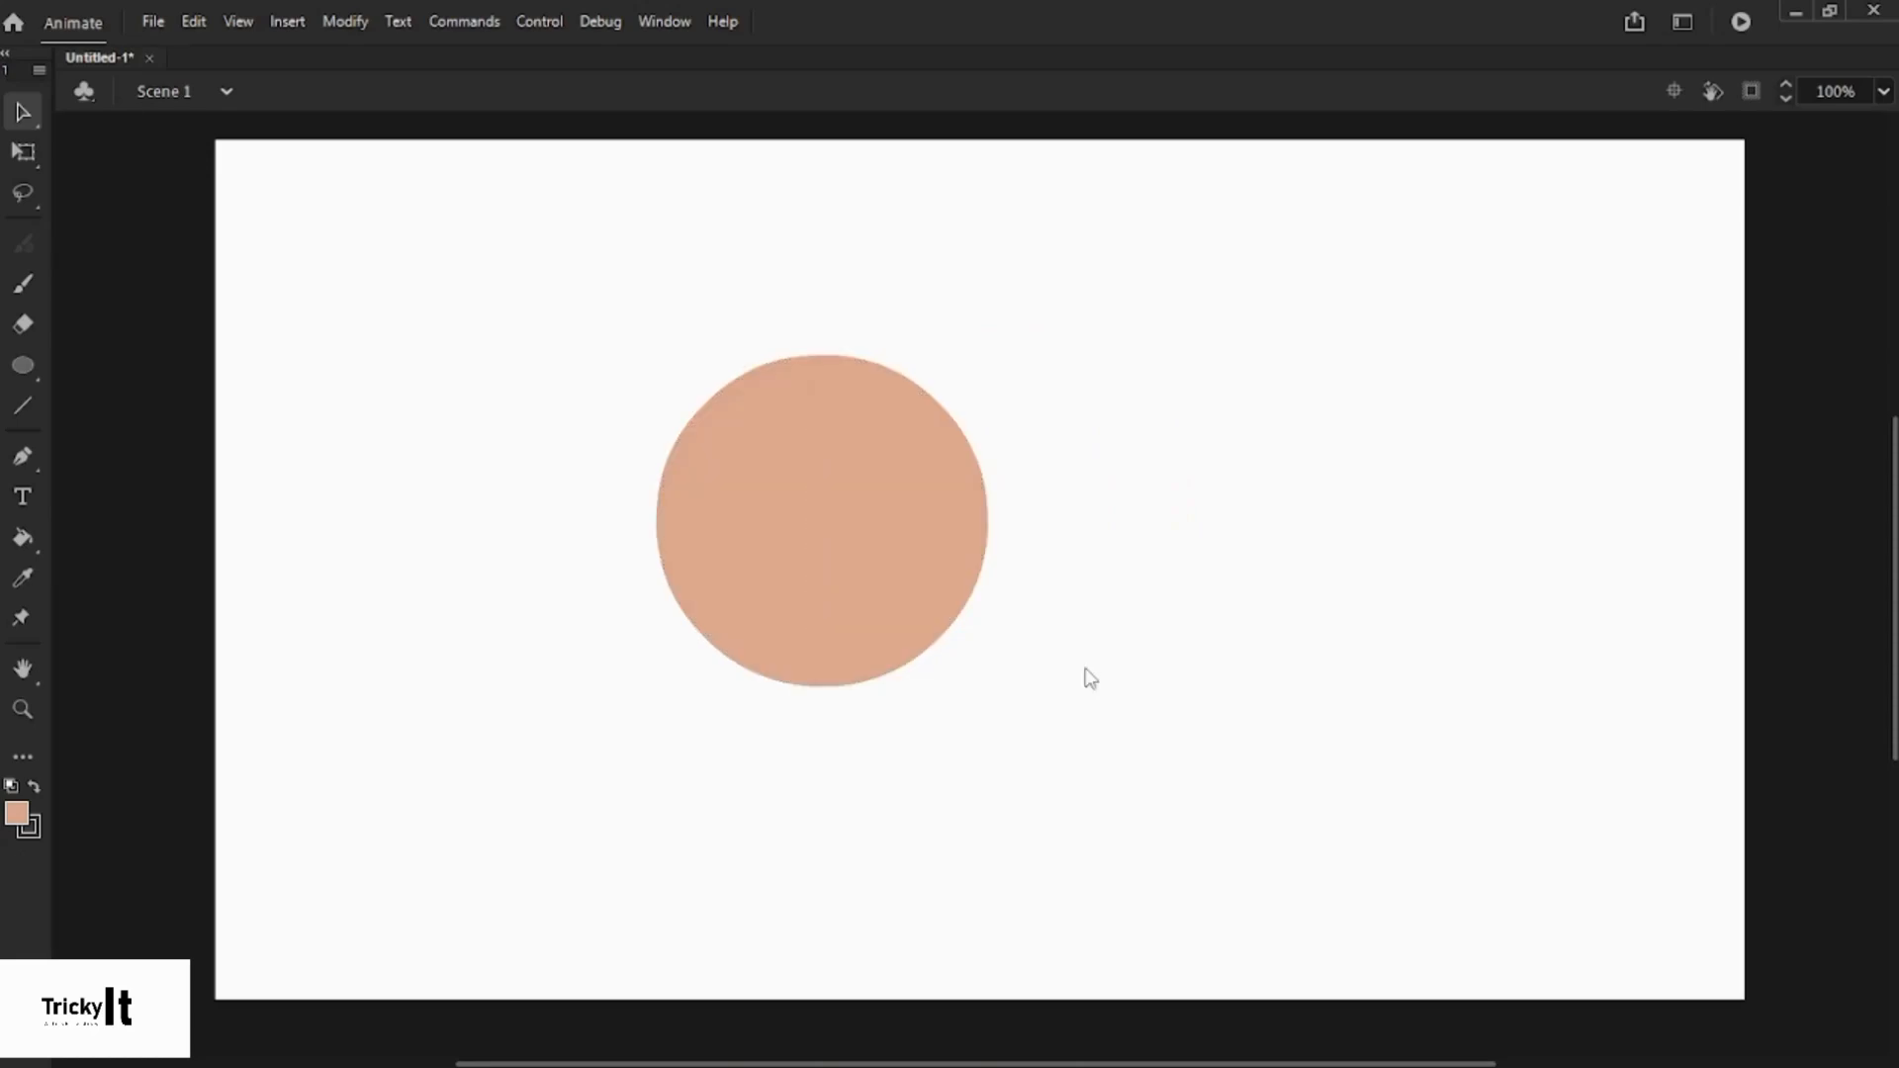
pyautogui.click(23, 193)
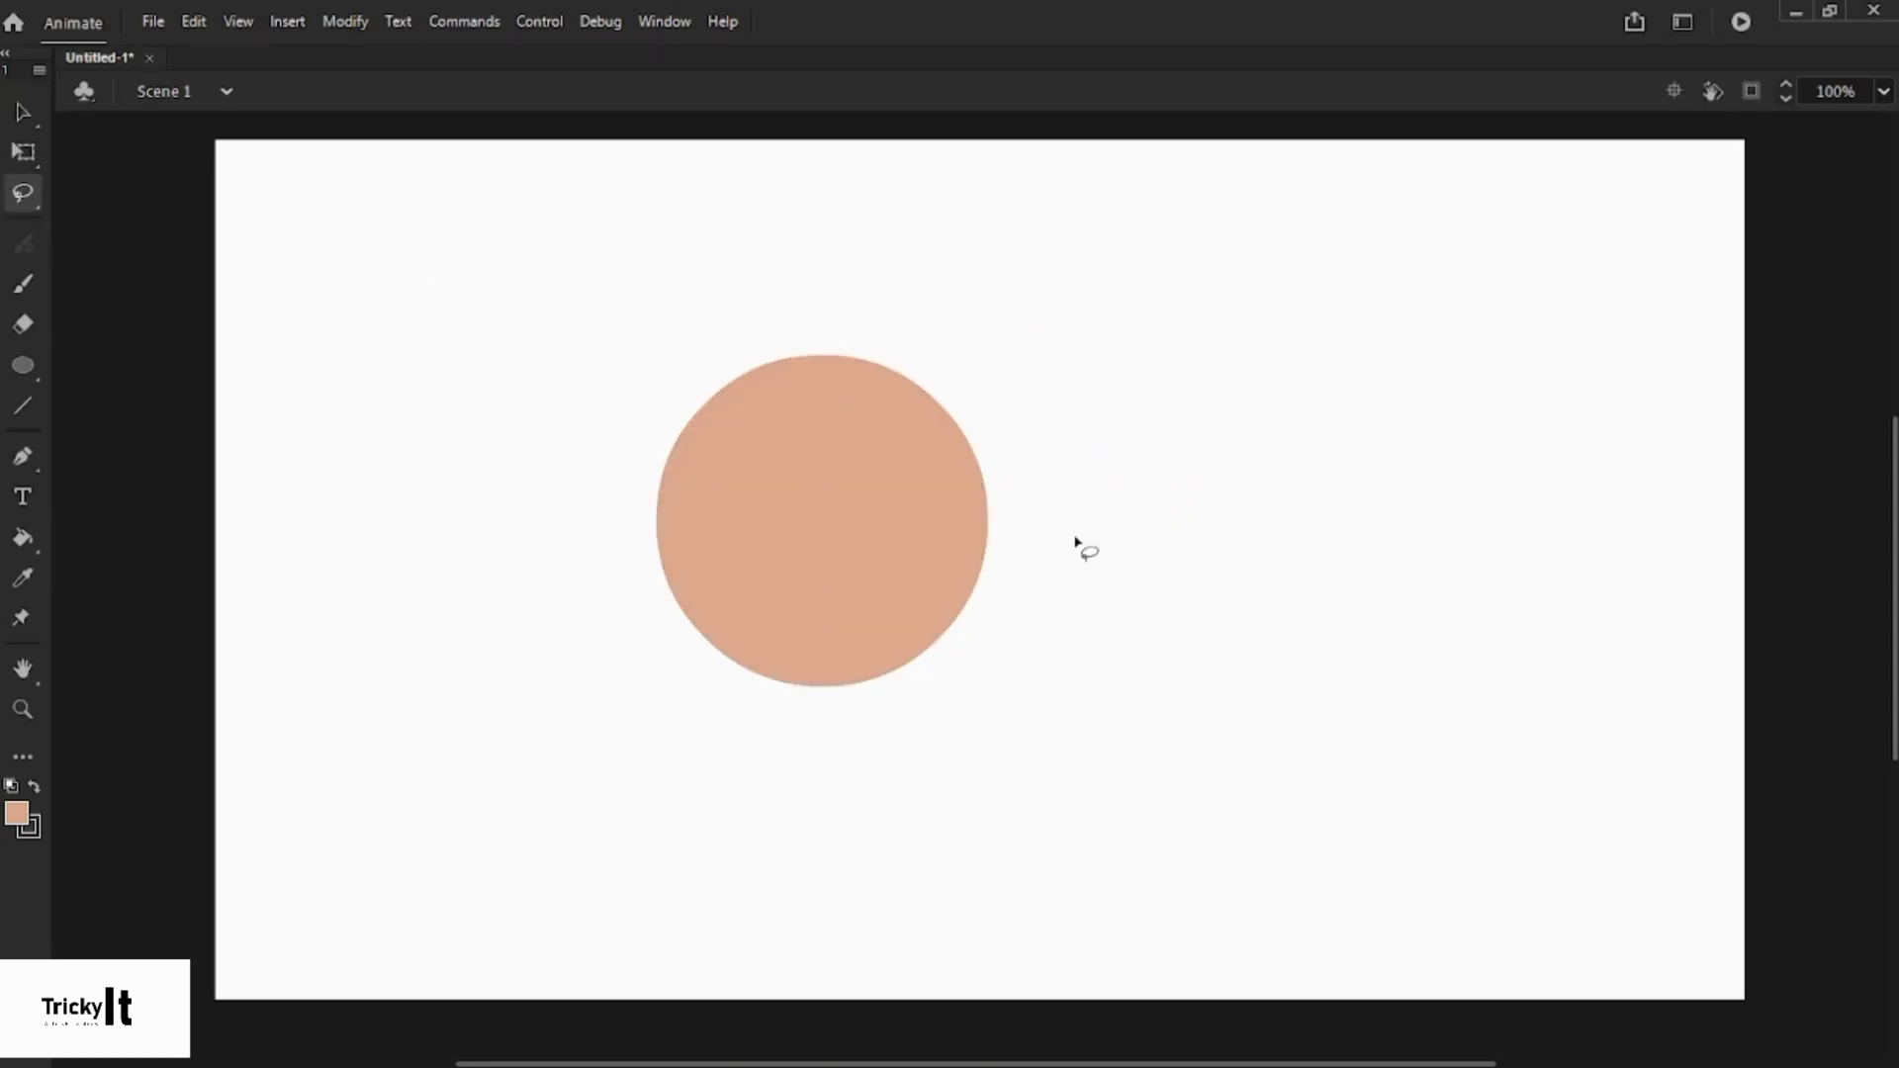
pyautogui.moveTo(853, 329); pyautogui.dragTo(946, 804)
pyautogui.click(24, 111)
pyautogui.moveTo(914, 526); pyautogui.dragTo(1005, 504)
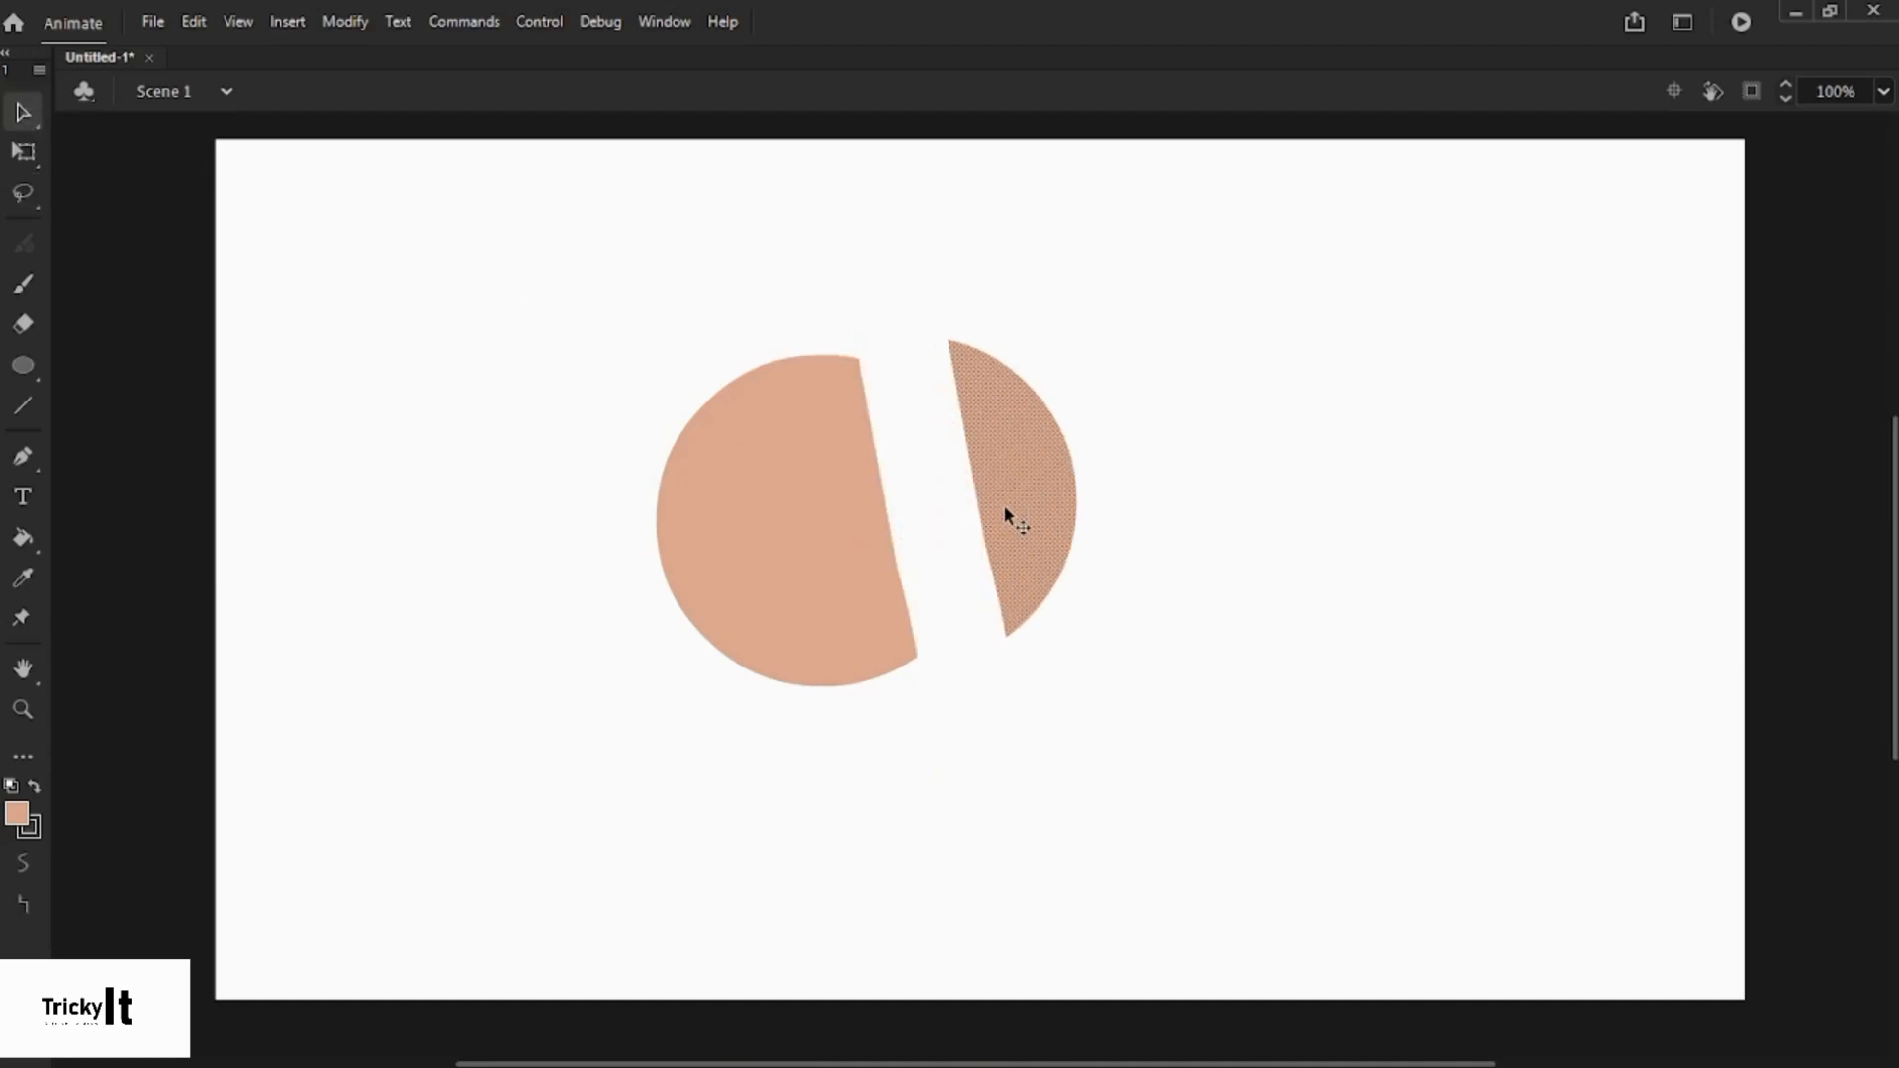
pyautogui.click(774, 323)
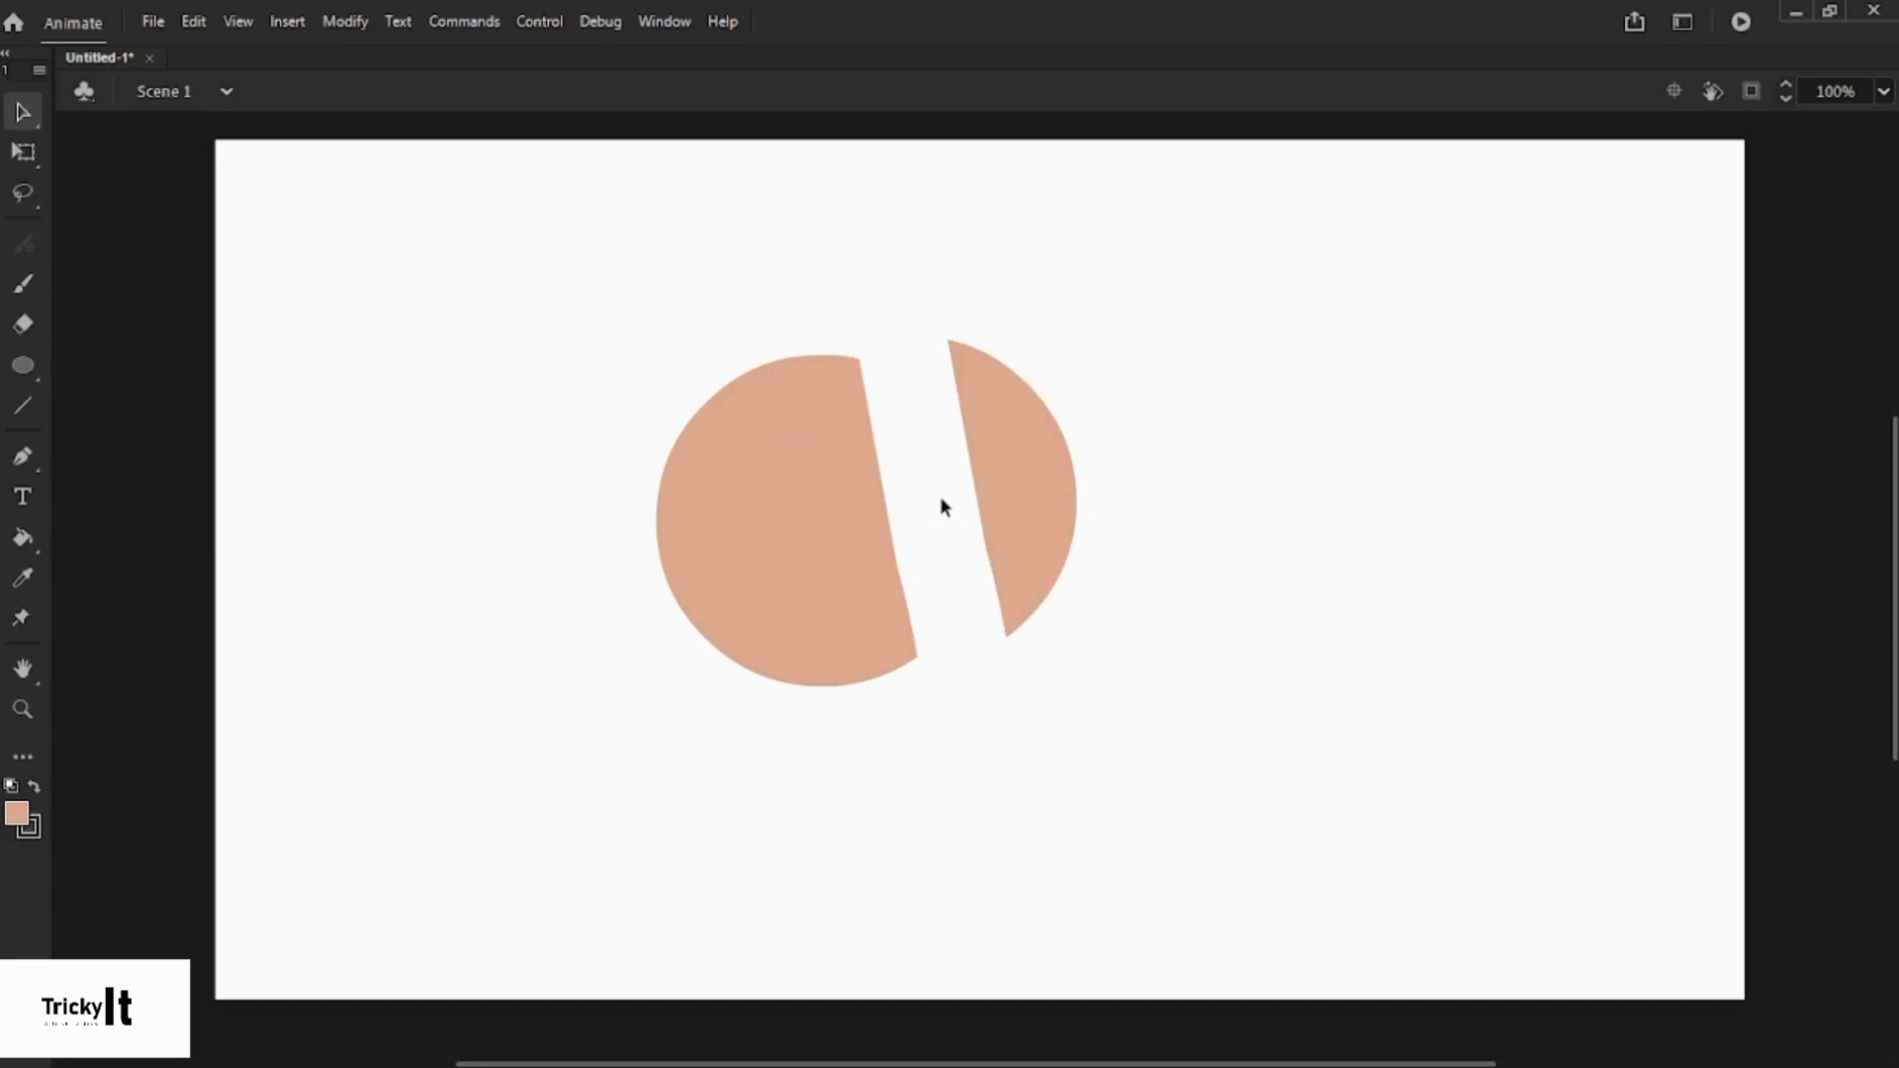
pyautogui.hotkey('ctrl', 'z')
pyautogui.hotkey('ctrl', 'z')
pyautogui.click(1143, 489)
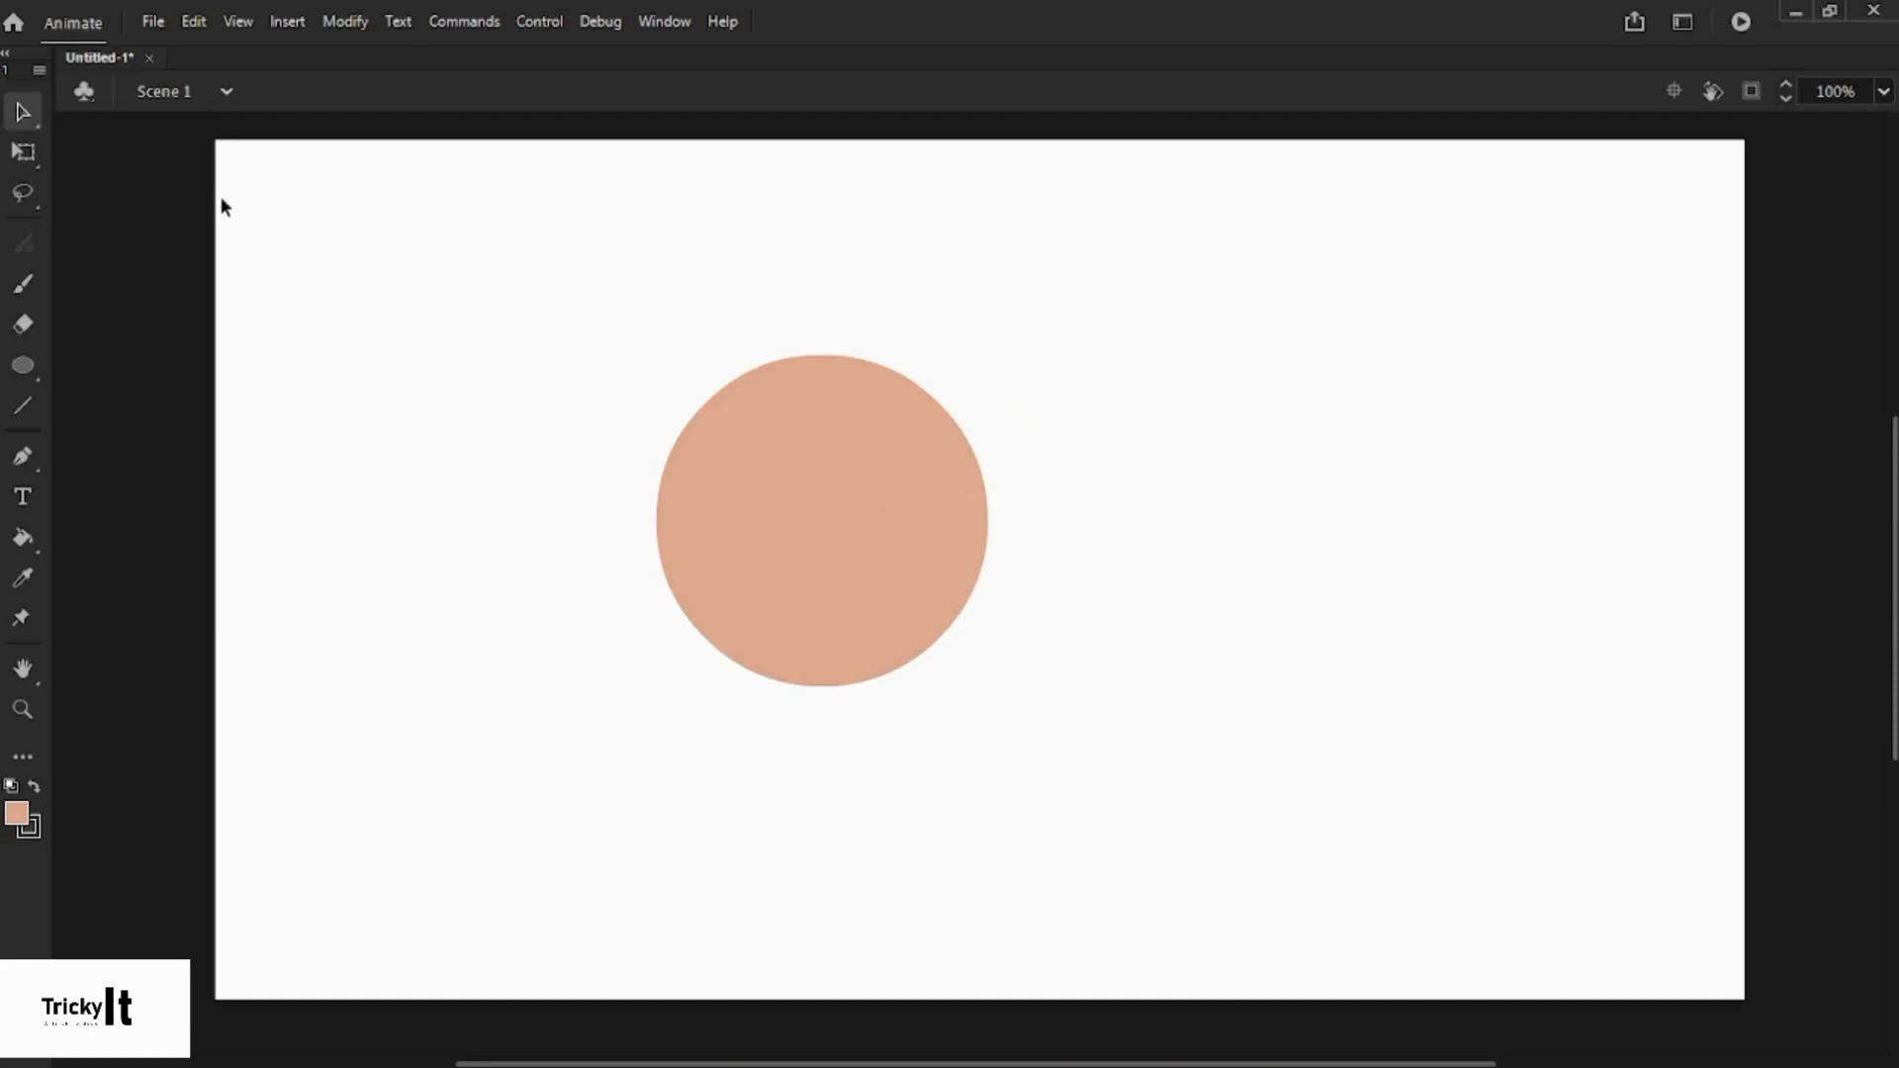
pyautogui.click(19, 197)
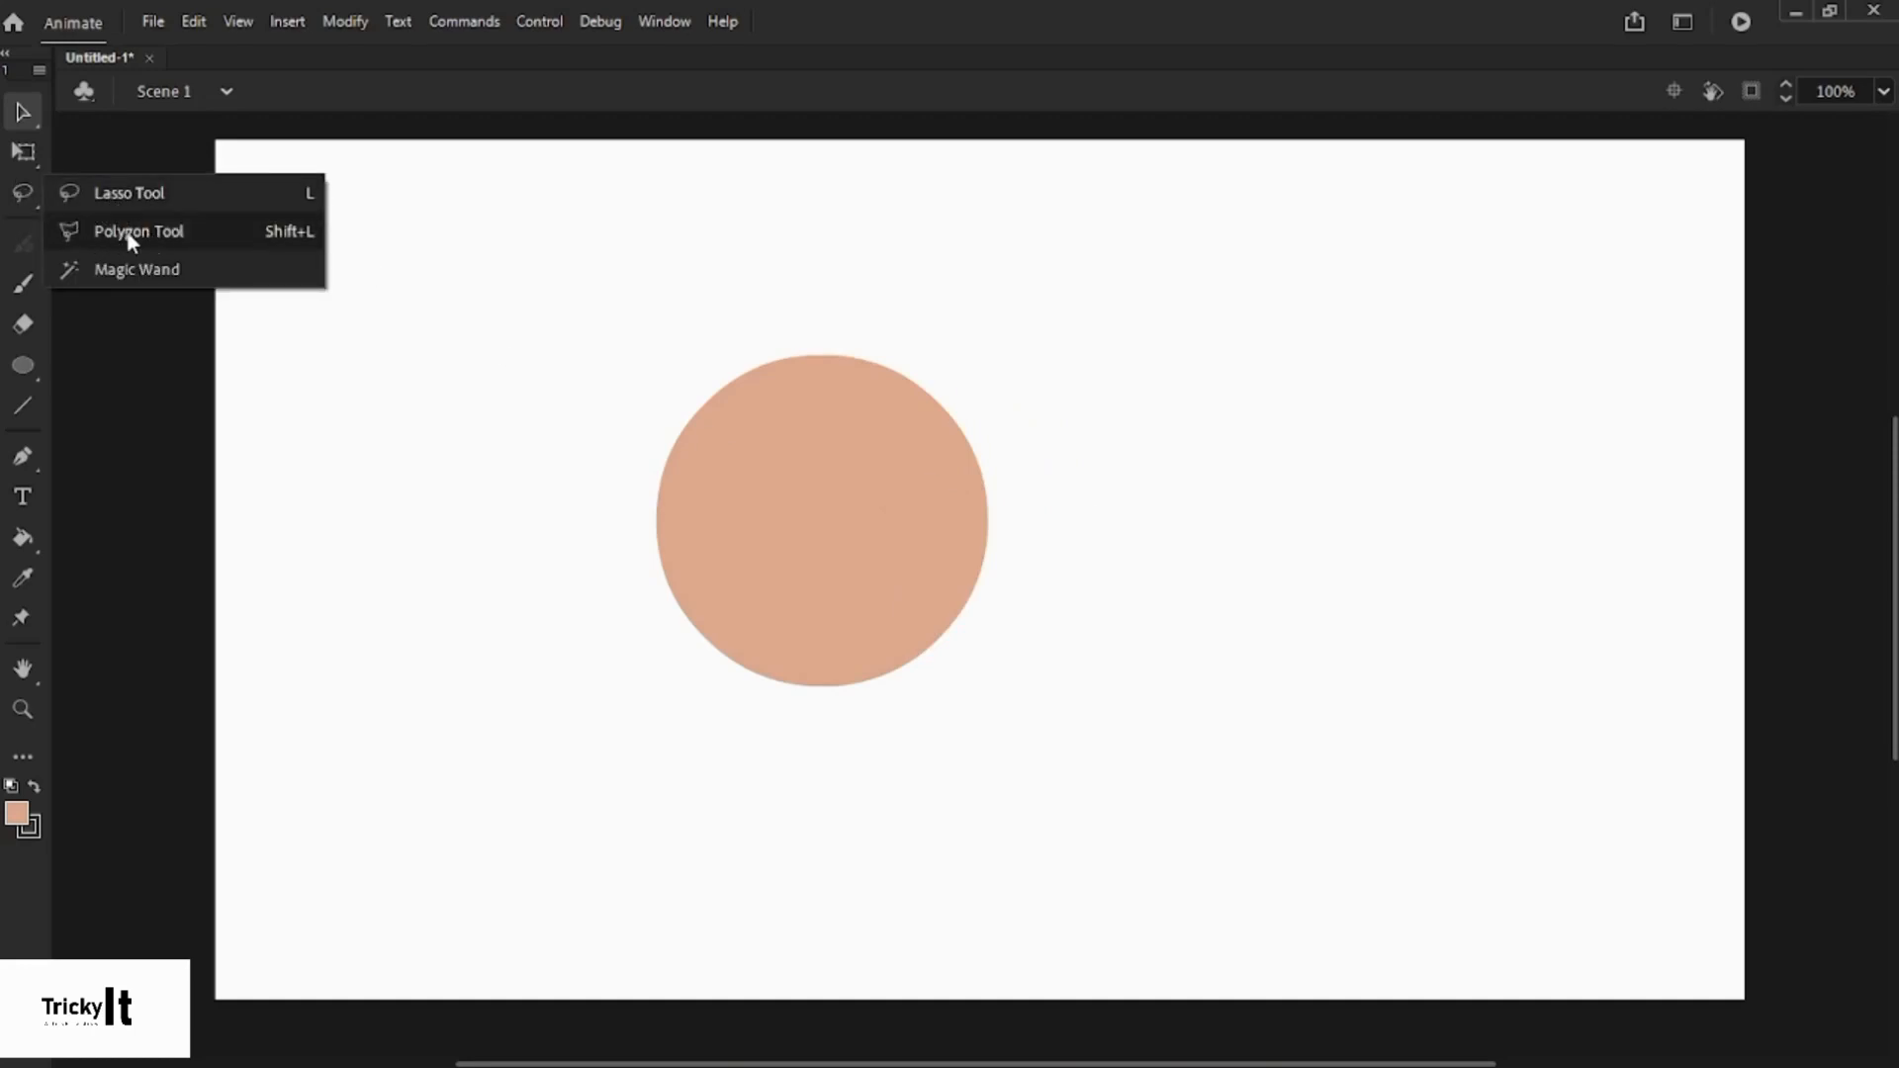
pyautogui.click(194, 231)
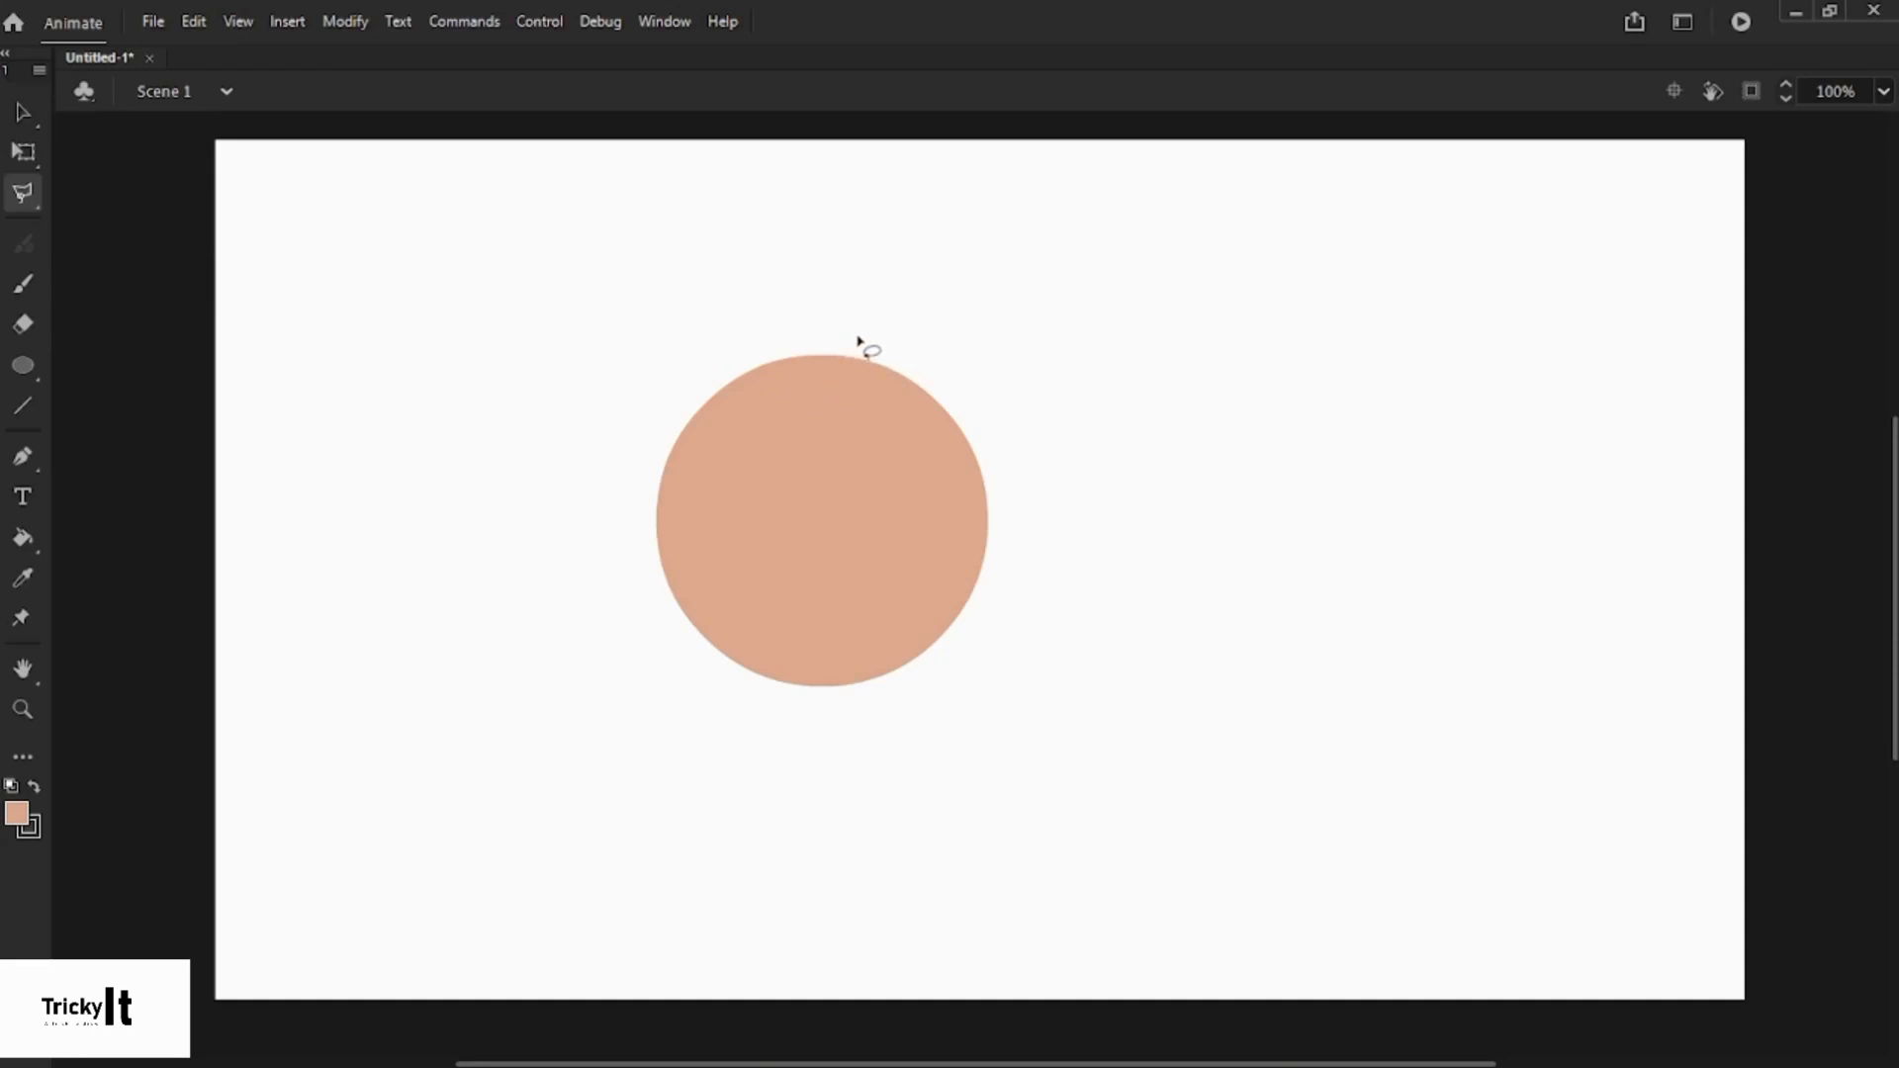
pyautogui.click(816, 340)
pyautogui.click(773, 456)
pyautogui.click(834, 498)
pyautogui.click(849, 541)
pyautogui.click(920, 566)
pyautogui.click(975, 556)
pyautogui.click(1038, 531)
pyautogui.click(1015, 361)
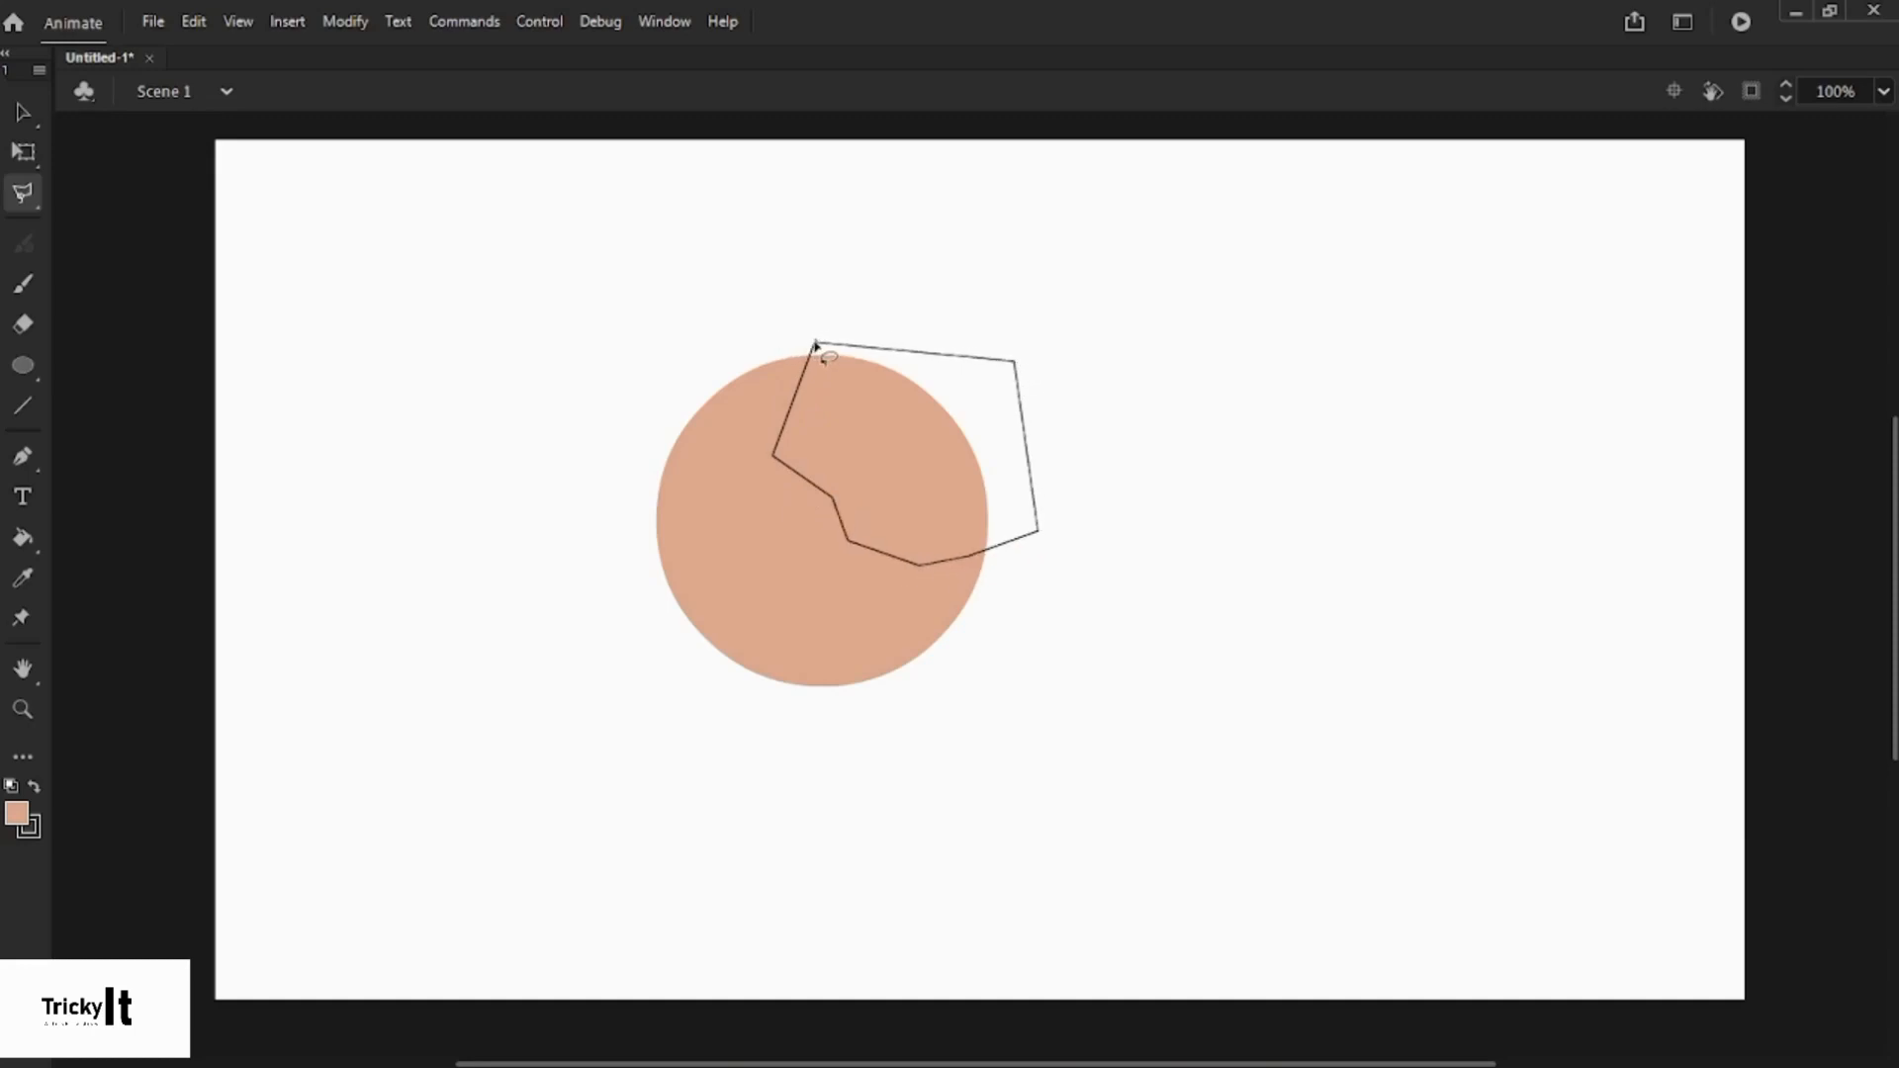
pyautogui.click(21, 114)
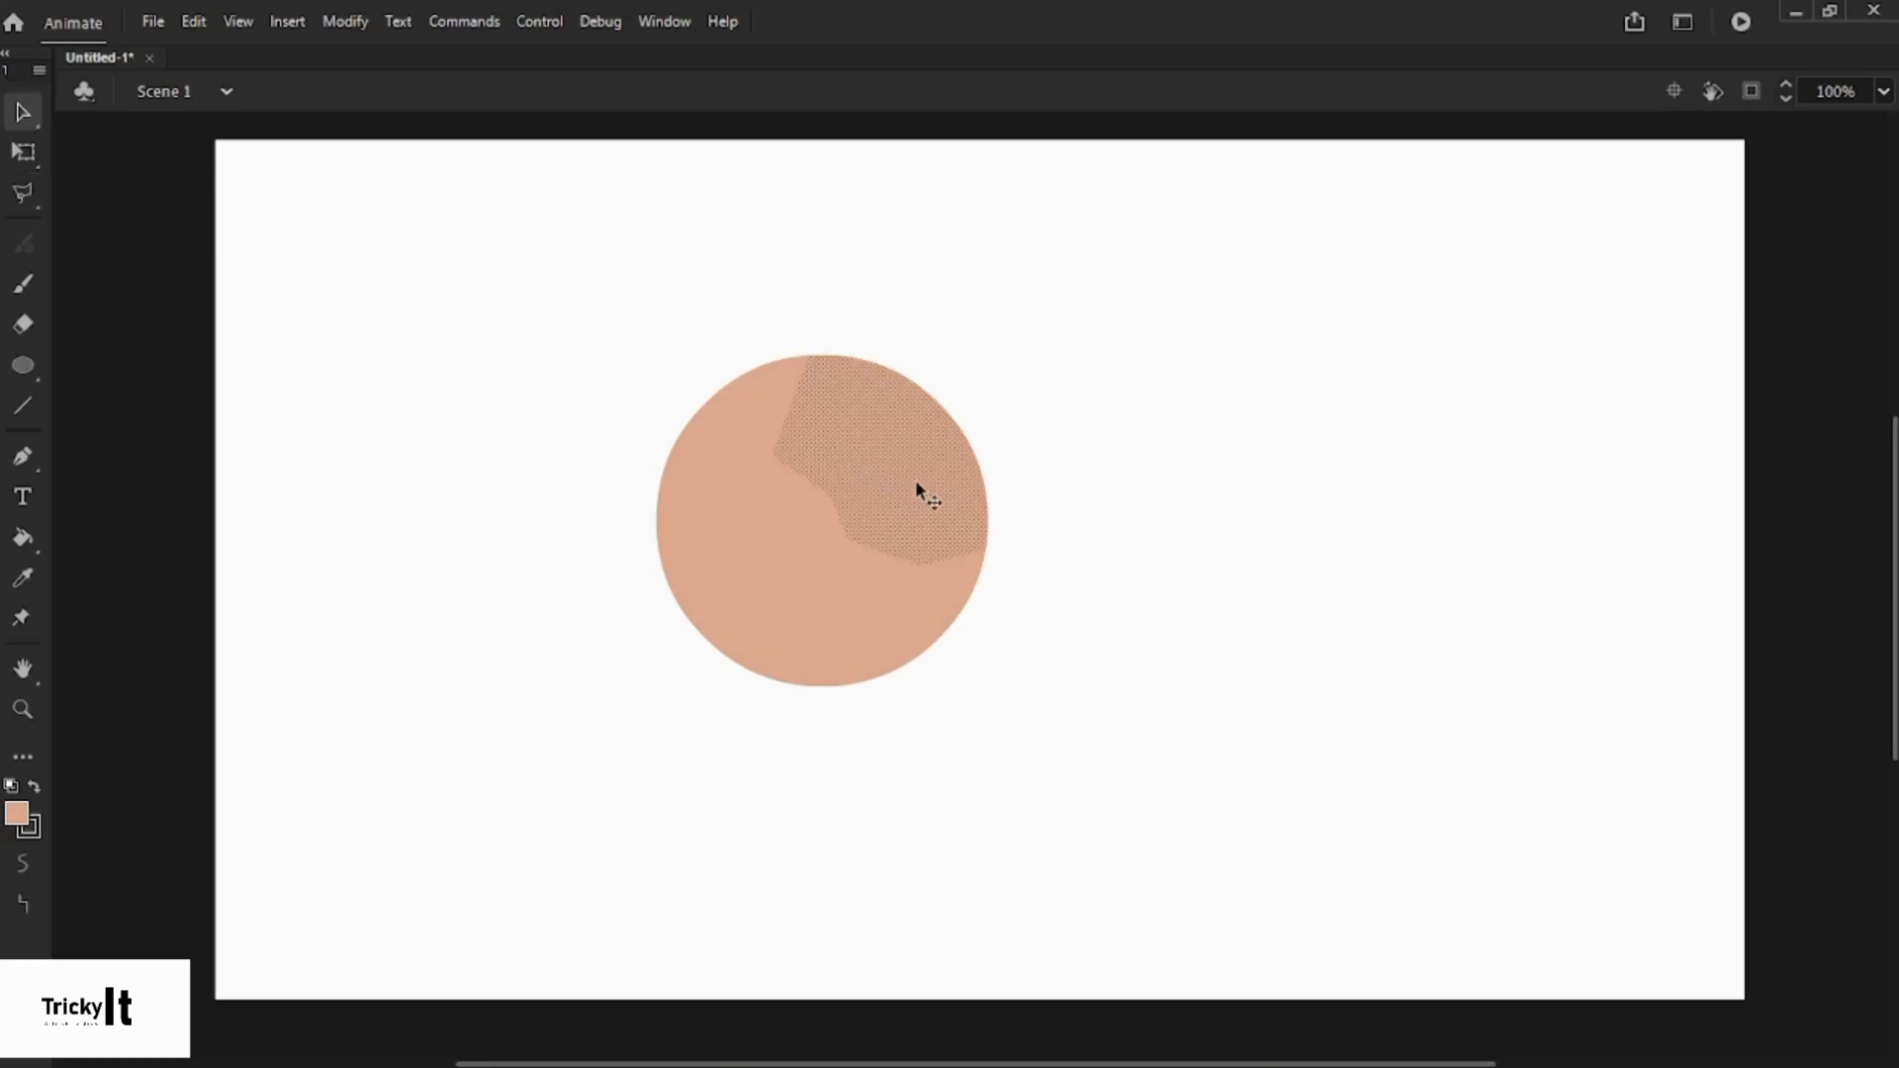
pyautogui.moveTo(908, 482); pyautogui.dragTo(1039, 363)
pyautogui.click(1213, 384)
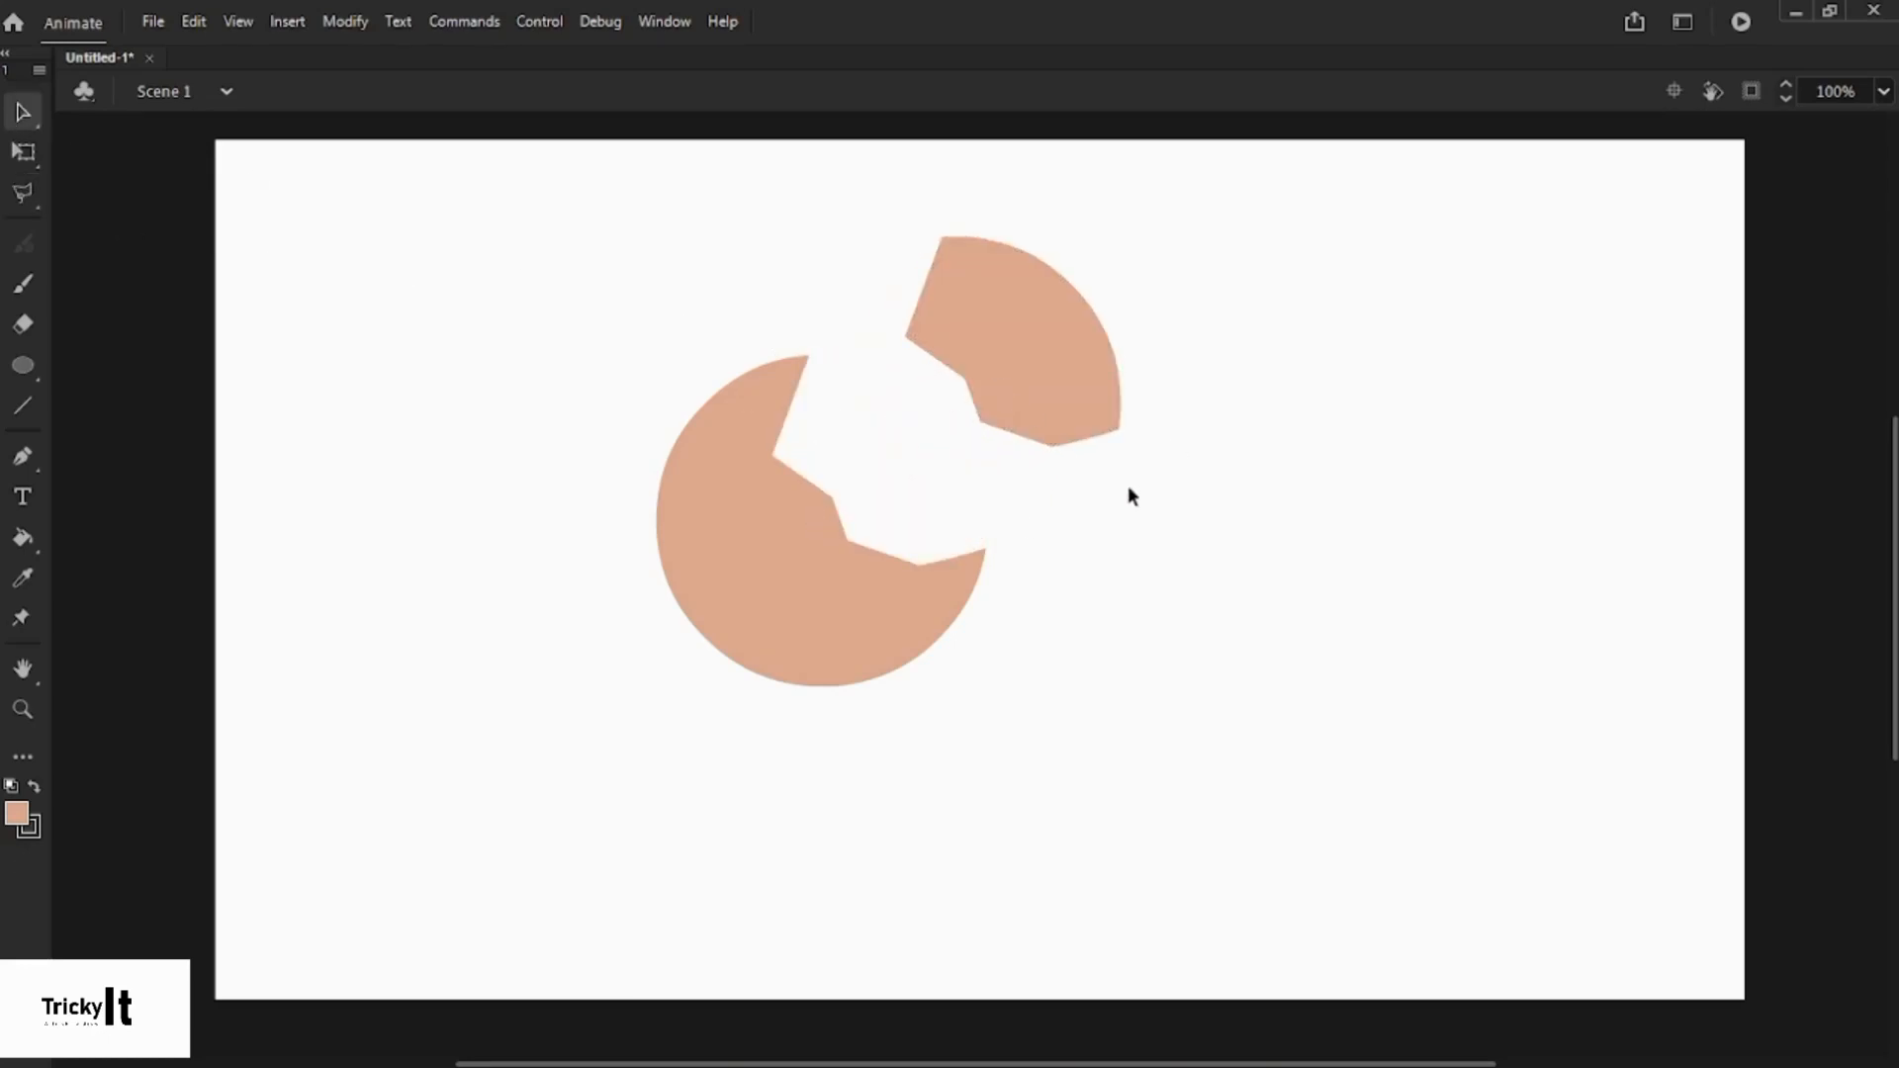
pyautogui.hotkey('ctrl', 'z')
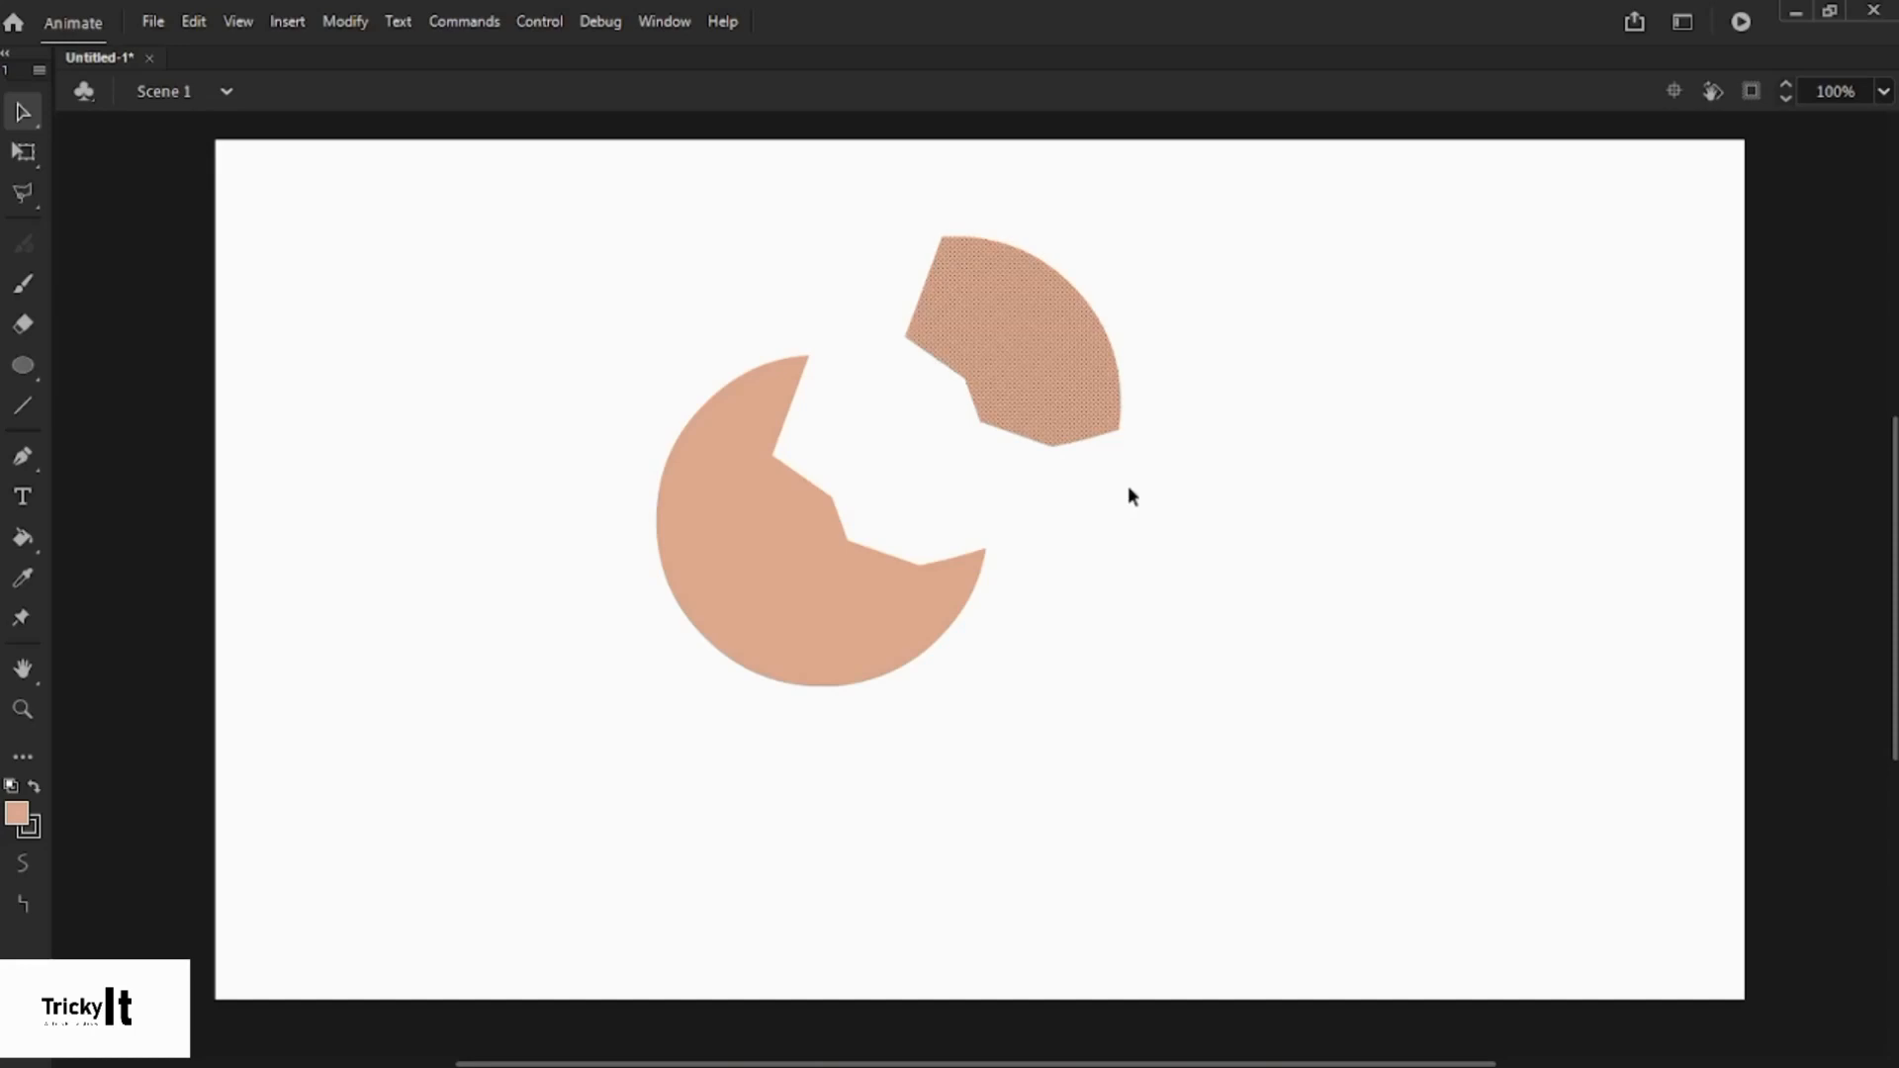
pyautogui.hotkey('ctrl', 'z')
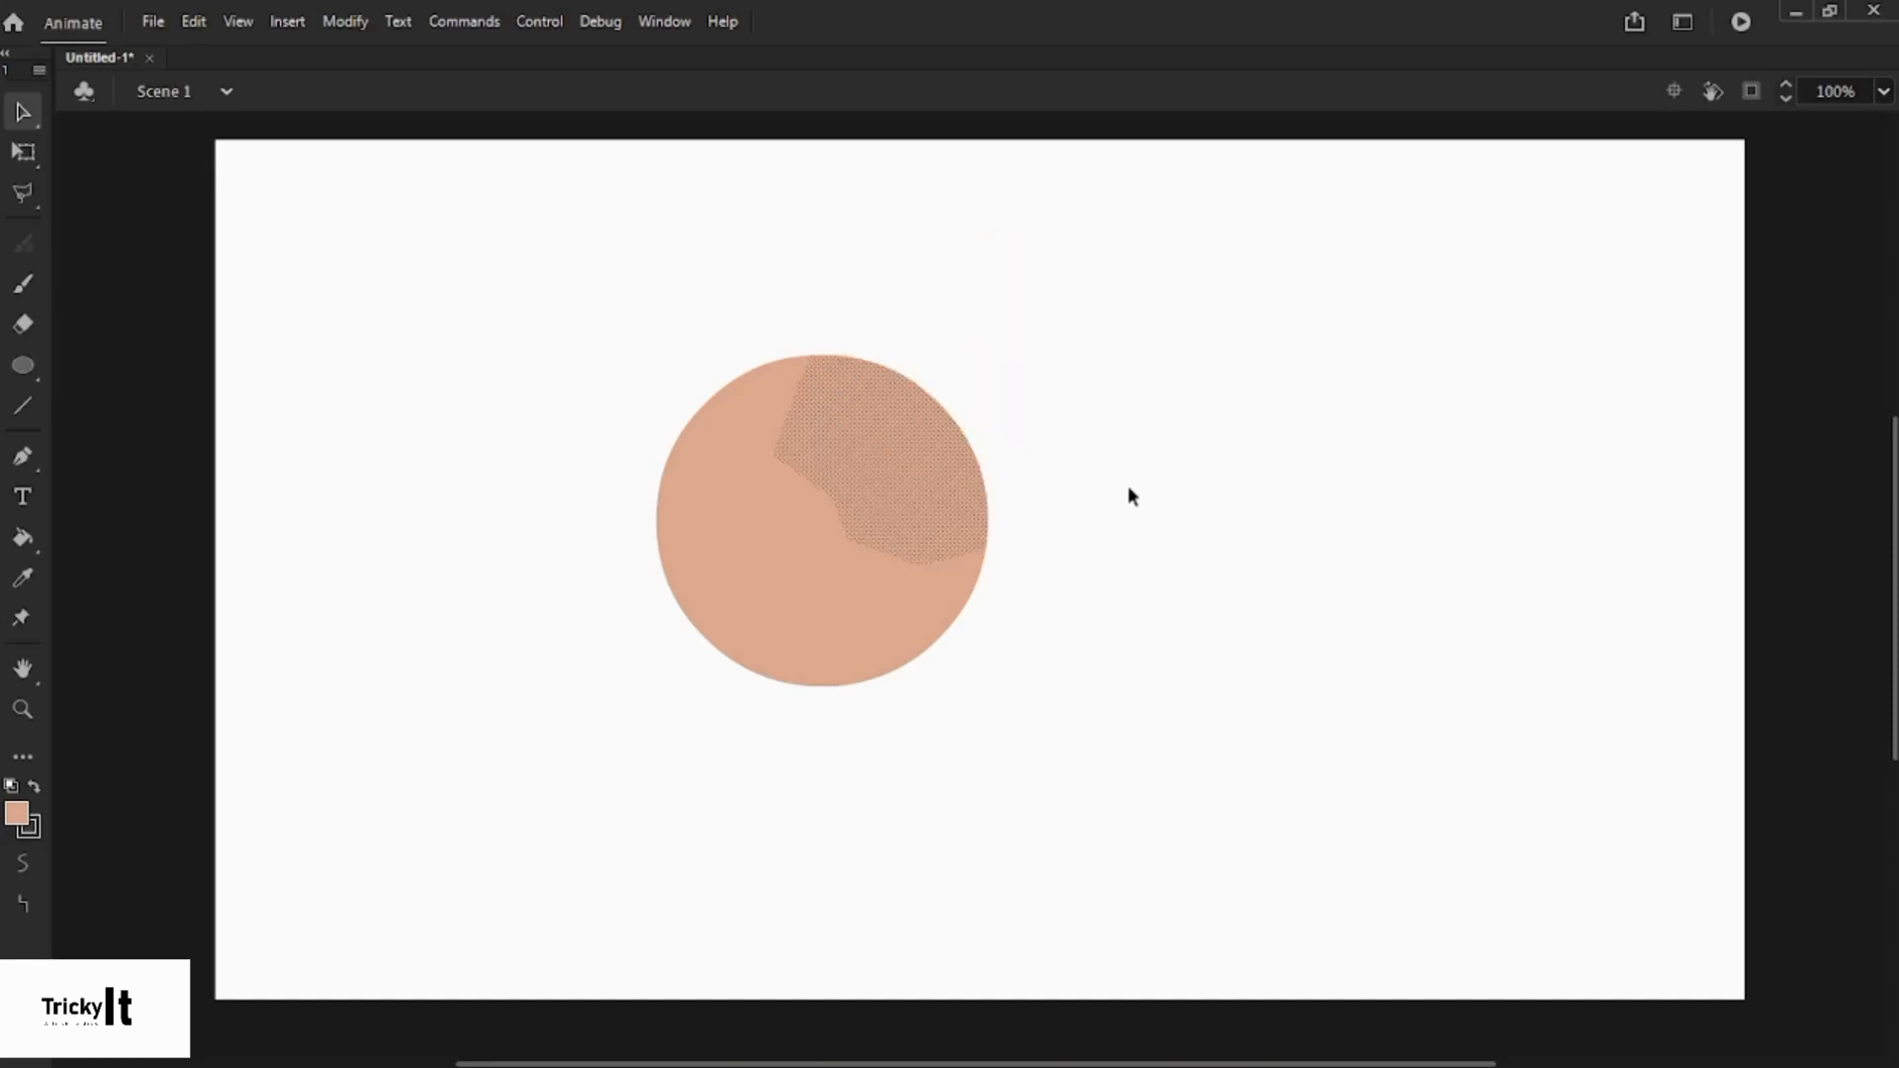
pyautogui.hotkey('ctrl', 'z')
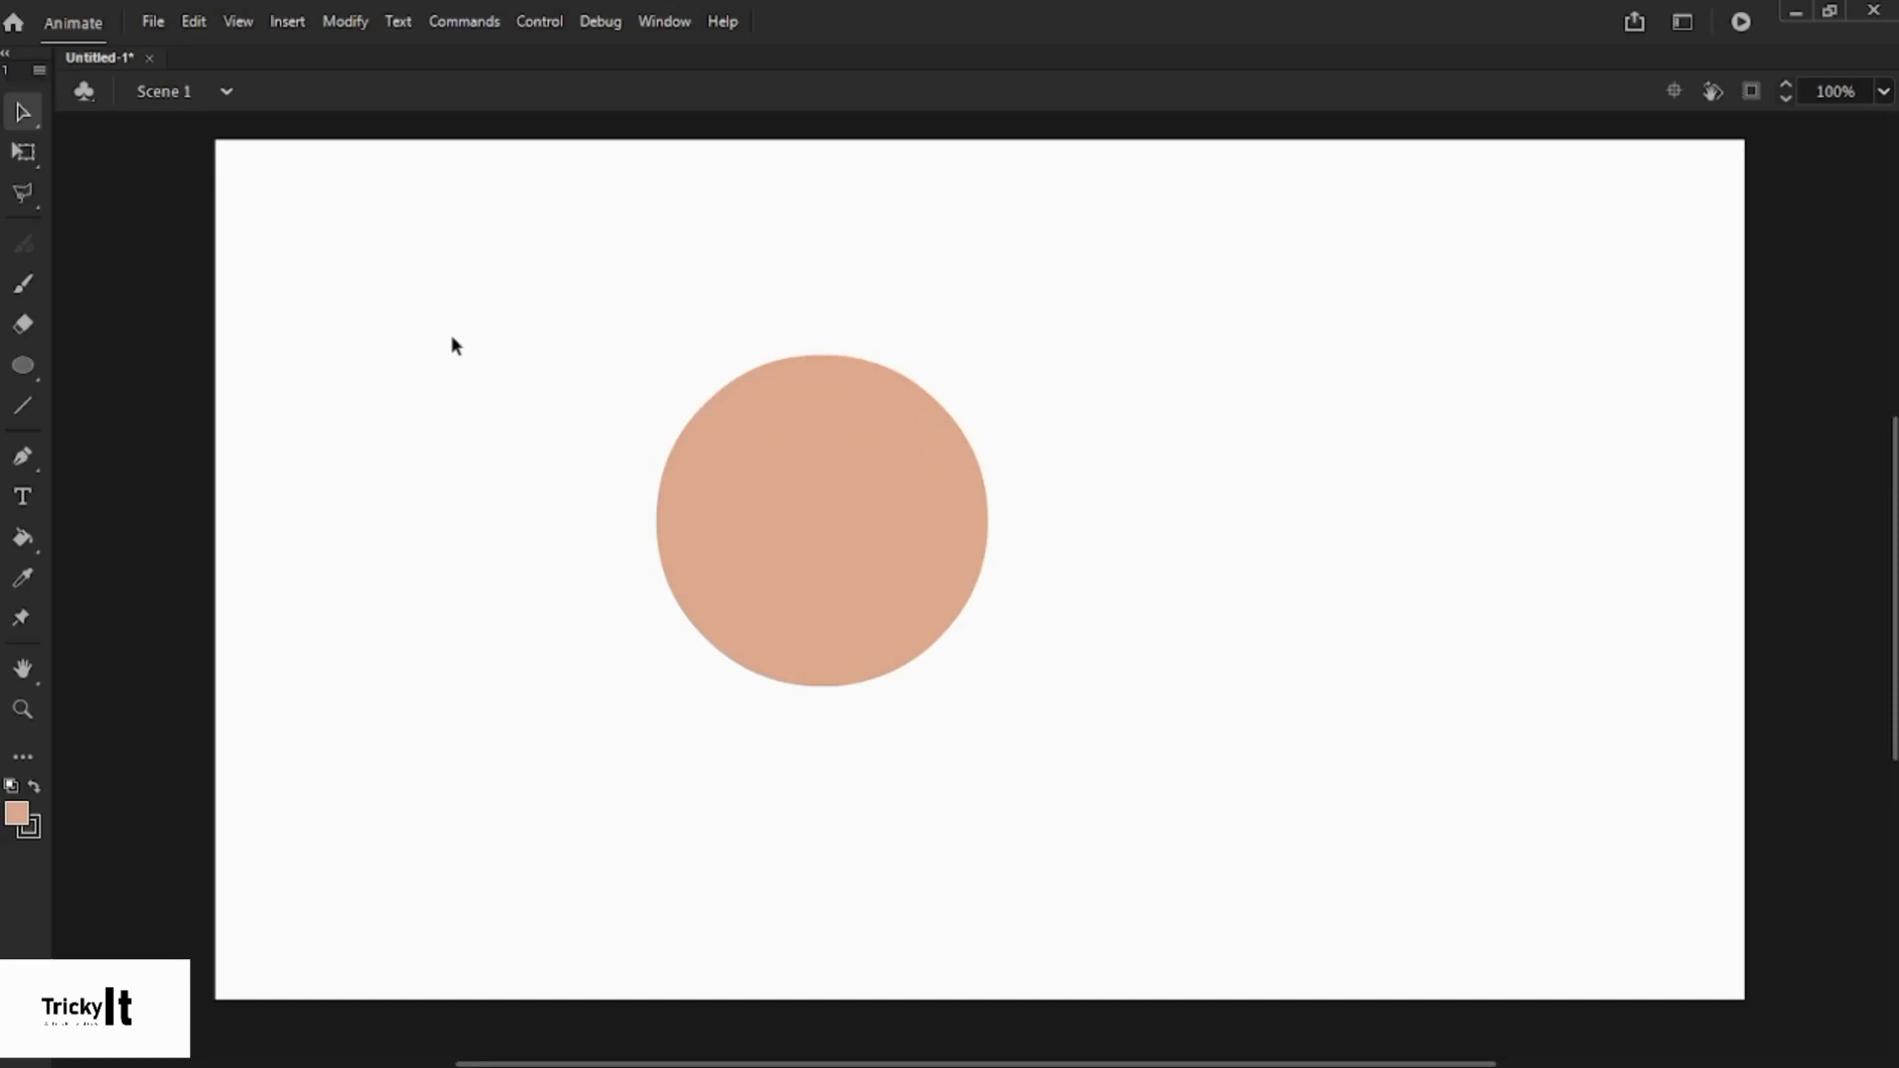
pyautogui.click(811, 441)
pyautogui.click(547, 400)
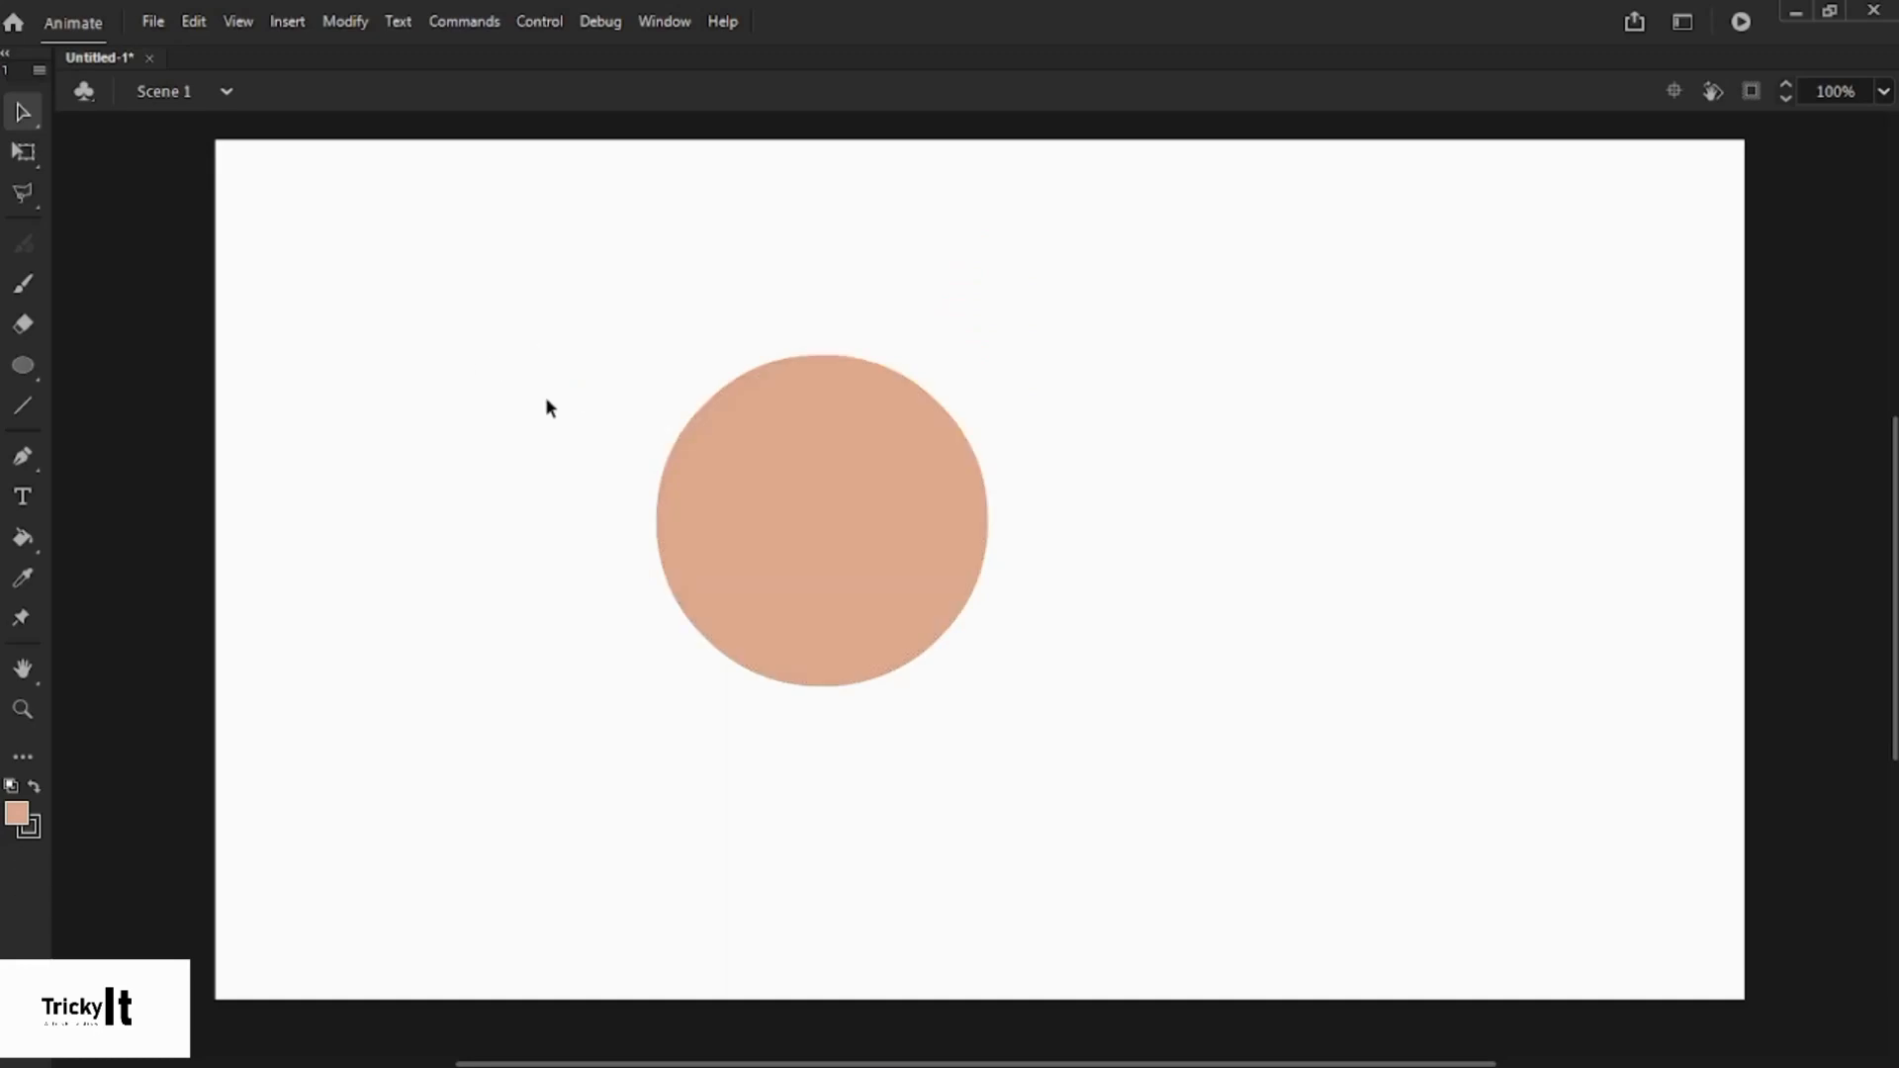
pyautogui.click(19, 196)
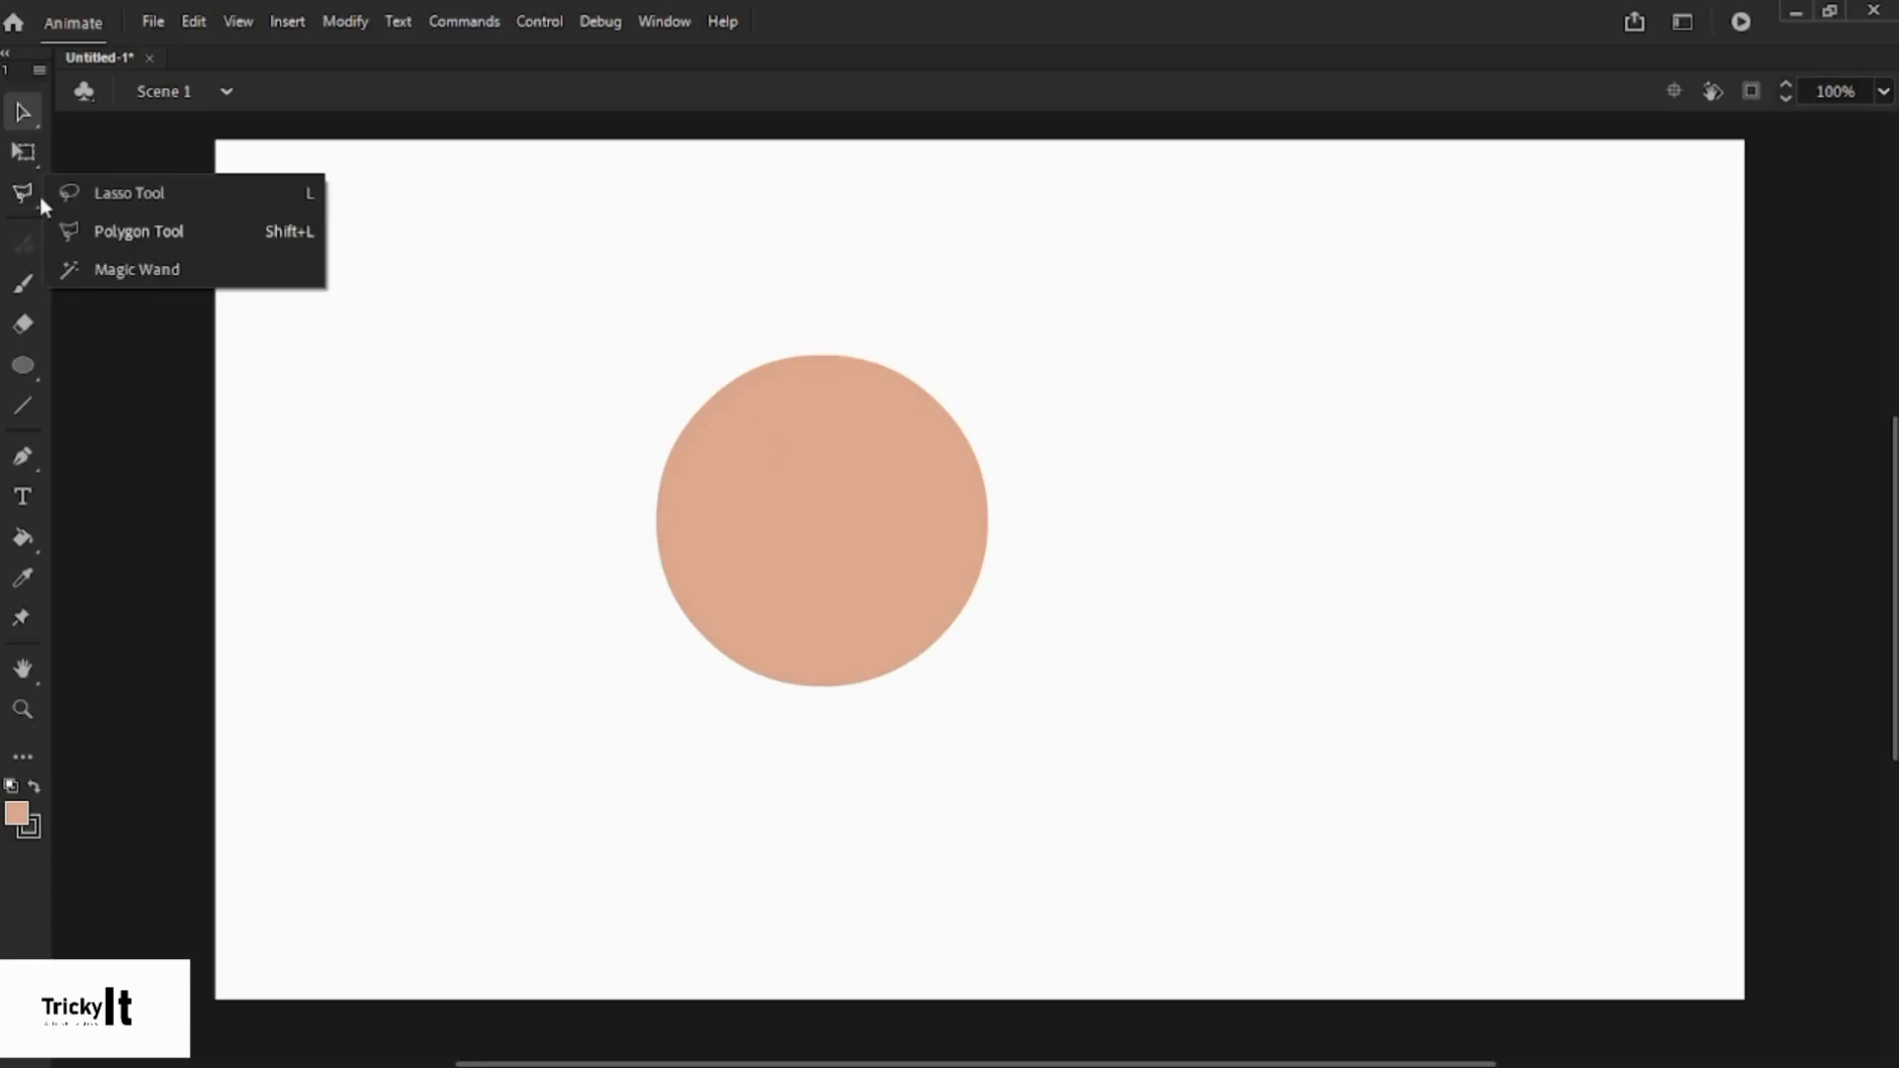
# - Paint a peach brush scribble and loop right of the circle, undoing the last stroke
pyautogui.click(24, 190)
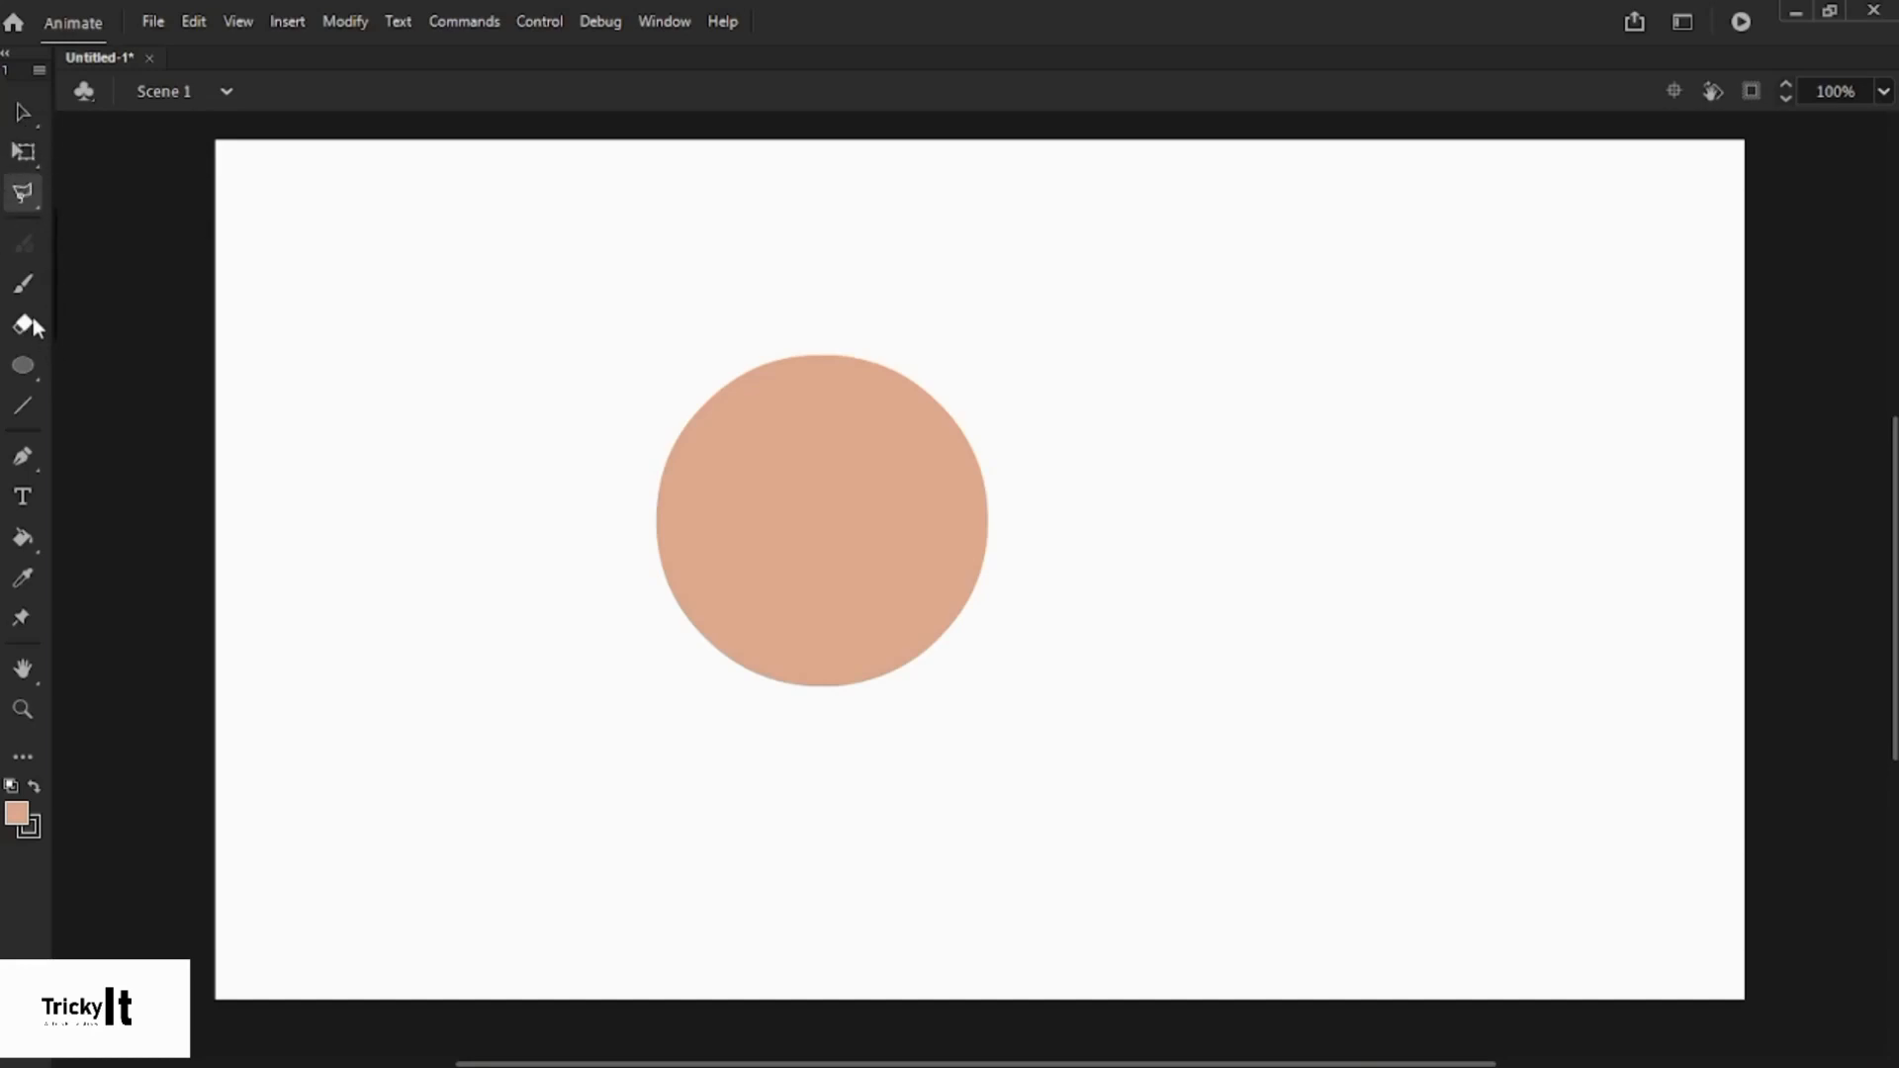
pyautogui.click(18, 105)
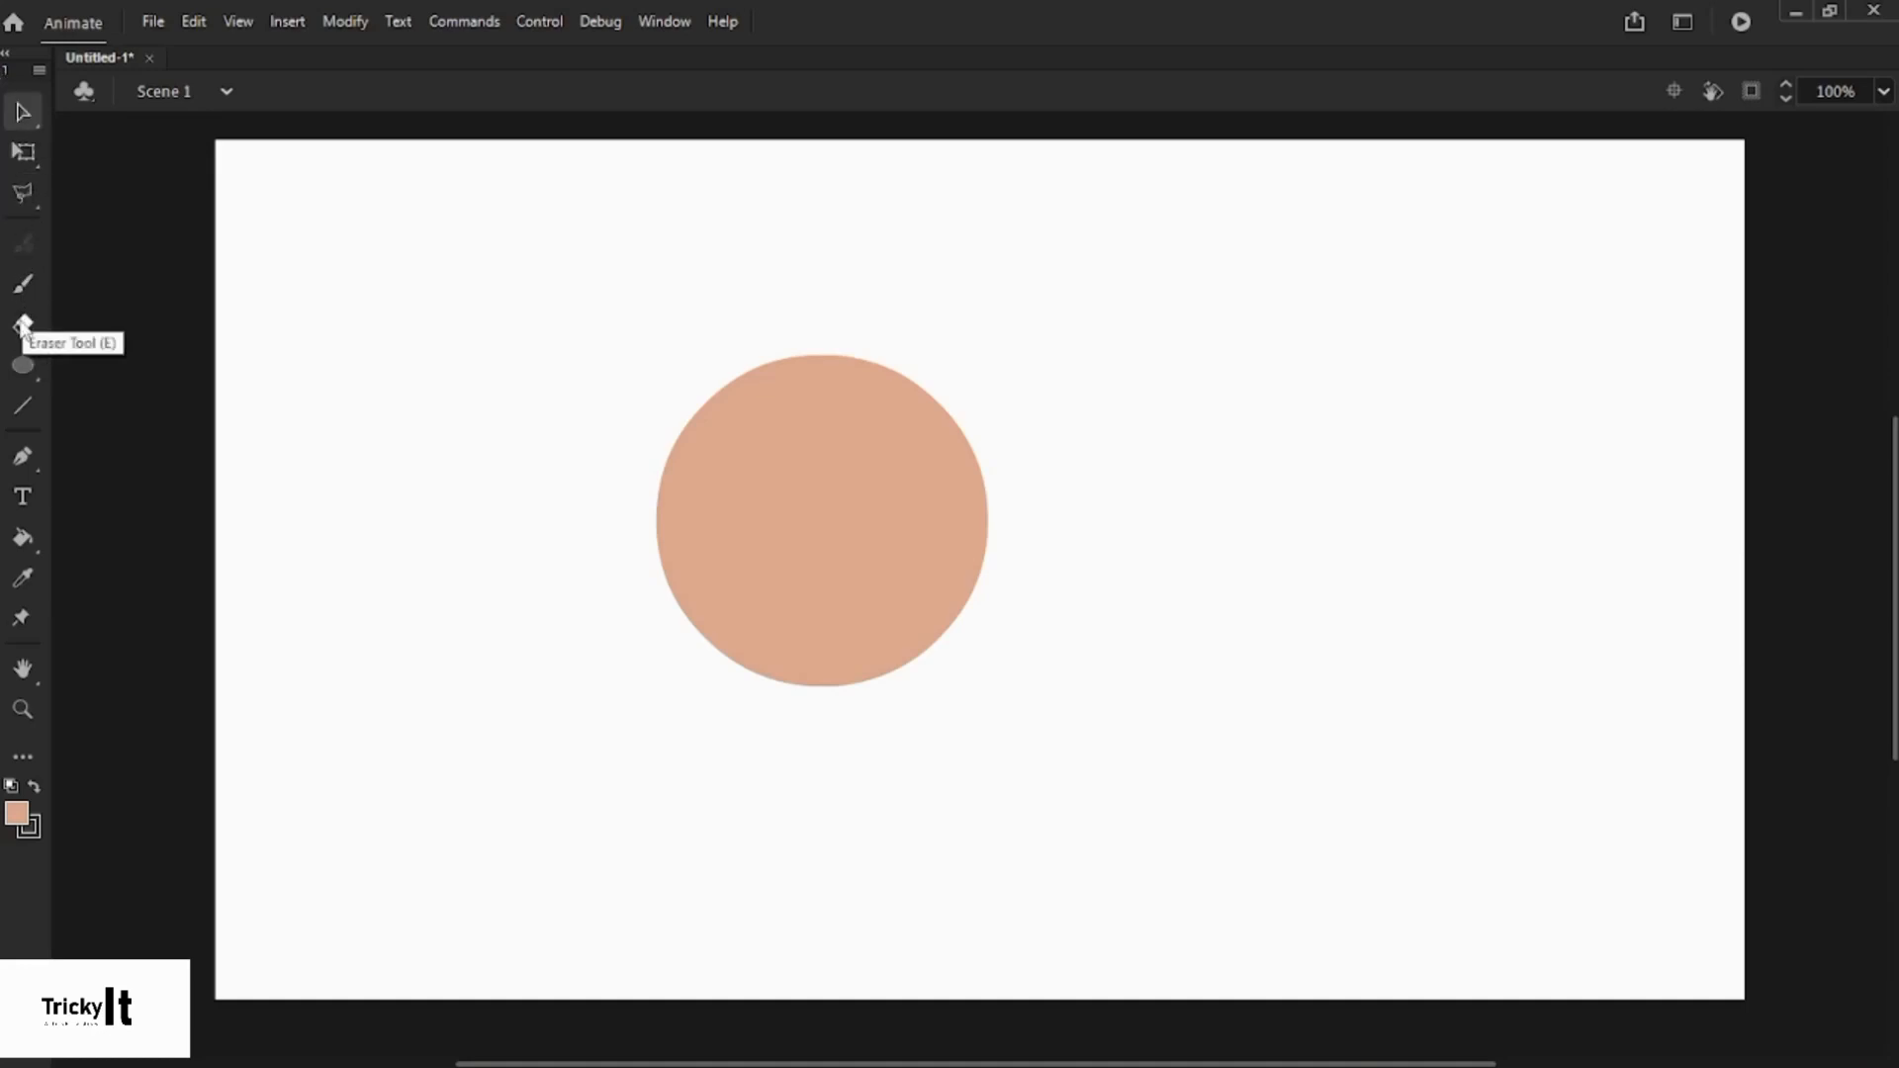
pyautogui.click(22, 284)
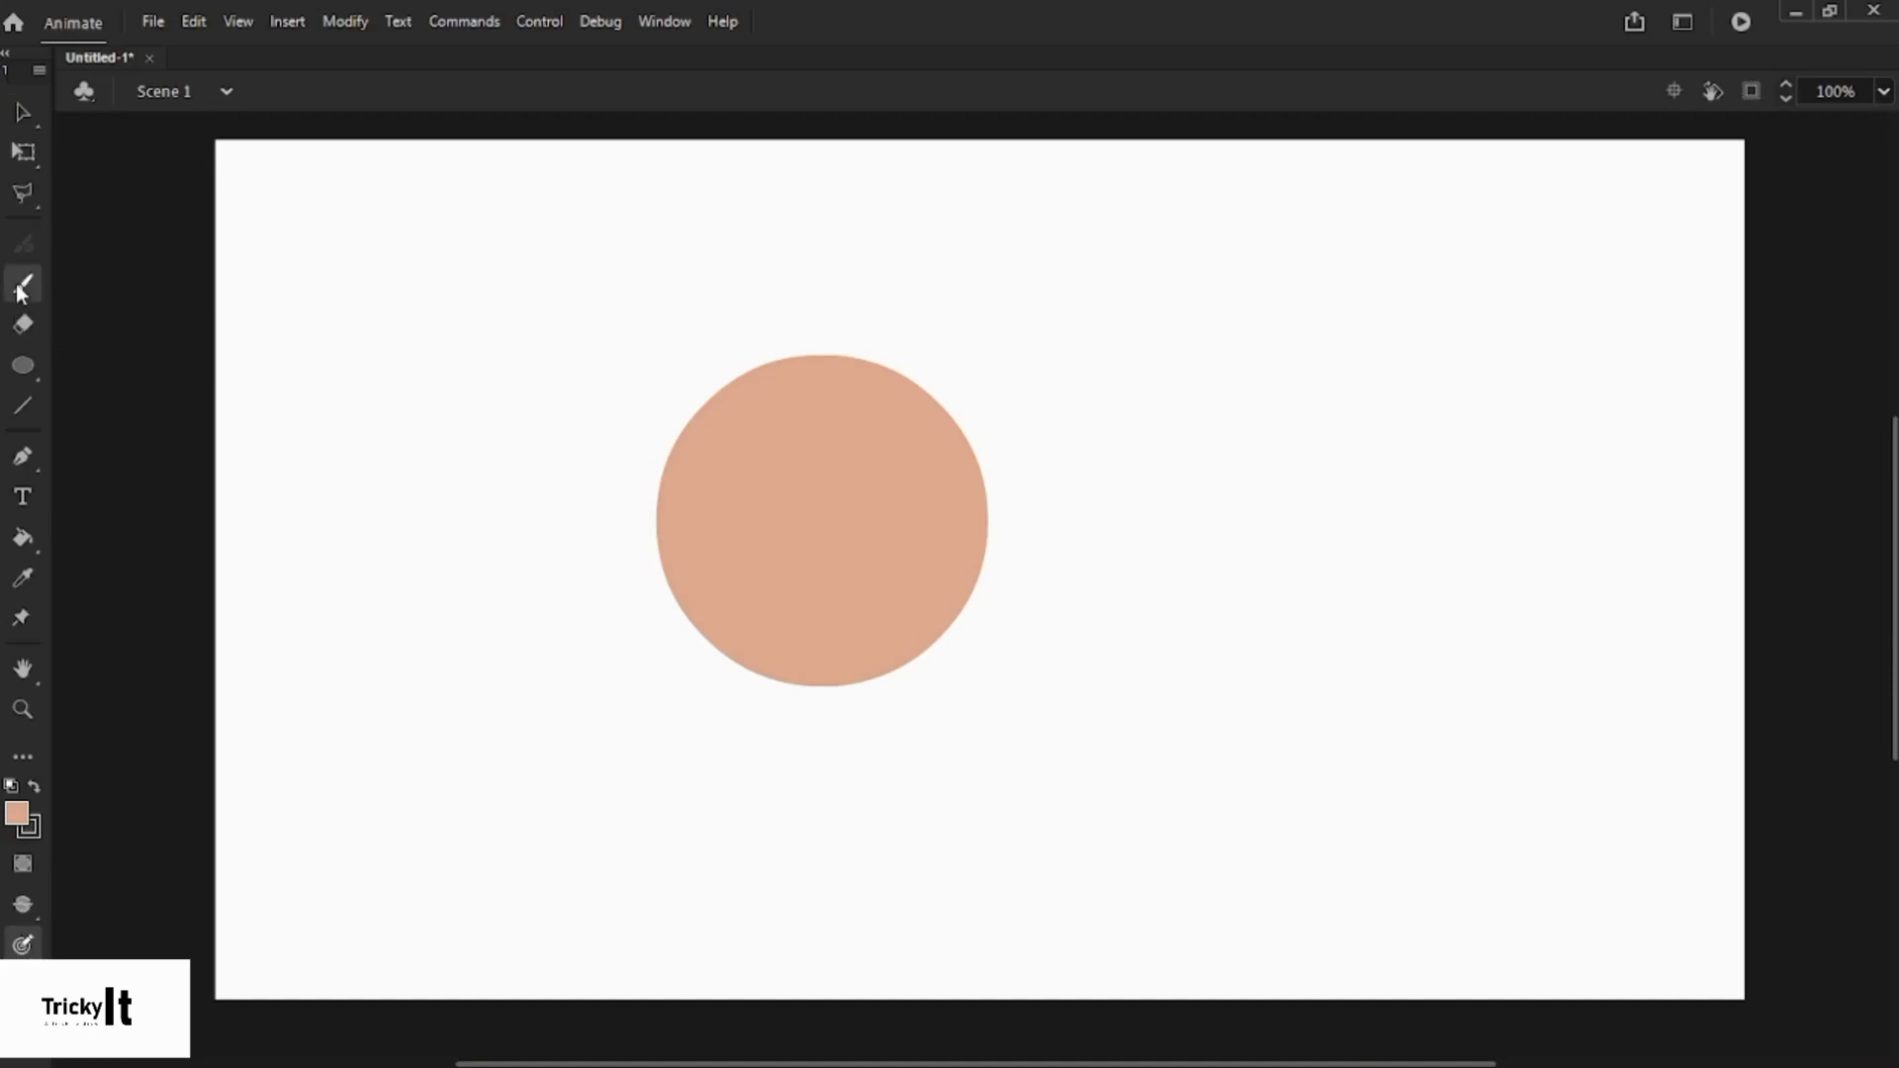
pyautogui.moveTo(1072, 382)
pyautogui.mouseDown()
pyautogui.moveTo(1147, 355)
pyautogui.moveTo(1117, 385)
pyautogui.moveTo(1217, 370)
pyautogui.moveTo(1175, 353)
pyautogui.moveTo(1107, 368)
pyautogui.moveTo(1132, 377)
pyautogui.moveTo(1120, 481)
pyautogui.moveTo(1251, 511)
pyautogui.moveTo(1131, 476)
pyautogui.mouseUp()
pyautogui.moveTo(1213, 420)
pyautogui.mouseDown()
pyautogui.moveTo(1288, 428)
pyautogui.moveTo(1291, 382)
pyautogui.mouseUp()
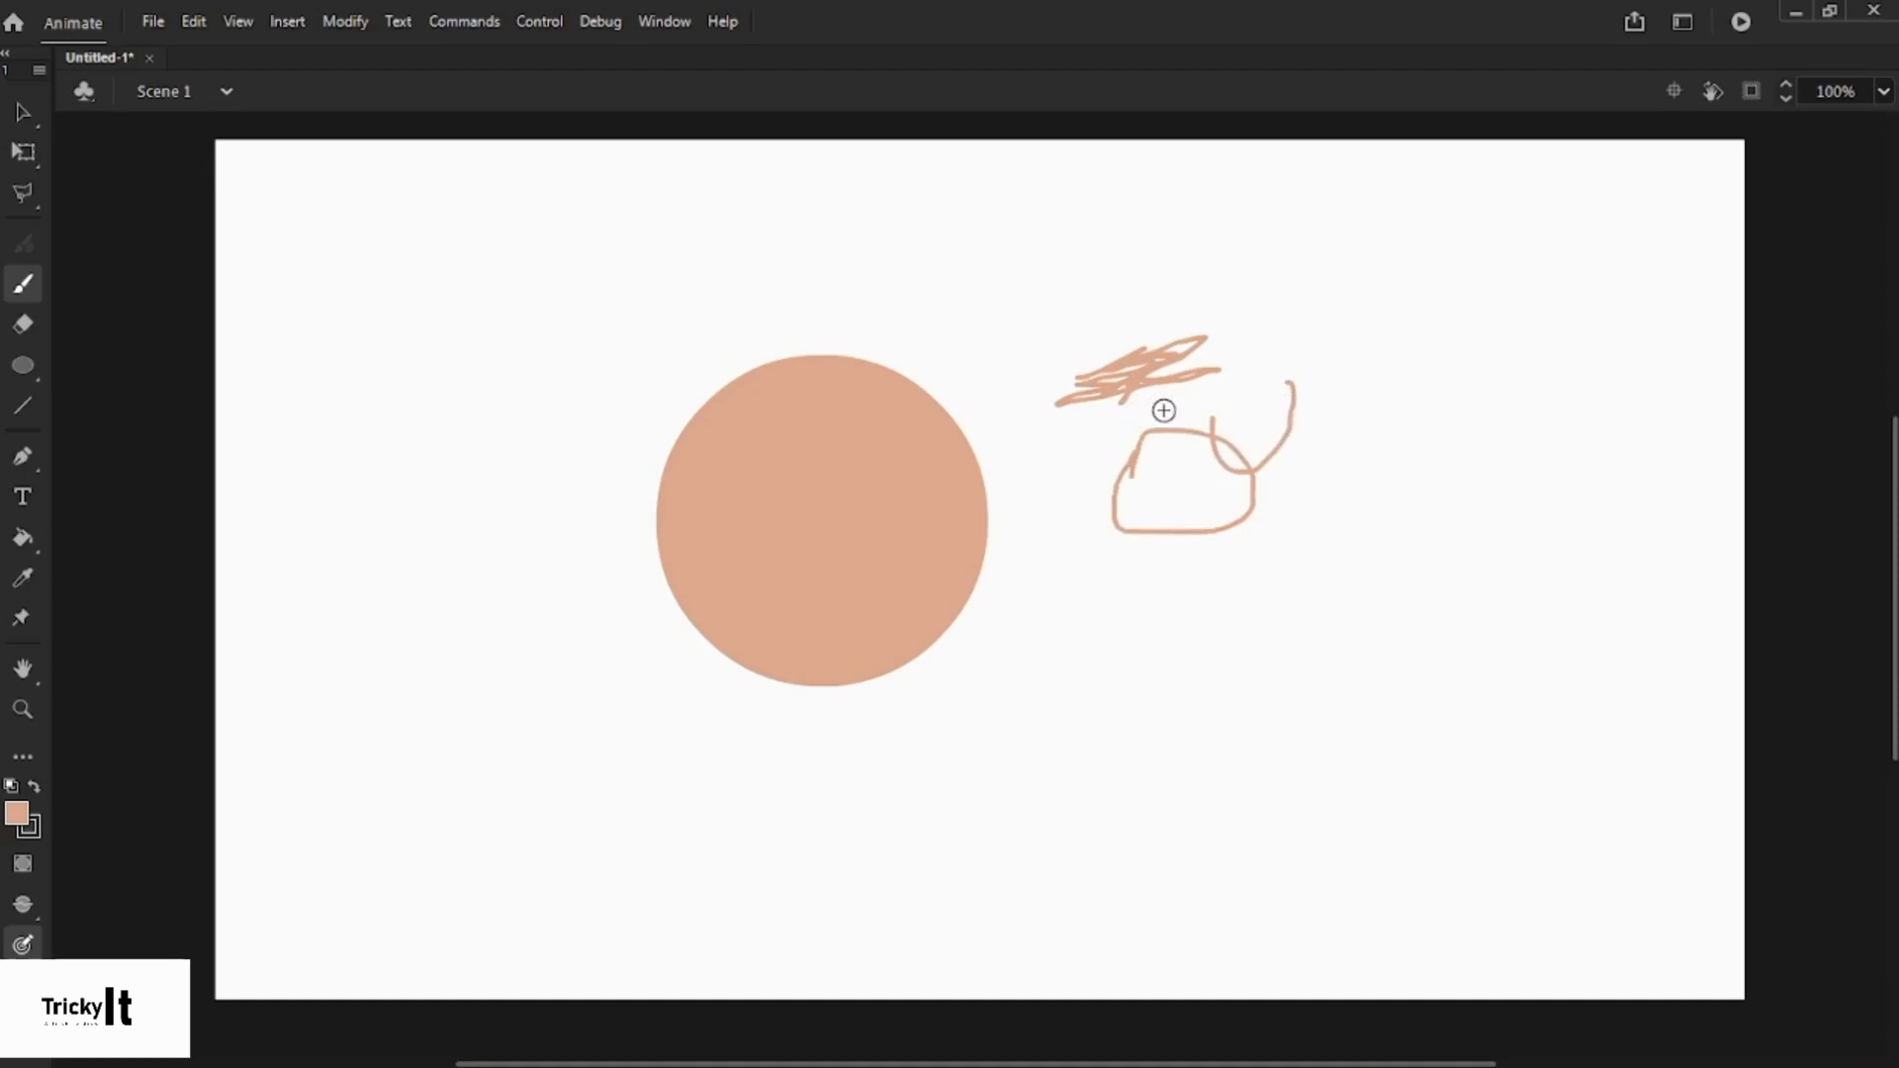
pyautogui.hotkey('ctrl', 'z')
pyautogui.hotkey('ctrl', 'z')
pyautogui.hotkey('ctrl', 'z')
pyautogui.hotkey('ctrl', 'z')
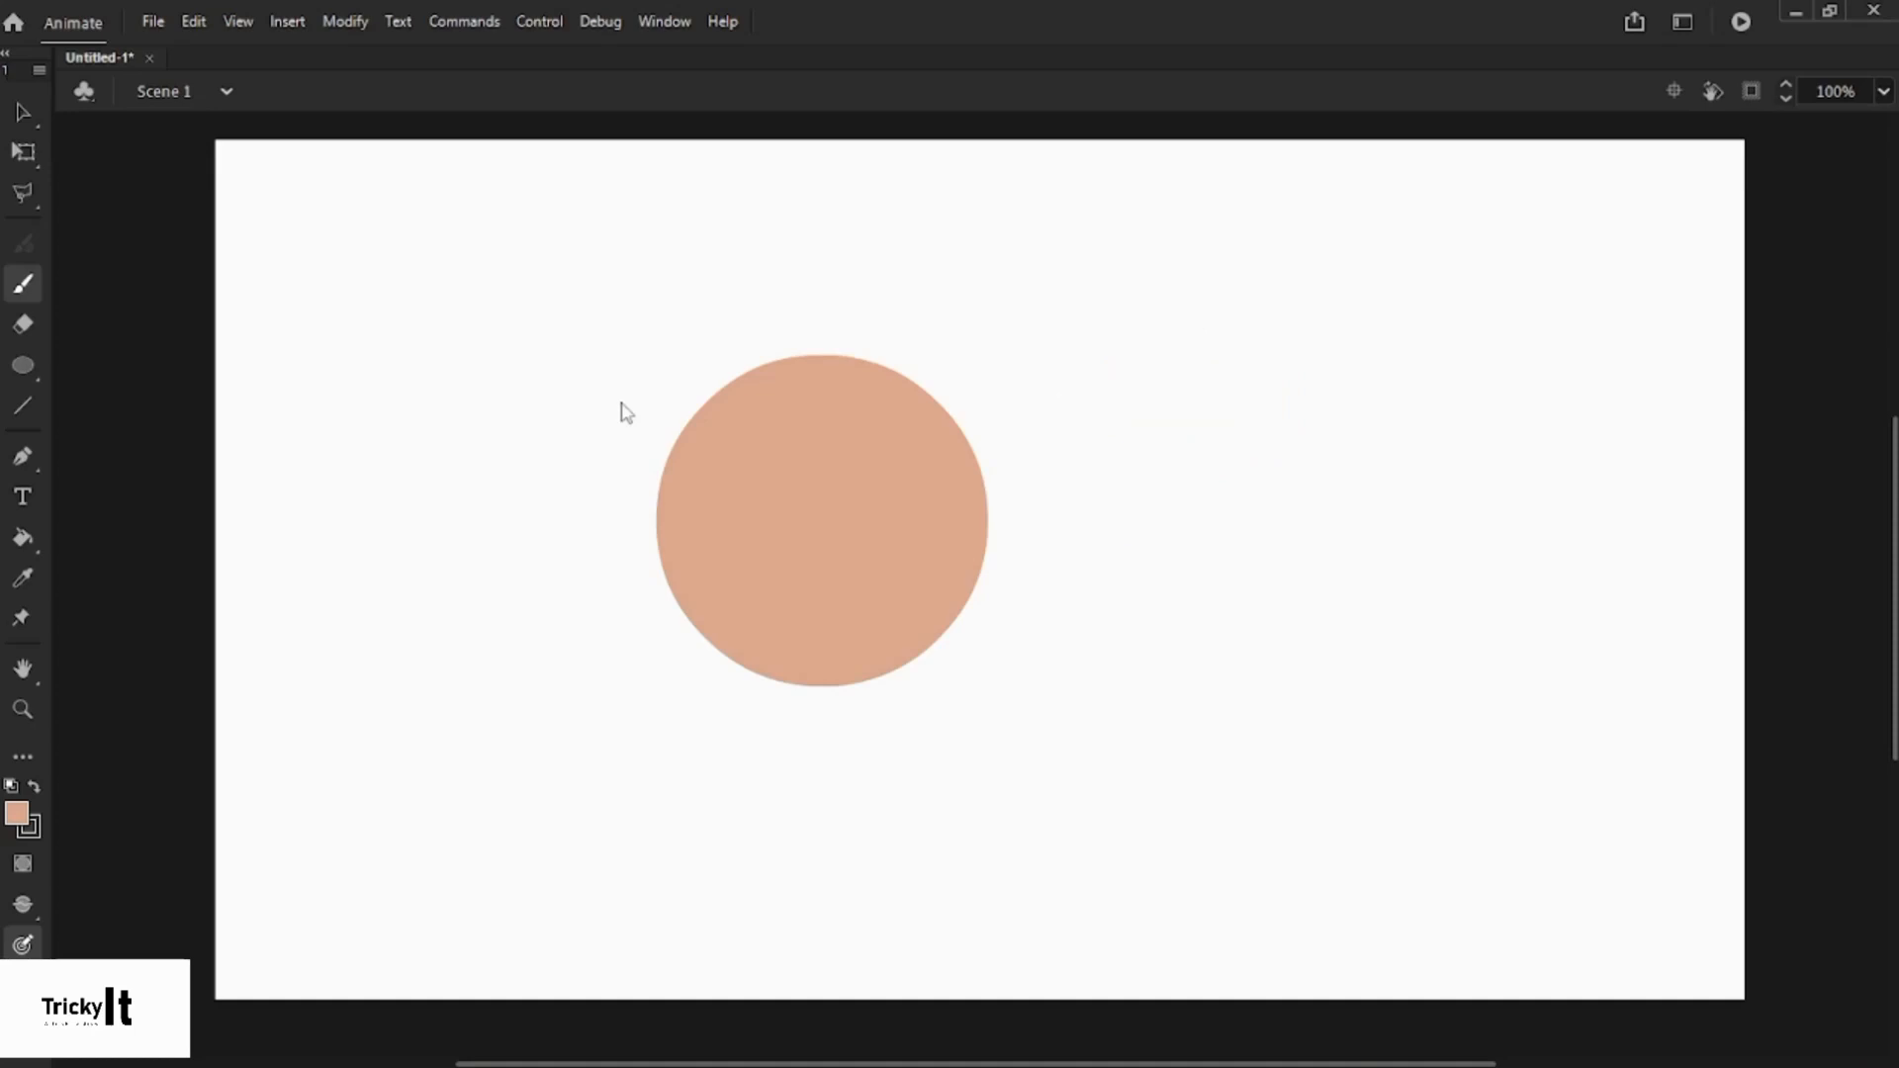
# - Try erasing a stroke across the circle's top, then undo it so the circle stays whole
pyautogui.click(24, 326)
pyautogui.moveTo(752, 436)
pyautogui.mouseDown()
pyautogui.moveTo(833, 407)
pyautogui.moveTo(820, 431)
pyautogui.moveTo(747, 425)
pyautogui.moveTo(834, 417)
pyautogui.mouseUp()
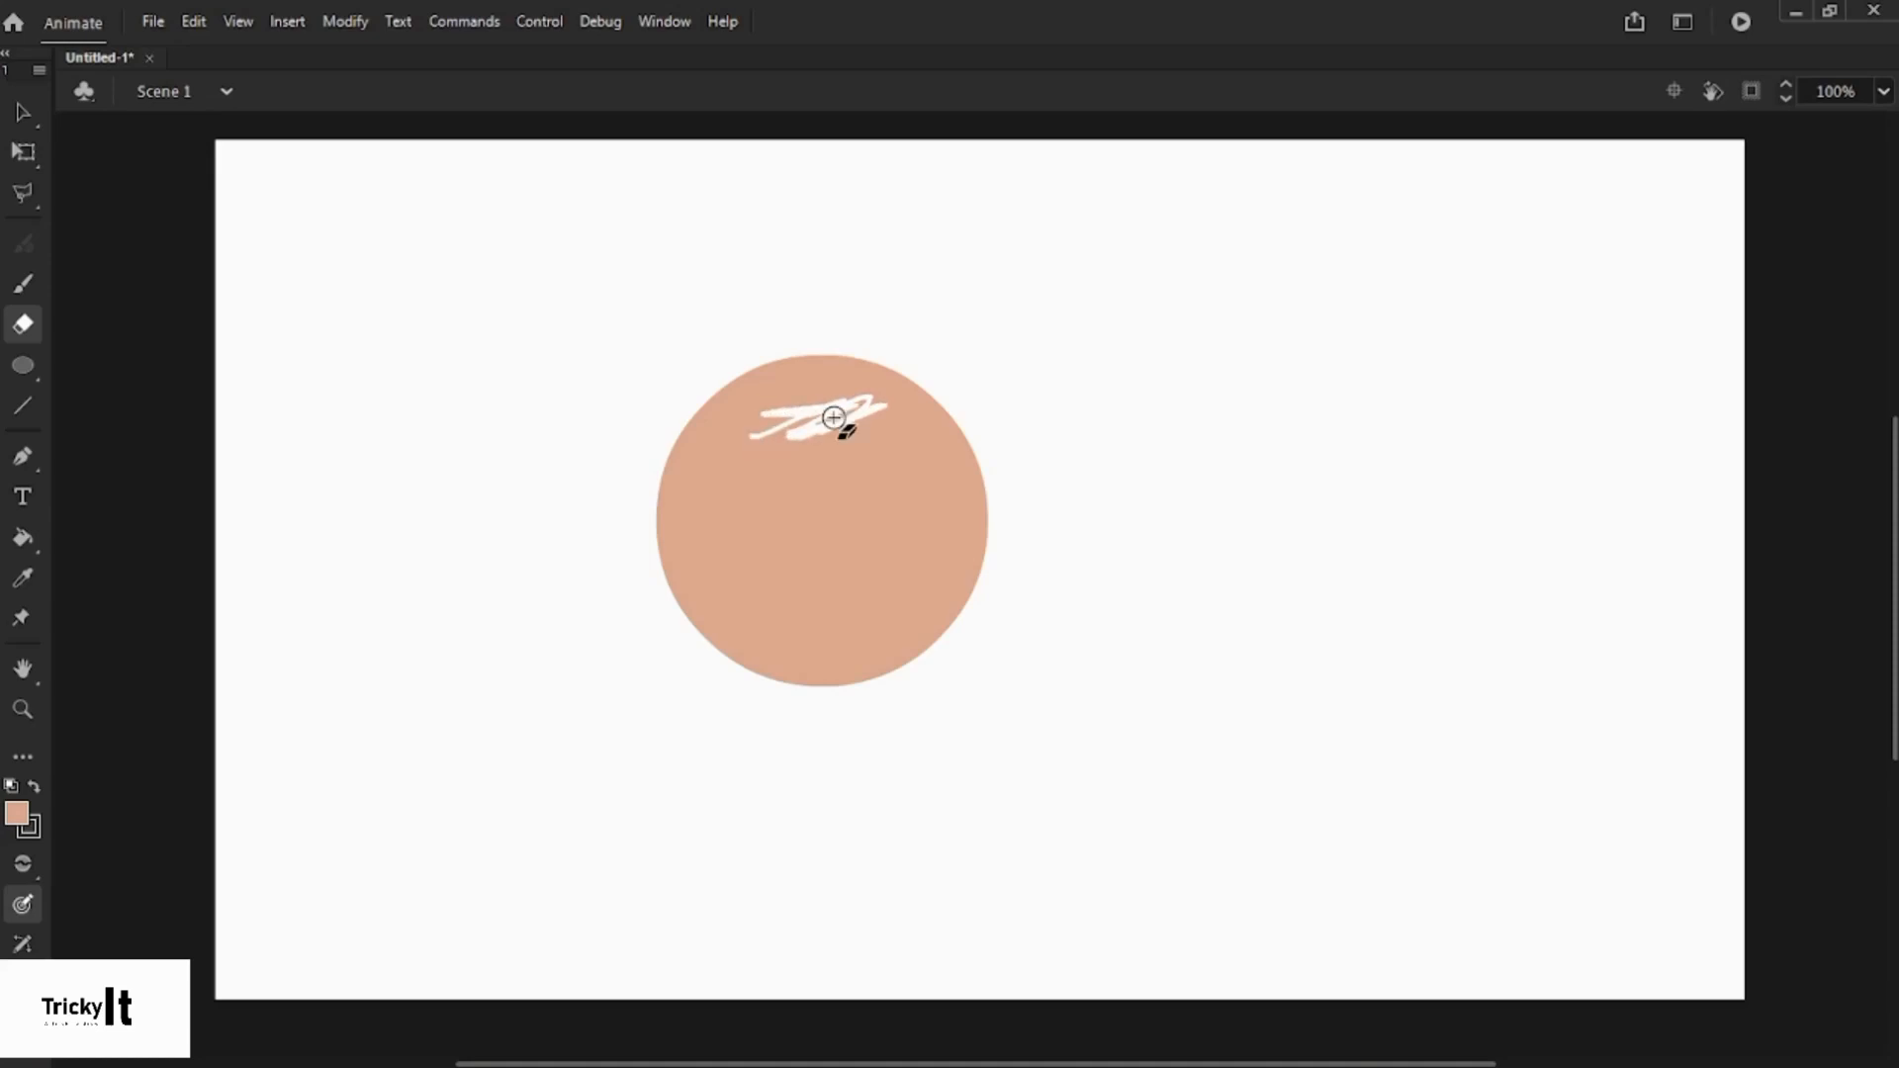
pyautogui.hotkey('ctrl', 'z')
pyautogui.hotkey('ctrl', 'z')
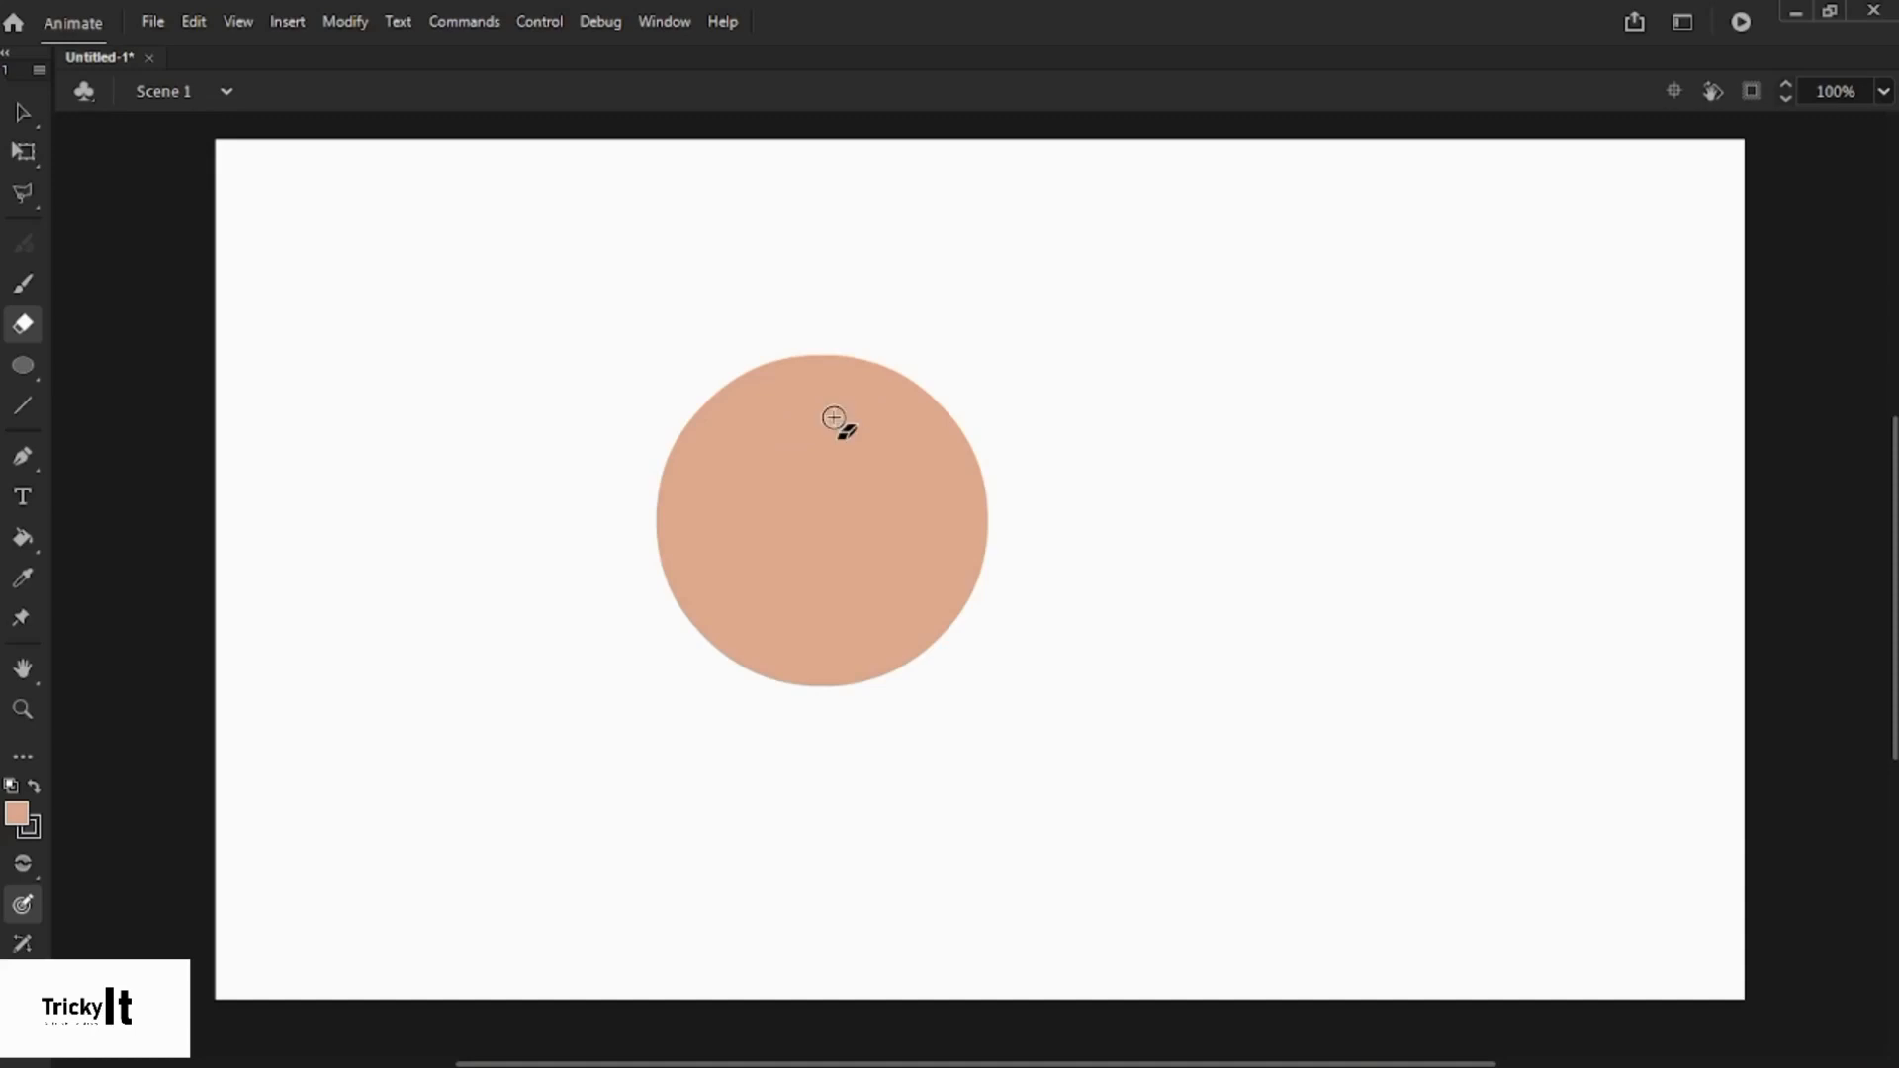
pyautogui.click(33, 364)
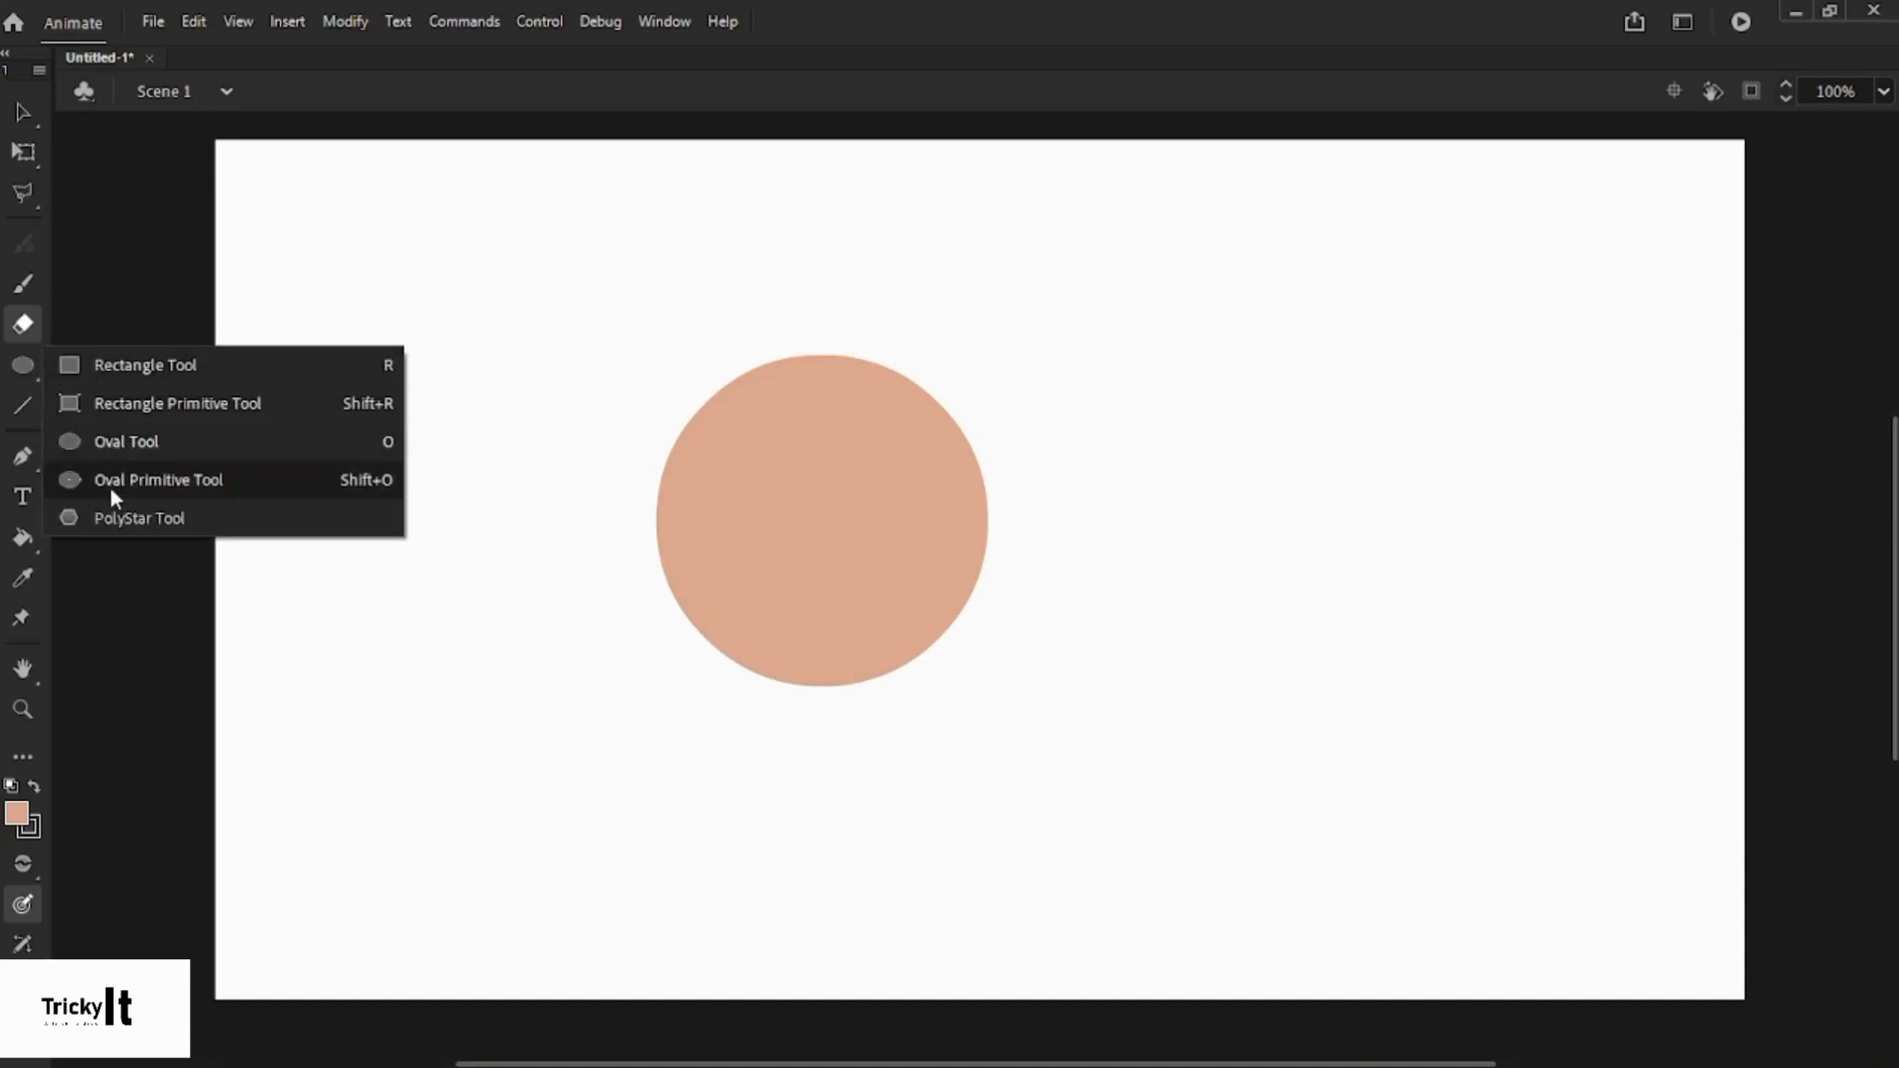
# - Draw a pentagon top-left, a rectangle upper-right, an ellipse lower-right, and a circle overlapping it
pyautogui.click(139, 517)
pyautogui.moveTo(386, 273); pyautogui.dragTo(497, 412)
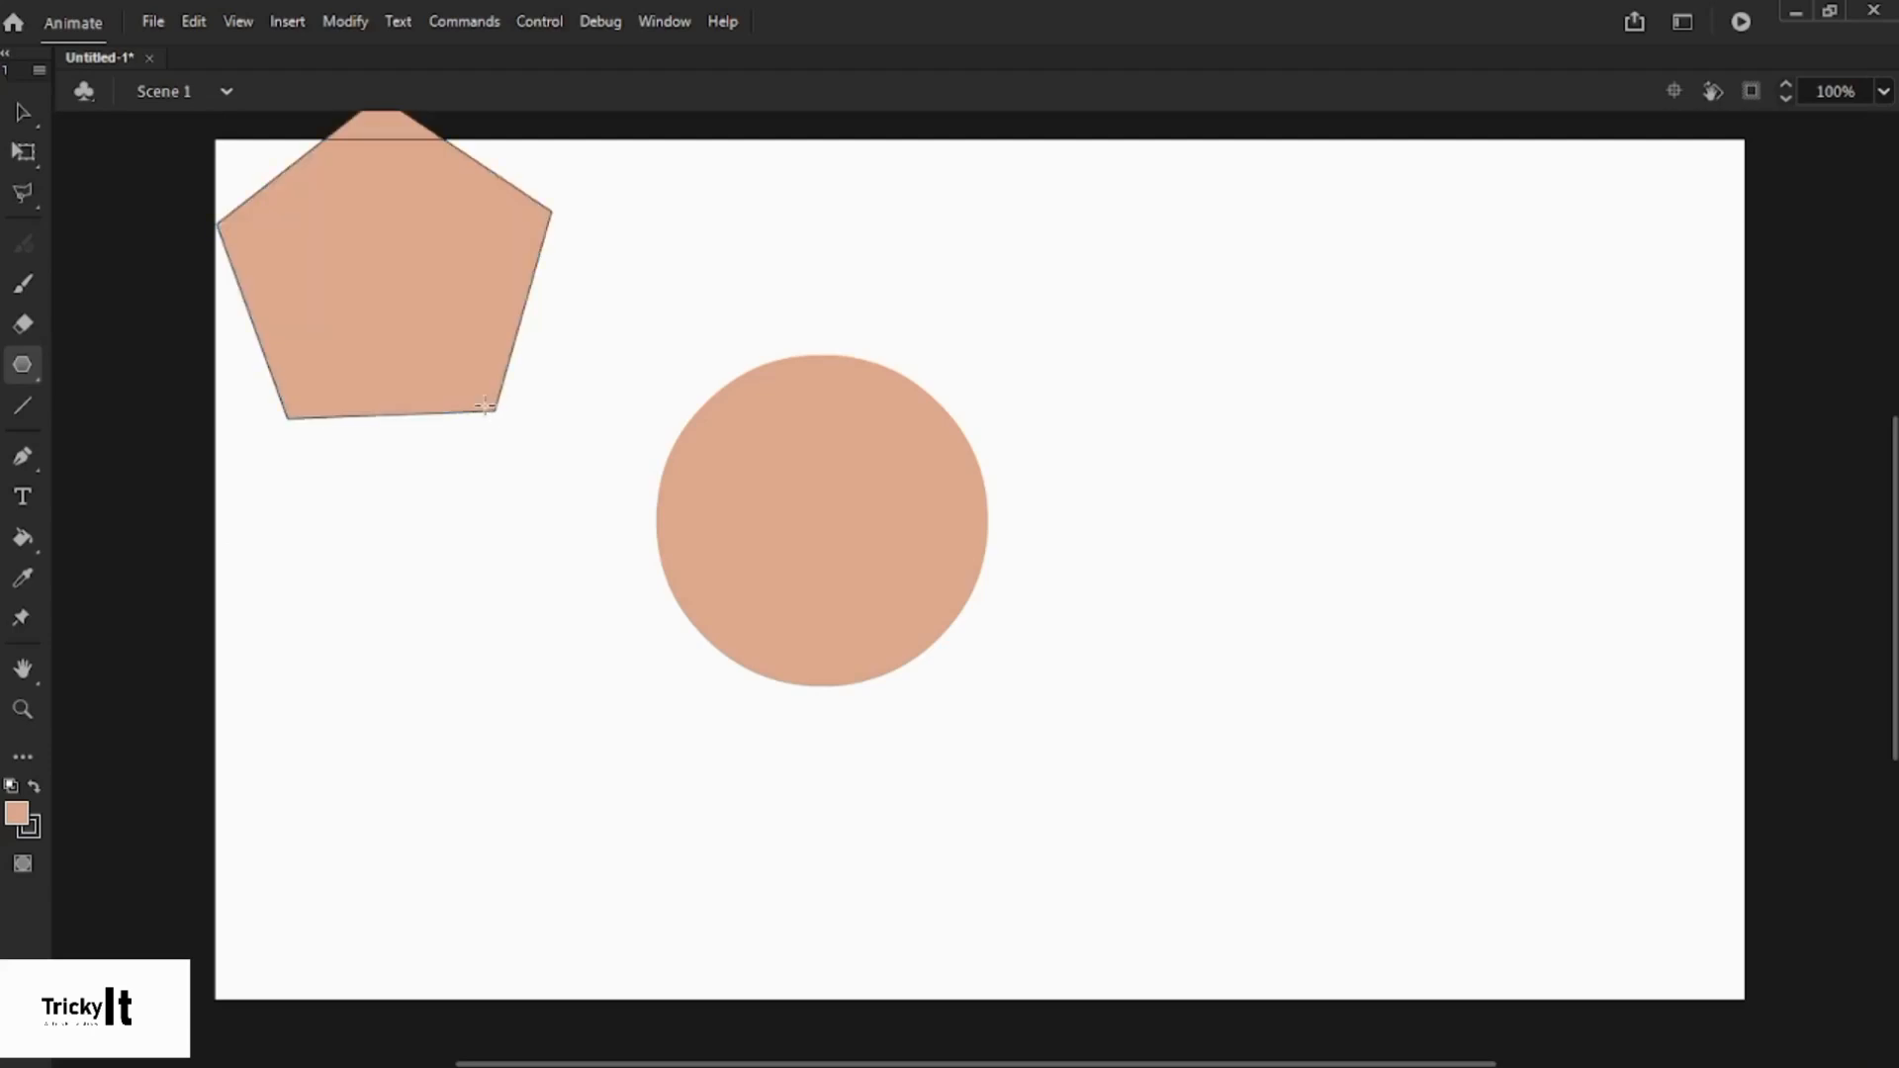
pyautogui.click(27, 360)
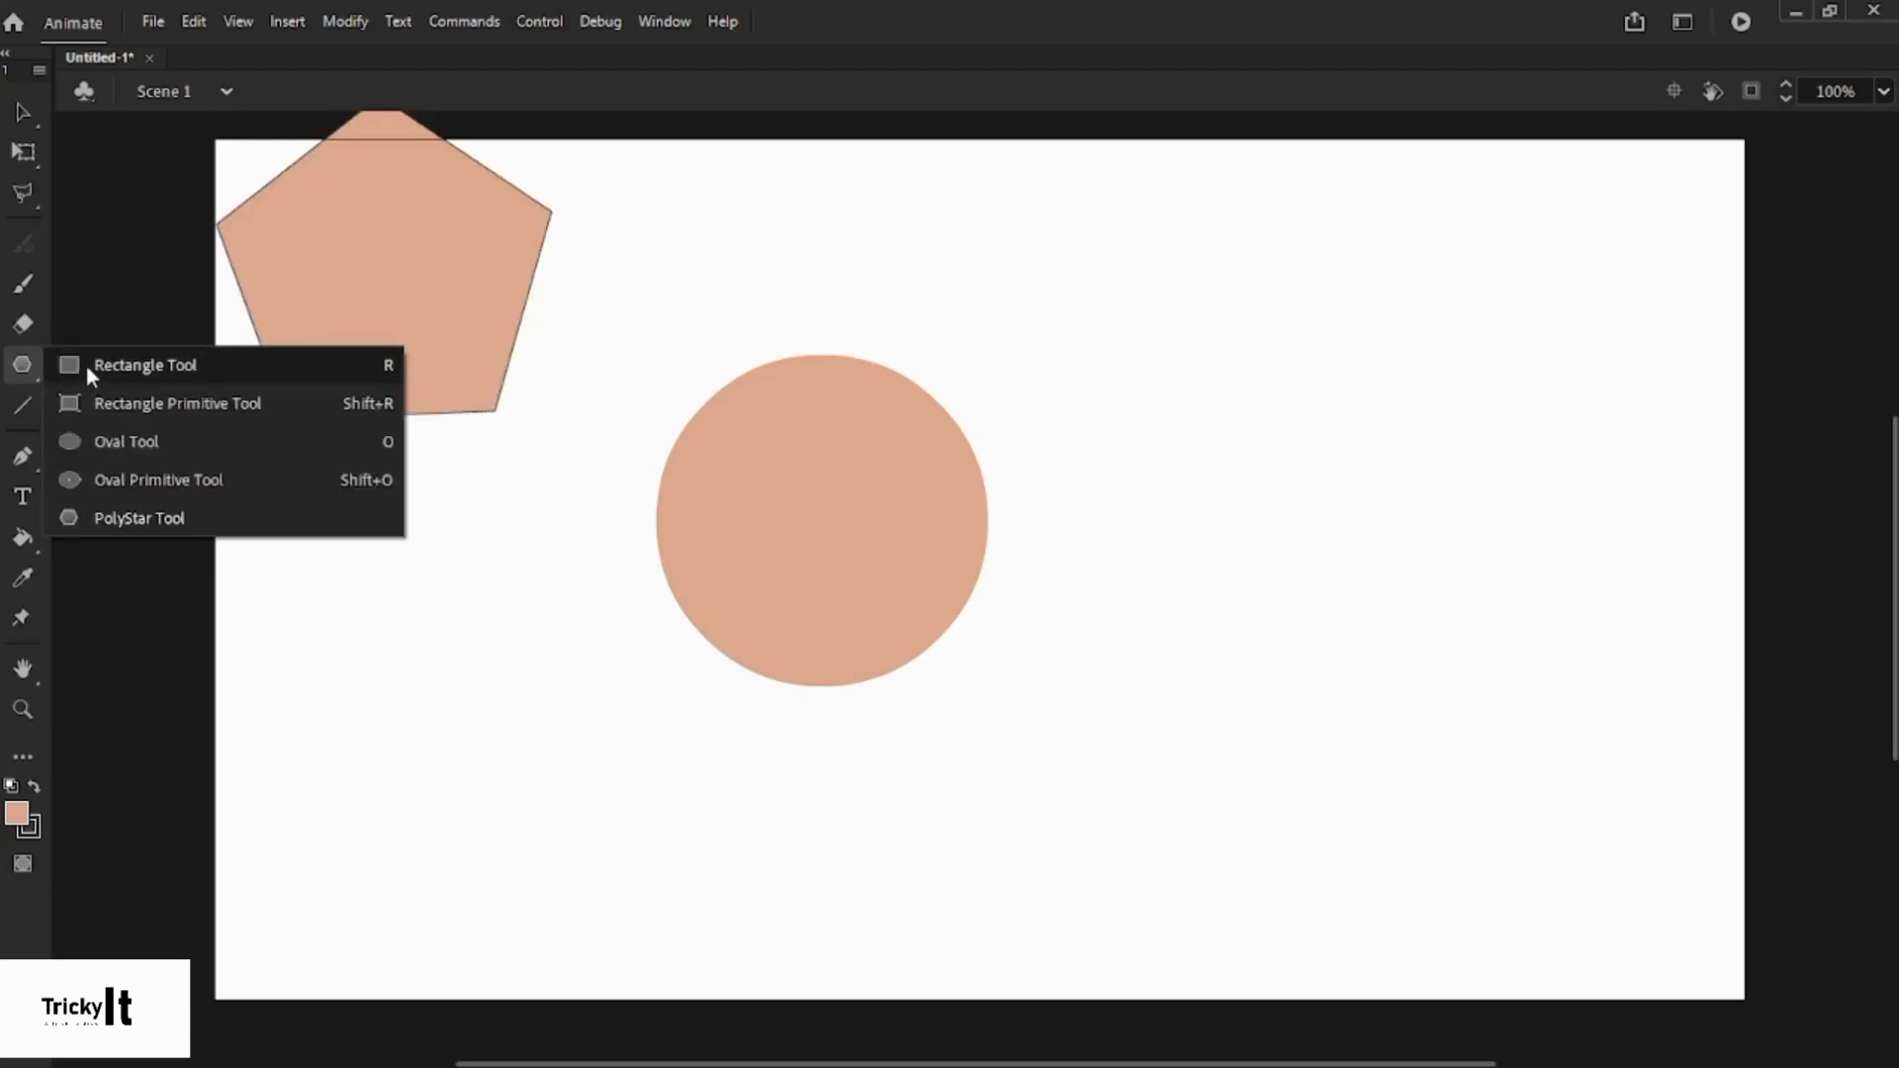
pyautogui.click(117, 372)
pyautogui.moveTo(1140, 205); pyautogui.dragTo(1464, 440)
pyautogui.click(23, 365)
pyautogui.click(93, 436)
pyautogui.moveTo(1190, 565); pyautogui.dragTo(1568, 742)
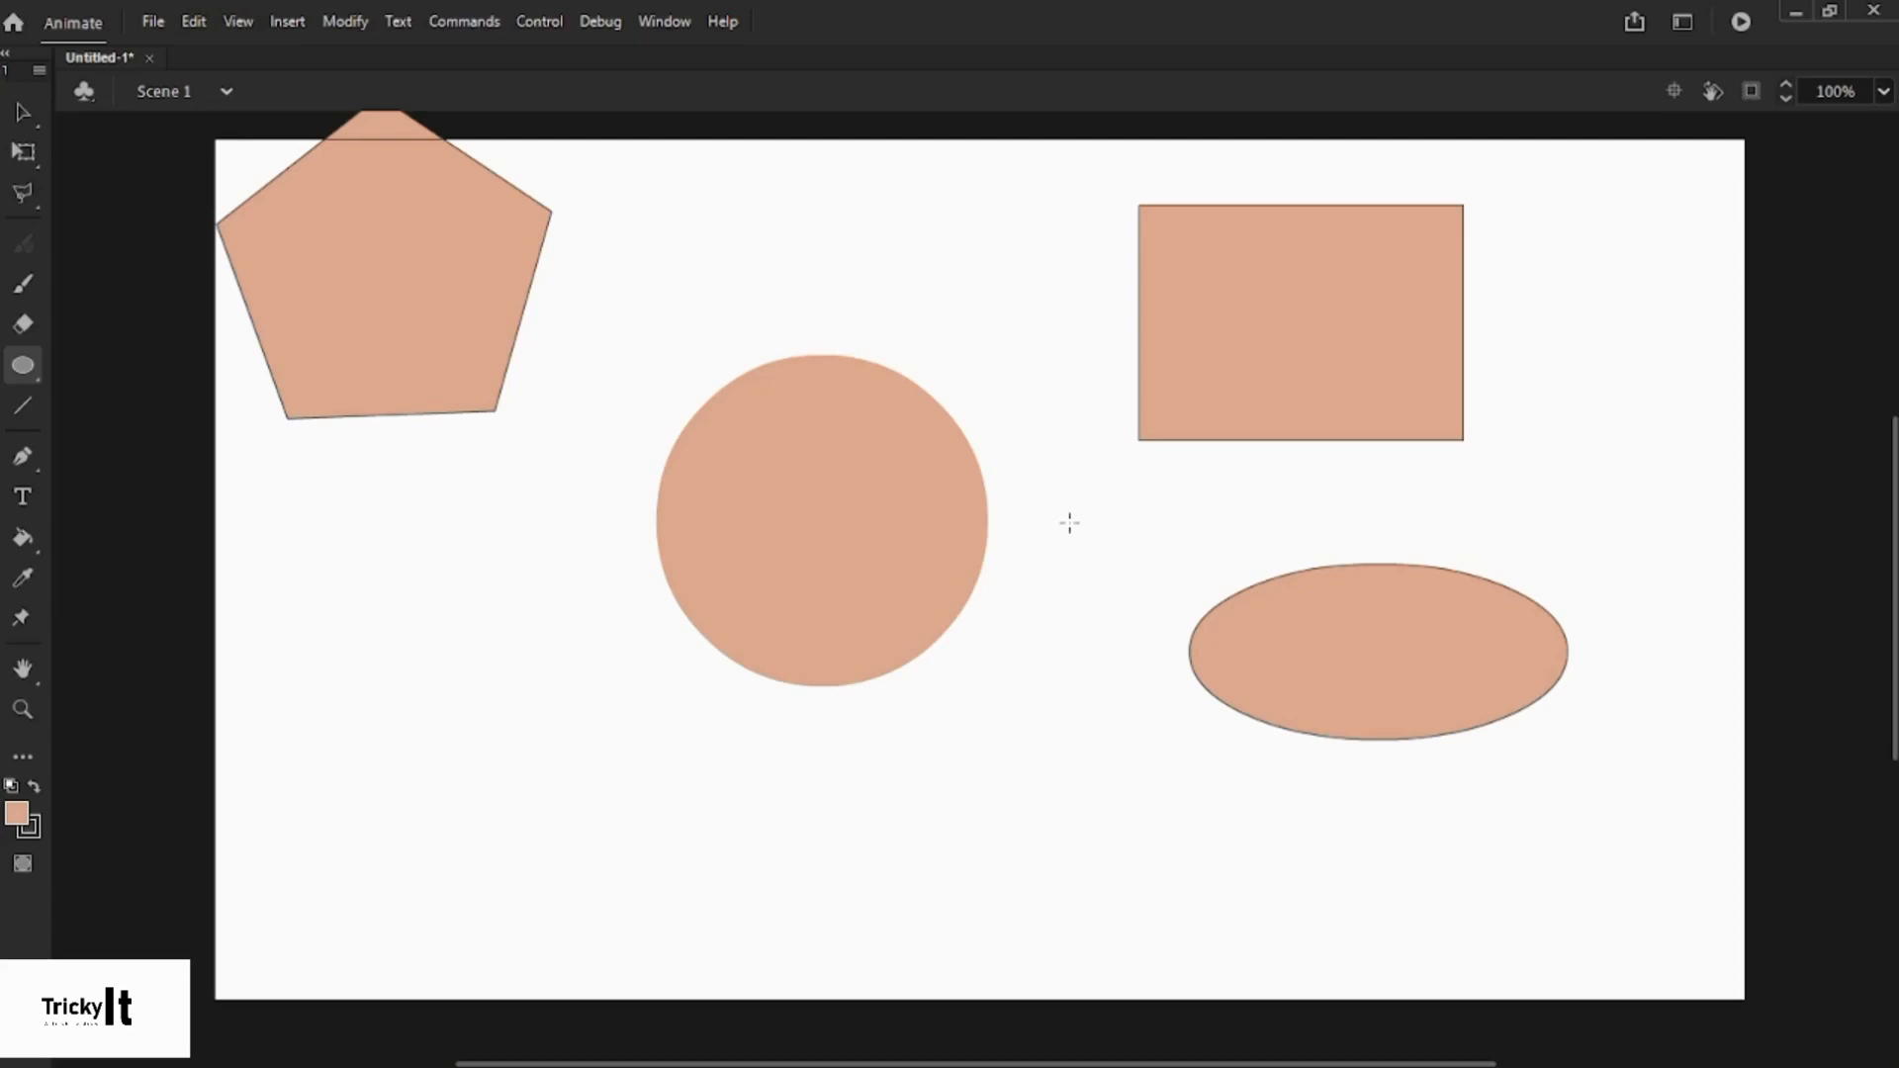
pyautogui.moveTo(1069, 522); pyautogui.dragTo(1253, 779)
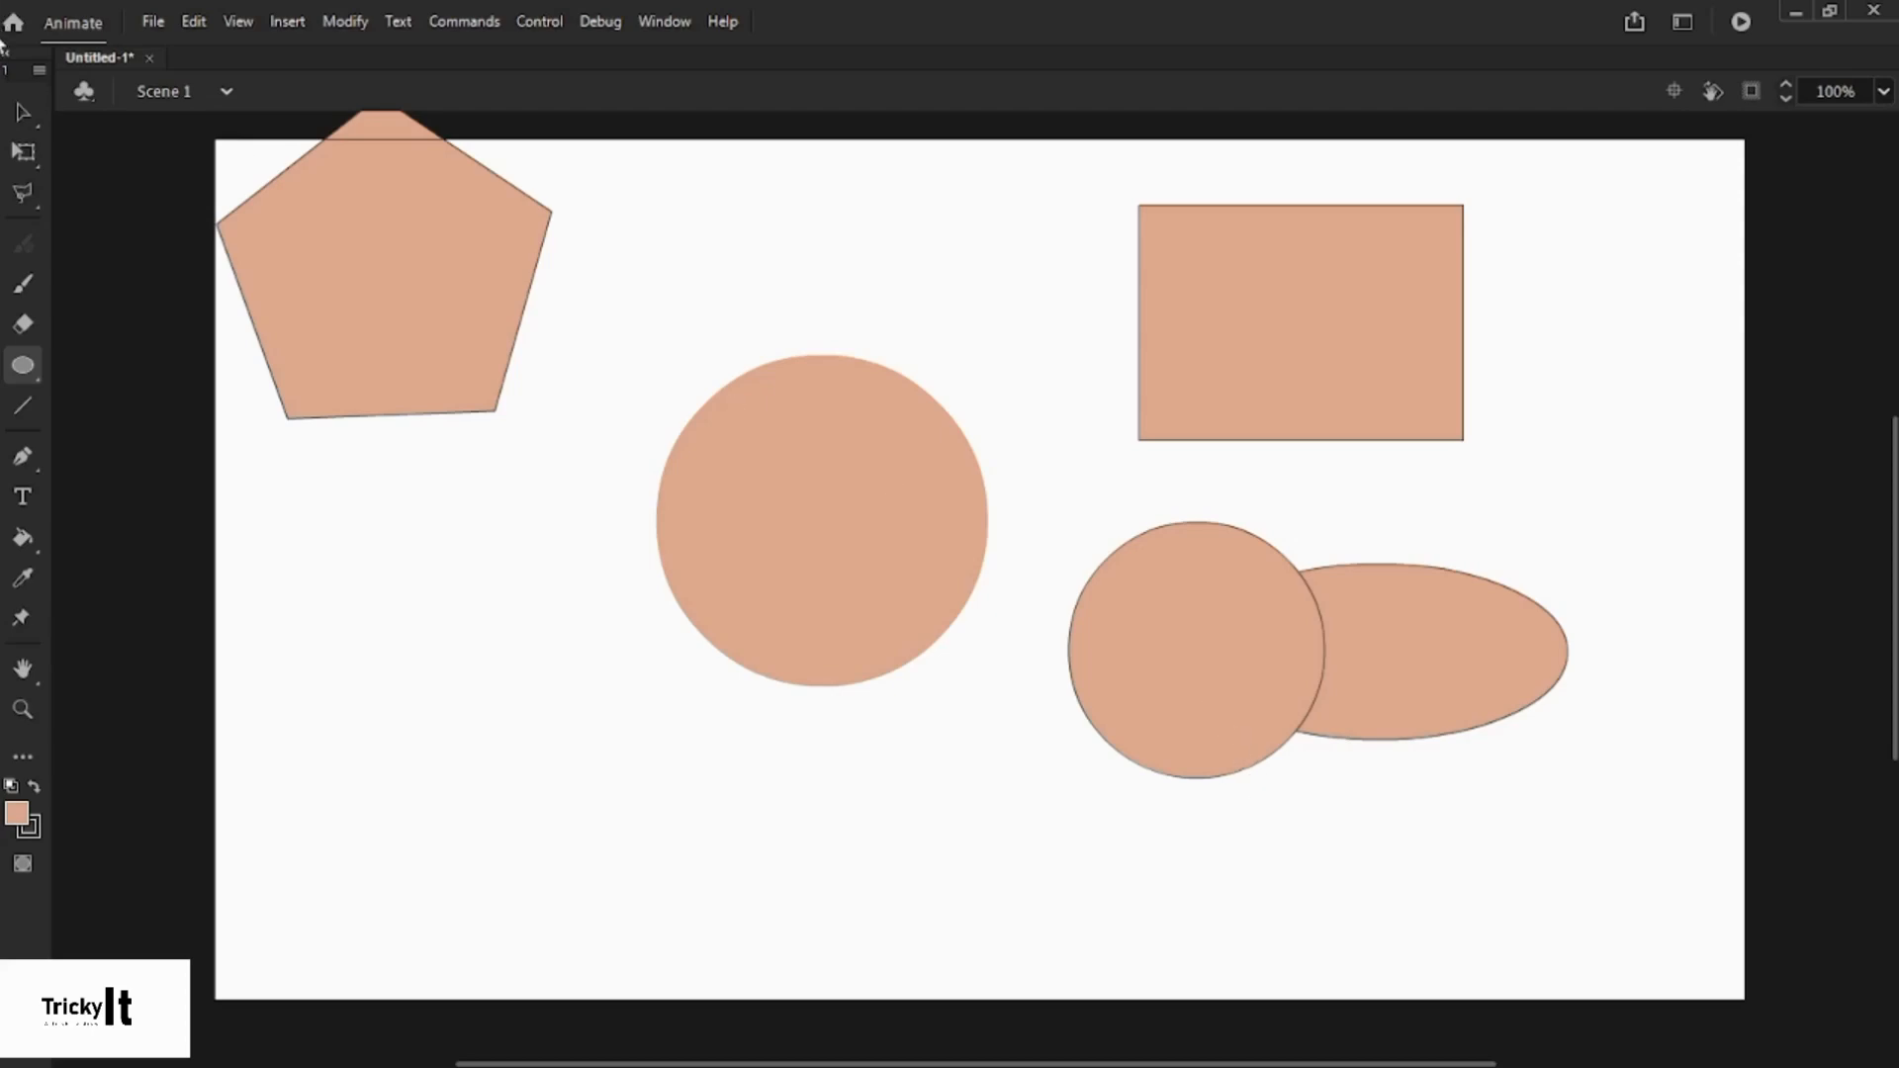
pyautogui.click(23, 111)
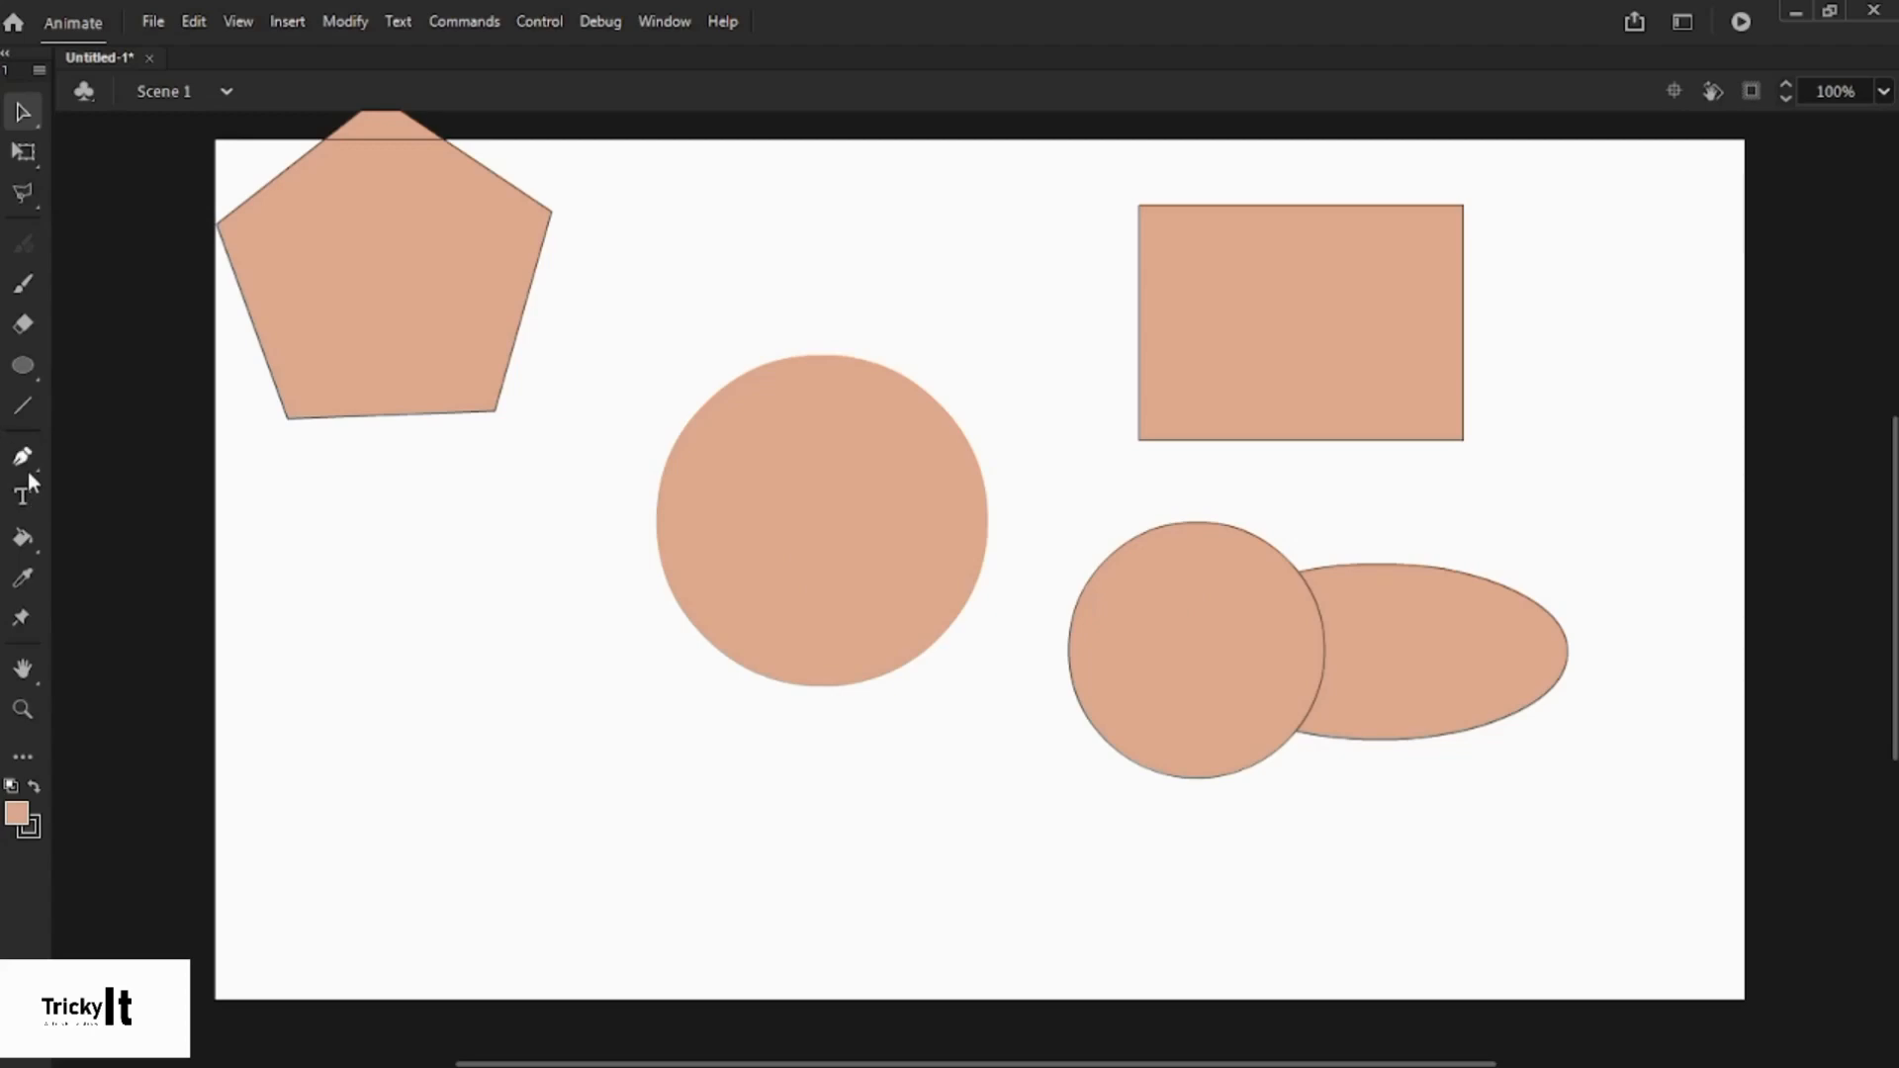
# - Undo the extra shapes, sketch two straight test lines right of the circle, then undo them
pyautogui.hotkey('ctrl', 'z')
pyautogui.hotkey('ctrl', 'z')
pyautogui.hotkey('ctrl', 'z')
pyautogui.hotkey('ctrl', 'z')
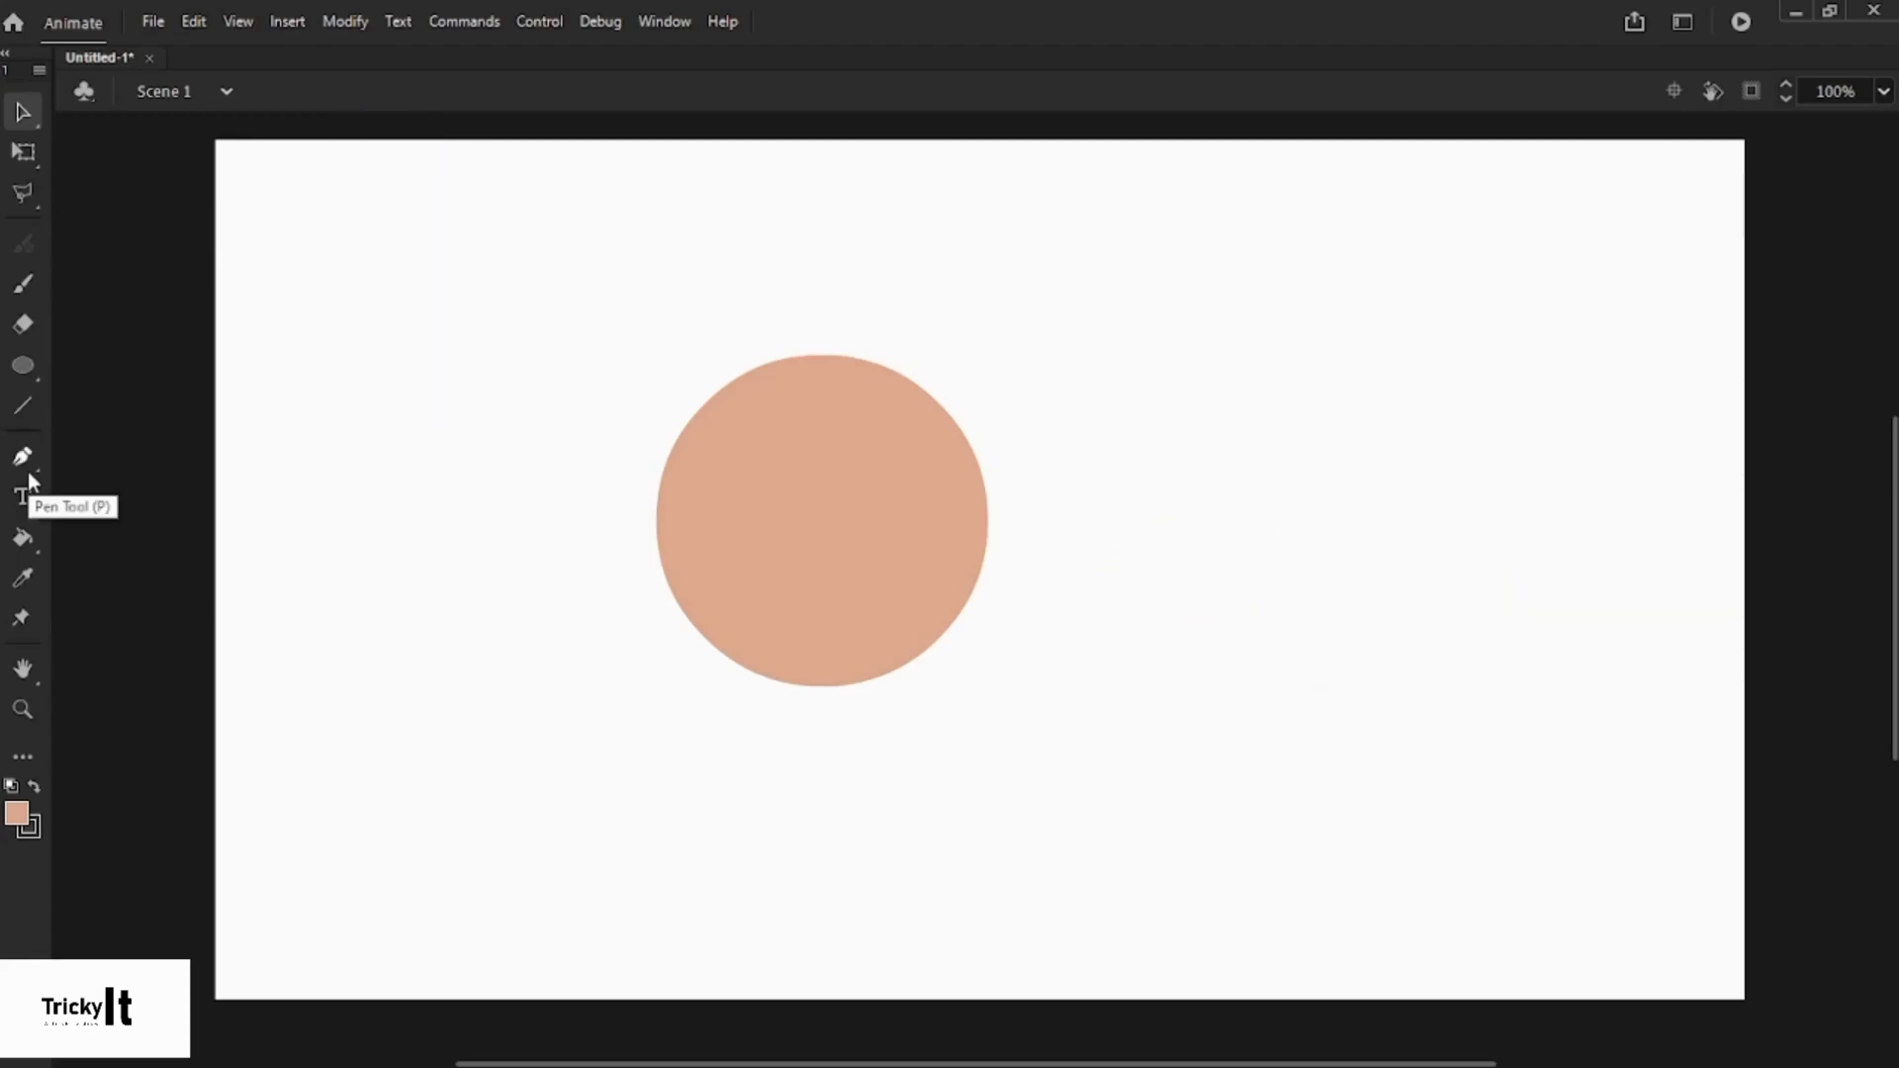
pyautogui.click(22, 406)
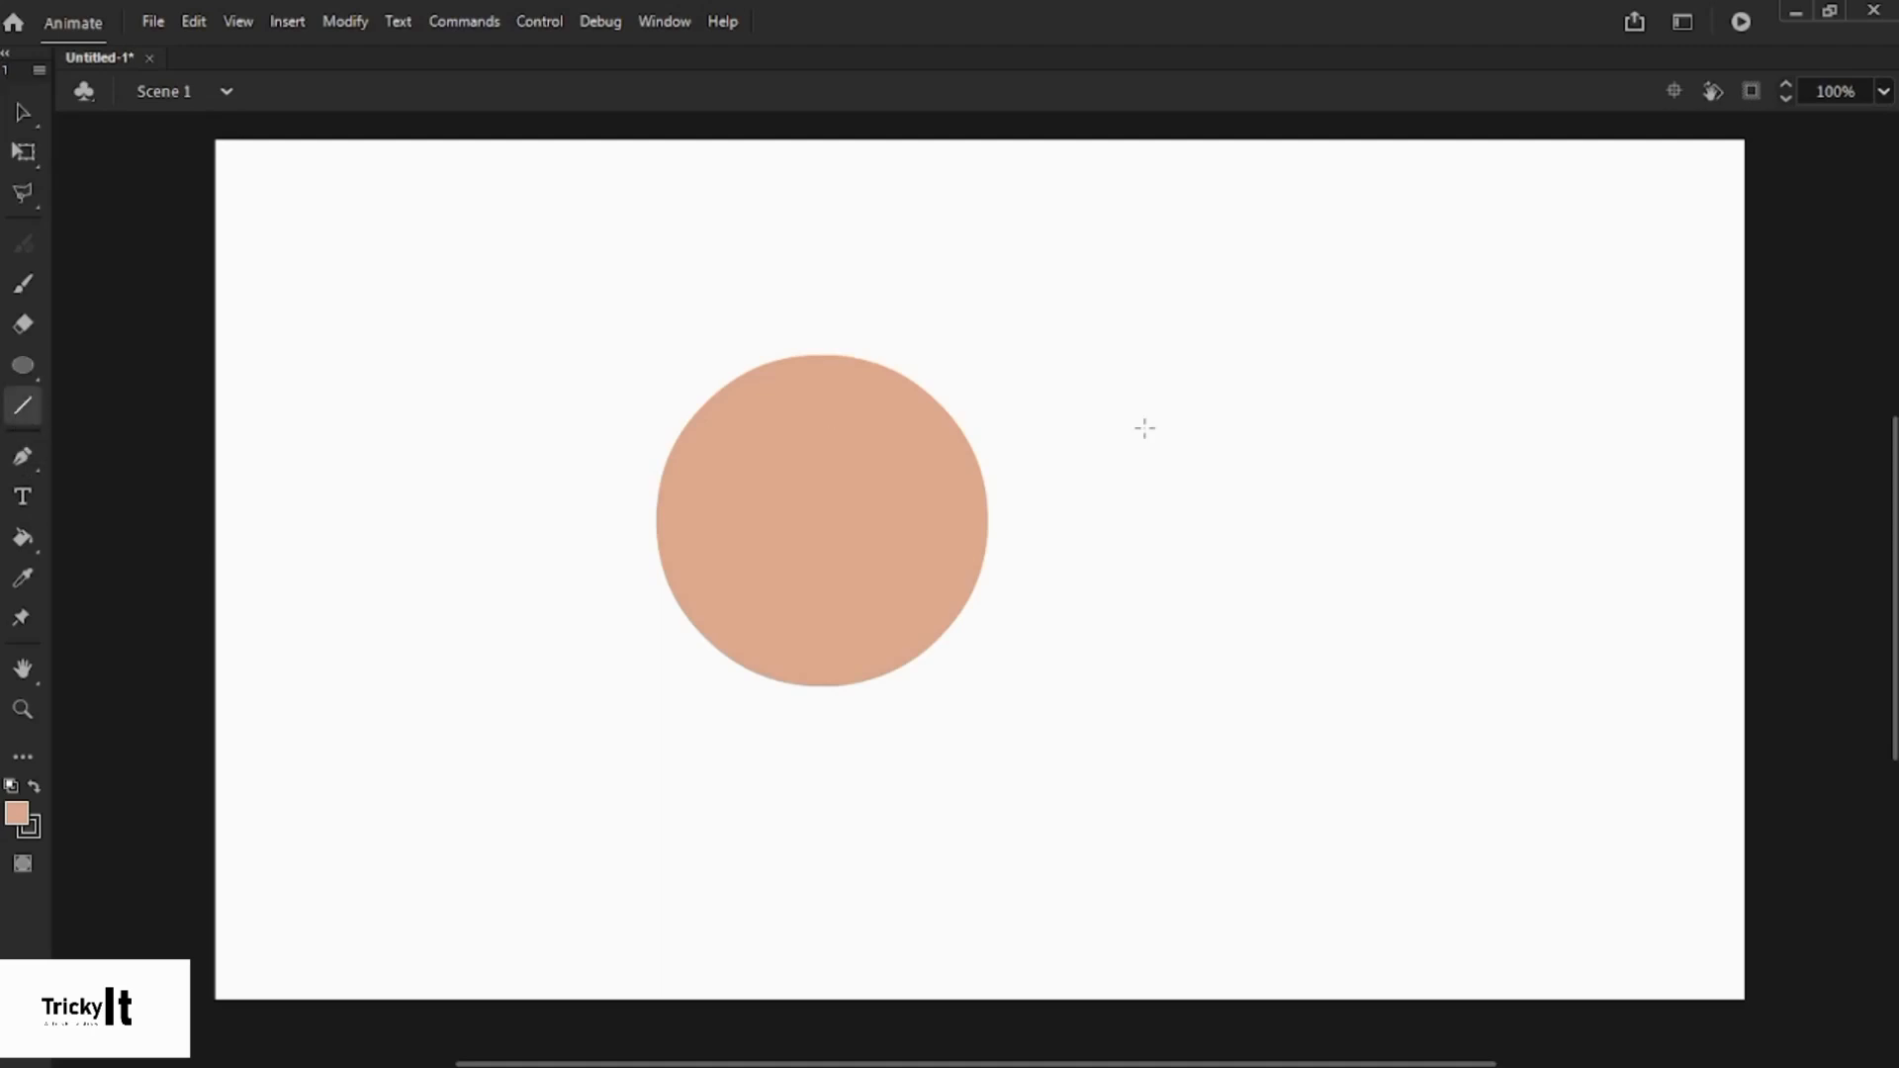
pyautogui.moveTo(1256, 358)
pyautogui.mouseDown()
pyautogui.moveTo(1272, 606)
pyautogui.moveTo(1256, 611)
pyautogui.mouseUp()
pyautogui.moveTo(1096, 322)
pyautogui.mouseDown()
pyautogui.moveTo(1508, 309)
pyautogui.moveTo(1514, 544)
pyautogui.moveTo(1272, 594)
pyautogui.moveTo(1376, 590)
pyautogui.mouseUp()
pyautogui.hotkey('ctrl', 'z')
pyautogui.hotkey('ctrl', 'z')
pyautogui.hotkey('ctrl', 'z')
pyautogui.hotkey('ctrl', 'z')
pyautogui.hotkey('ctrl', 'z')
# - Draw a closed curved Pen-tool outline right of the peach circle and select it
pyautogui.click(23, 458)
pyautogui.click(730, 385)
pyautogui.click(1229, 347)
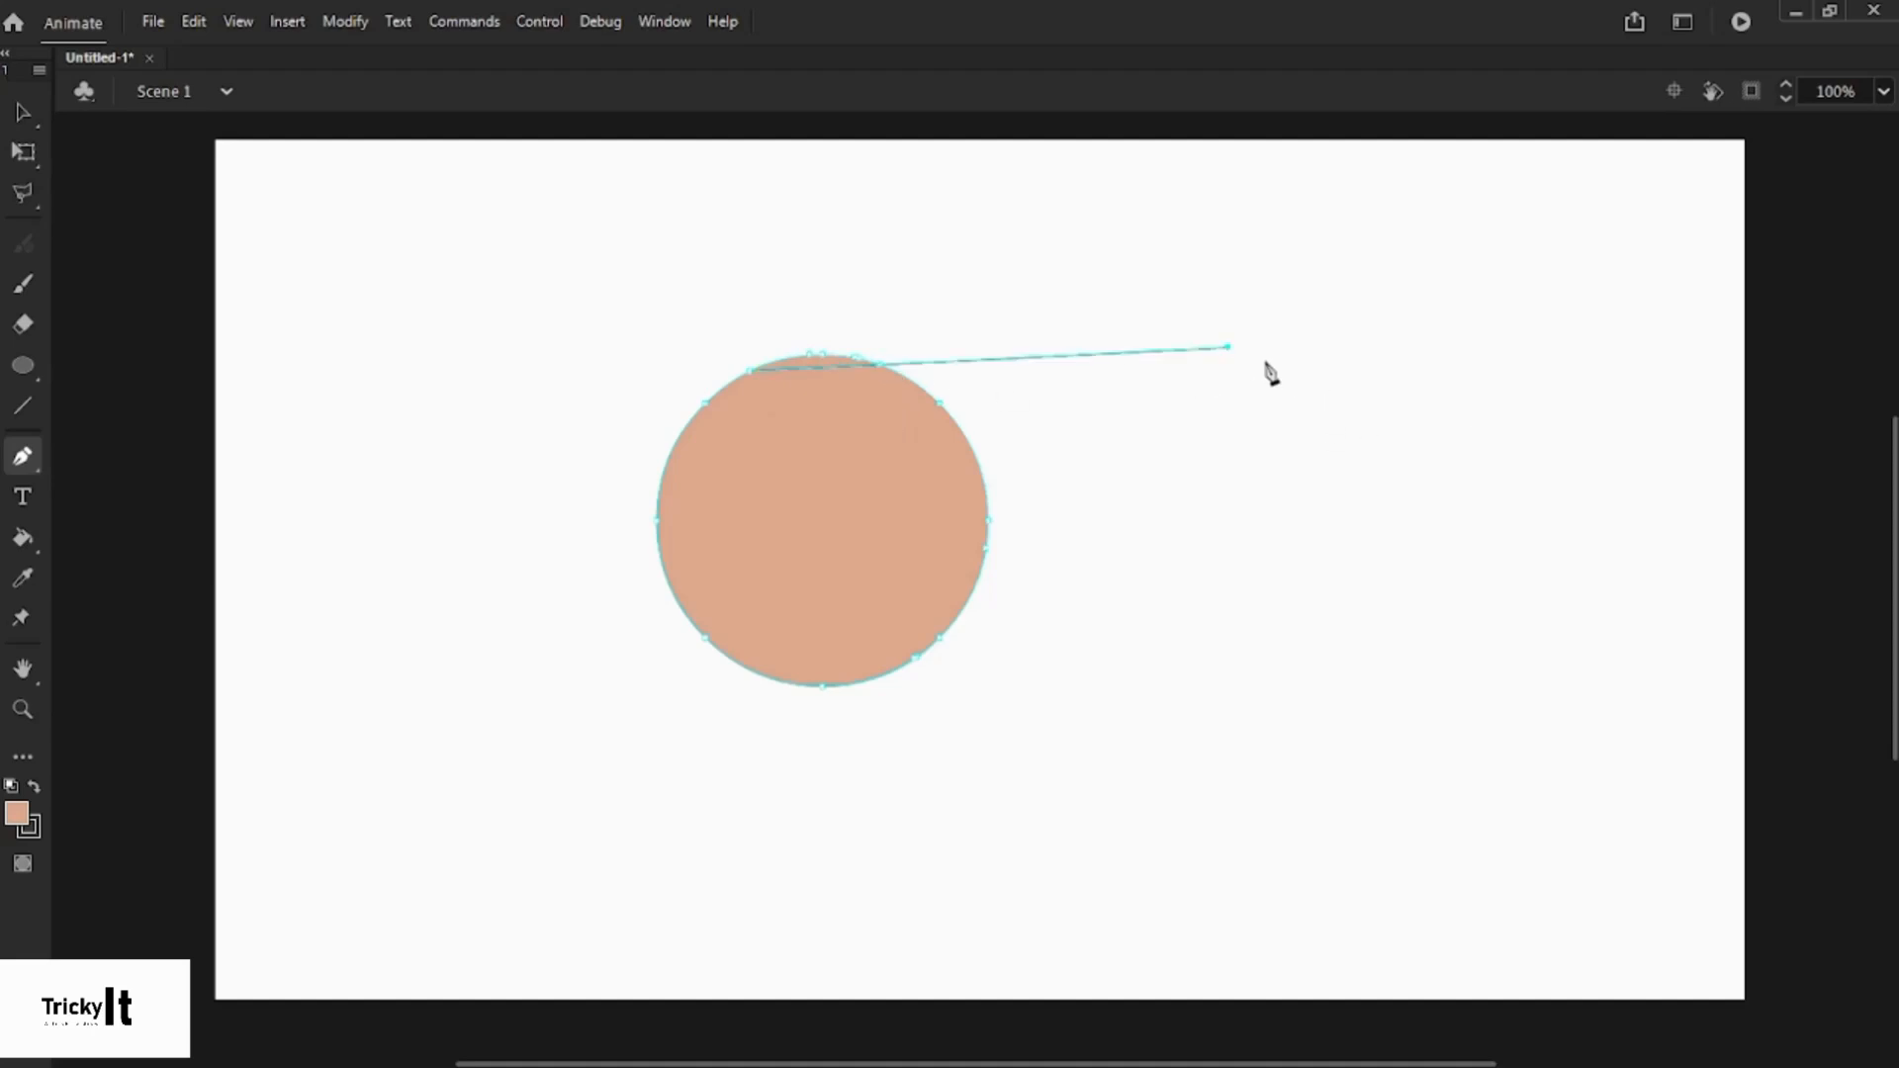
pyautogui.press('Escape')
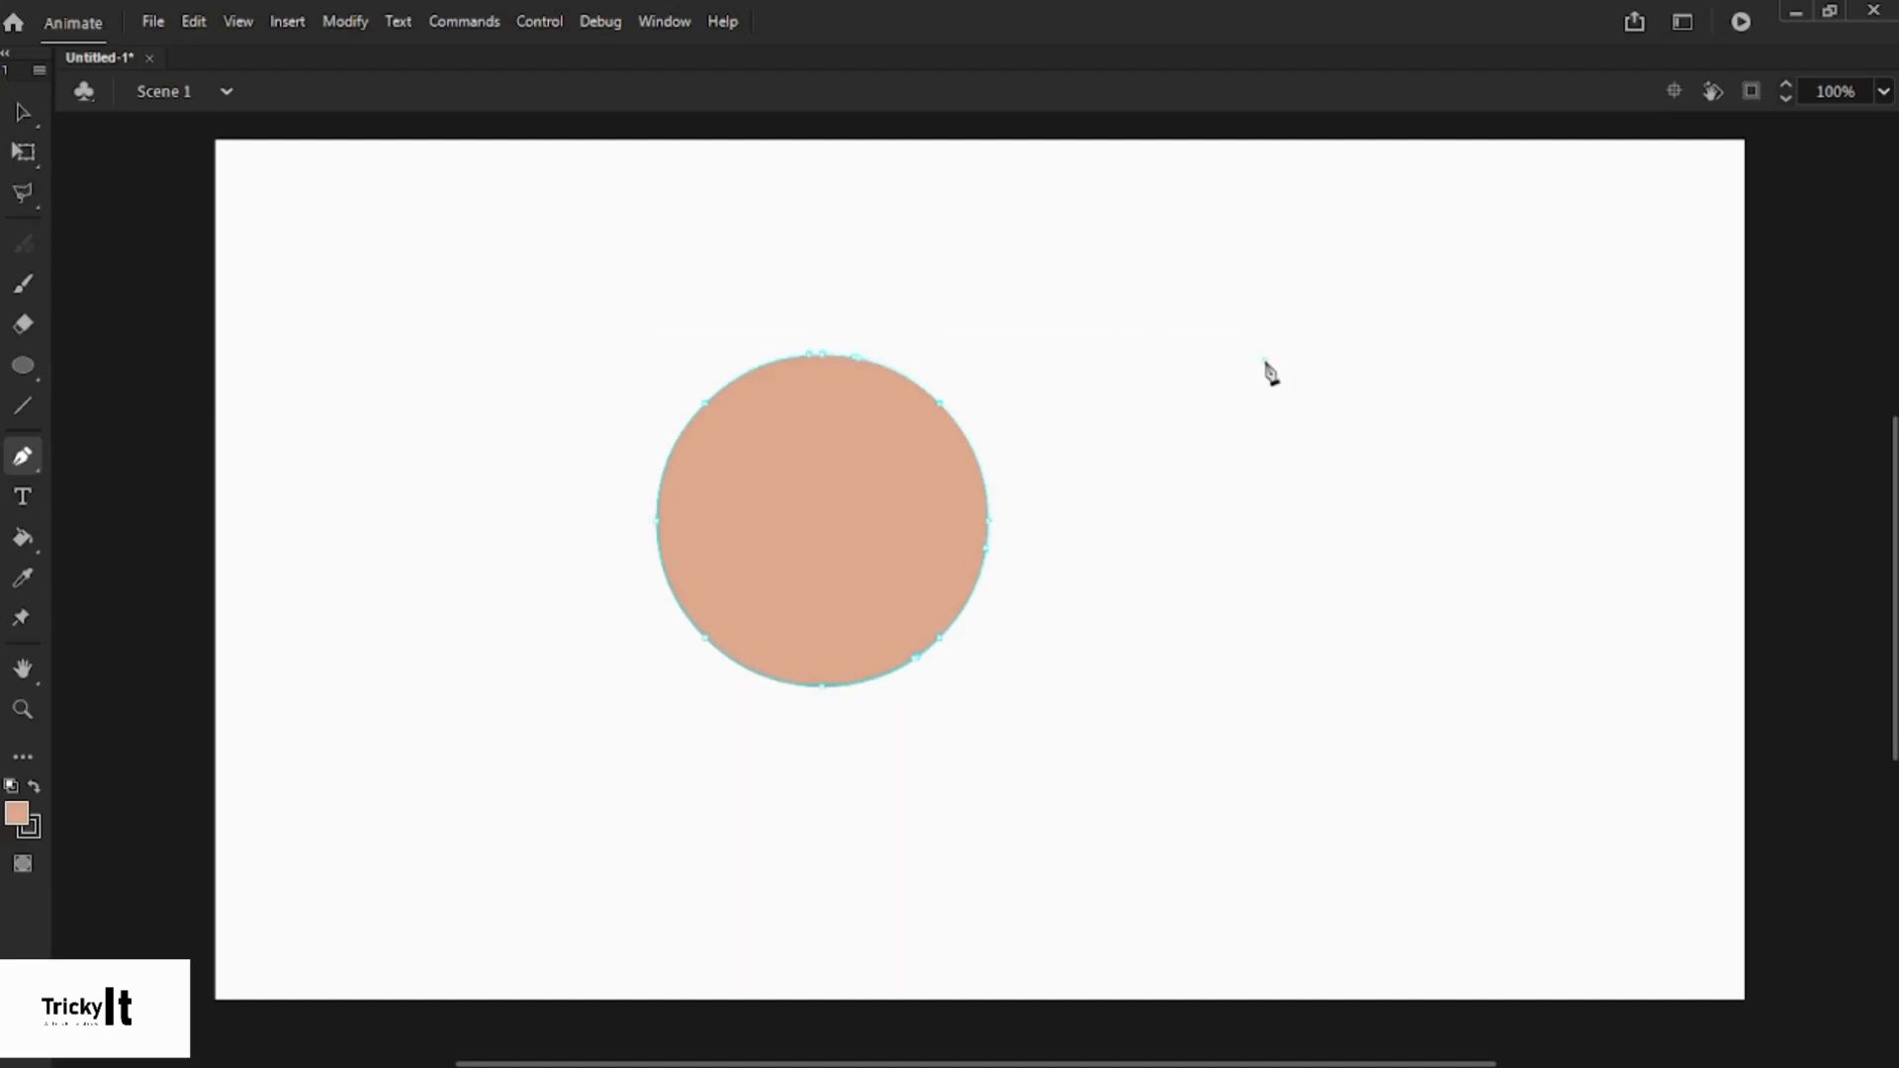
pyautogui.moveTo(1451, 445); pyautogui.dragTo(1504, 558)
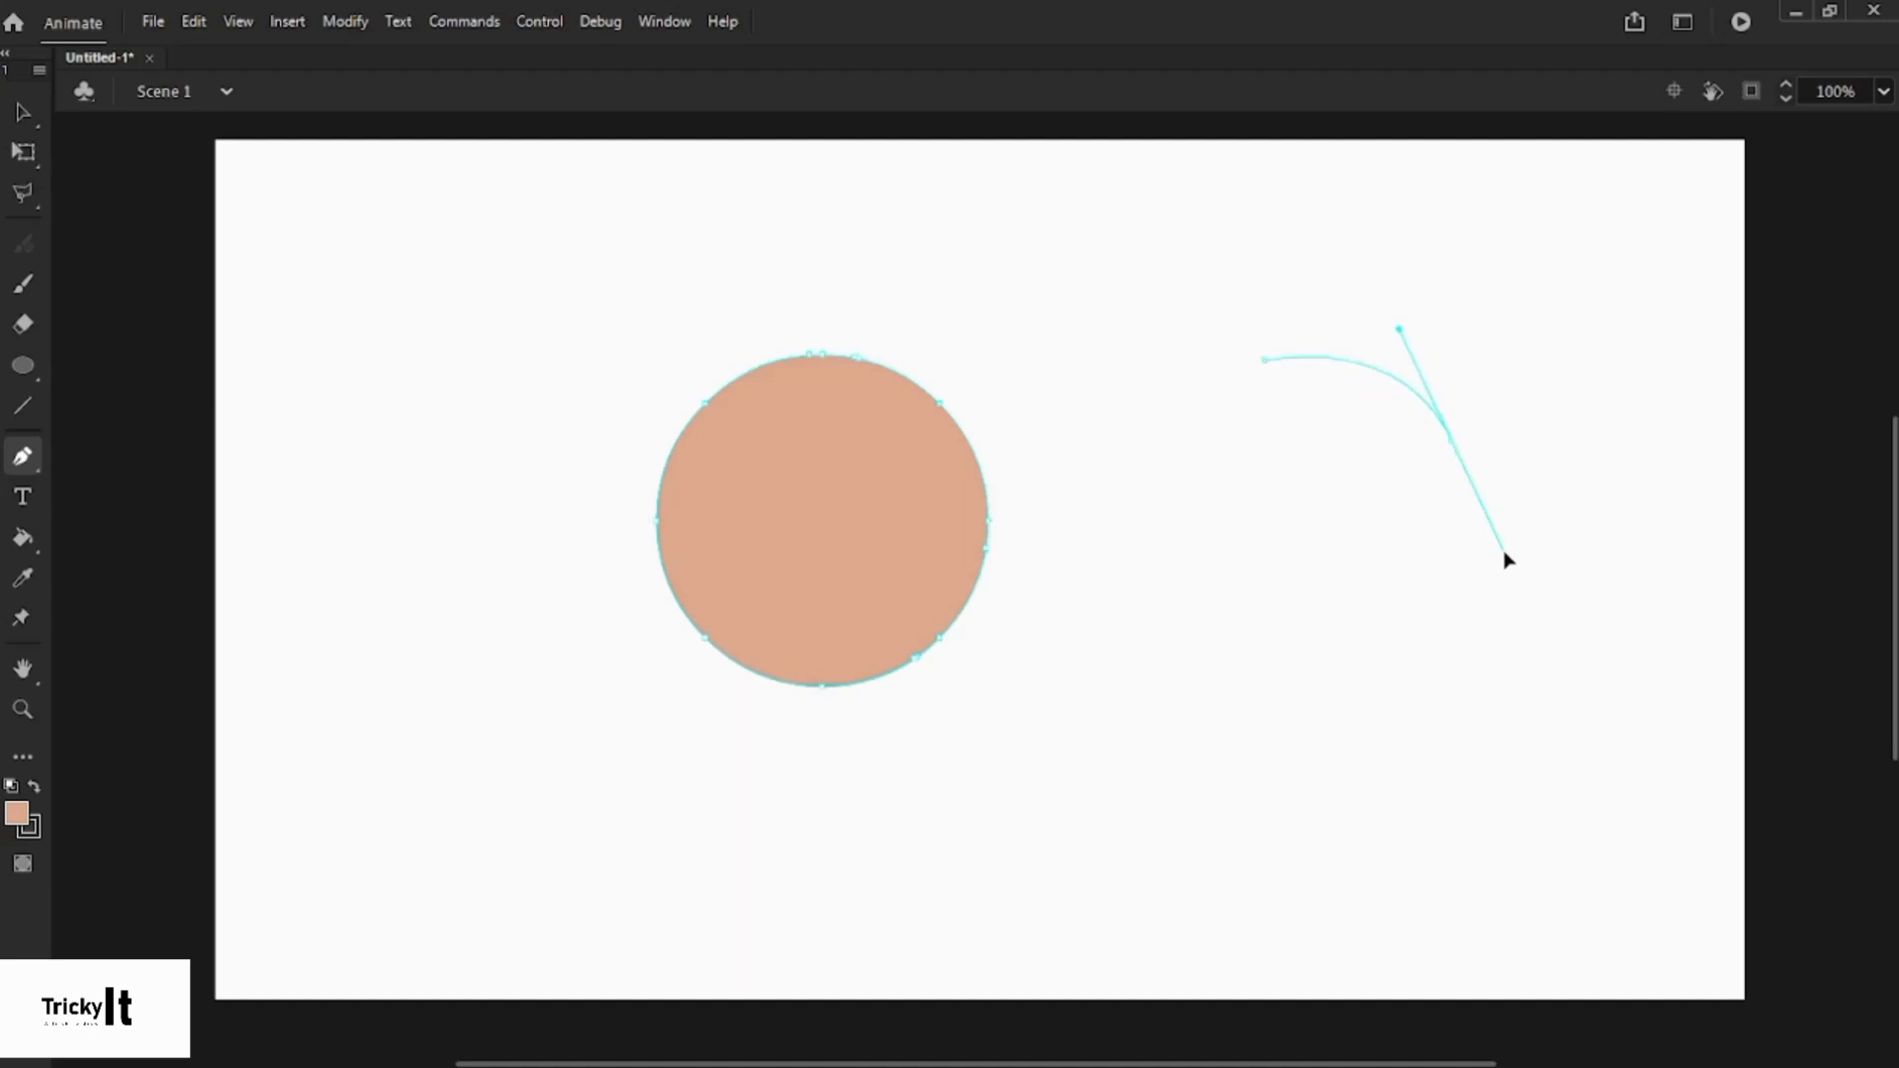
pyautogui.click(1451, 442)
pyautogui.moveTo(1287, 589); pyautogui.dragTo(1098, 494)
pyautogui.click(1287, 591)
pyautogui.moveTo(1266, 362); pyautogui.dragTo(1416, 225)
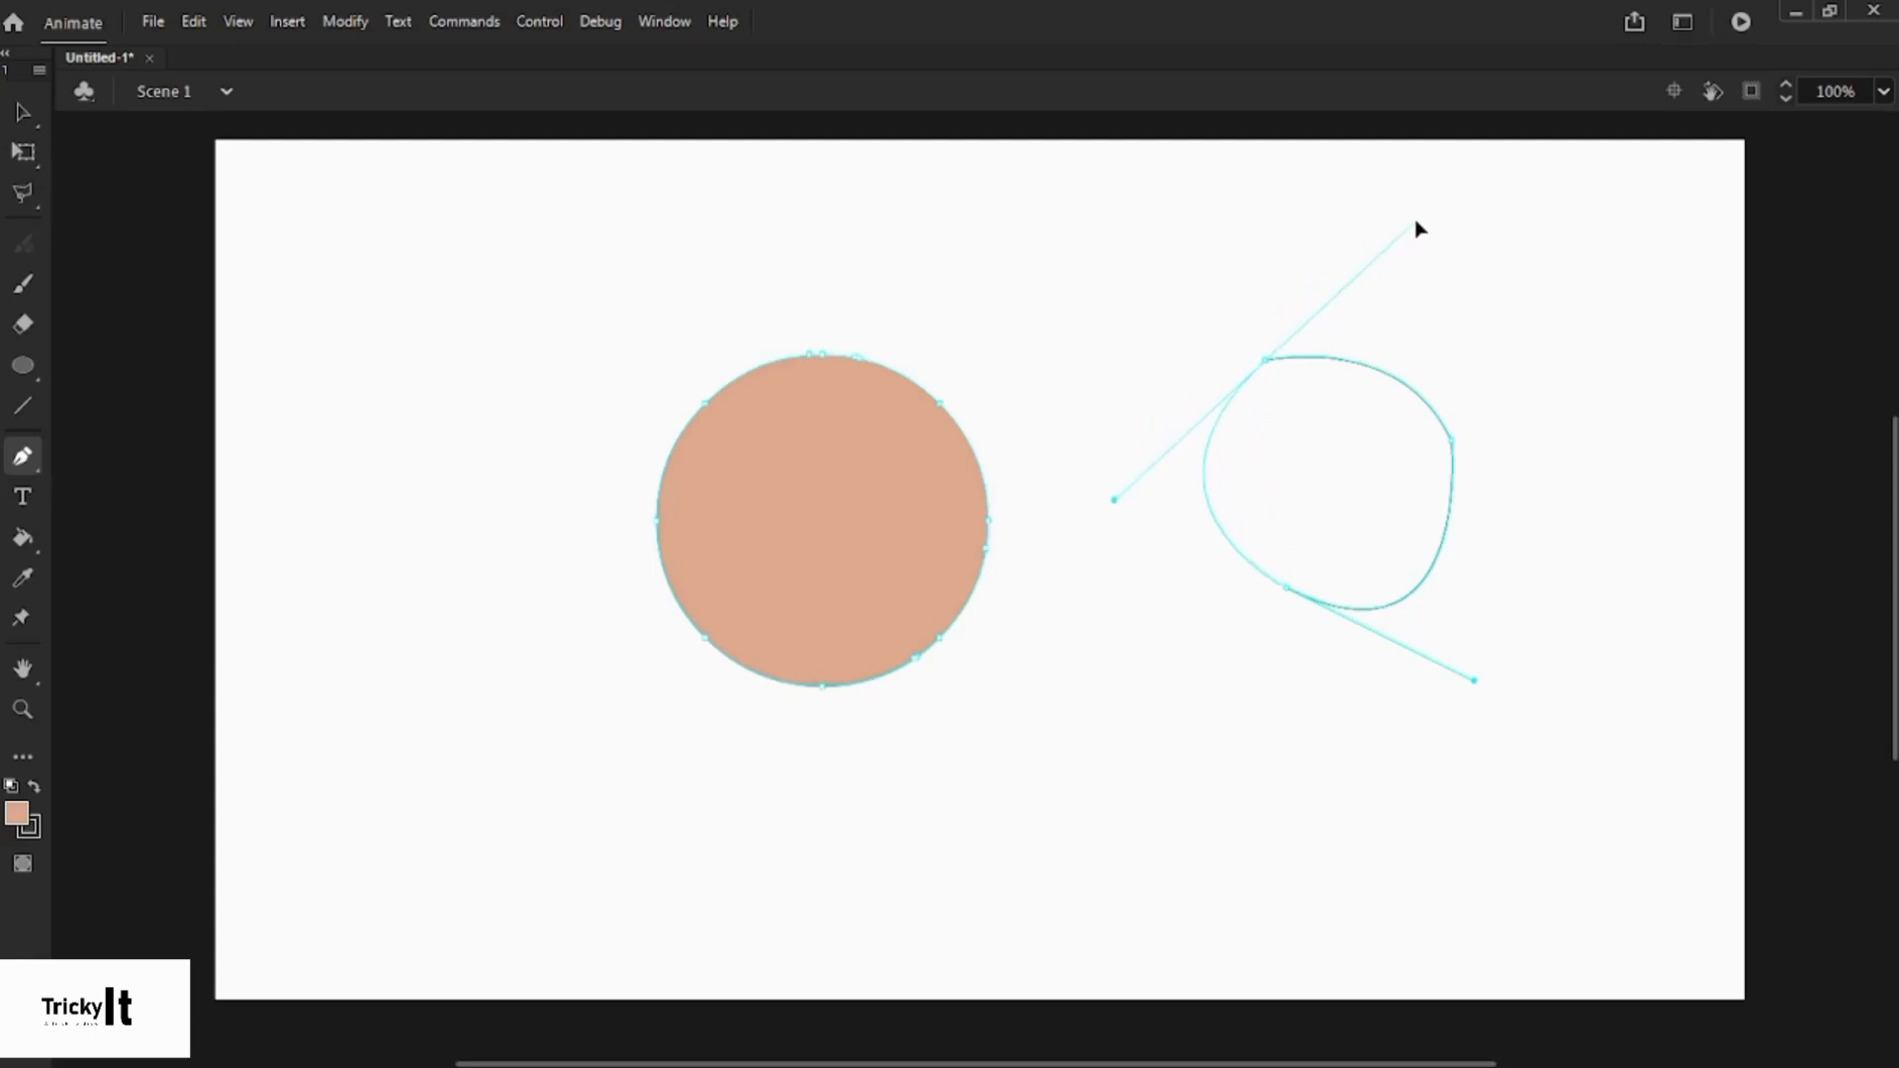
pyautogui.click(27, 114)
pyautogui.doubleClick(1444, 433)
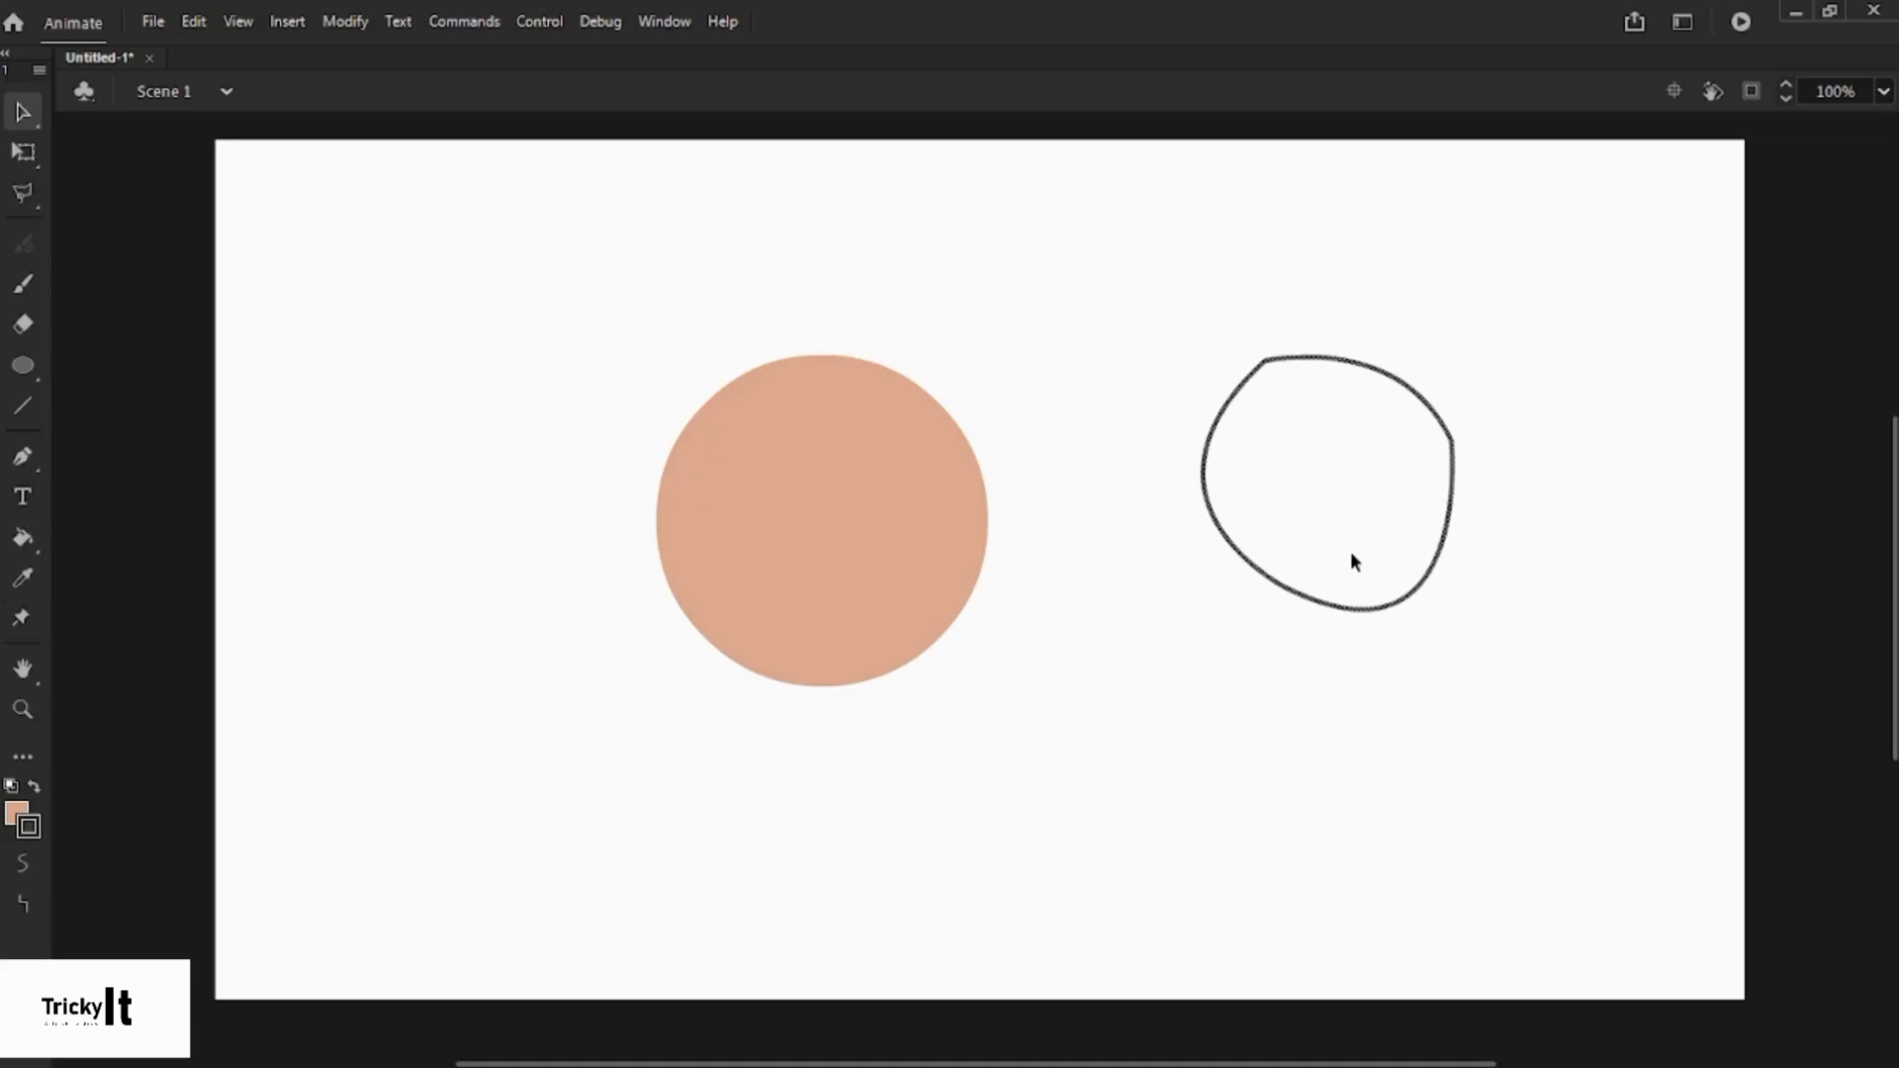
# - Fill the blob with orange #FF9900 using the Paint Bucket
pyautogui.click(22, 542)
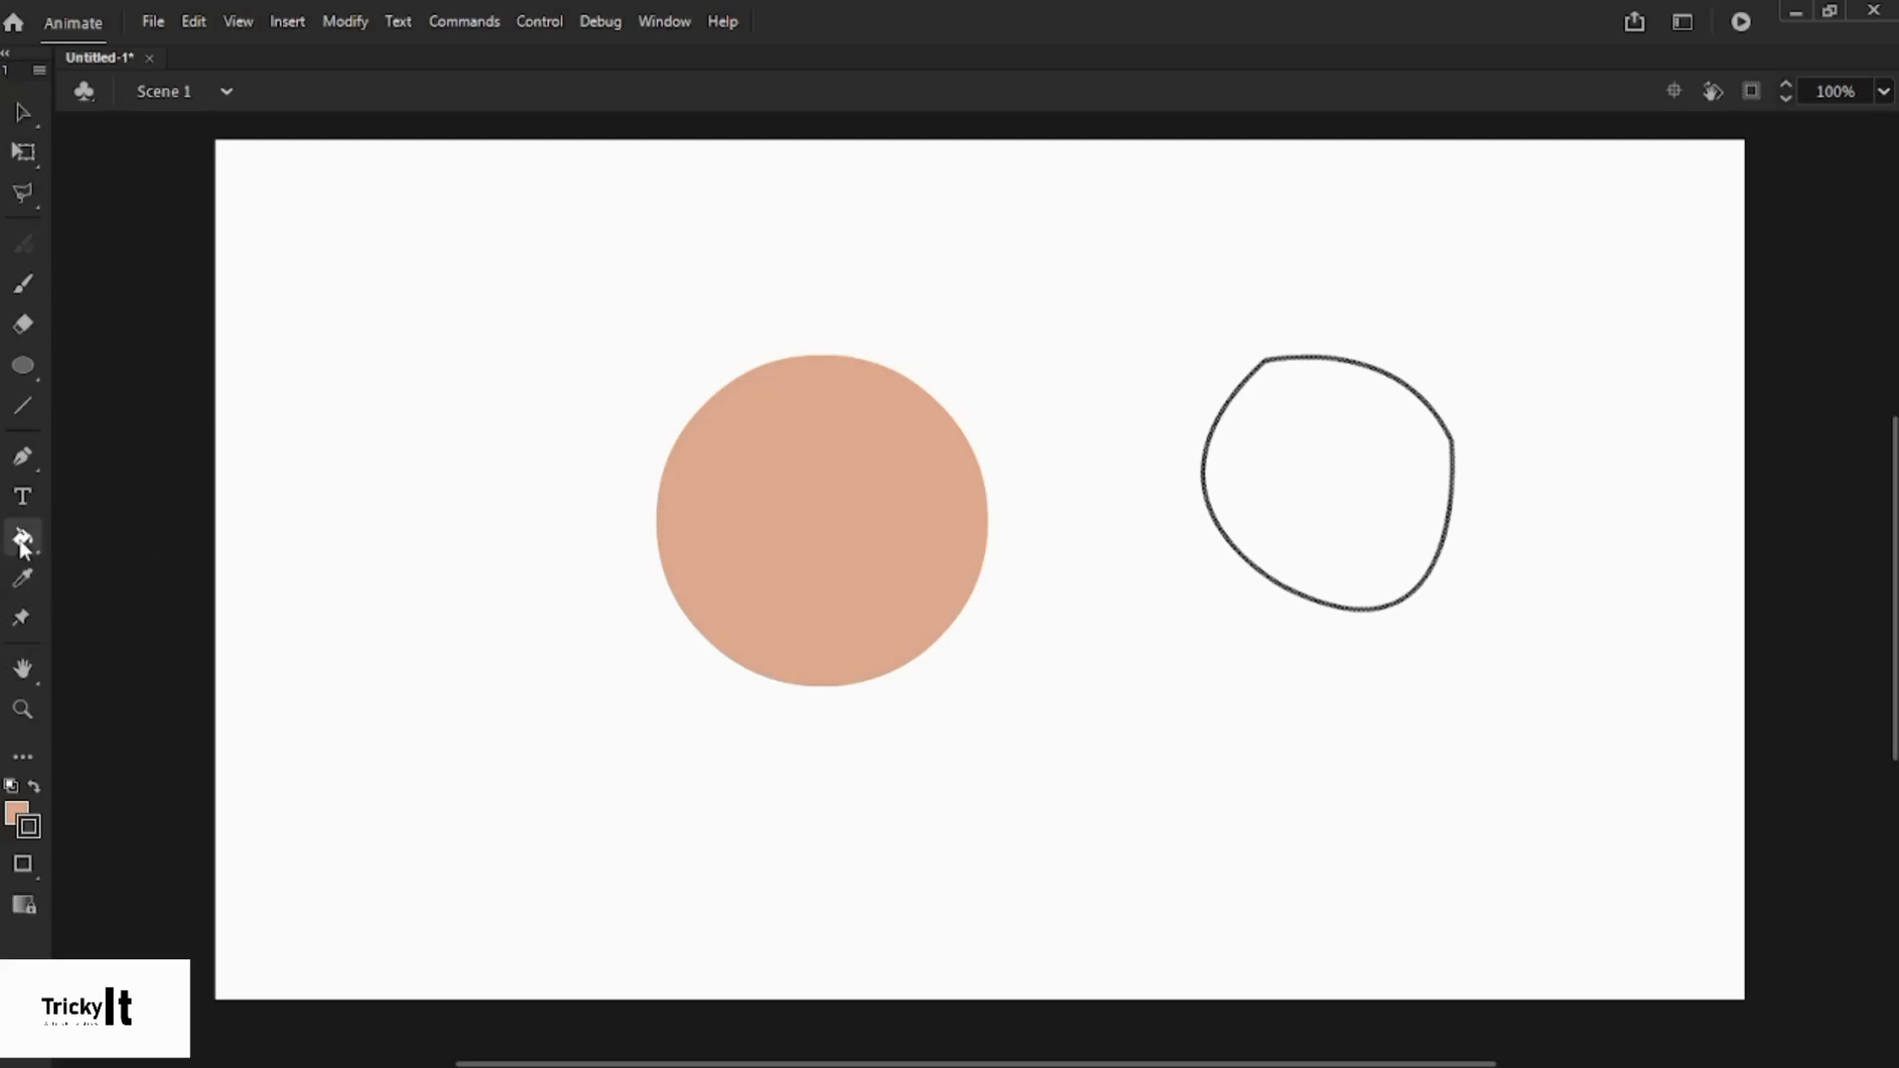
pyautogui.click(12, 813)
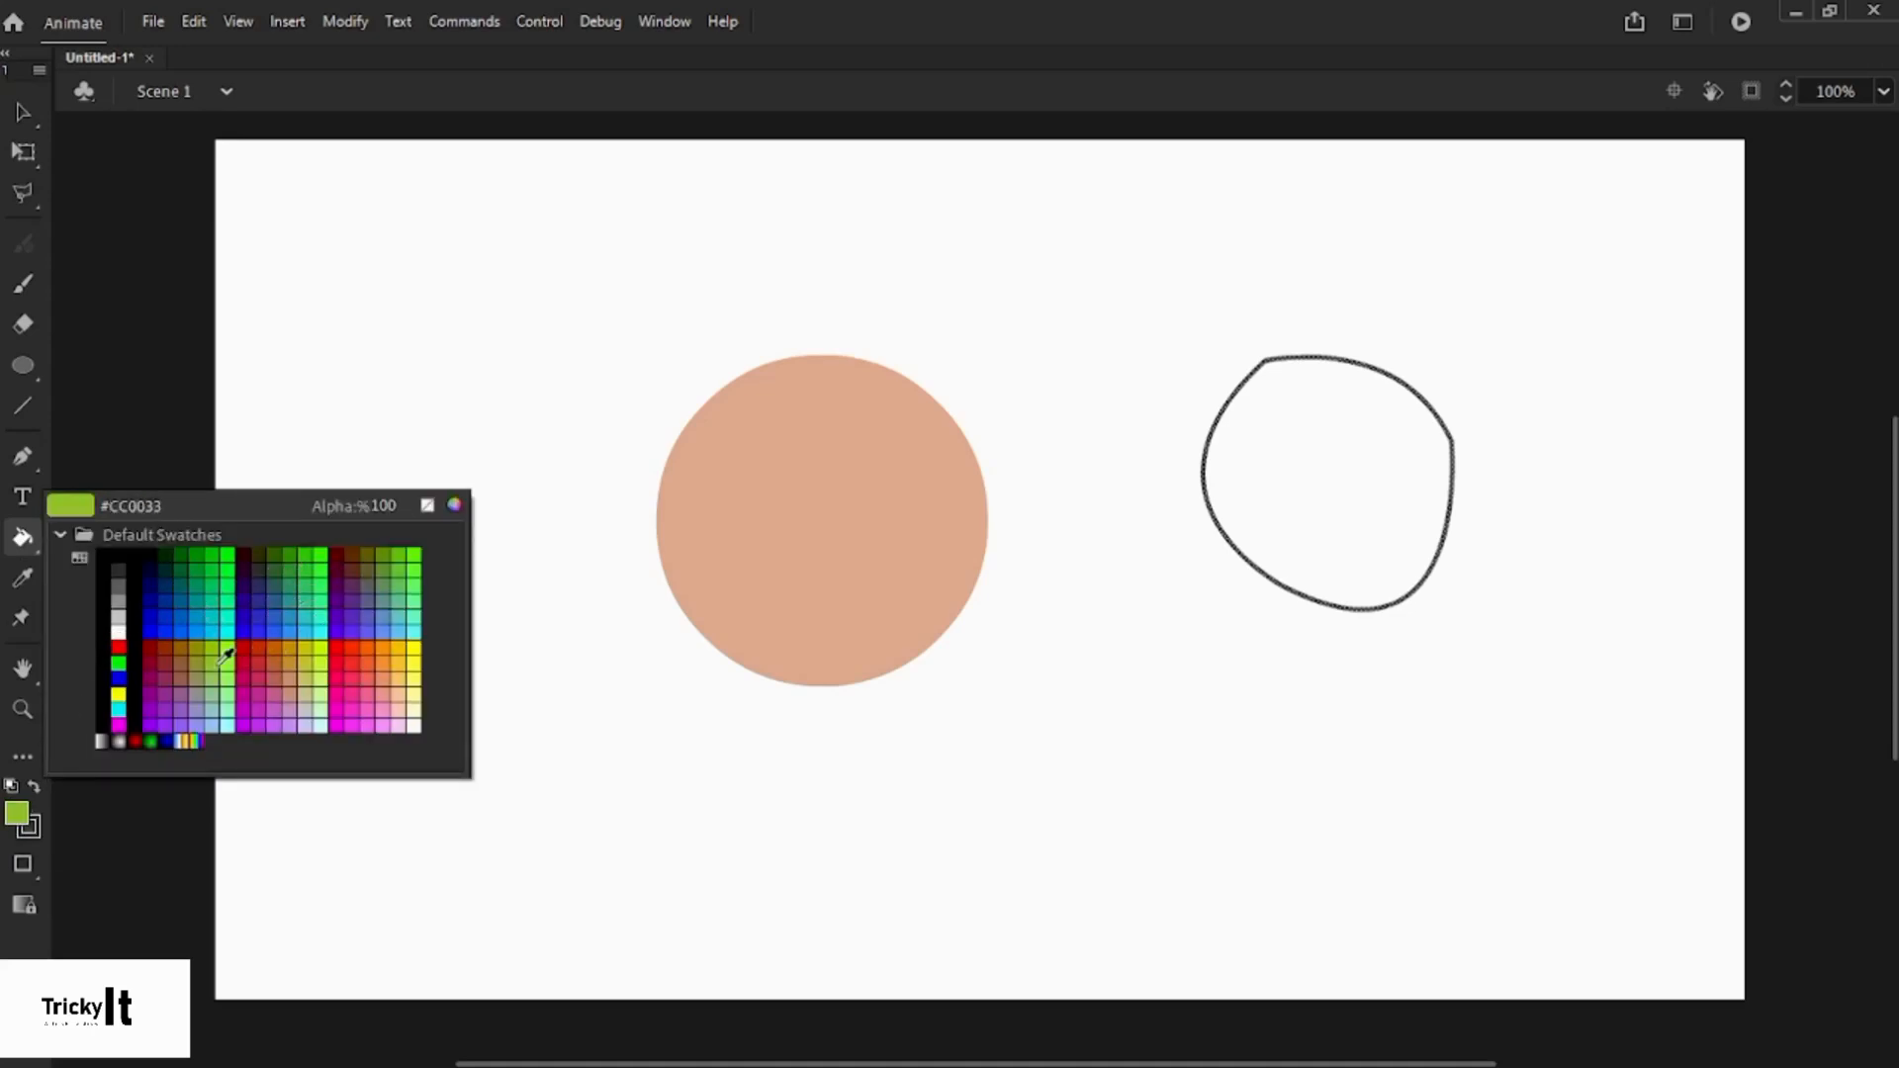
pyautogui.click(393, 634)
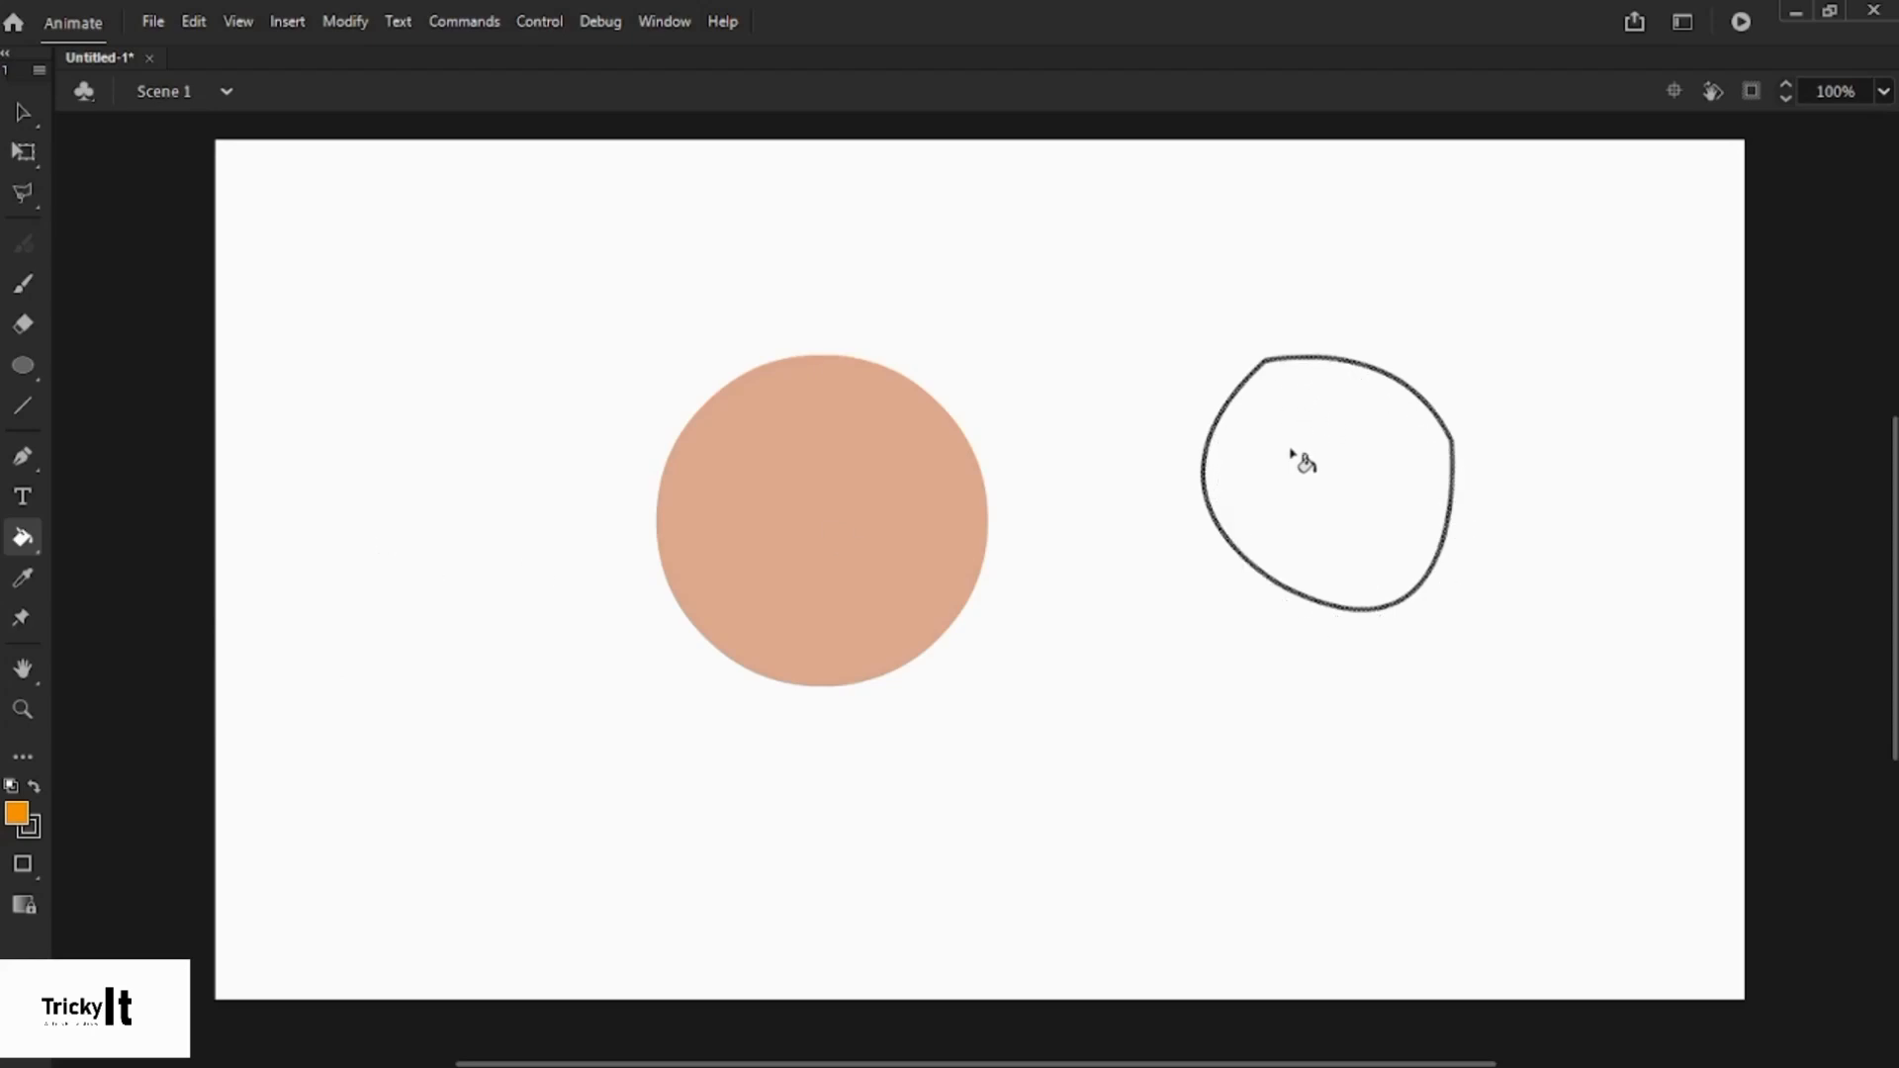
pyautogui.click(1291, 453)
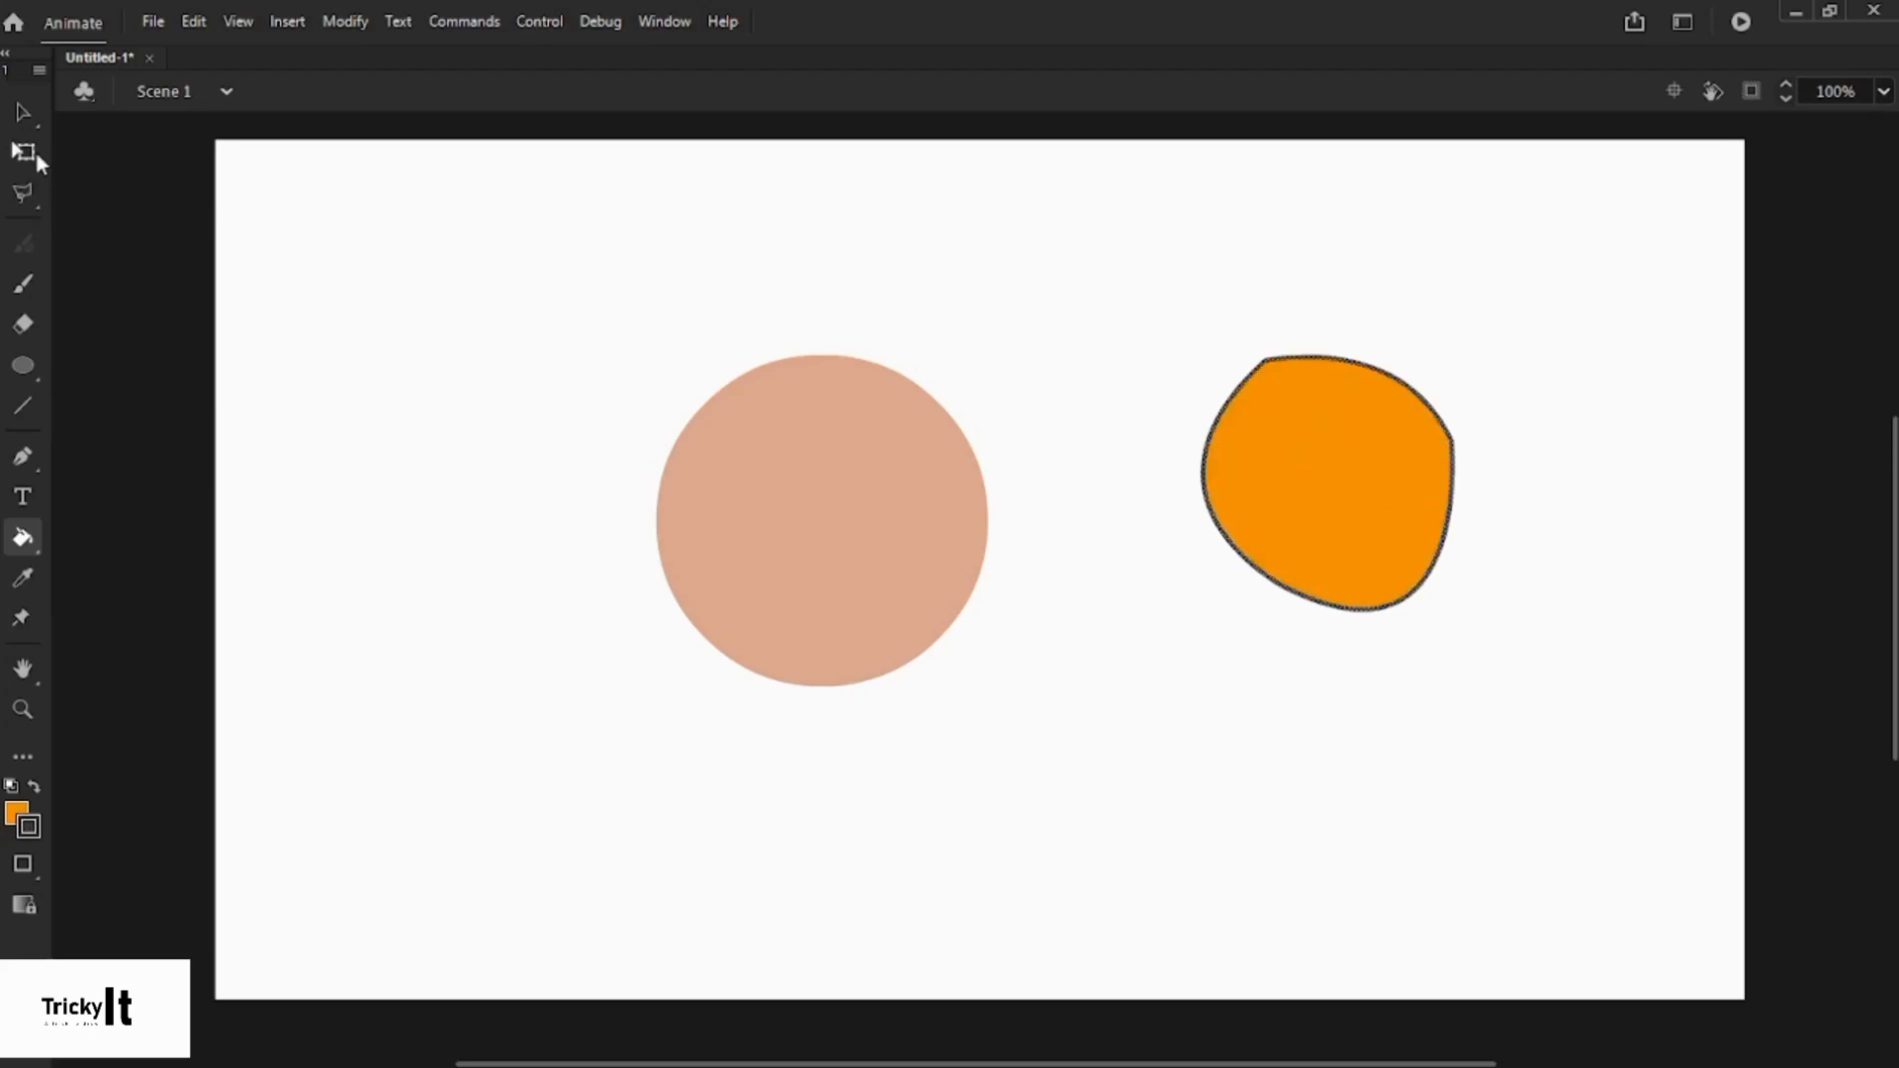
# - Select the blob's whole outline and change its stroke colour to green #66FF00
pyautogui.click(21, 113)
pyautogui.click(1154, 250)
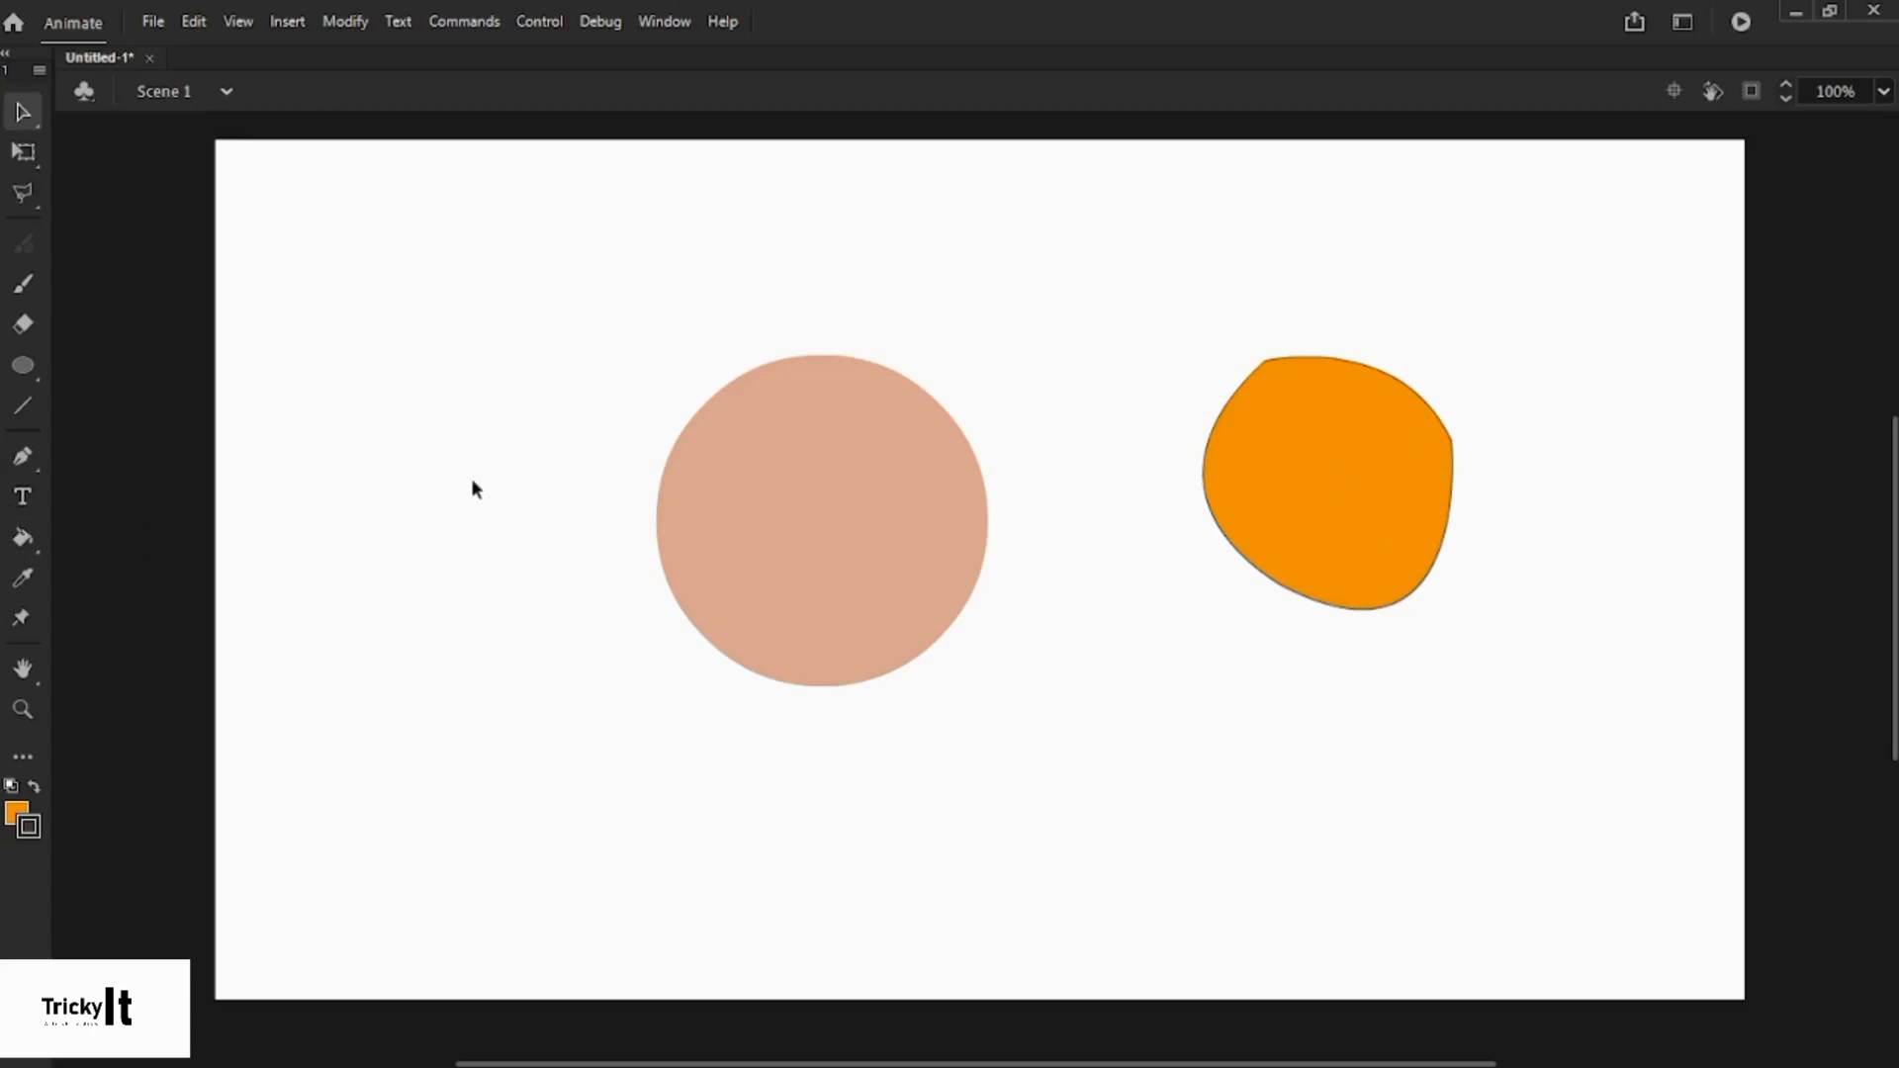
pyautogui.doubleClick(1358, 495)
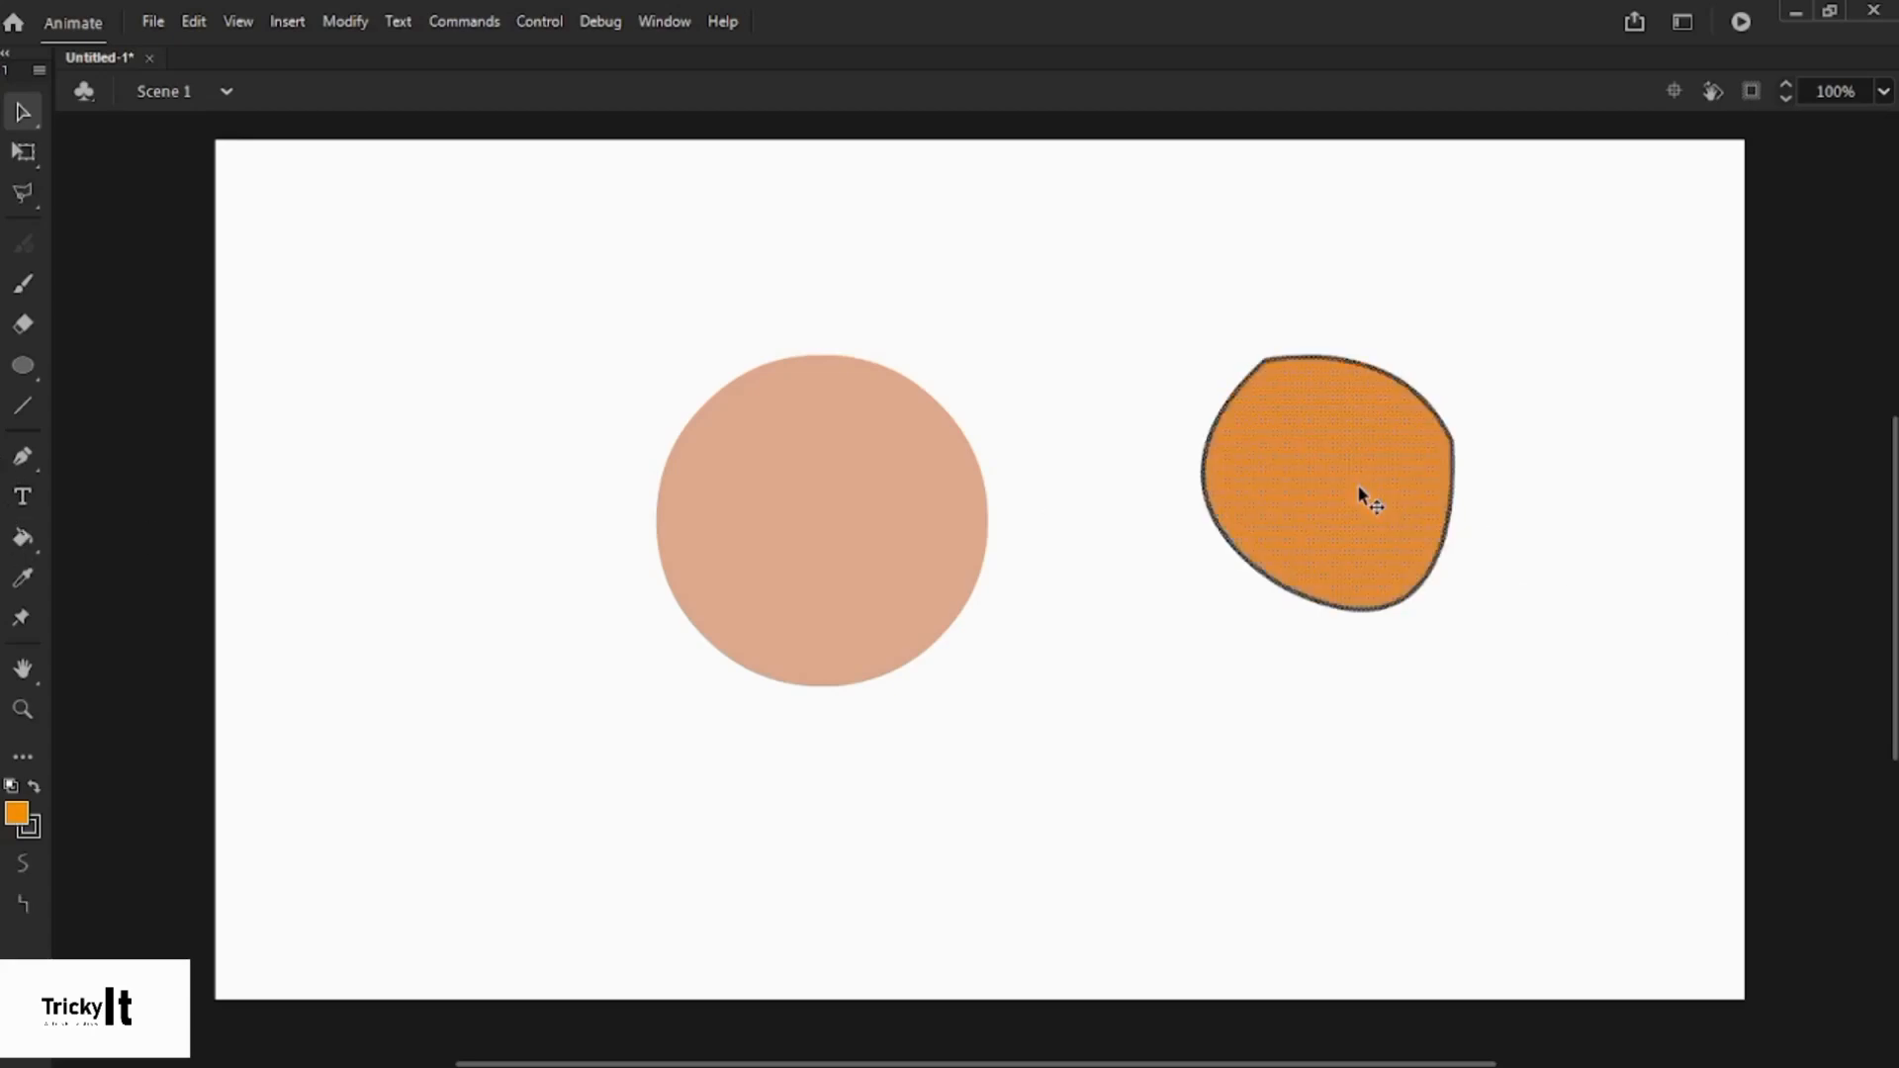
pyautogui.click(971, 638)
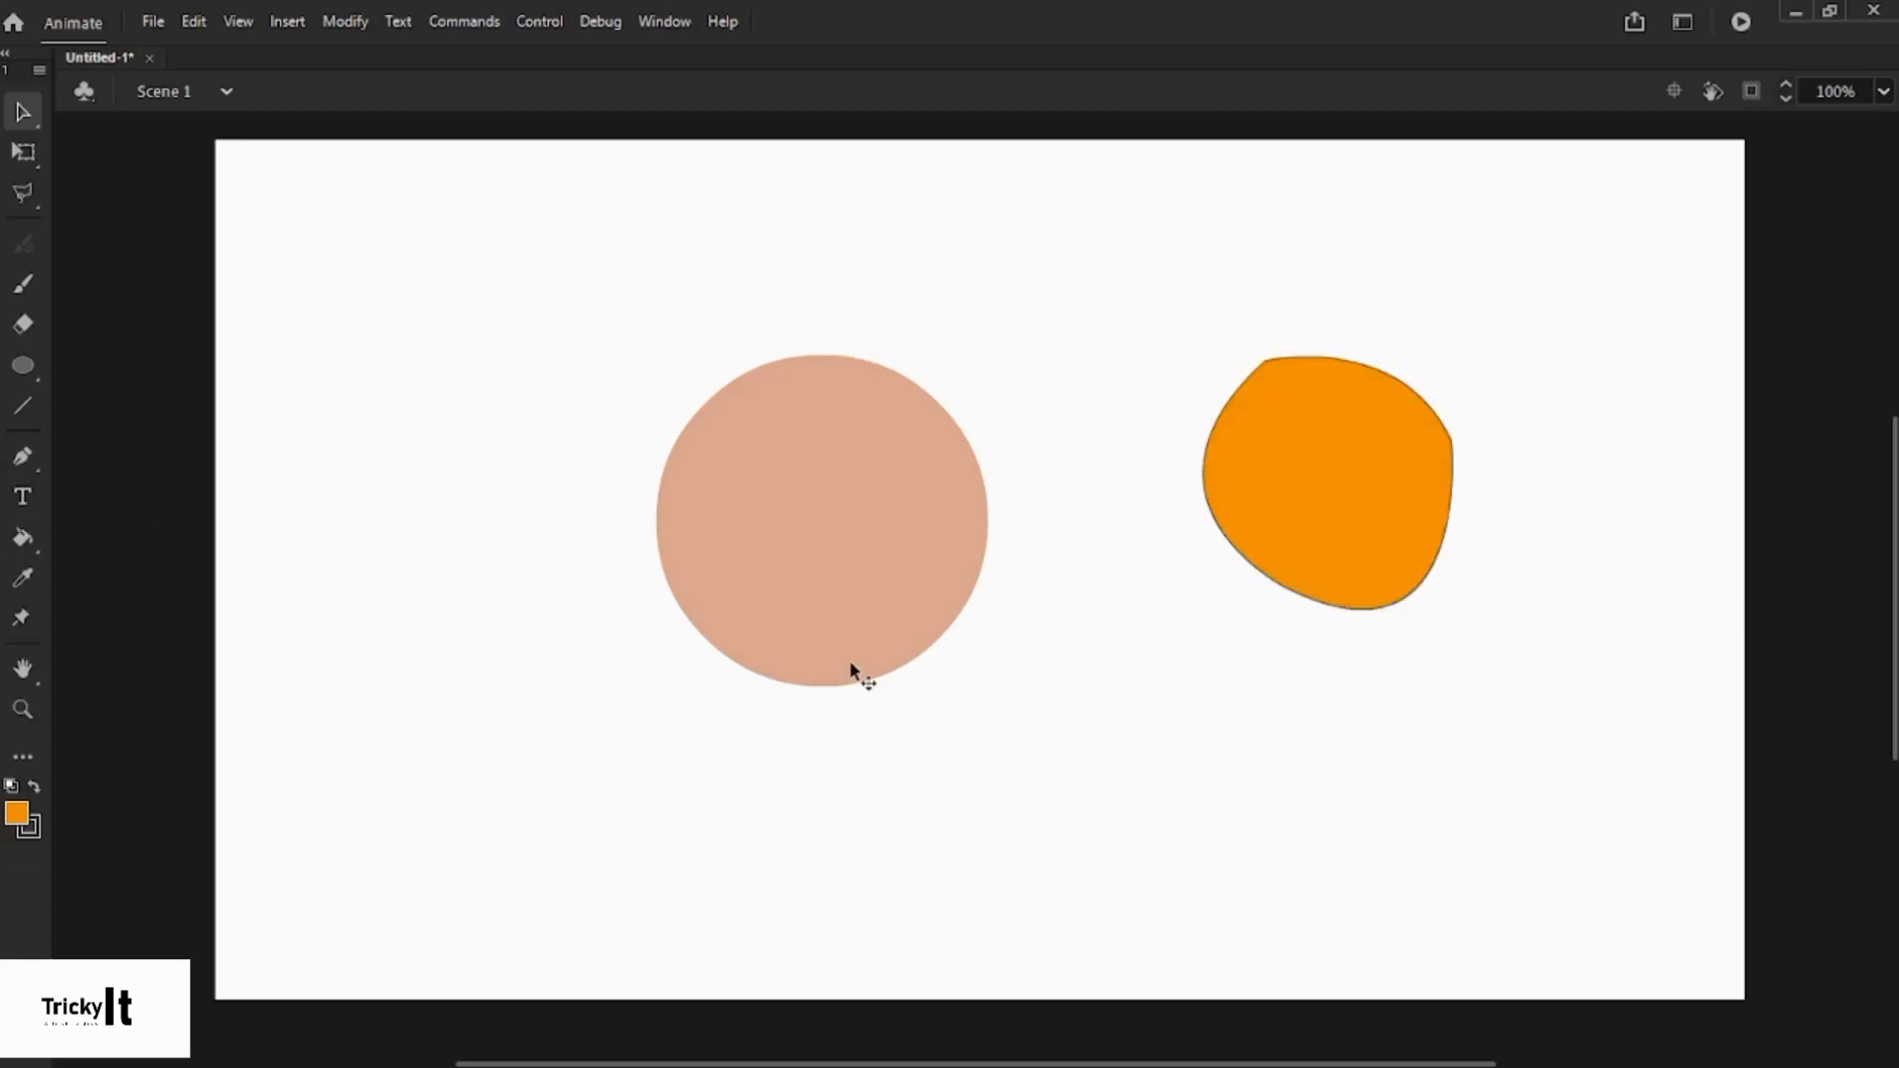
pyautogui.click(1289, 596)
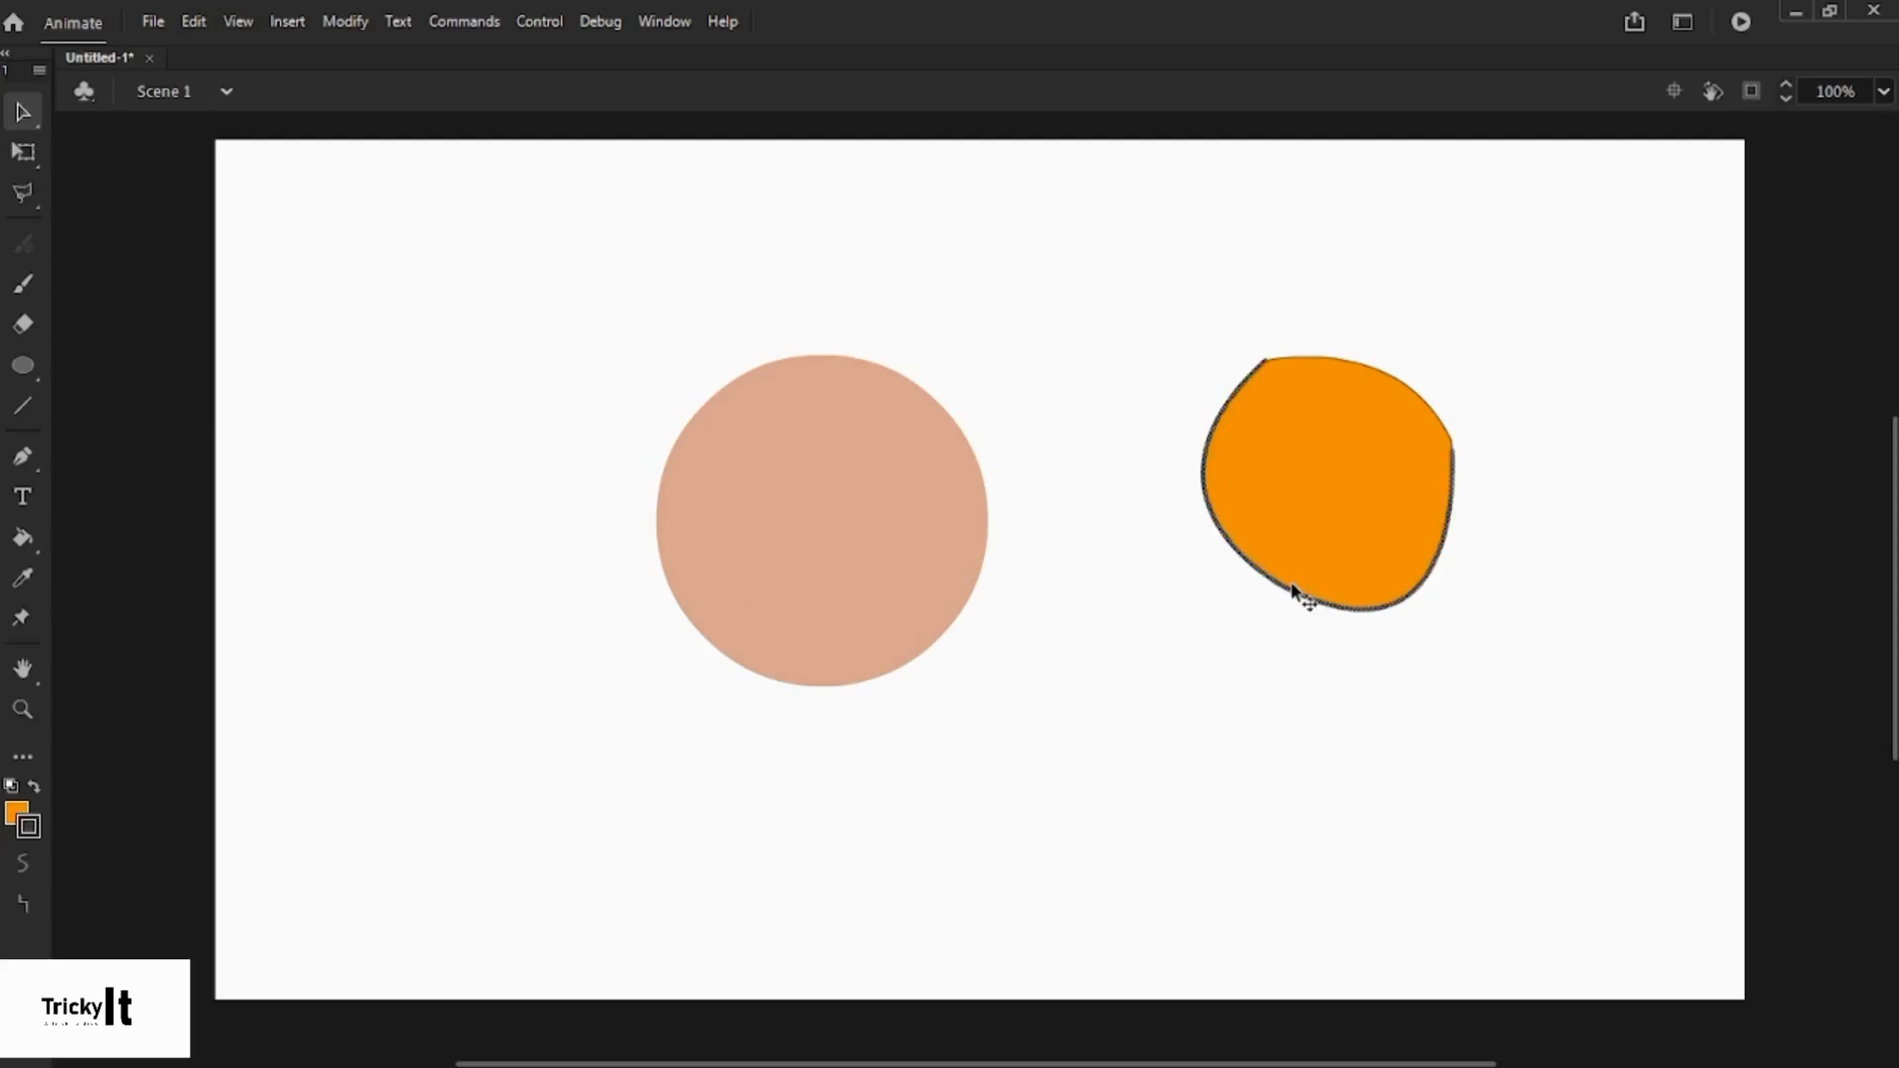
pyautogui.click(1283, 606)
pyautogui.doubleClick(1289, 593)
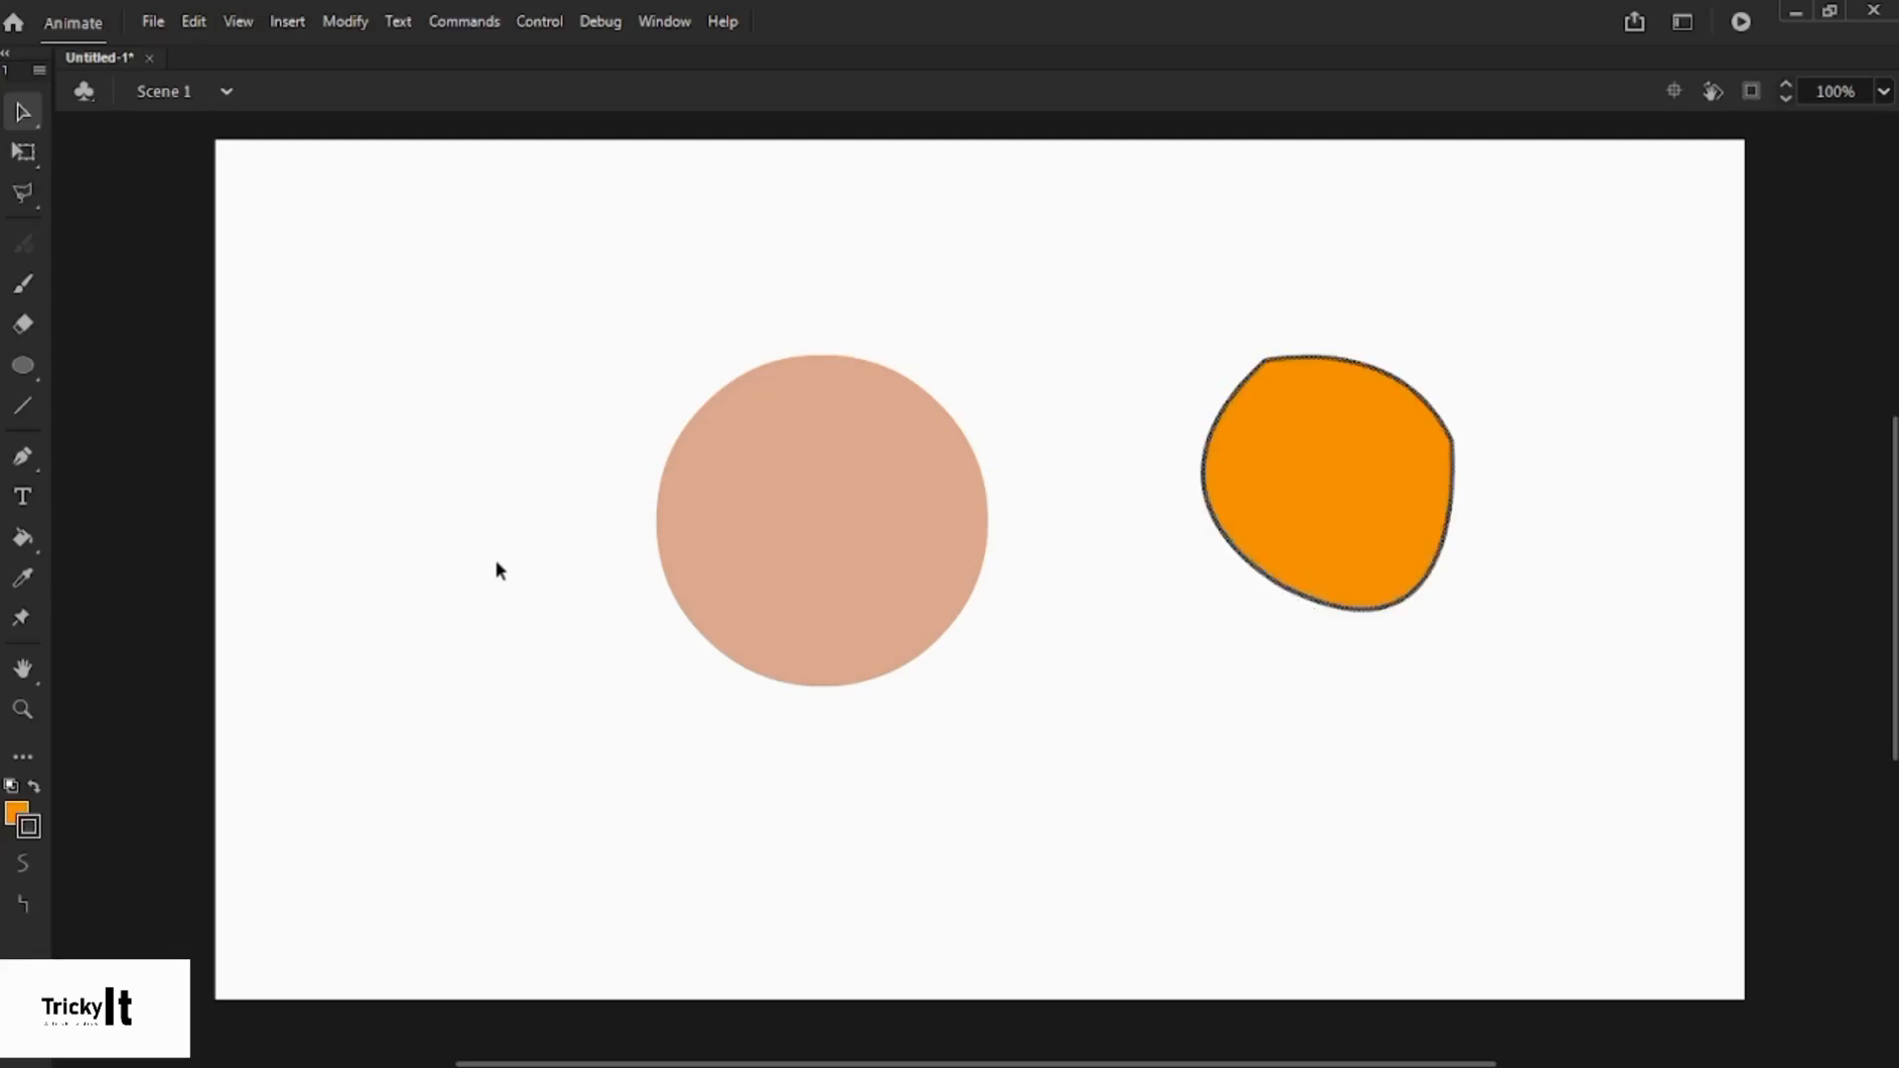
pyautogui.click(26, 831)
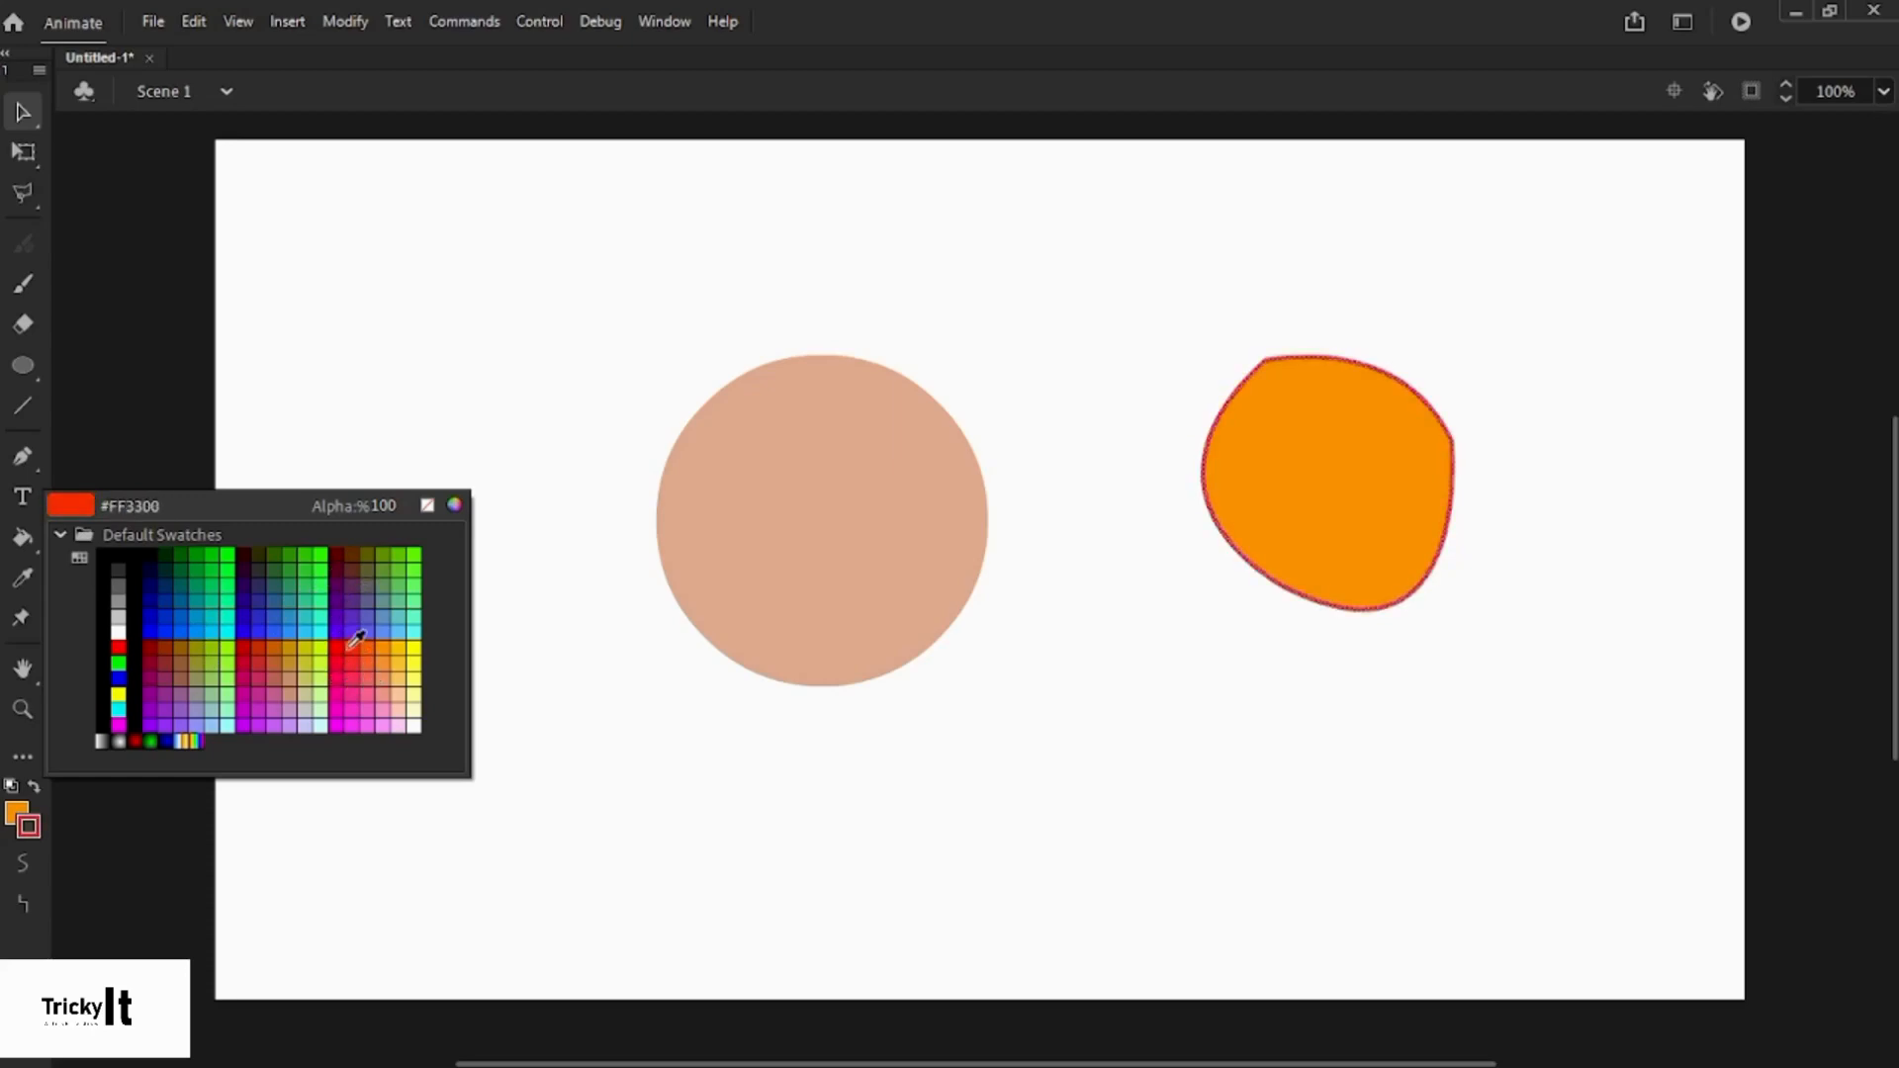
pyautogui.click(415, 549)
pyautogui.click(963, 303)
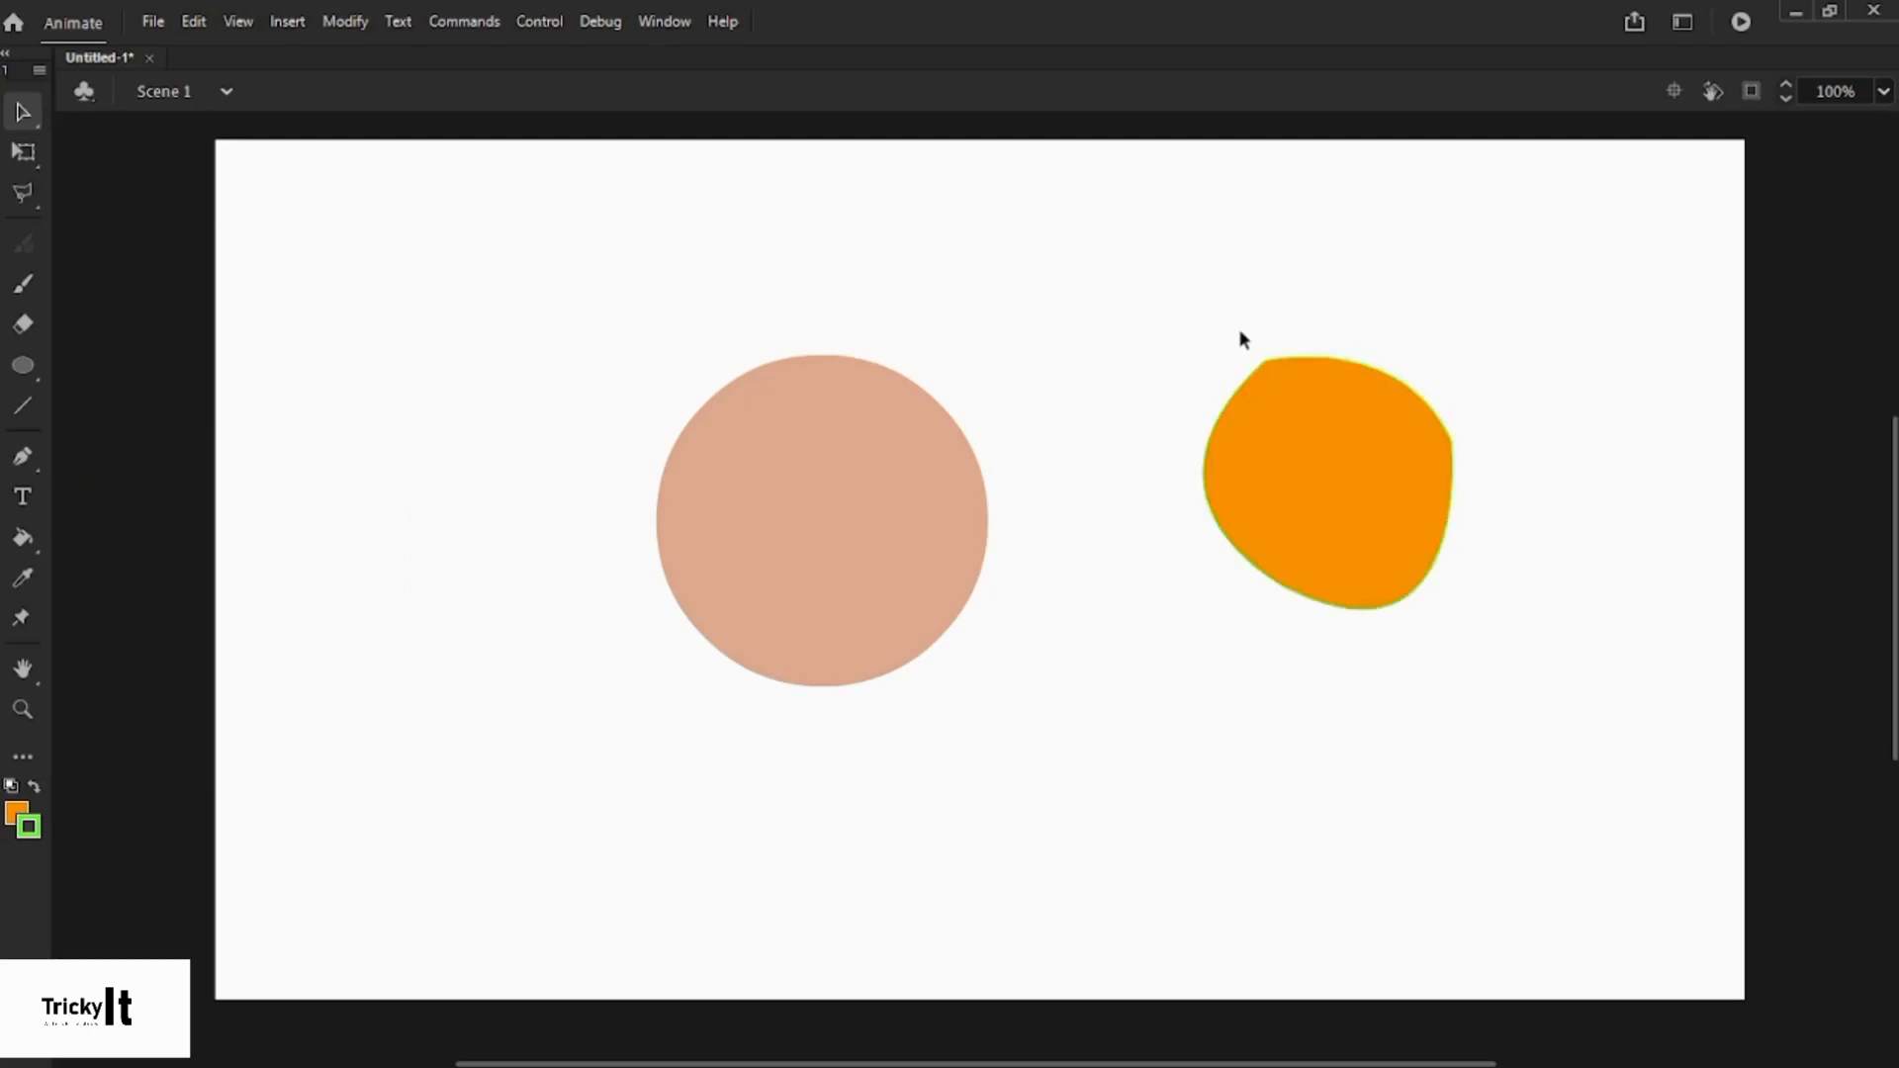
pyautogui.click(1441, 424)
pyautogui.click(1552, 537)
# - Select the left circle and eyedropper the blob's orange onto its fill
pyautogui.click(26, 582)
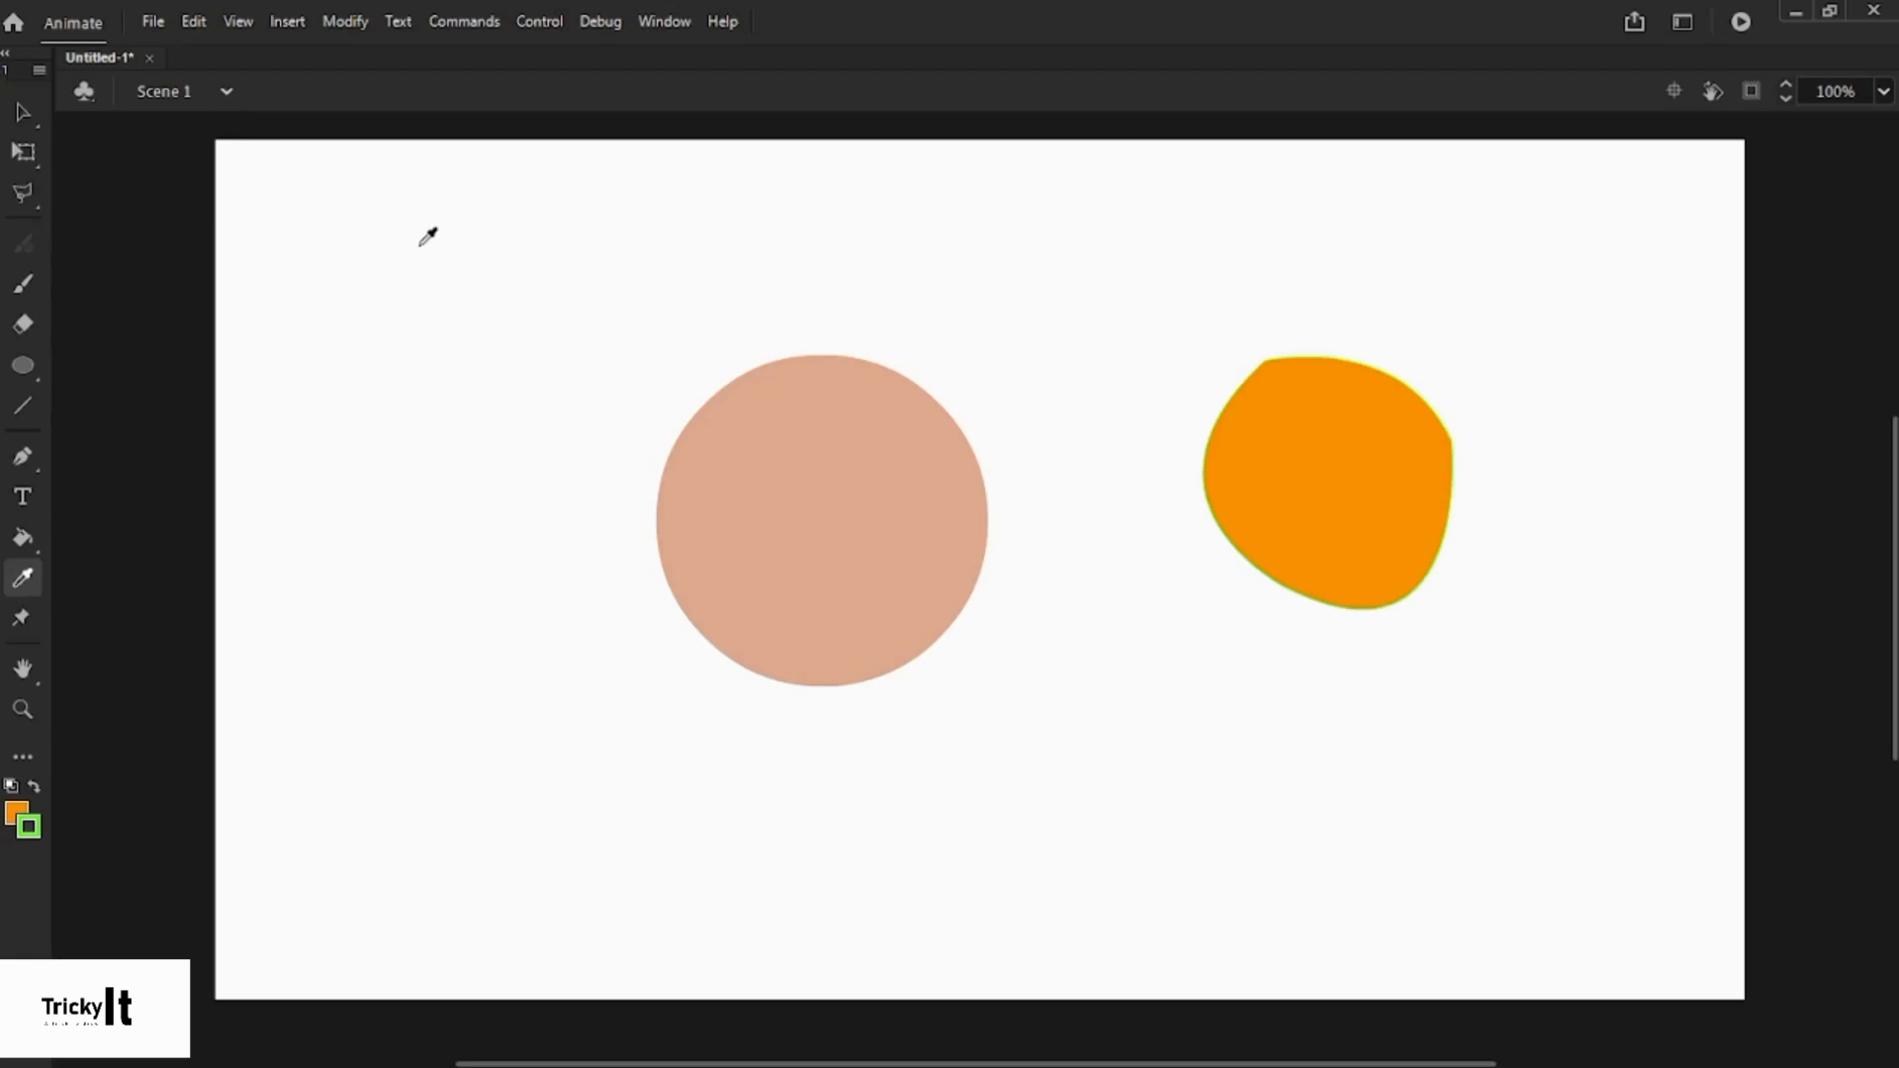
pyautogui.click(23, 112)
pyautogui.click(929, 550)
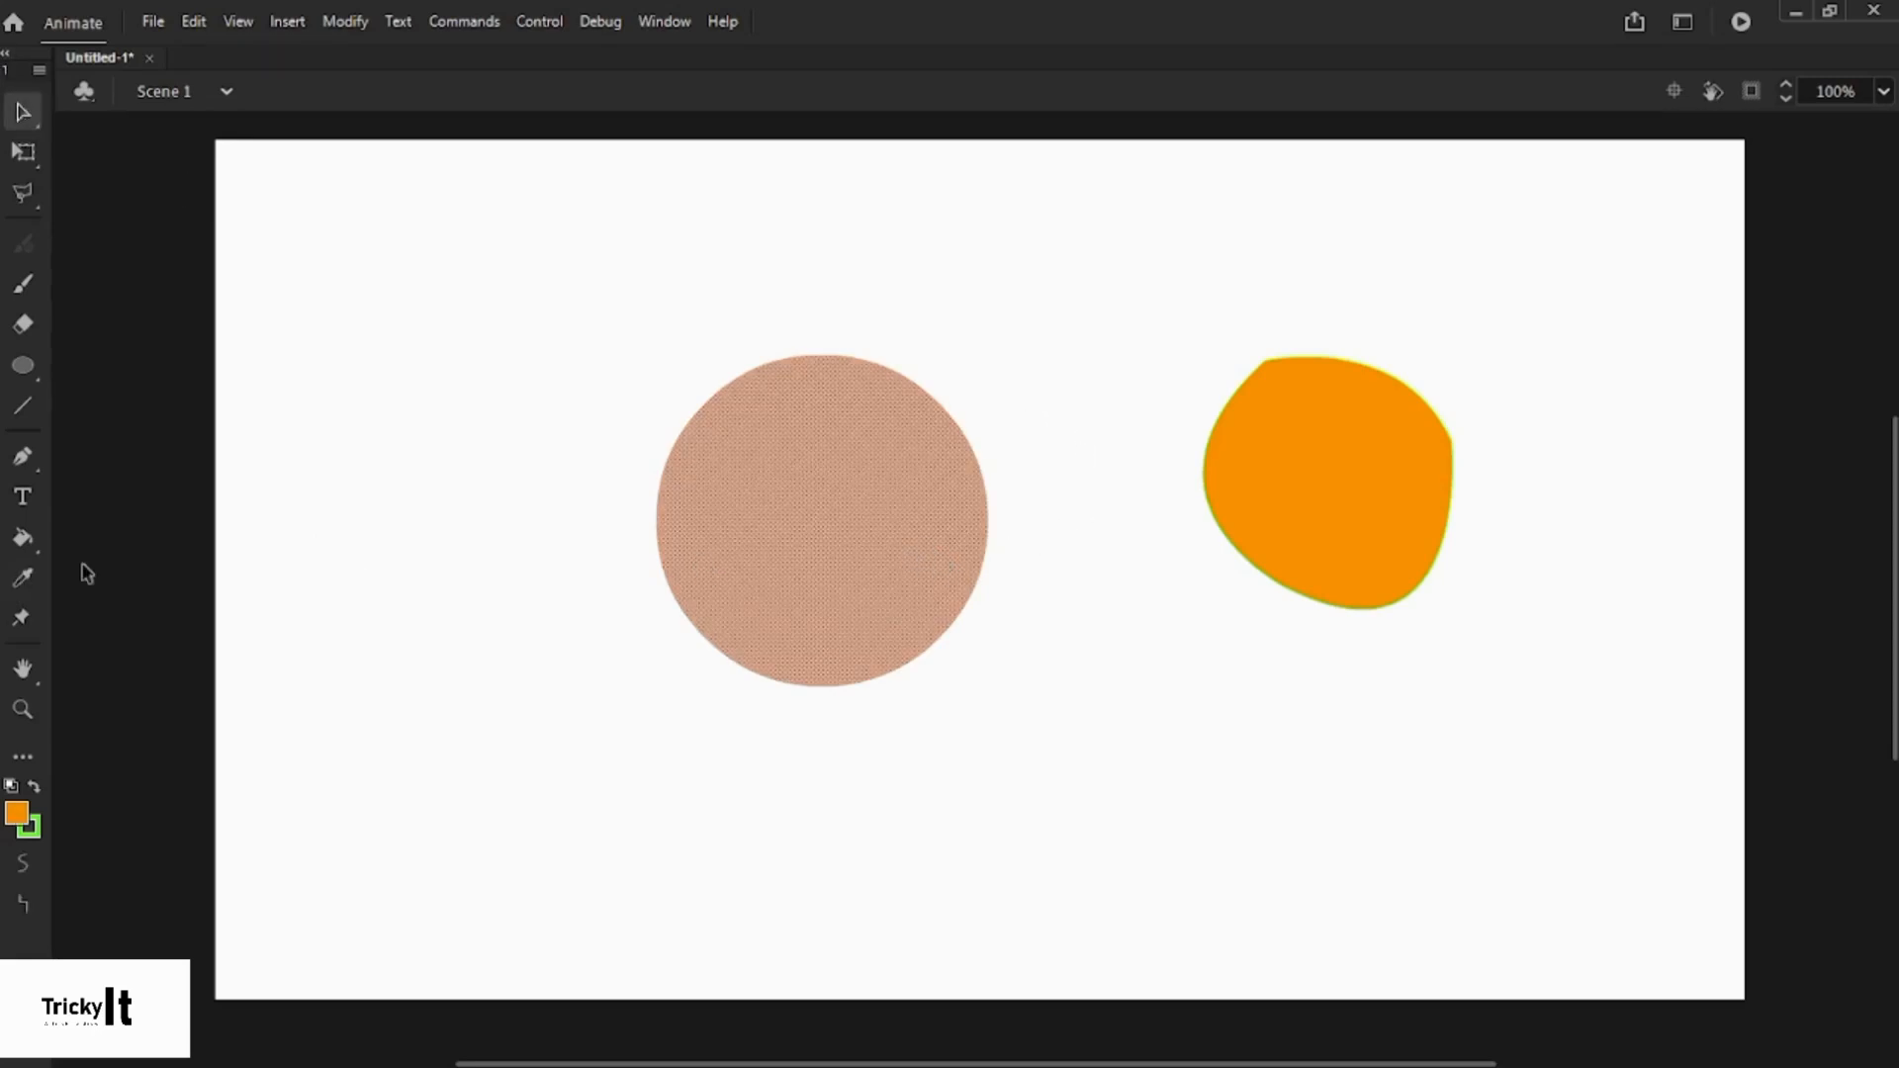
pyautogui.click(22, 581)
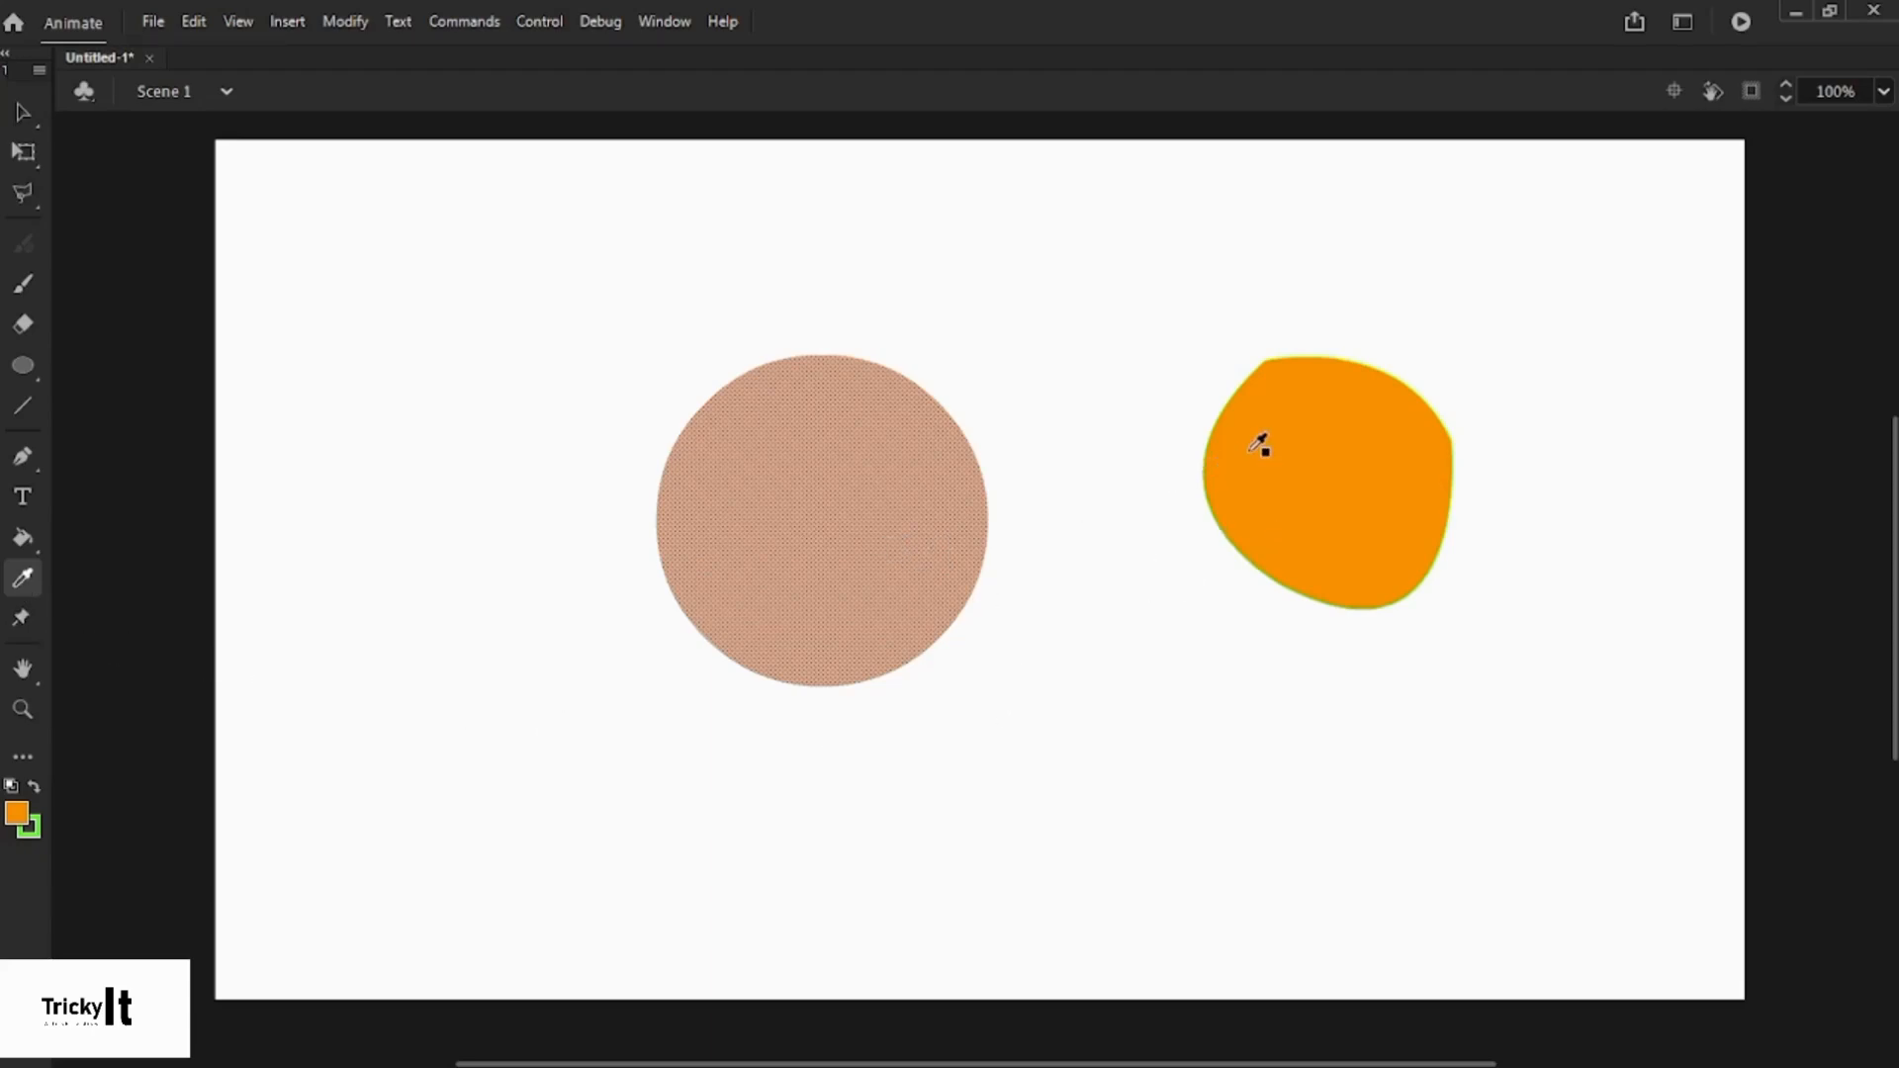
pyautogui.click(17, 813)
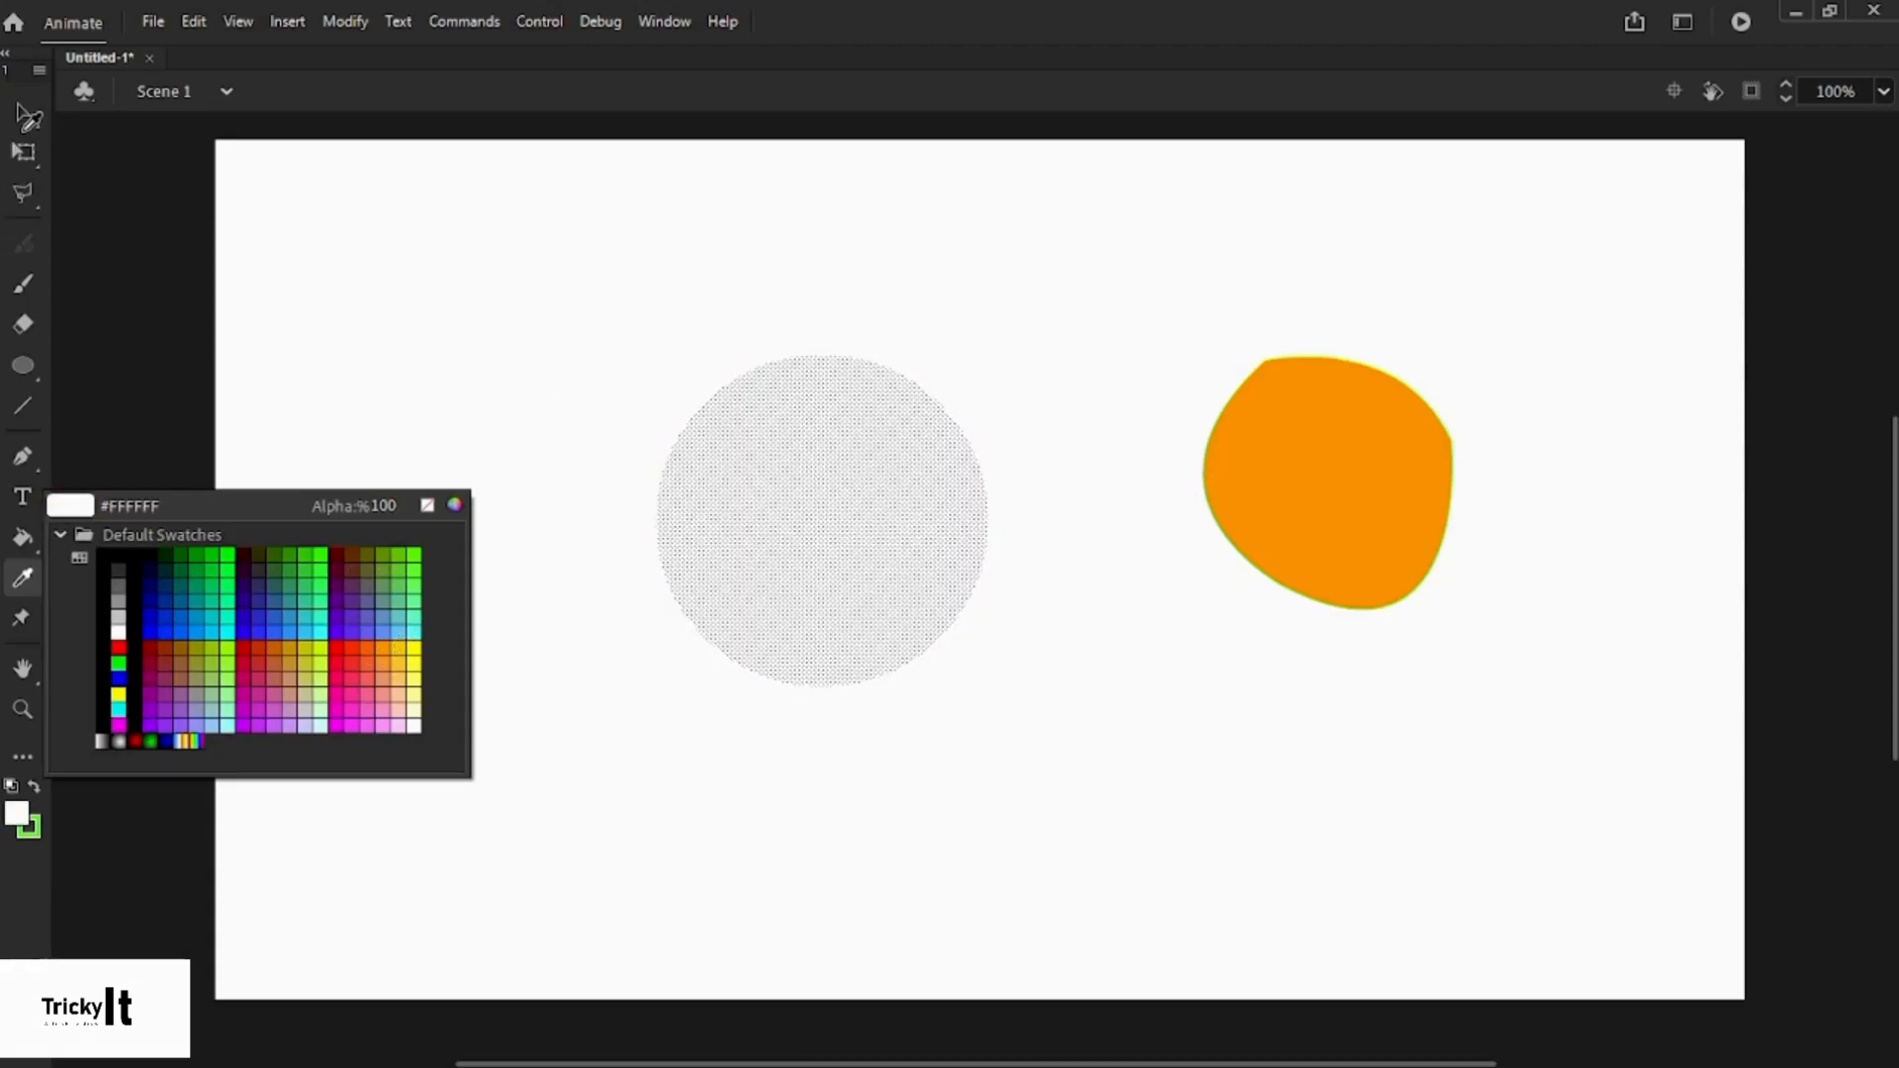
pyautogui.click(72, 129)
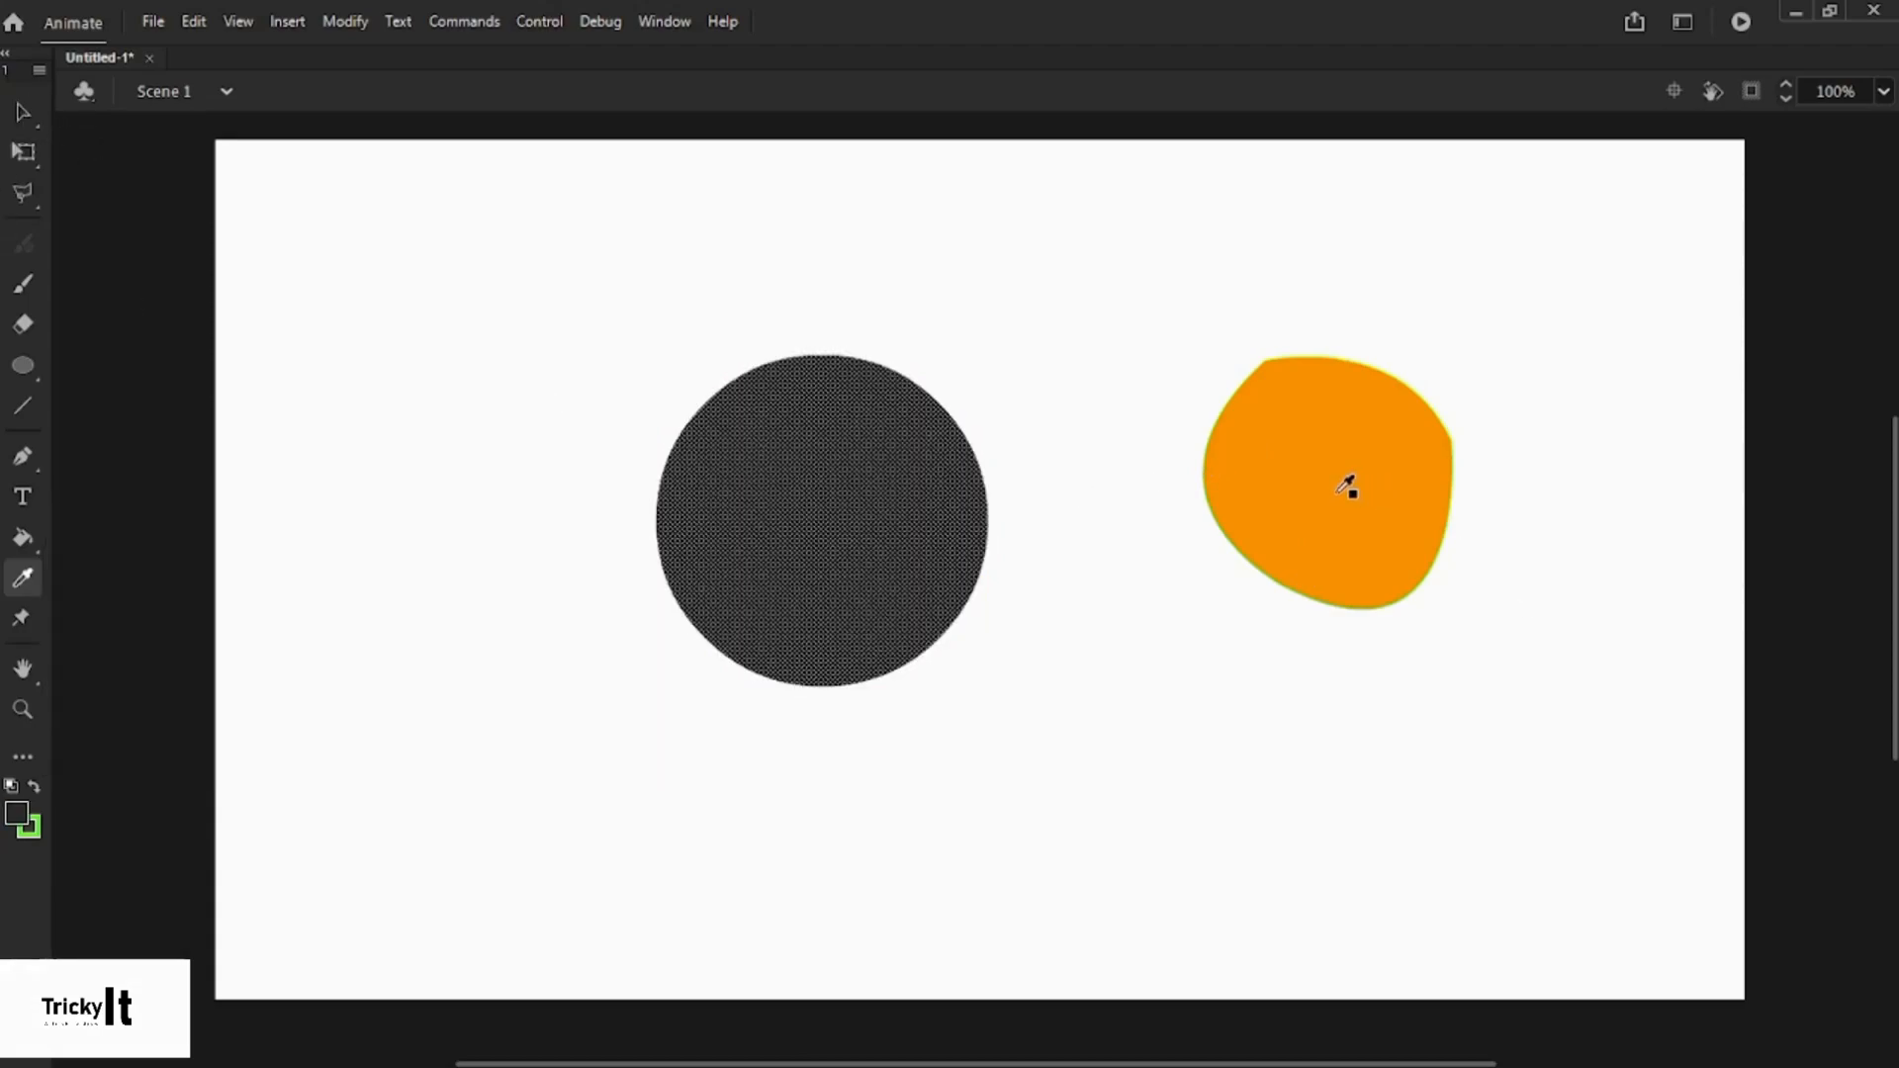
pyautogui.click(1346, 486)
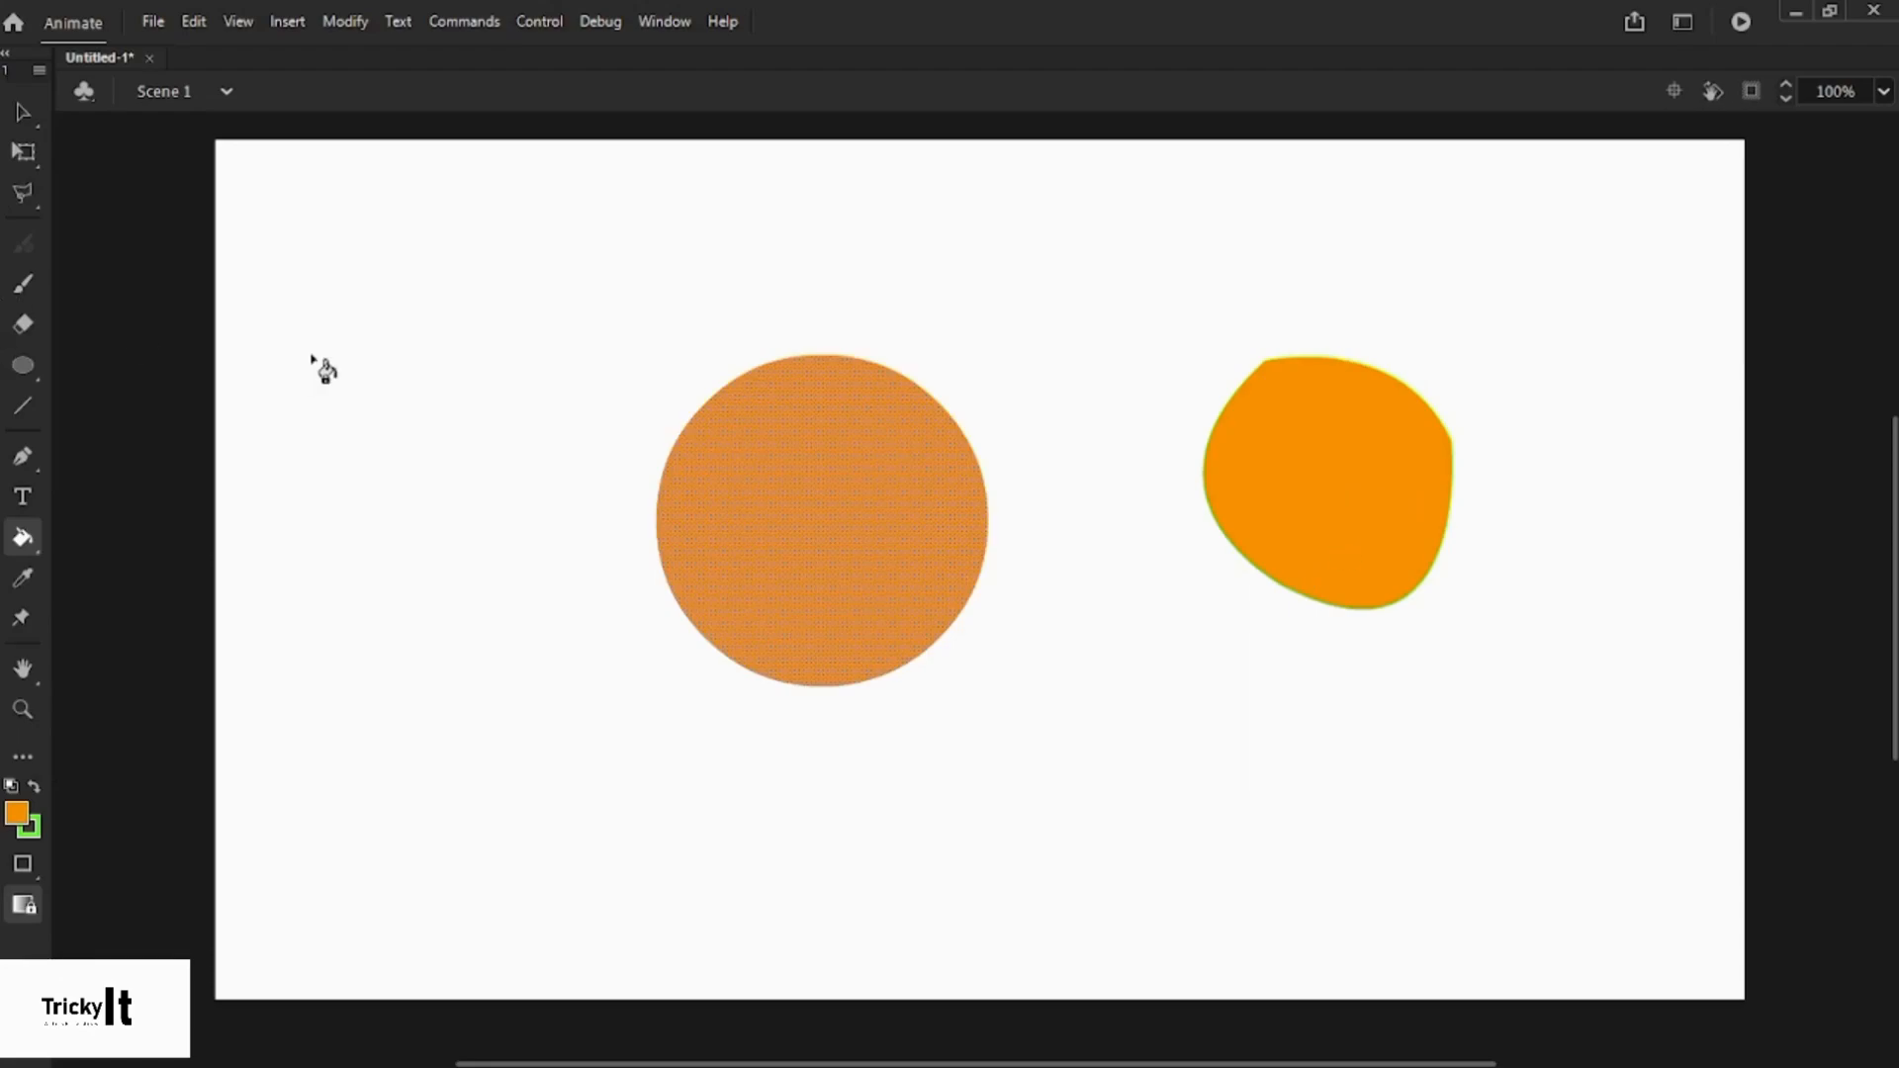
pyautogui.click(22, 112)
pyautogui.click(959, 619)
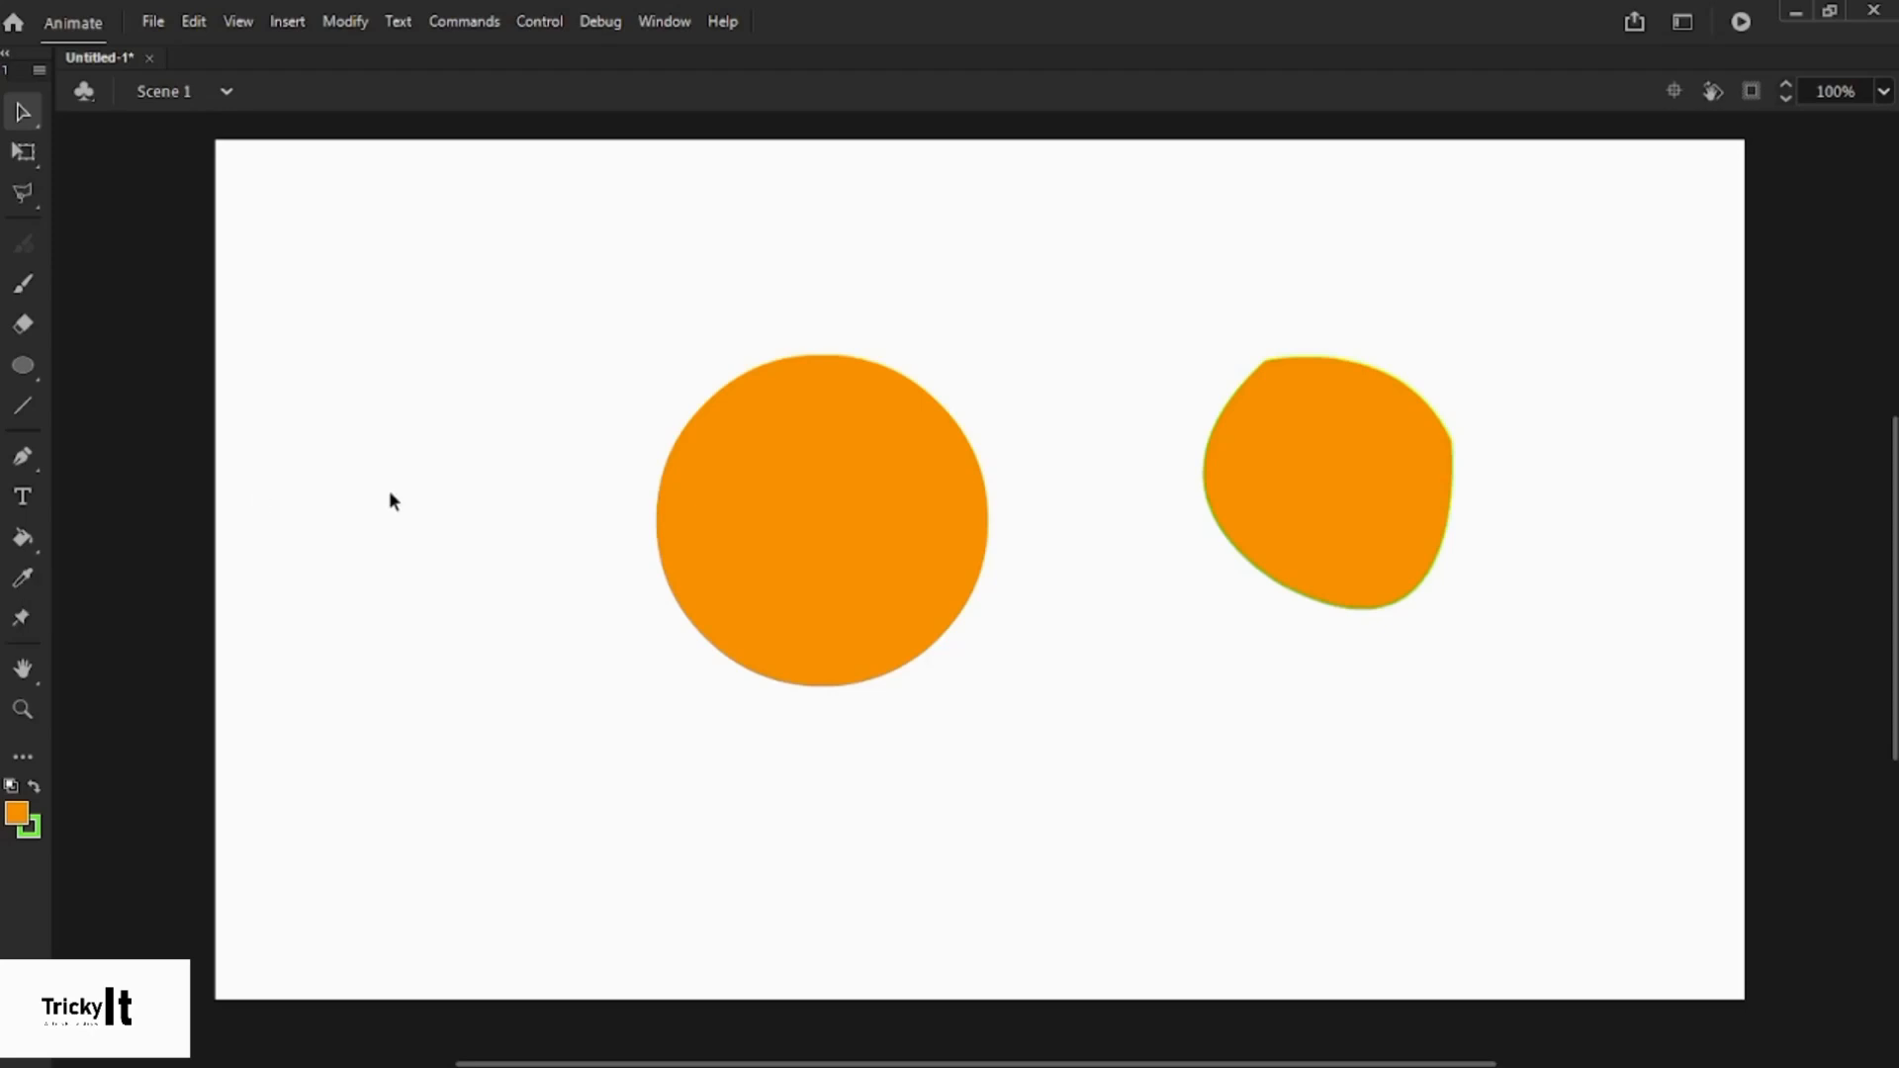
pyautogui.click(30, 678)
pyautogui.moveTo(501, 598); pyautogui.dragTo(462, 609)
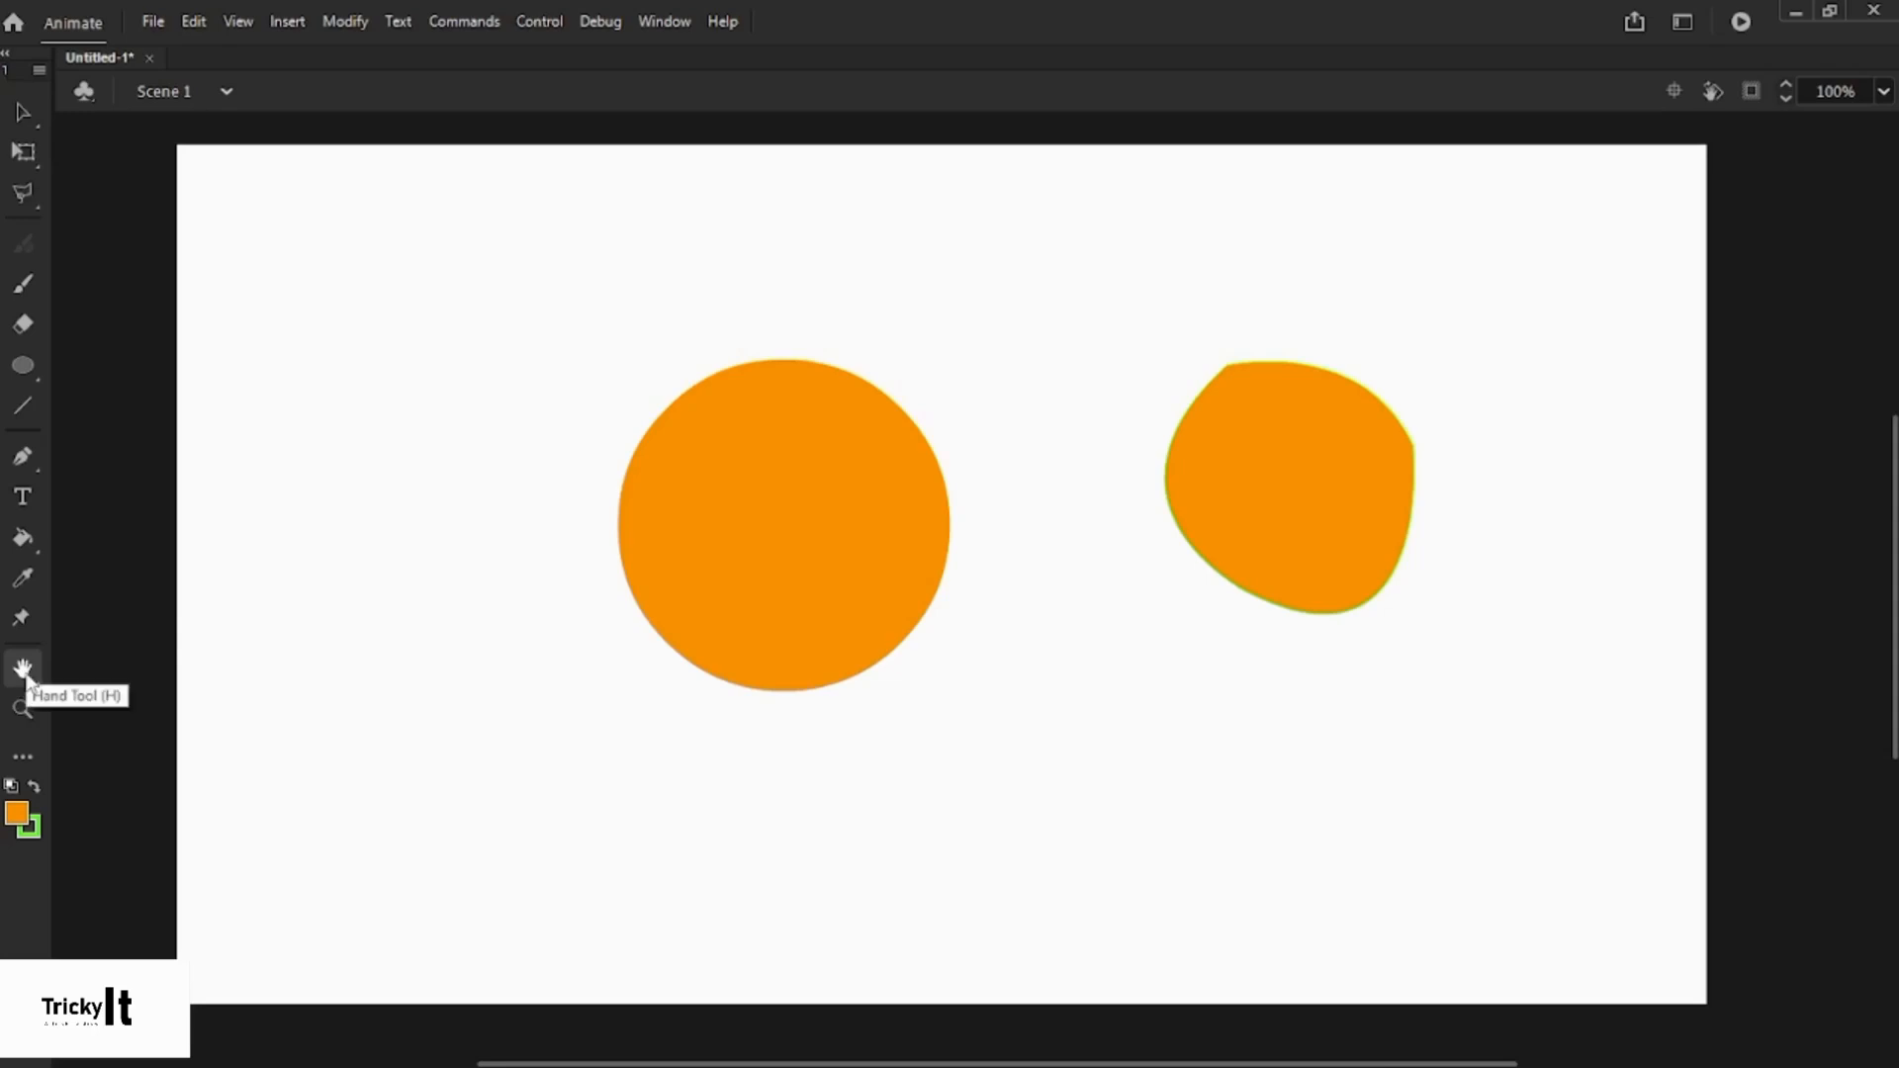
pyautogui.click(24, 710)
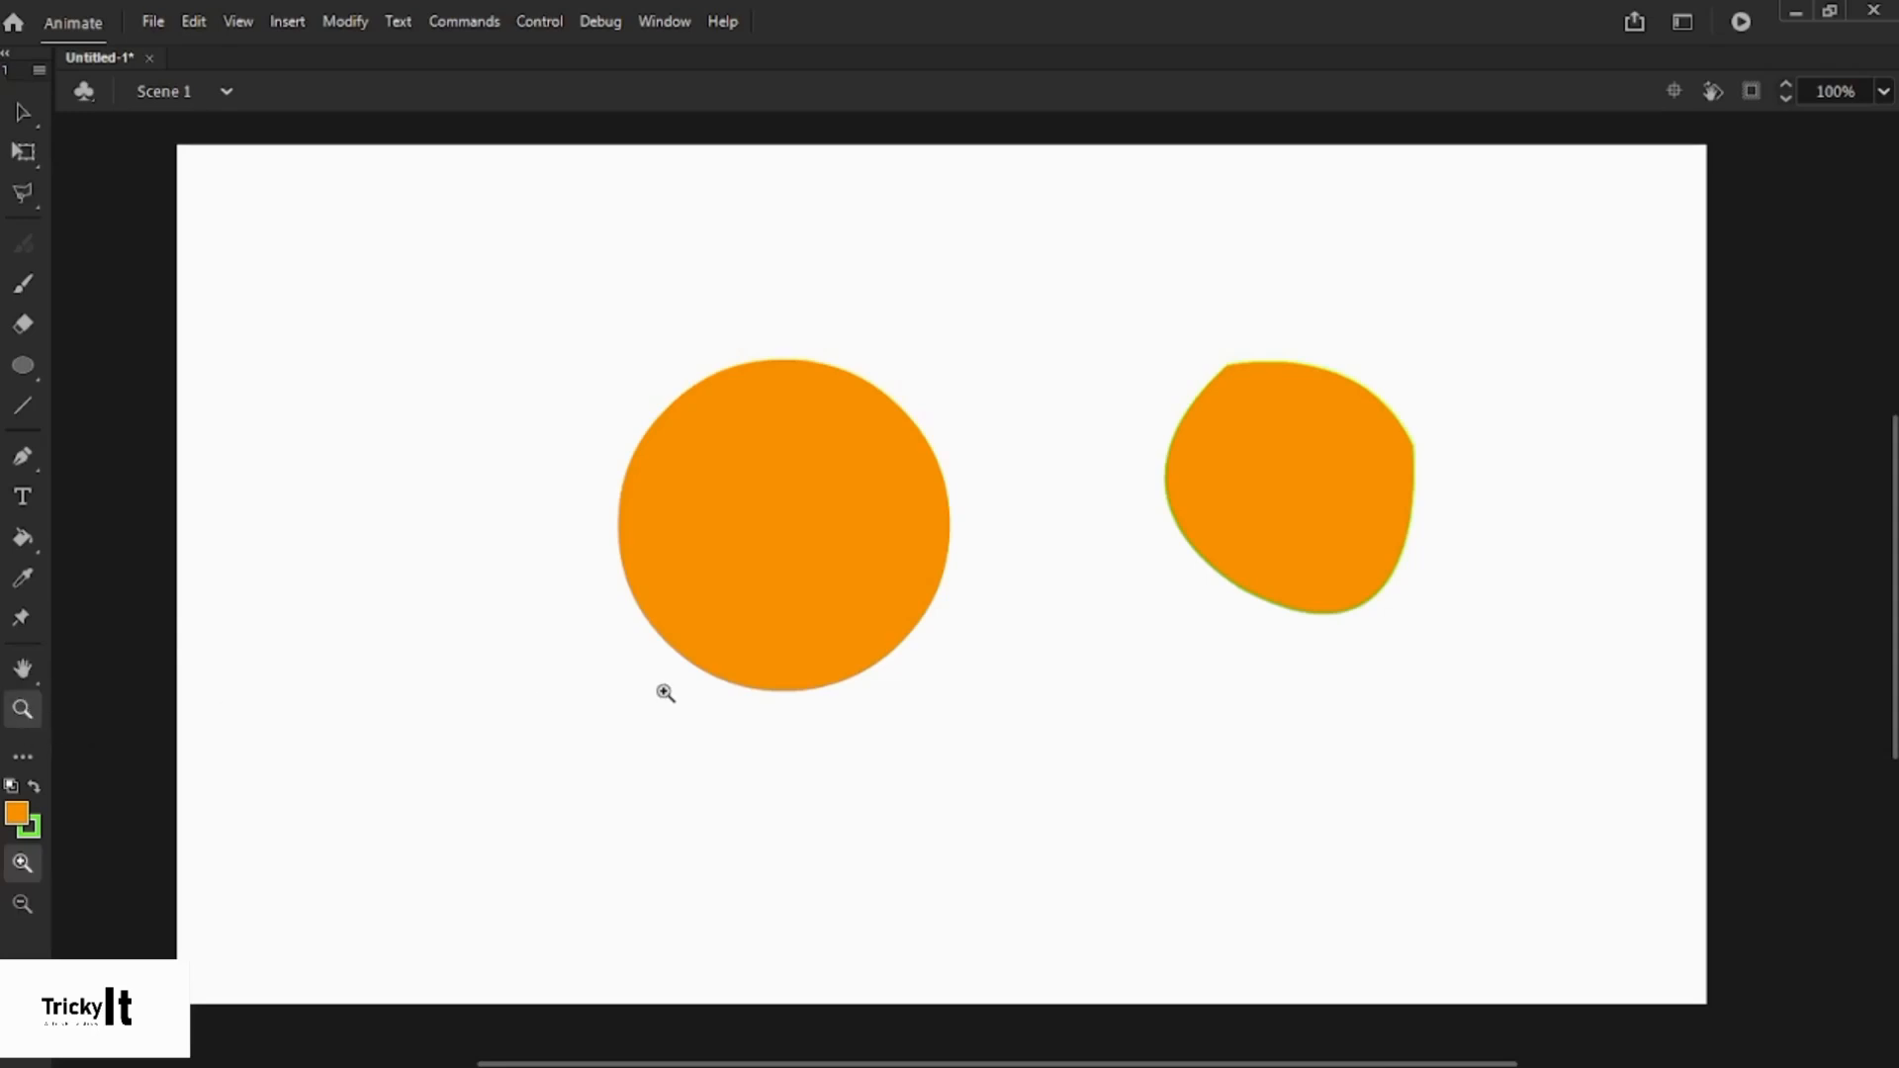
pyautogui.click(924, 665)
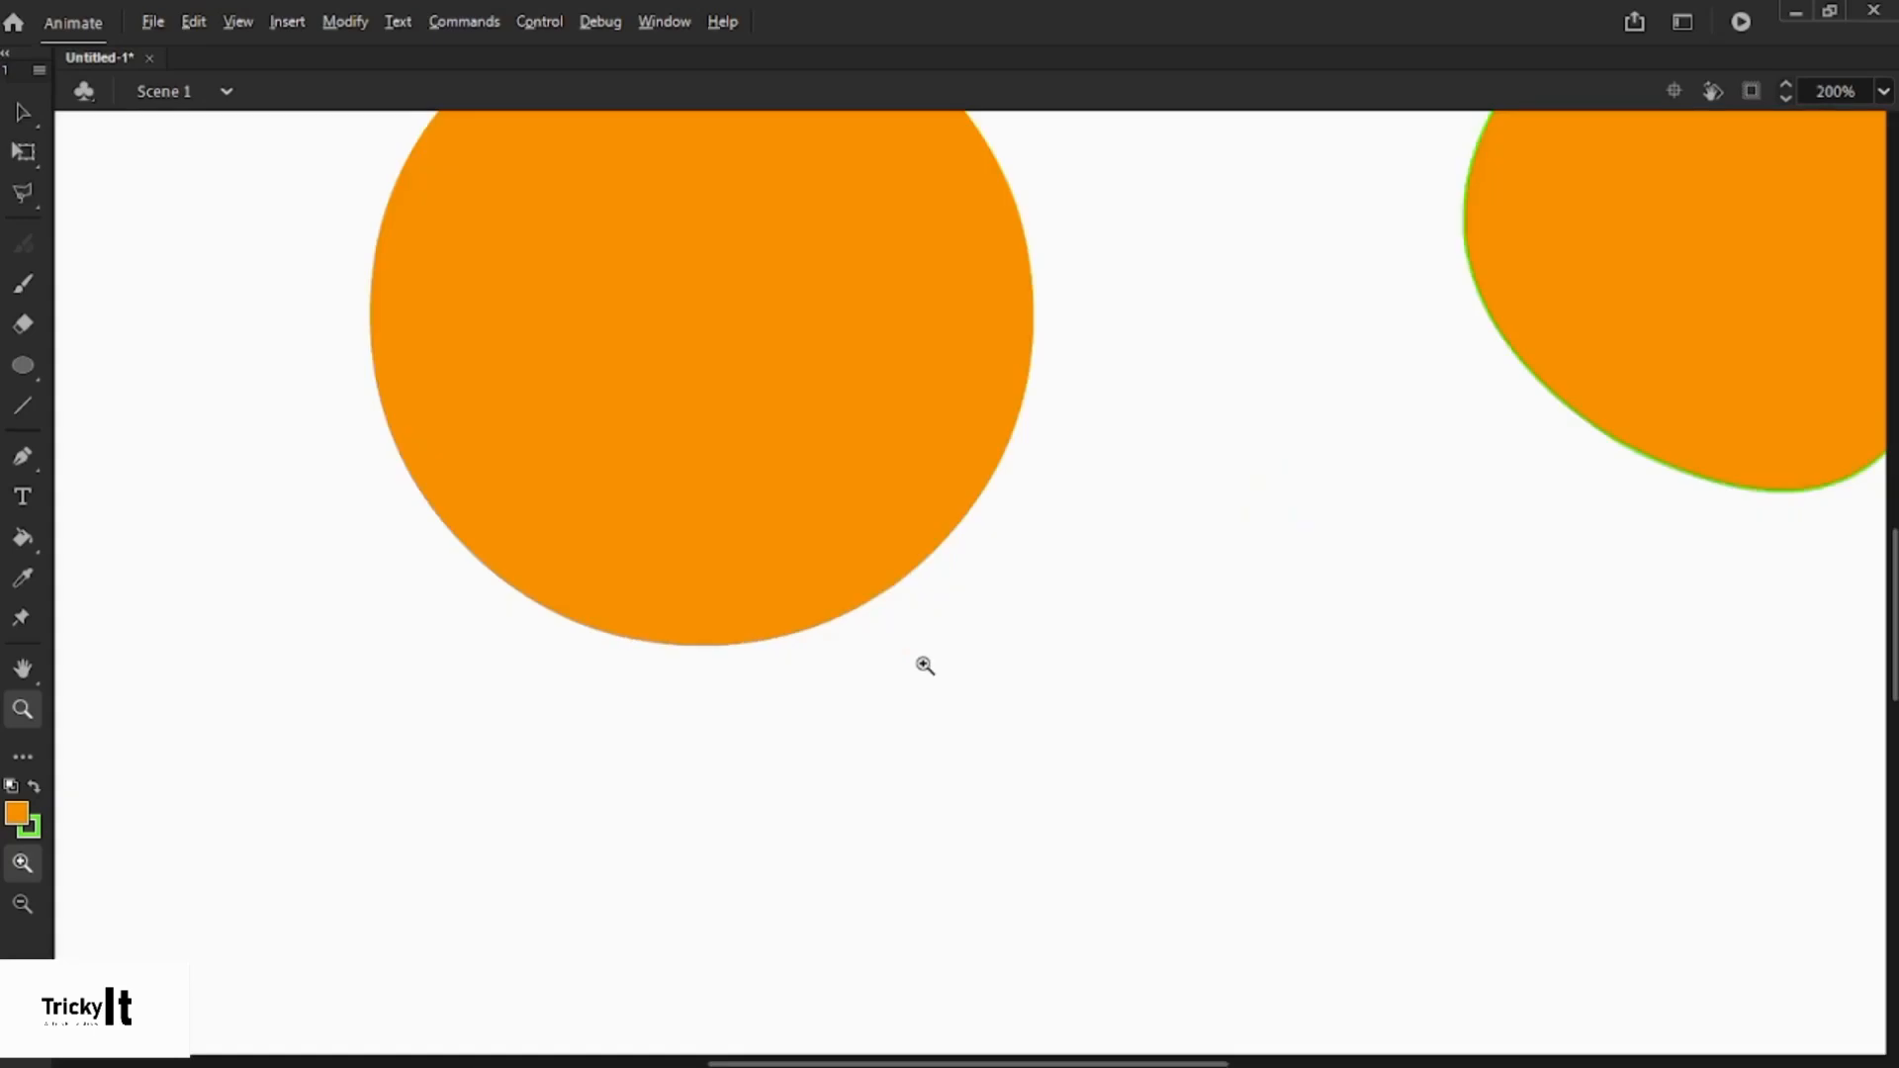
pyautogui.keyDown('alt'); pyautogui.click(925, 666); pyautogui.keyUp('alt')
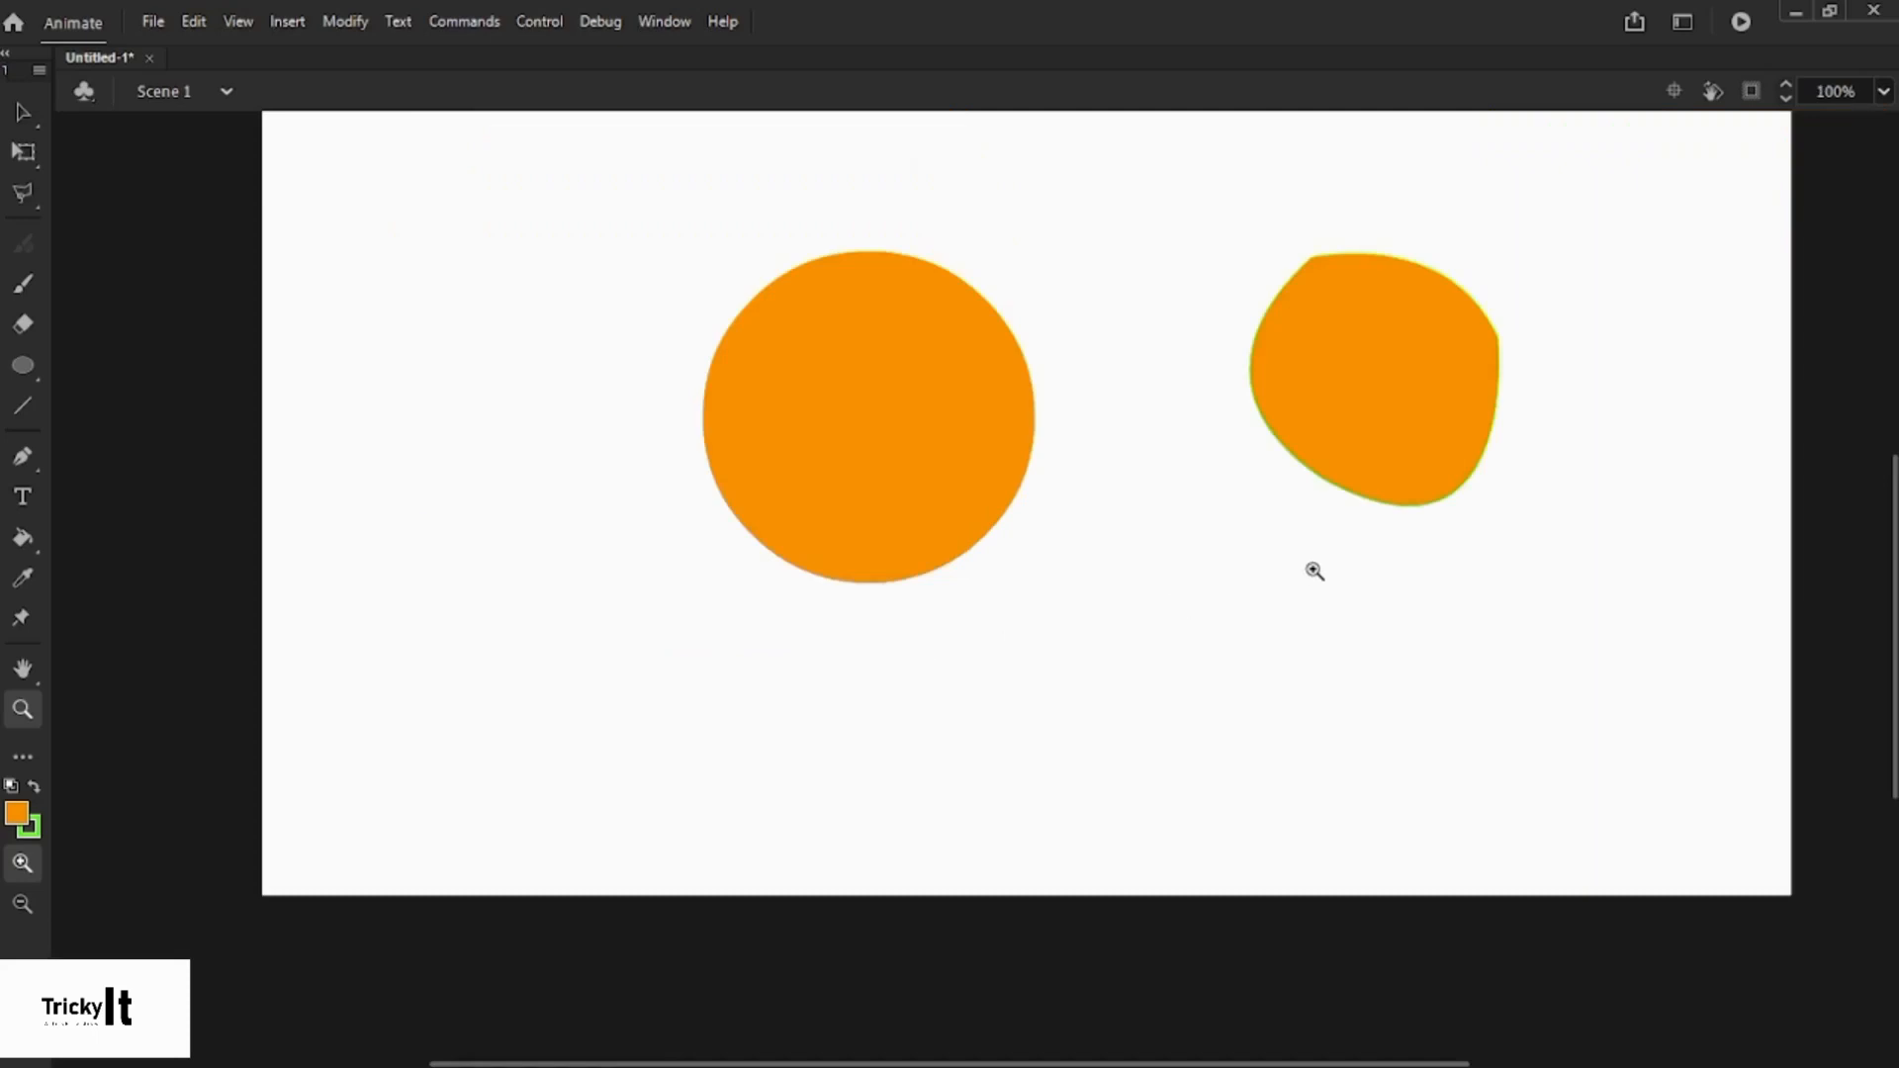
pyautogui.moveTo(1893, 626); pyautogui.dragTo(1893, 577)
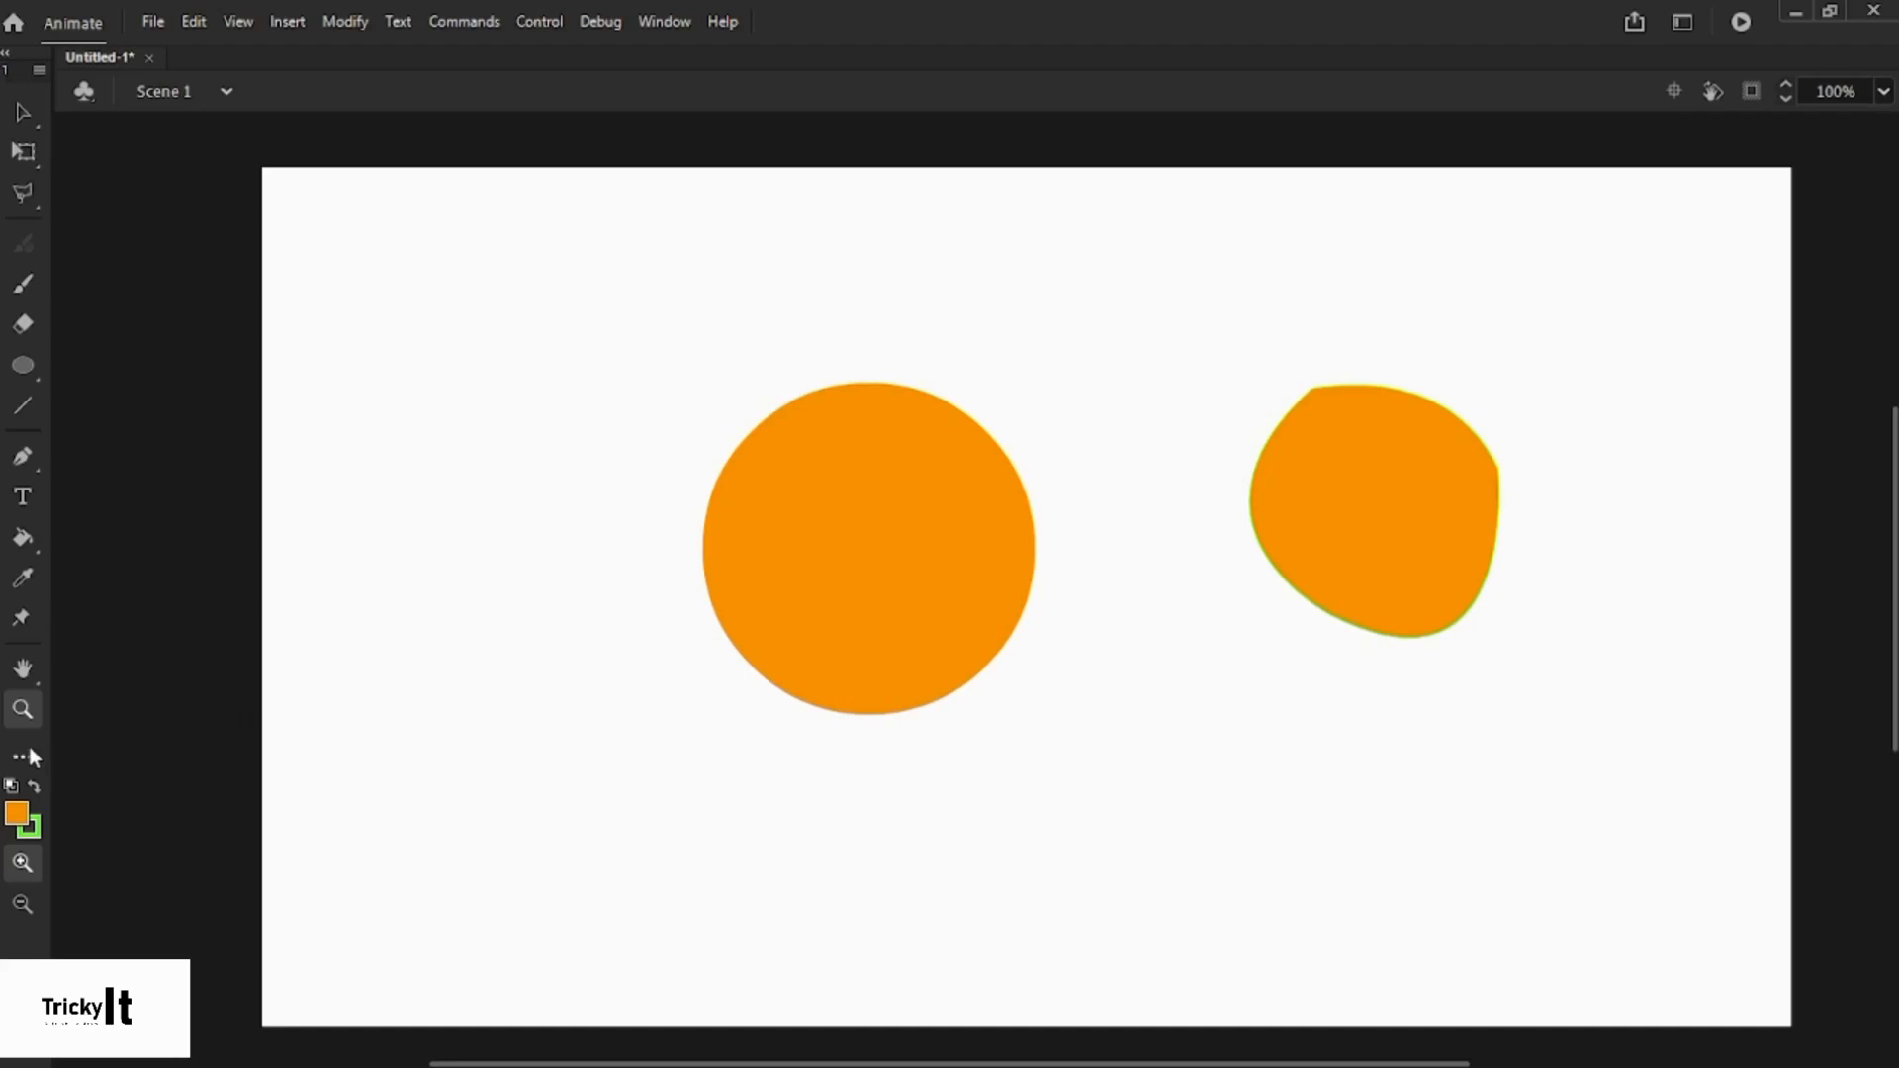
# - Add a text label with a person's name on one line above the left orange circle
pyautogui.click(23, 499)
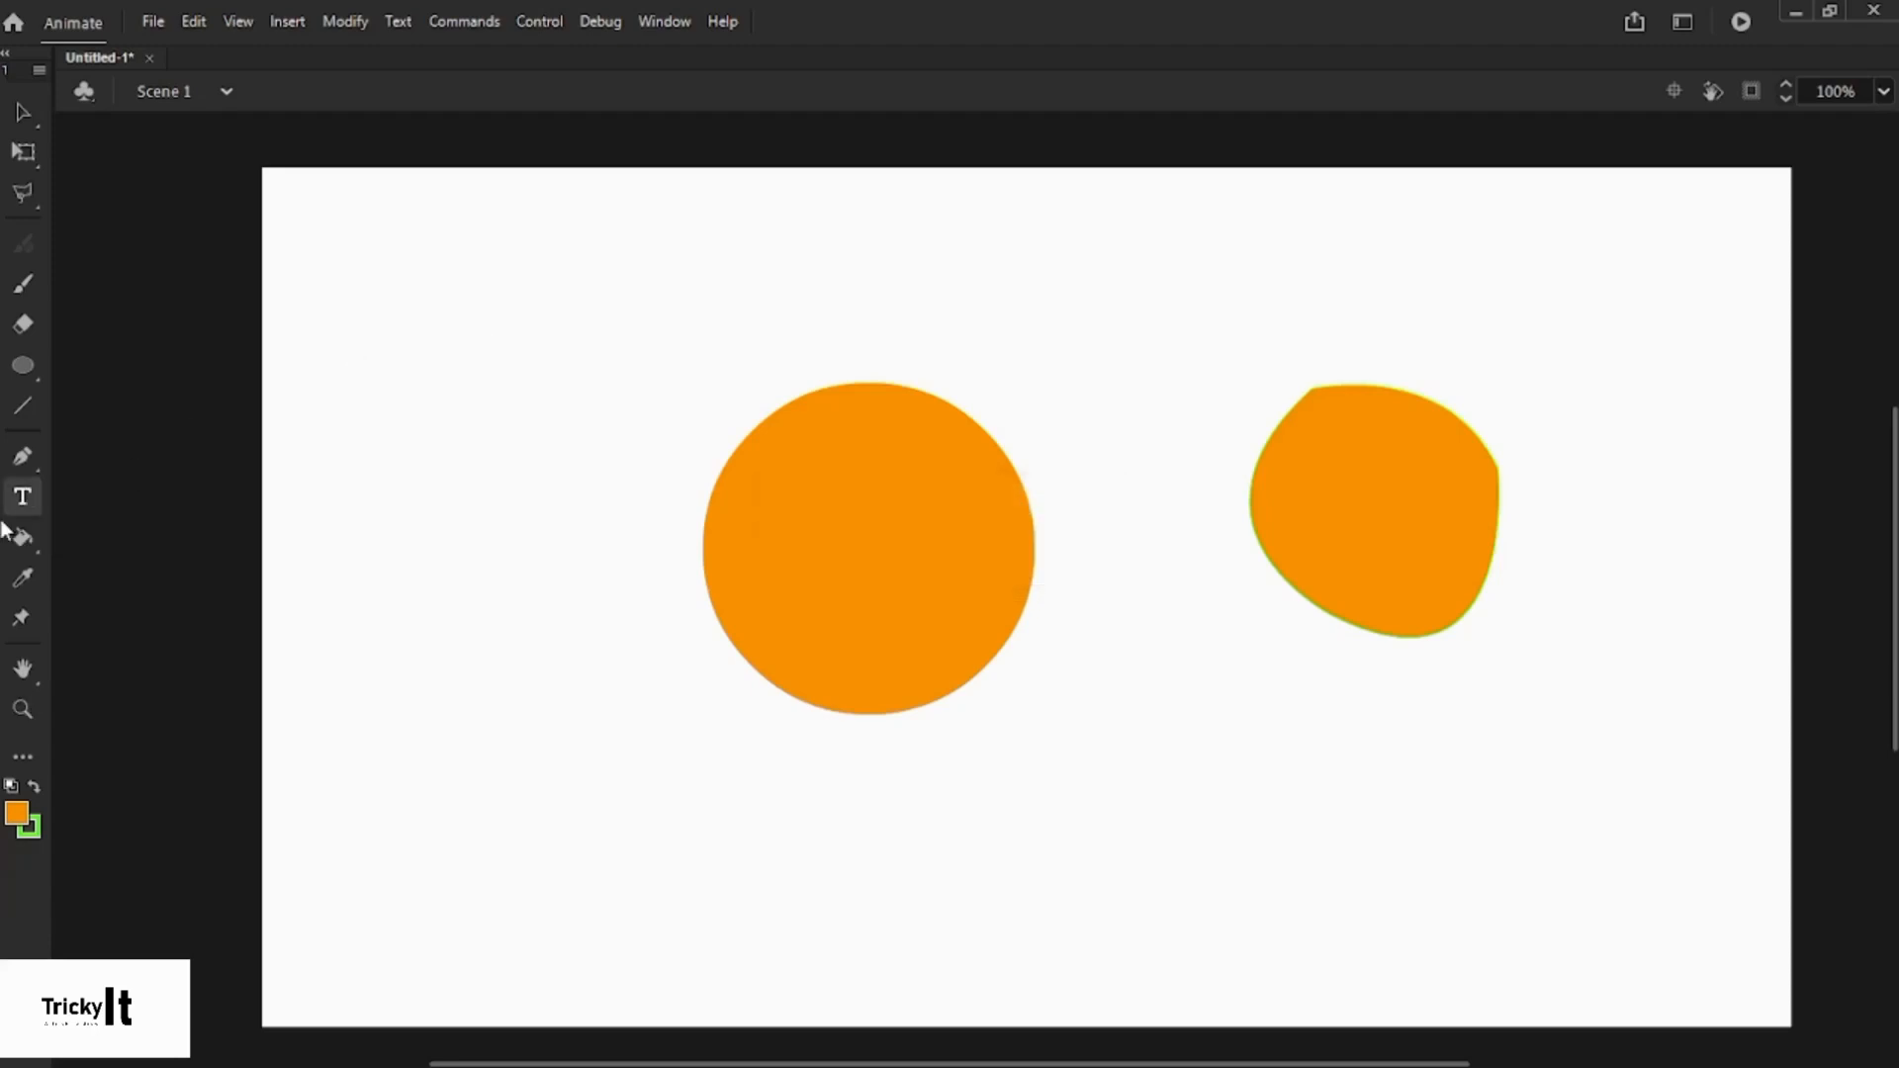
pyautogui.moveTo(535, 267); pyautogui.dragTo(659, 204)
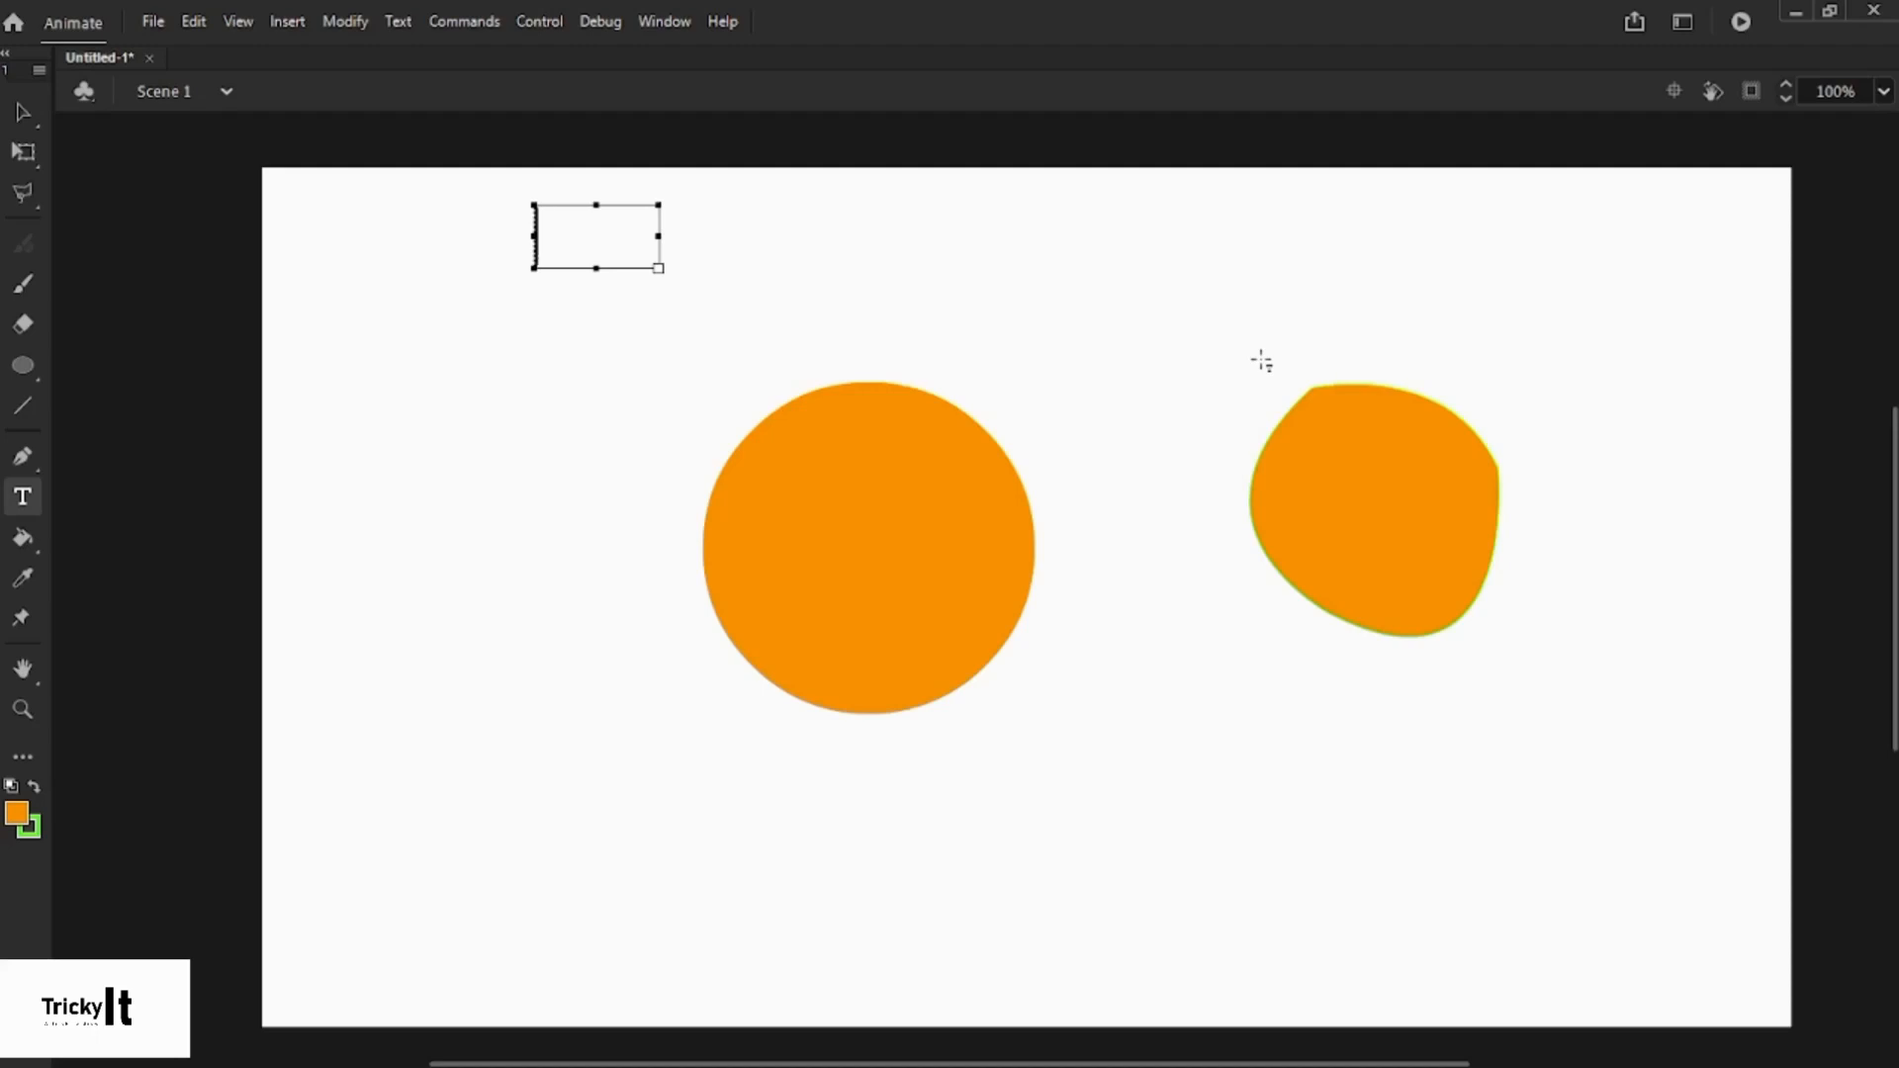
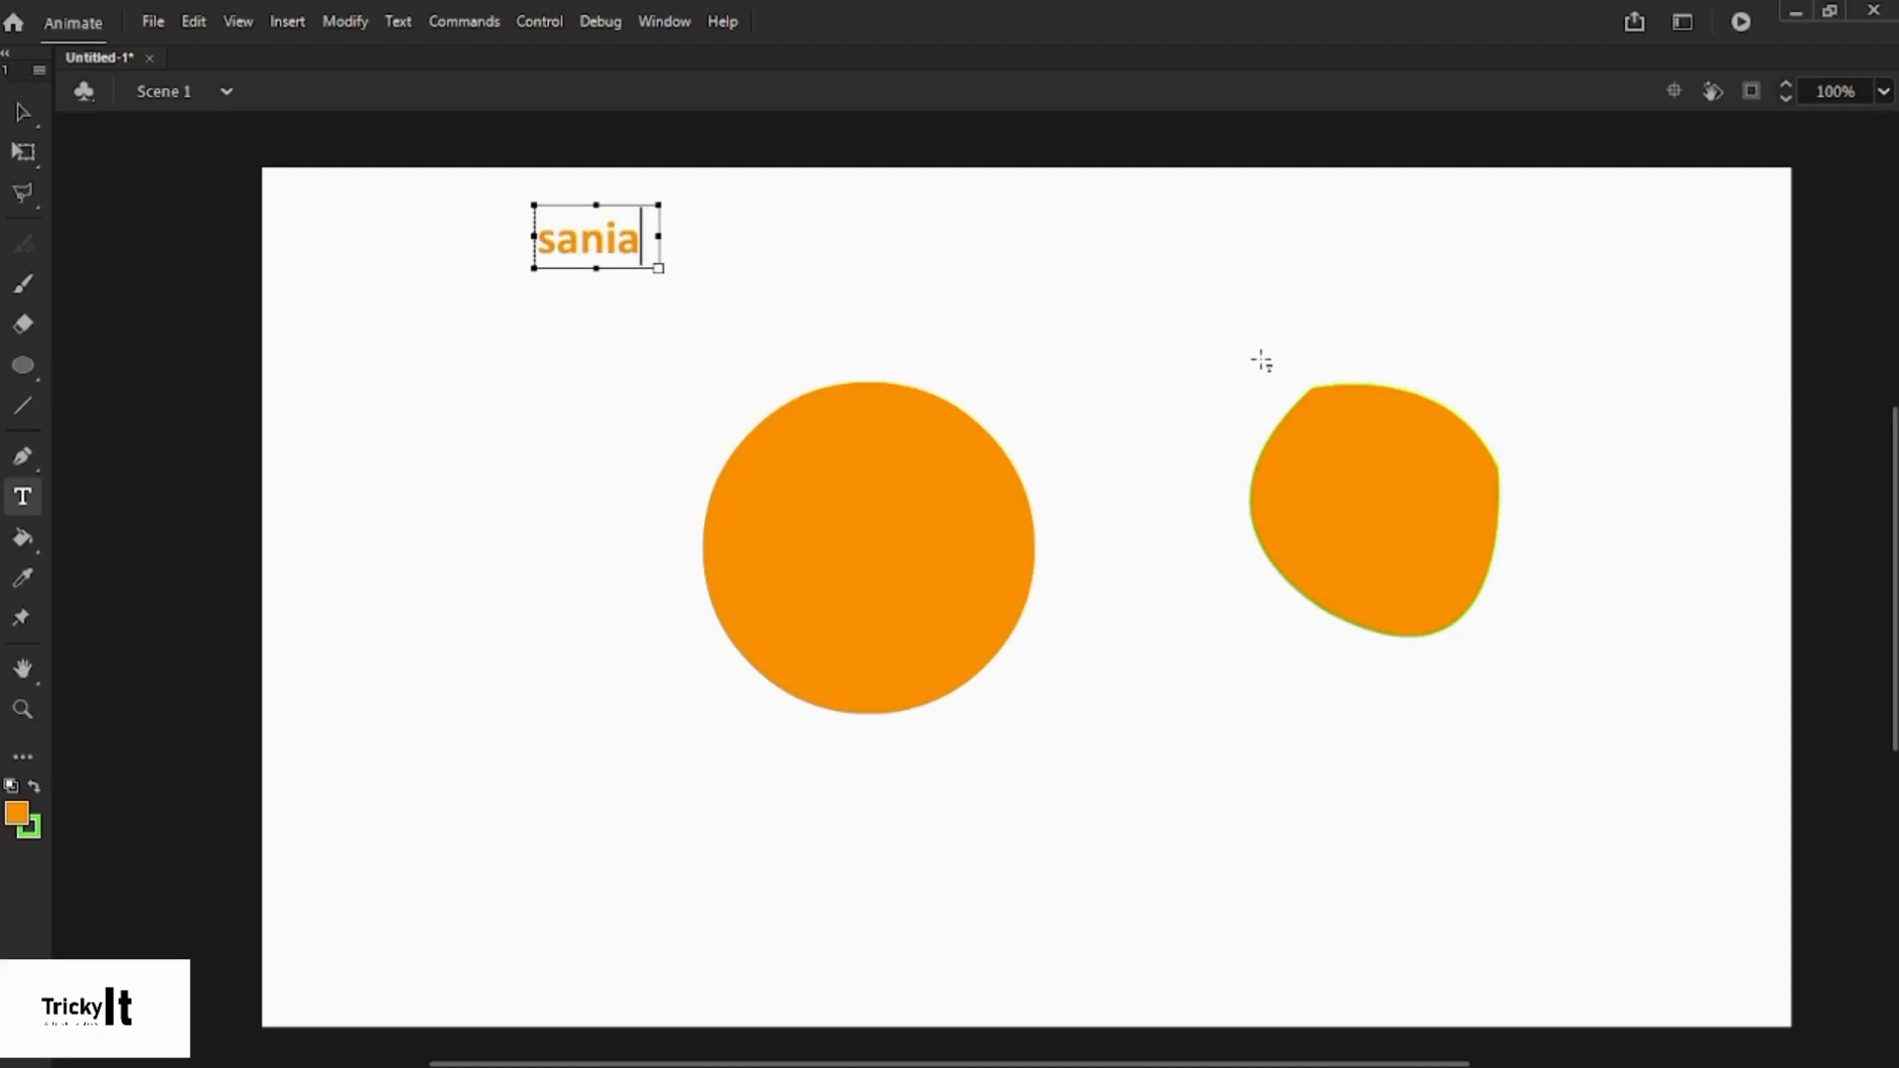
pyautogui.press('Return')
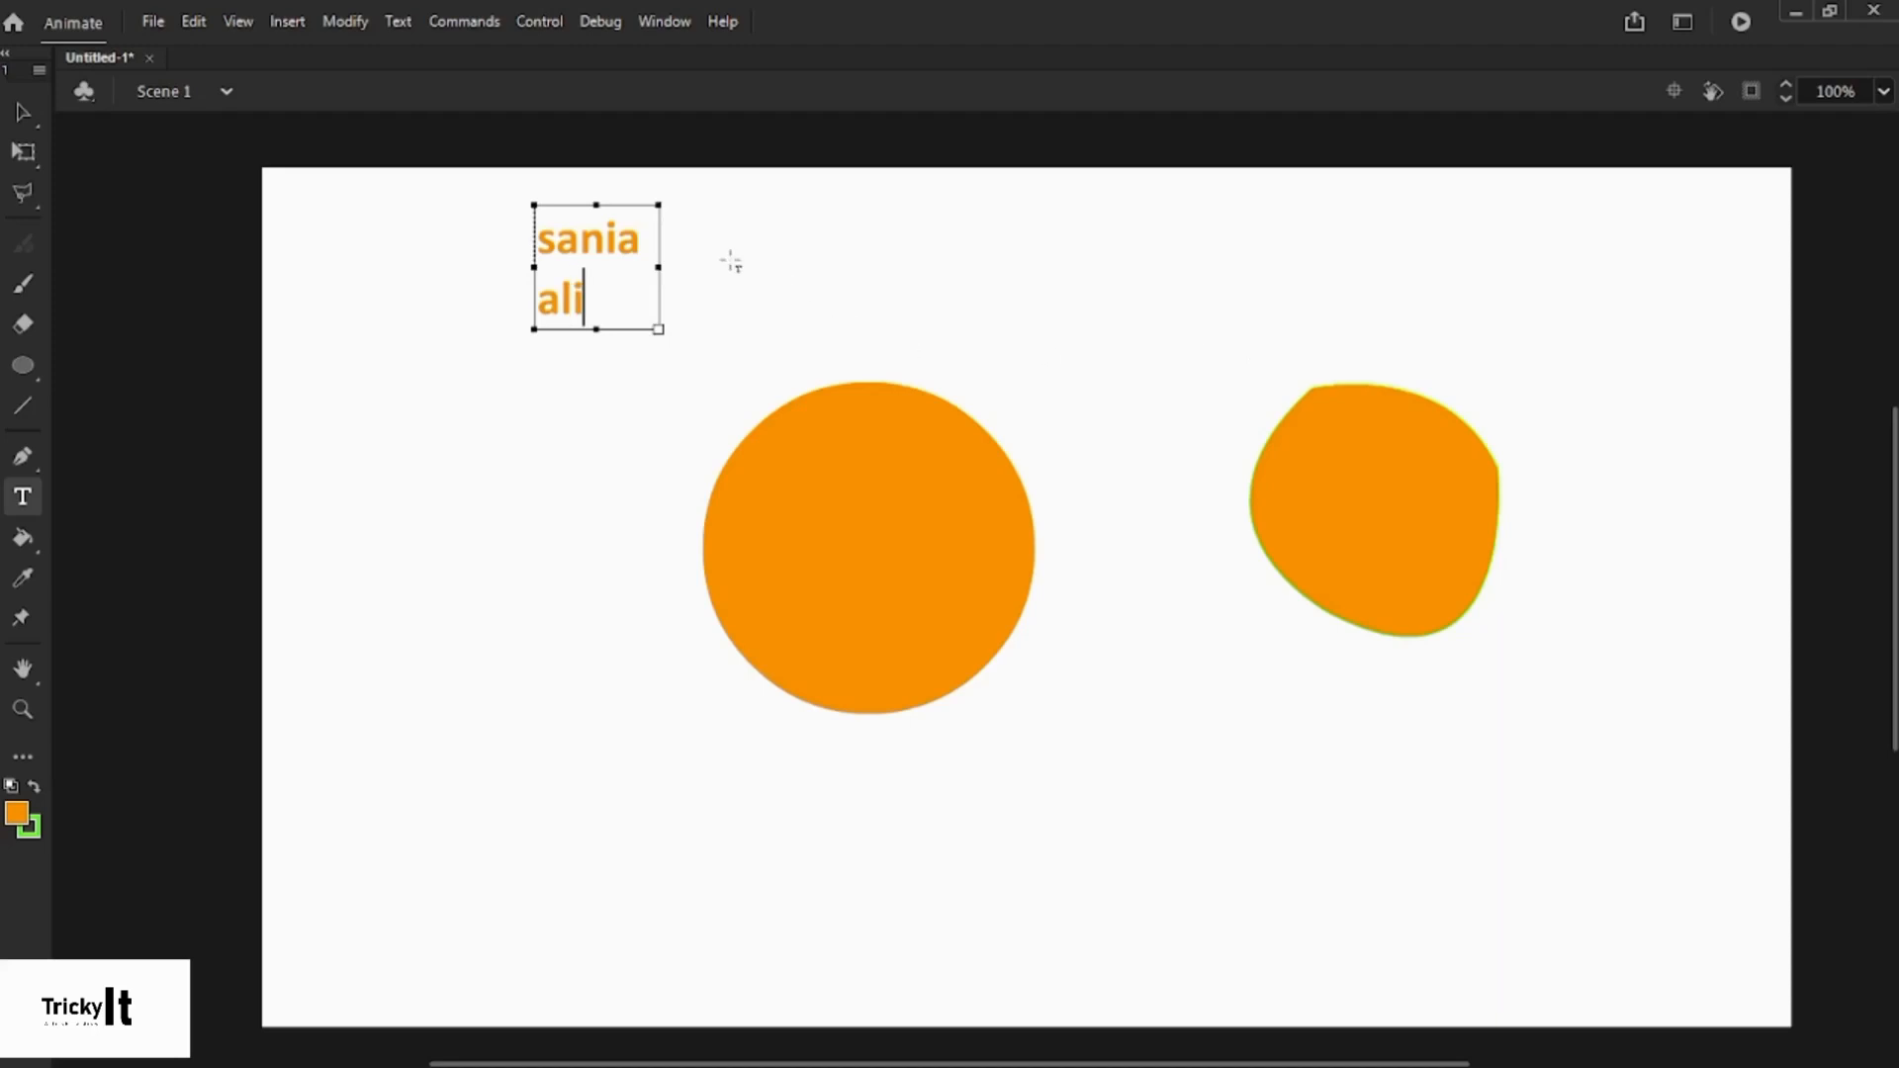
pyautogui.moveTo(665, 266); pyautogui.dragTo(751, 267)
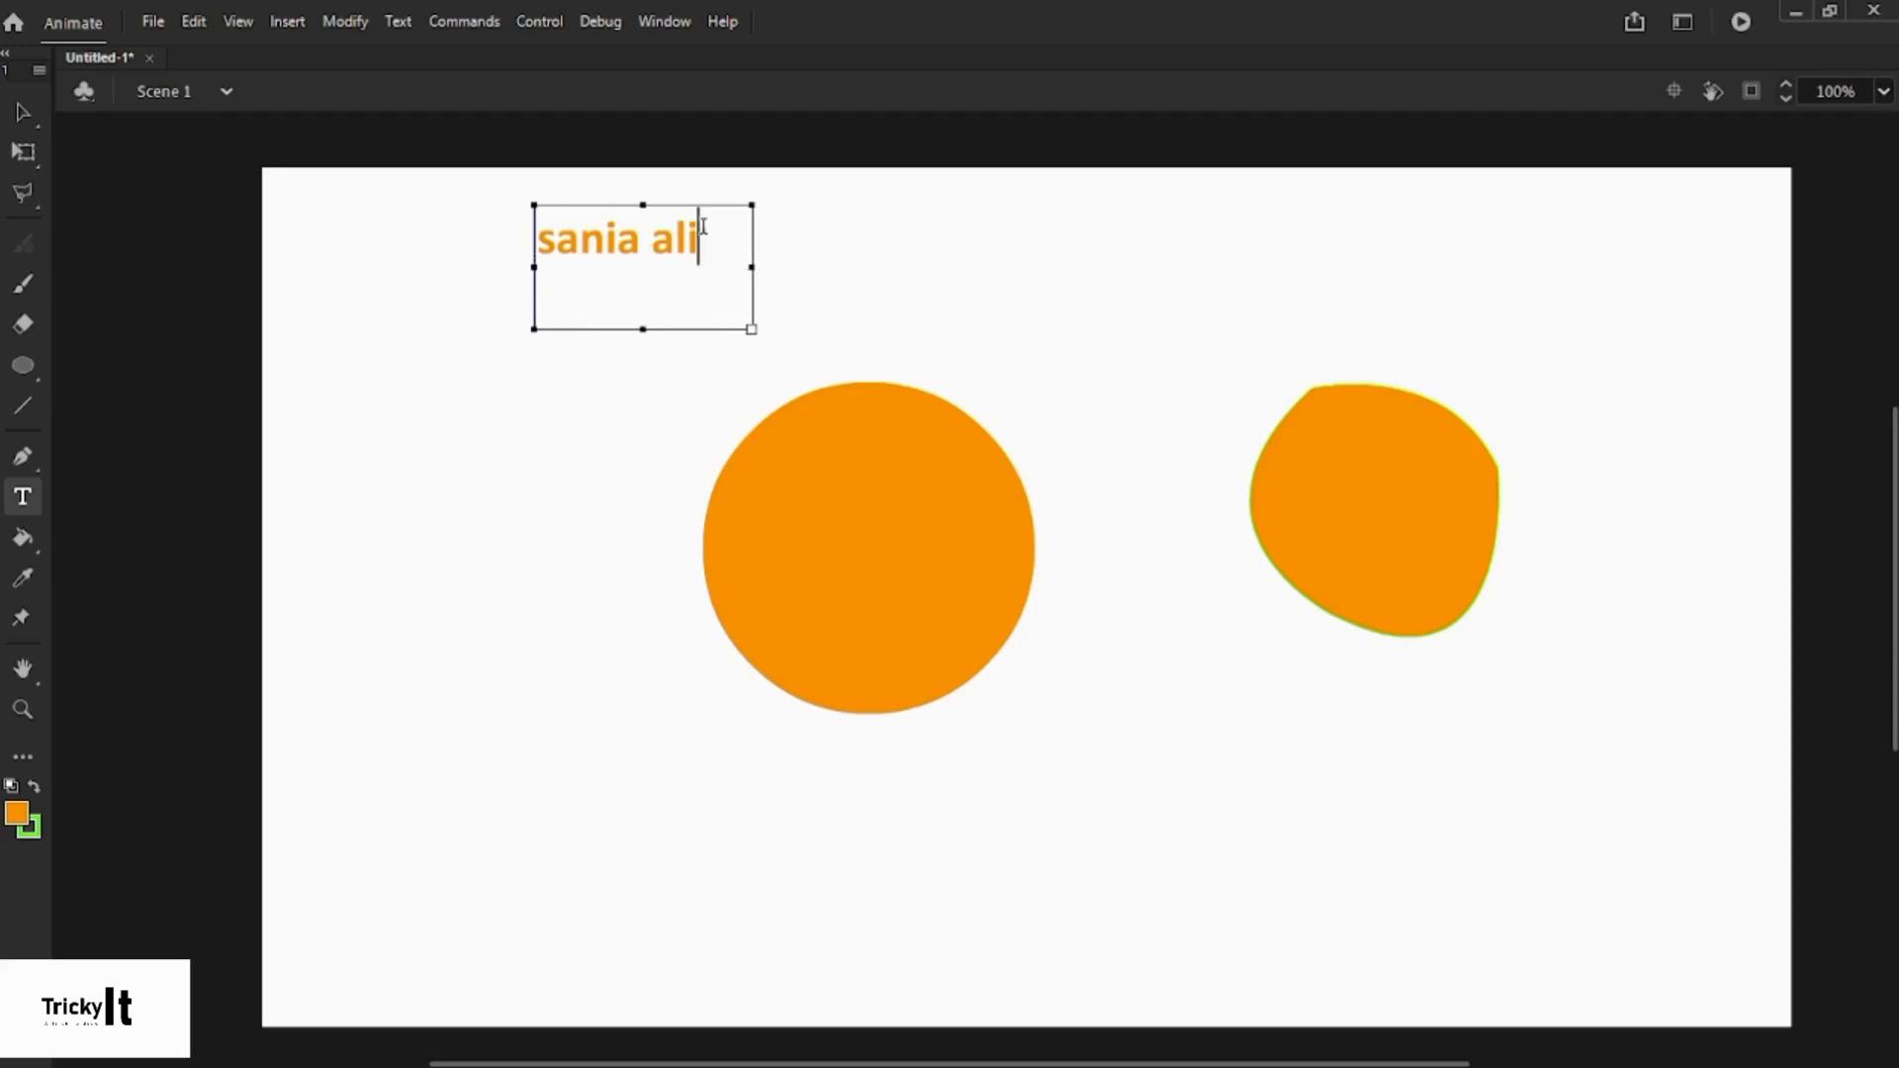
# - Switch to the Selection tool and open the extra tools panel for the toolbar
pyautogui.click(23, 112)
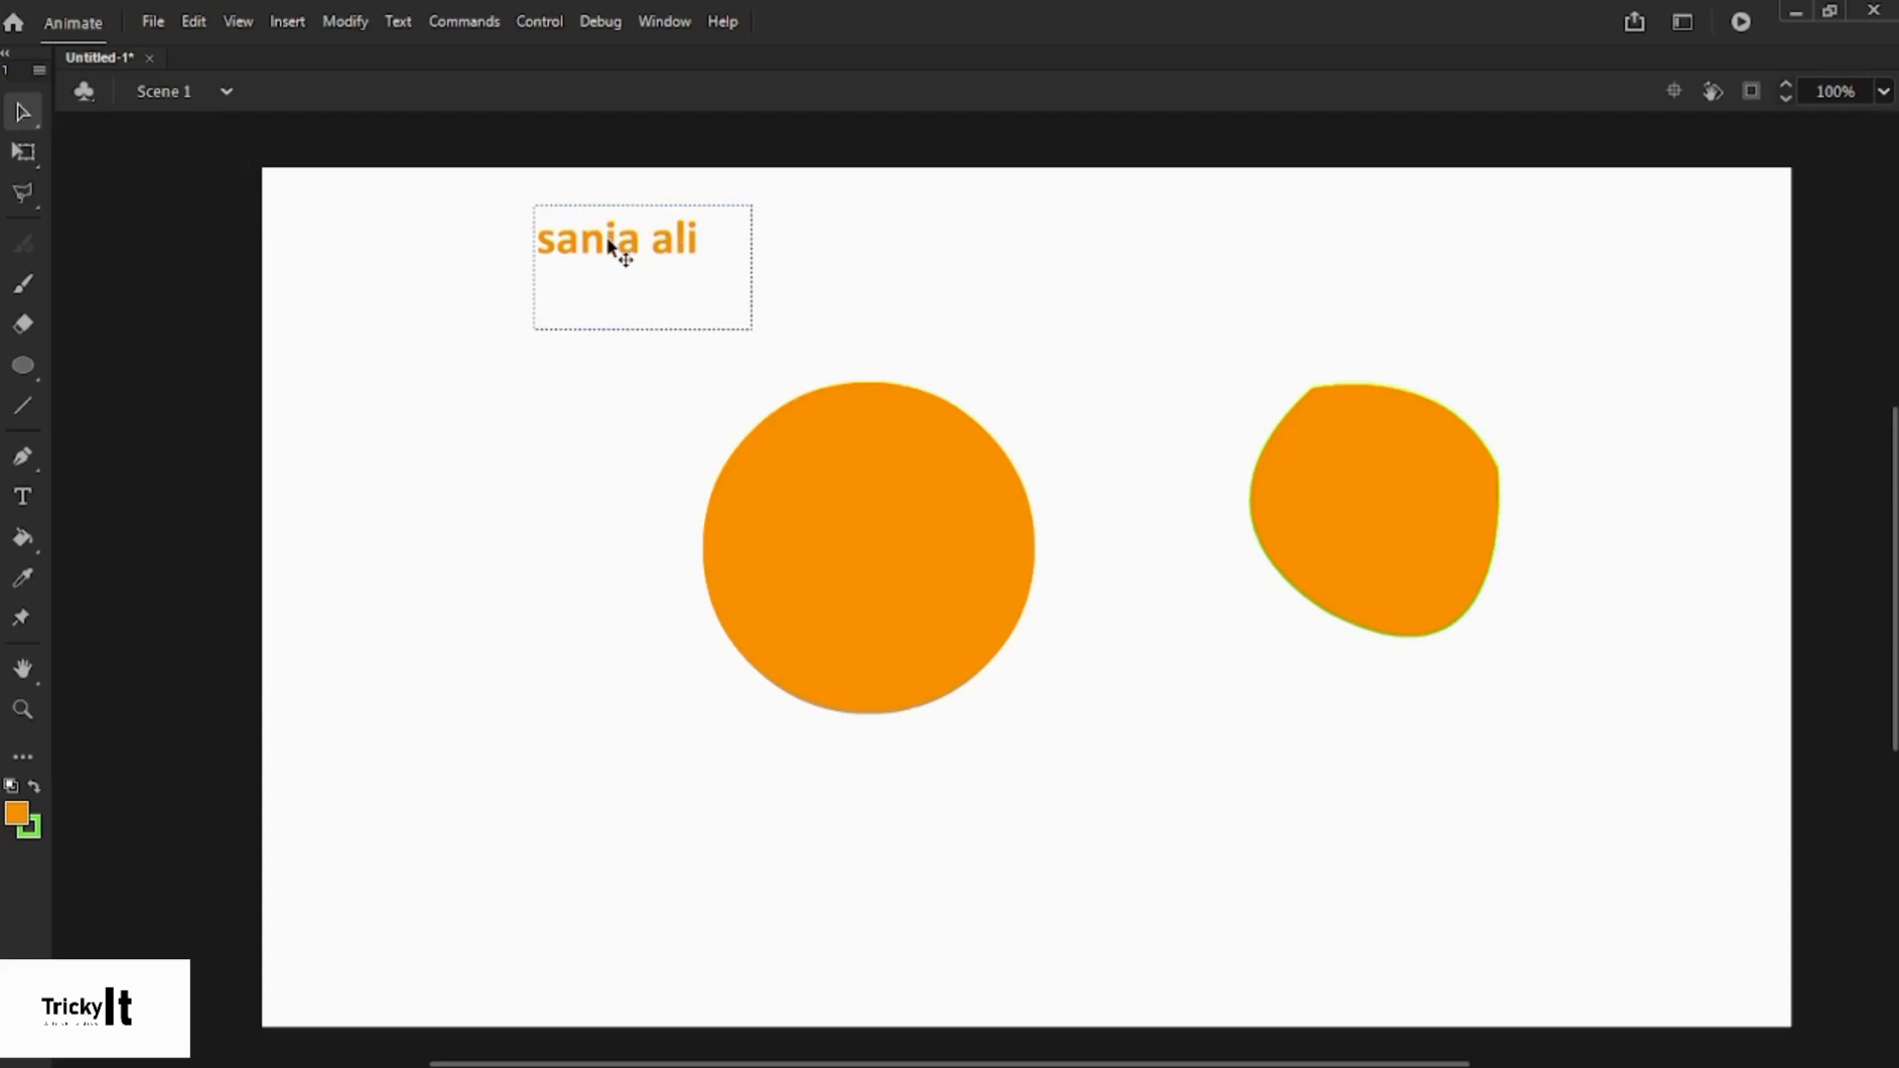
pyautogui.click(612, 245)
pyautogui.click(612, 376)
pyautogui.click(22, 760)
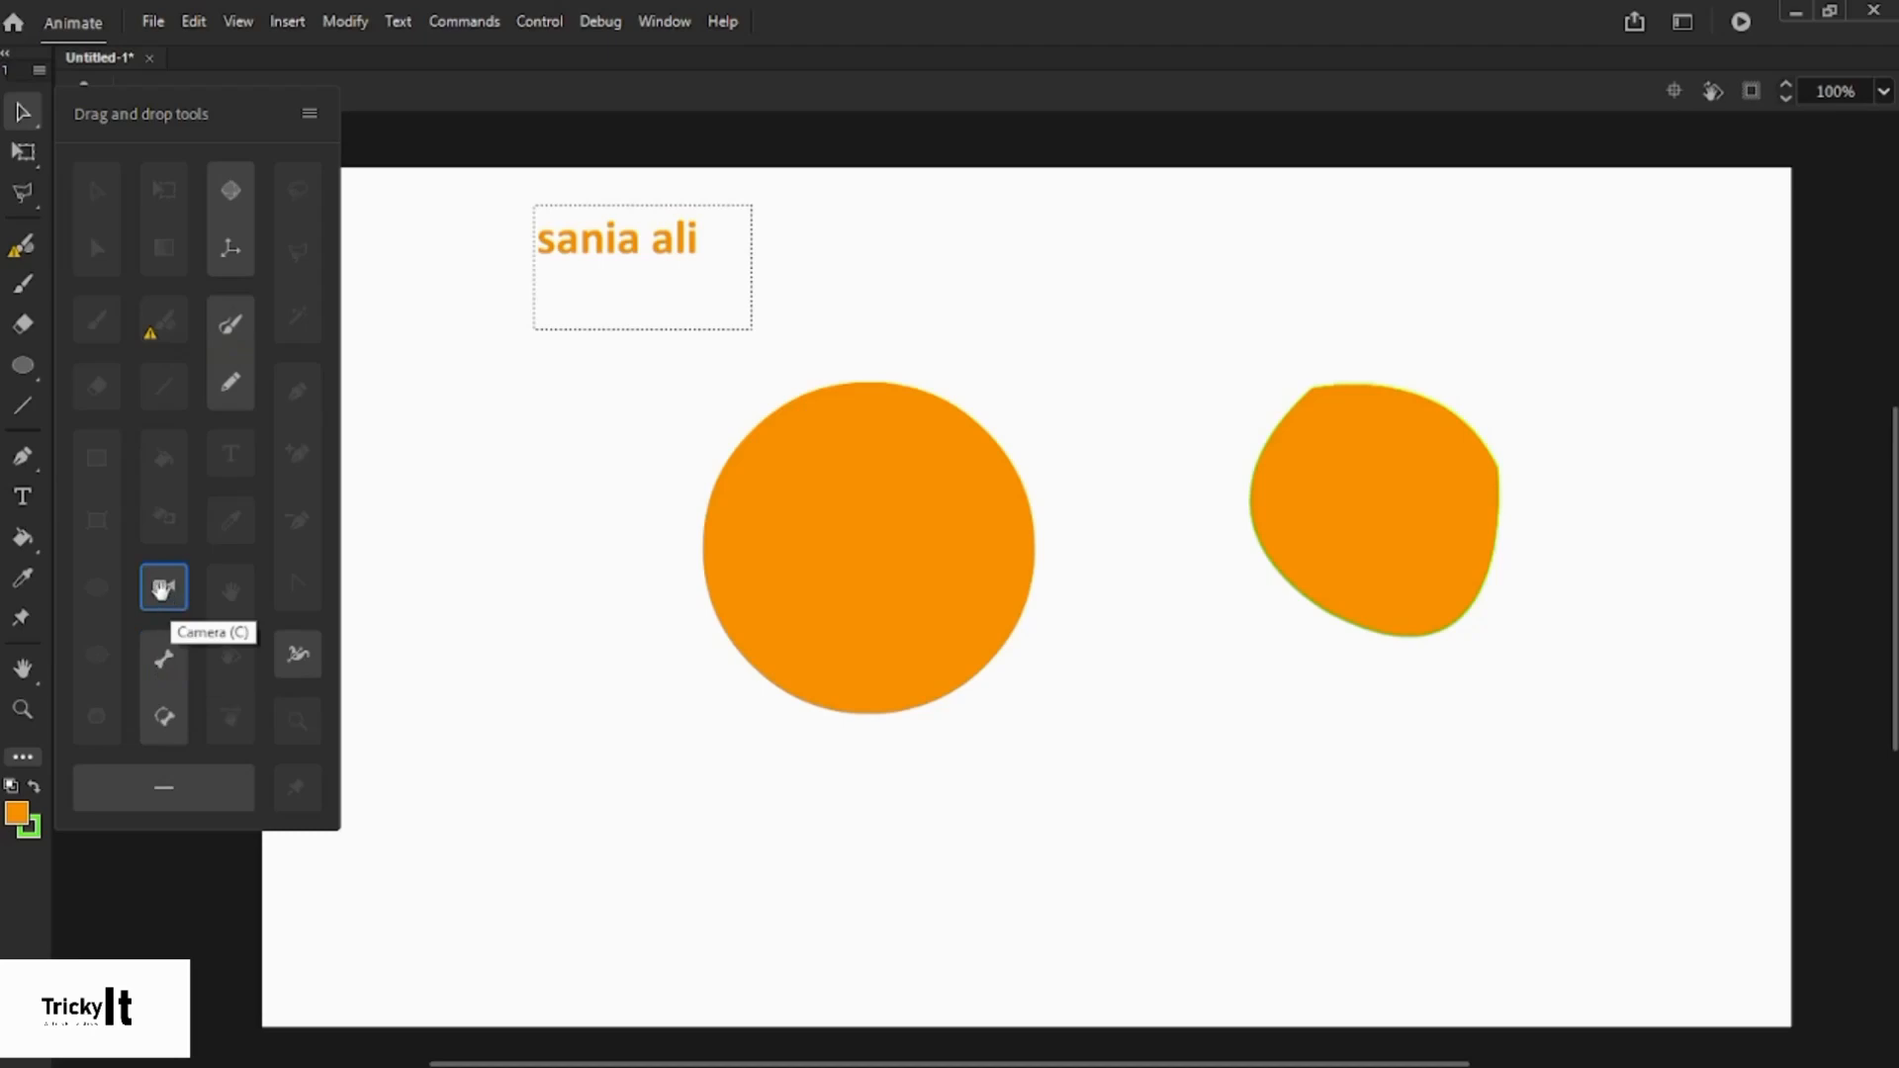
# - Drag the Camera tool into the left toolbar and close the extra tools panel
pyautogui.moveTo(158, 591)
pyautogui.mouseDown()
pyautogui.moveTo(32, 610)
pyautogui.moveTo(99, 625)
pyautogui.moveTo(220, 606)
pyautogui.moveTo(164, 587)
pyautogui.mouseUp()
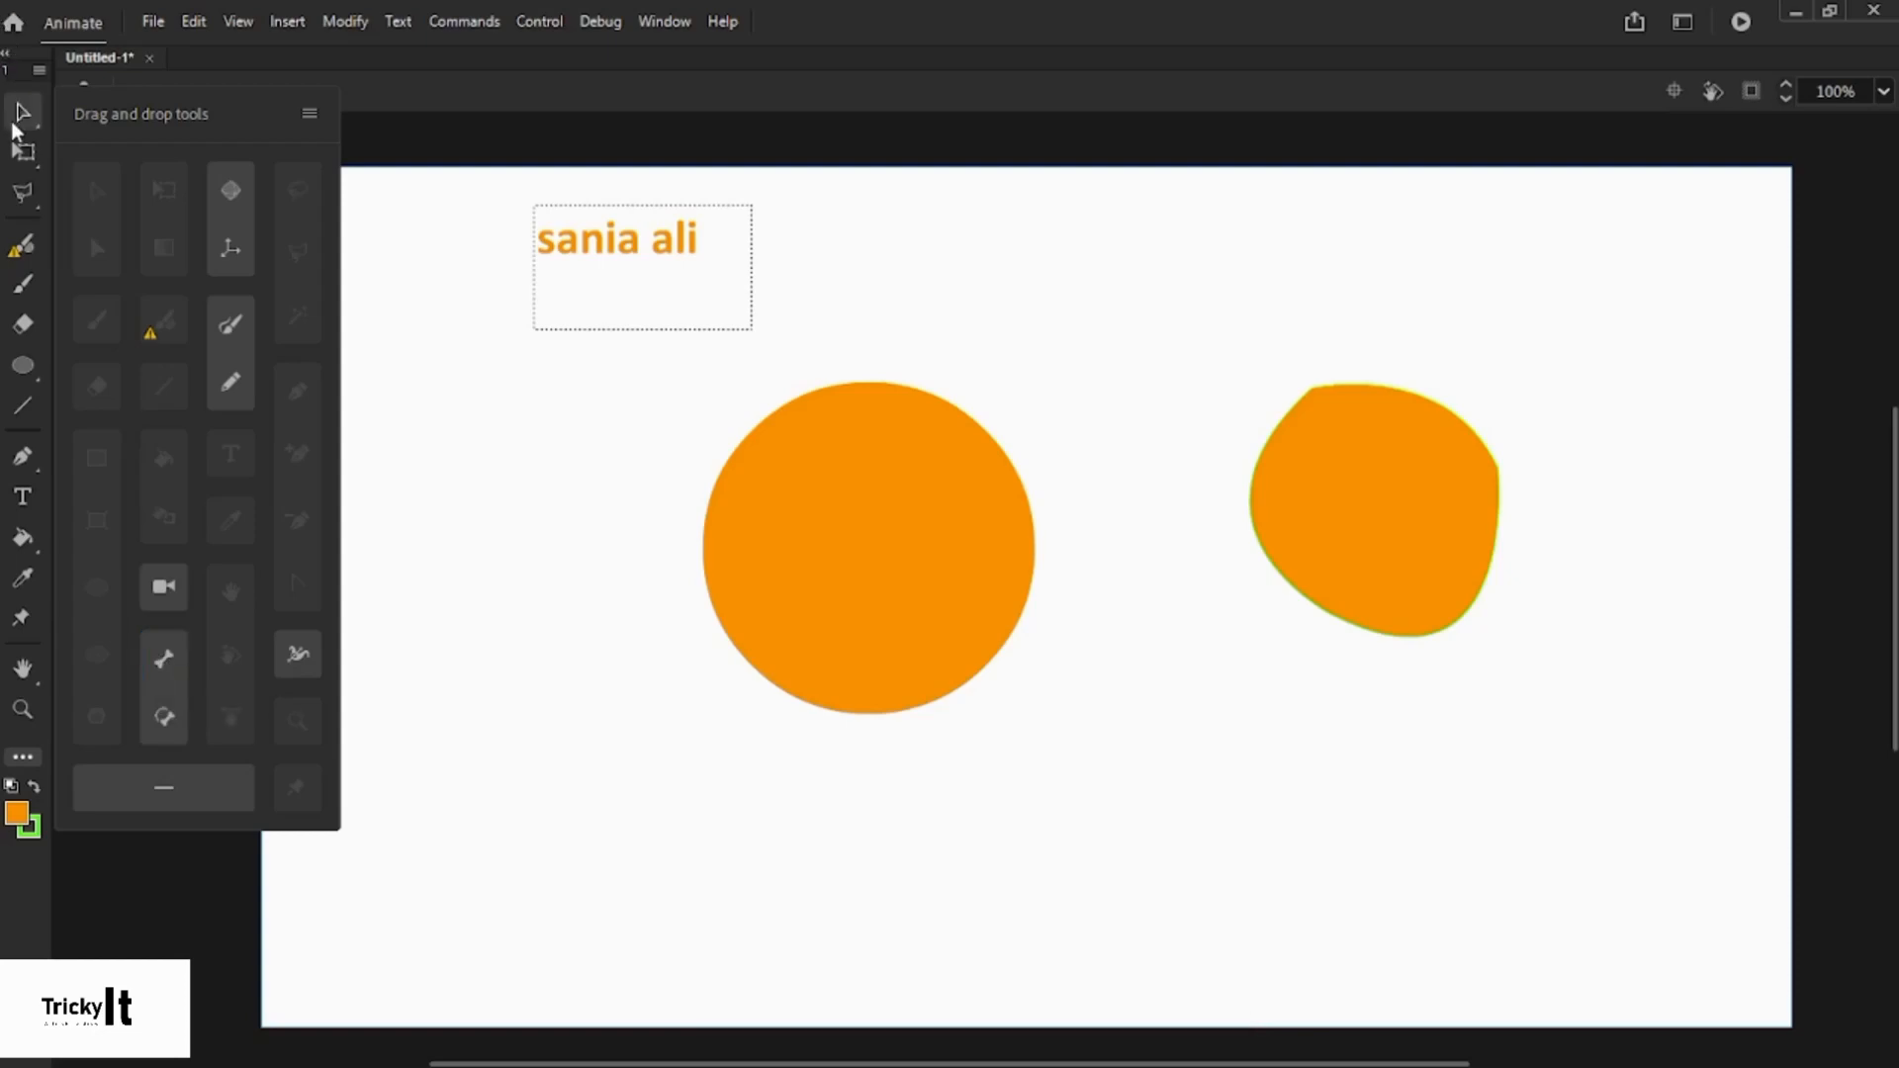
pyautogui.click(24, 758)
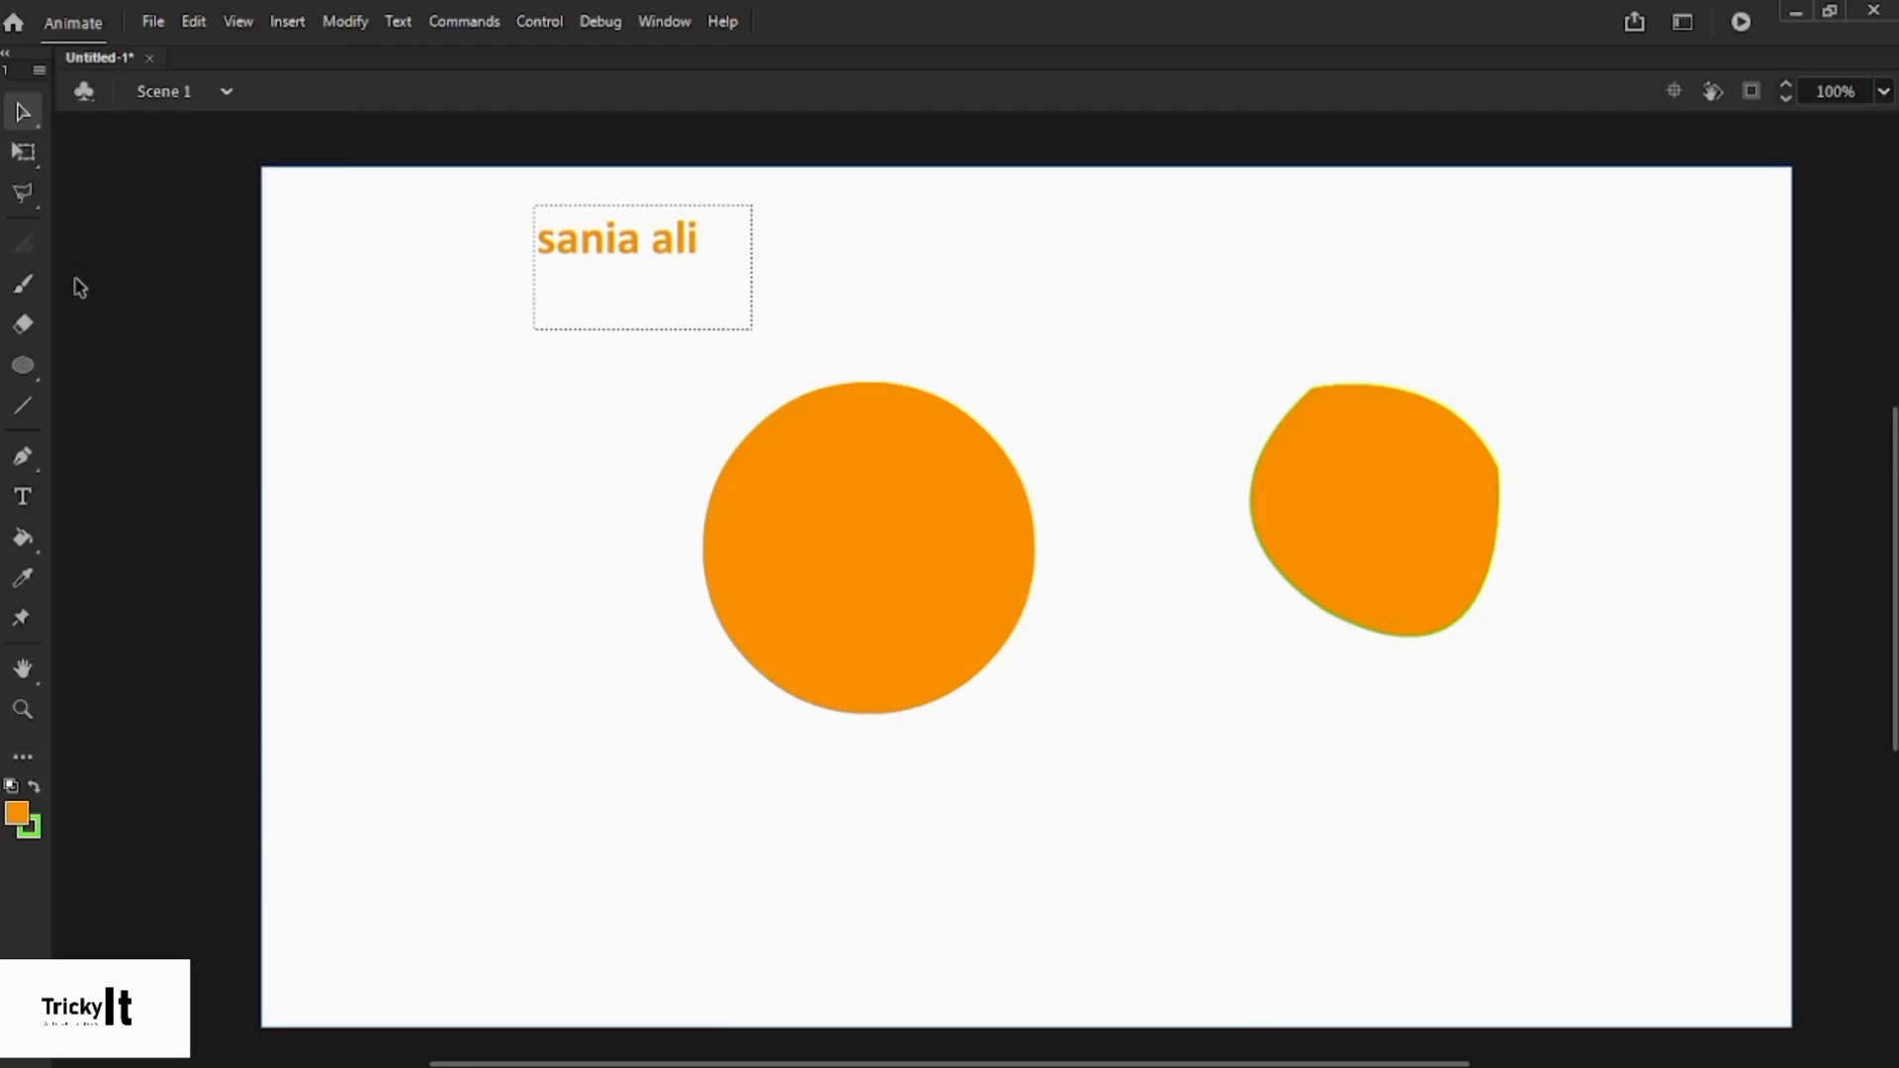
# - Select the left orange circle and show the Properties panel from the Window menu
pyautogui.click(867, 472)
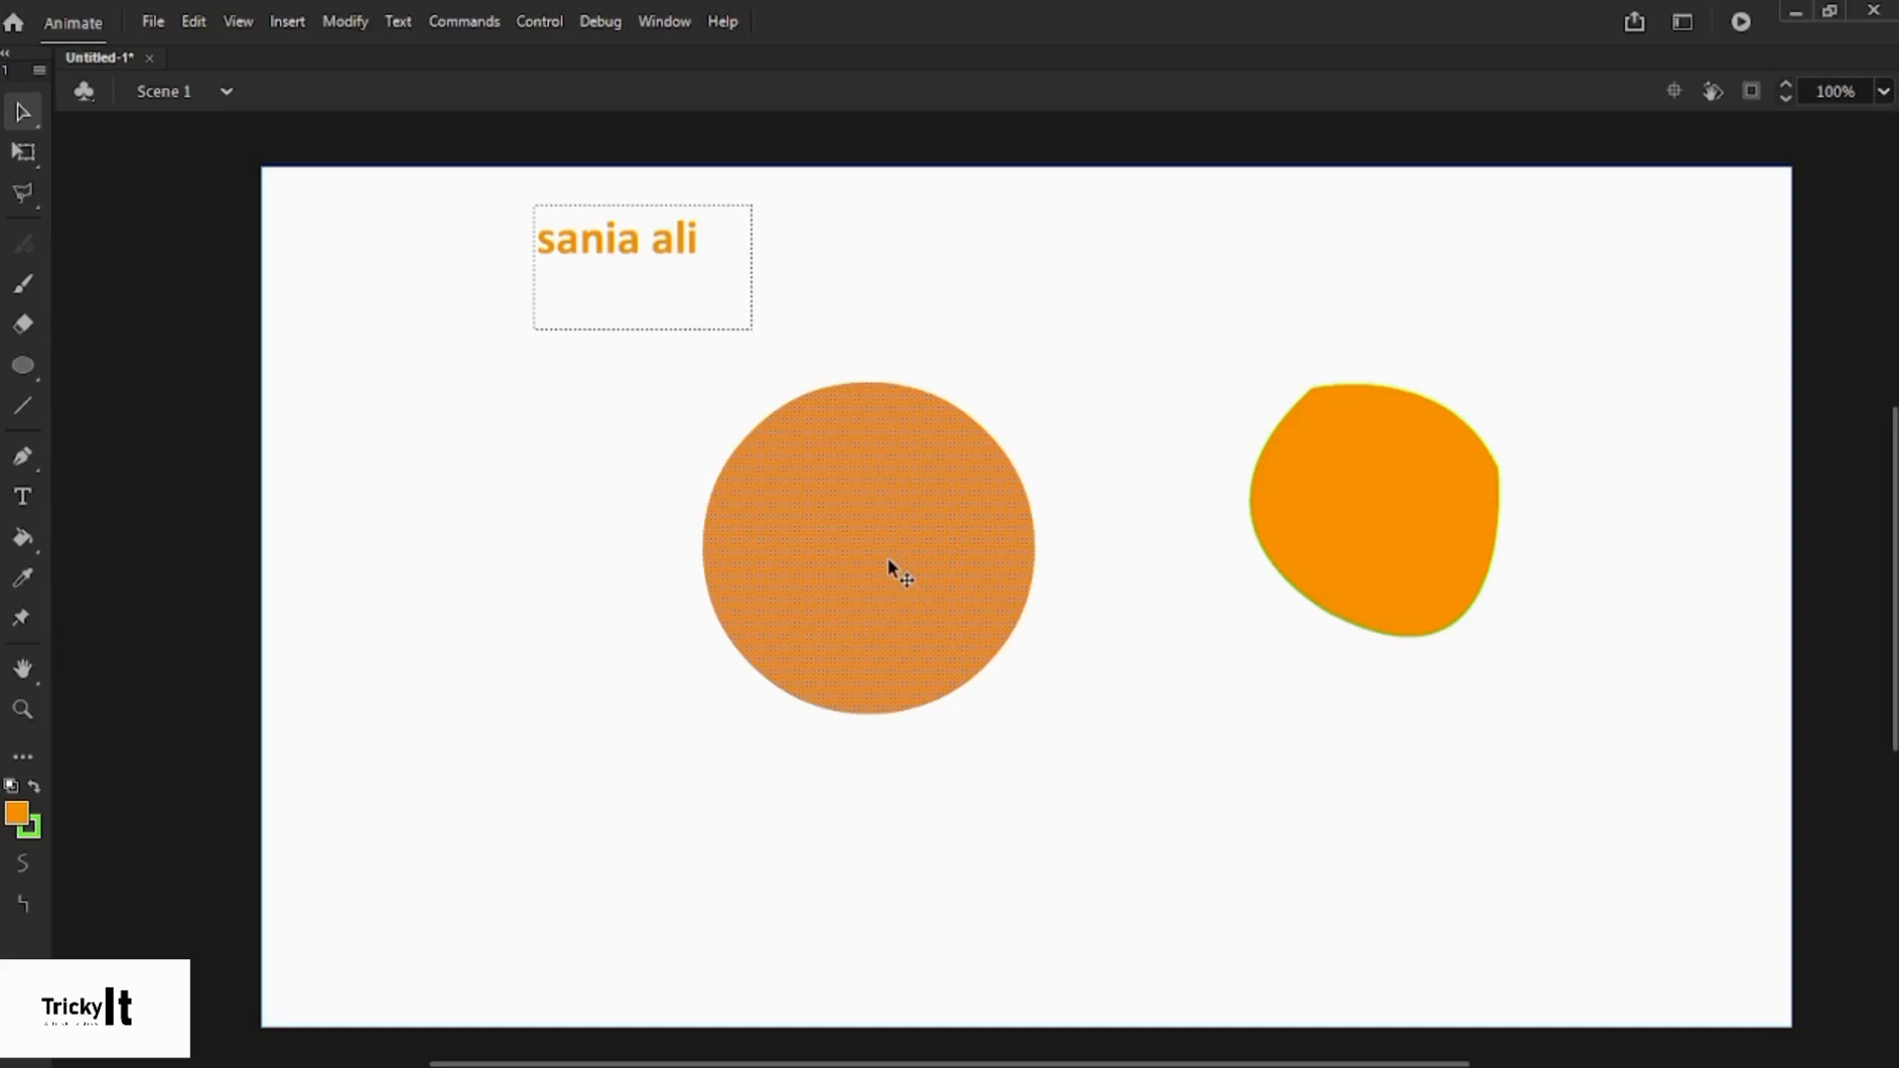
pyautogui.click(658, 22)
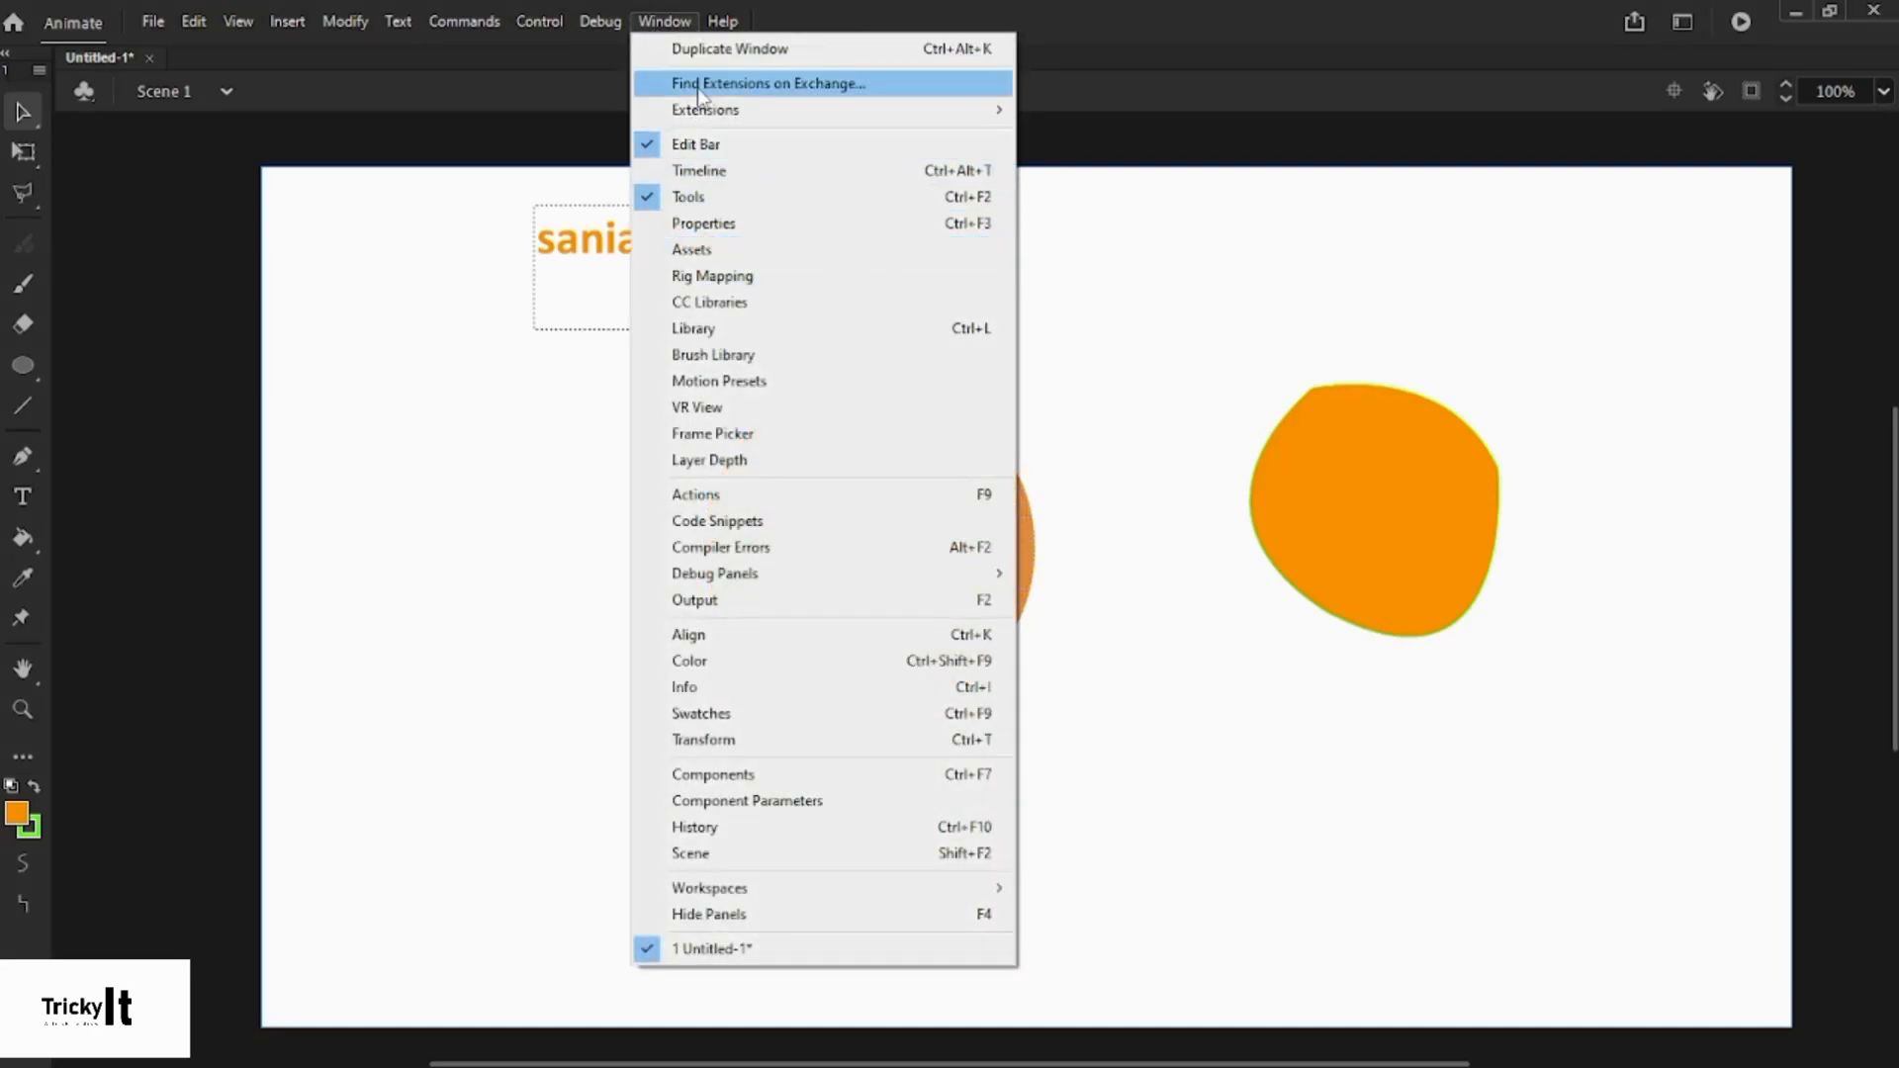
pyautogui.click(760, 227)
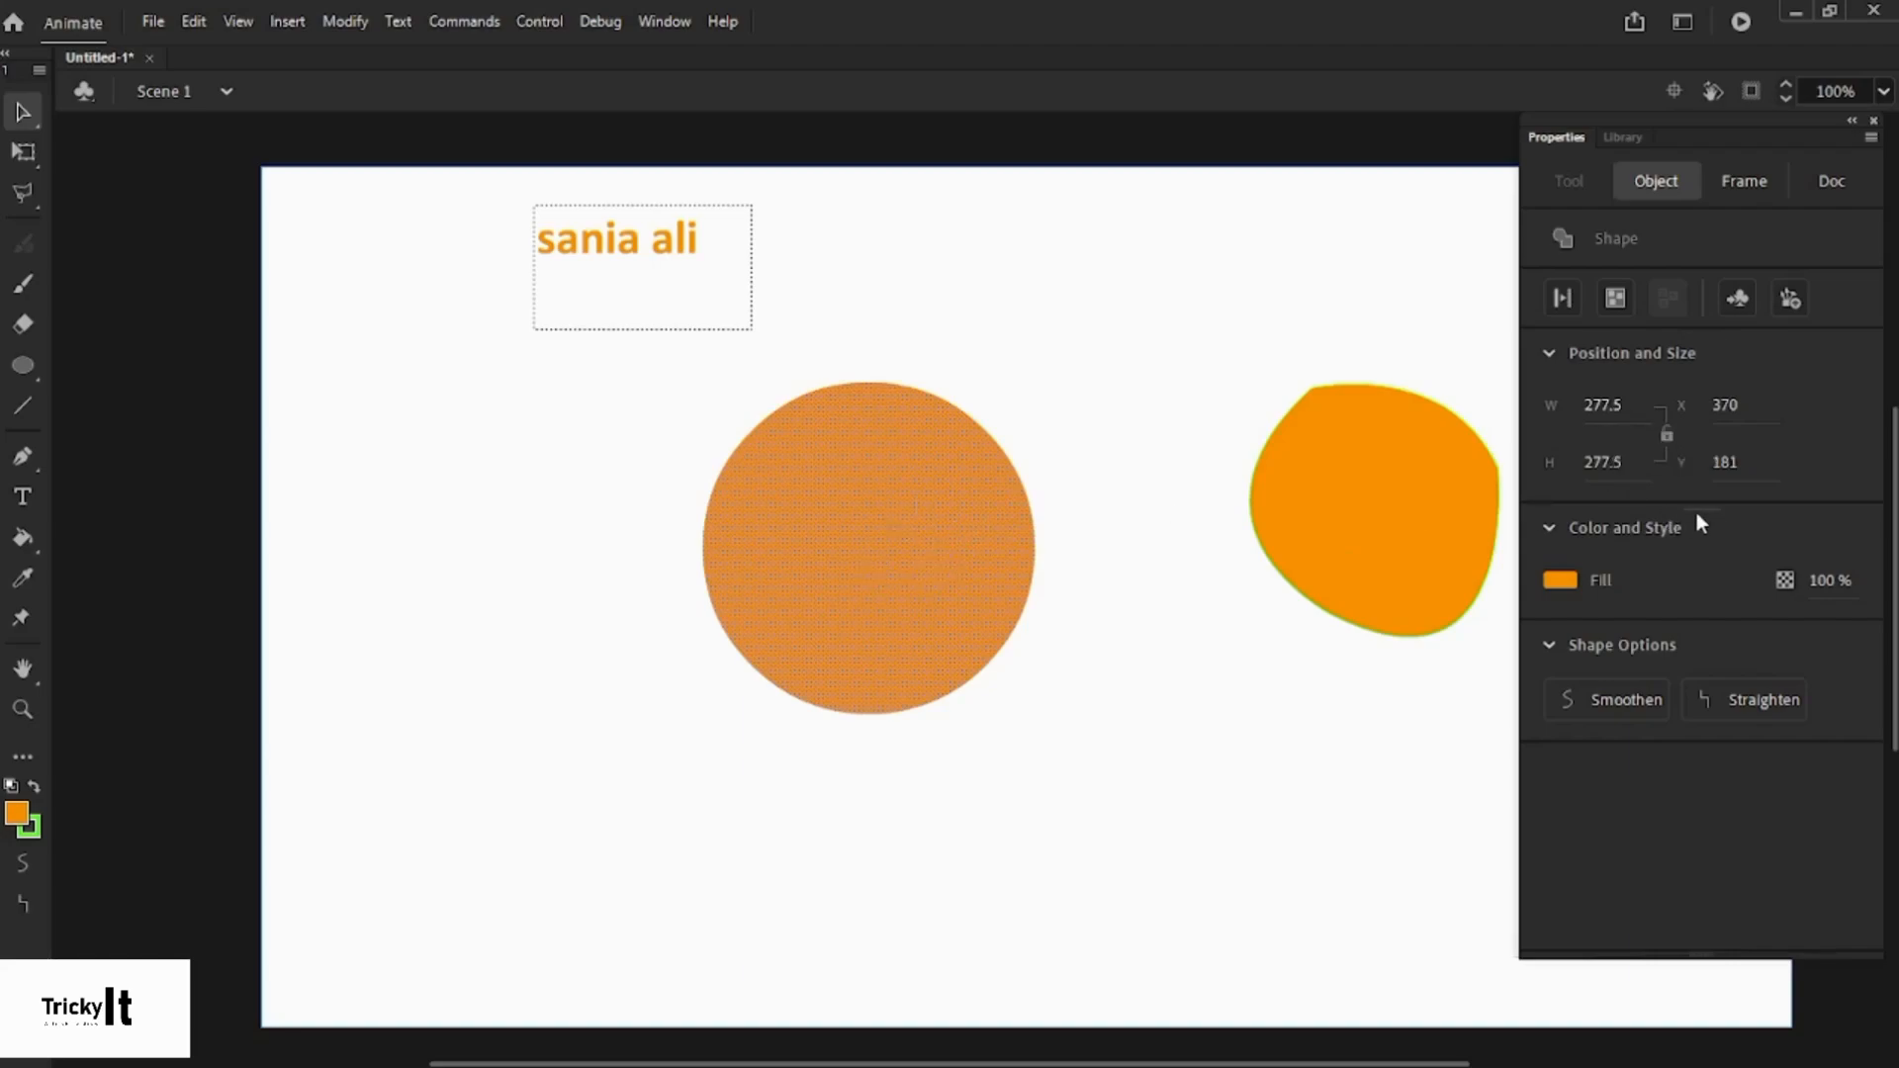
# - Set the circle's width to 400 and height to 400
pyautogui.click(1608, 404)
pyautogui.write('400')
pyautogui.click(1252, 404)
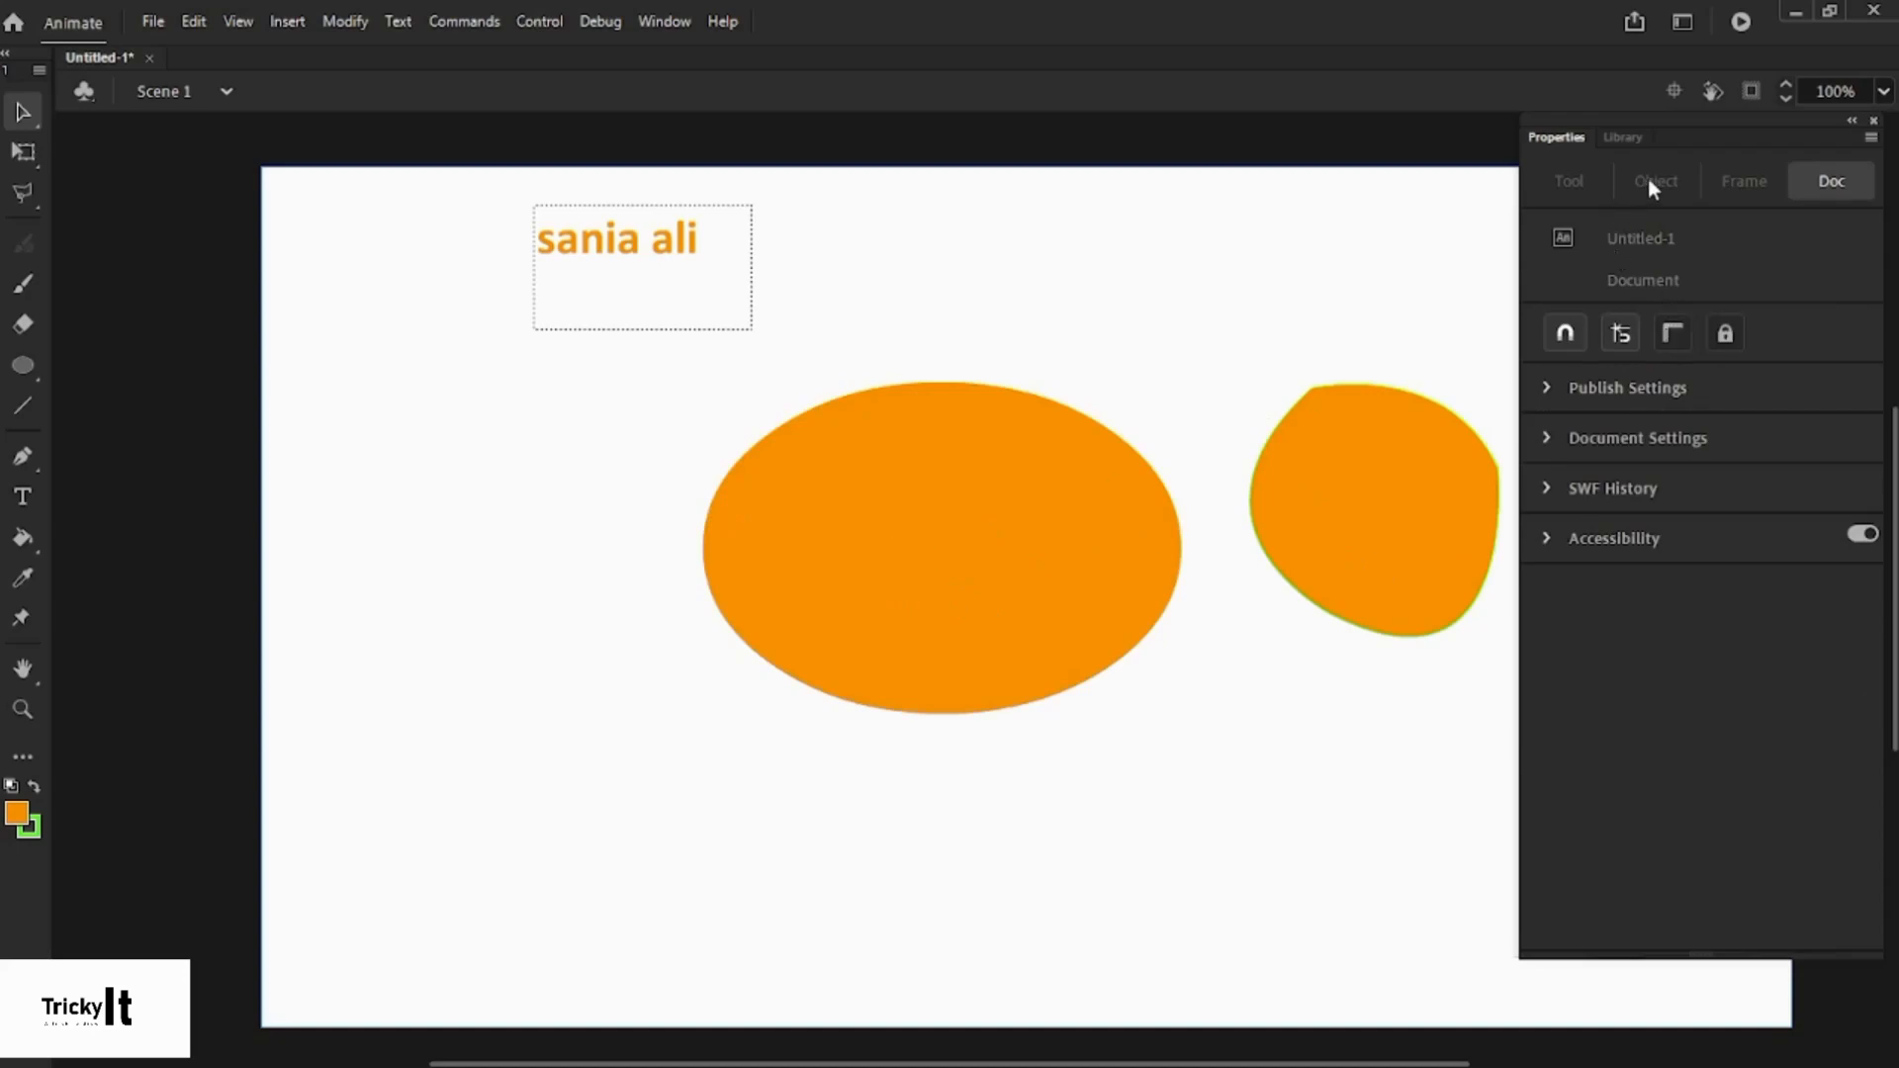
pyautogui.click(983, 522)
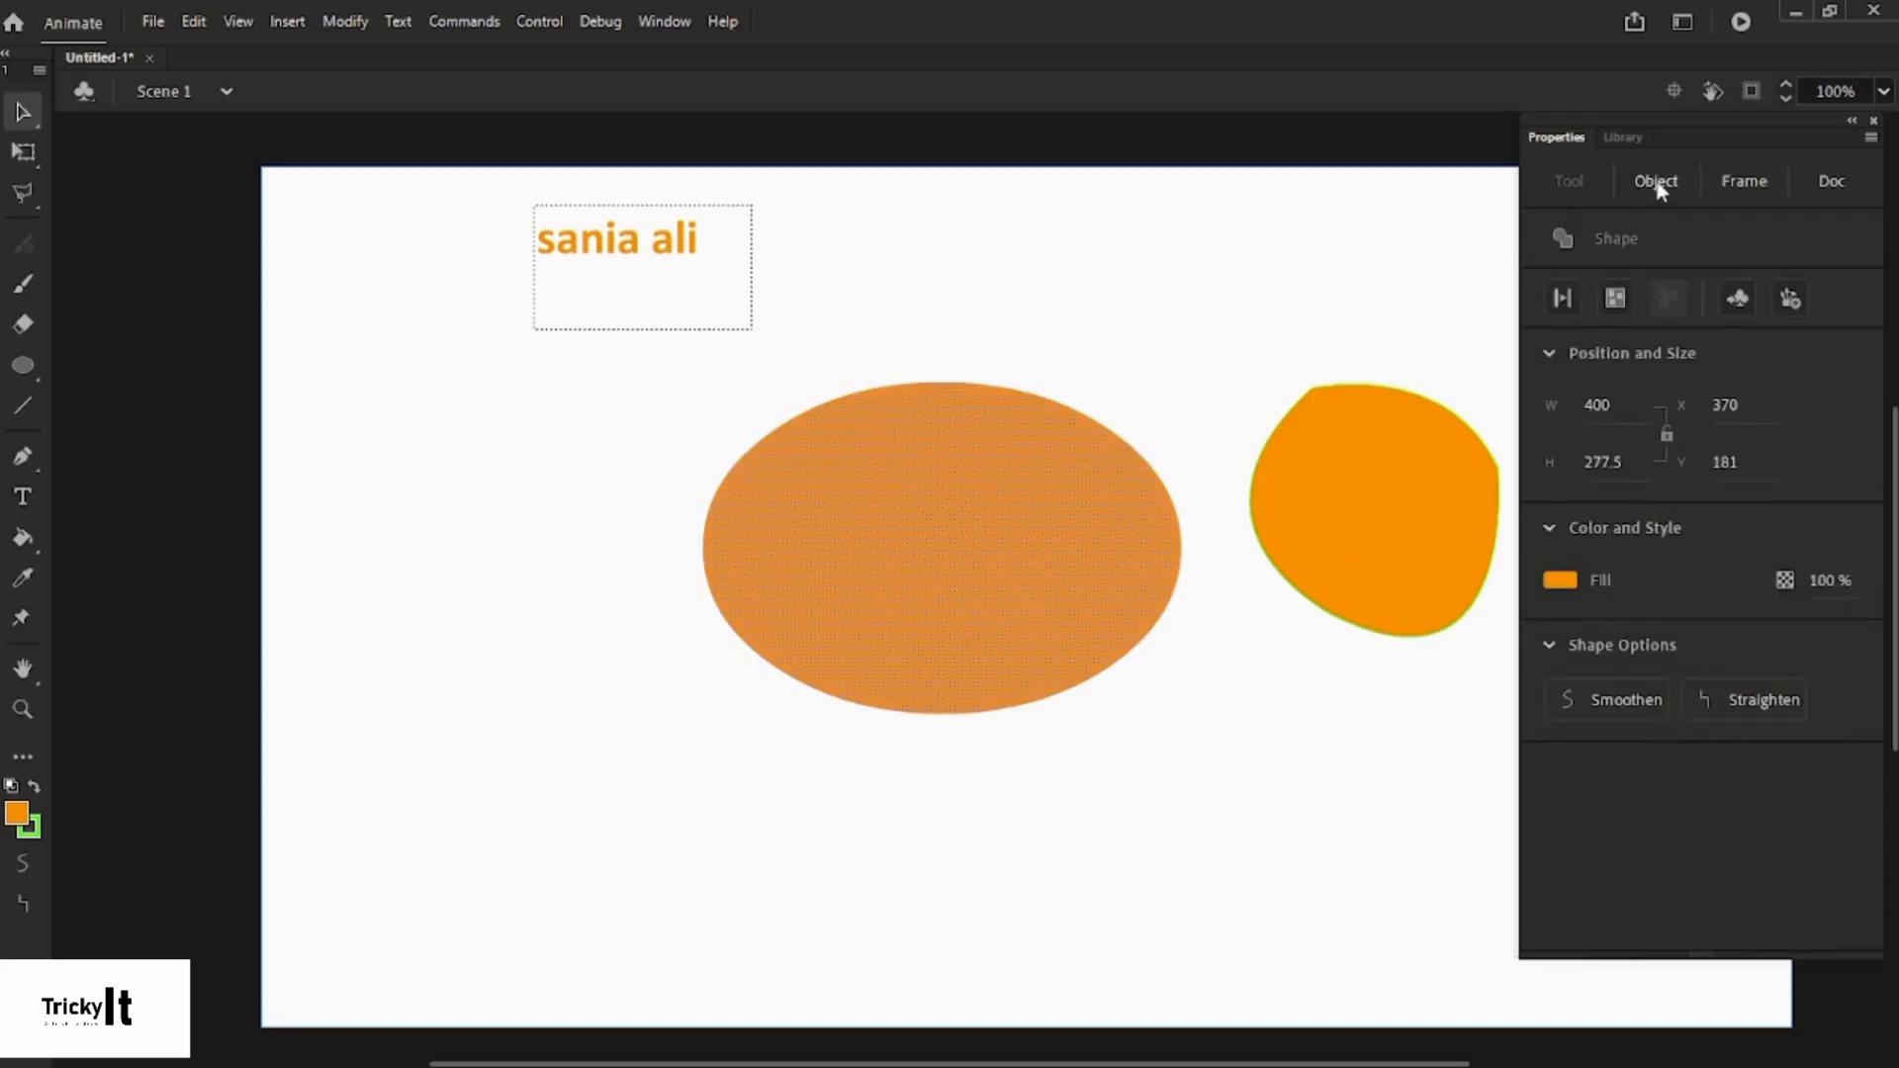
pyautogui.click(1601, 460)
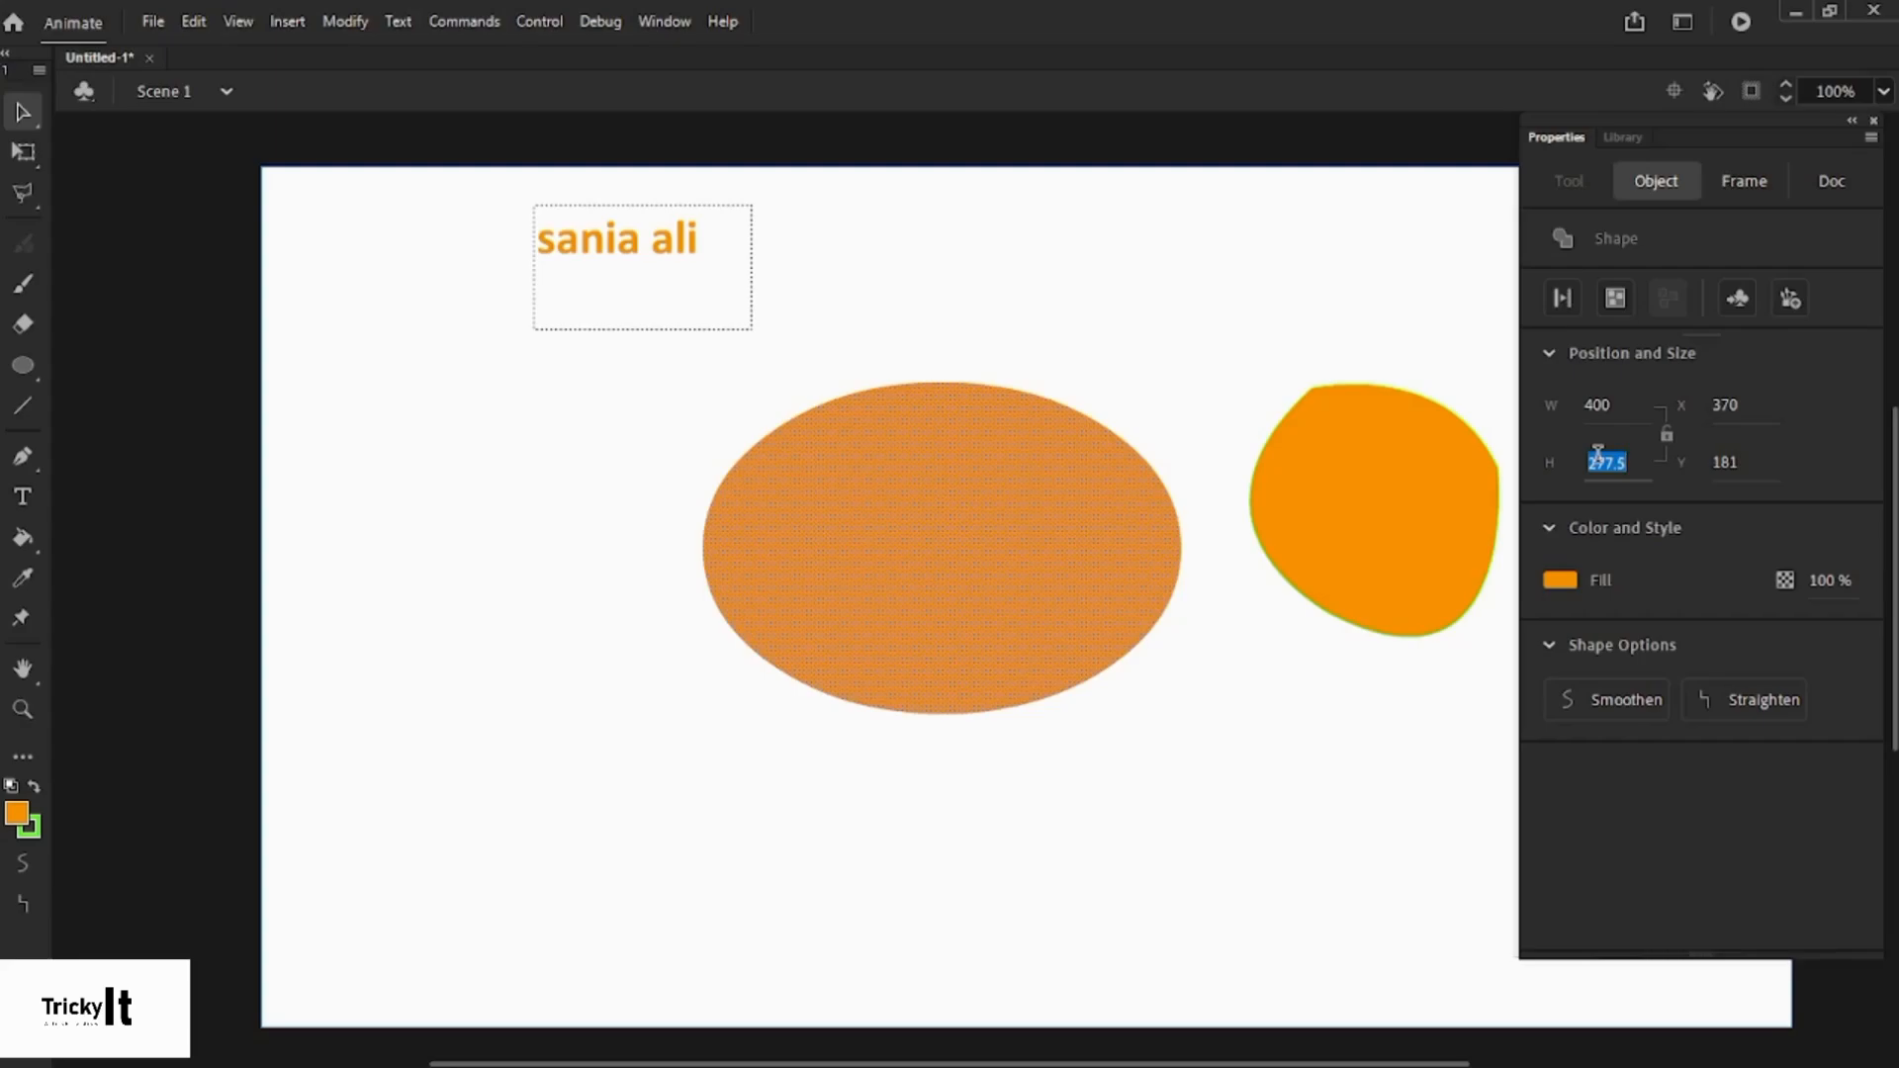
pyautogui.write('400')
pyautogui.click(1040, 330)
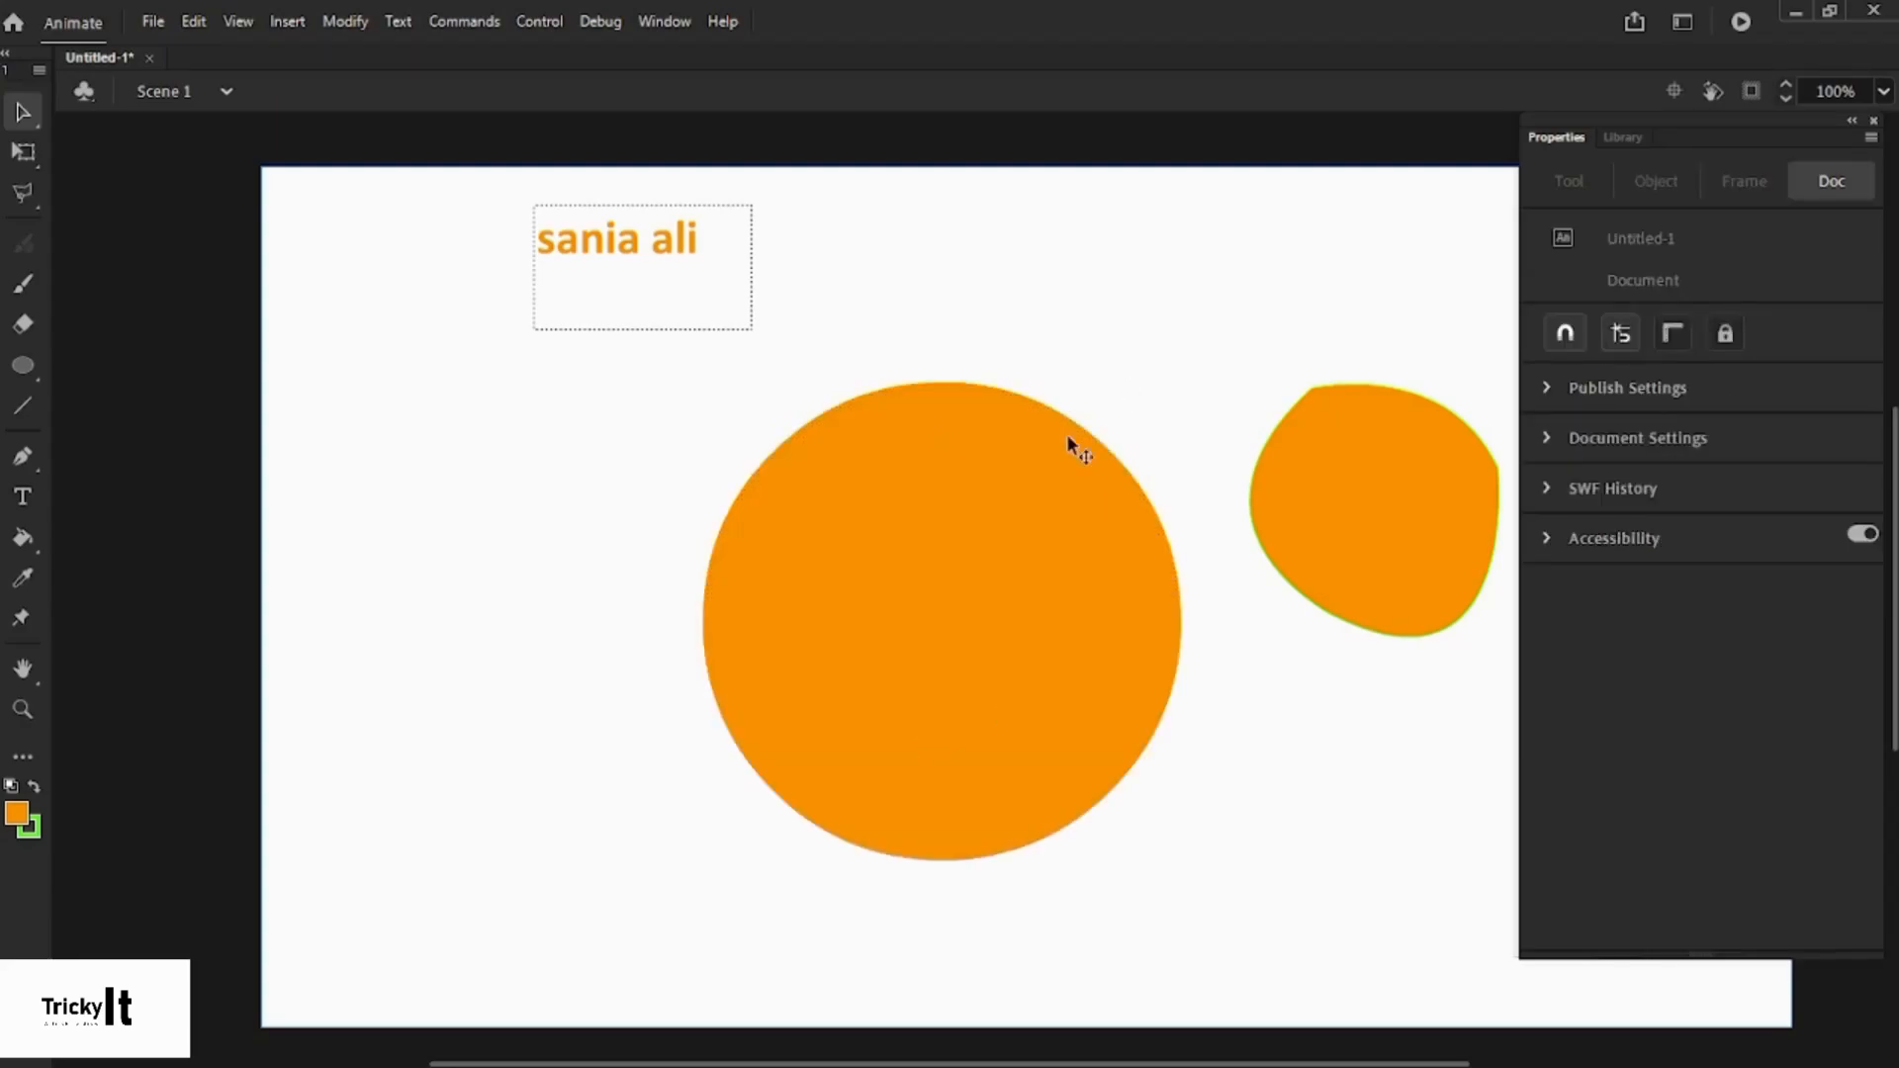
pyautogui.click(1001, 582)
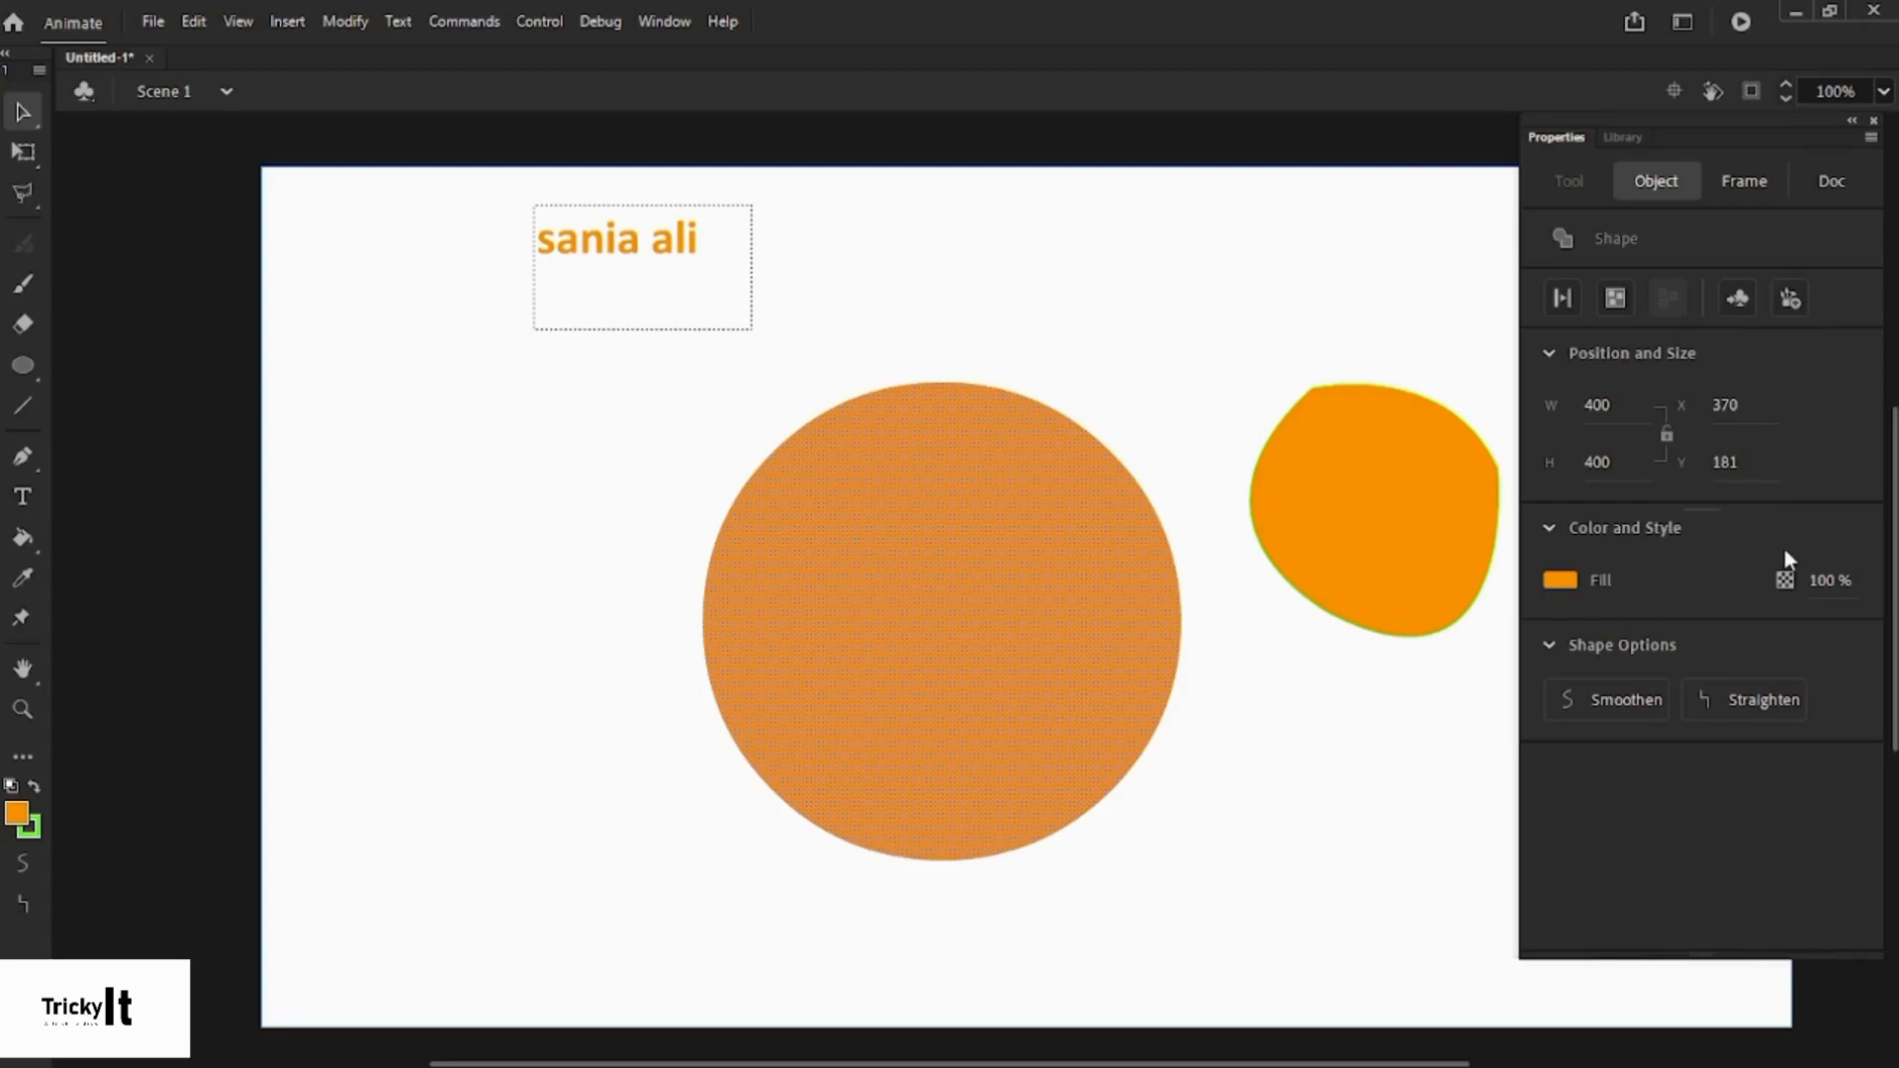
pyautogui.click(1829, 577)
pyautogui.write('50')
pyautogui.press('Return')
pyautogui.click(1172, 326)
pyautogui.click(916, 533)
pyautogui.click(1085, 341)
pyautogui.moveTo(483, 547); pyautogui.dragTo(1065, 1018)
pyautogui.press('Escape')
pyautogui.click(1094, 724)
pyautogui.click(1820, 578)
pyautogui.click(1818, 578)
pyautogui.doubleClick(1818, 577)
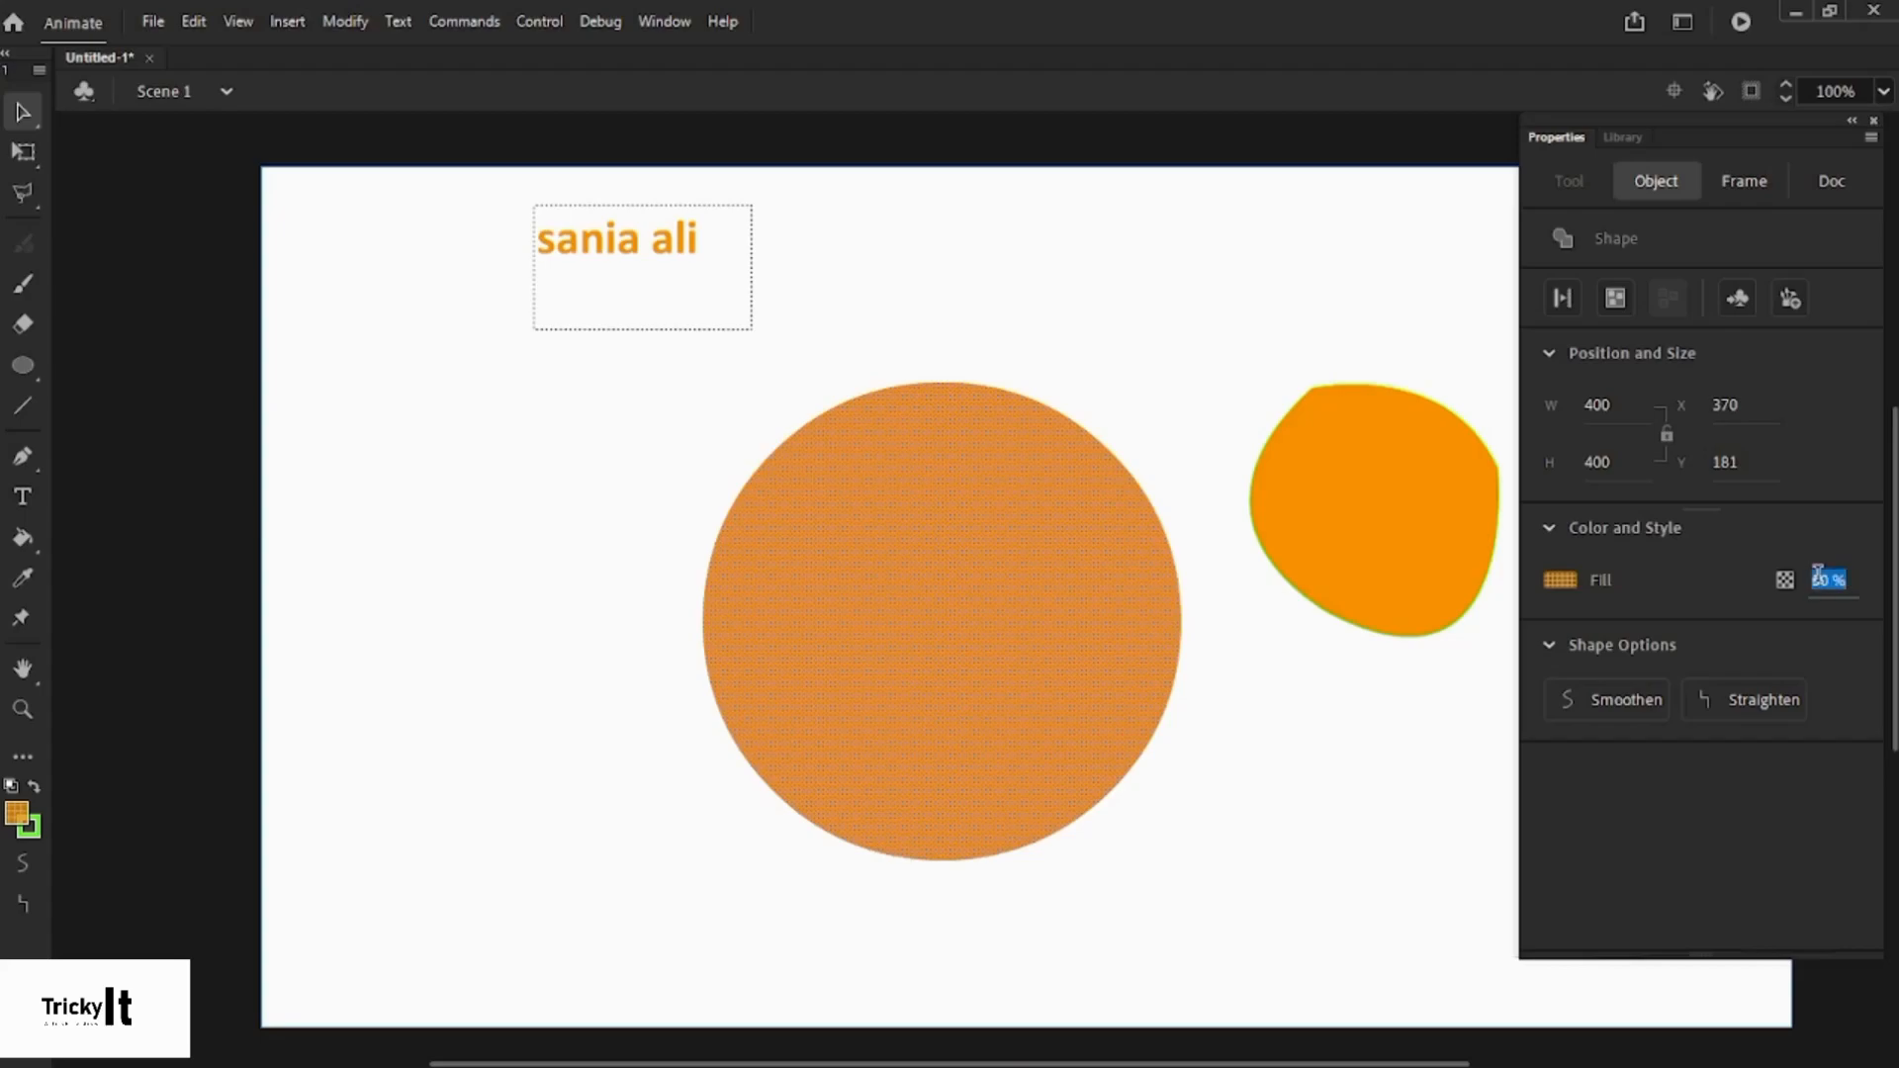
pyautogui.write('100')
pyautogui.press('Return')
pyautogui.click(1233, 295)
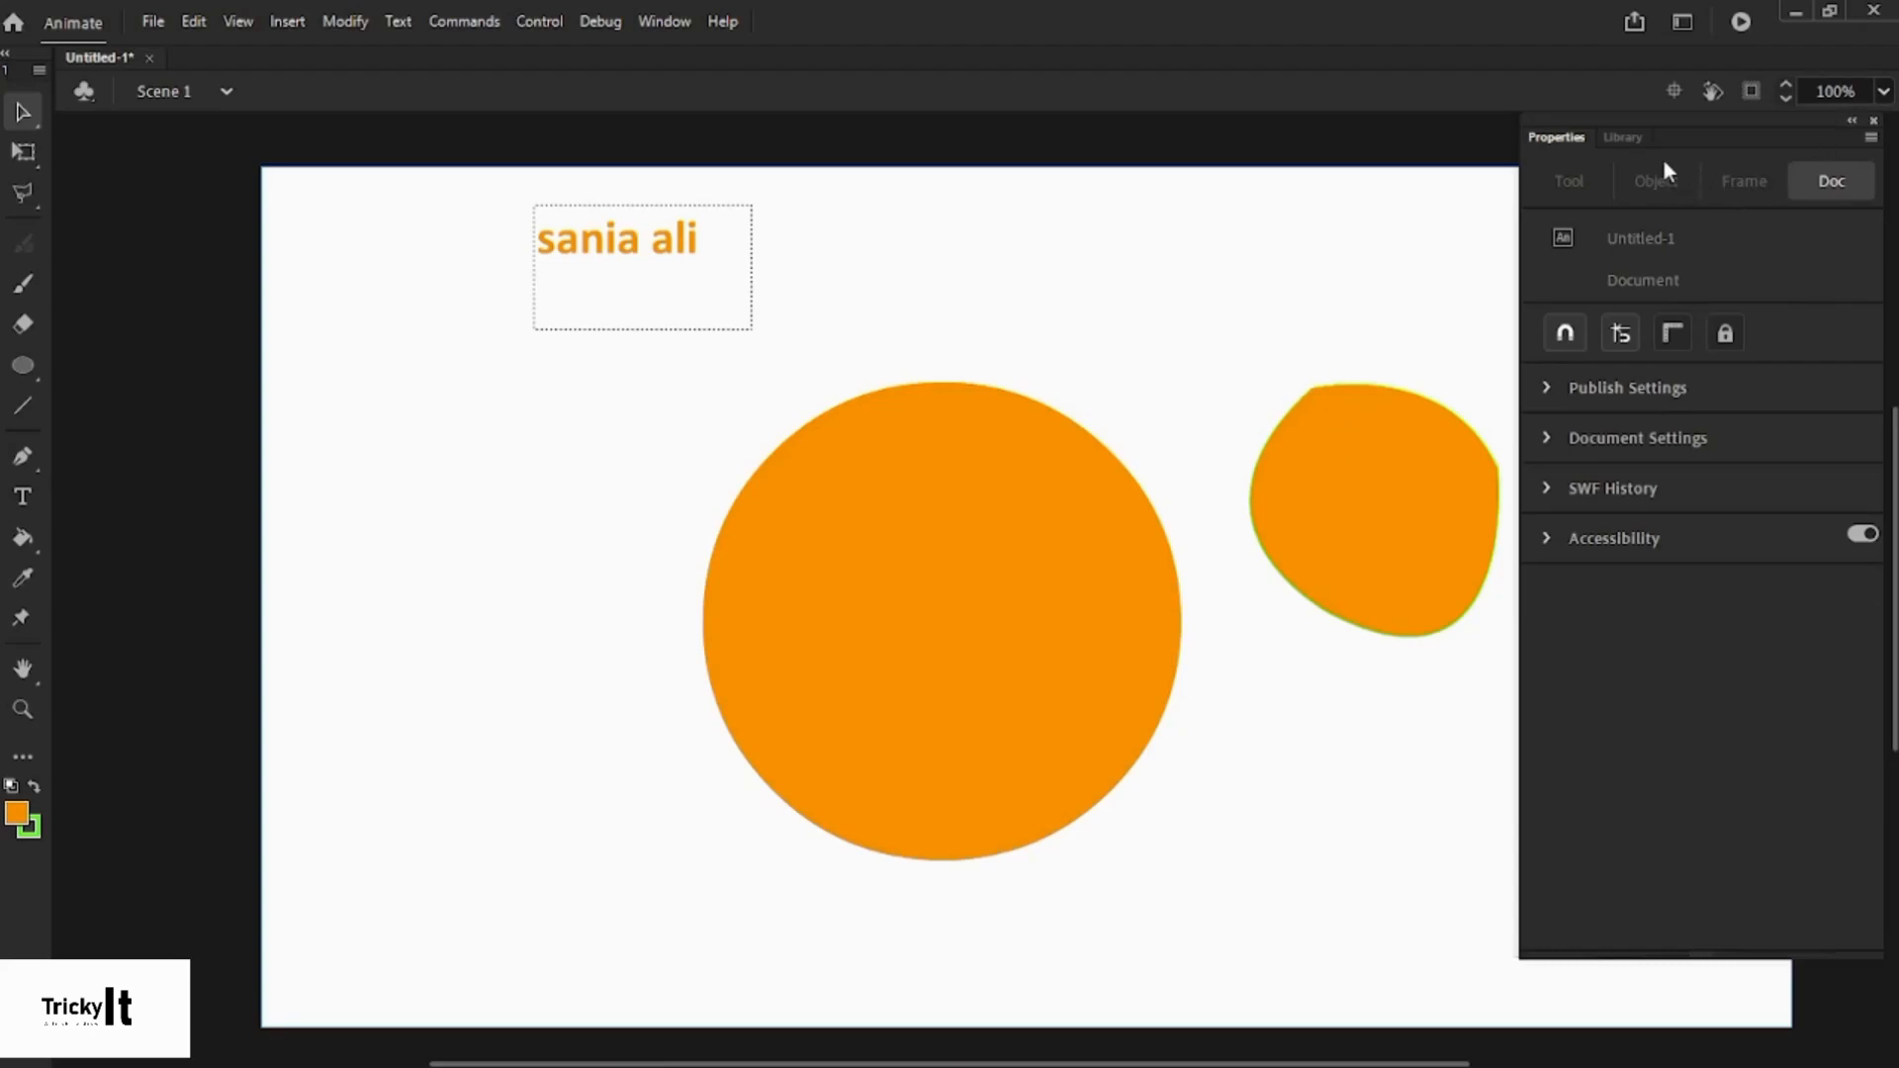
pyautogui.click(1088, 526)
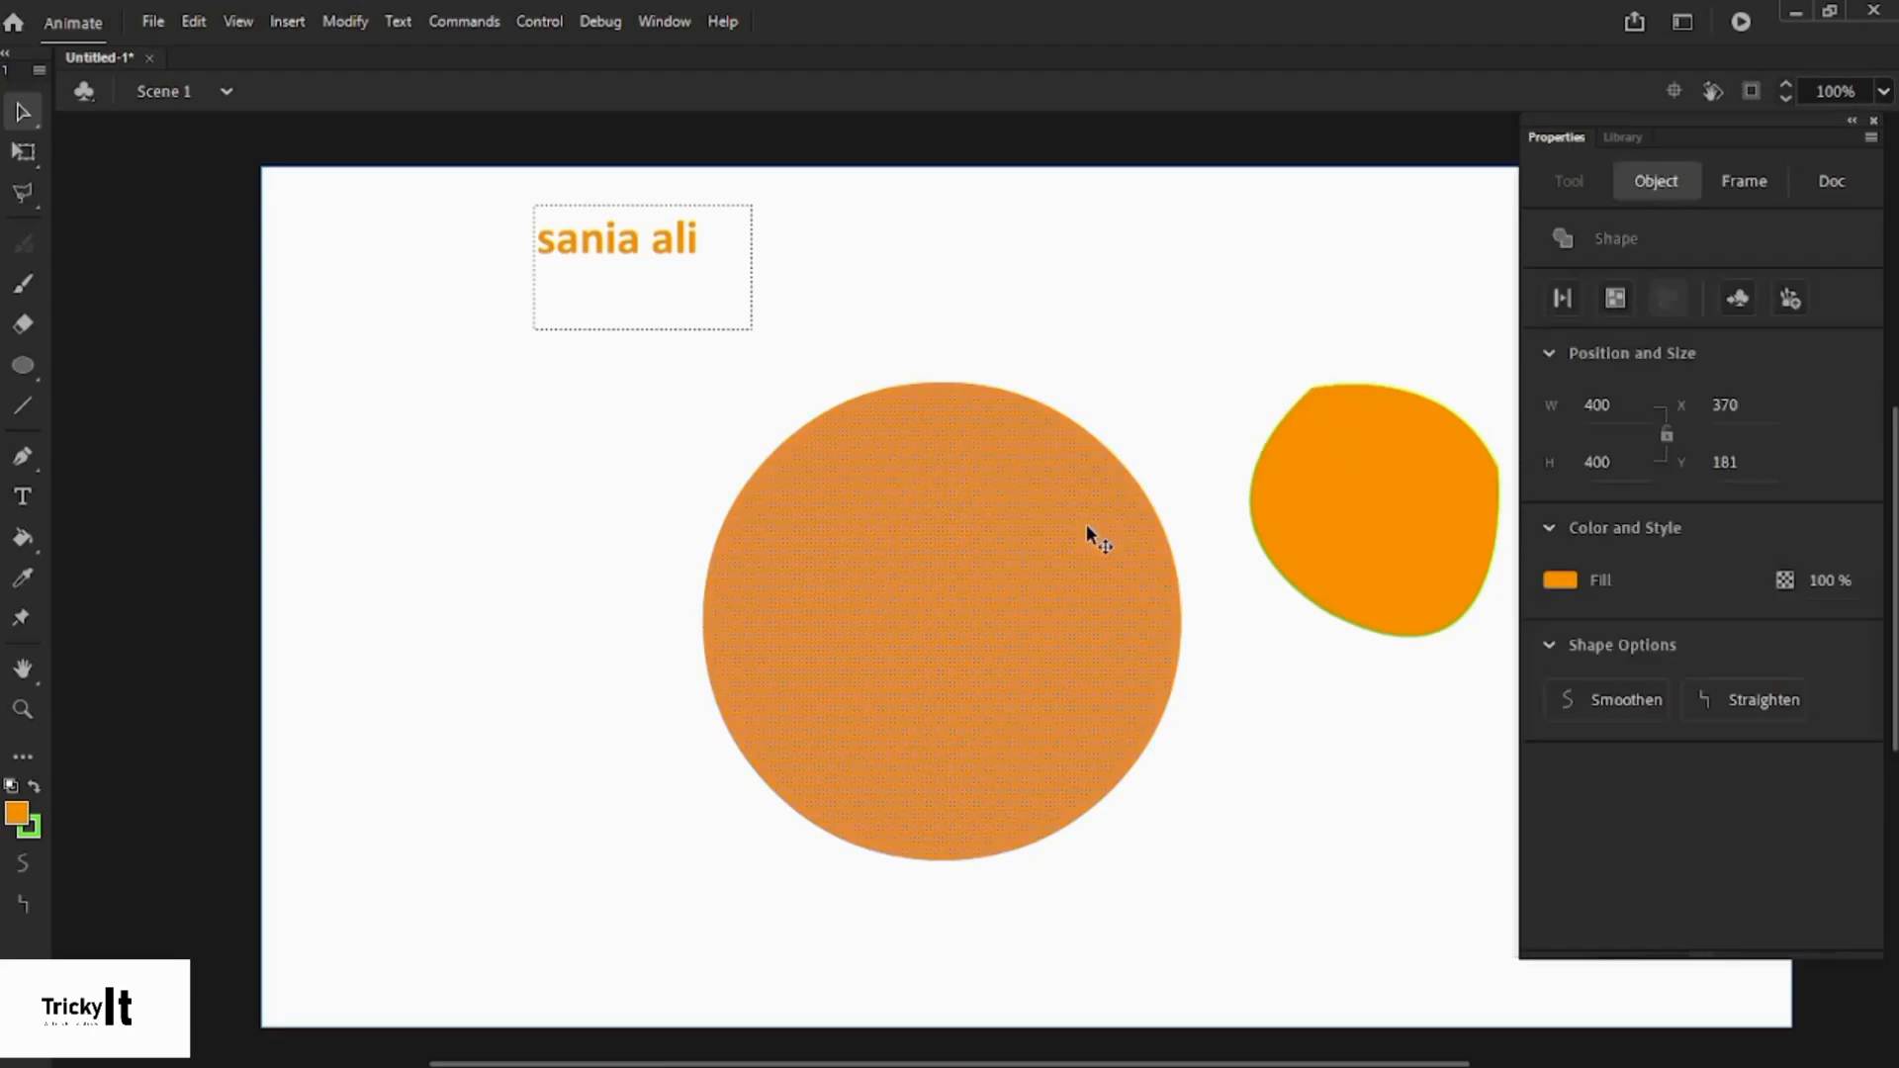
pyautogui.click(1793, 180)
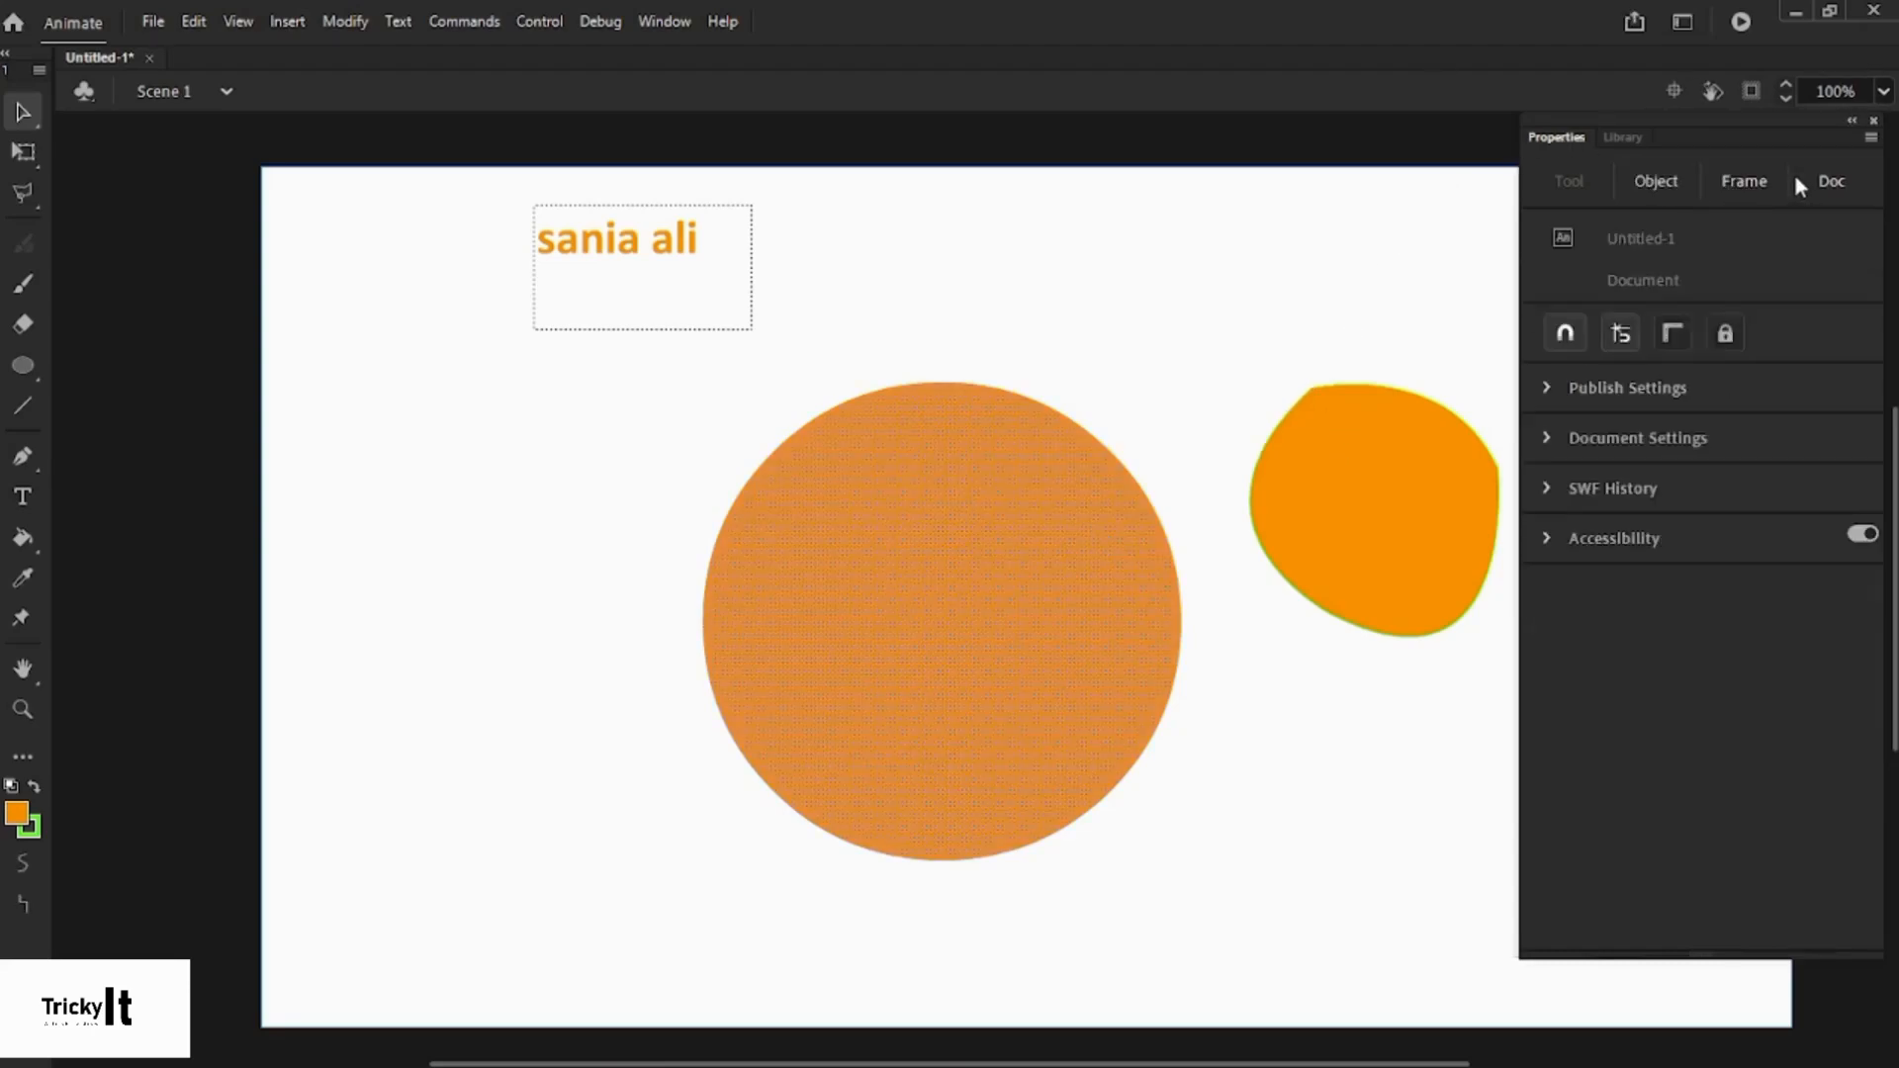
# - Turn on rulers and place guides along the circle's top, bottom and right edge
pyautogui.click(1671, 336)
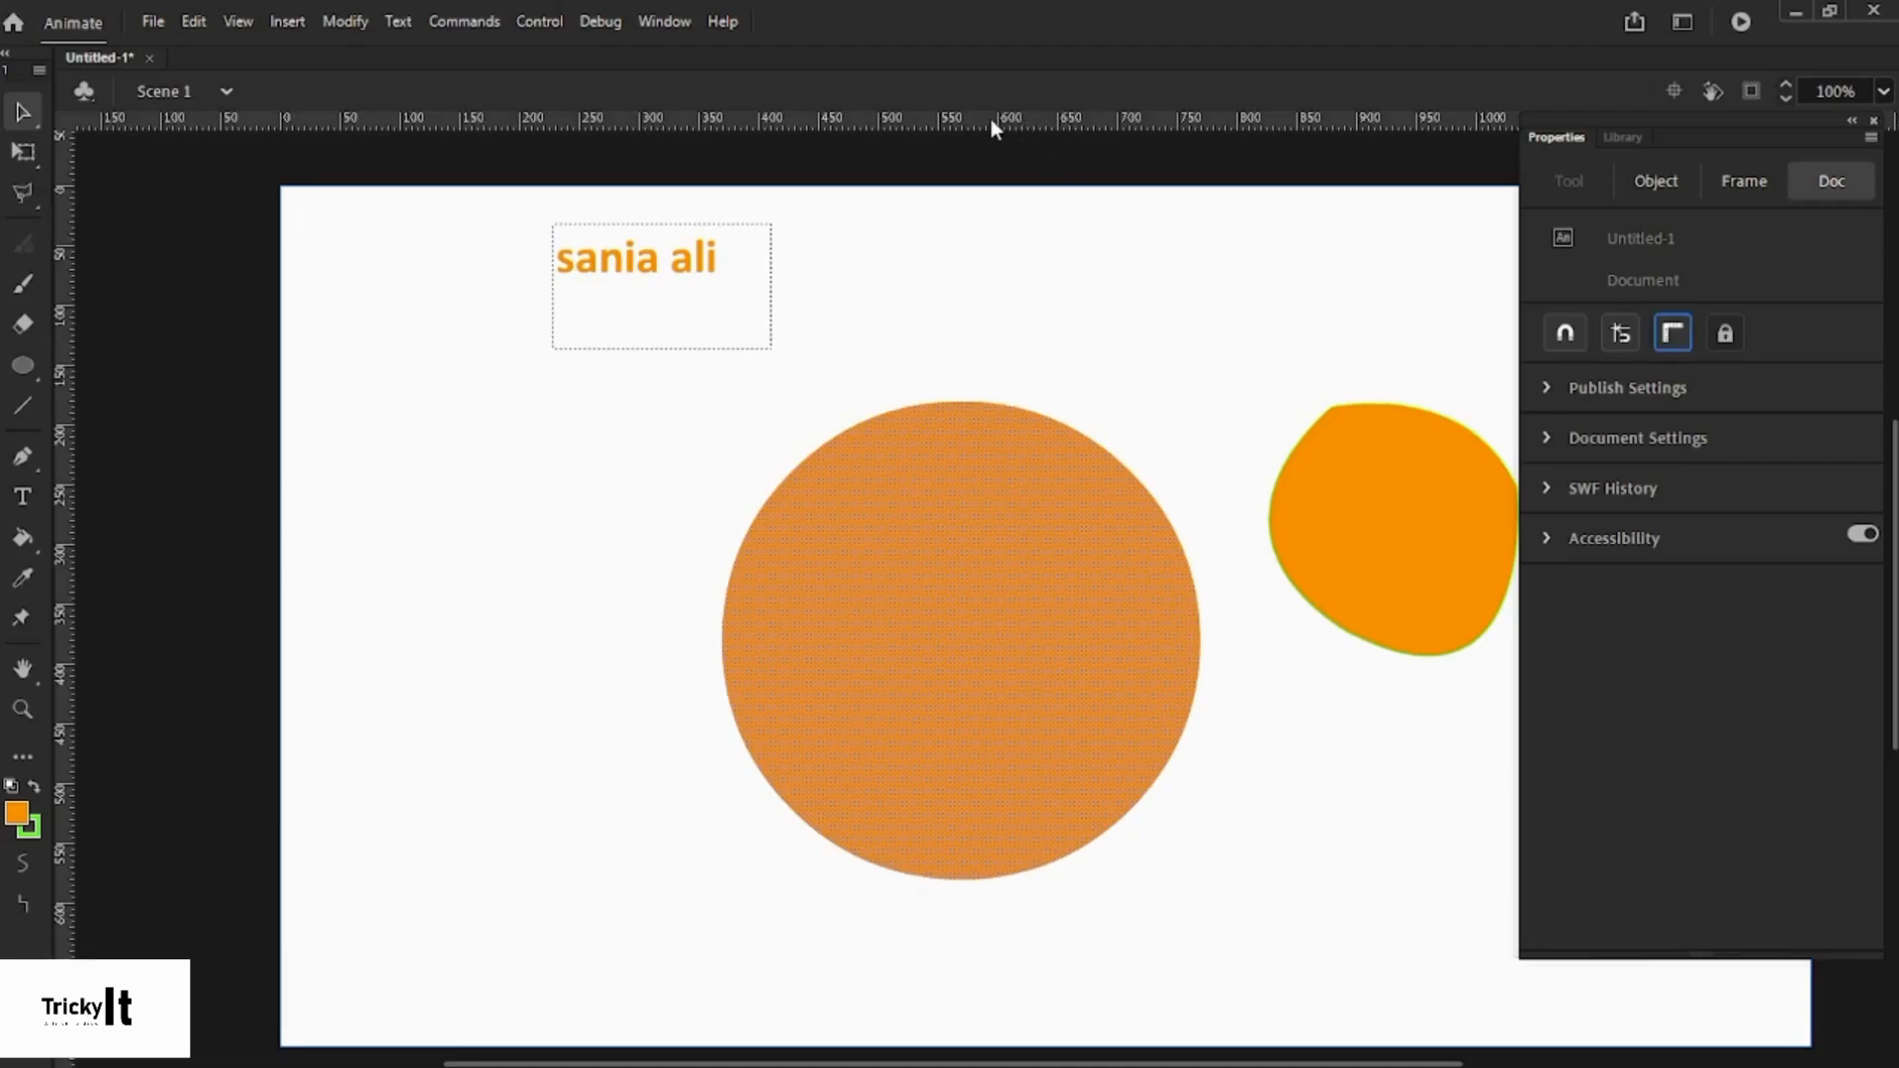
pyautogui.click(1670, 333)
pyautogui.click(1671, 333)
pyautogui.moveTo(925, 123); pyautogui.dragTo(933, 402)
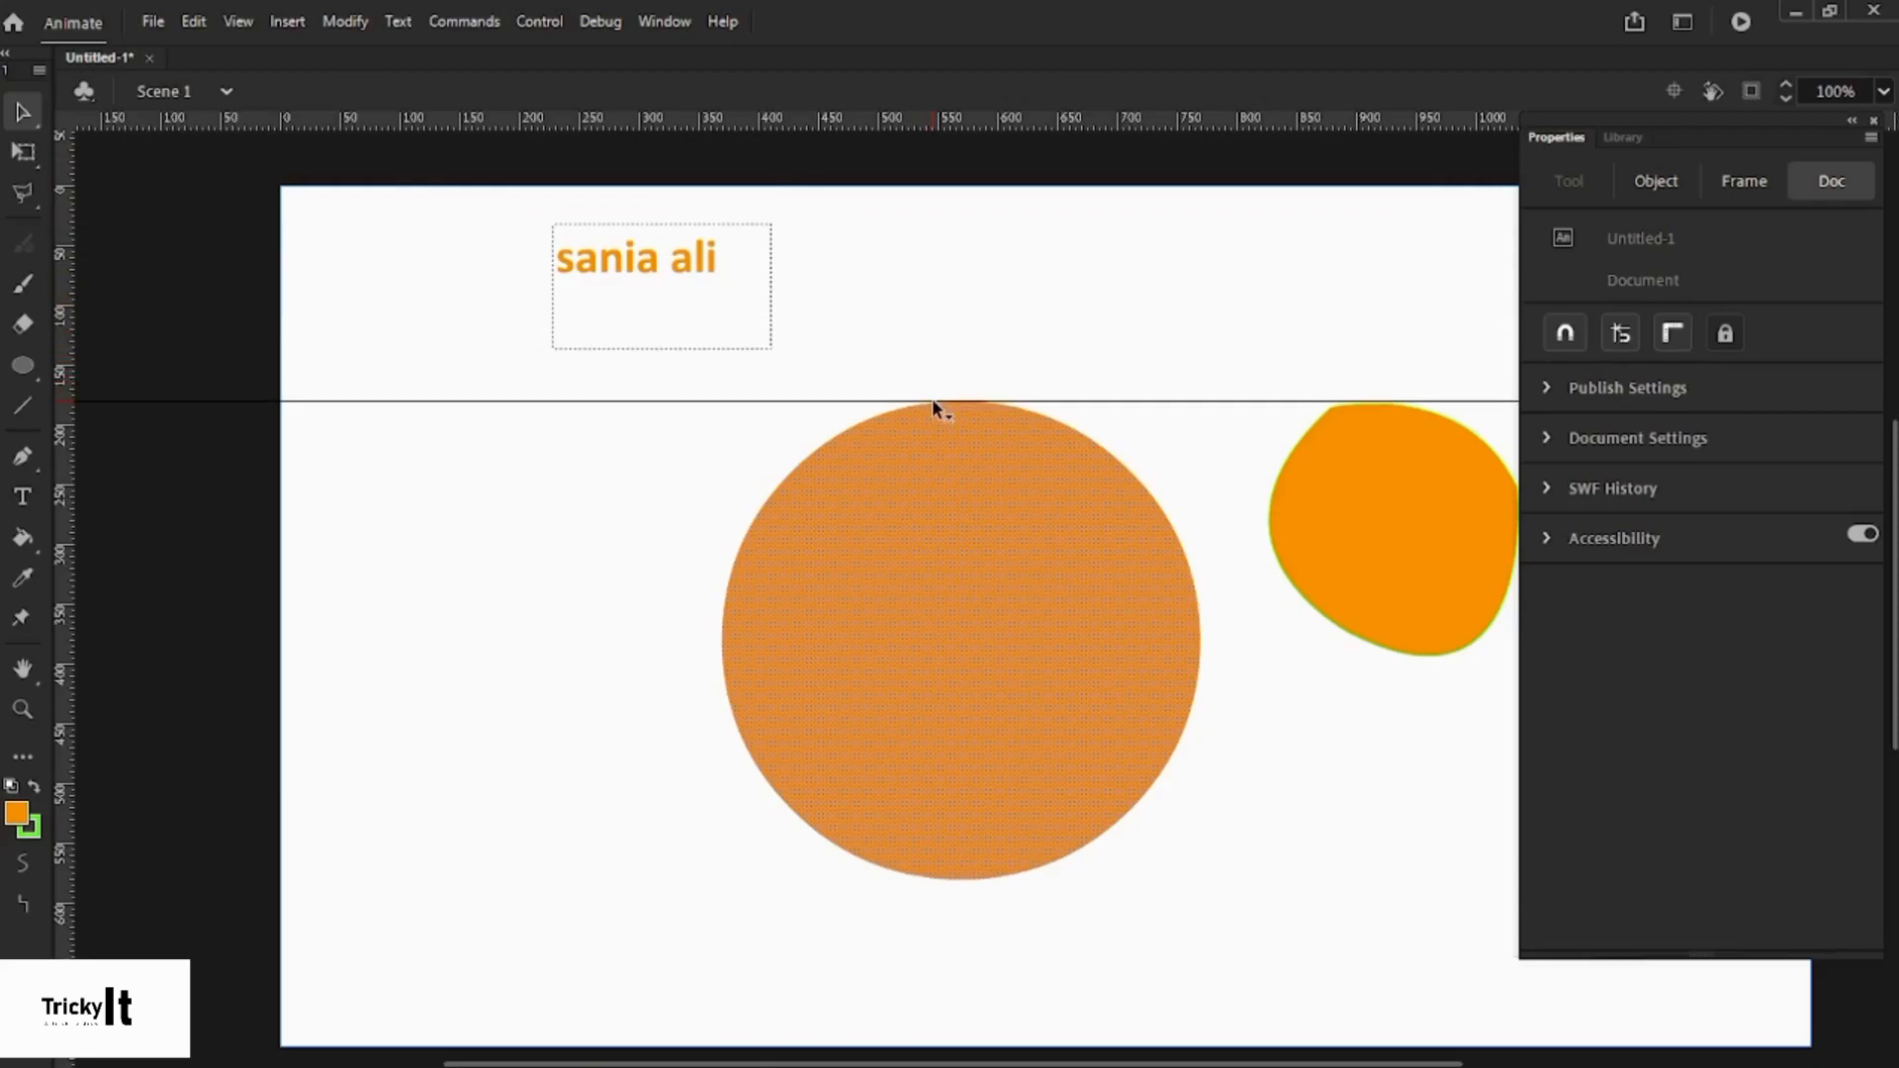
pyautogui.moveTo(987, 129); pyautogui.dragTo(1008, 883)
pyautogui.moveTo(63, 485); pyautogui.dragTo(1257, 570)
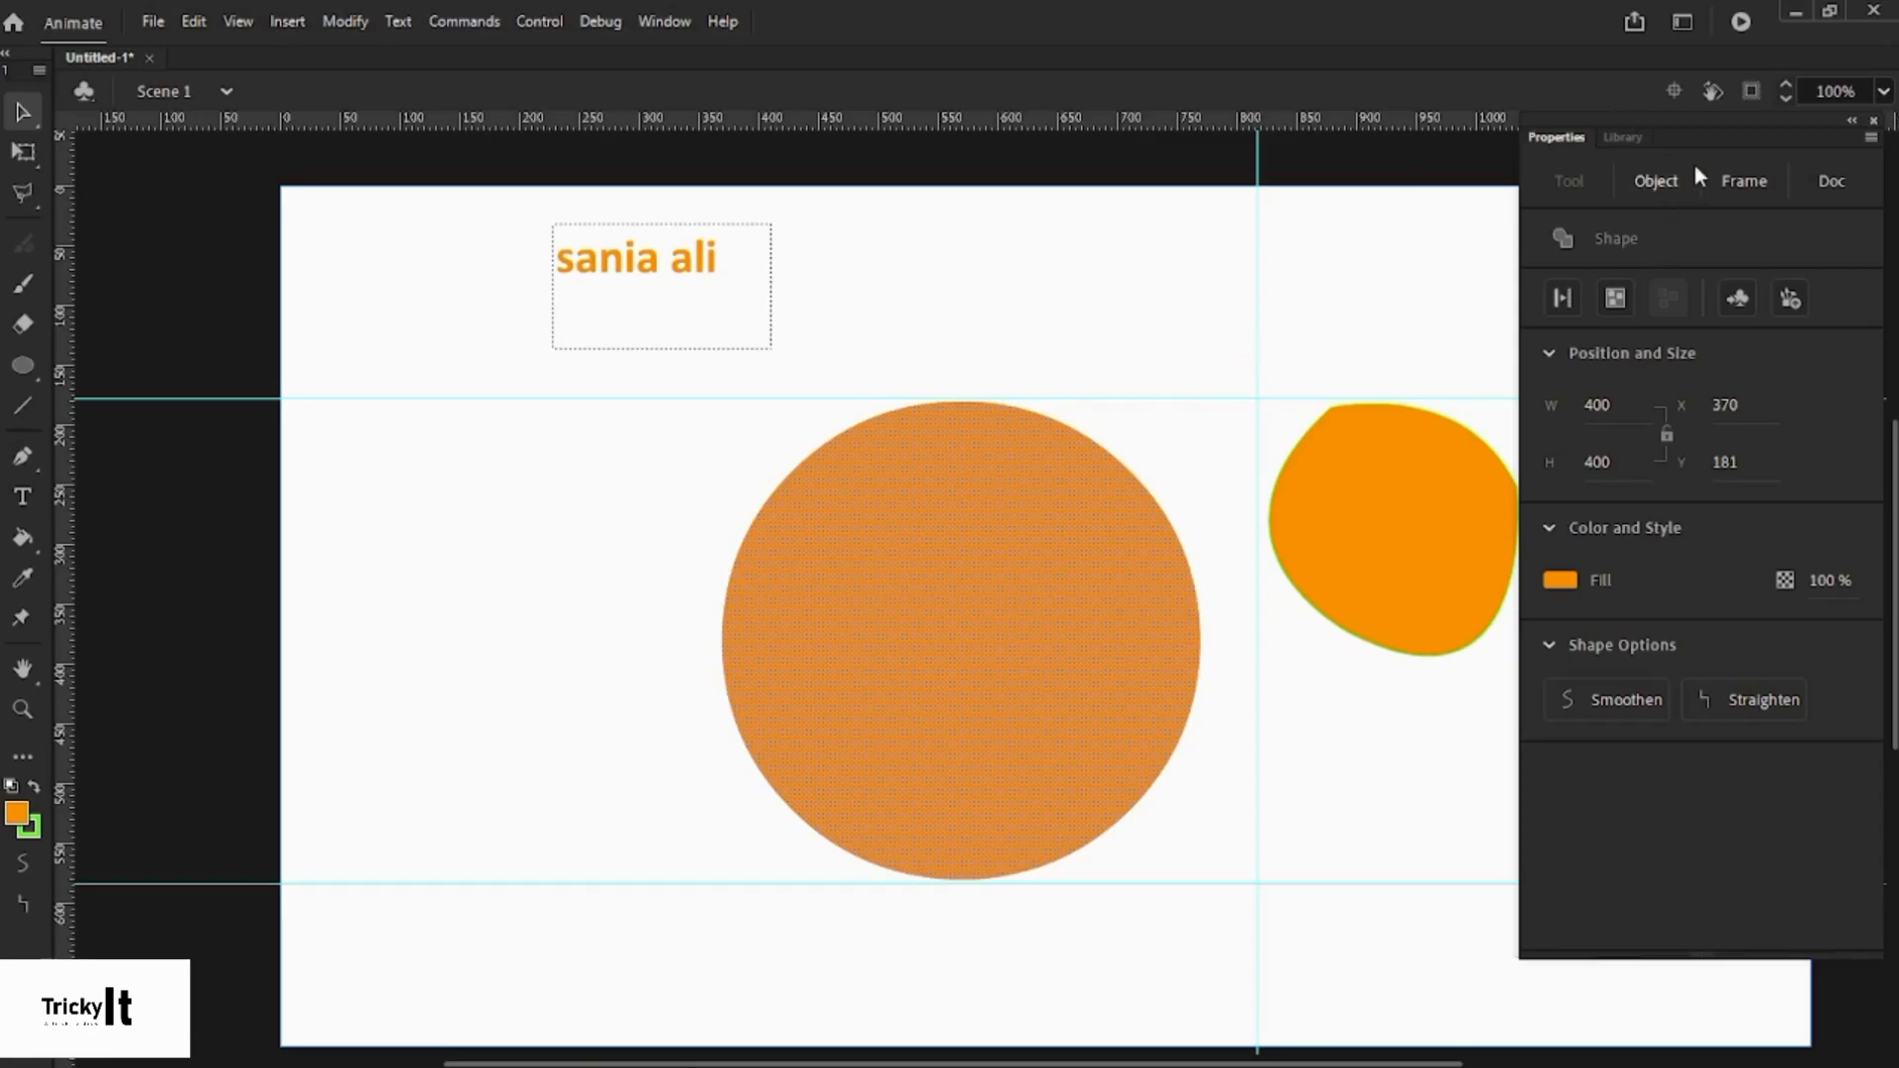
# - Hide the rulers, drag the guides off the stage, and close the Properties panel
pyautogui.click(1832, 181)
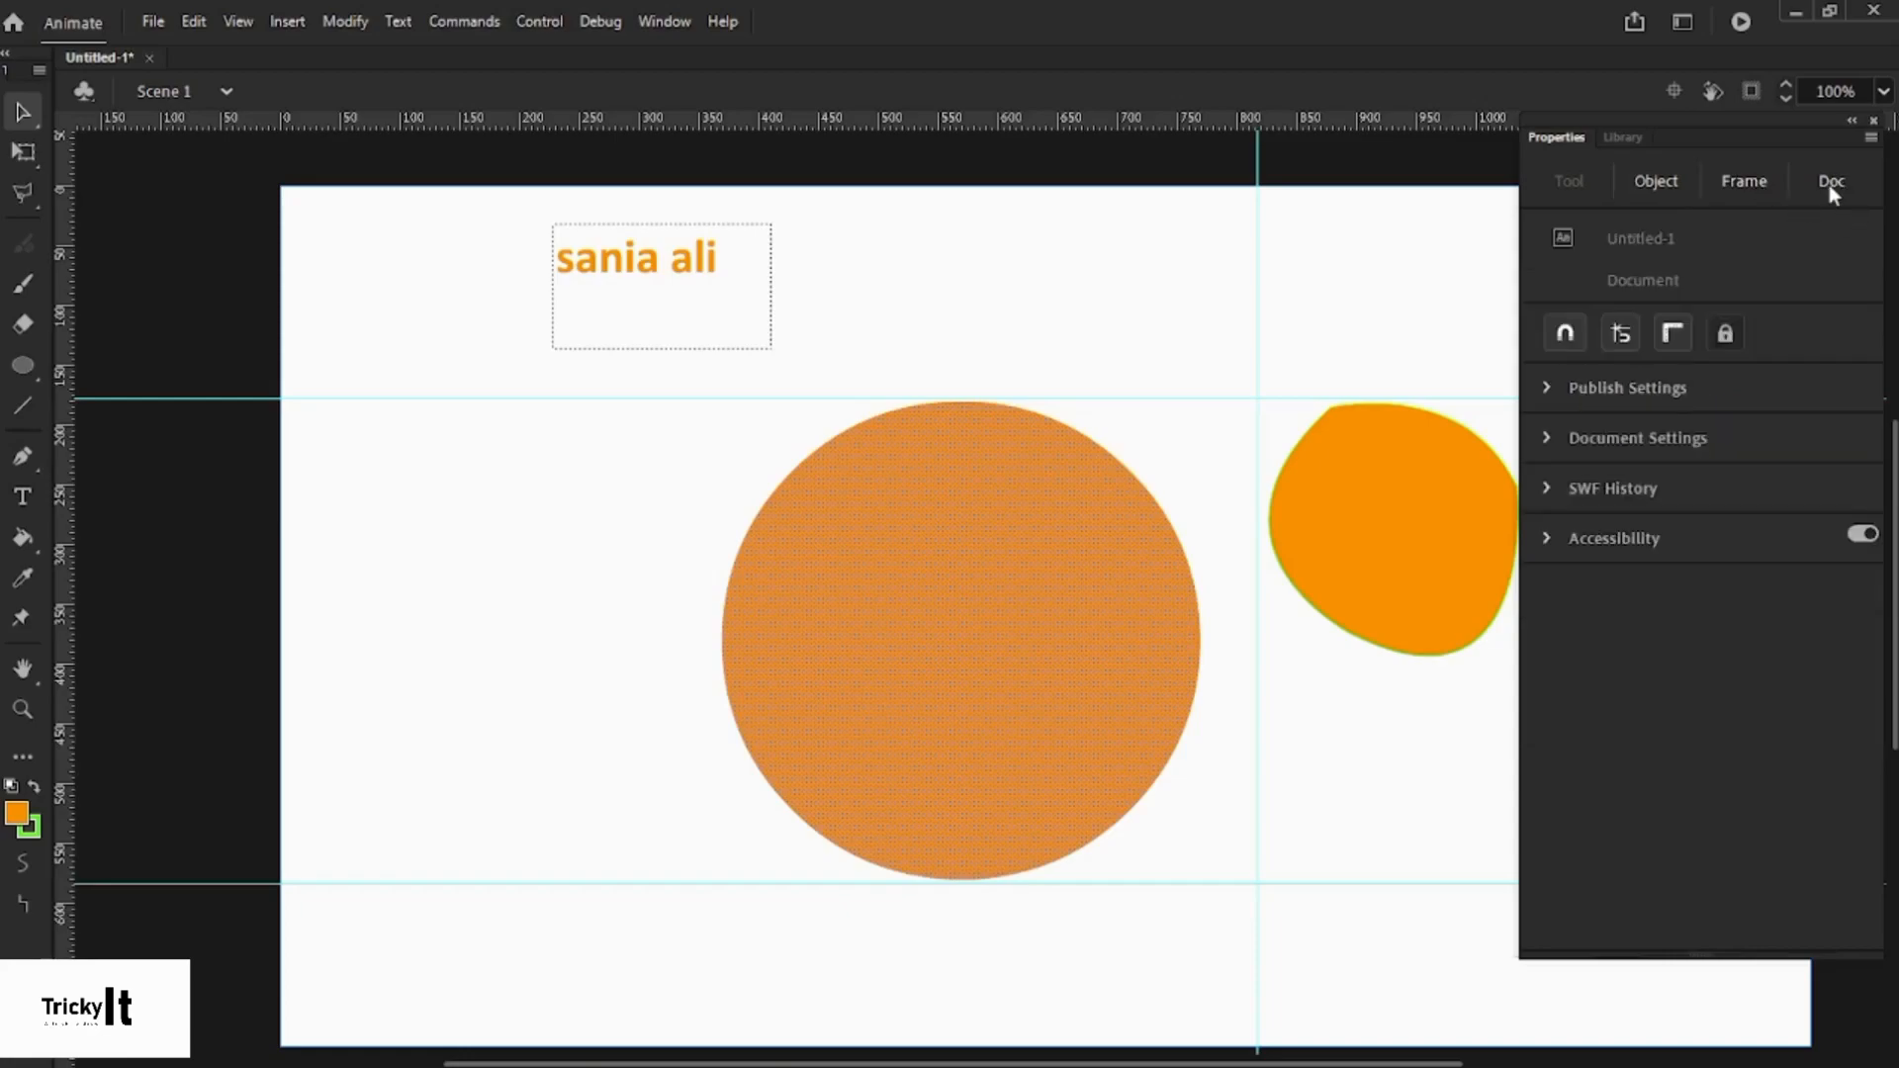
pyautogui.click(1672, 334)
pyautogui.moveTo(1236, 323); pyautogui.dragTo(14, 346)
pyautogui.moveTo(400, 378); pyautogui.dragTo(430, 128)
pyautogui.moveTo(507, 864); pyautogui.dragTo(542, 1060)
pyautogui.scroll(-3, 961, 605)
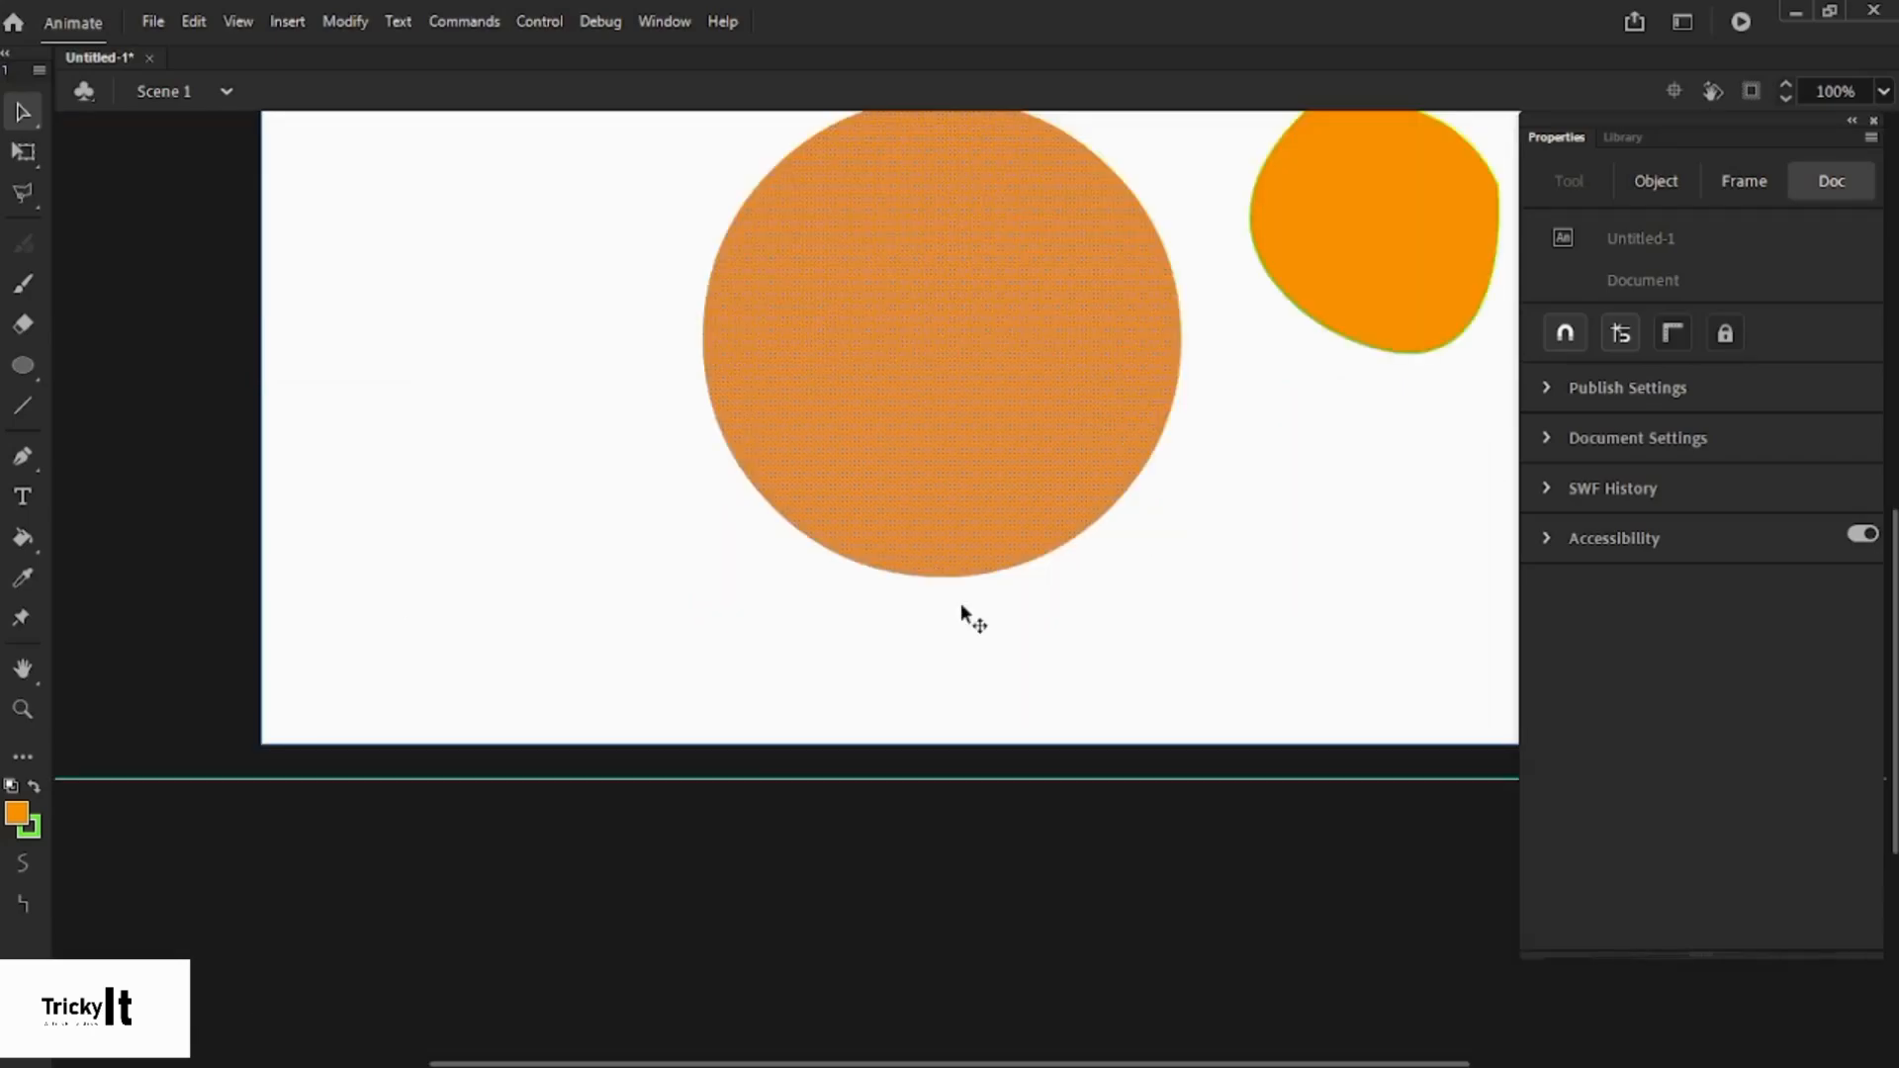
pyautogui.scroll(6, 839, 408)
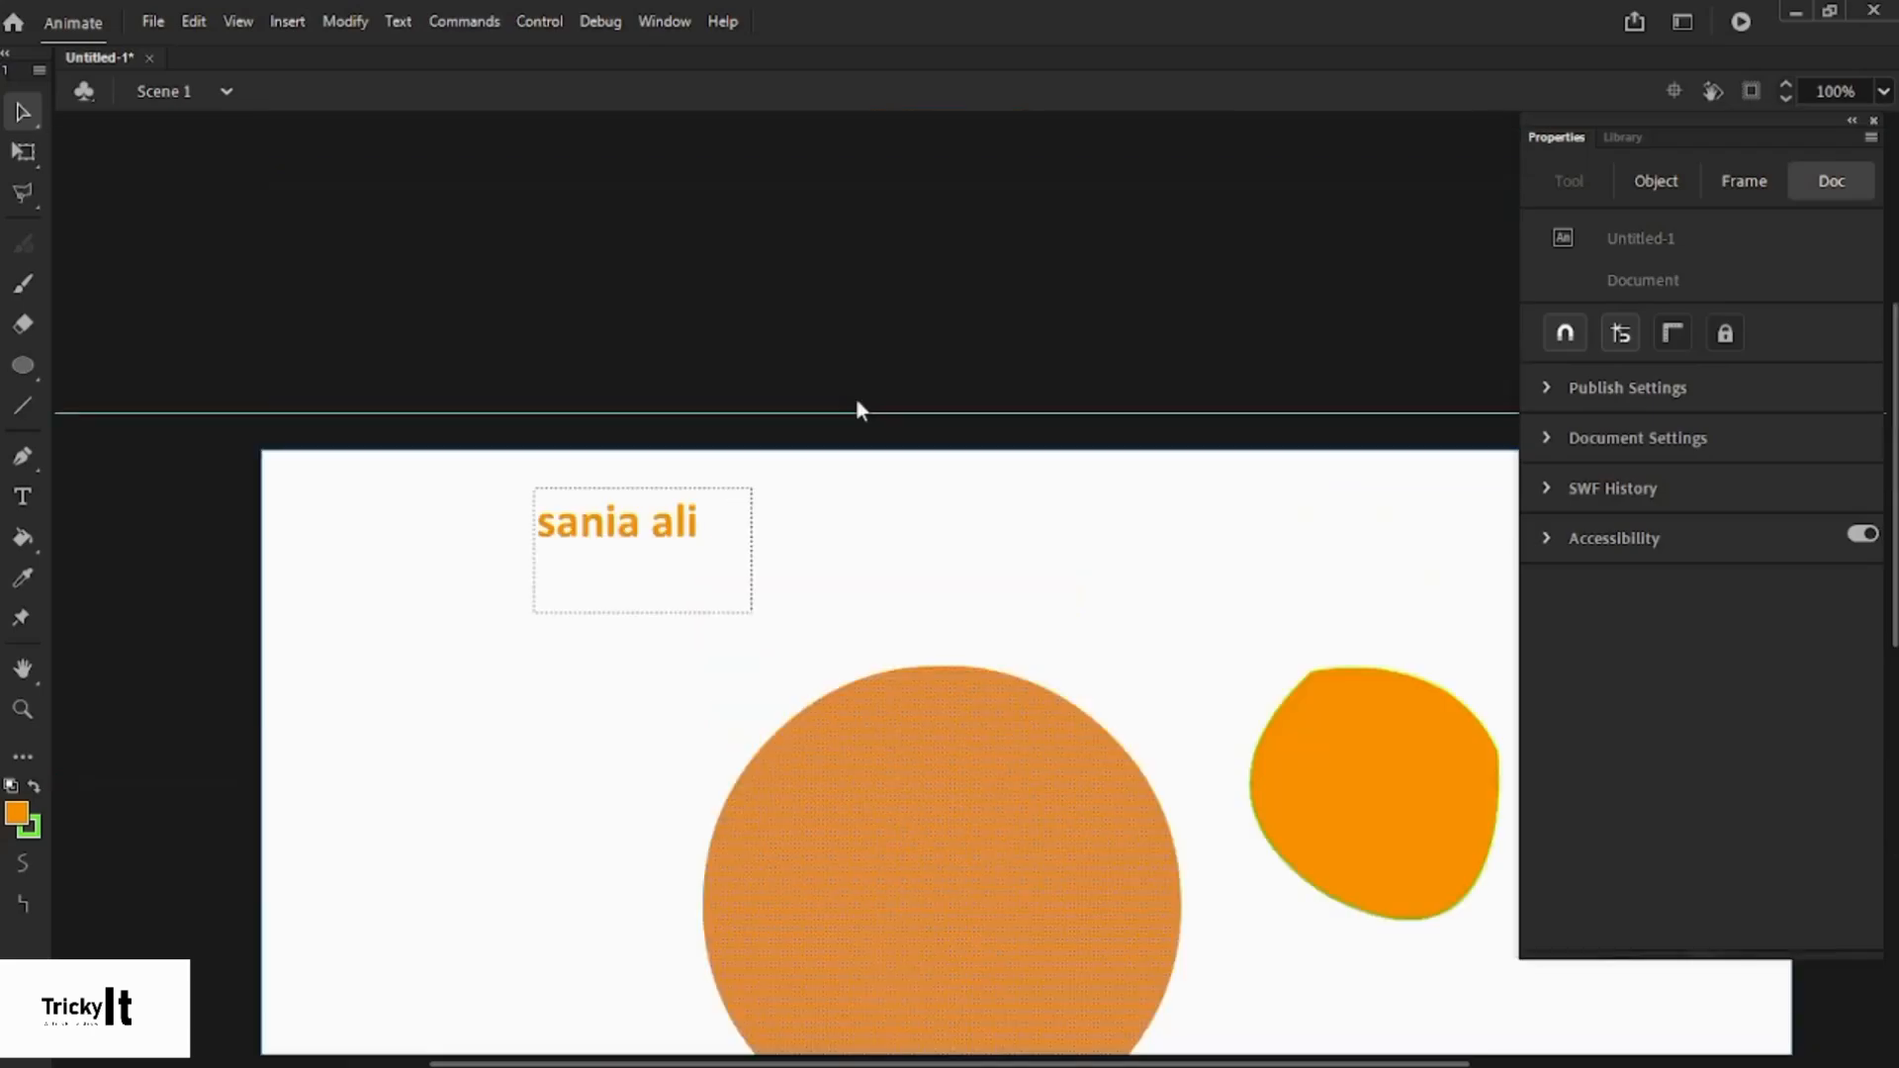
pyautogui.scroll(-6, 857, 402)
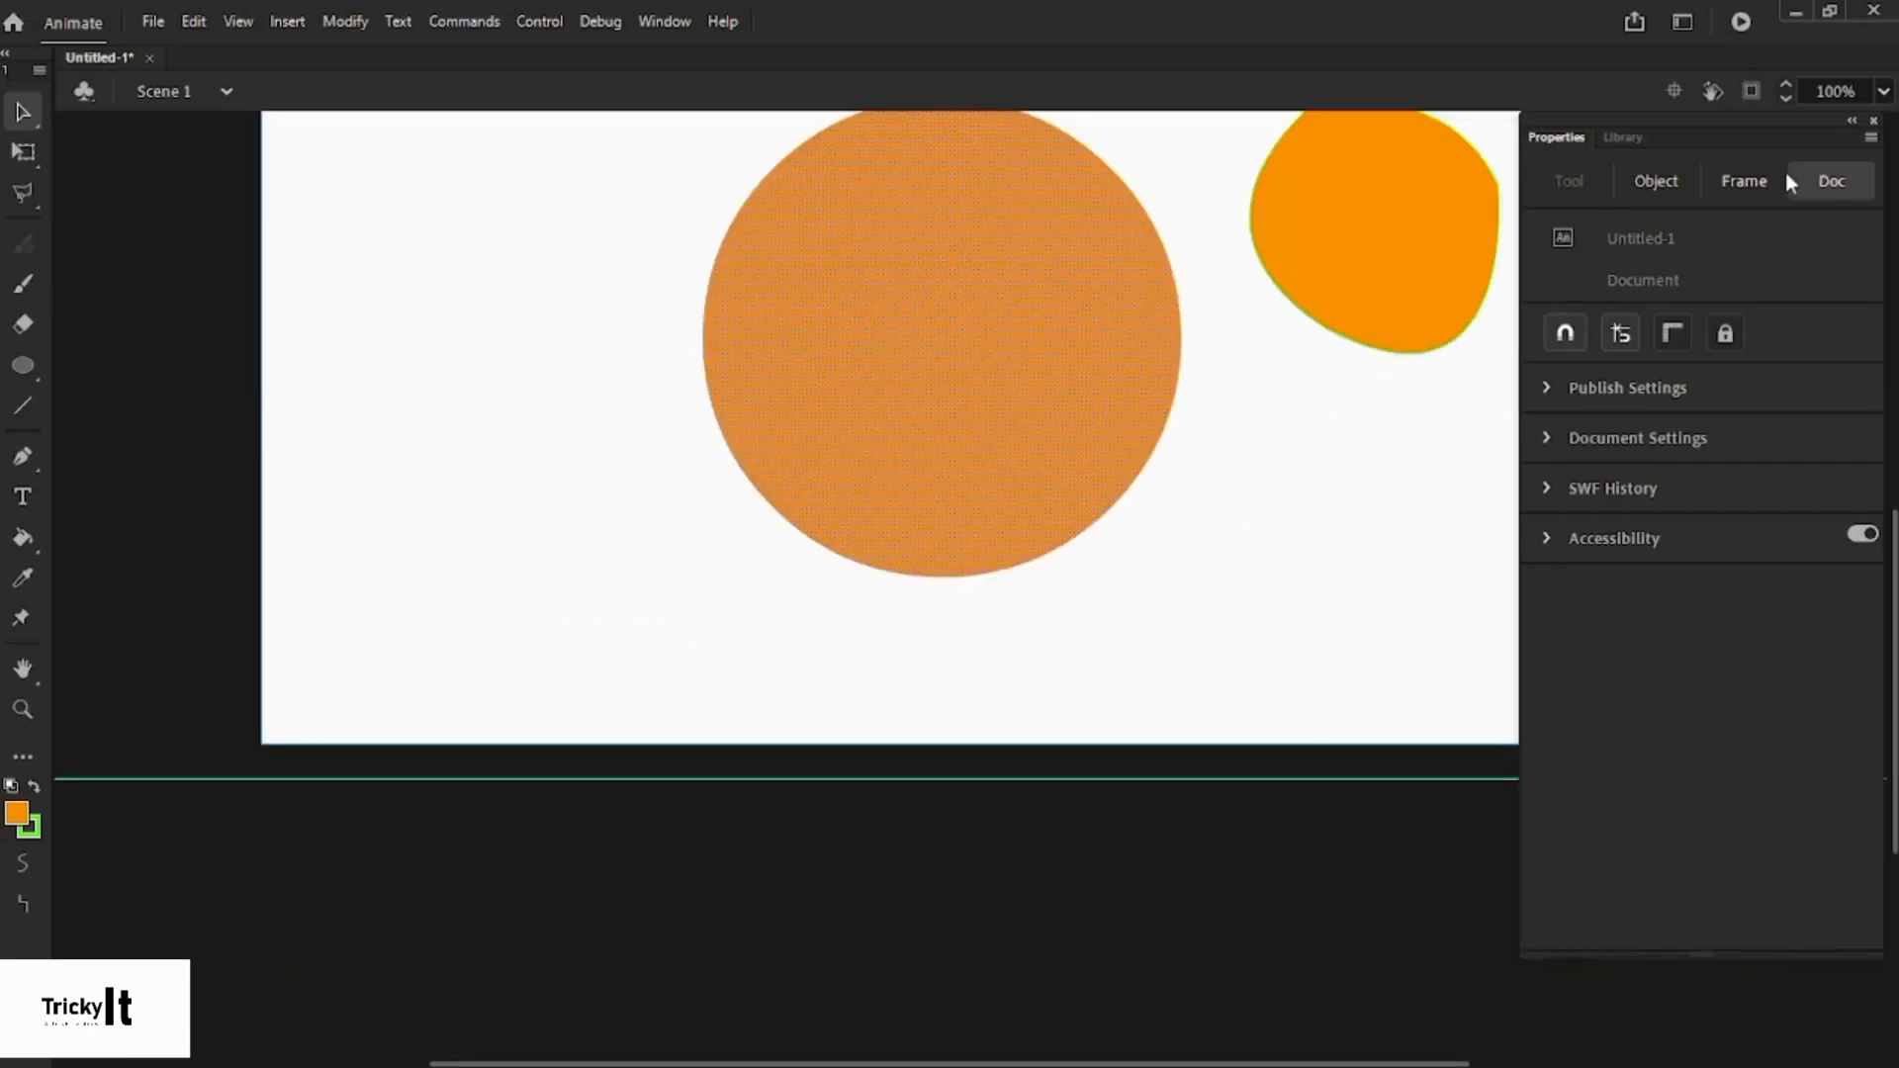
pyautogui.click(1875, 123)
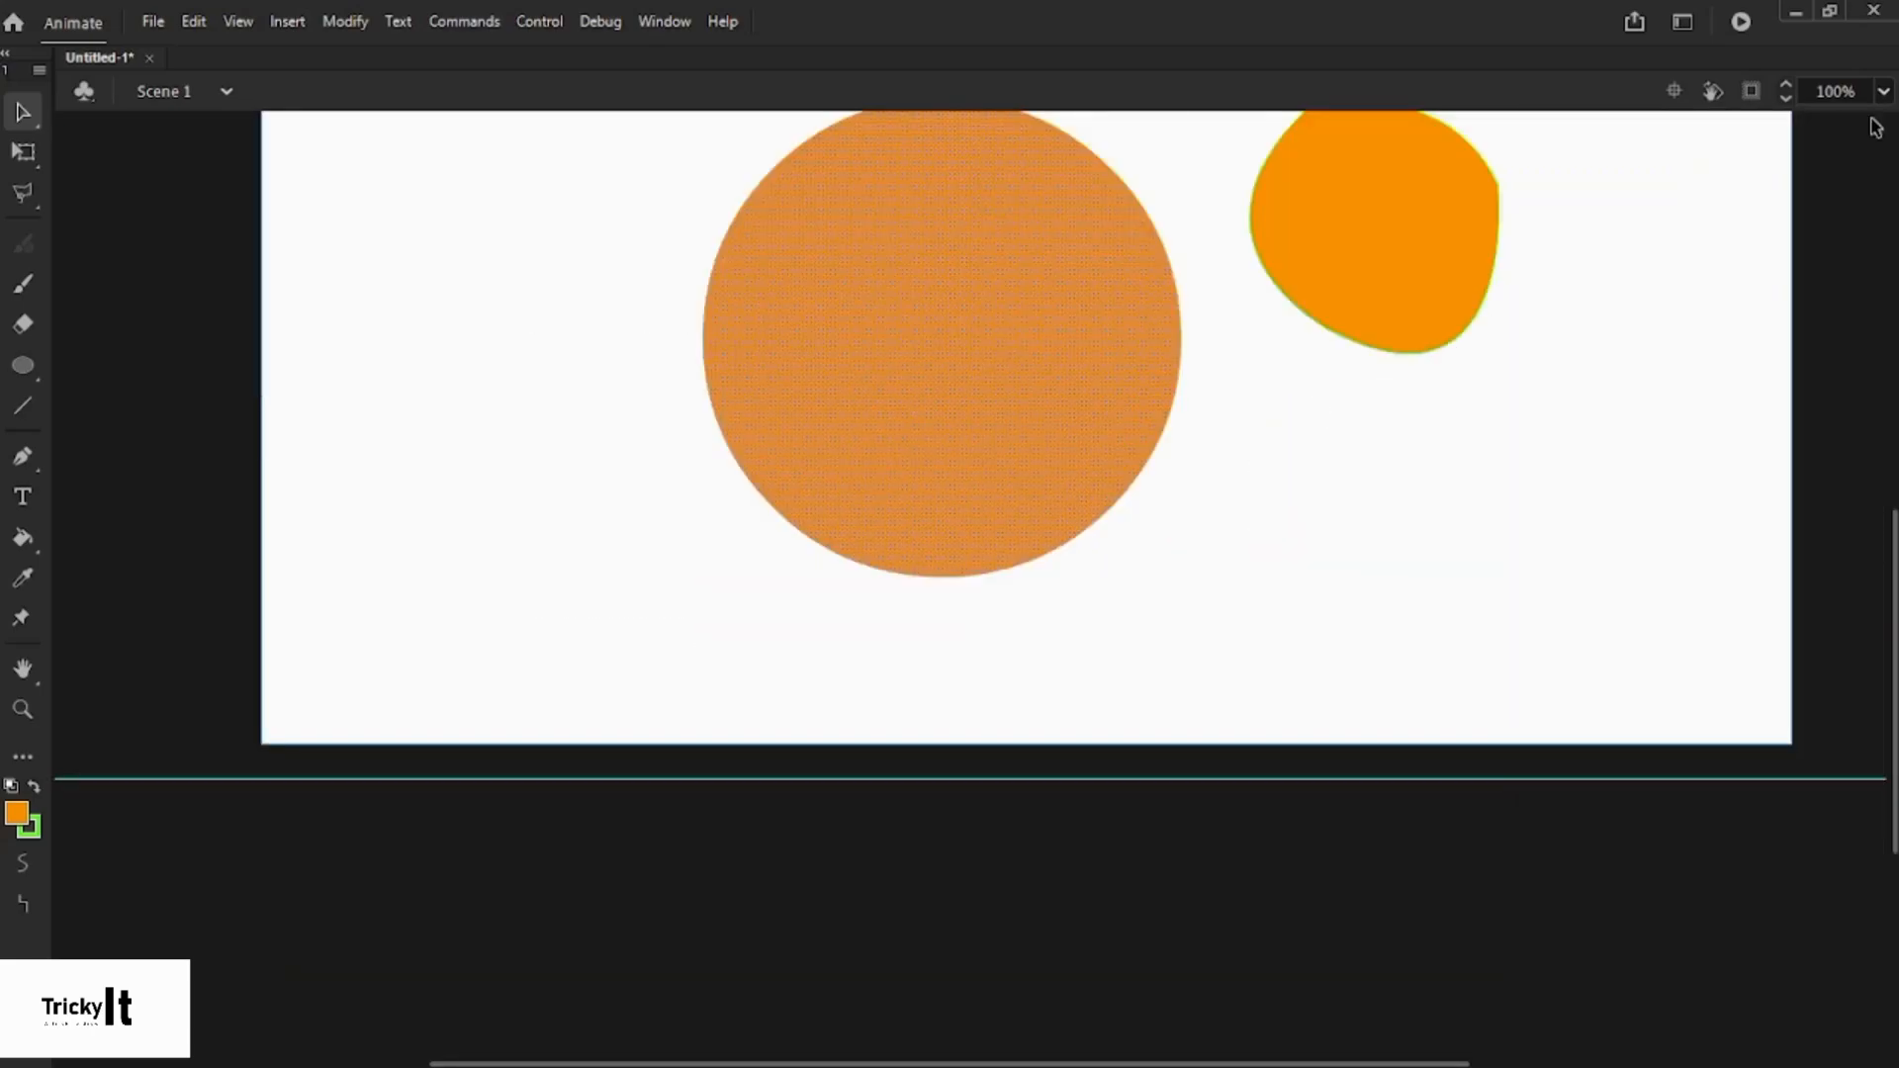
pyautogui.moveTo(1891, 534); pyautogui.dragTo(1892, 431)
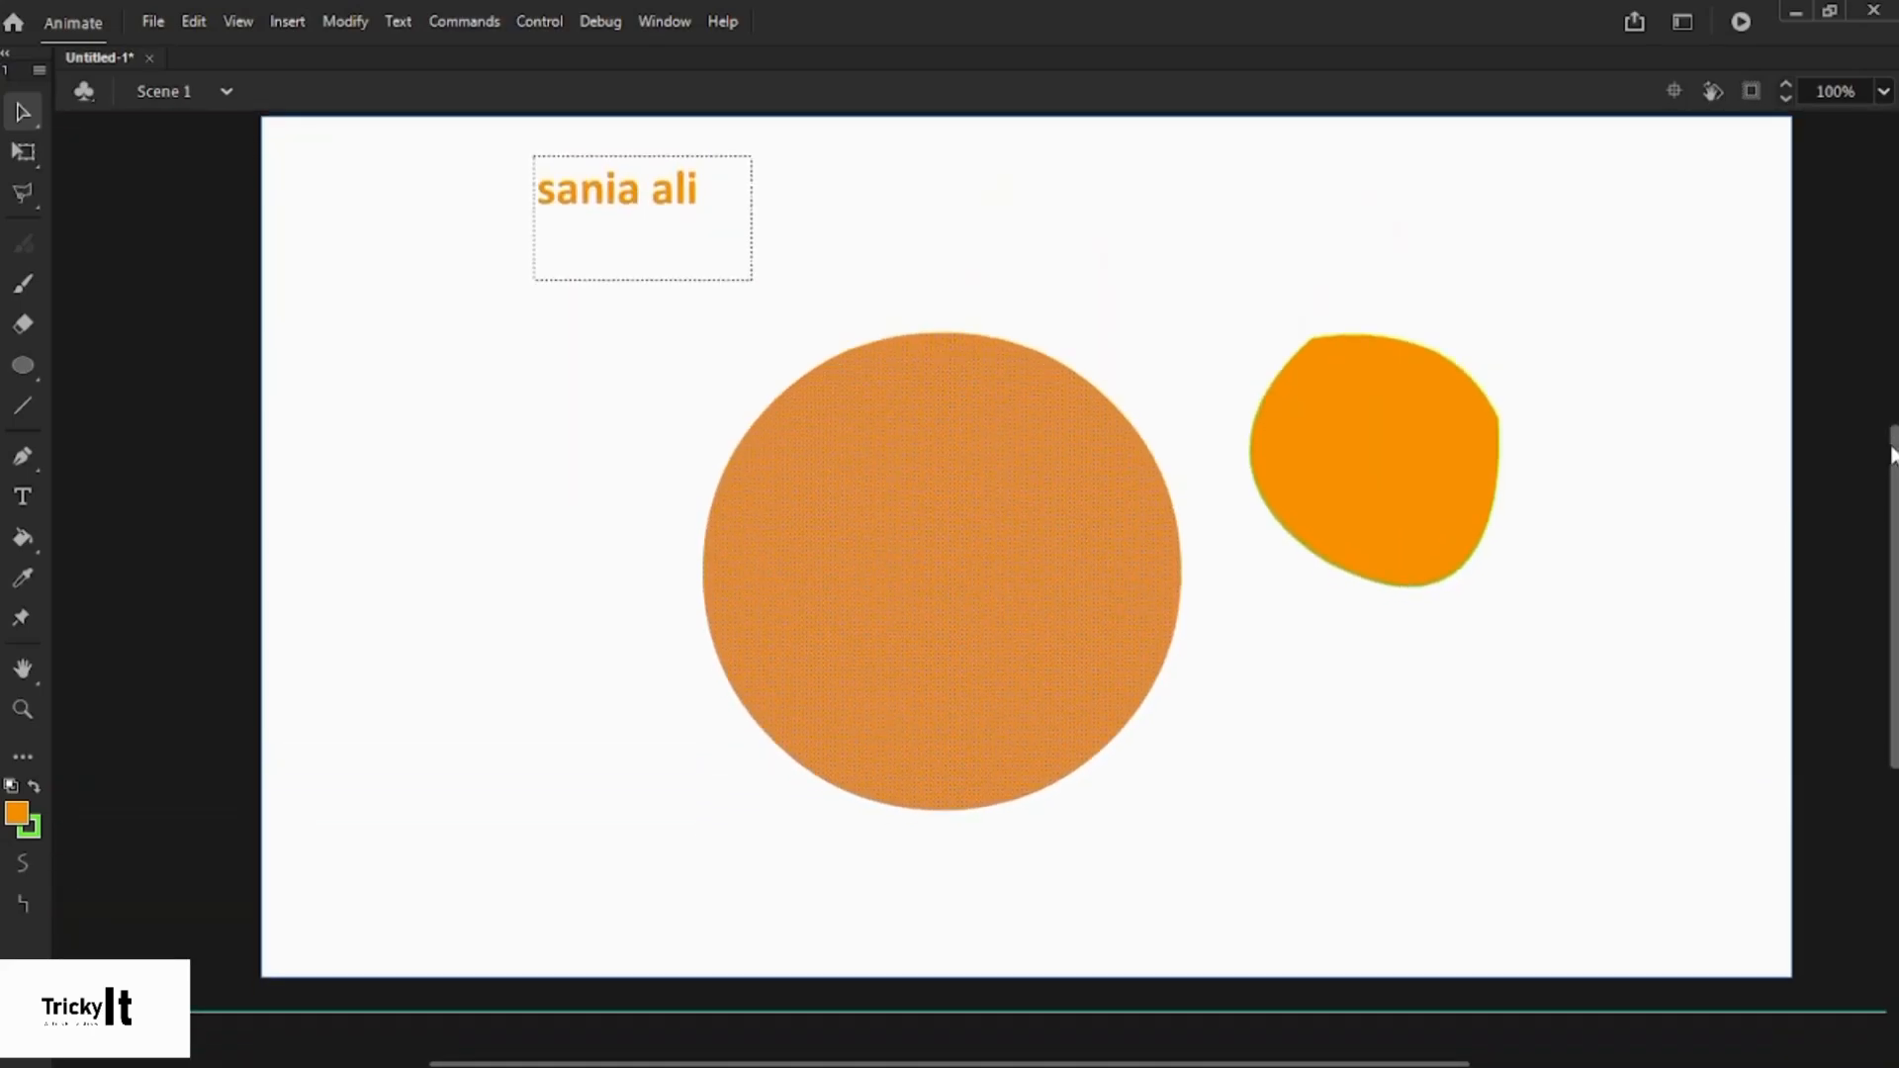
# - Toggle the scene edit bar off and back on, and check the scene list
pyautogui.click(668, 20)
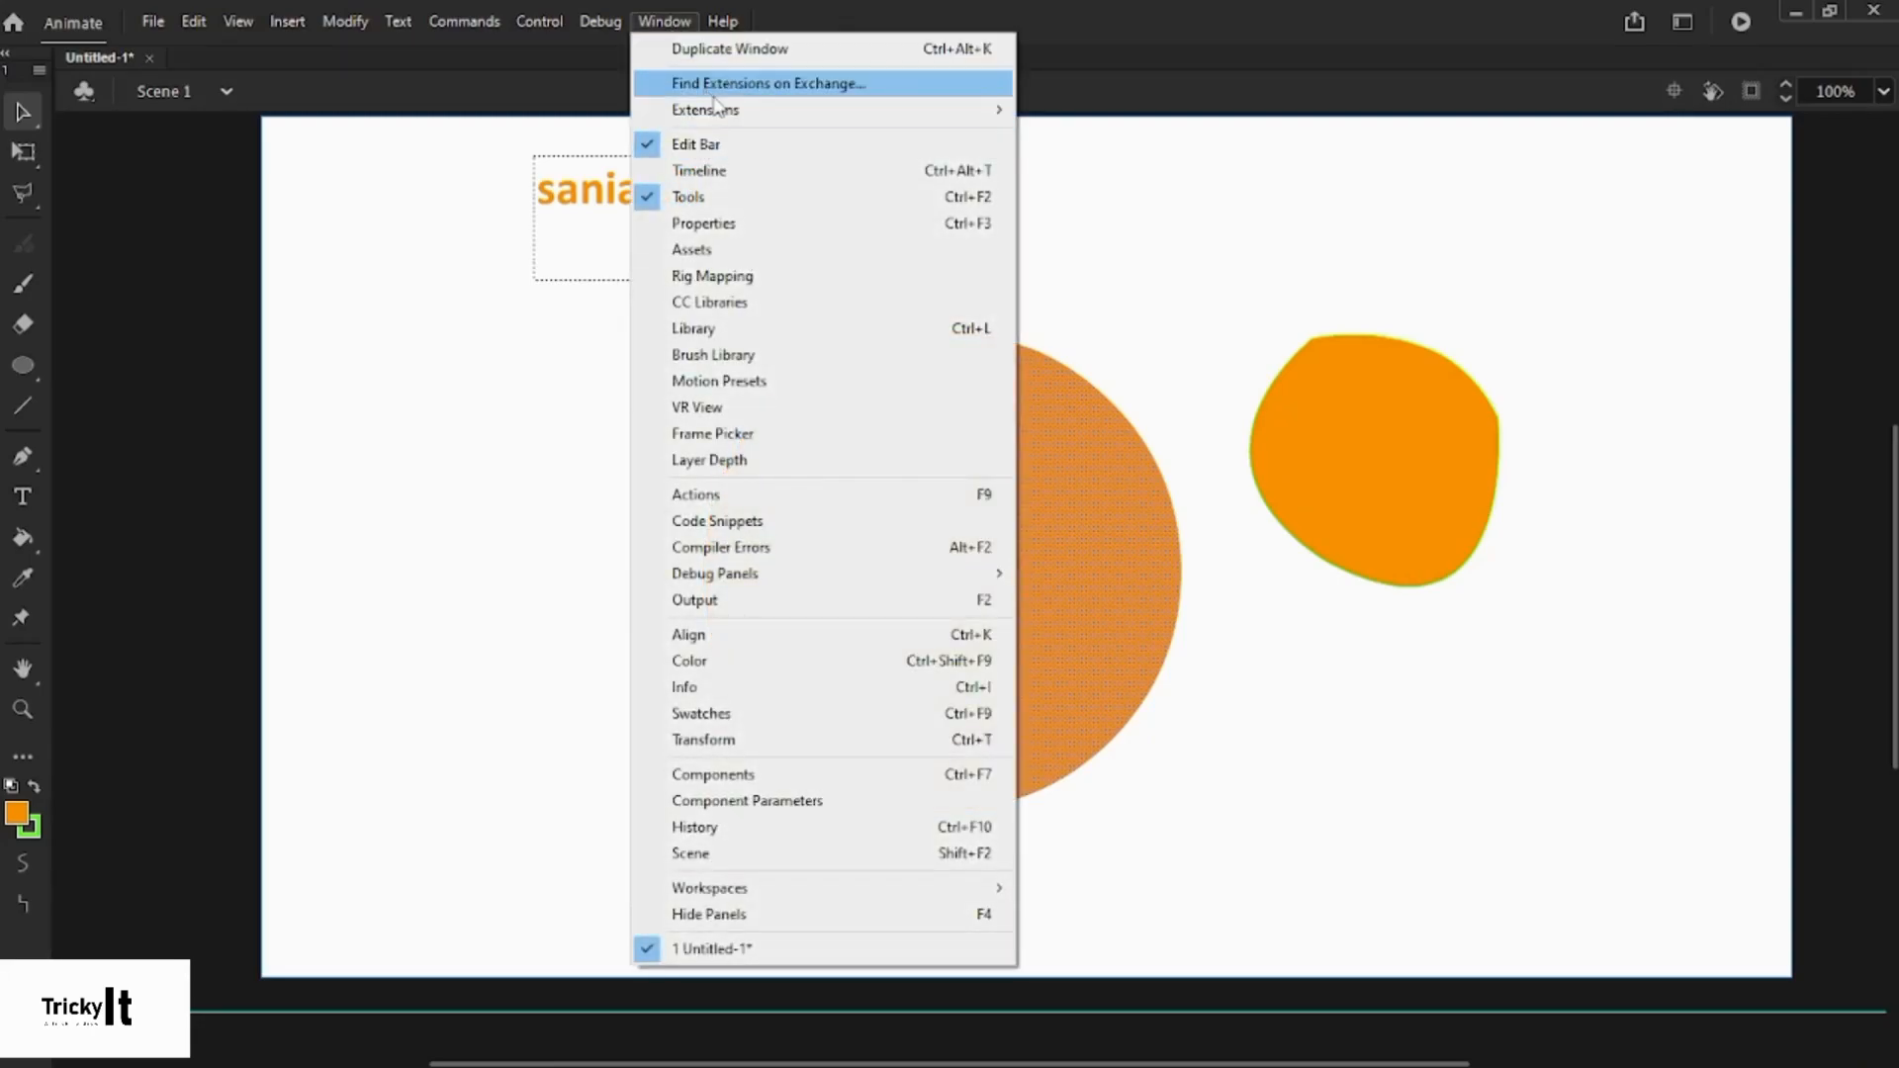
pyautogui.click(737, 148)
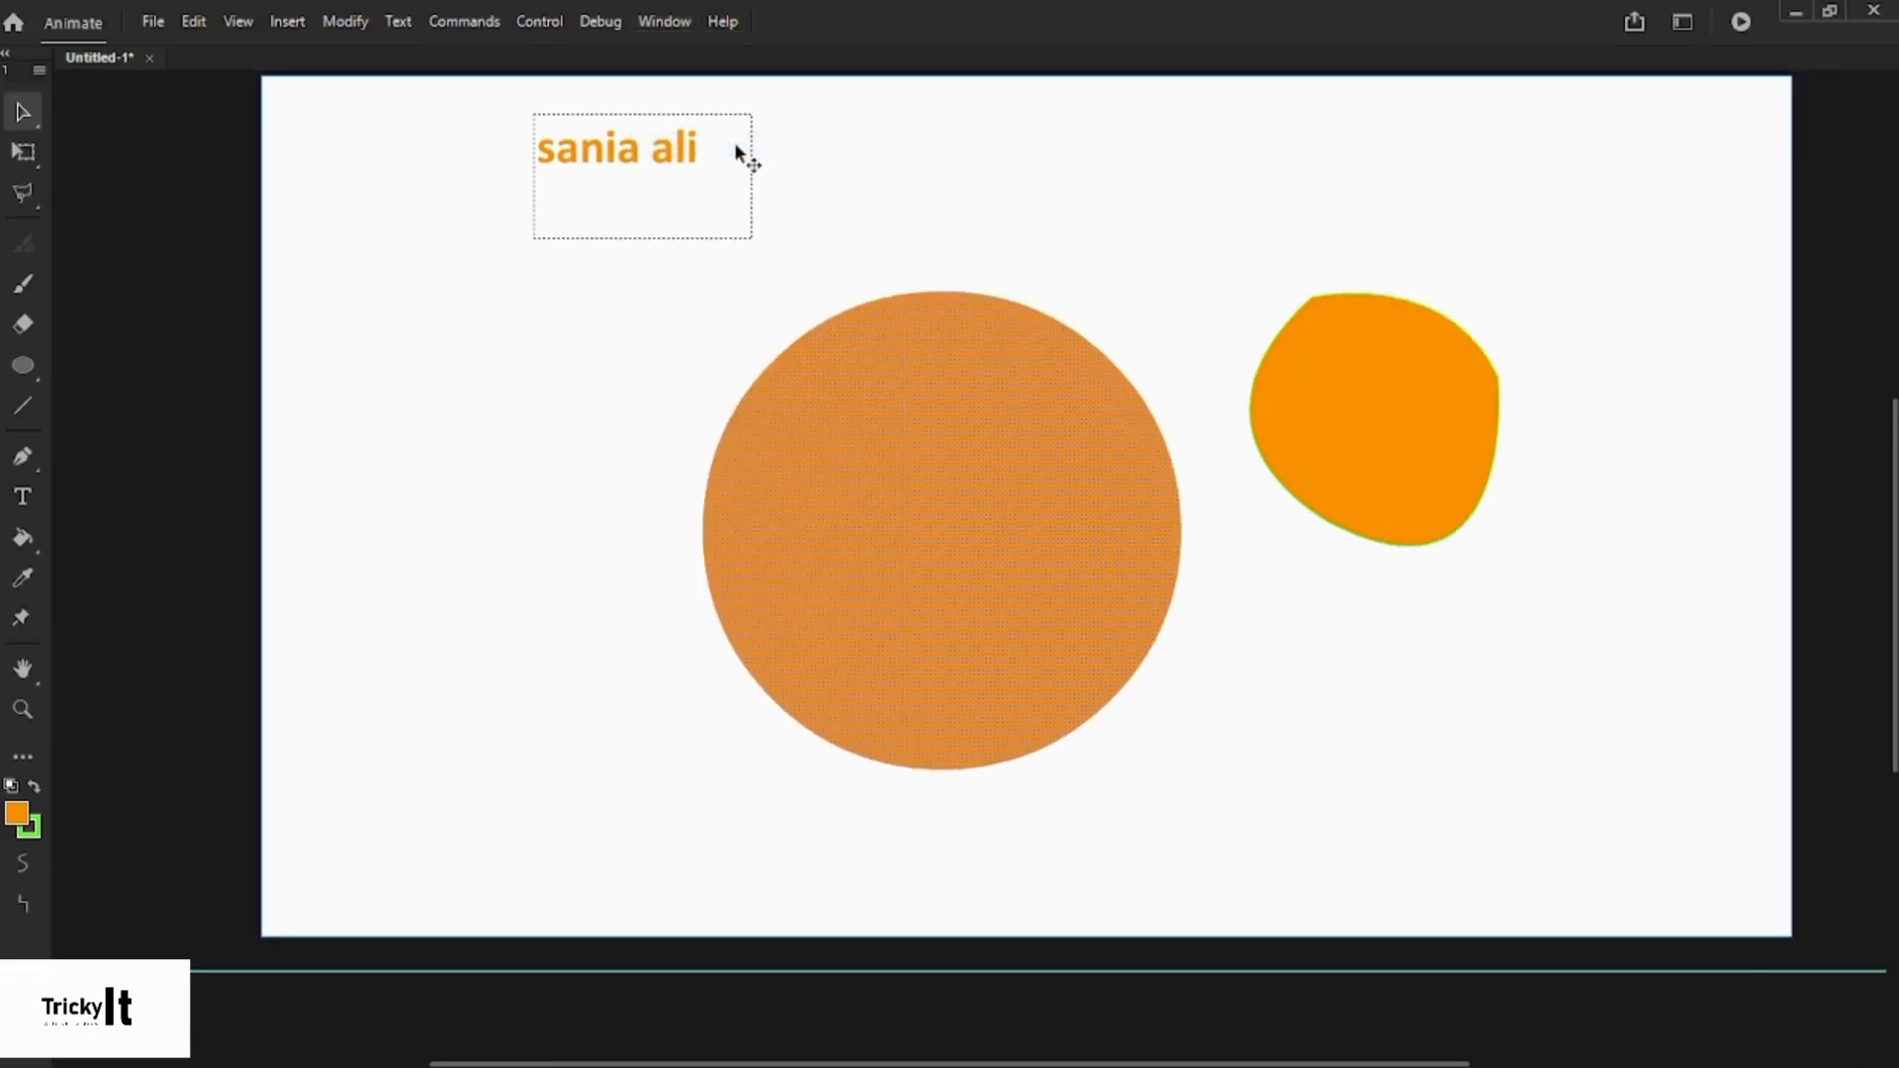
pyautogui.click(665, 20)
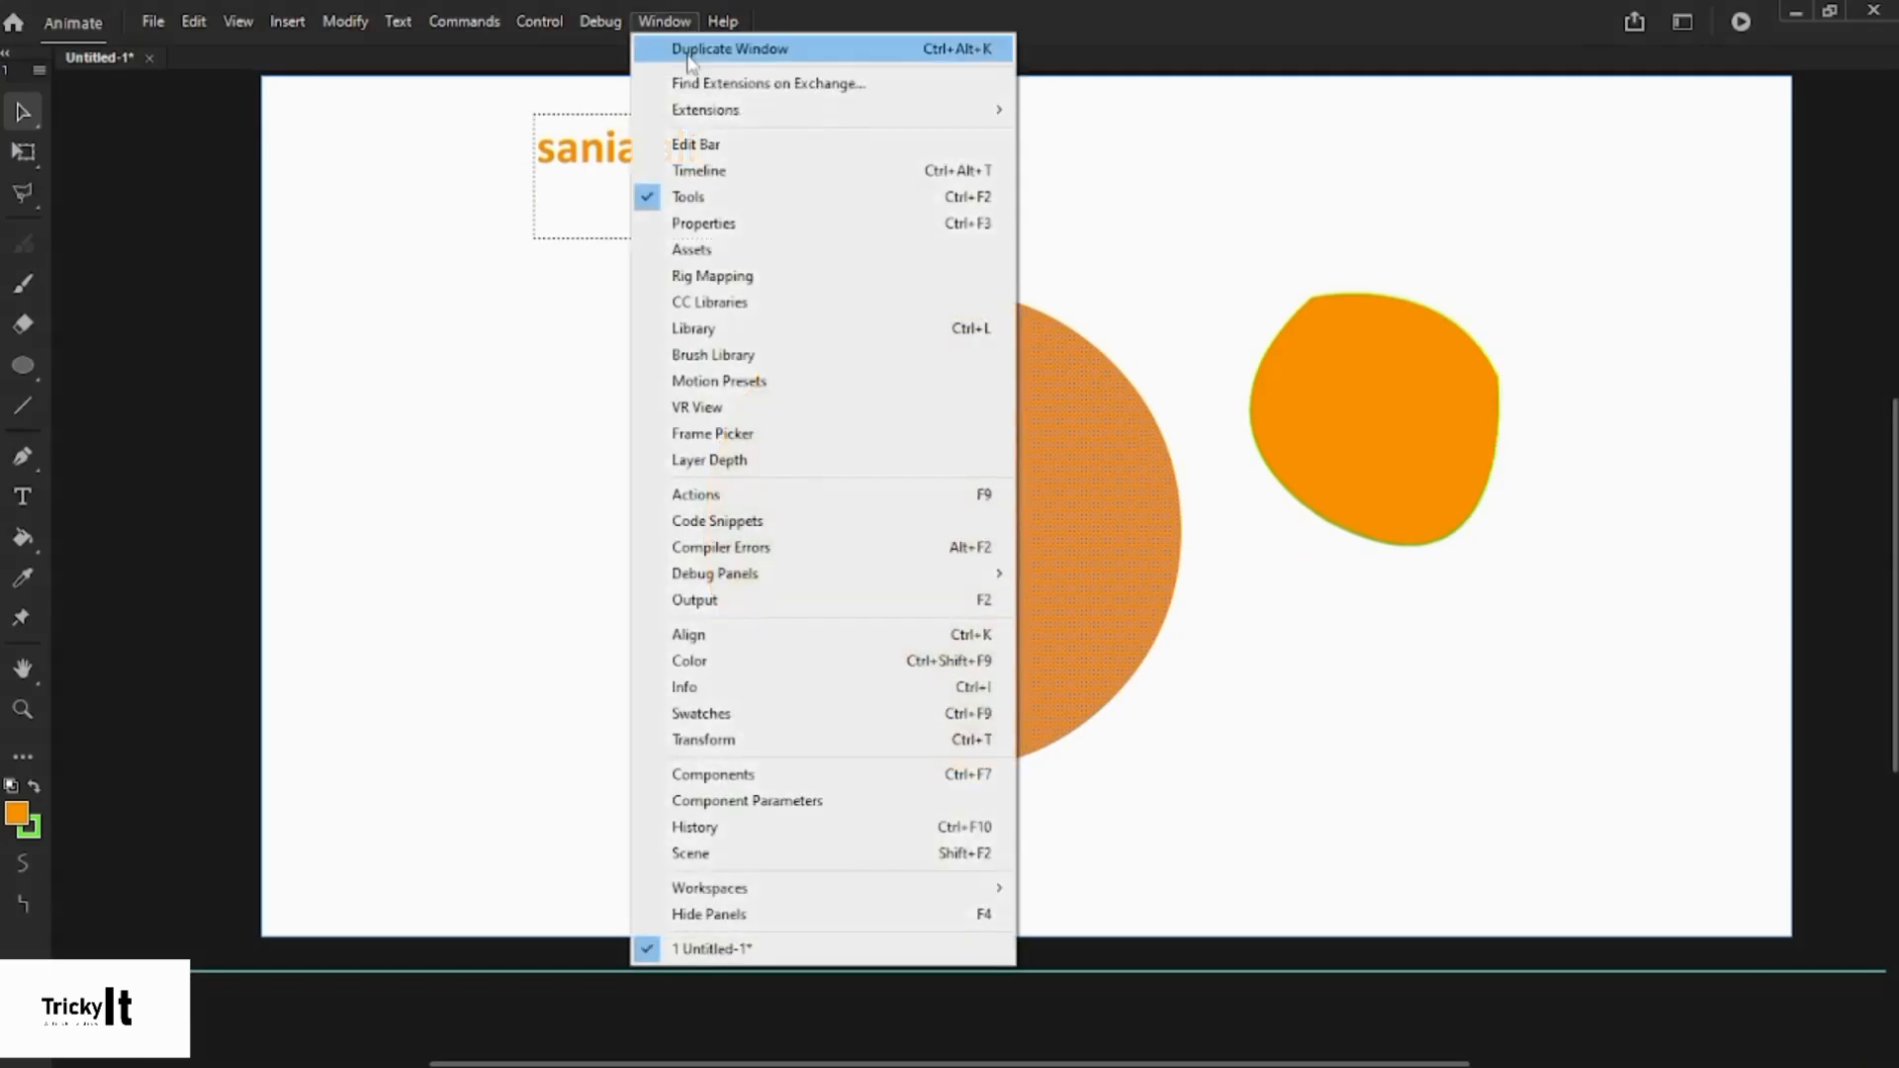
pyautogui.click(685, 148)
pyautogui.click(199, 93)
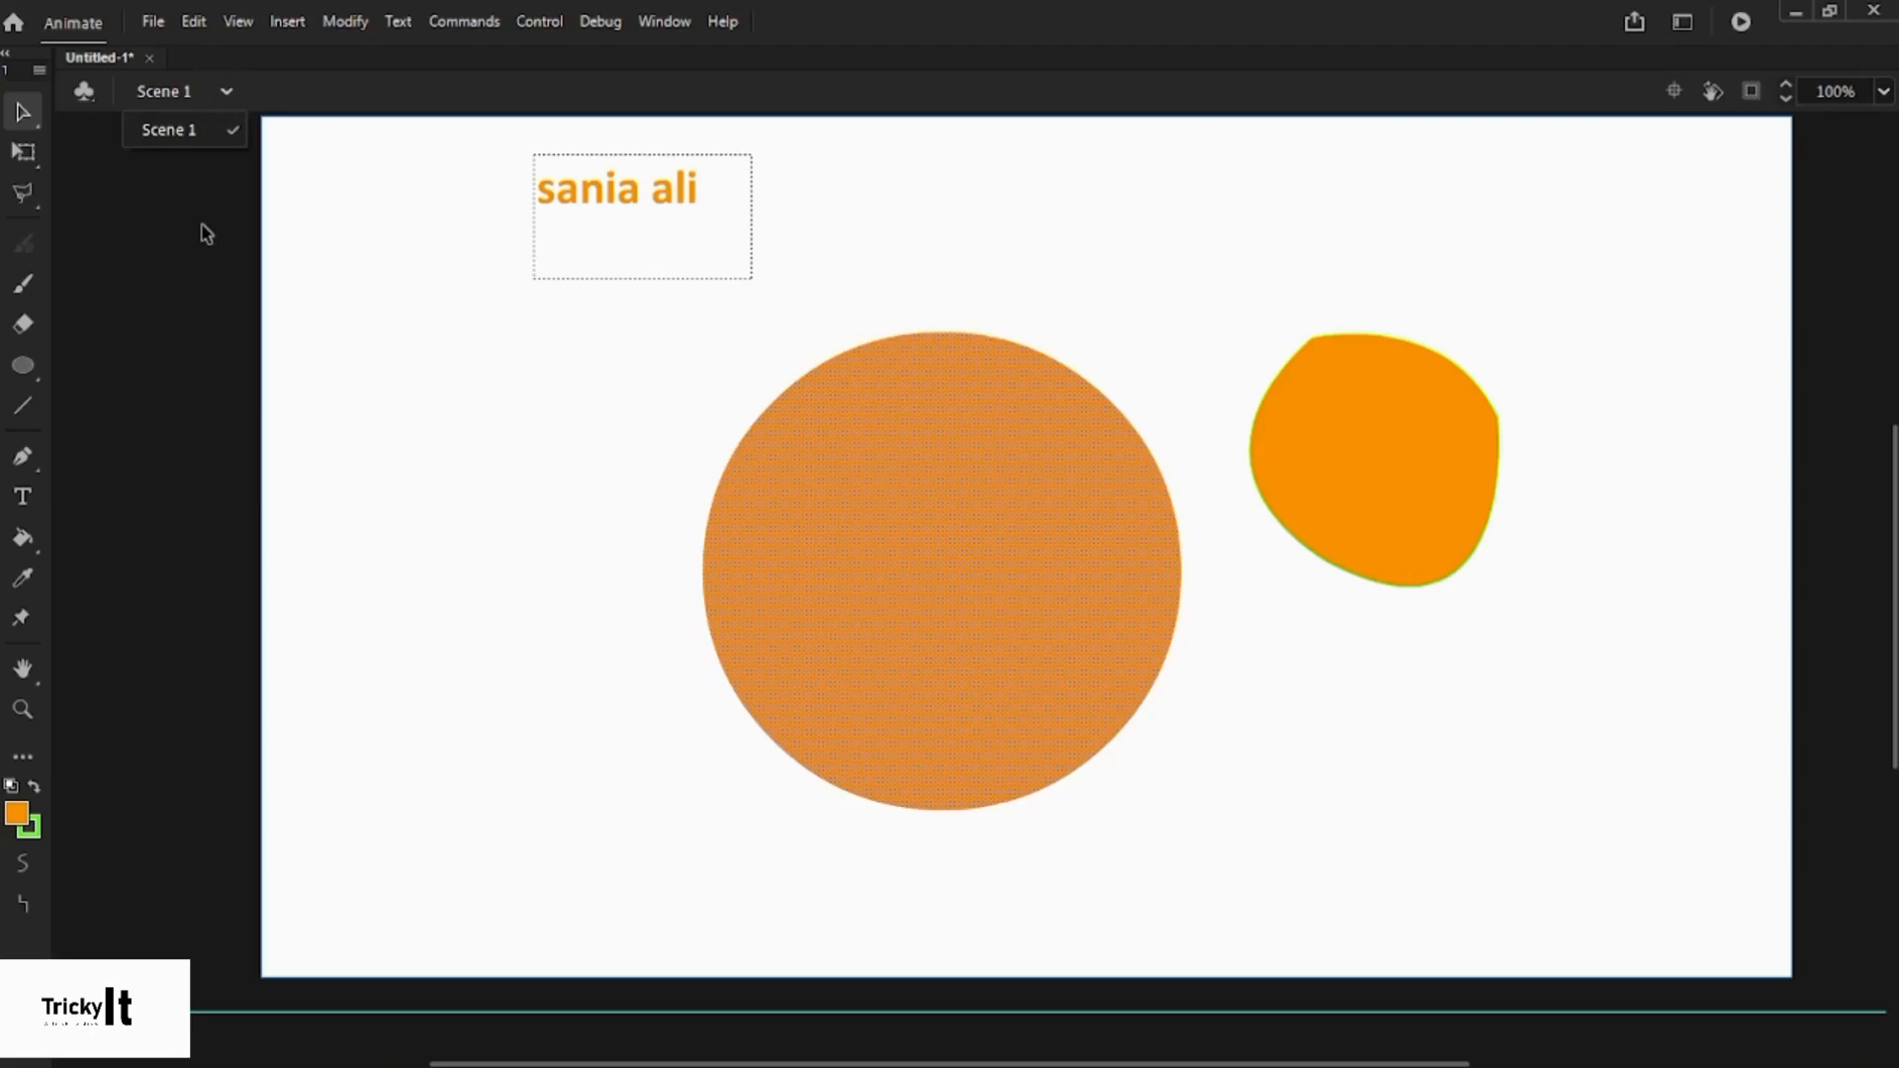
pyautogui.click(299, 125)
# - Show the Timeline panel below the stage and toggle the Tools panel off and on
pyautogui.click(663, 21)
pyautogui.click(694, 171)
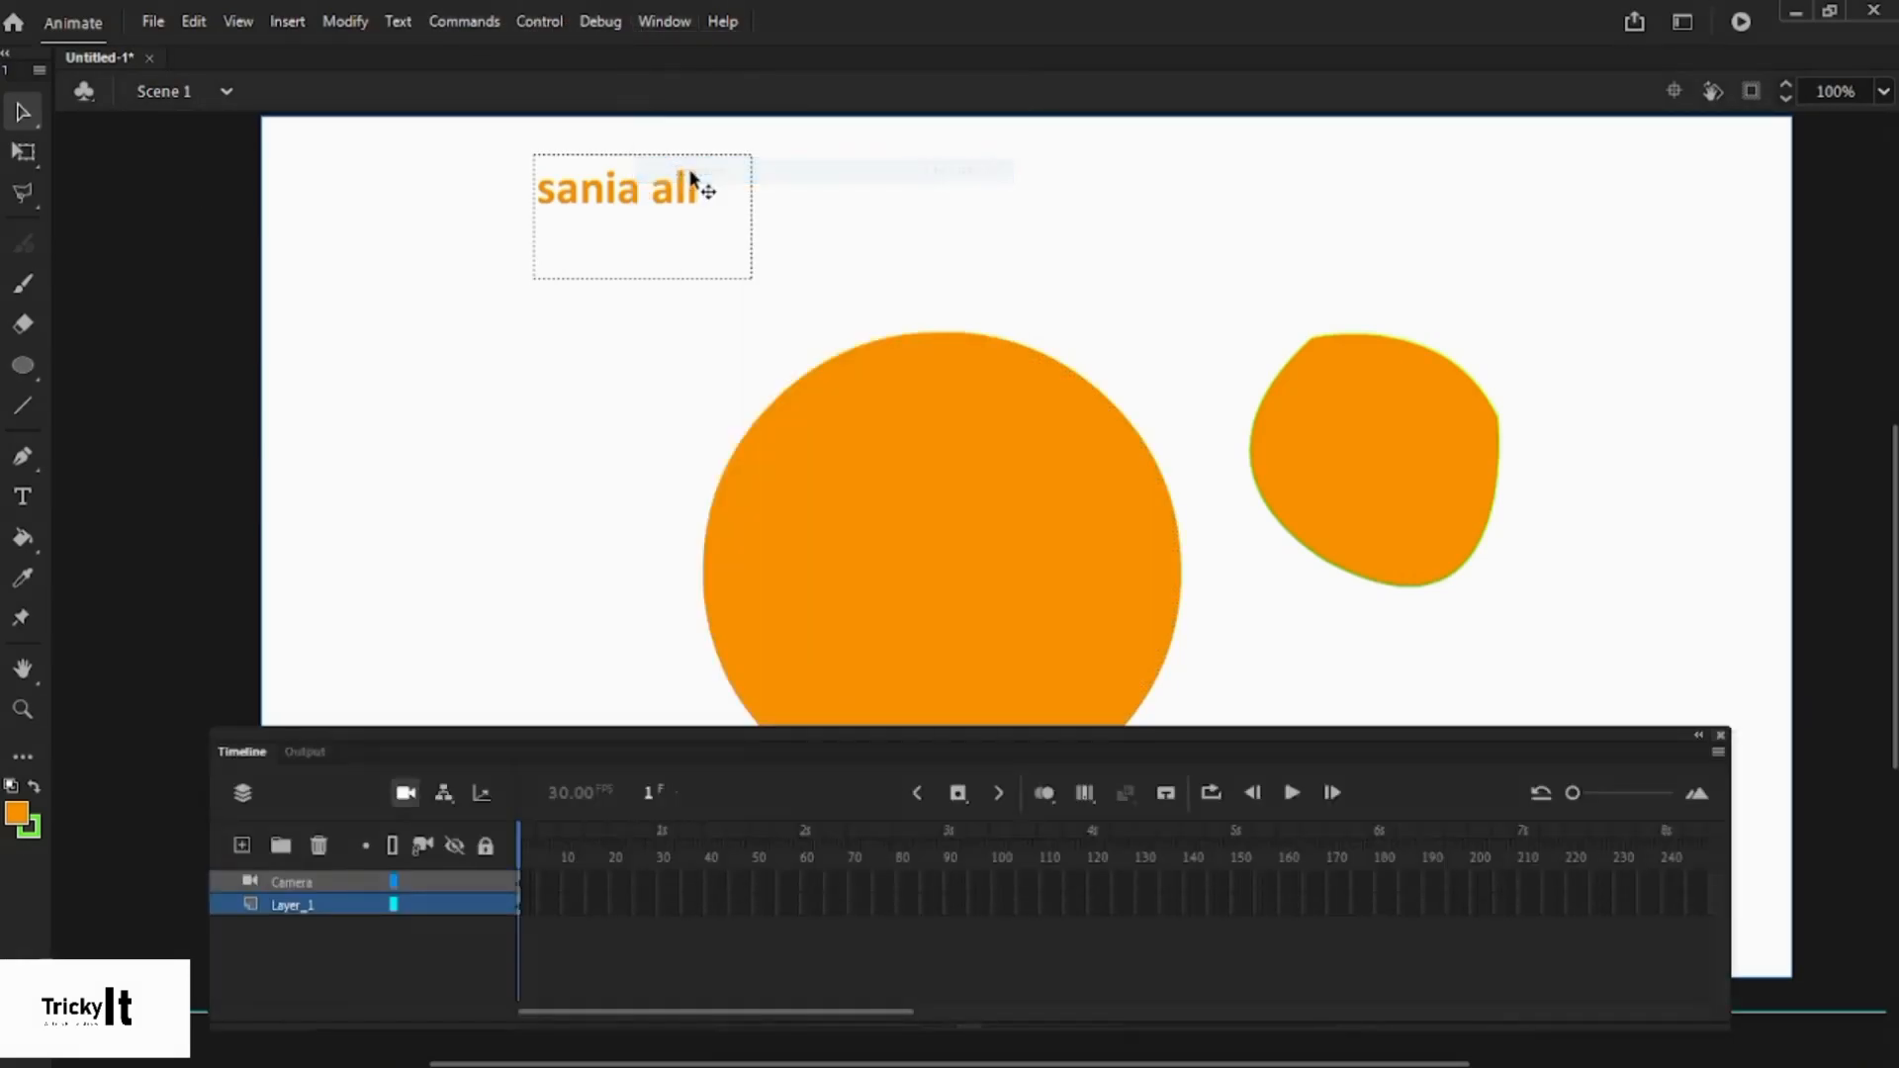
pyautogui.moveTo(907, 733)
pyautogui.mouseDown()
pyautogui.moveTo(908, 685)
pyautogui.moveTo(900, 754)
pyautogui.mouseUp()
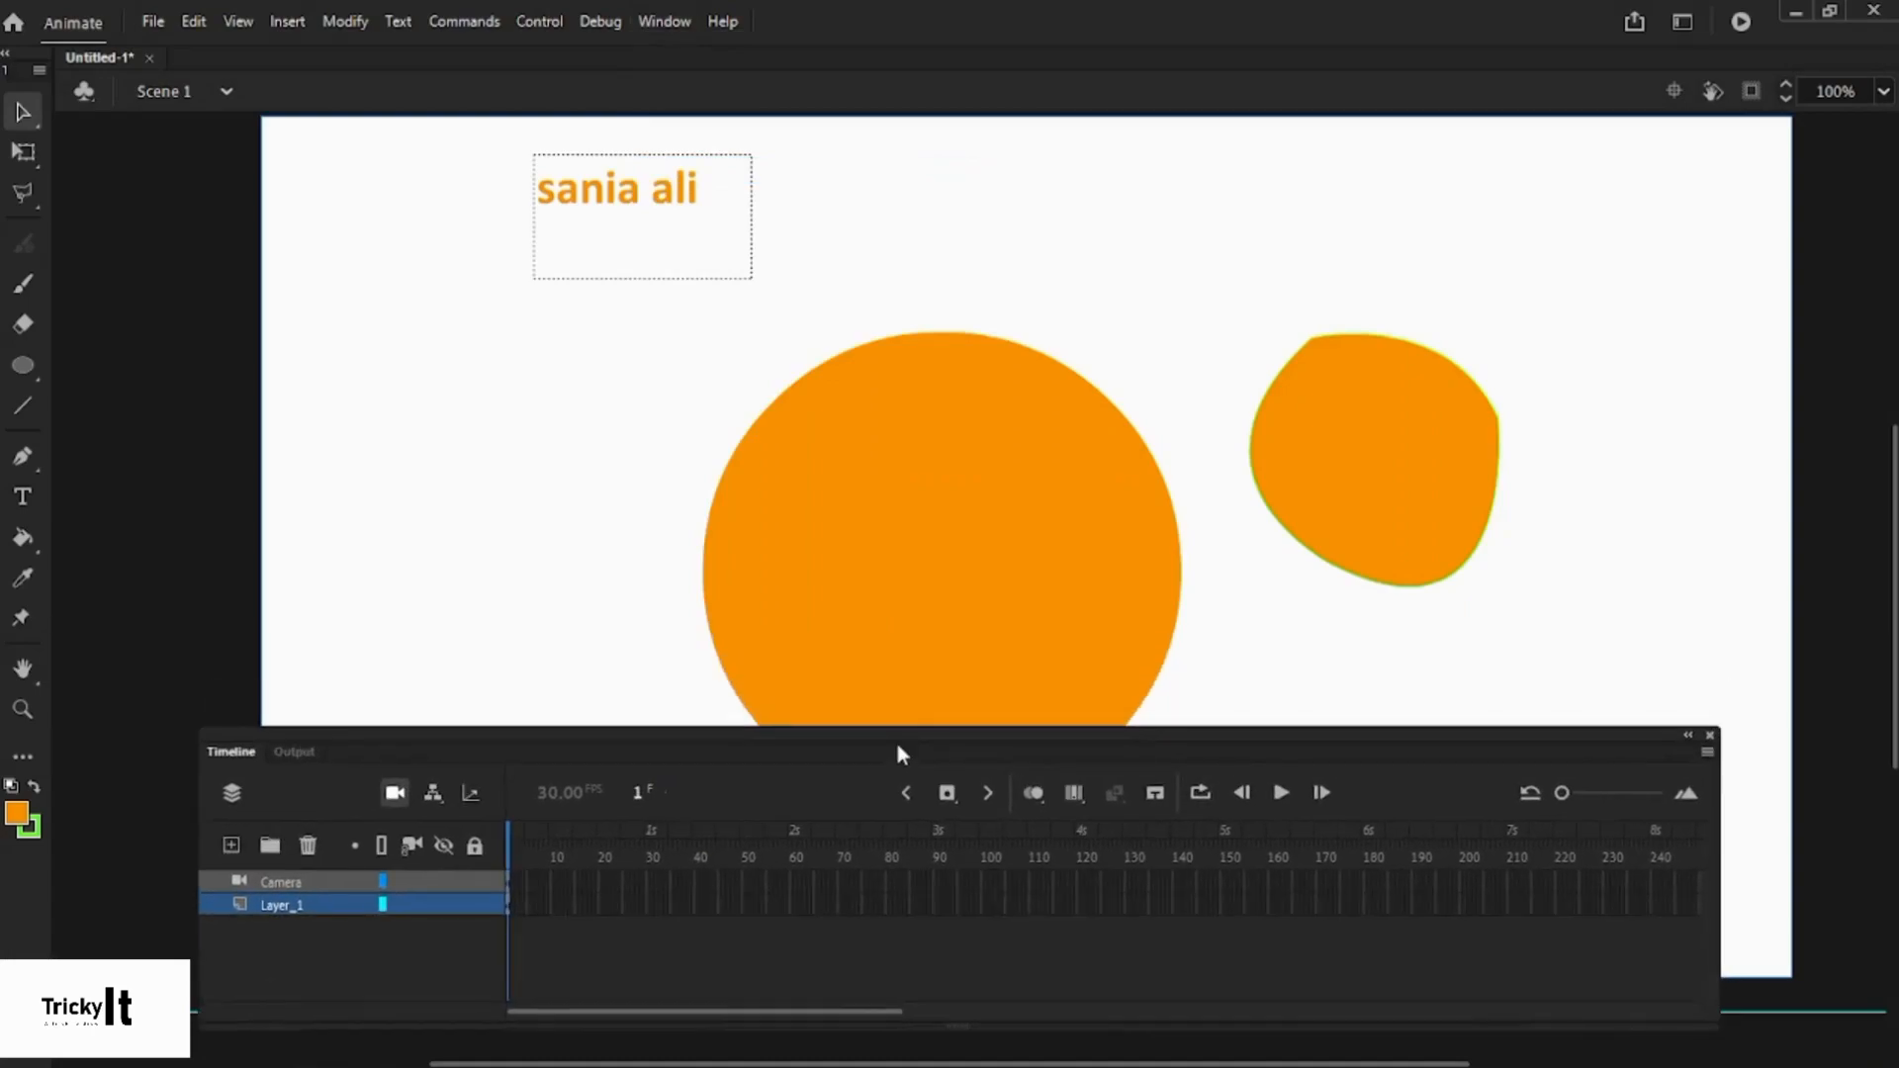
pyautogui.click(664, 21)
pyautogui.click(689, 197)
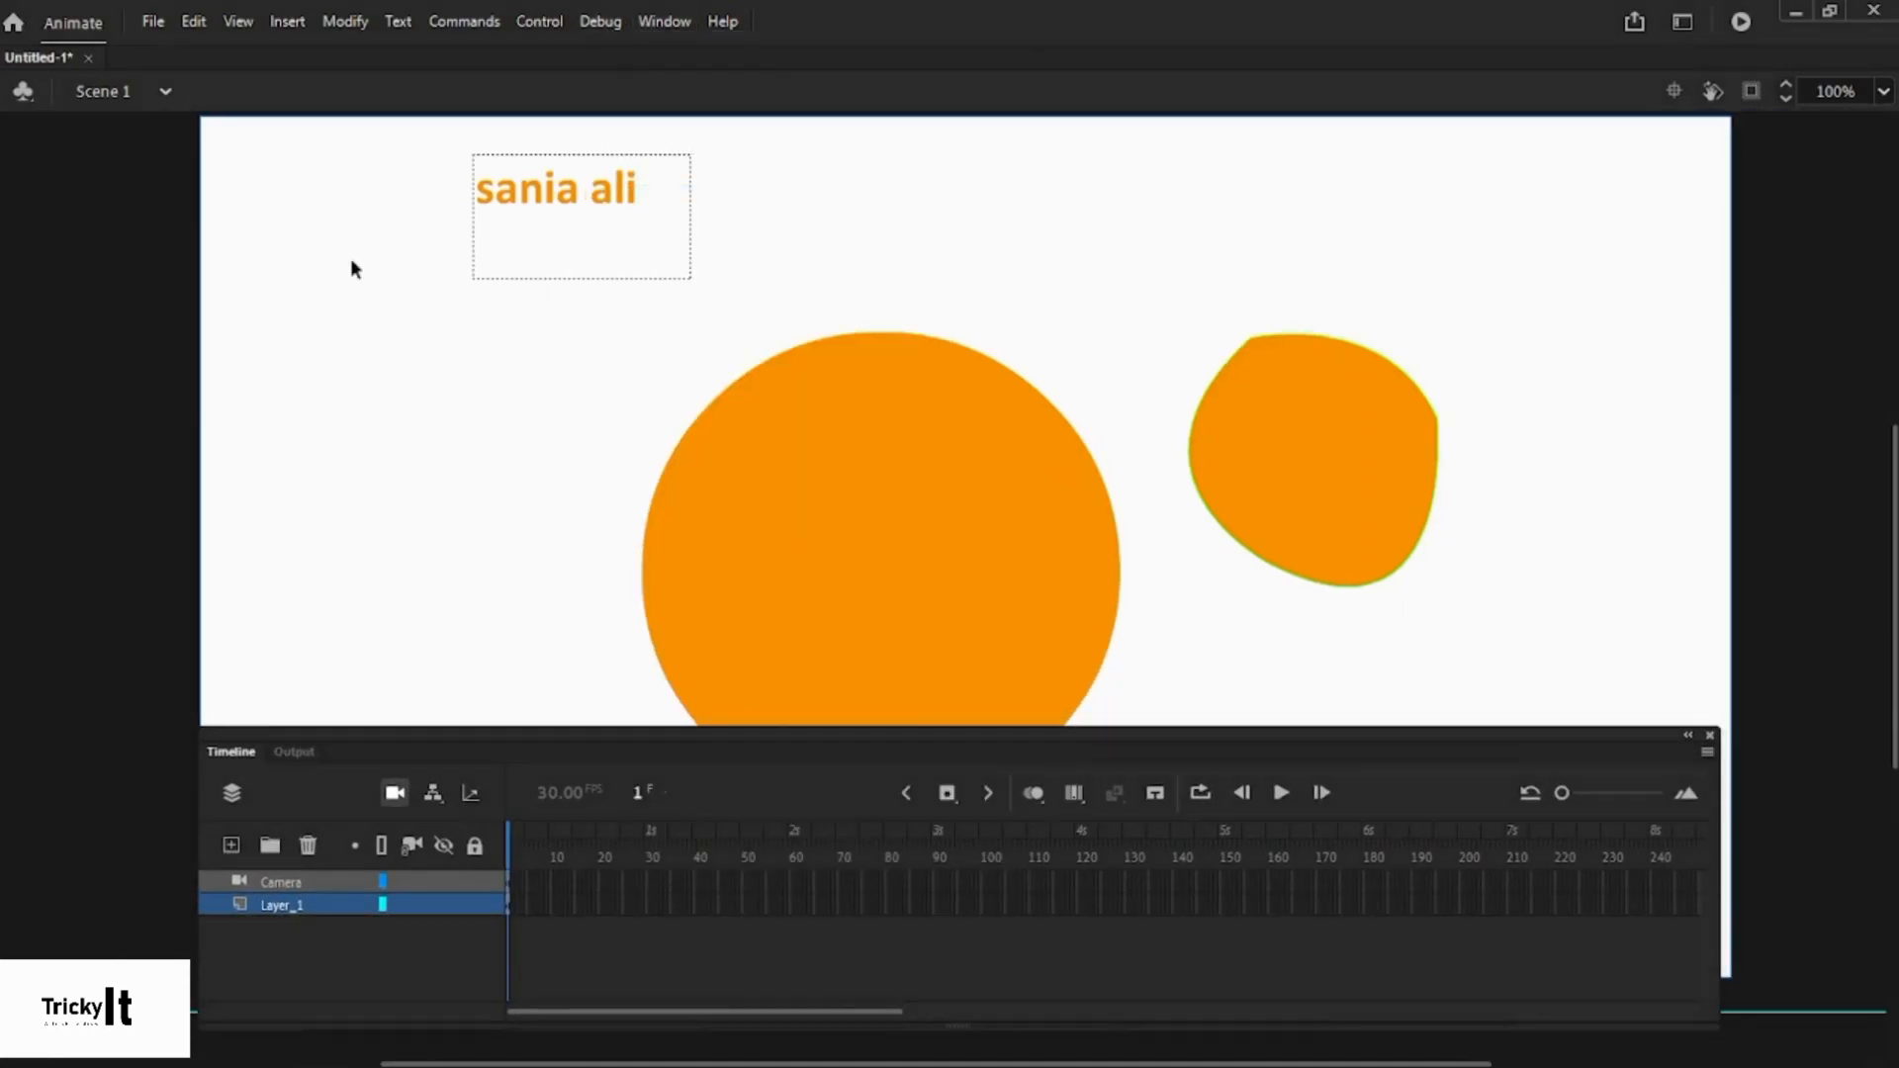
pyautogui.click(661, 21)
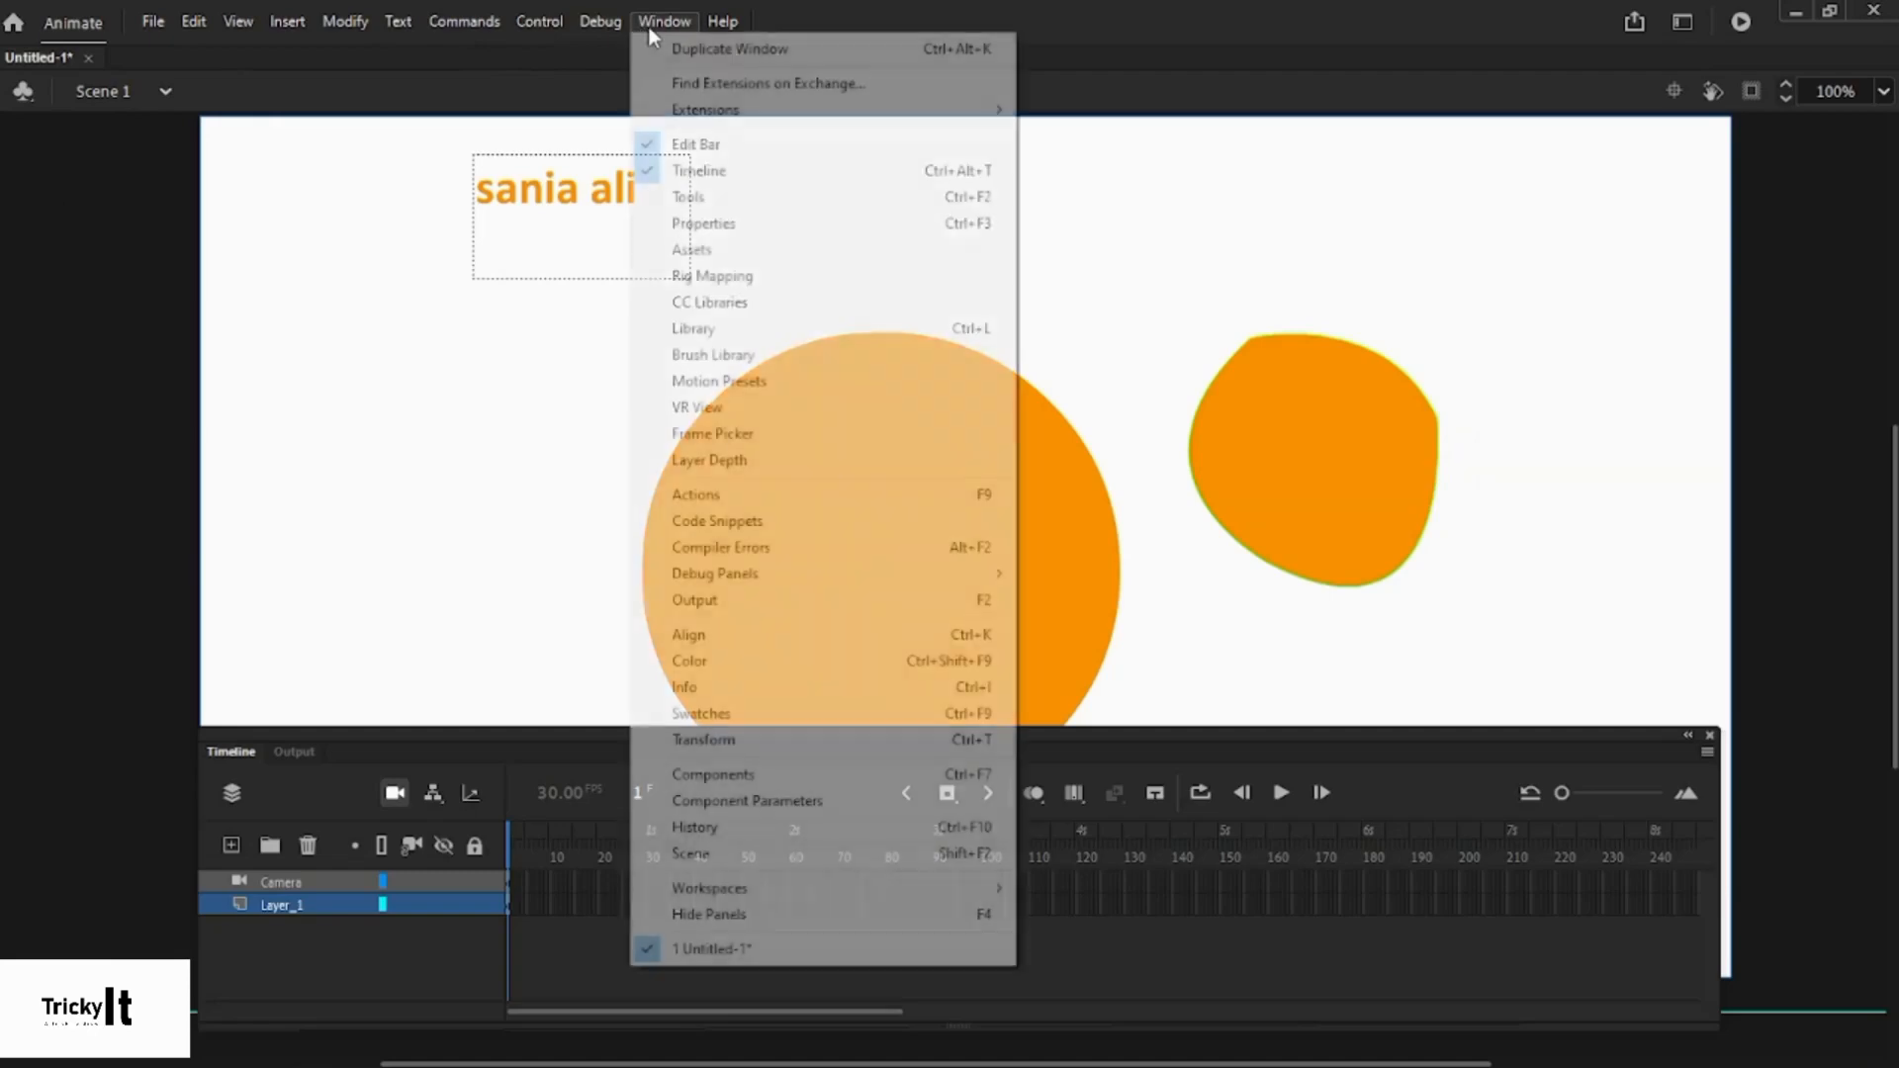
pyautogui.click(691, 198)
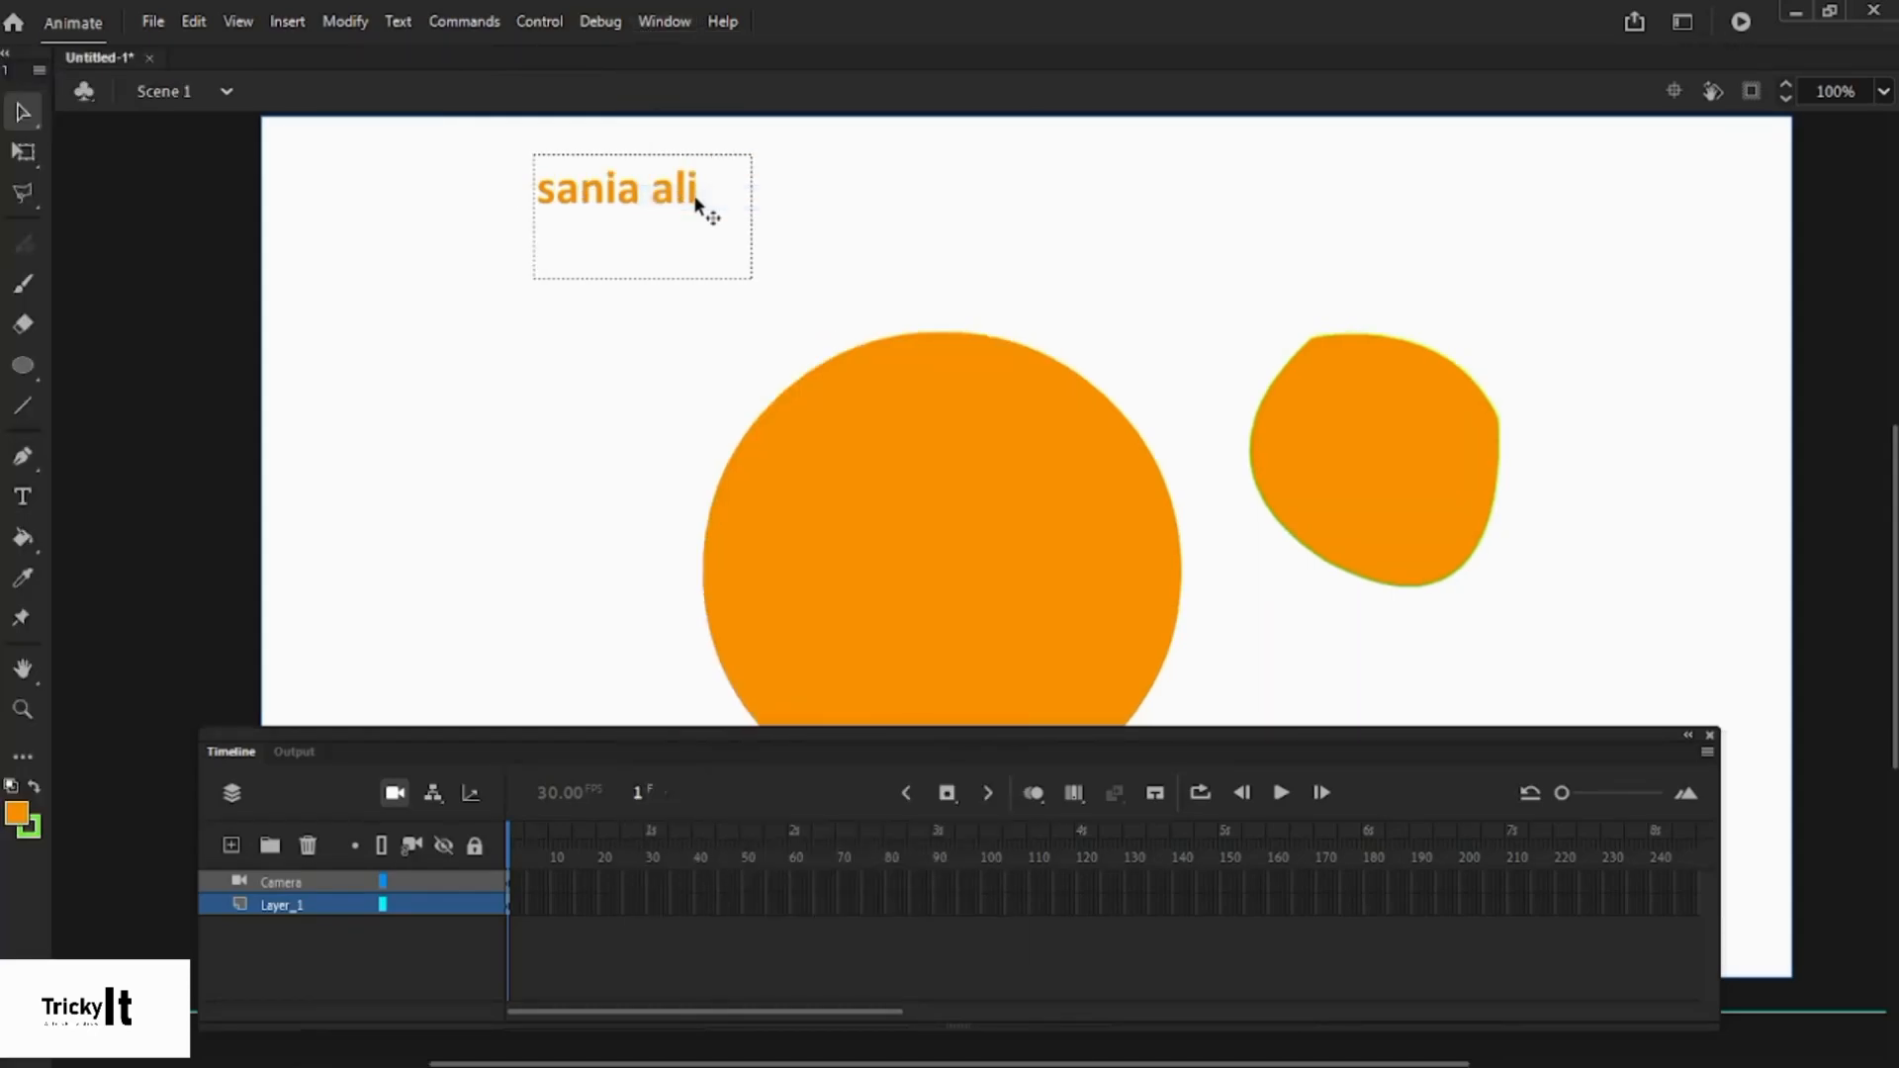
pyautogui.click(661, 30)
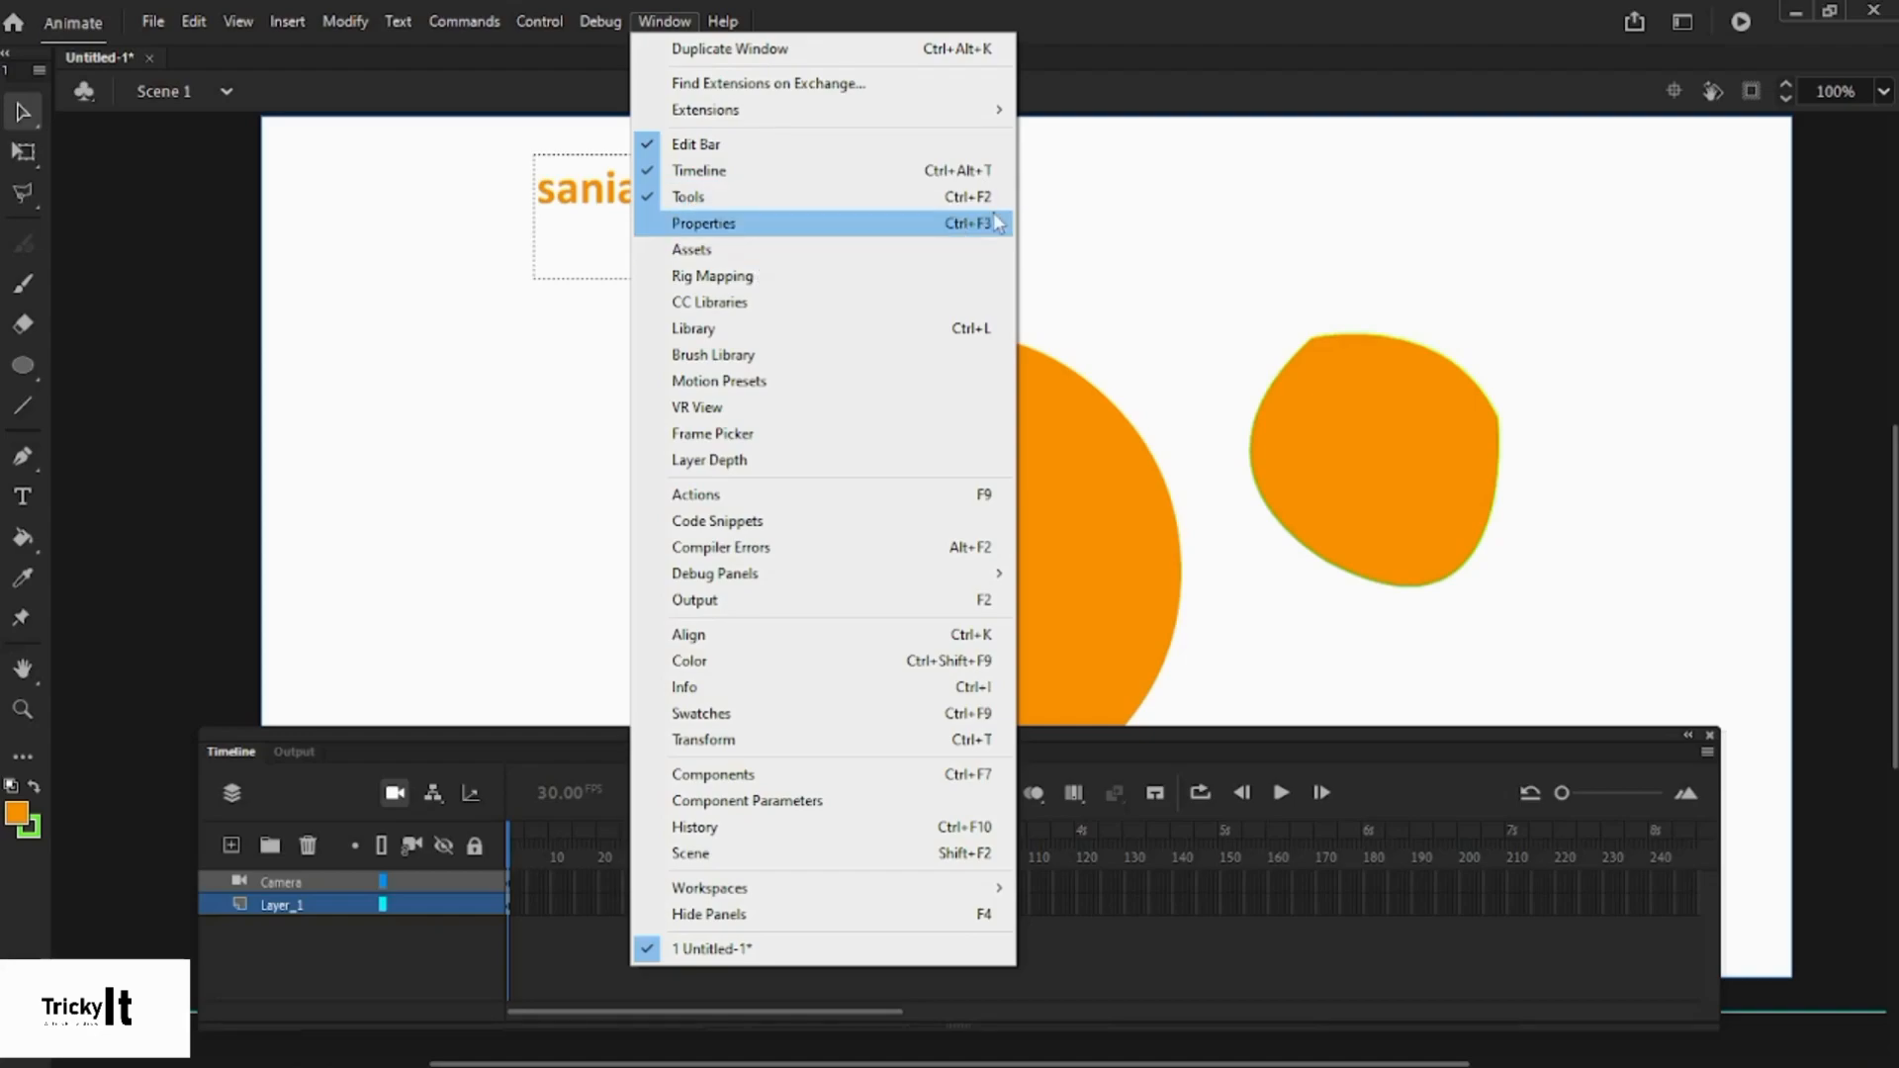
pyautogui.click(1137, 204)
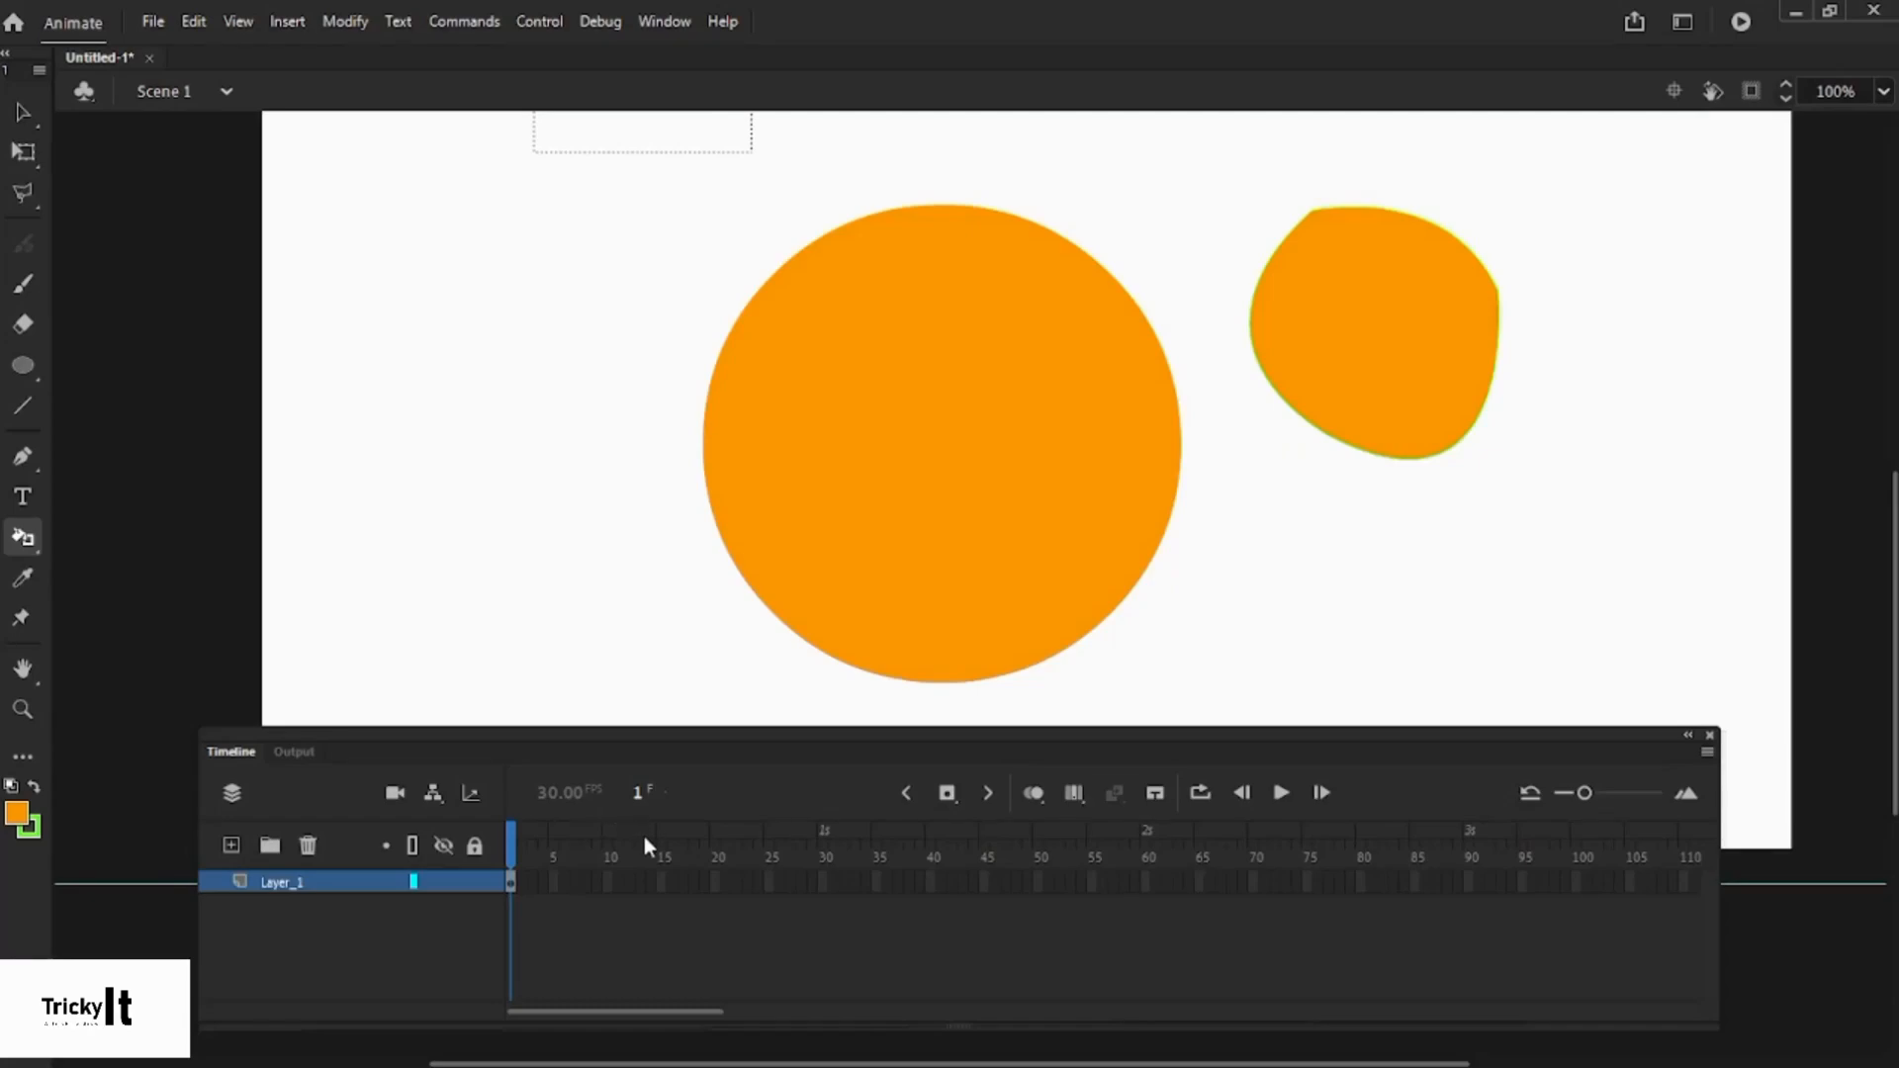
# - Select Layer_1's frame-1 content and switch to the Selection tool
pyautogui.click(511, 886)
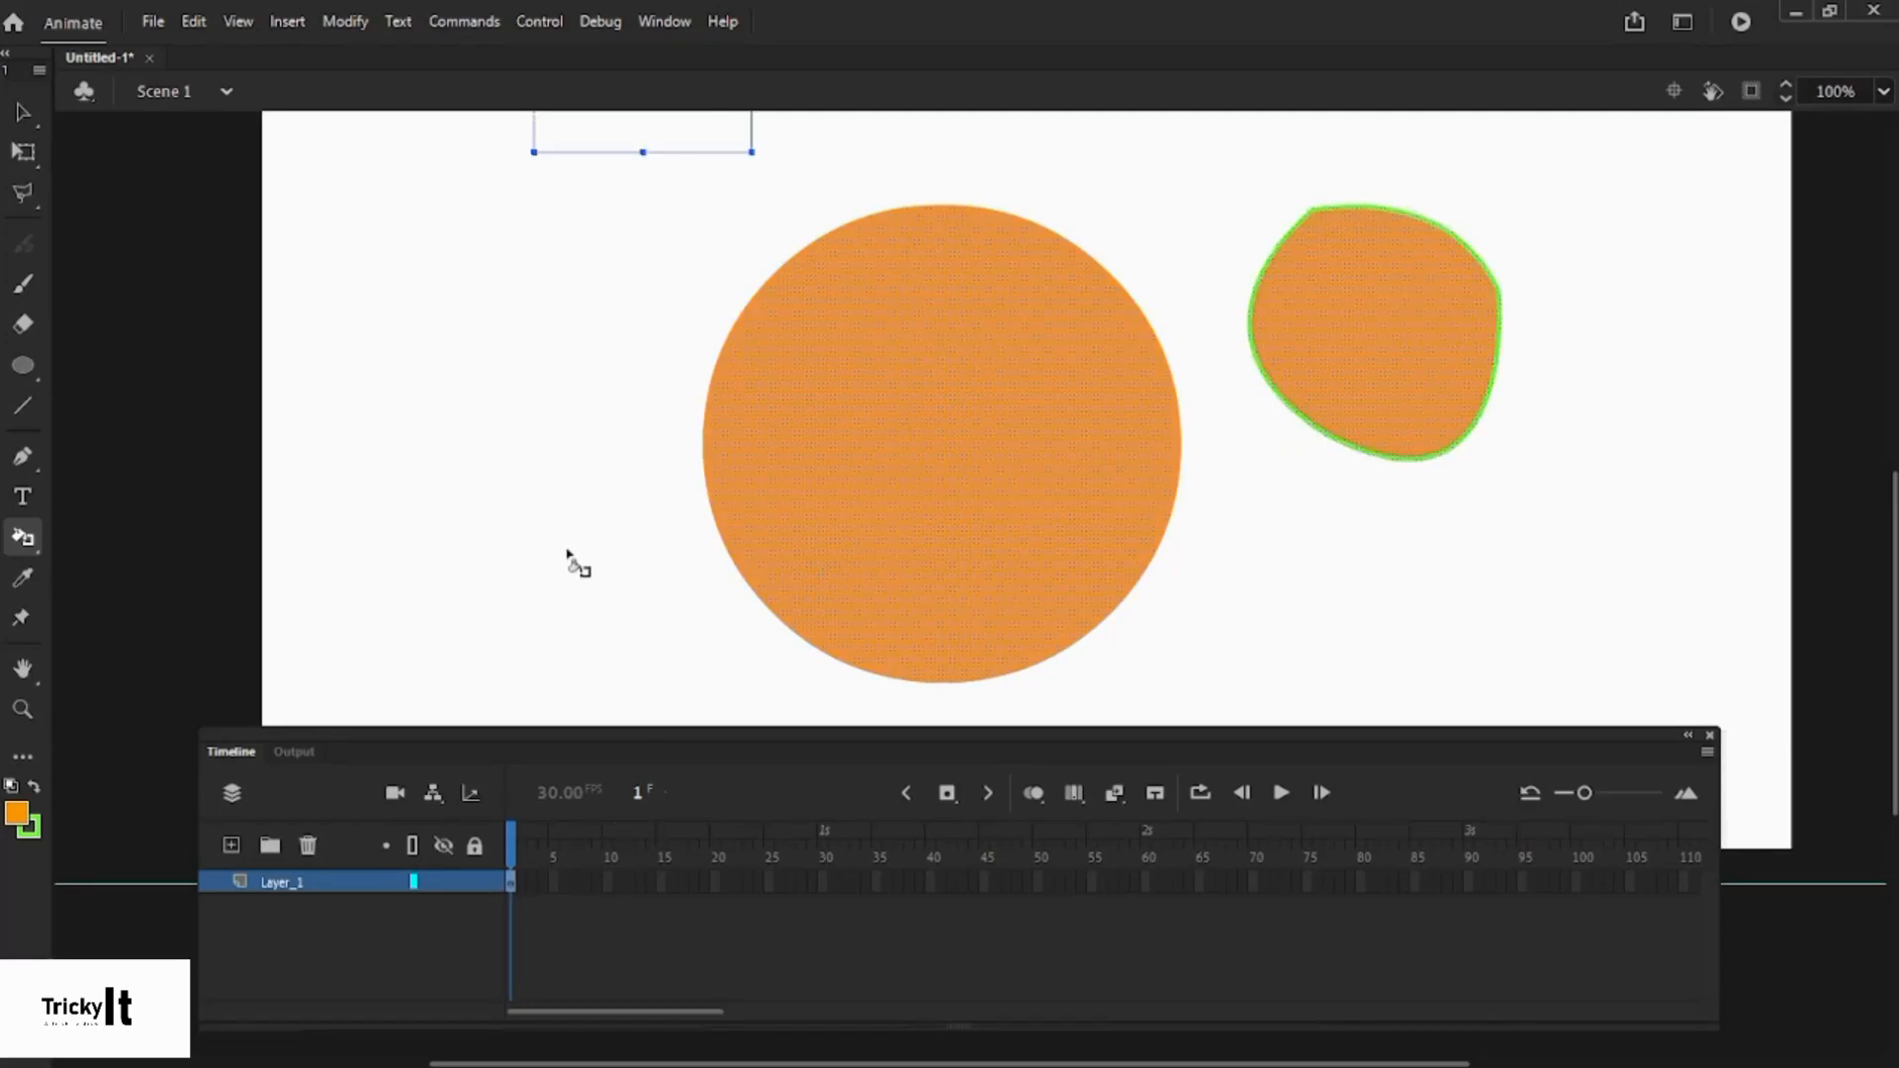
pyautogui.click(25, 113)
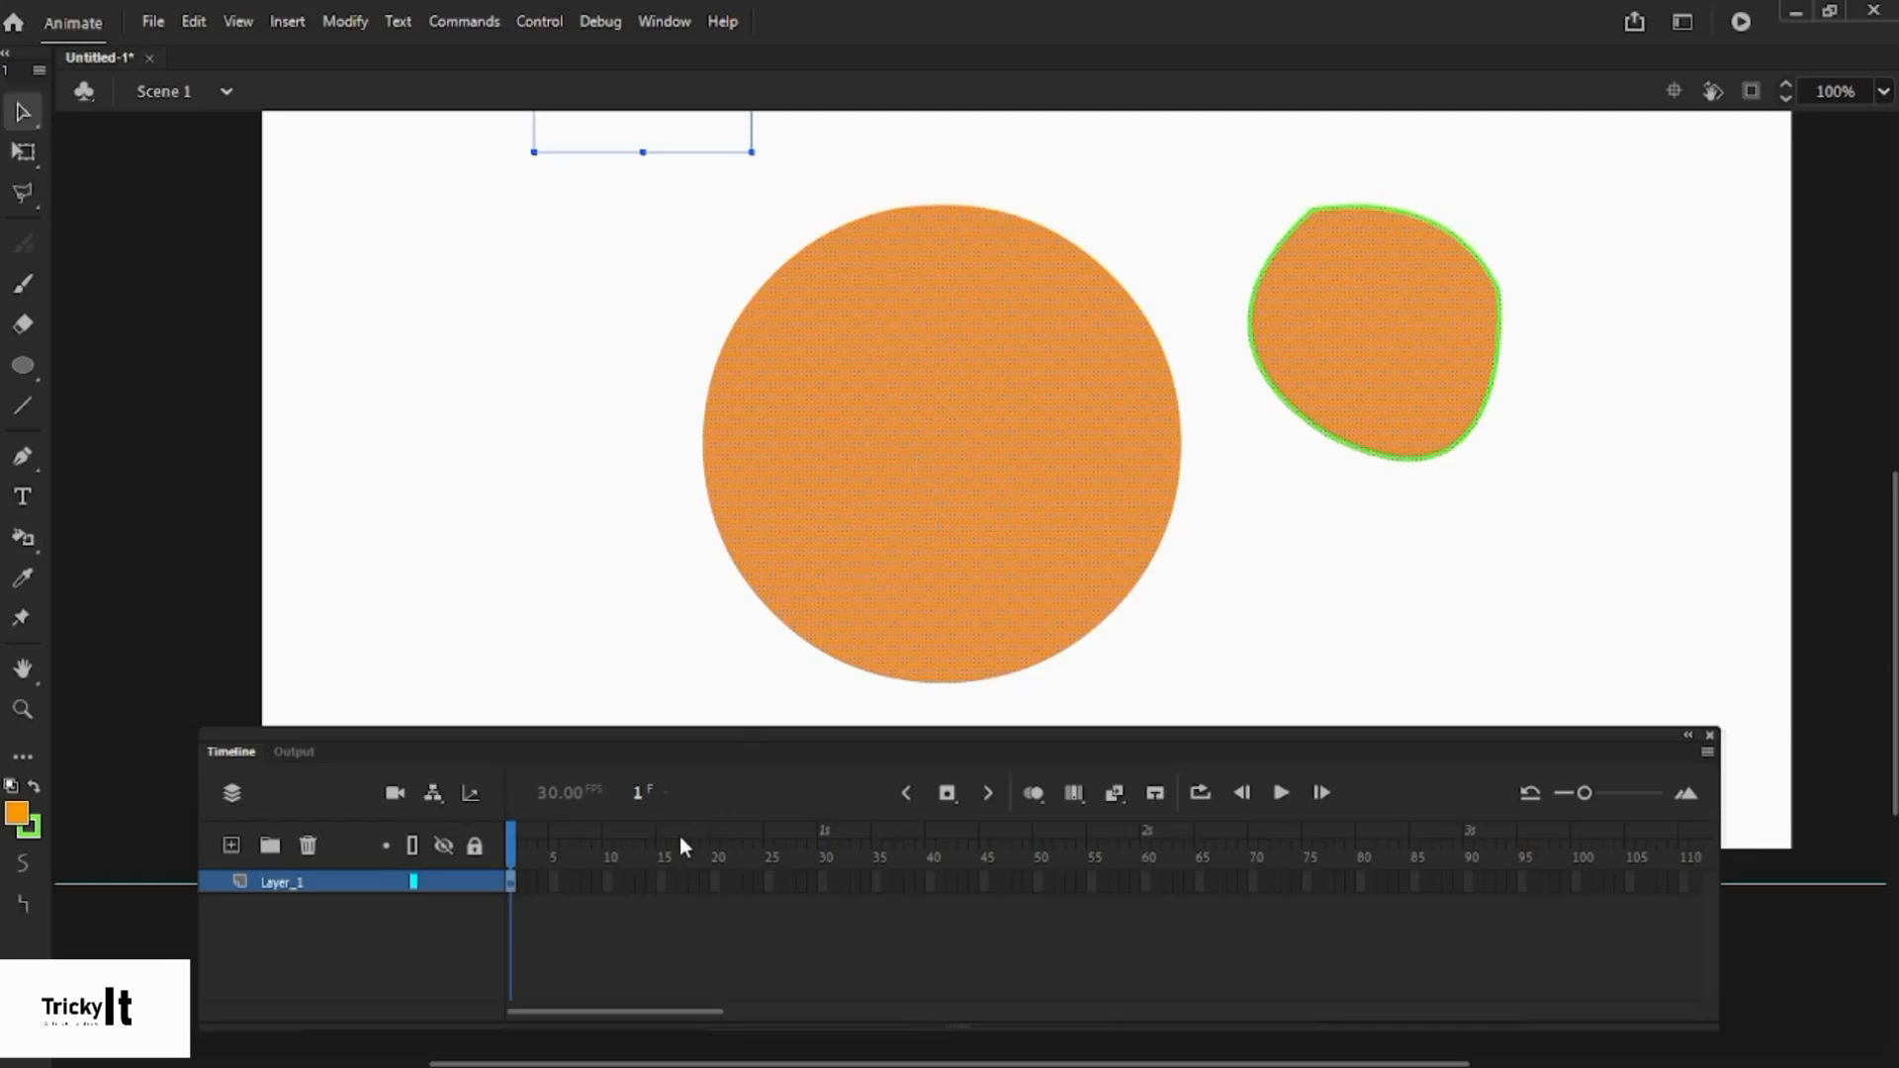
pyautogui.scroll(3, 811, 334)
pyautogui.scroll(-3, 1068, 455)
pyautogui.click(1347, 491)
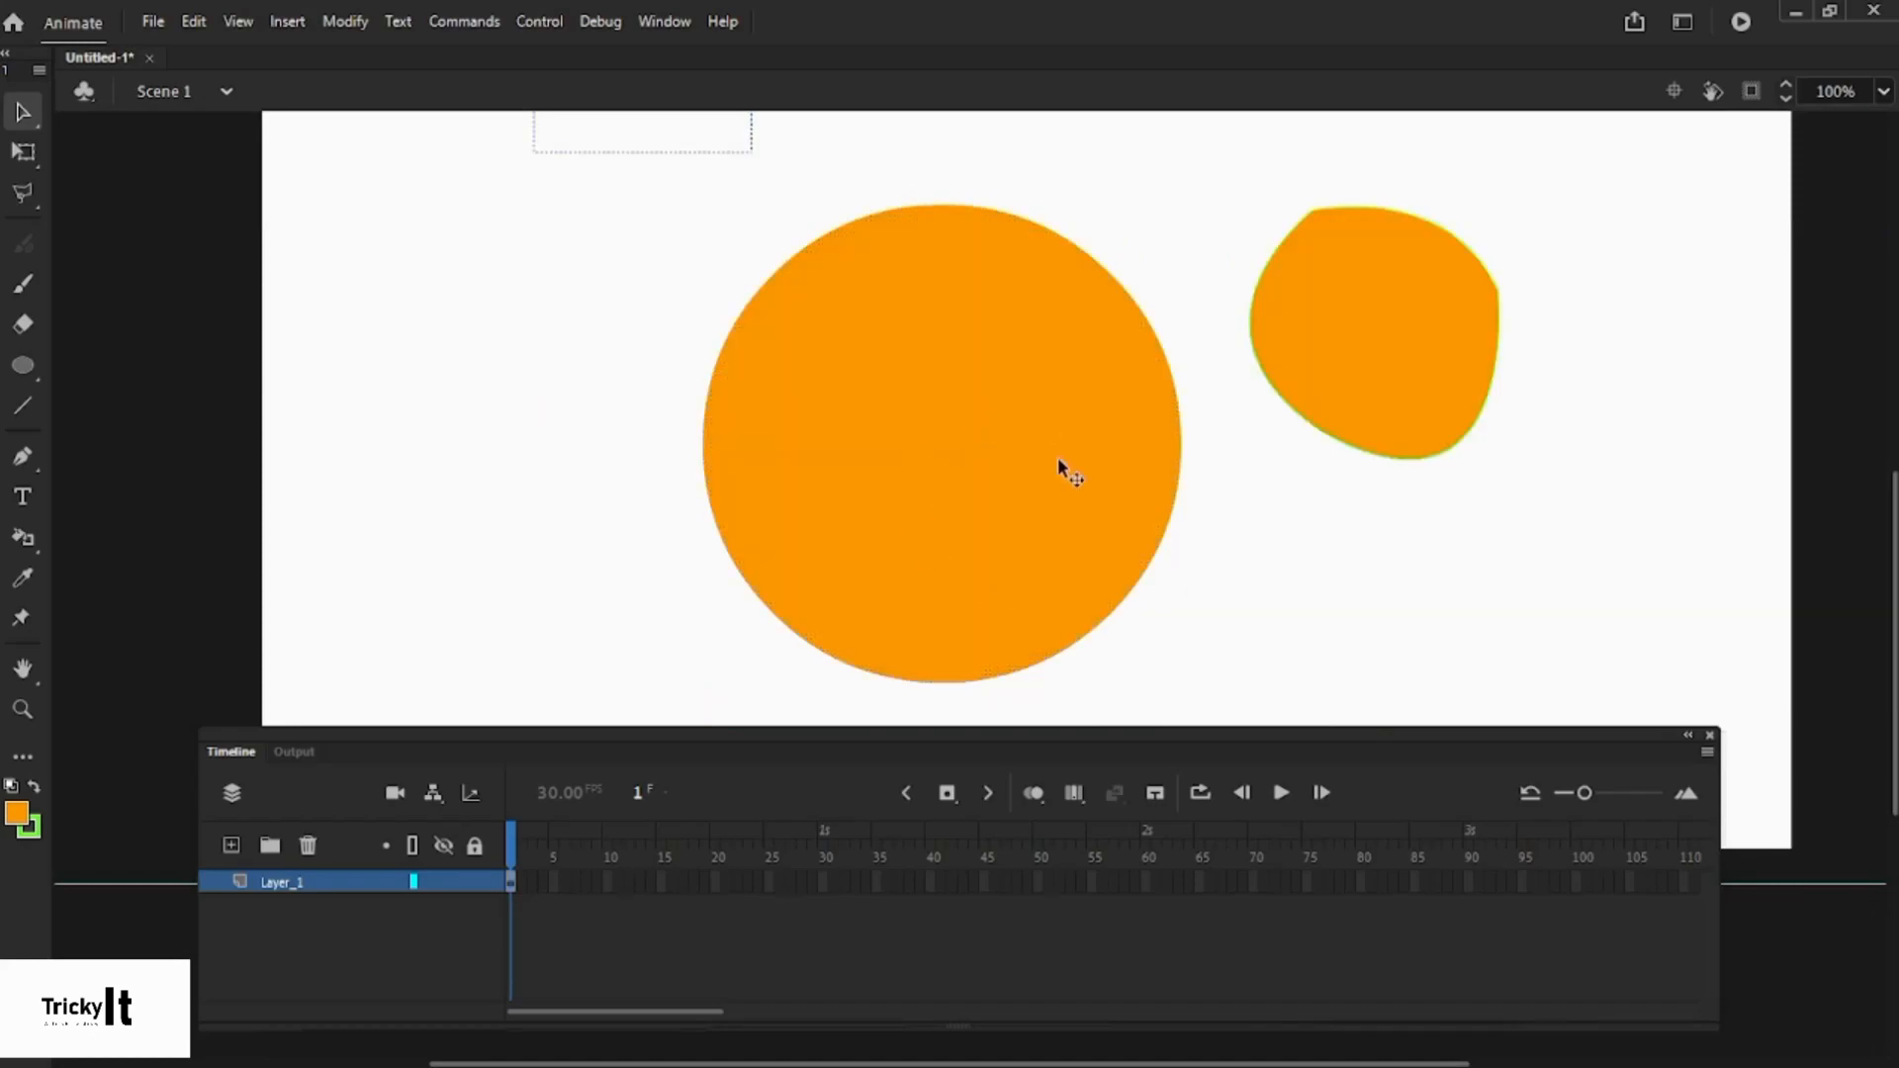
# - Add a keyframe at frame 2 and a blank keyframe at frame 3 on Layer_1
pyautogui.click(510, 885)
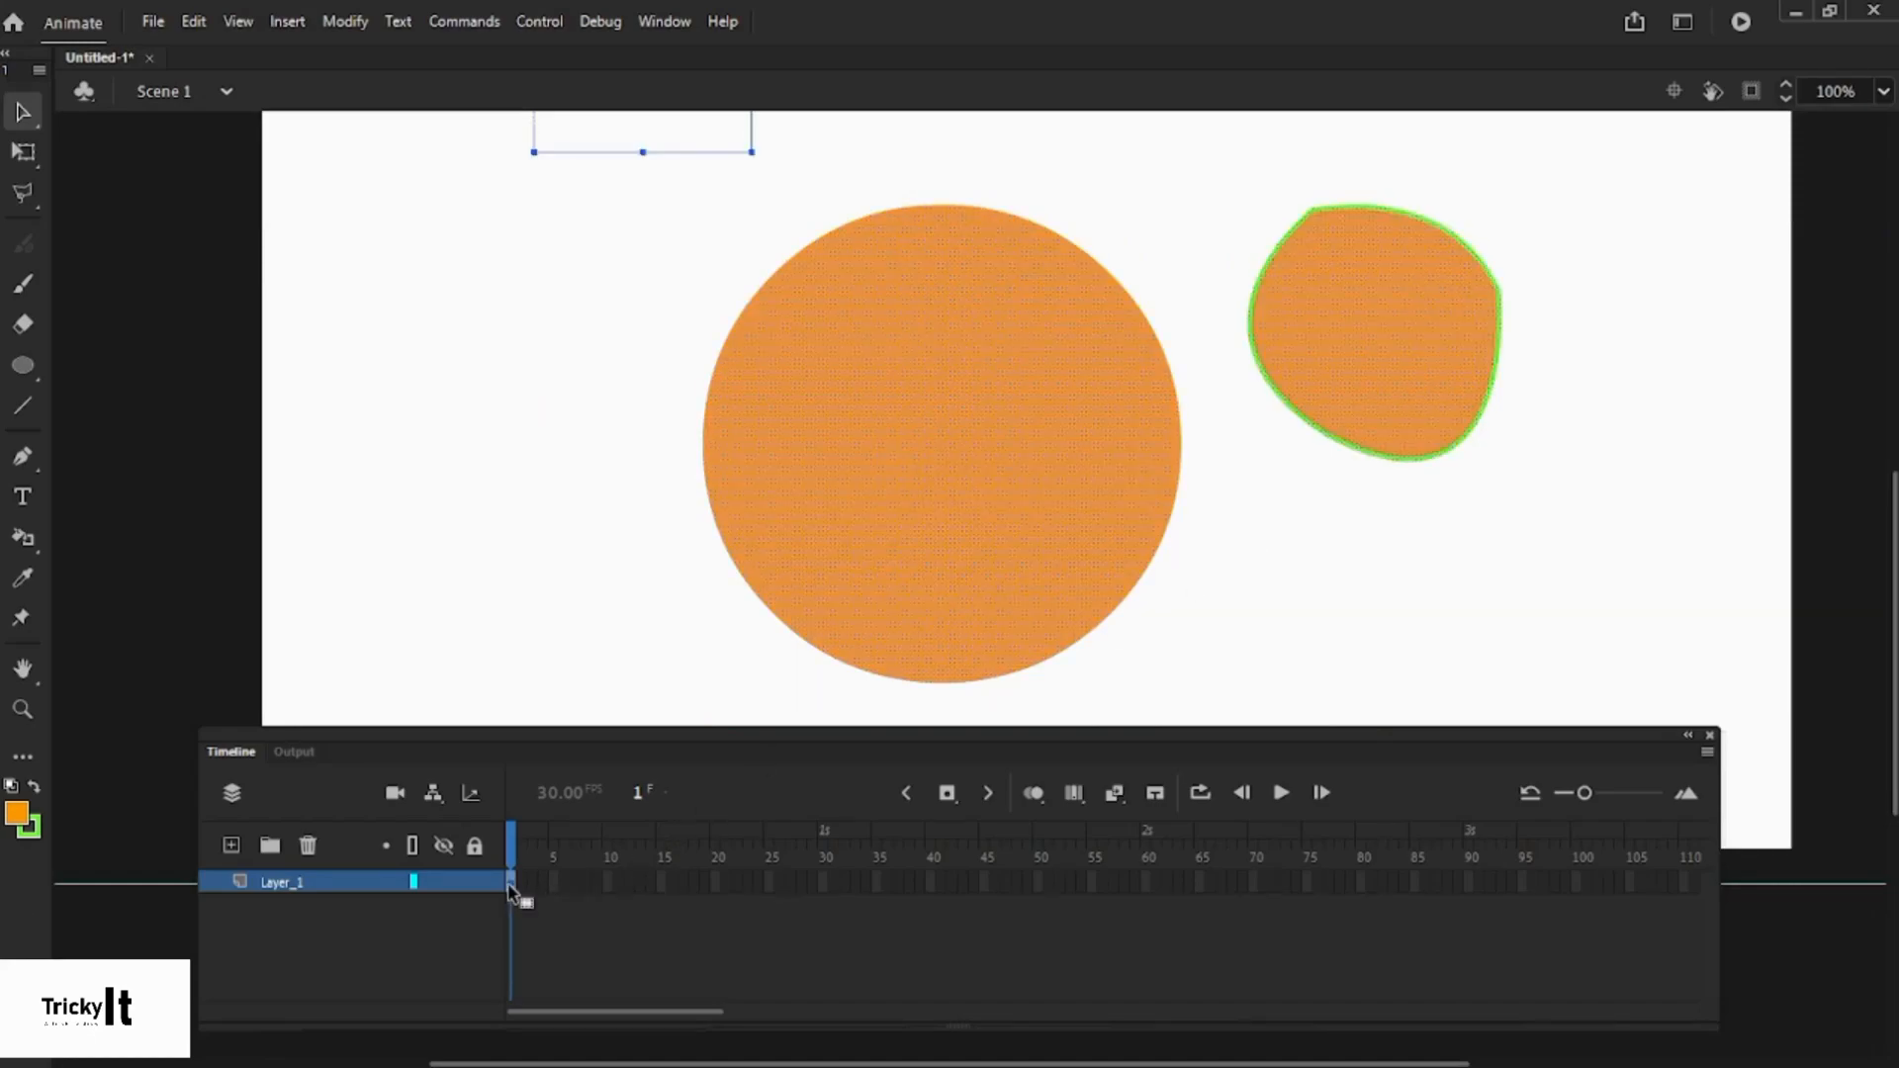
pyautogui.click(514, 700)
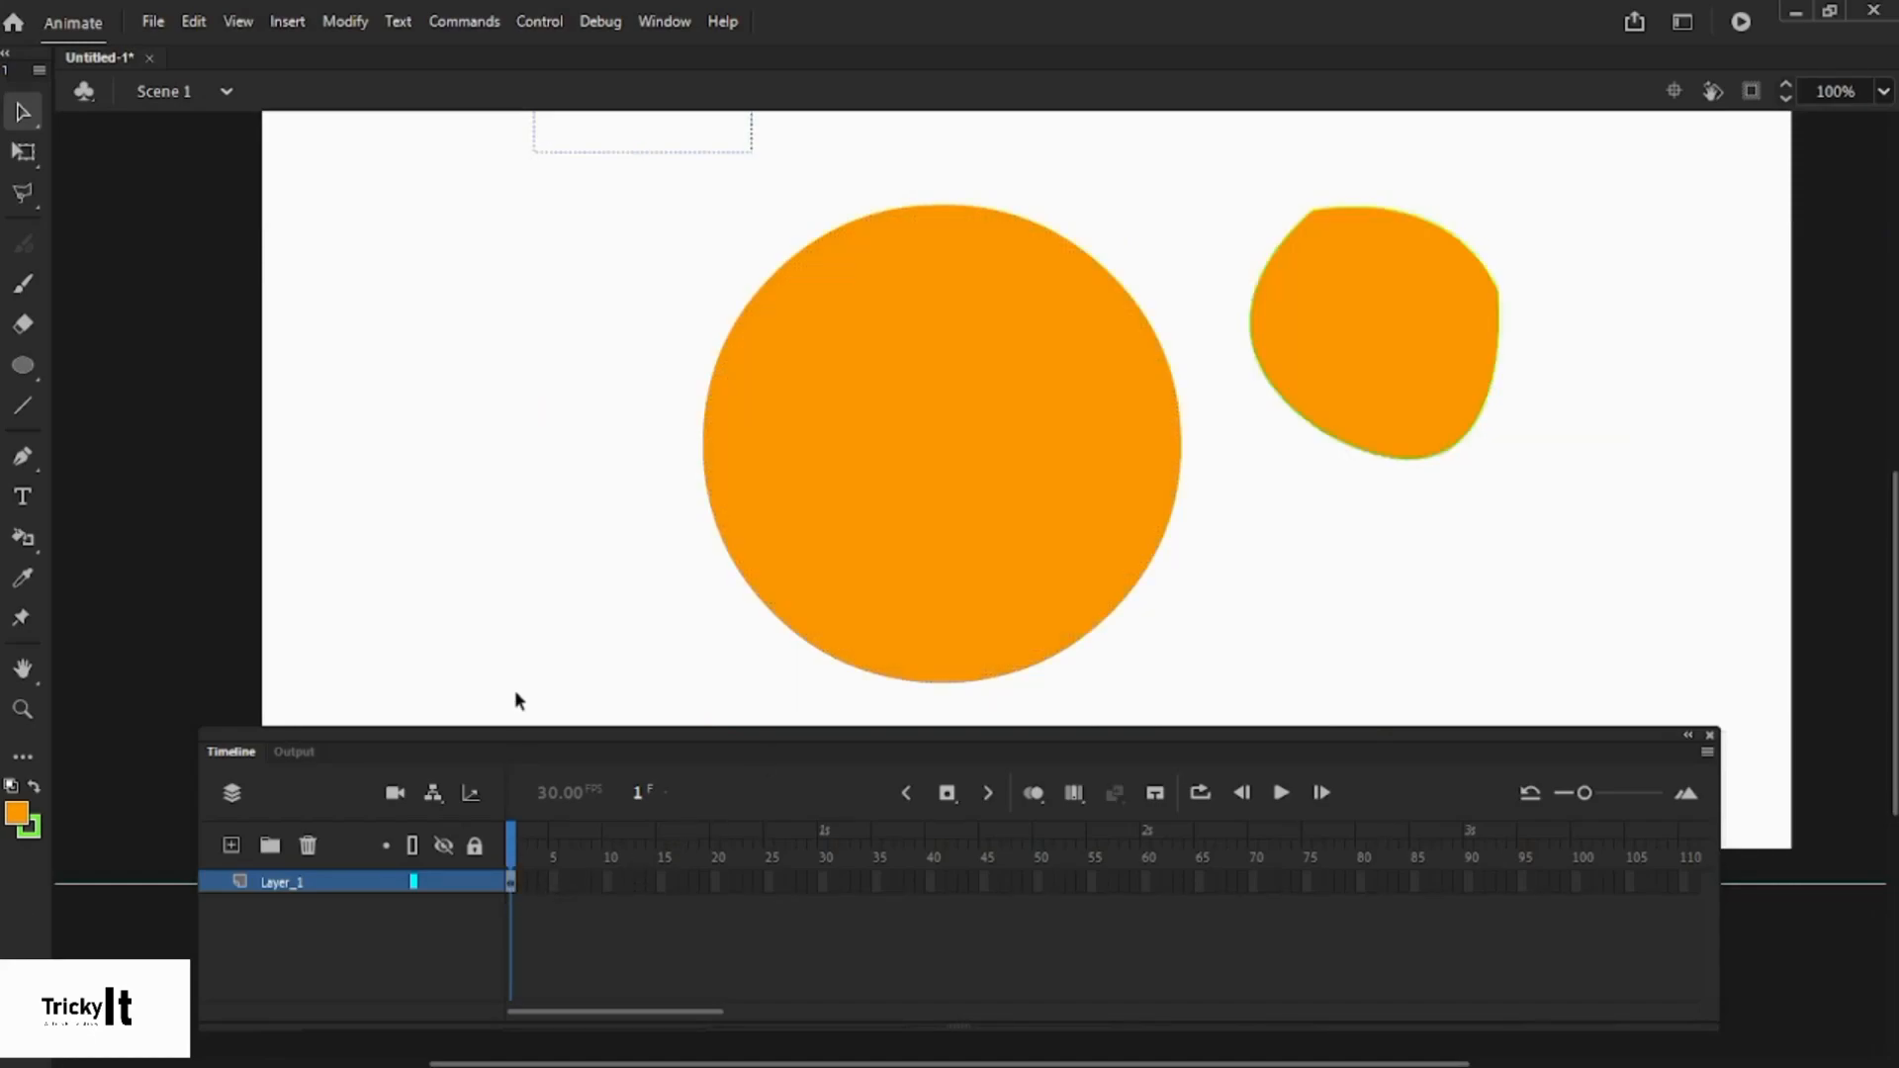
pyautogui.click(512, 884)
pyautogui.scroll(2, 1149, 477)
pyautogui.scroll(-2, 1110, 482)
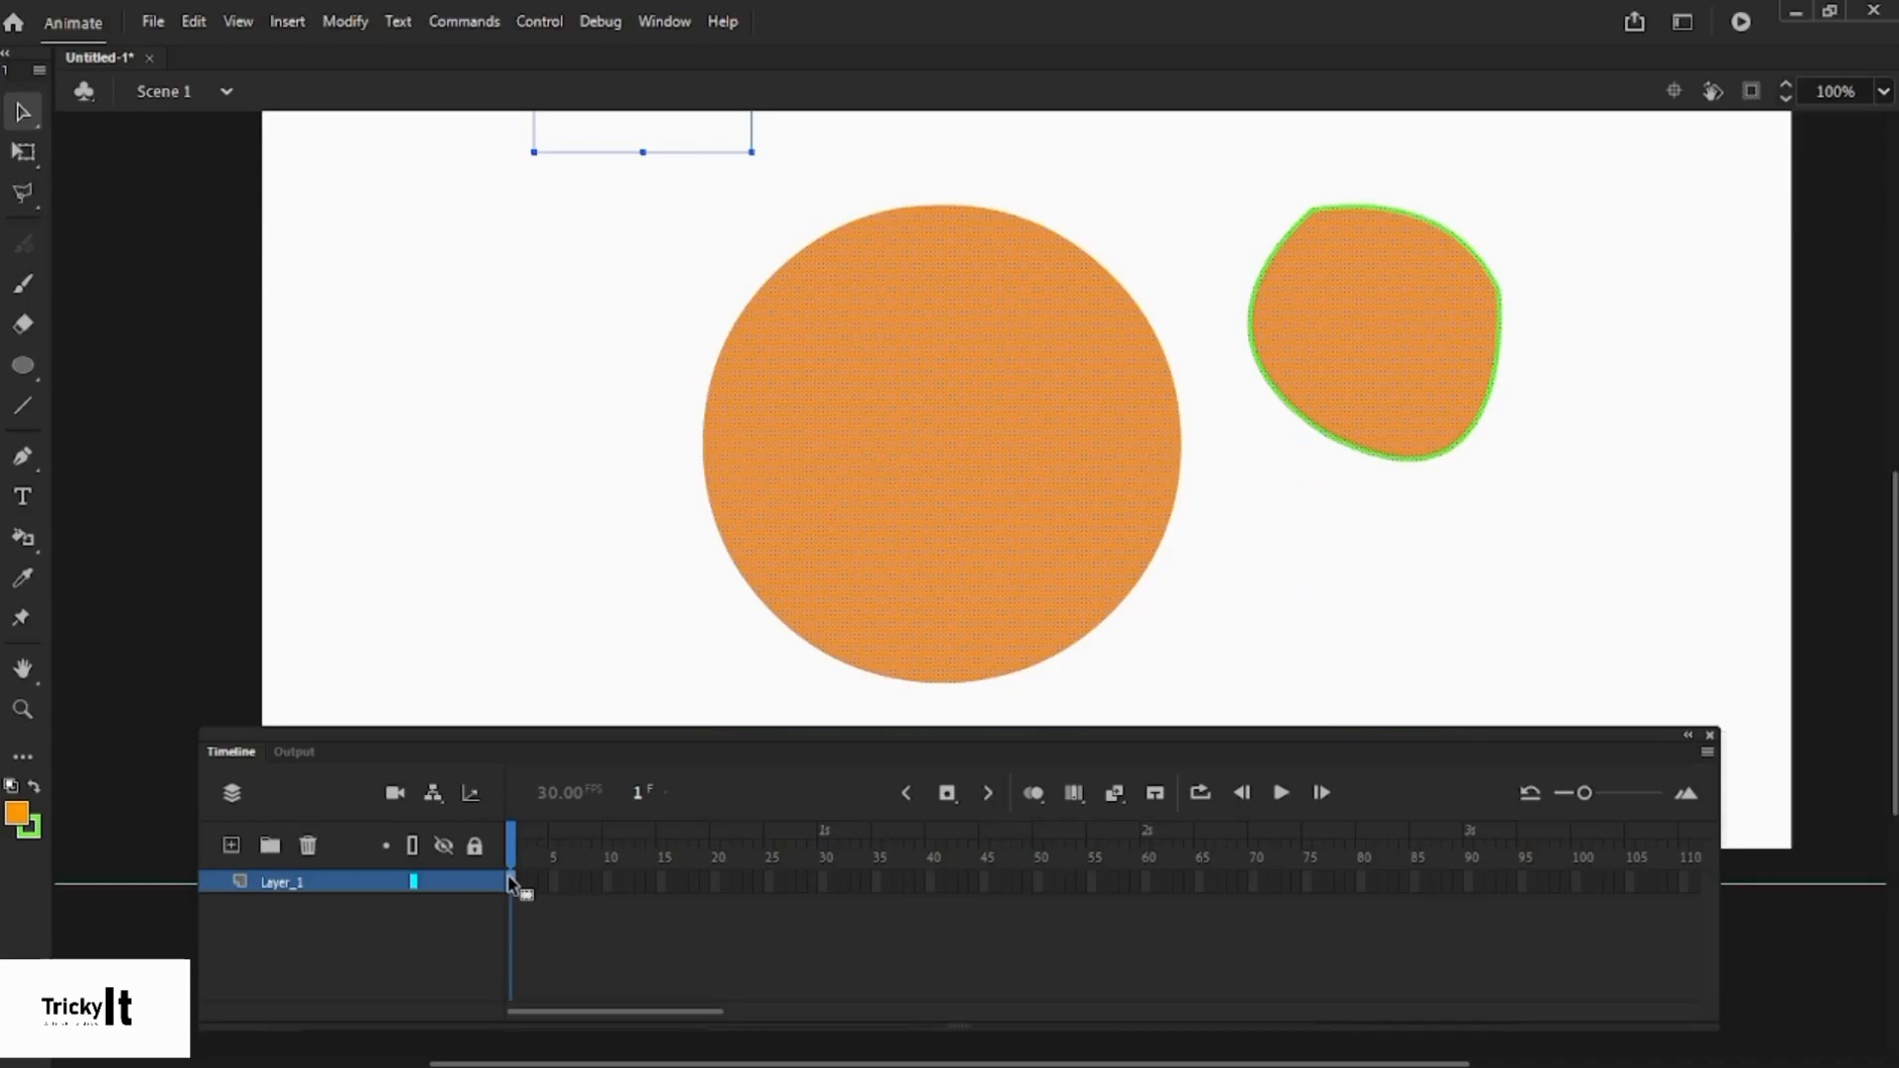
pyautogui.click(1141, 642)
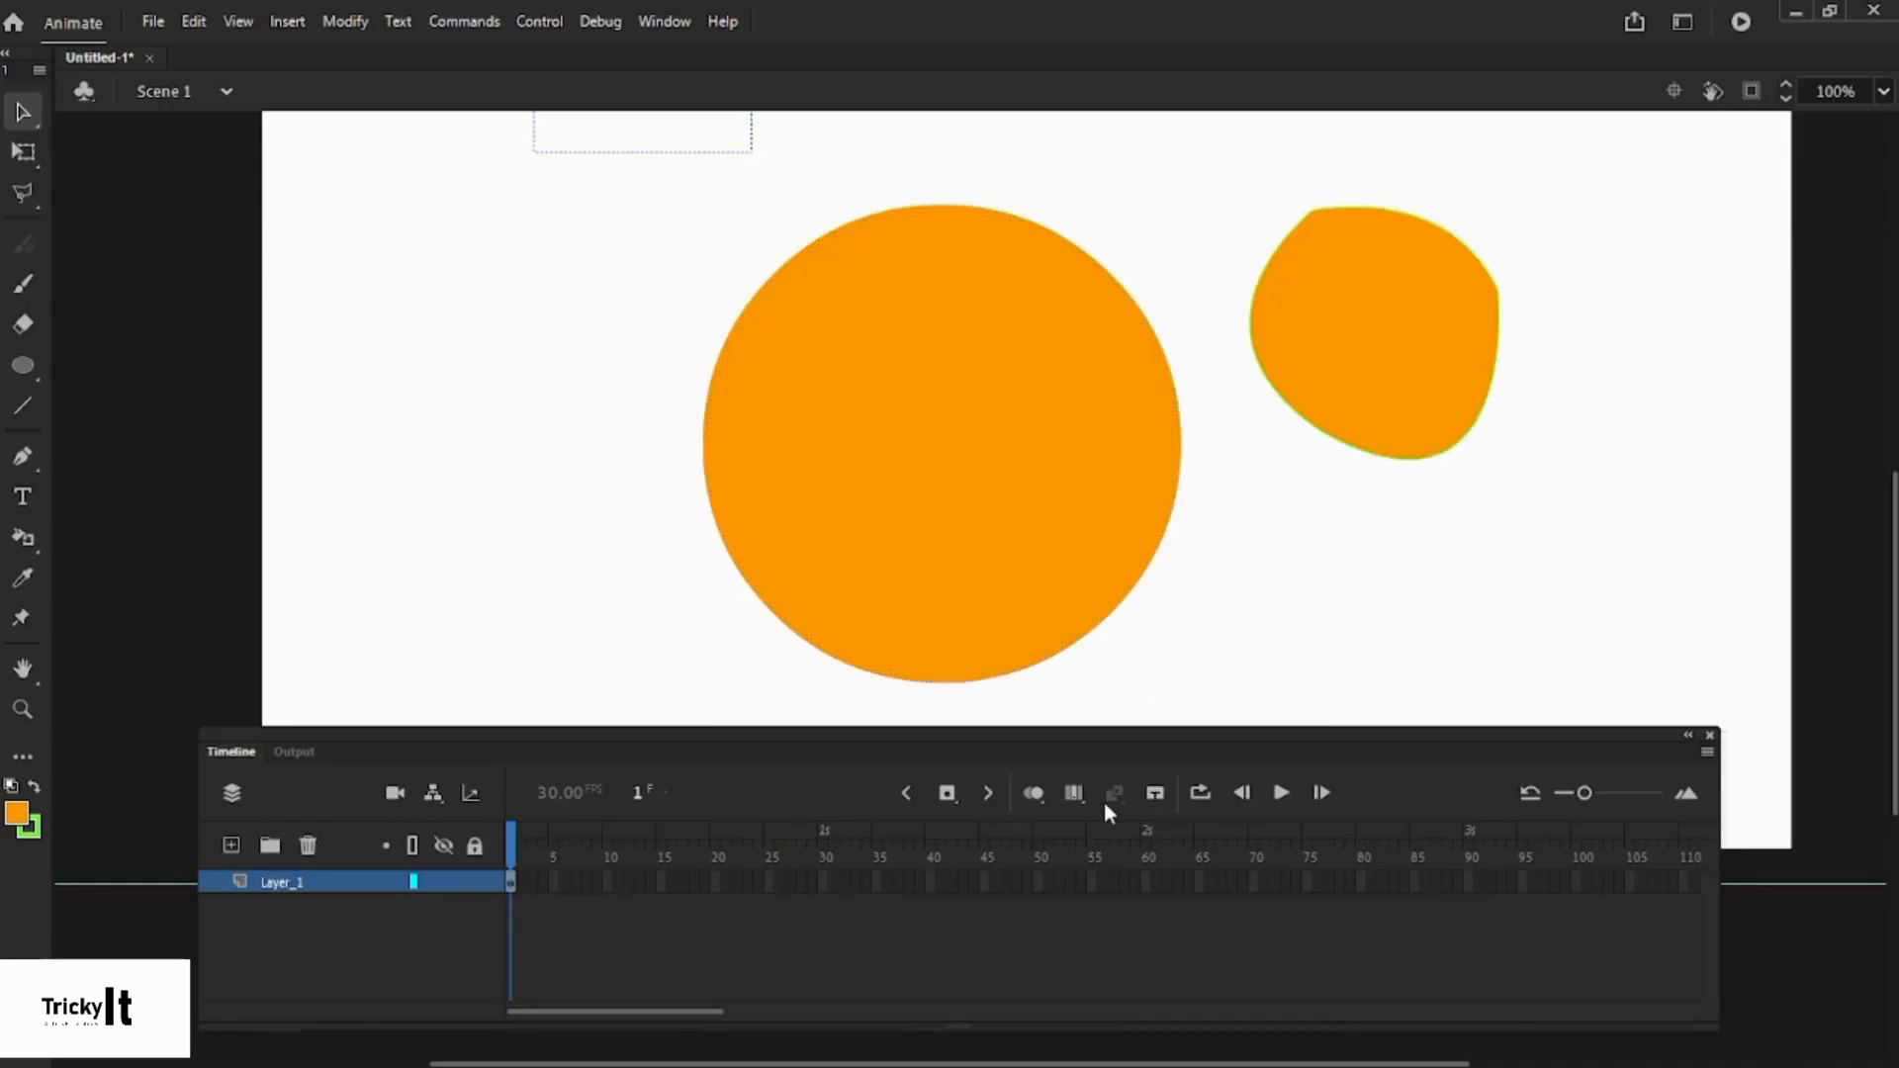
pyautogui.click(953, 800)
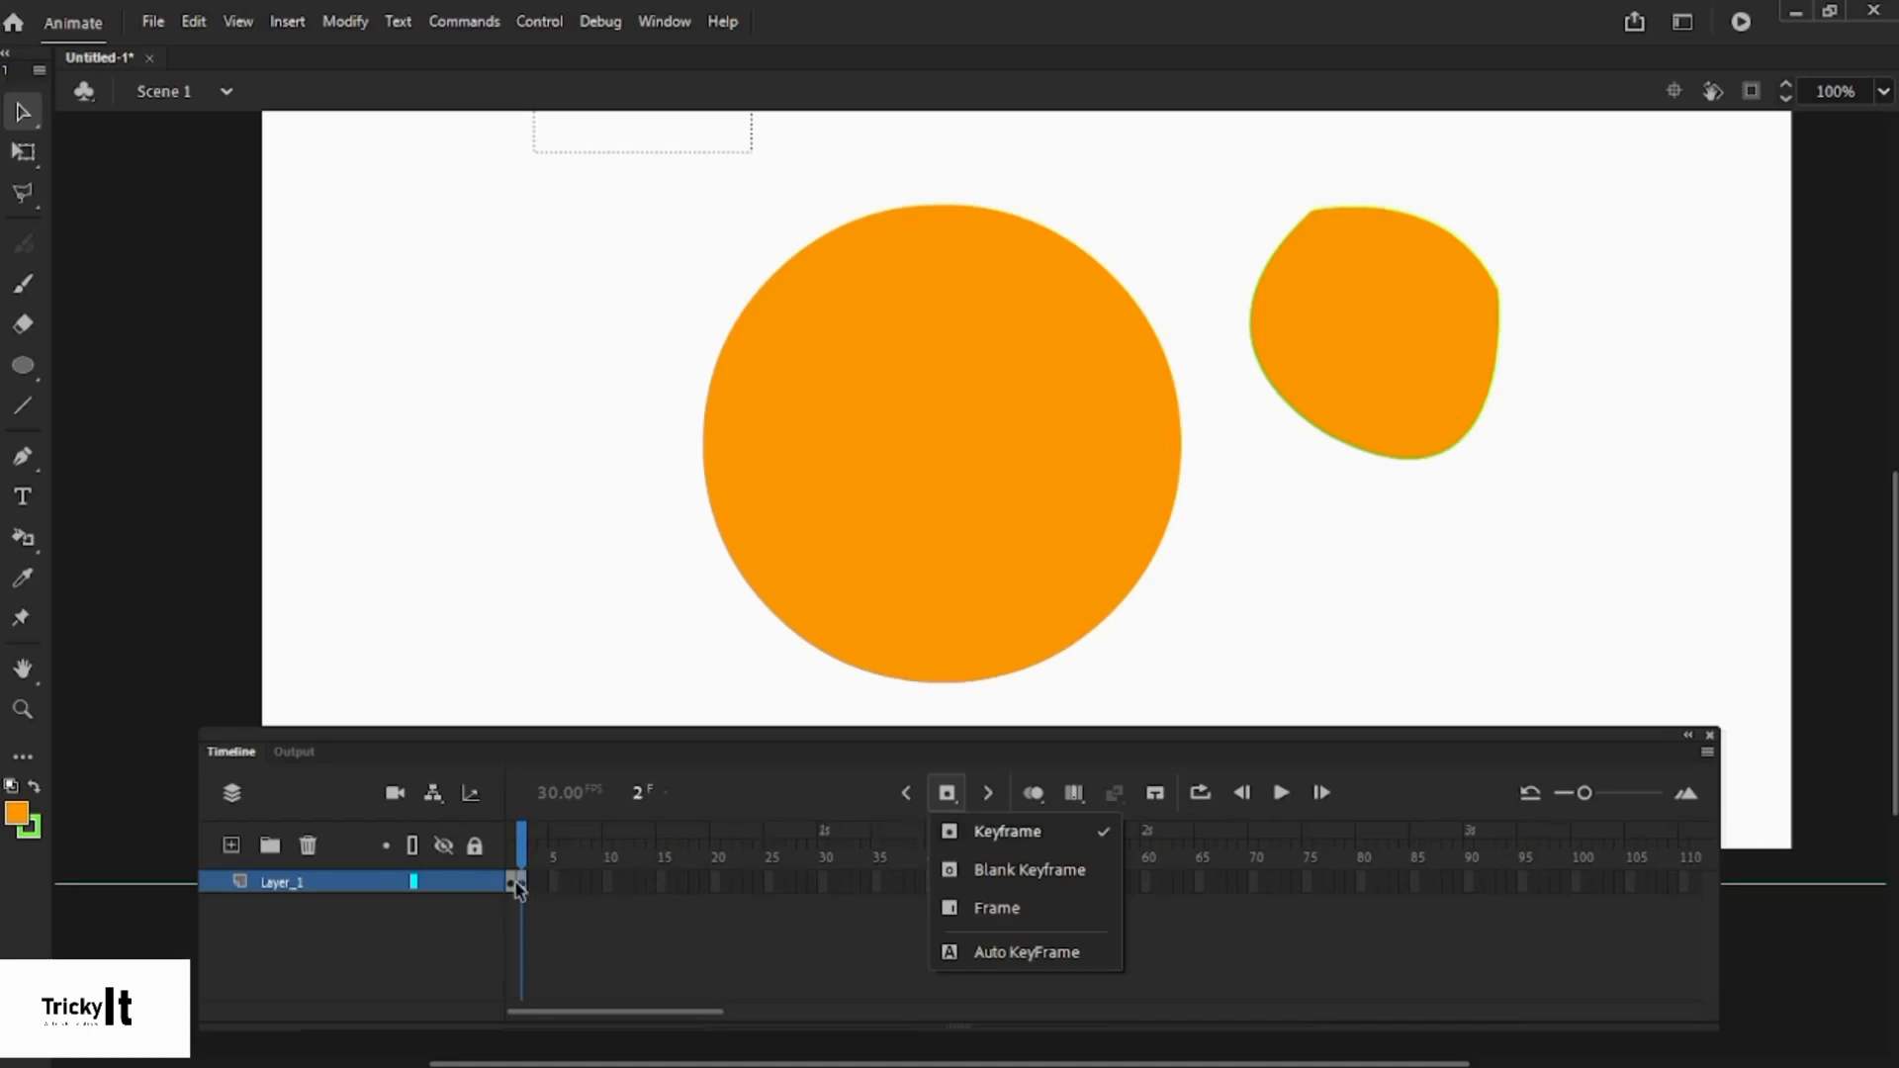
pyautogui.click(1039, 866)
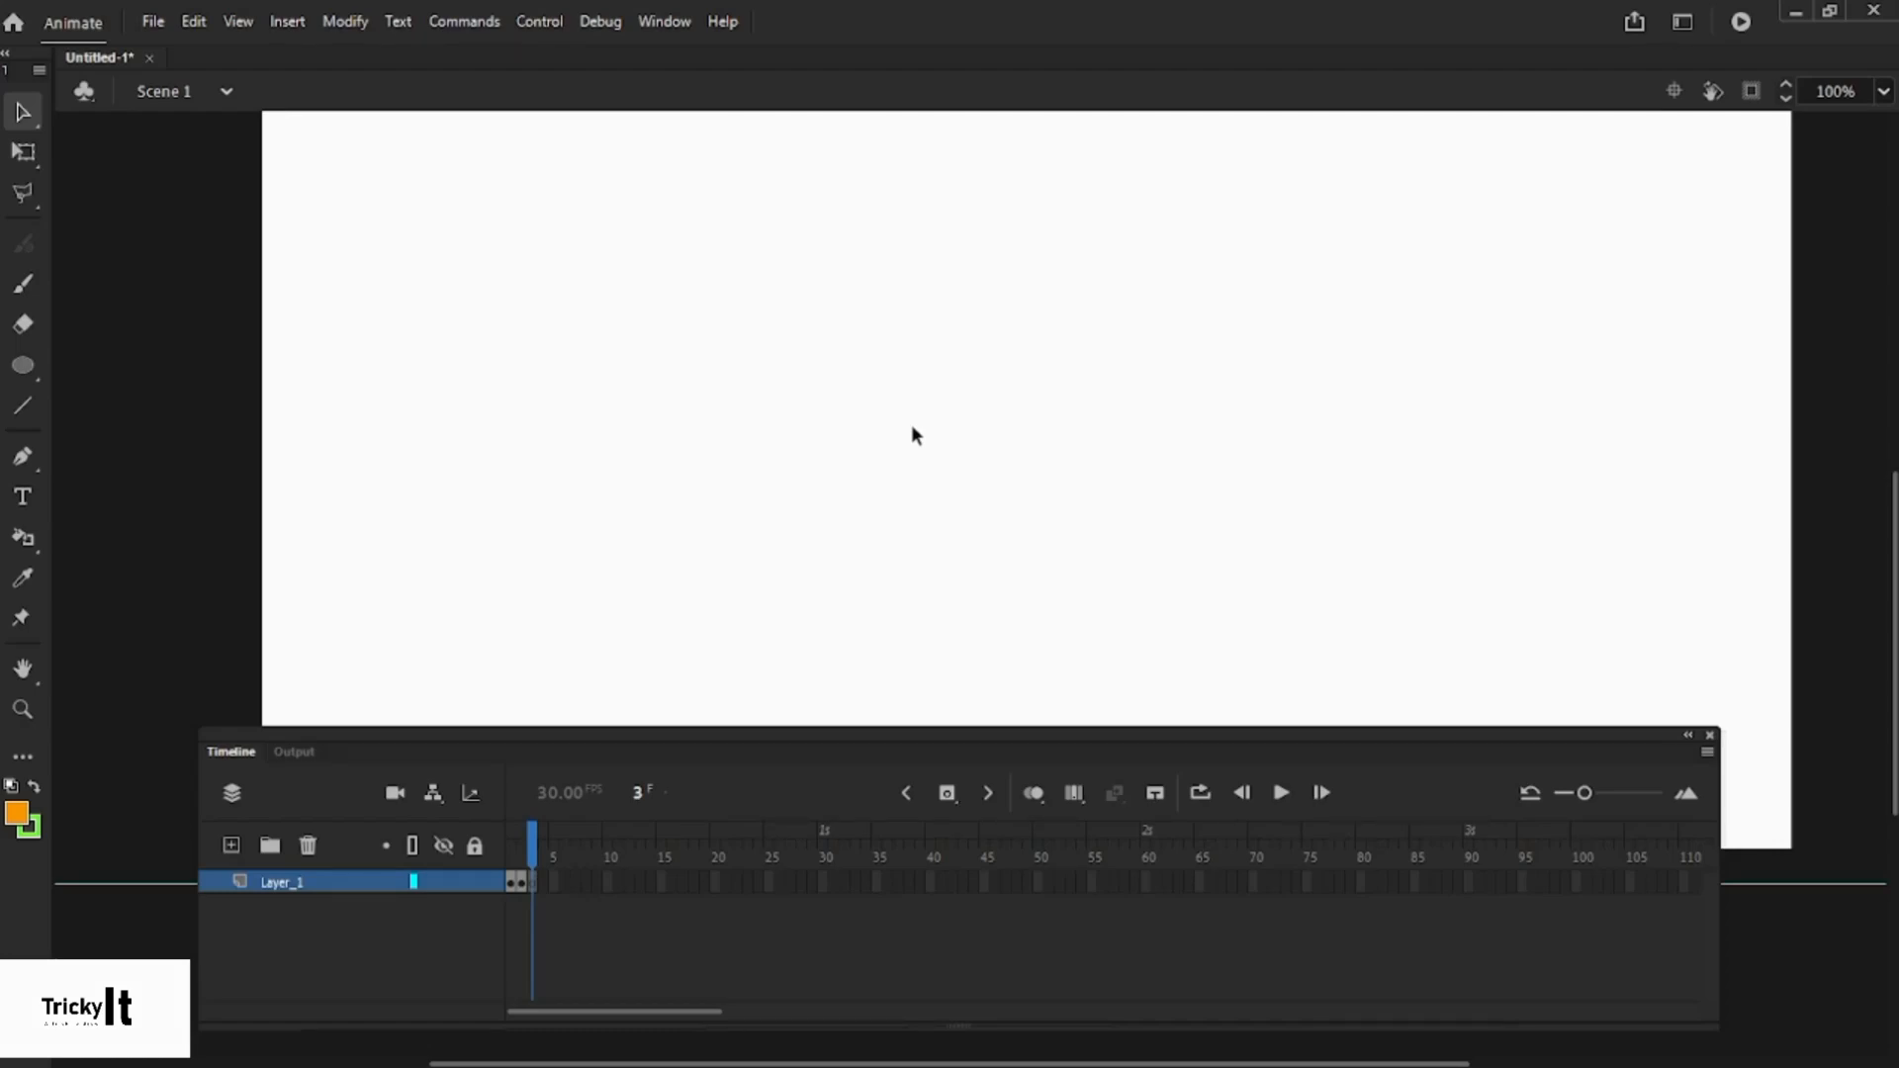
# - Extend Layer_1's orange shapes through frame 10
pyautogui.press(',')
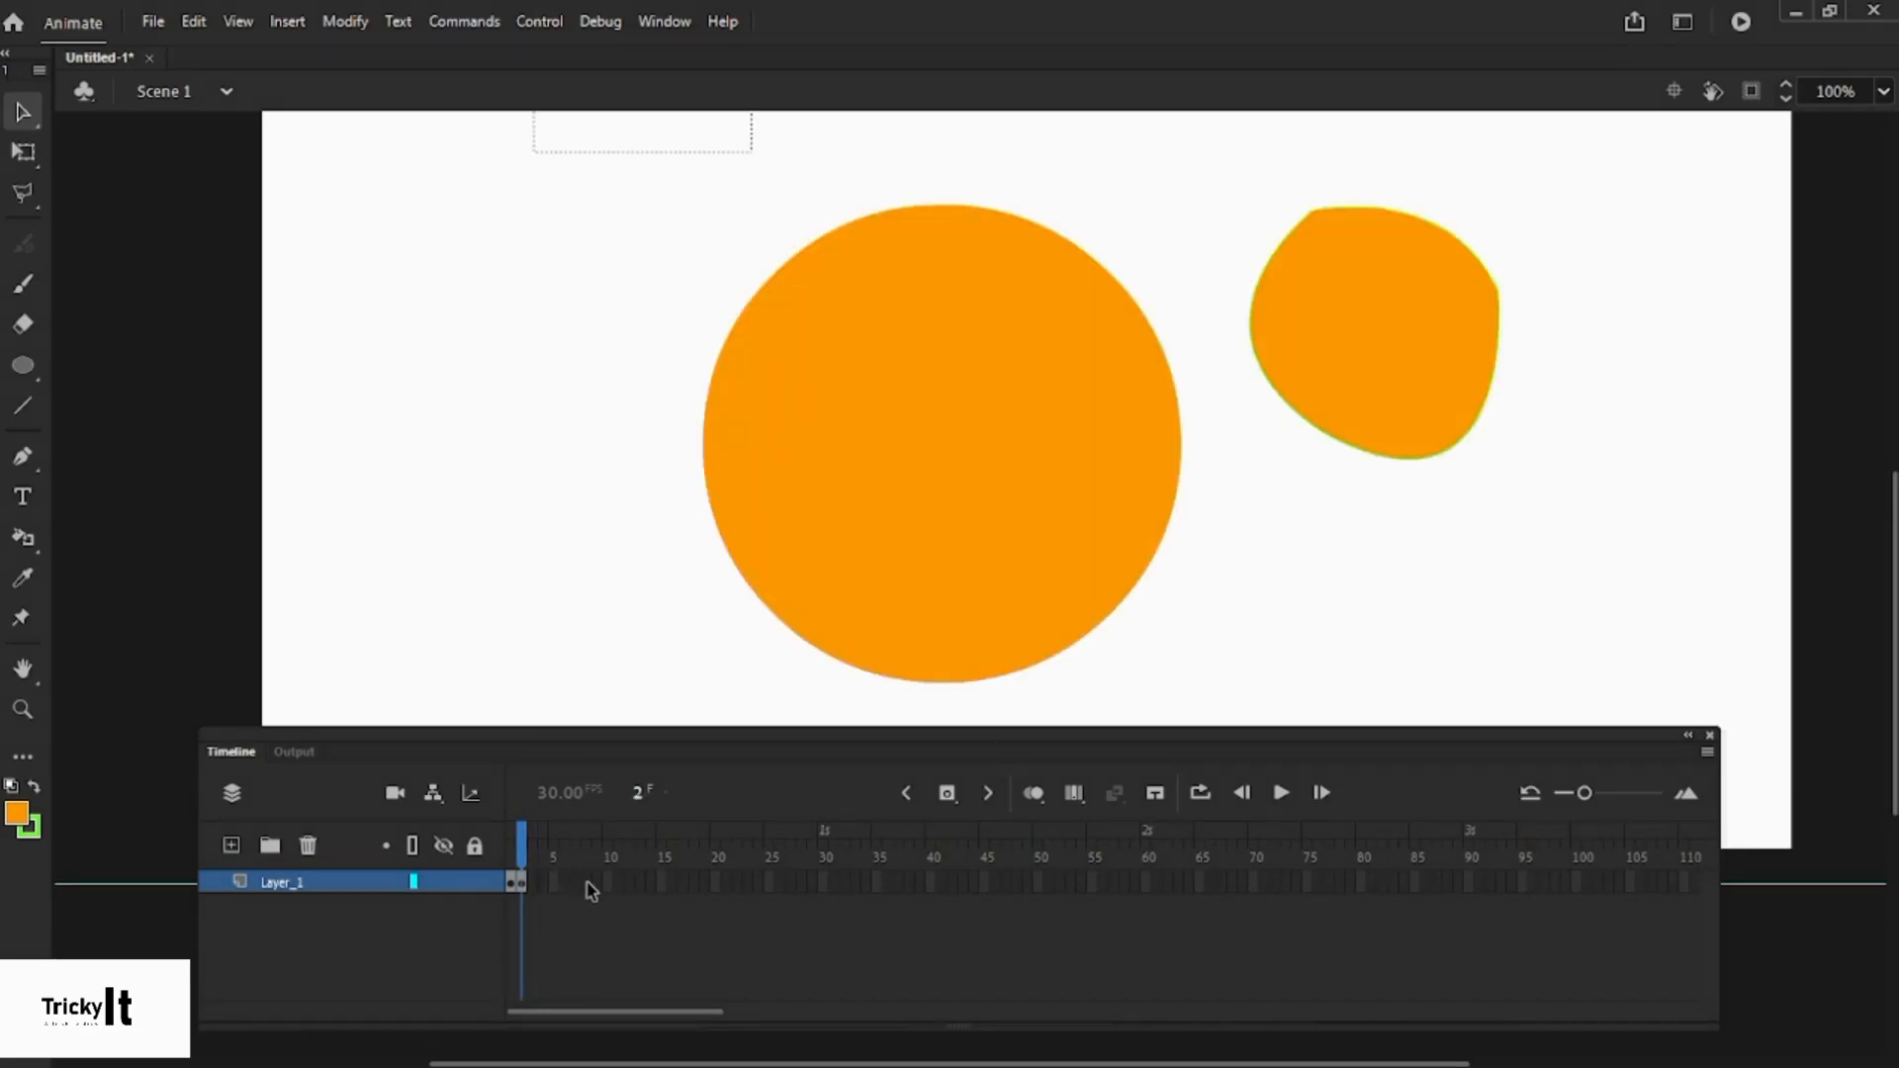
pyautogui.click(608, 882)
pyautogui.press('F6')
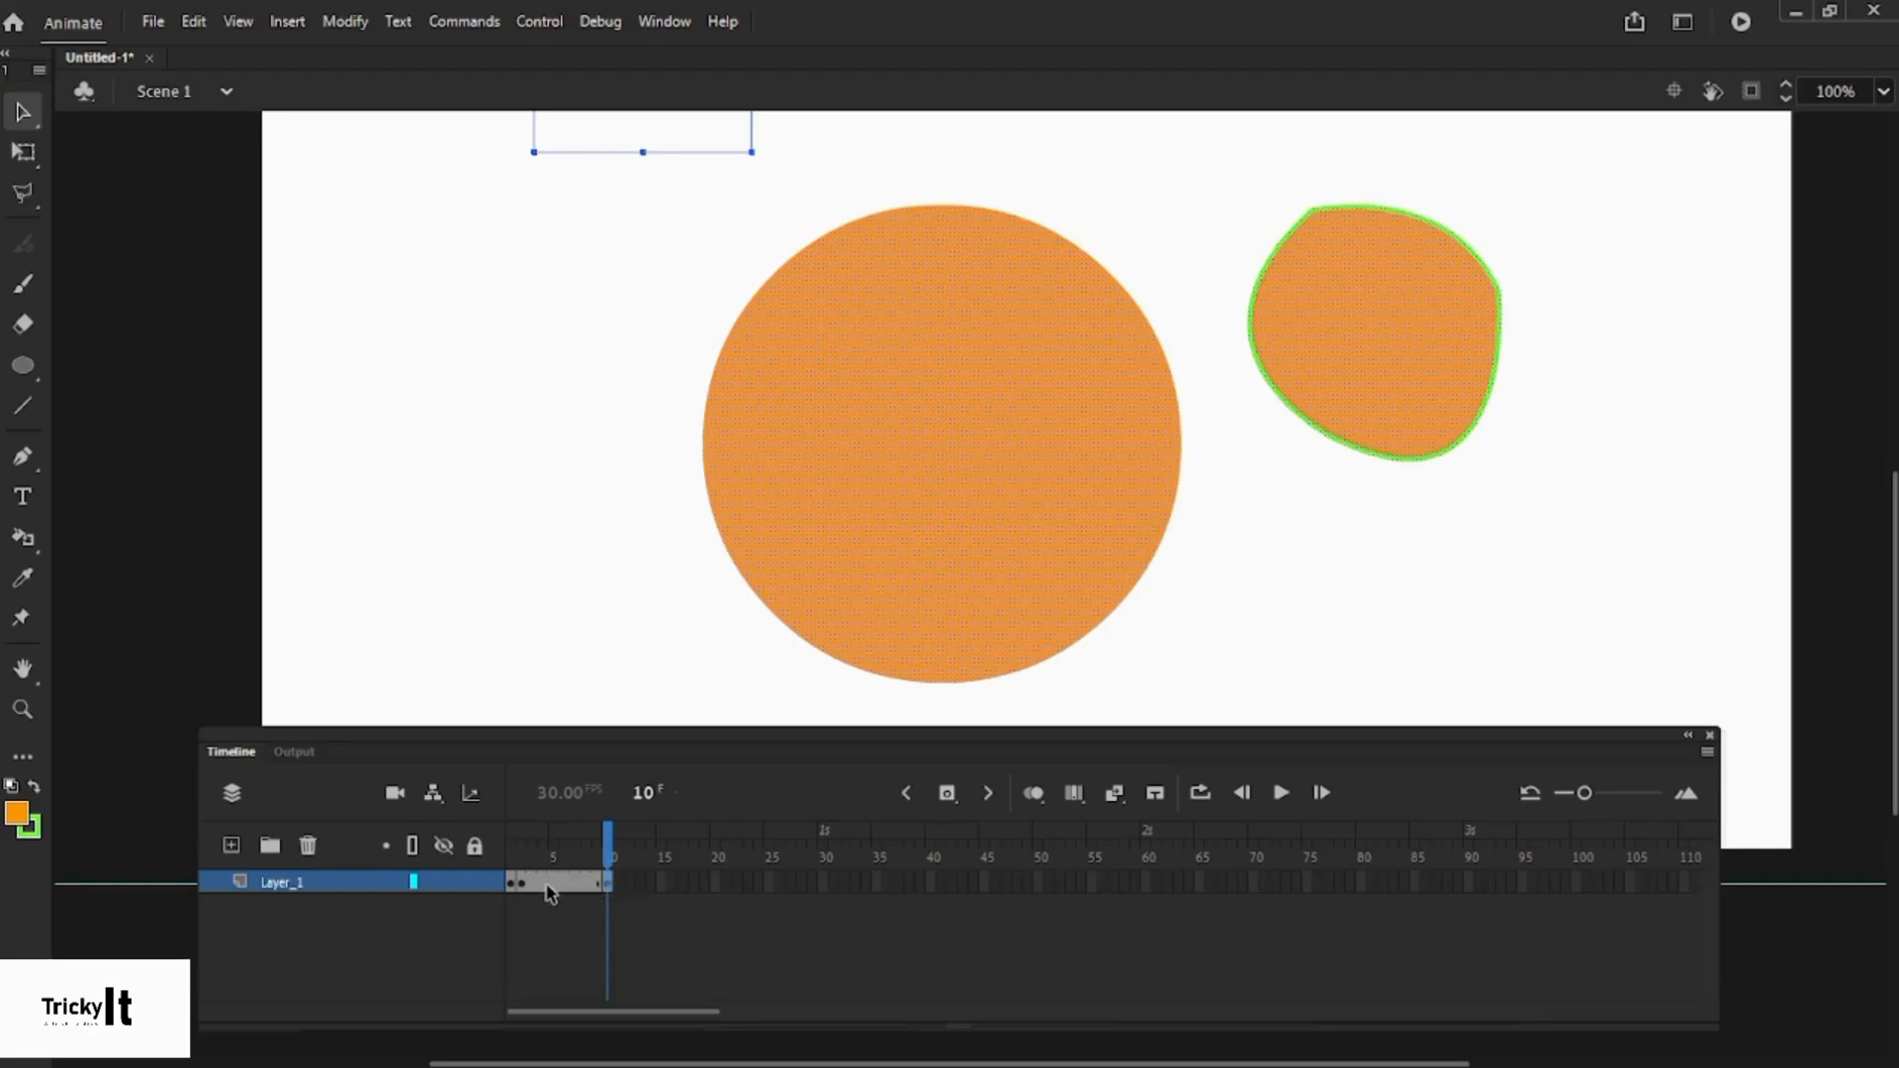
# - Select Layer_1's frames 1–9 and step through frames 2 to 4 to review them
pyautogui.moveTo(517, 886); pyautogui.dragTo(598, 890)
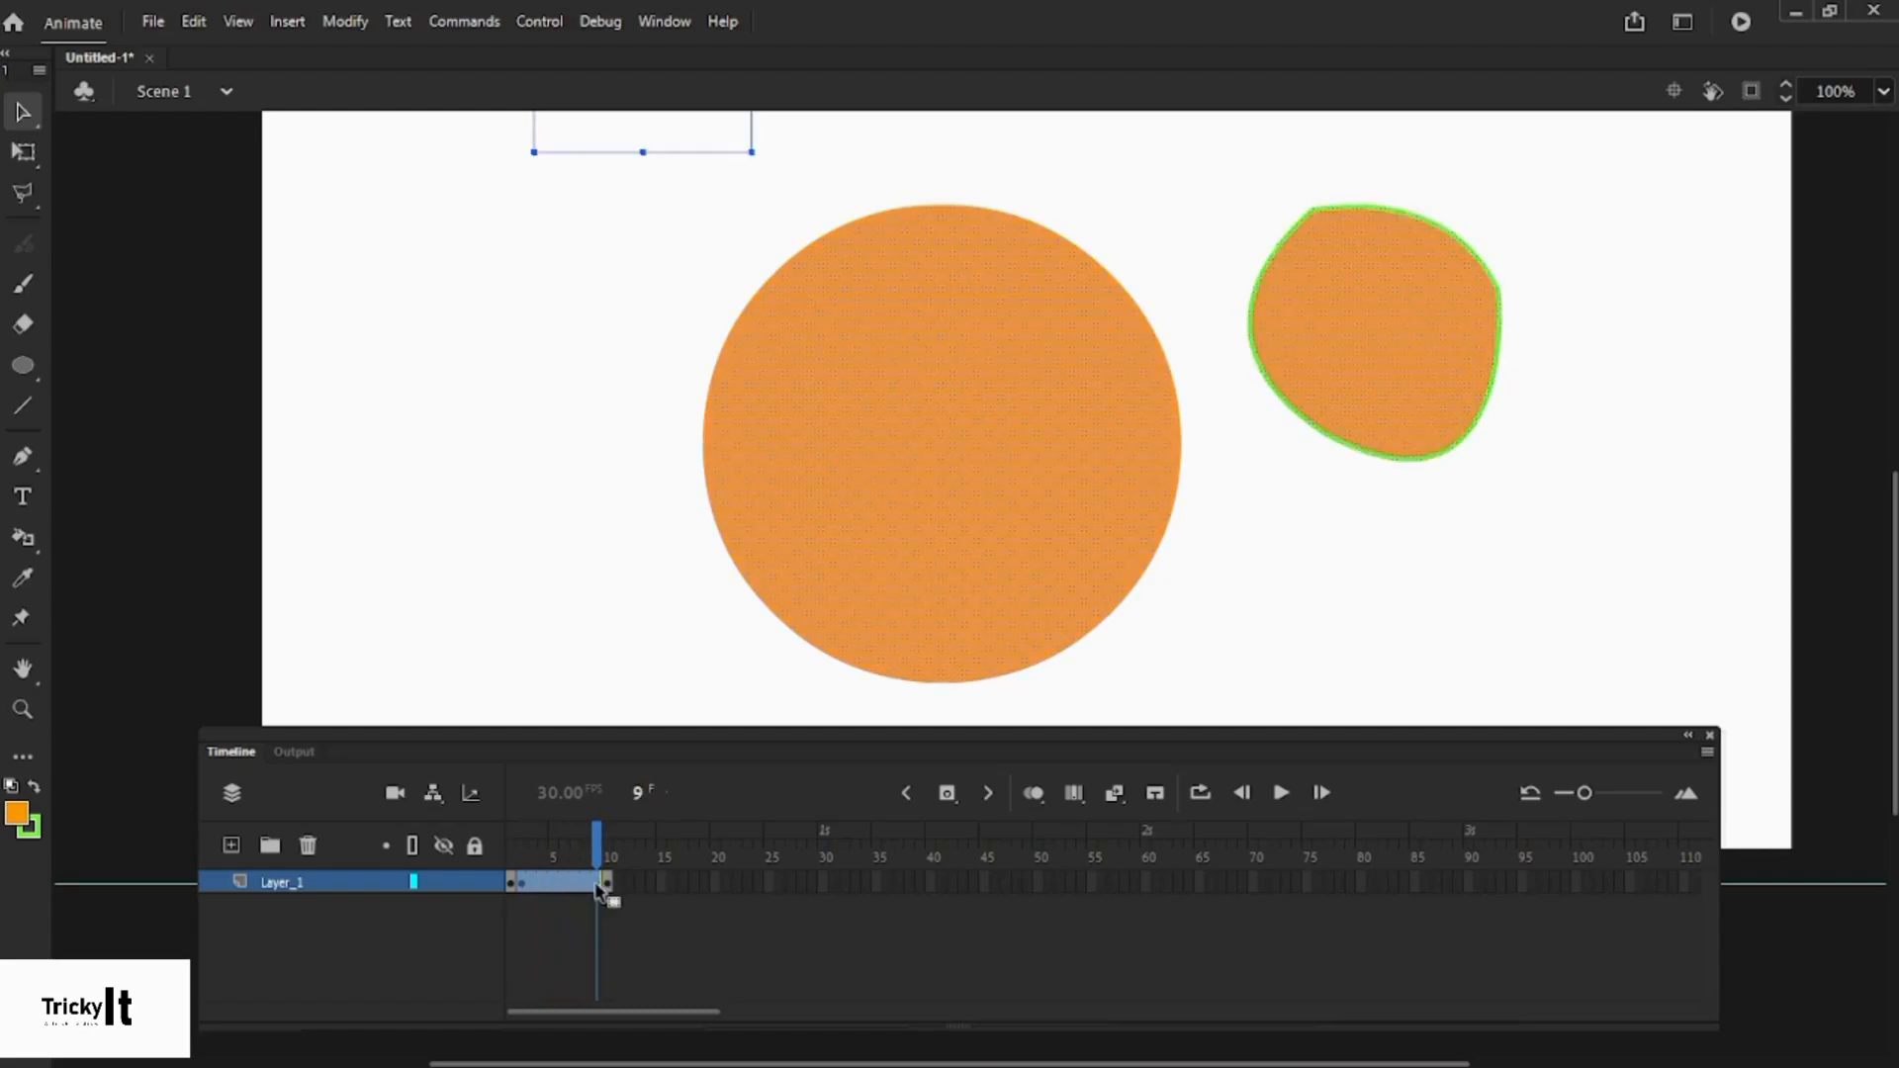
pyautogui.click(607, 882)
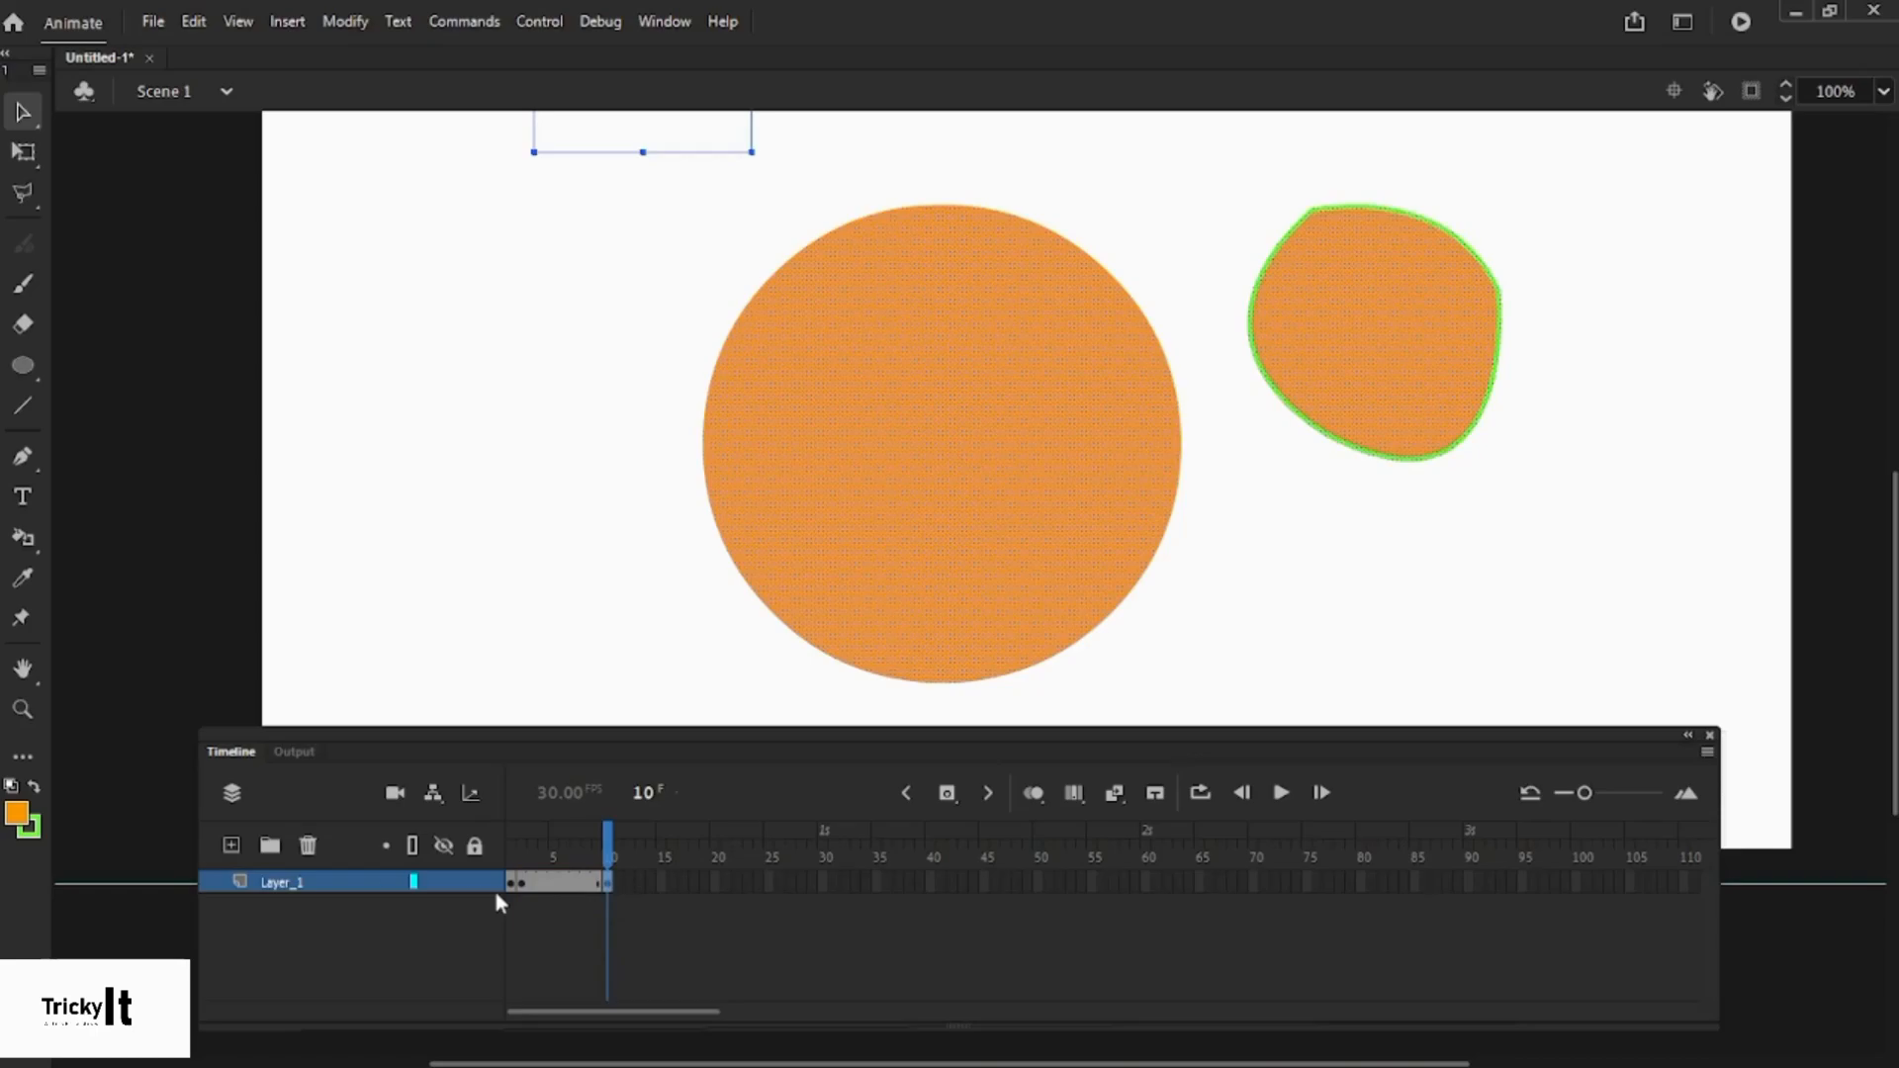
pyautogui.moveTo(522, 890); pyautogui.dragTo(597, 889)
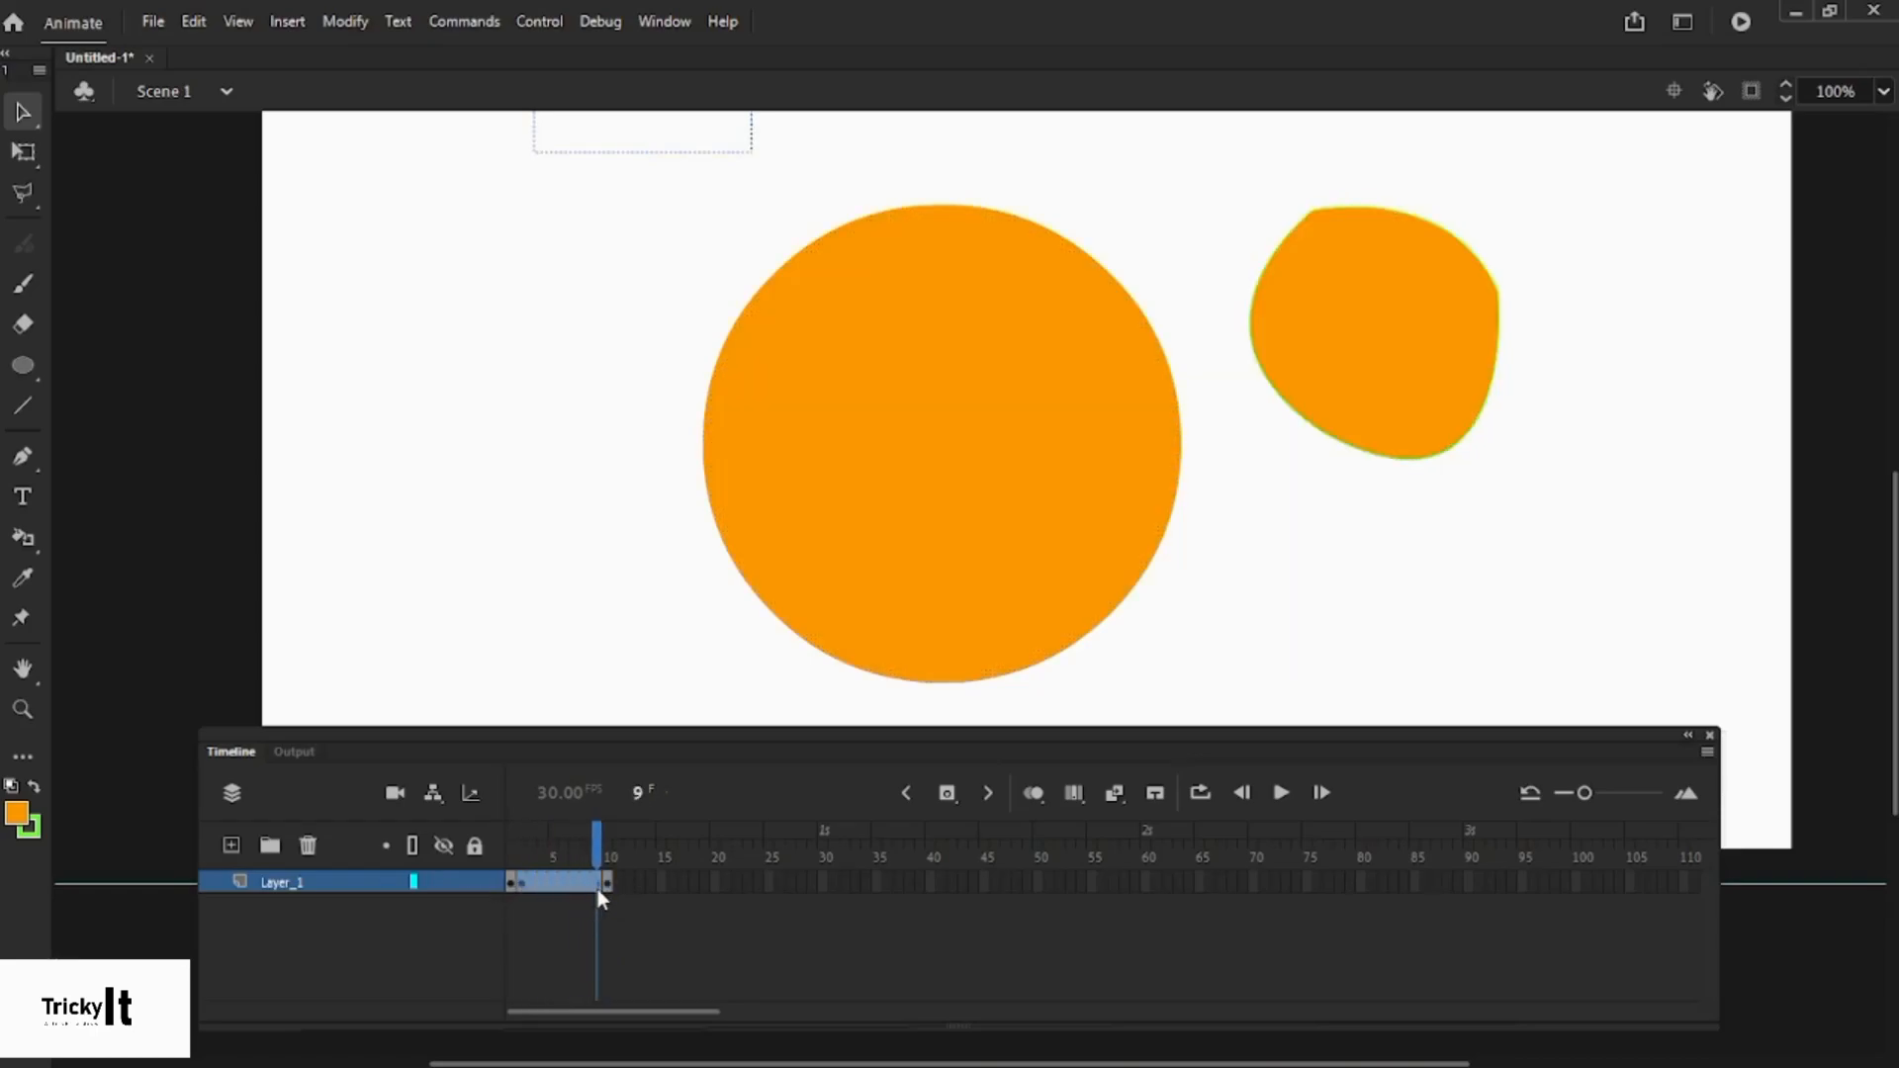
pyautogui.click(525, 883)
pyautogui.click(542, 883)
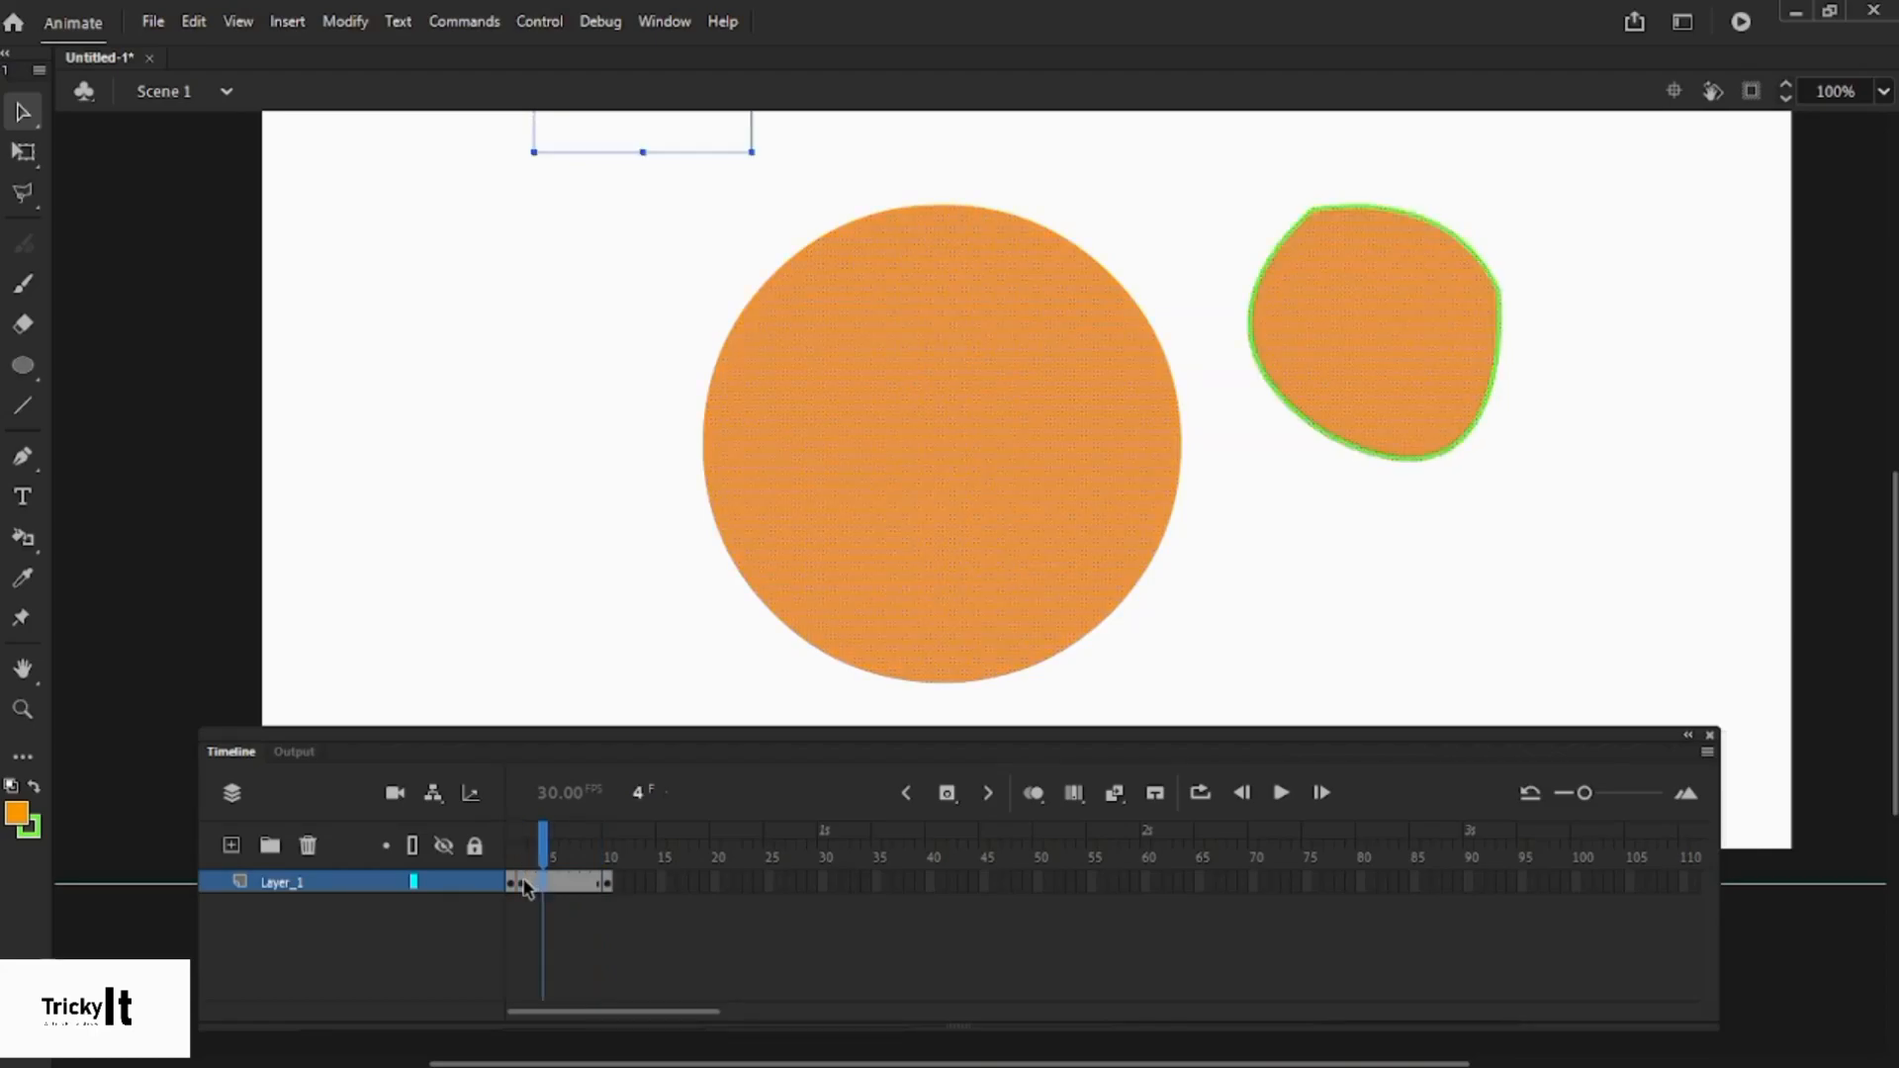
pyautogui.moveTo(522, 887); pyautogui.dragTo(596, 883)
pyautogui.click(558, 883)
pyautogui.click(533, 885)
pyautogui.click(542, 885)
# - Convert frames 5–9 on Layer_1 into keyframes, then check empty frame 11
pyautogui.click(553, 883)
pyautogui.moveTo(555, 883); pyautogui.dragTo(597, 883)
pyautogui.press('F6')
pyautogui.click(627, 885)
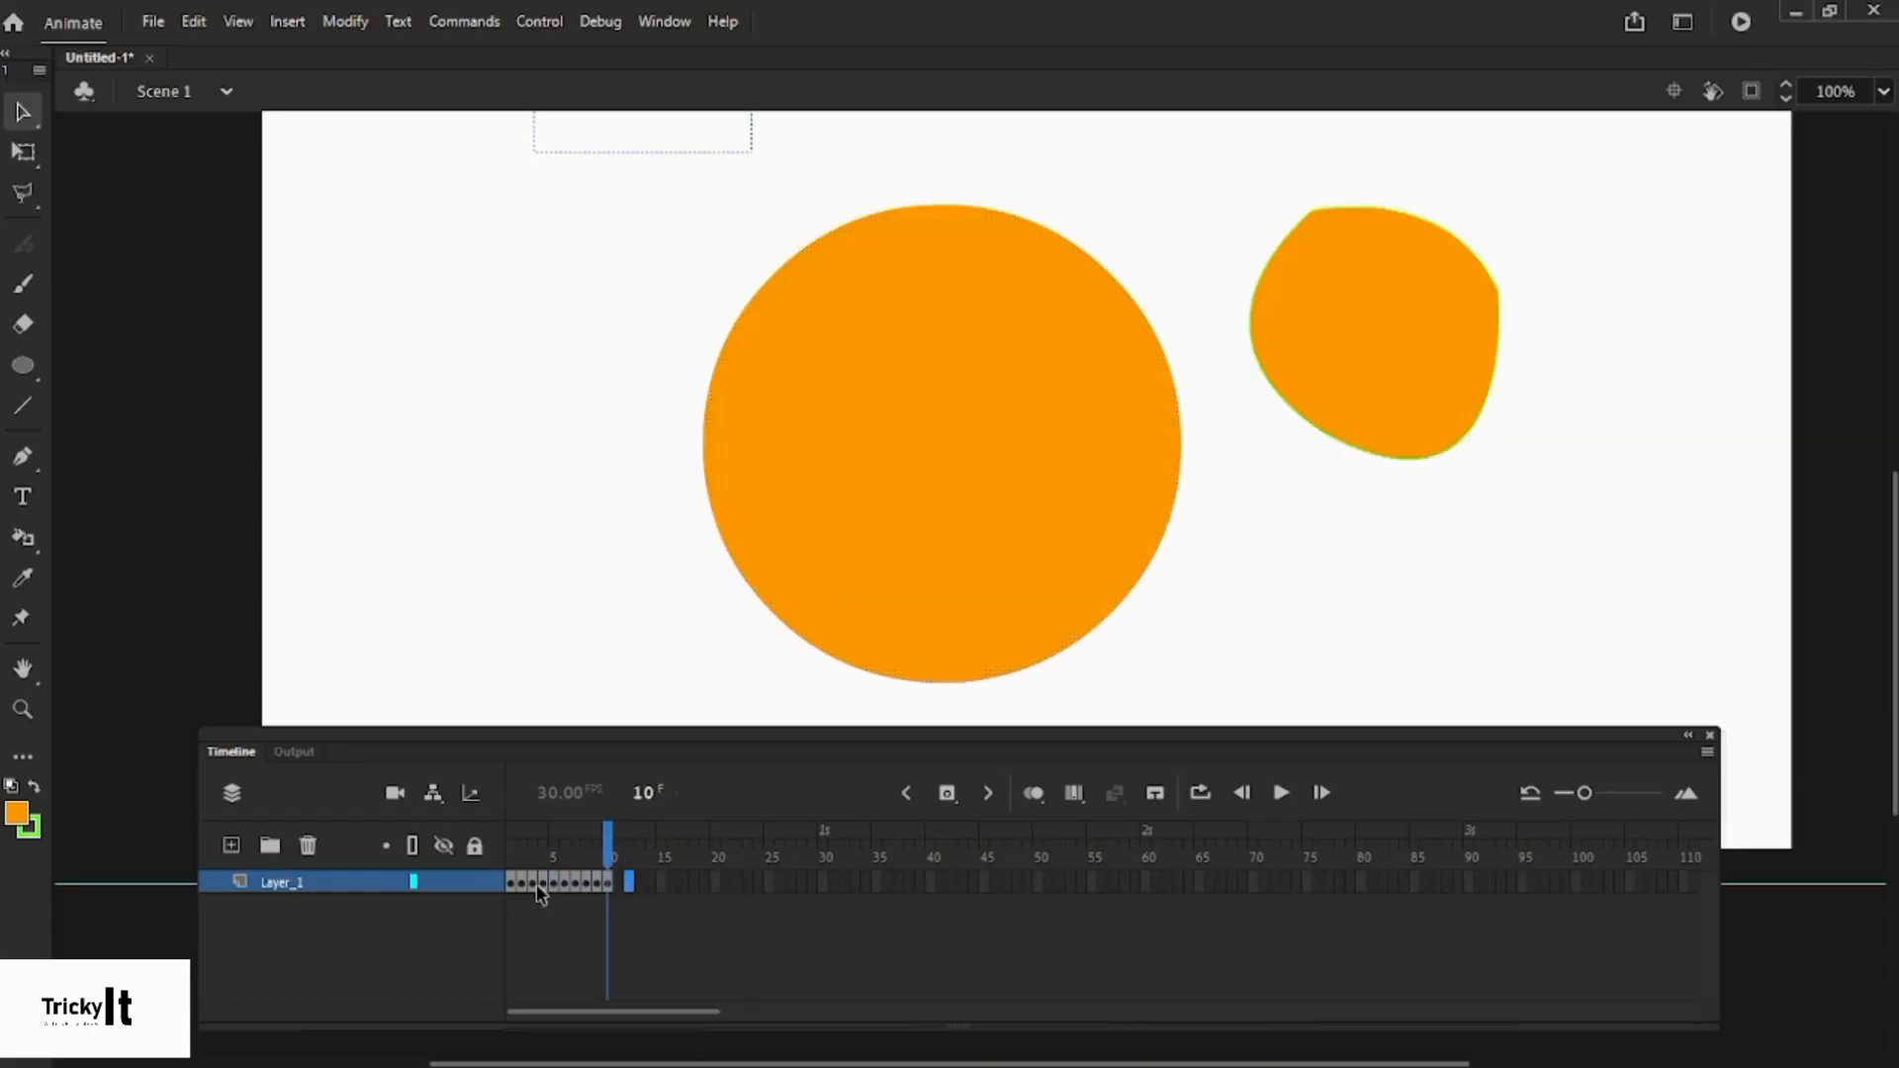
pyautogui.moveTo(513, 880); pyautogui.dragTo(609, 884)
pyautogui.click(620, 886)
pyautogui.click(957, 792)
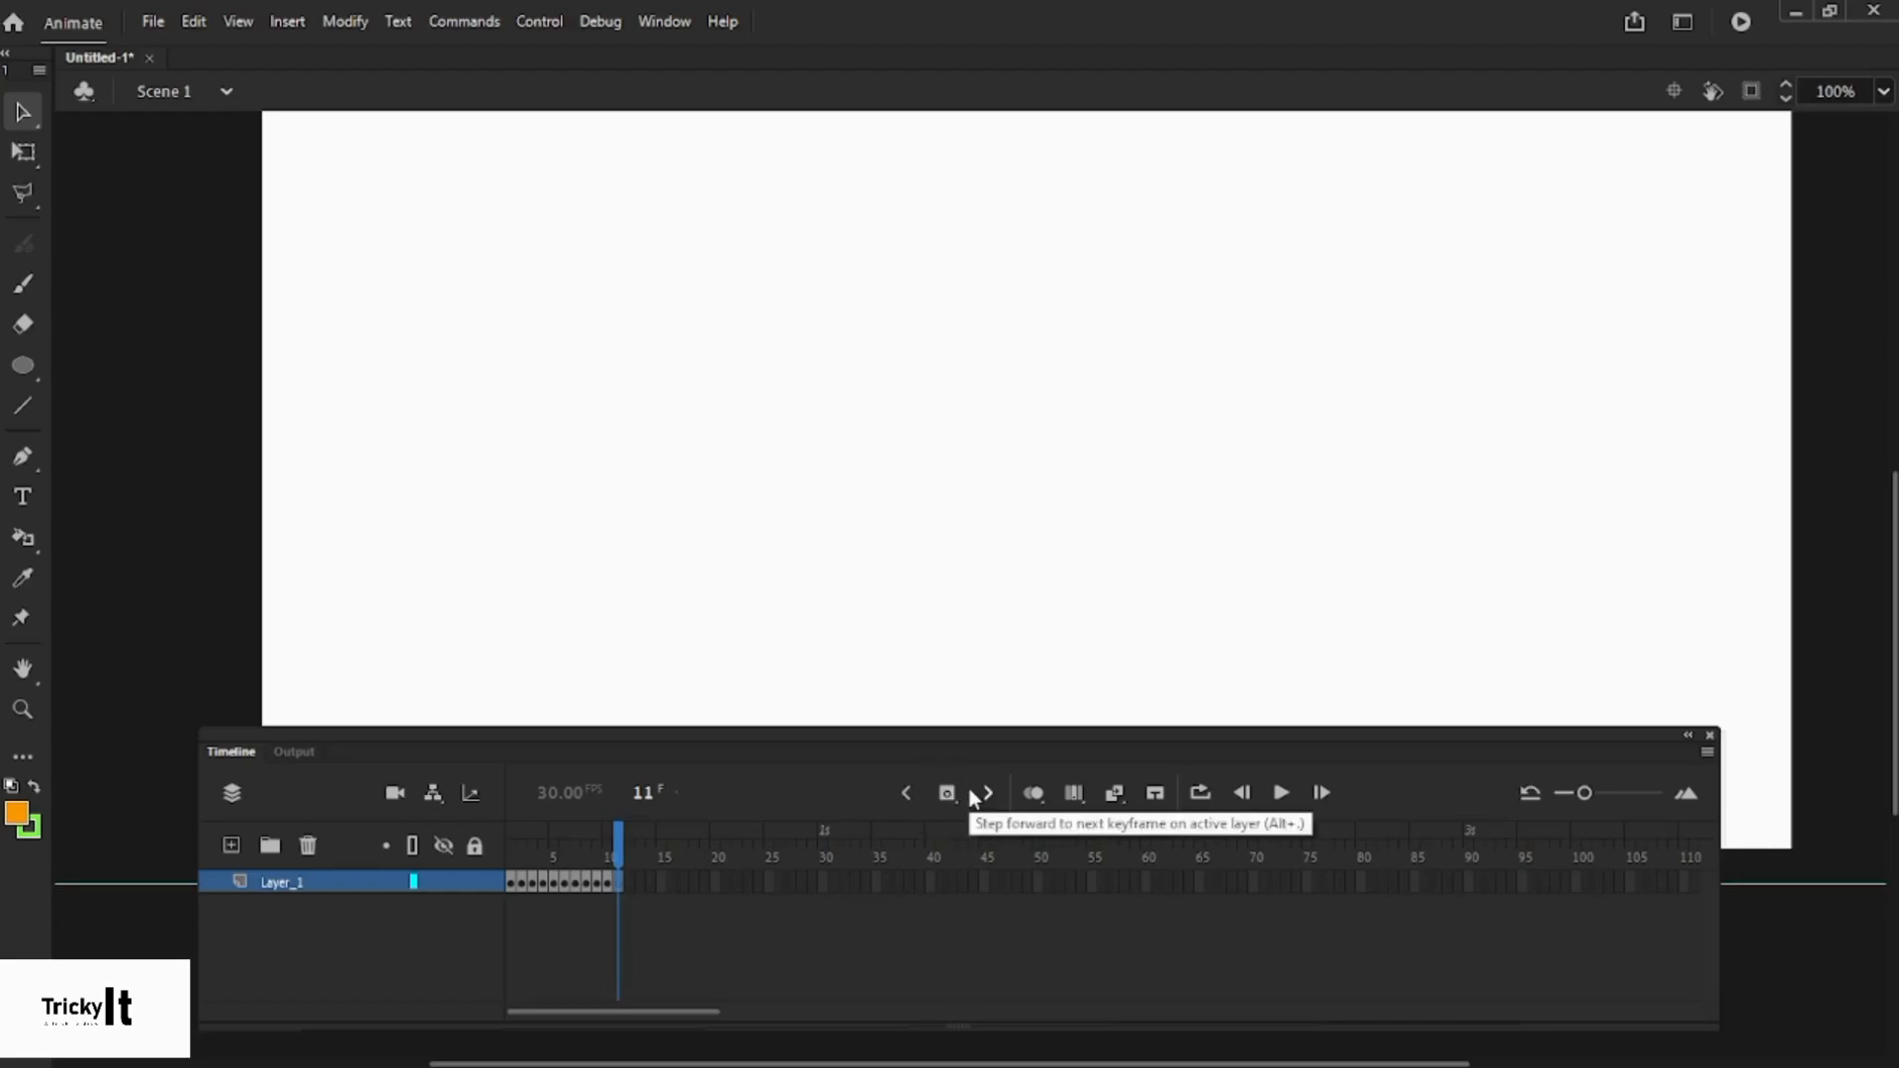
# - Add an empty keyframe at frame 12 on Layer_1
pyautogui.click(957, 796)
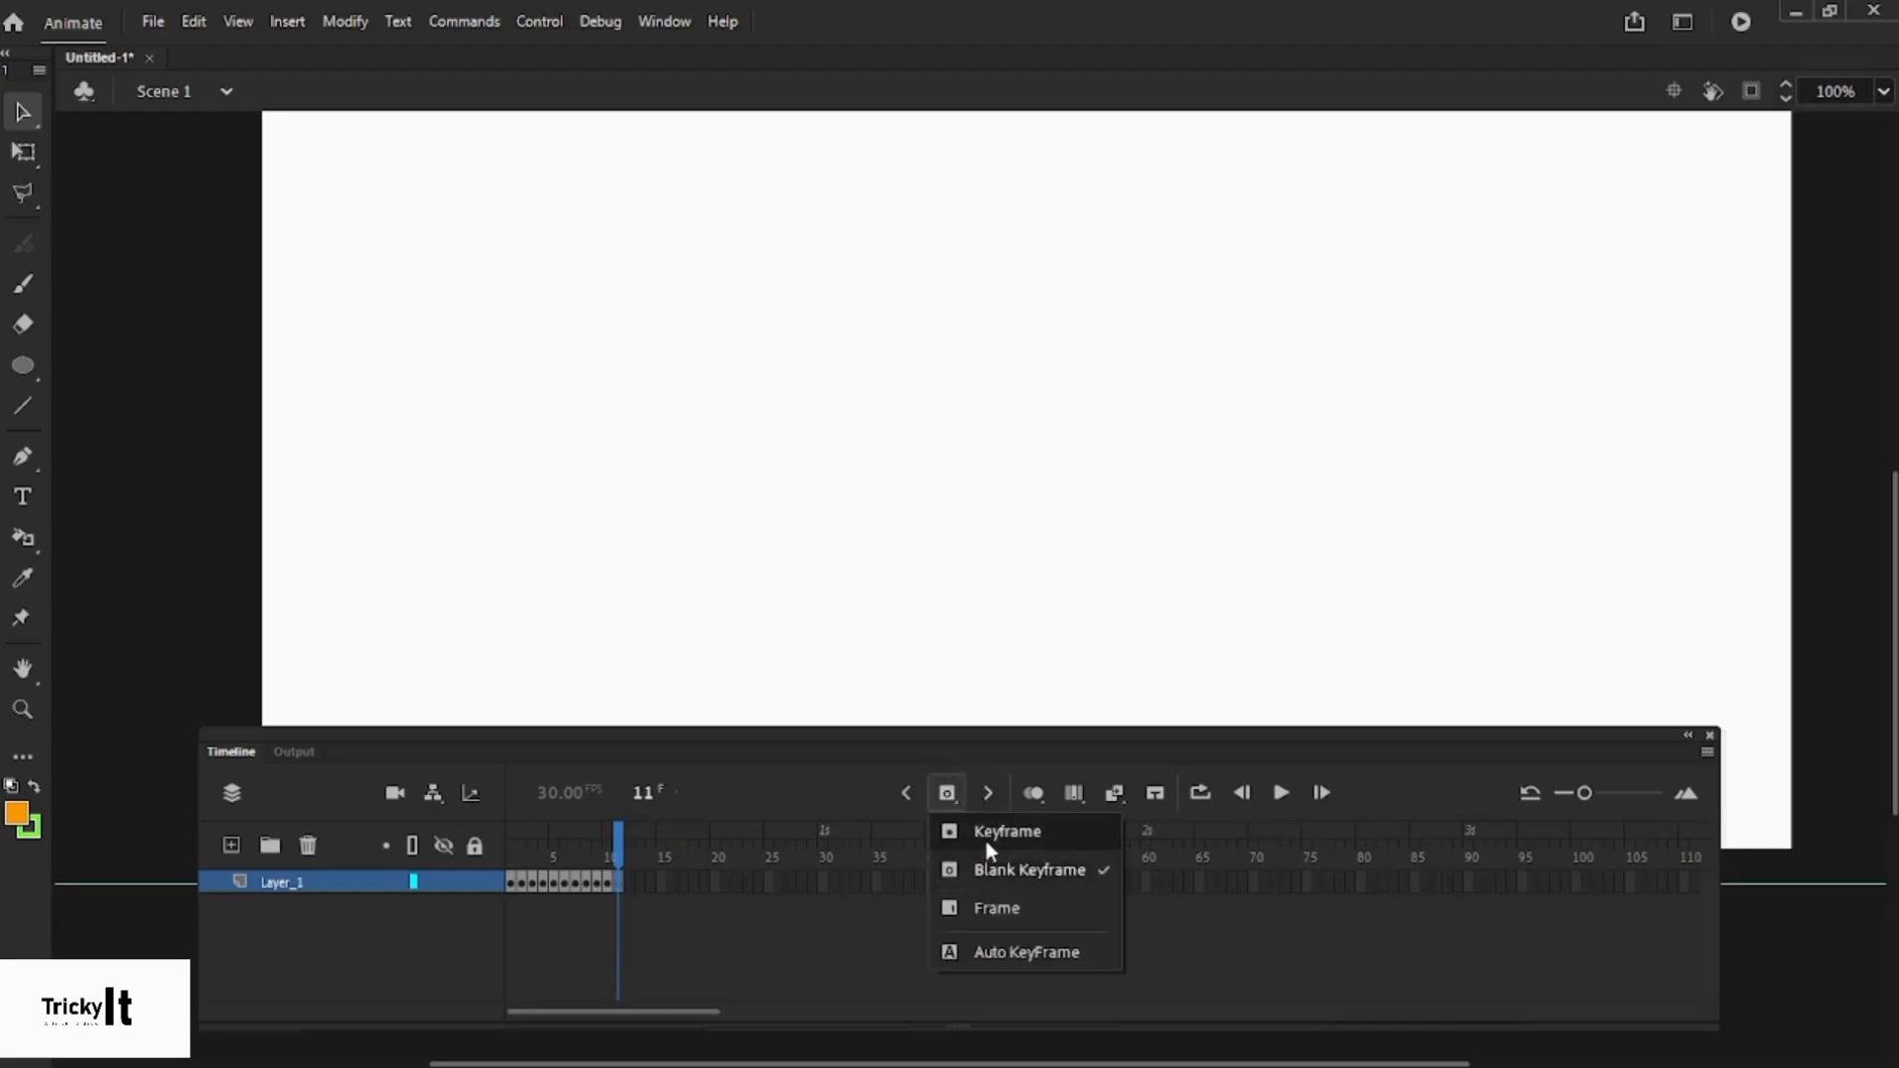
pyautogui.click(1022, 871)
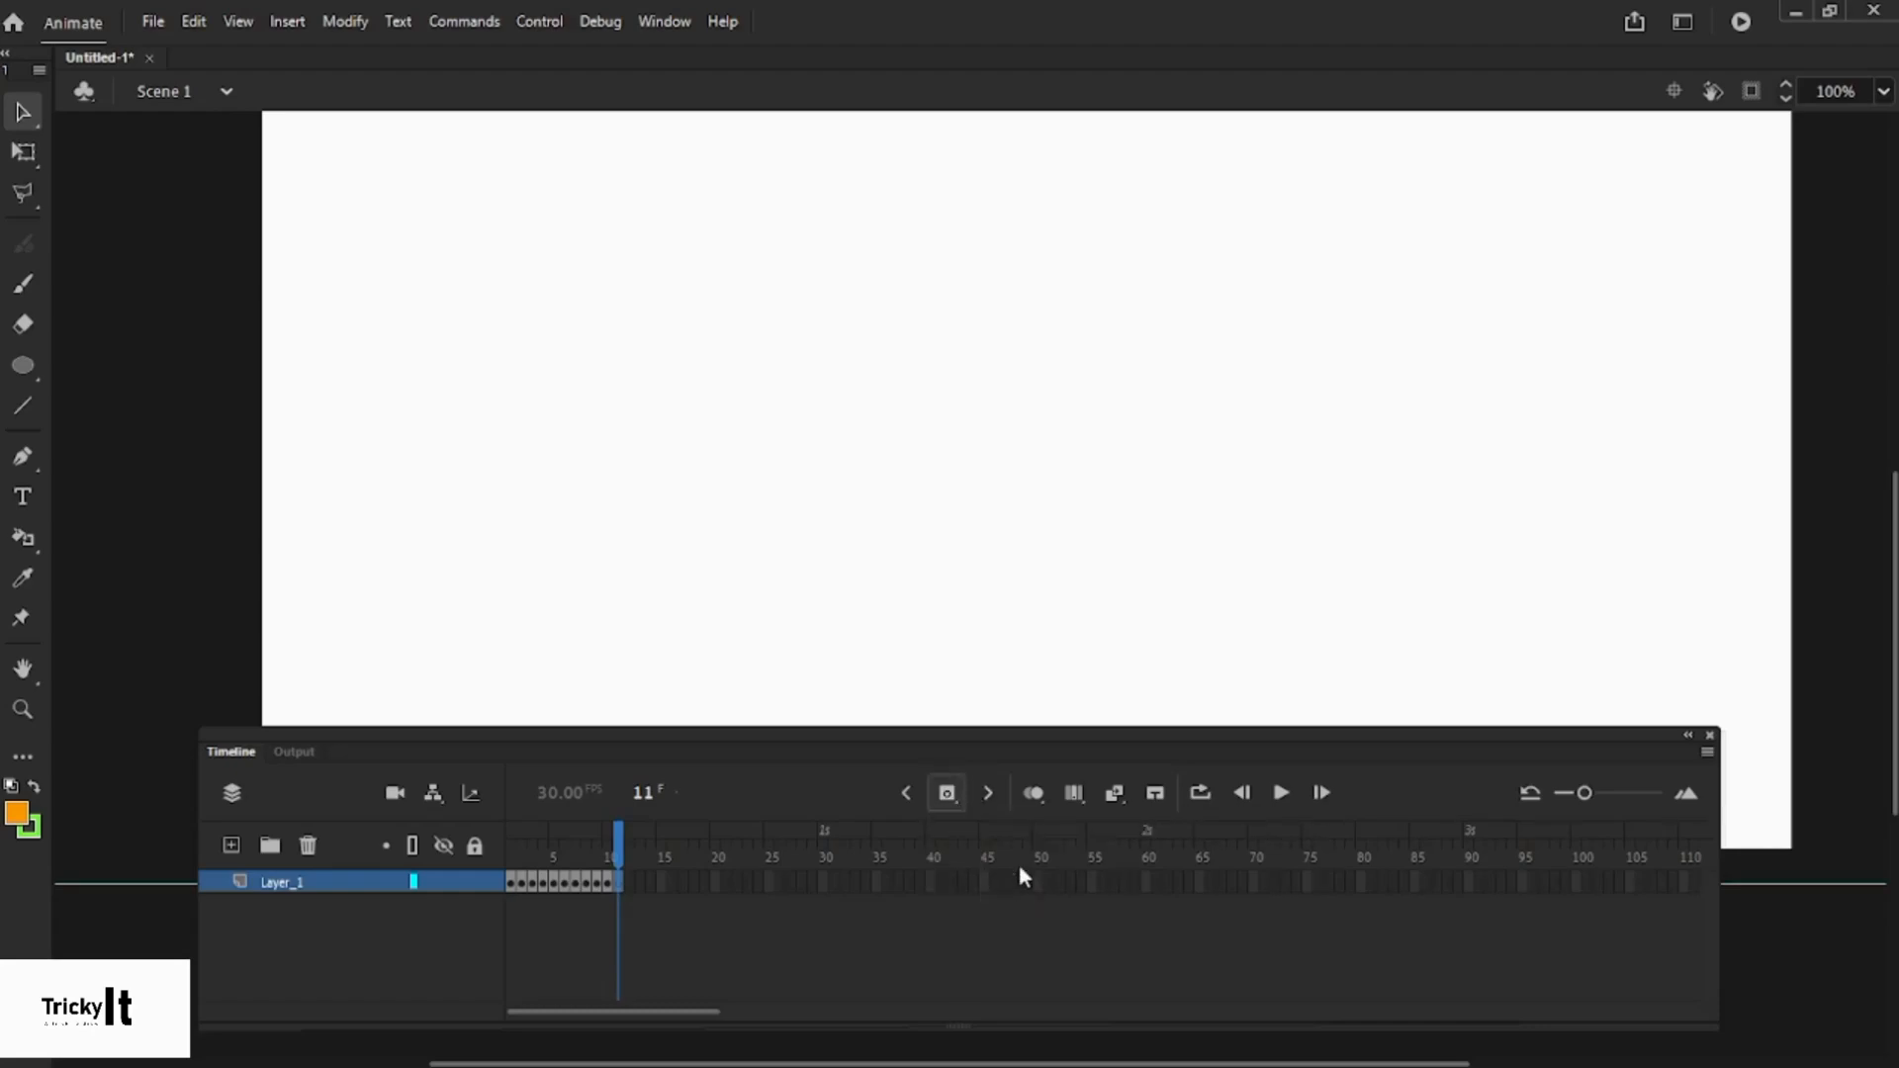
pyautogui.click(949, 794)
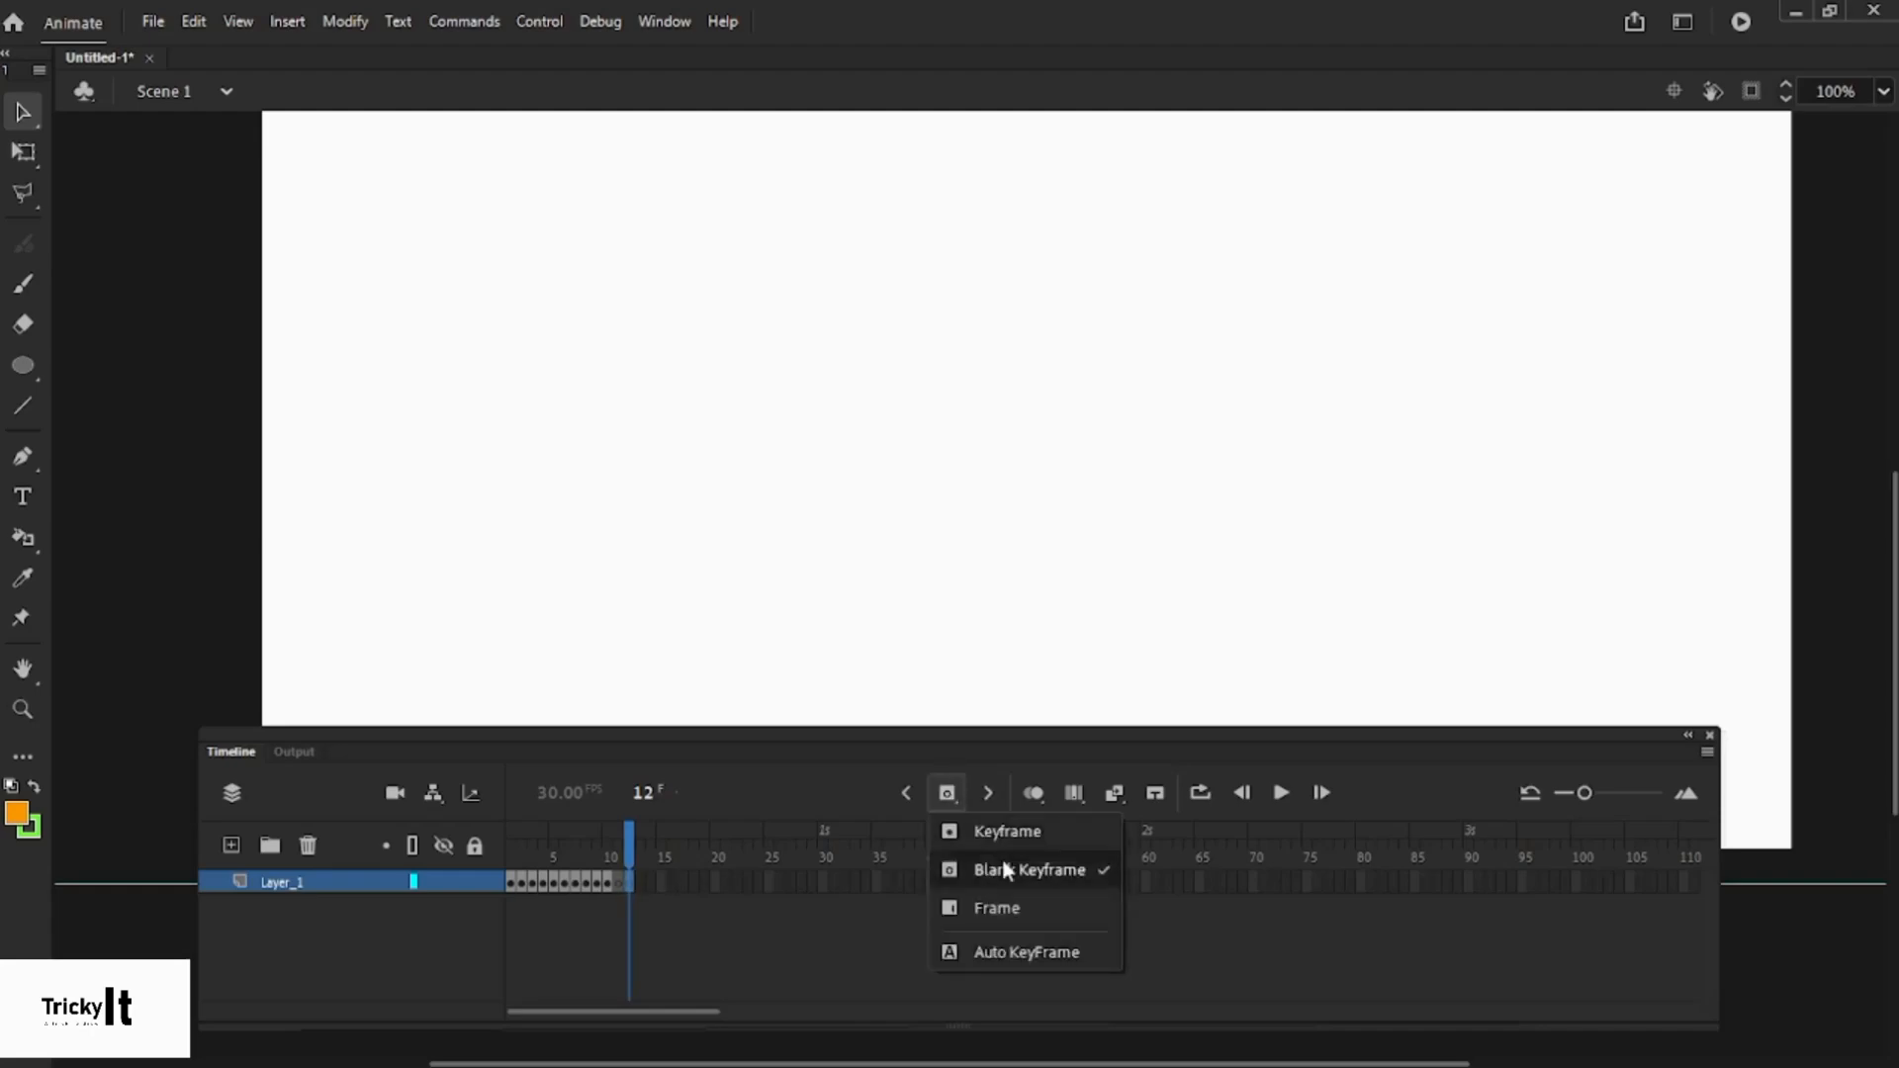
pyautogui.click(916, 371)
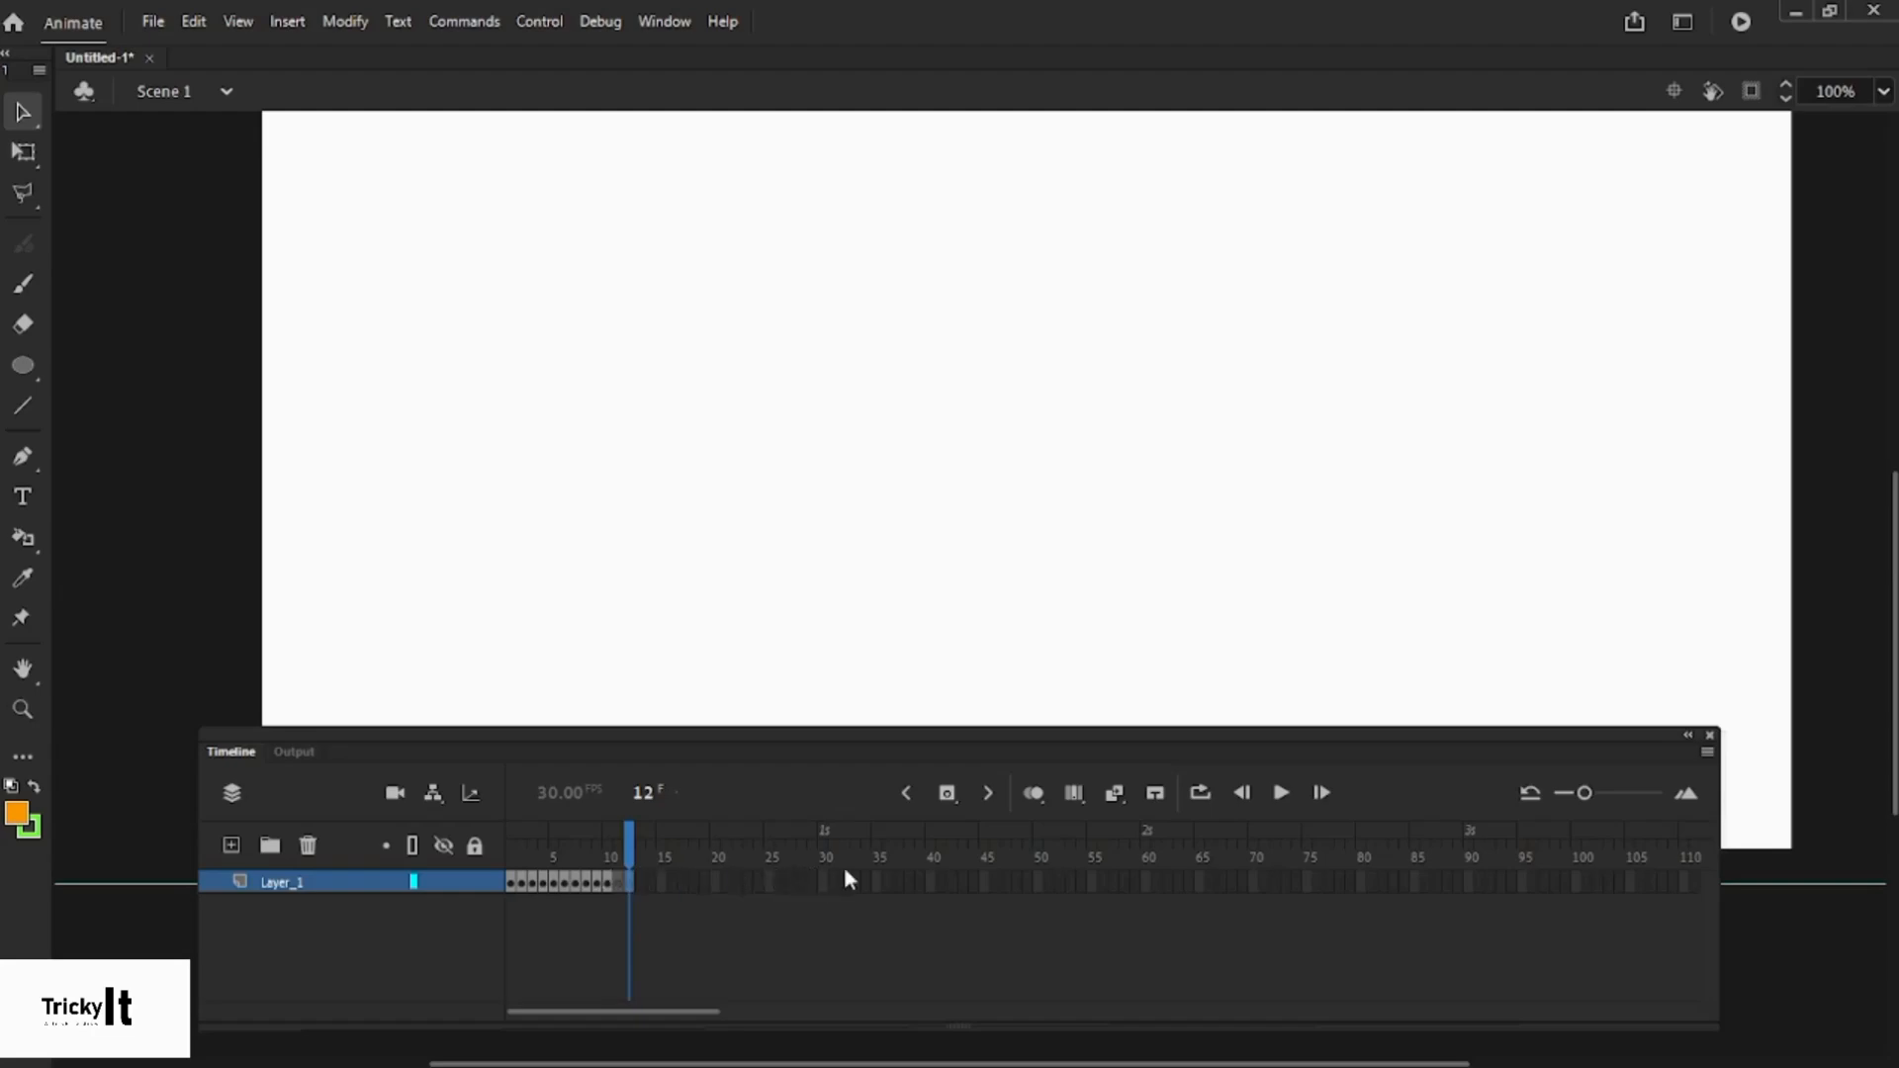
# - Remove the extra trailing frame and open the menu for Layer_1's last frame
pyautogui.rightClick(627, 888)
pyautogui.click(736, 343)
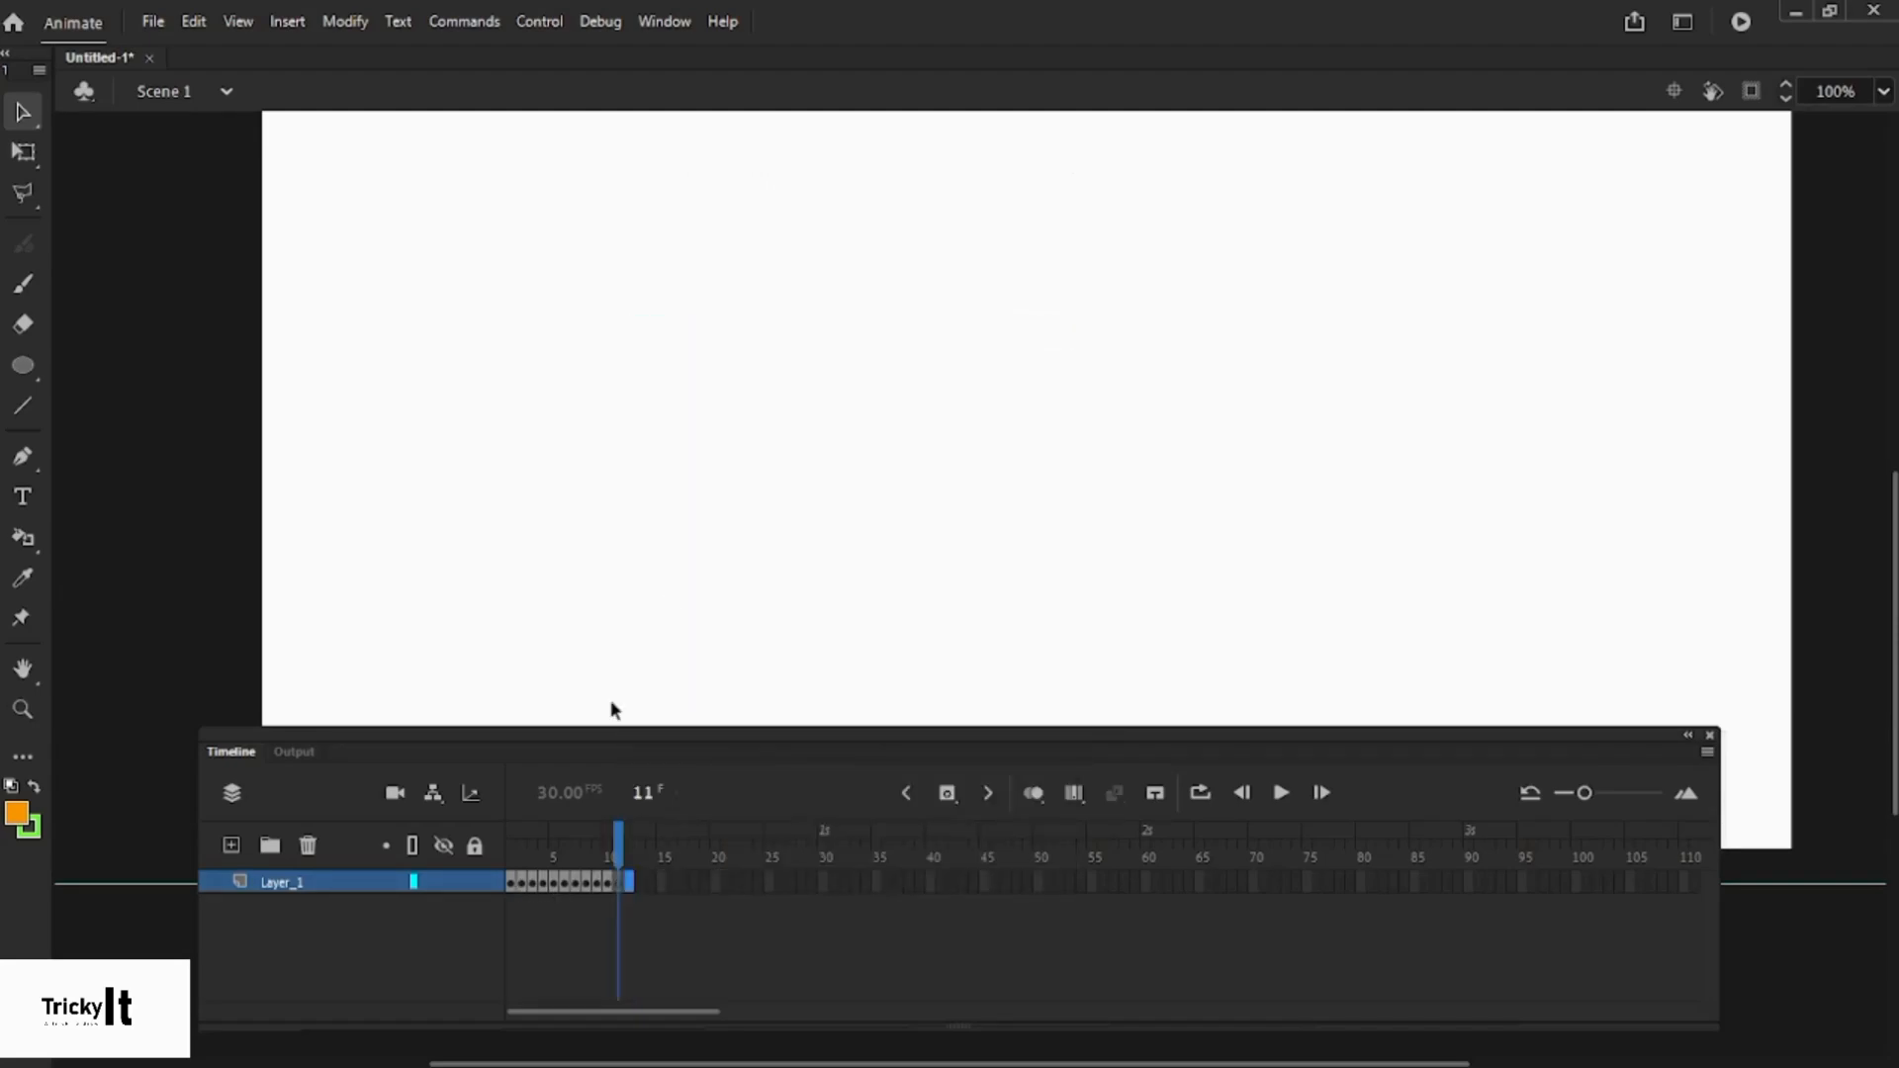
pyautogui.click(620, 877)
pyautogui.rightClick(620, 881)
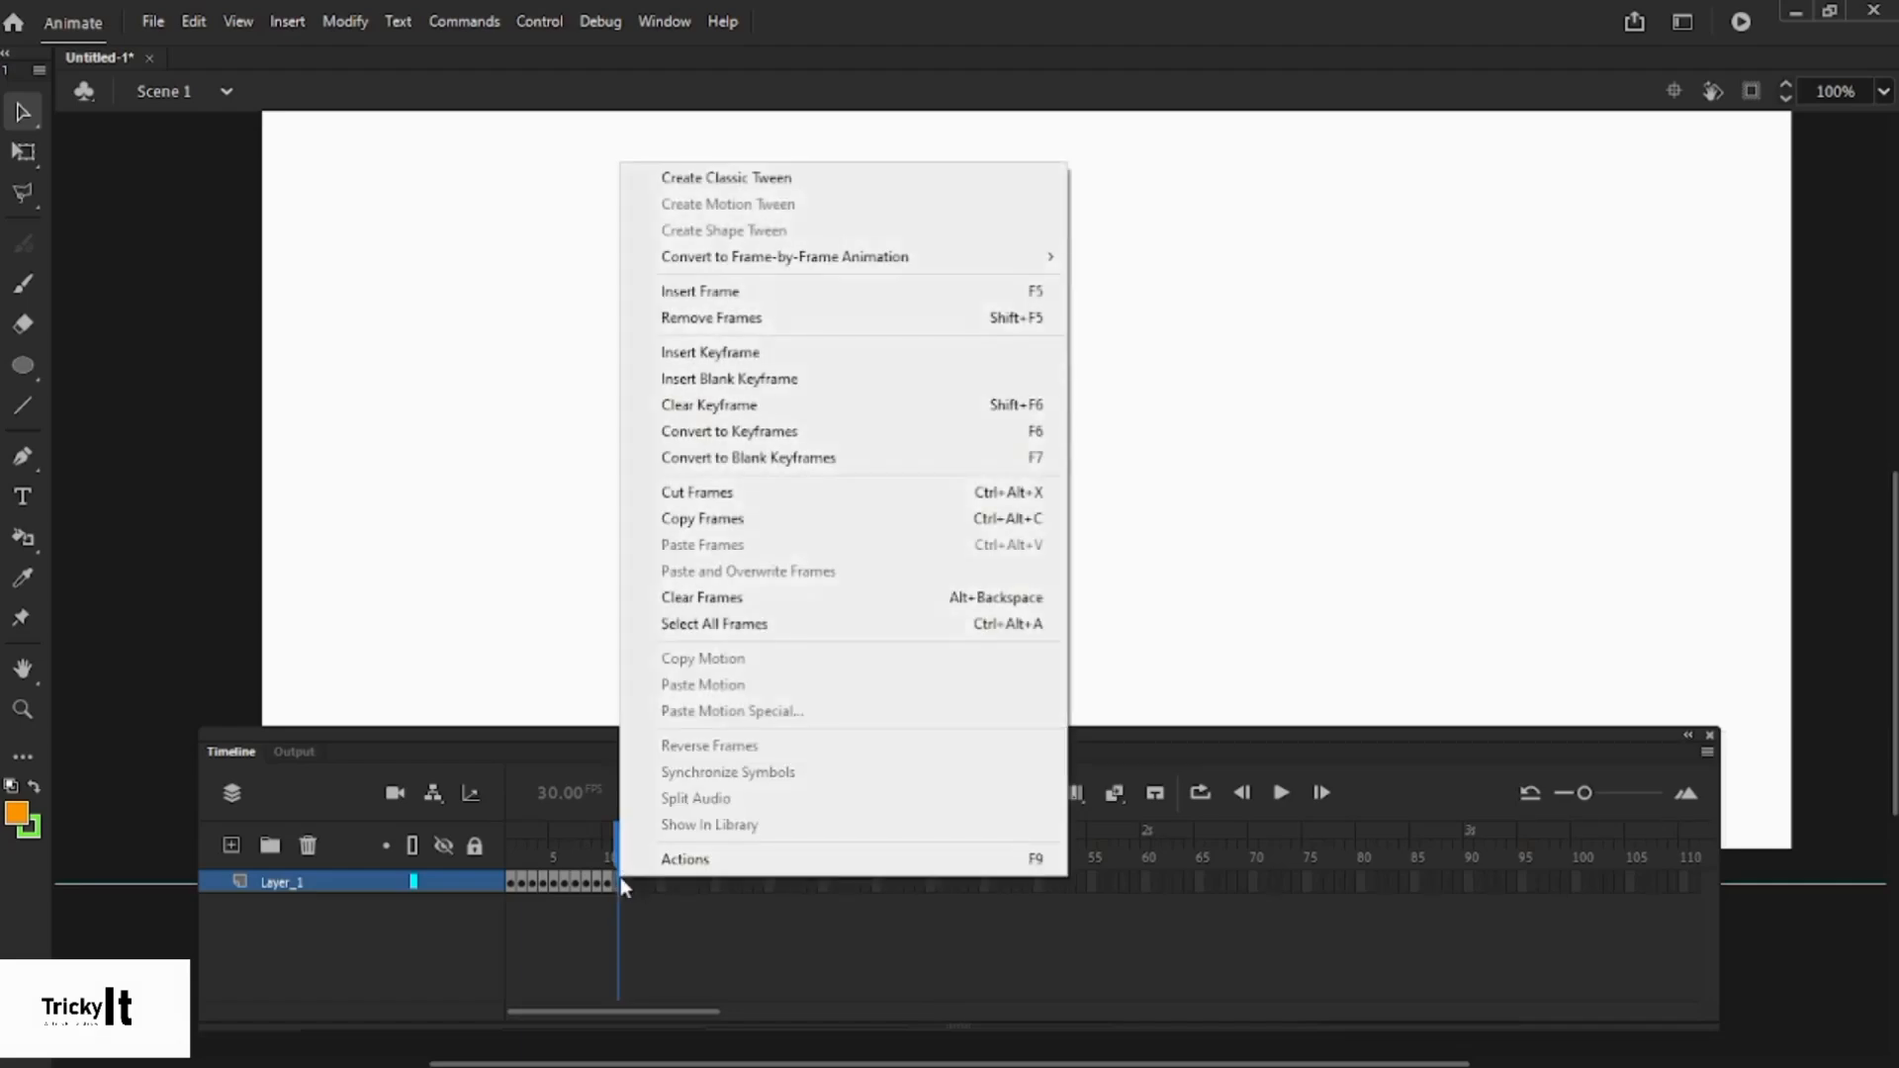
# - Remove the extra frame, then remove Layer_1's frames 5 through 9
pyautogui.click(781, 316)
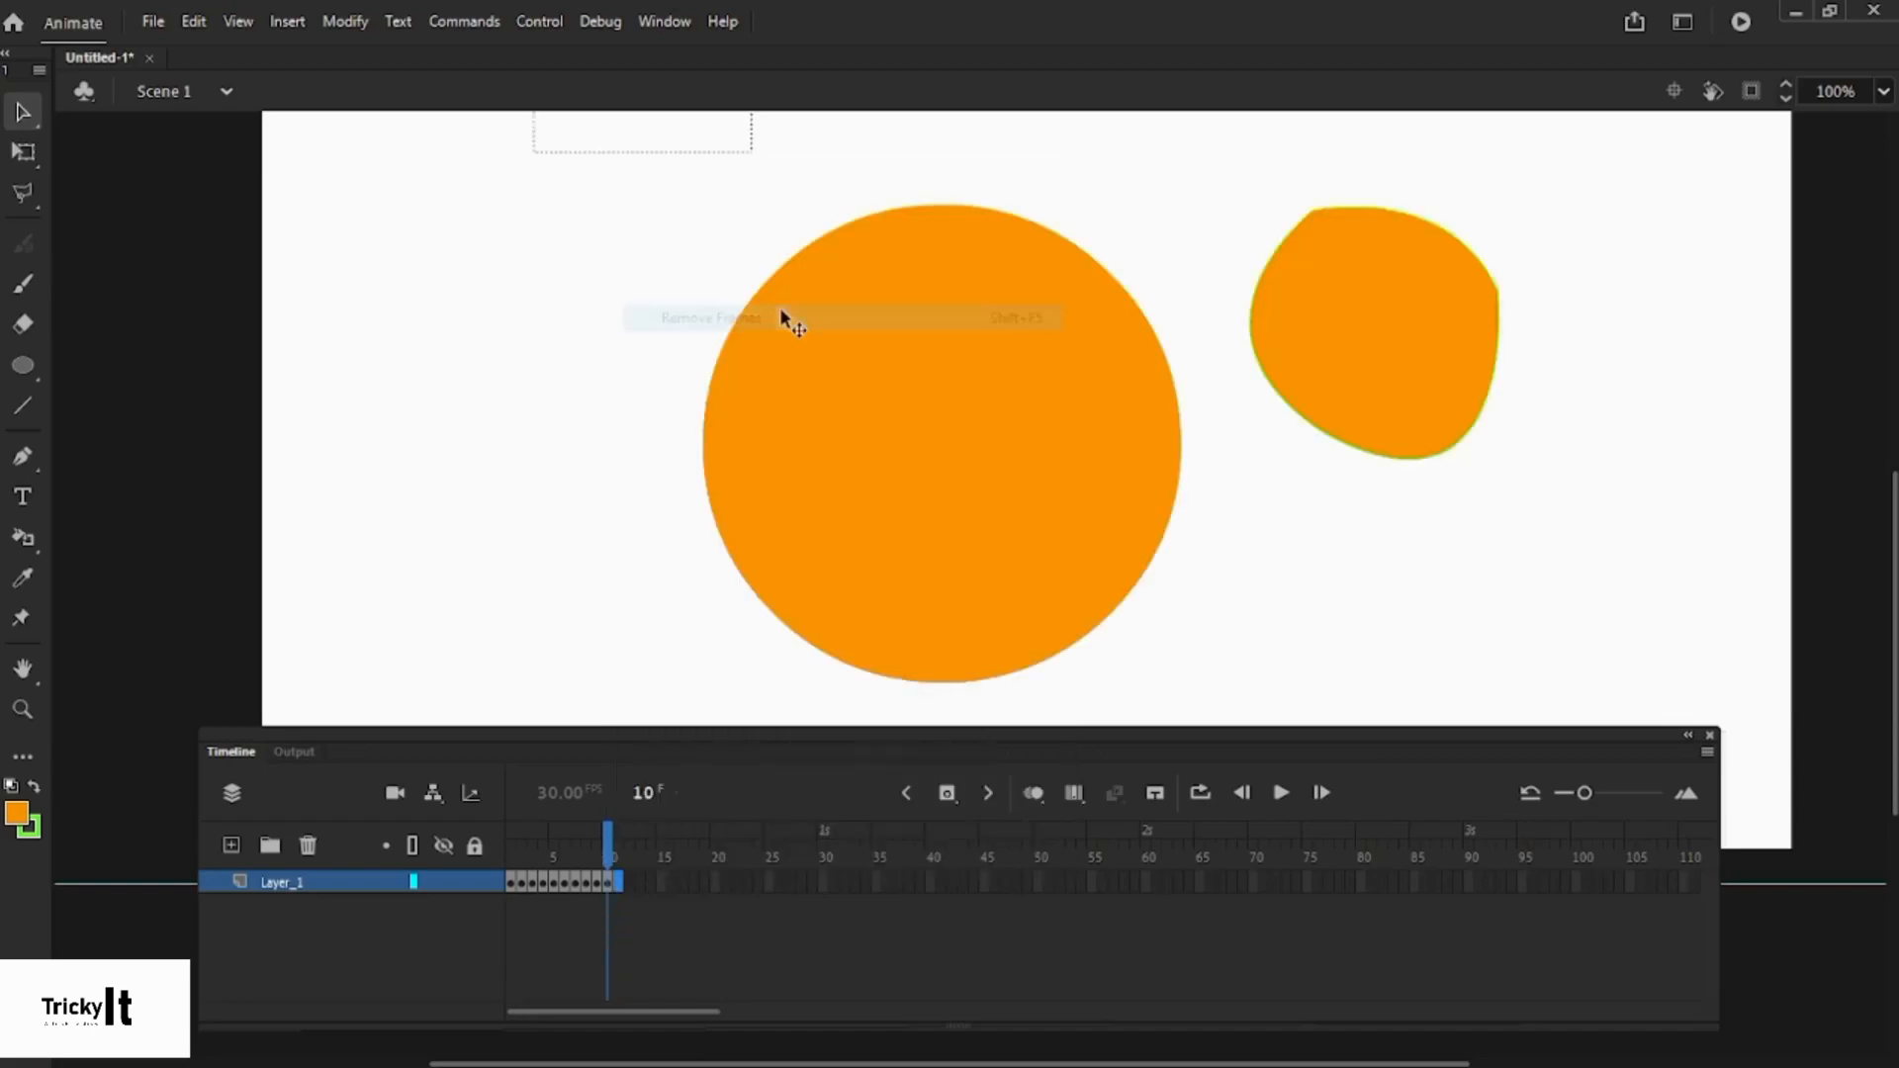
pyautogui.click(596, 880)
pyautogui.click(607, 880)
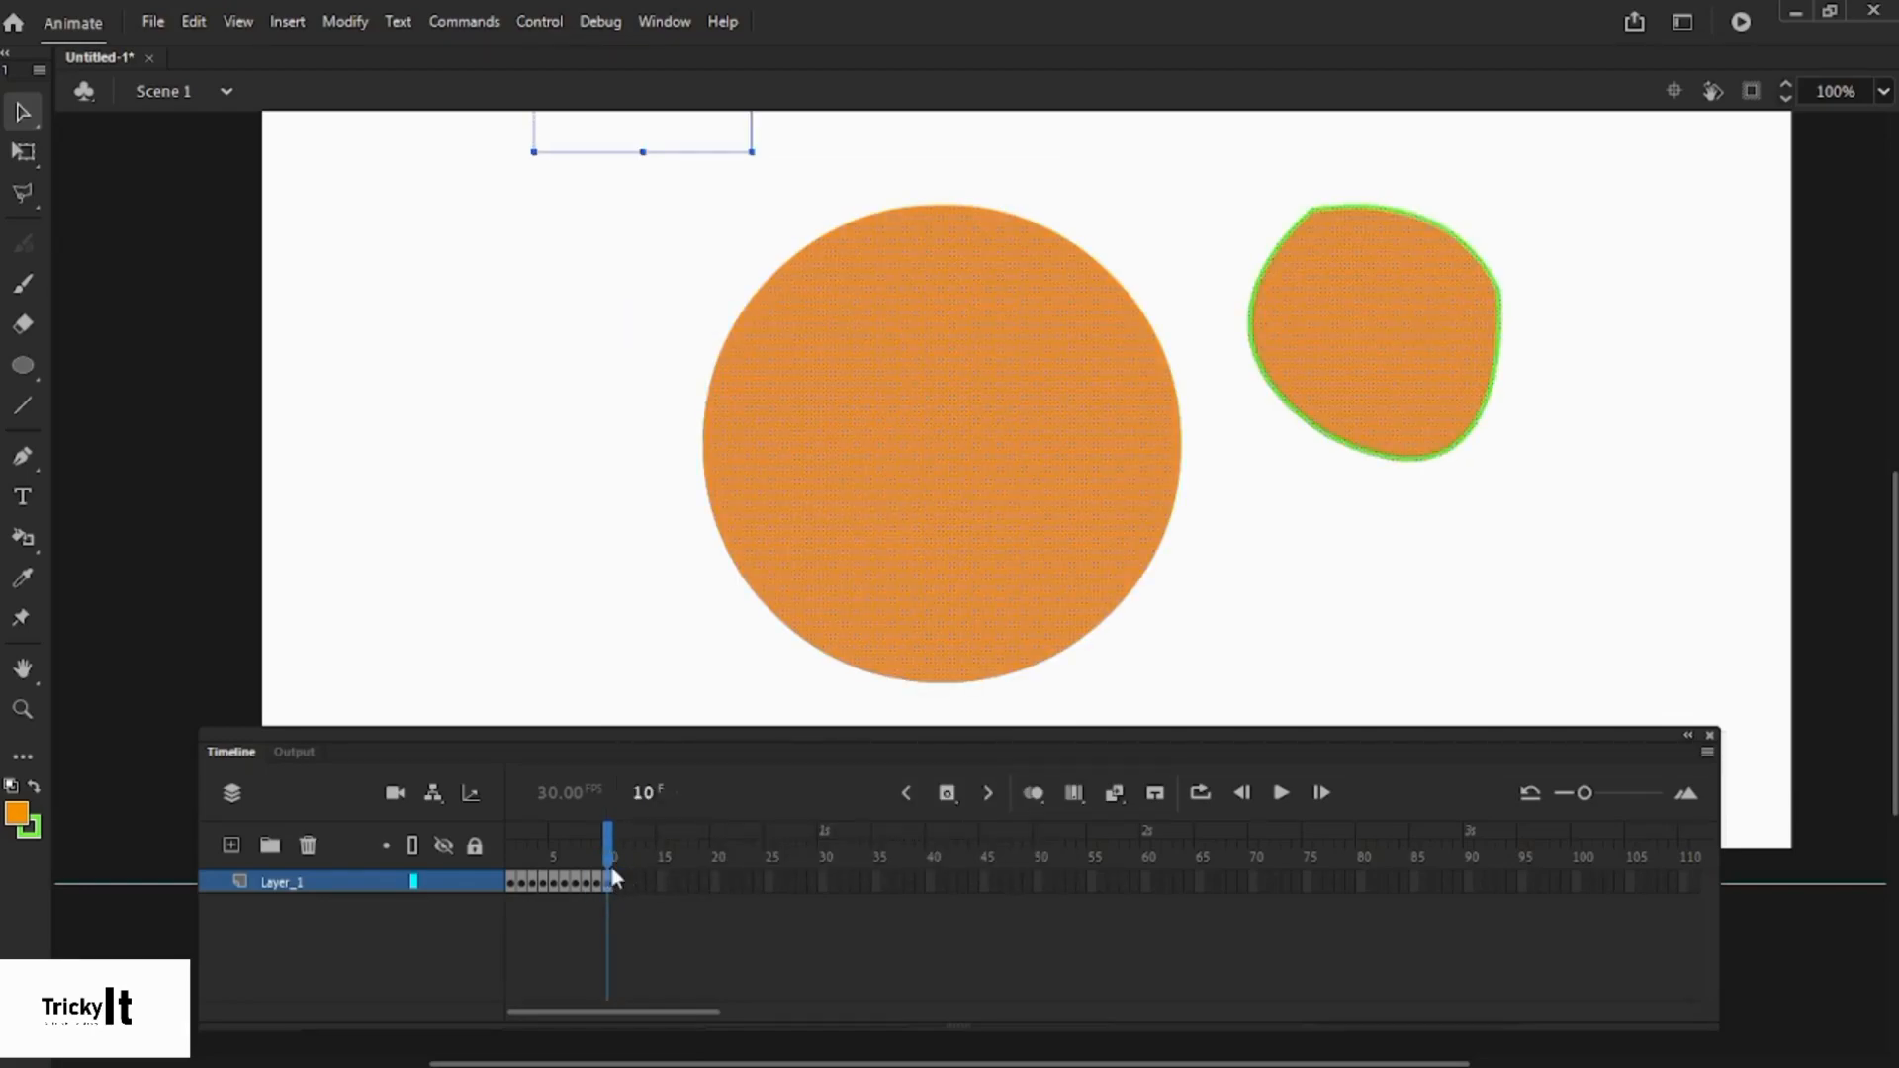
pyautogui.click(558, 881)
pyautogui.moveTo(560, 882); pyautogui.dragTo(601, 881)
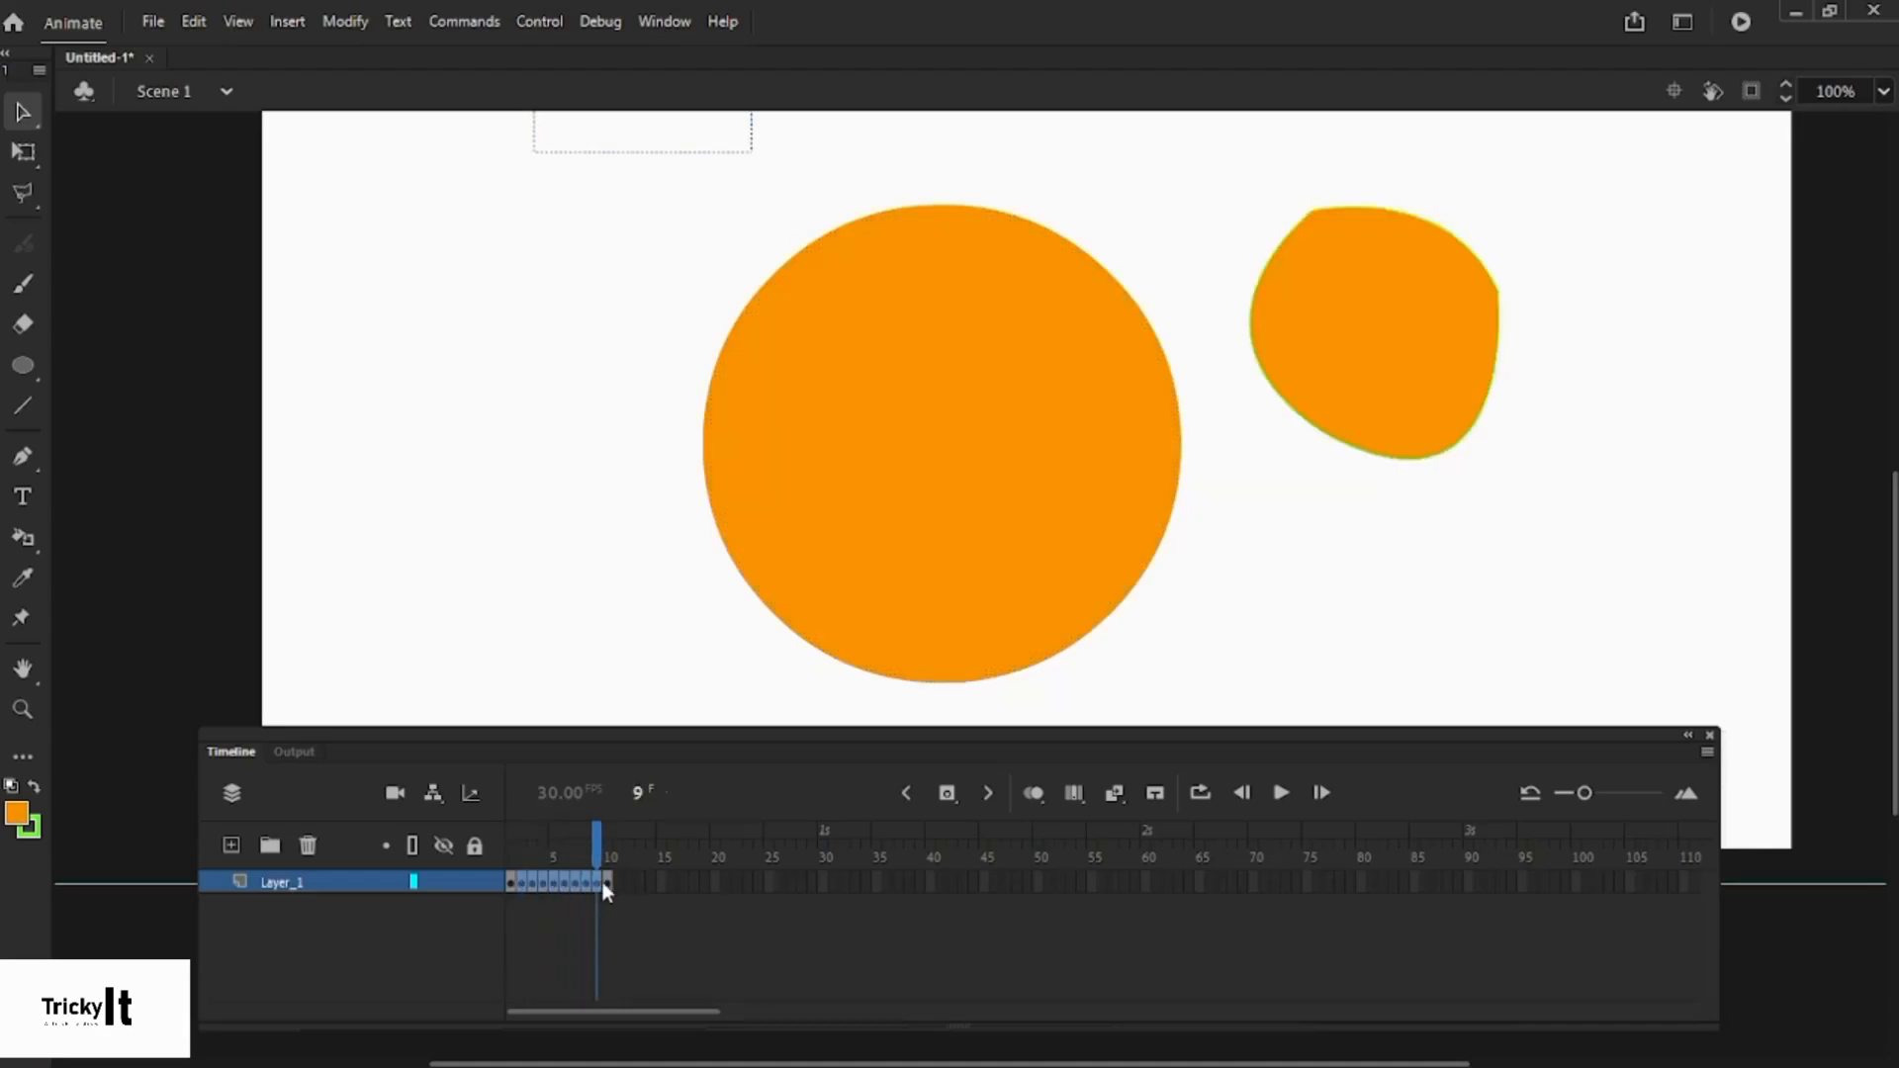
pyautogui.rightClick(605, 883)
pyautogui.click(741, 318)
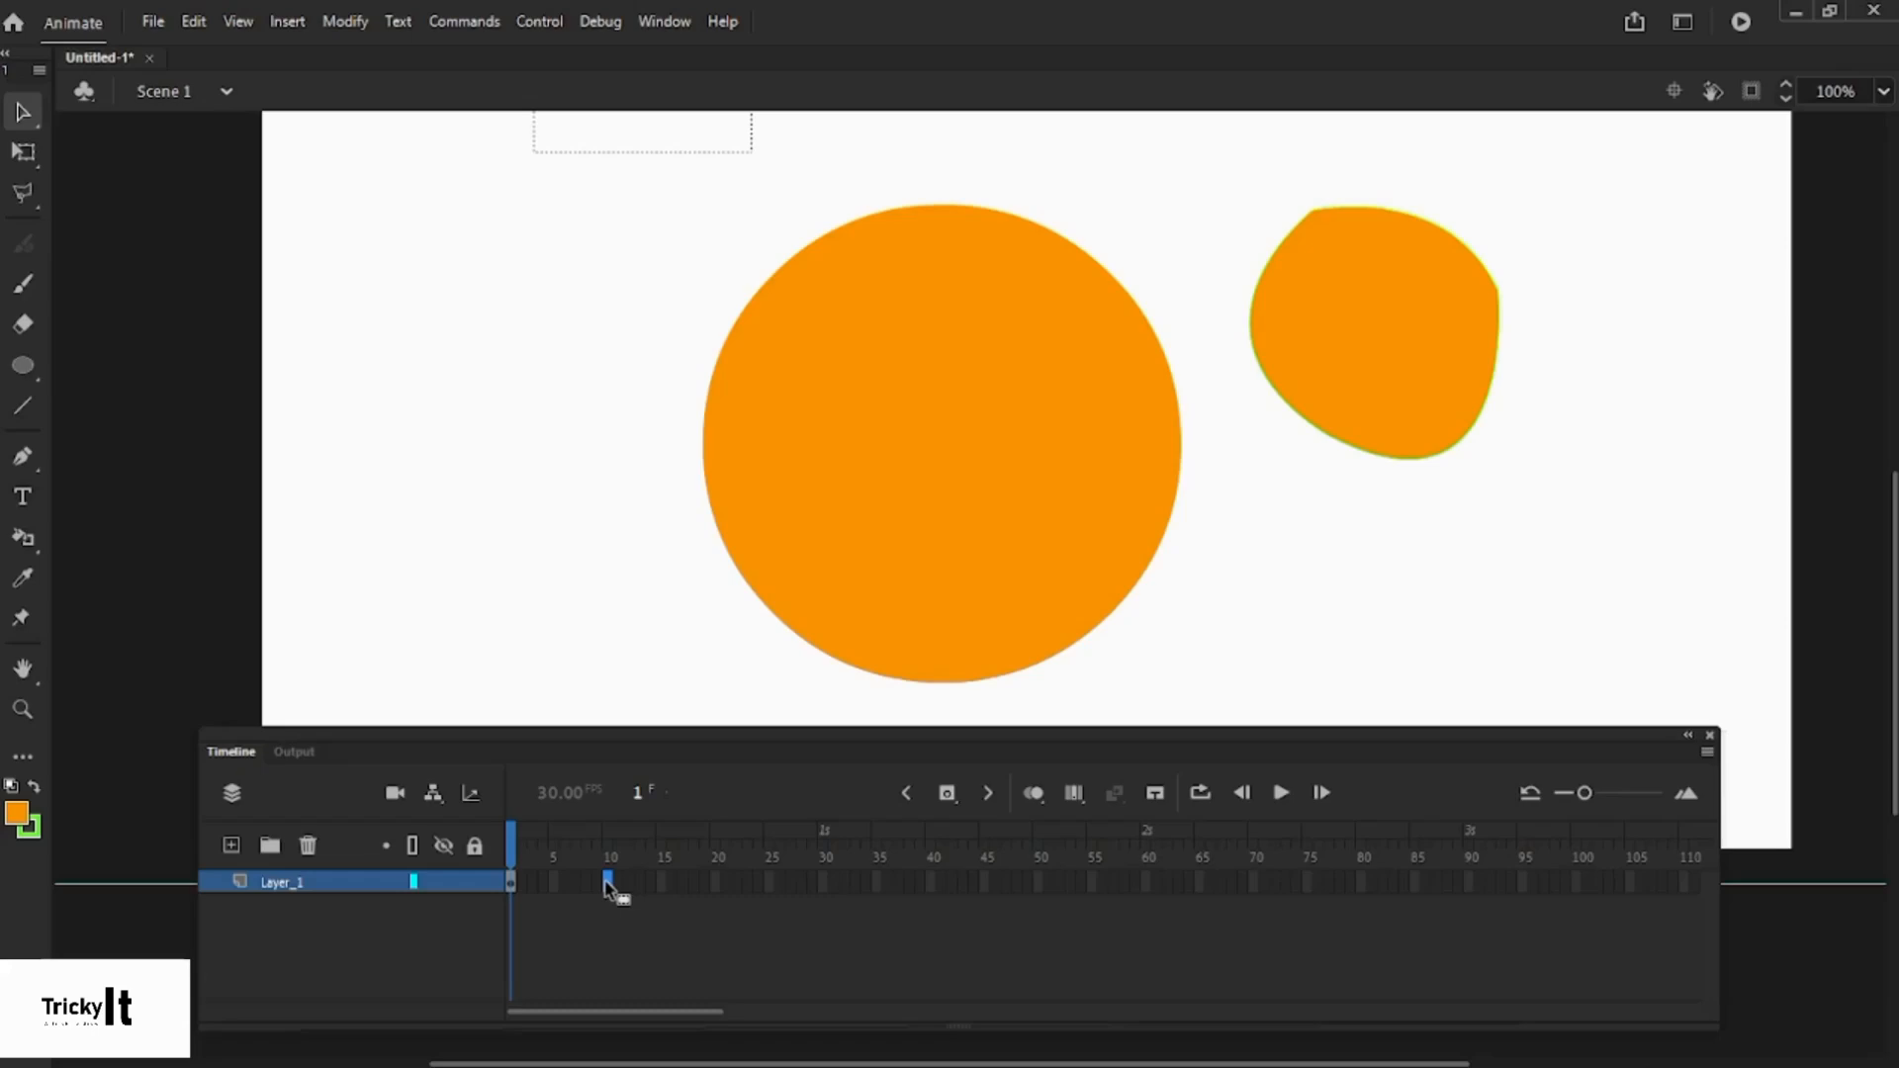
# - Extend Layer_1 to frame 10 with F5 and rewind the playhead to frame 1
pyautogui.press('F5')
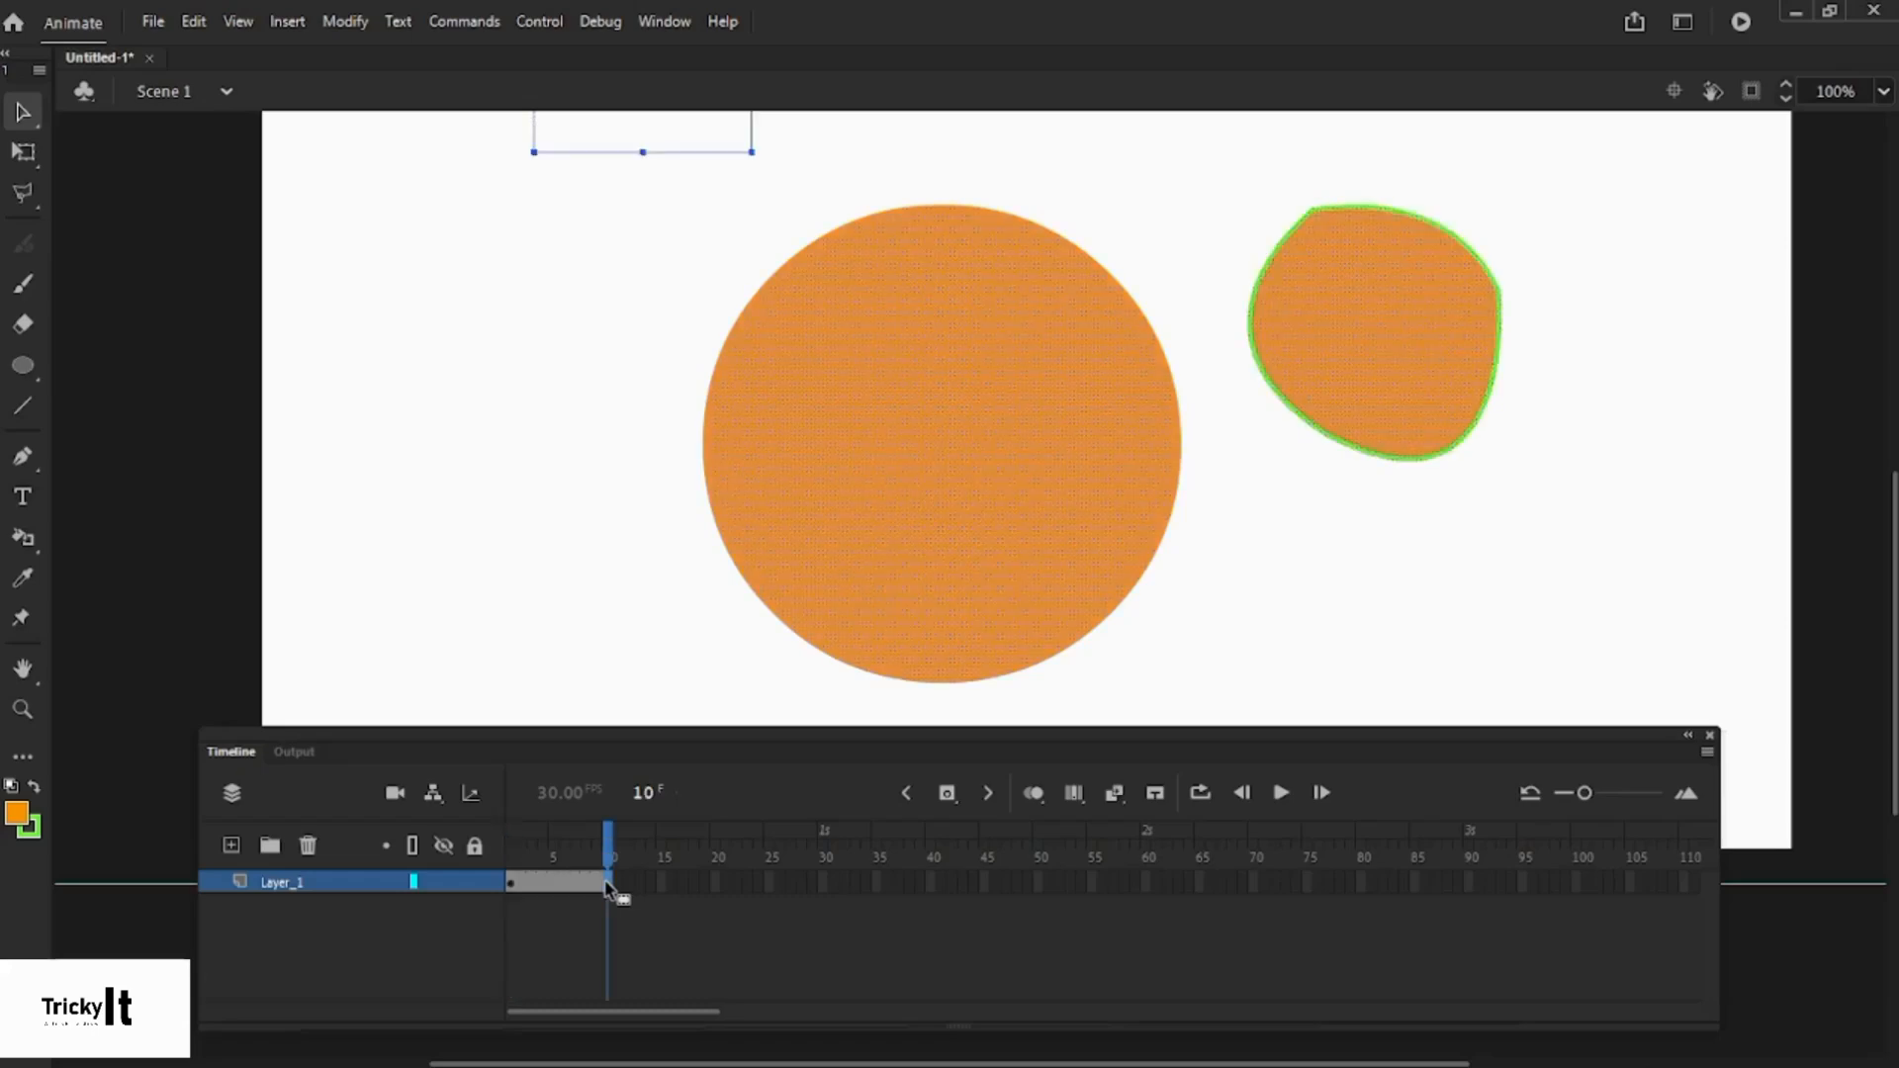
pyautogui.click(602, 677)
pyautogui.moveTo(605, 870); pyautogui.dragTo(510, 875)
pyautogui.click(921, 386)
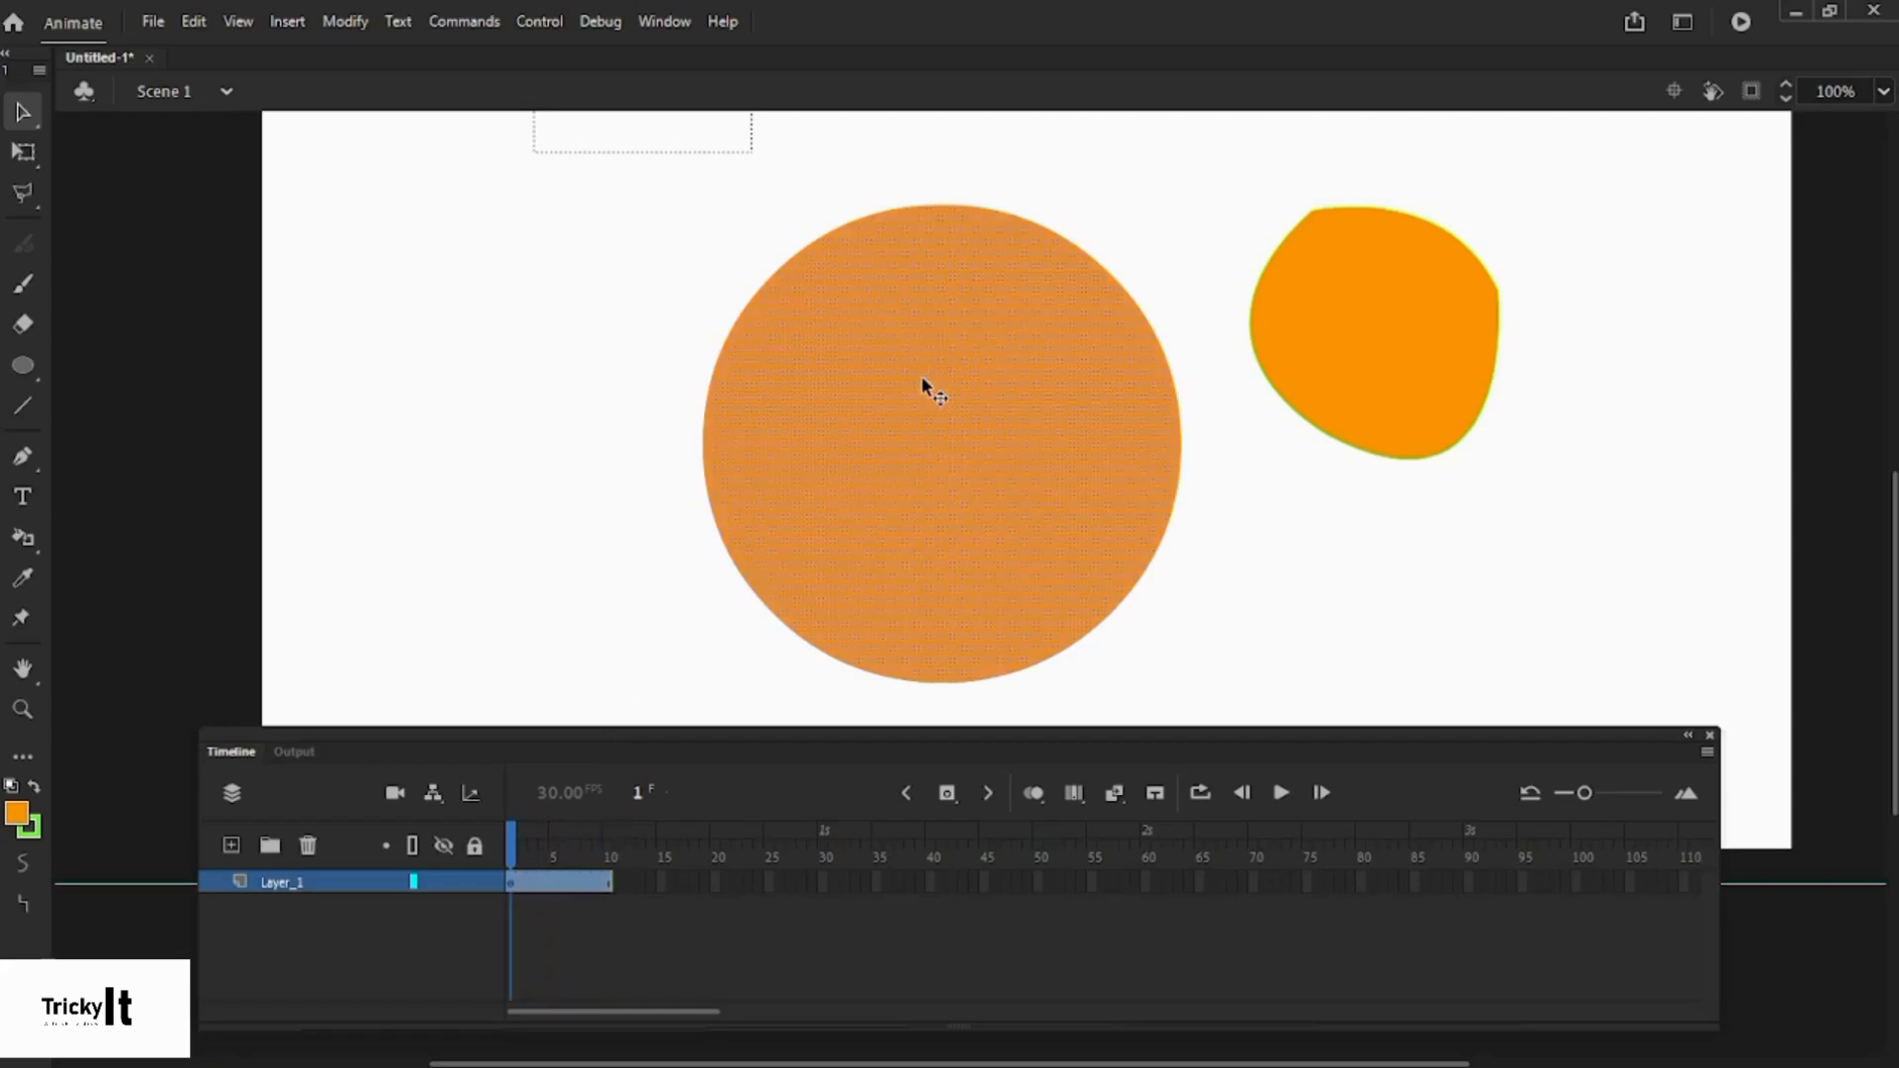
pyautogui.click(1237, 560)
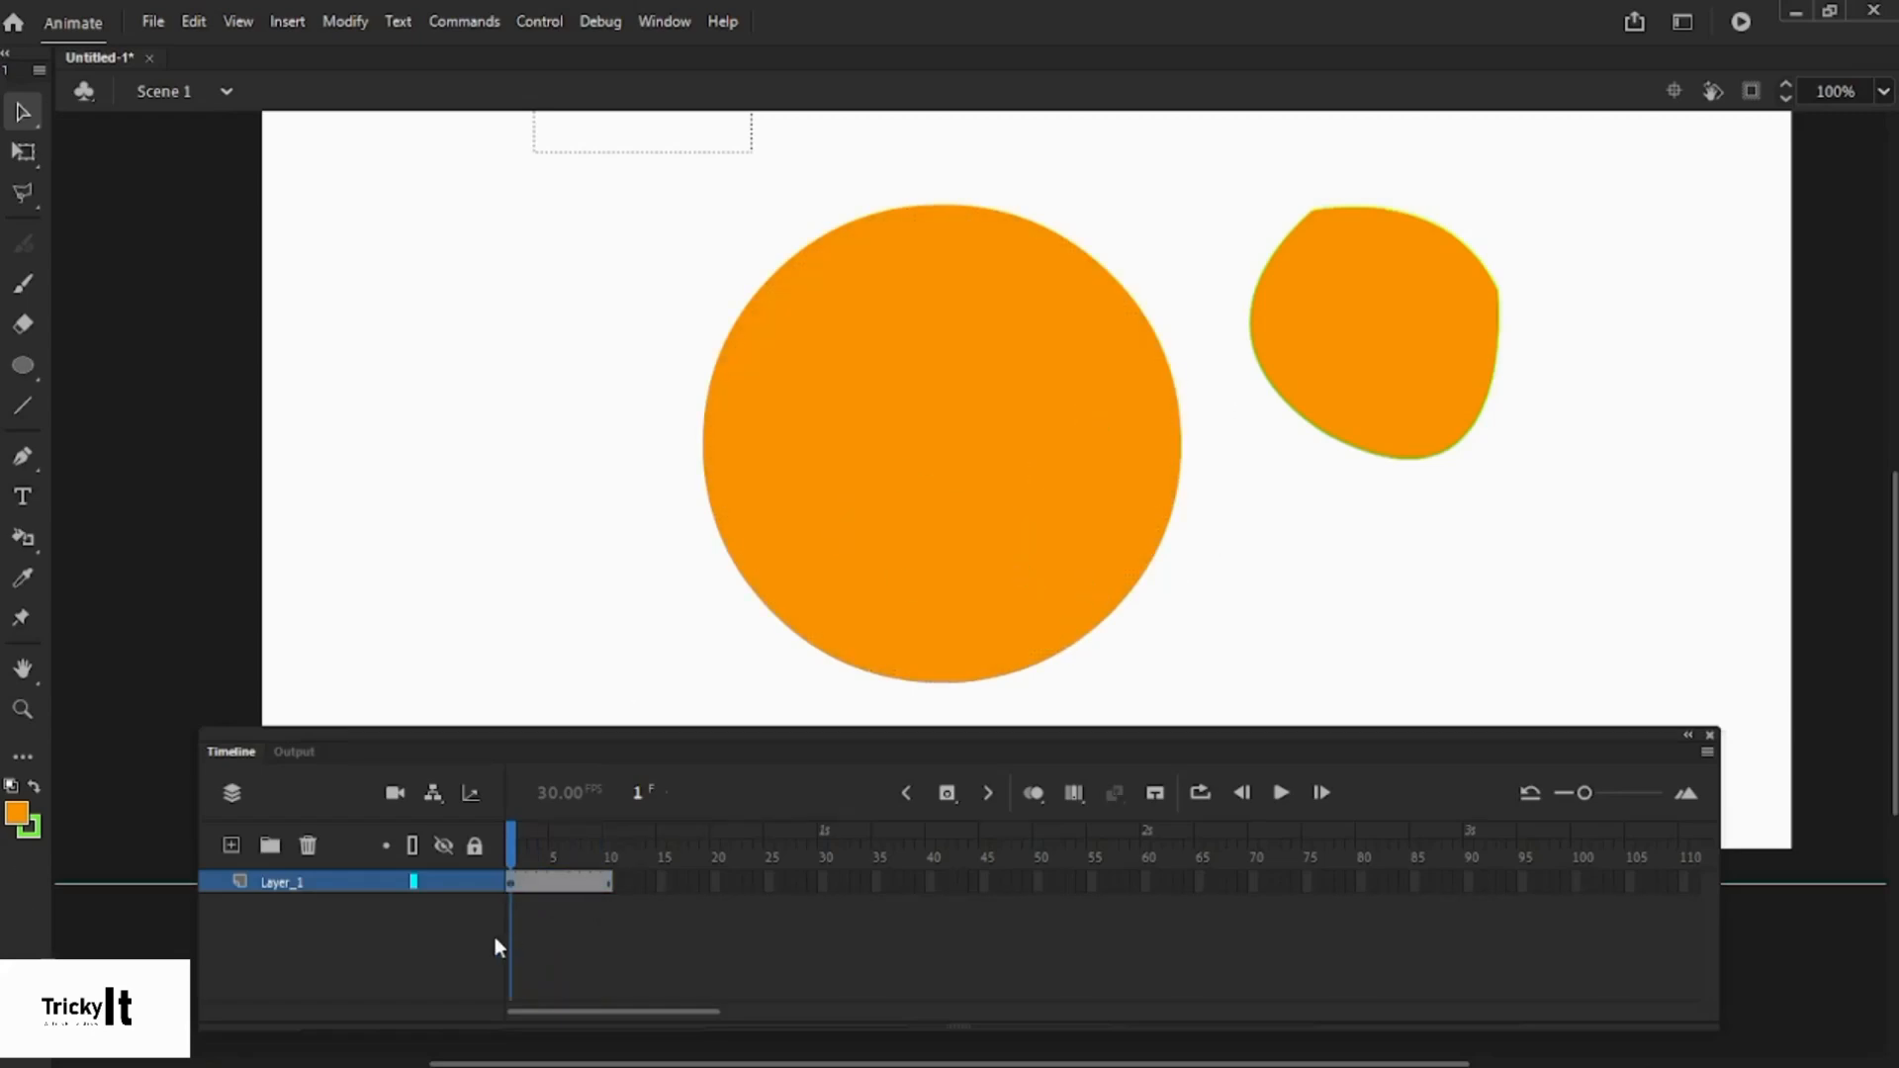
# - Insert a keyframe at frame 5 and delete the large orange circle there
pyautogui.click(554, 883)
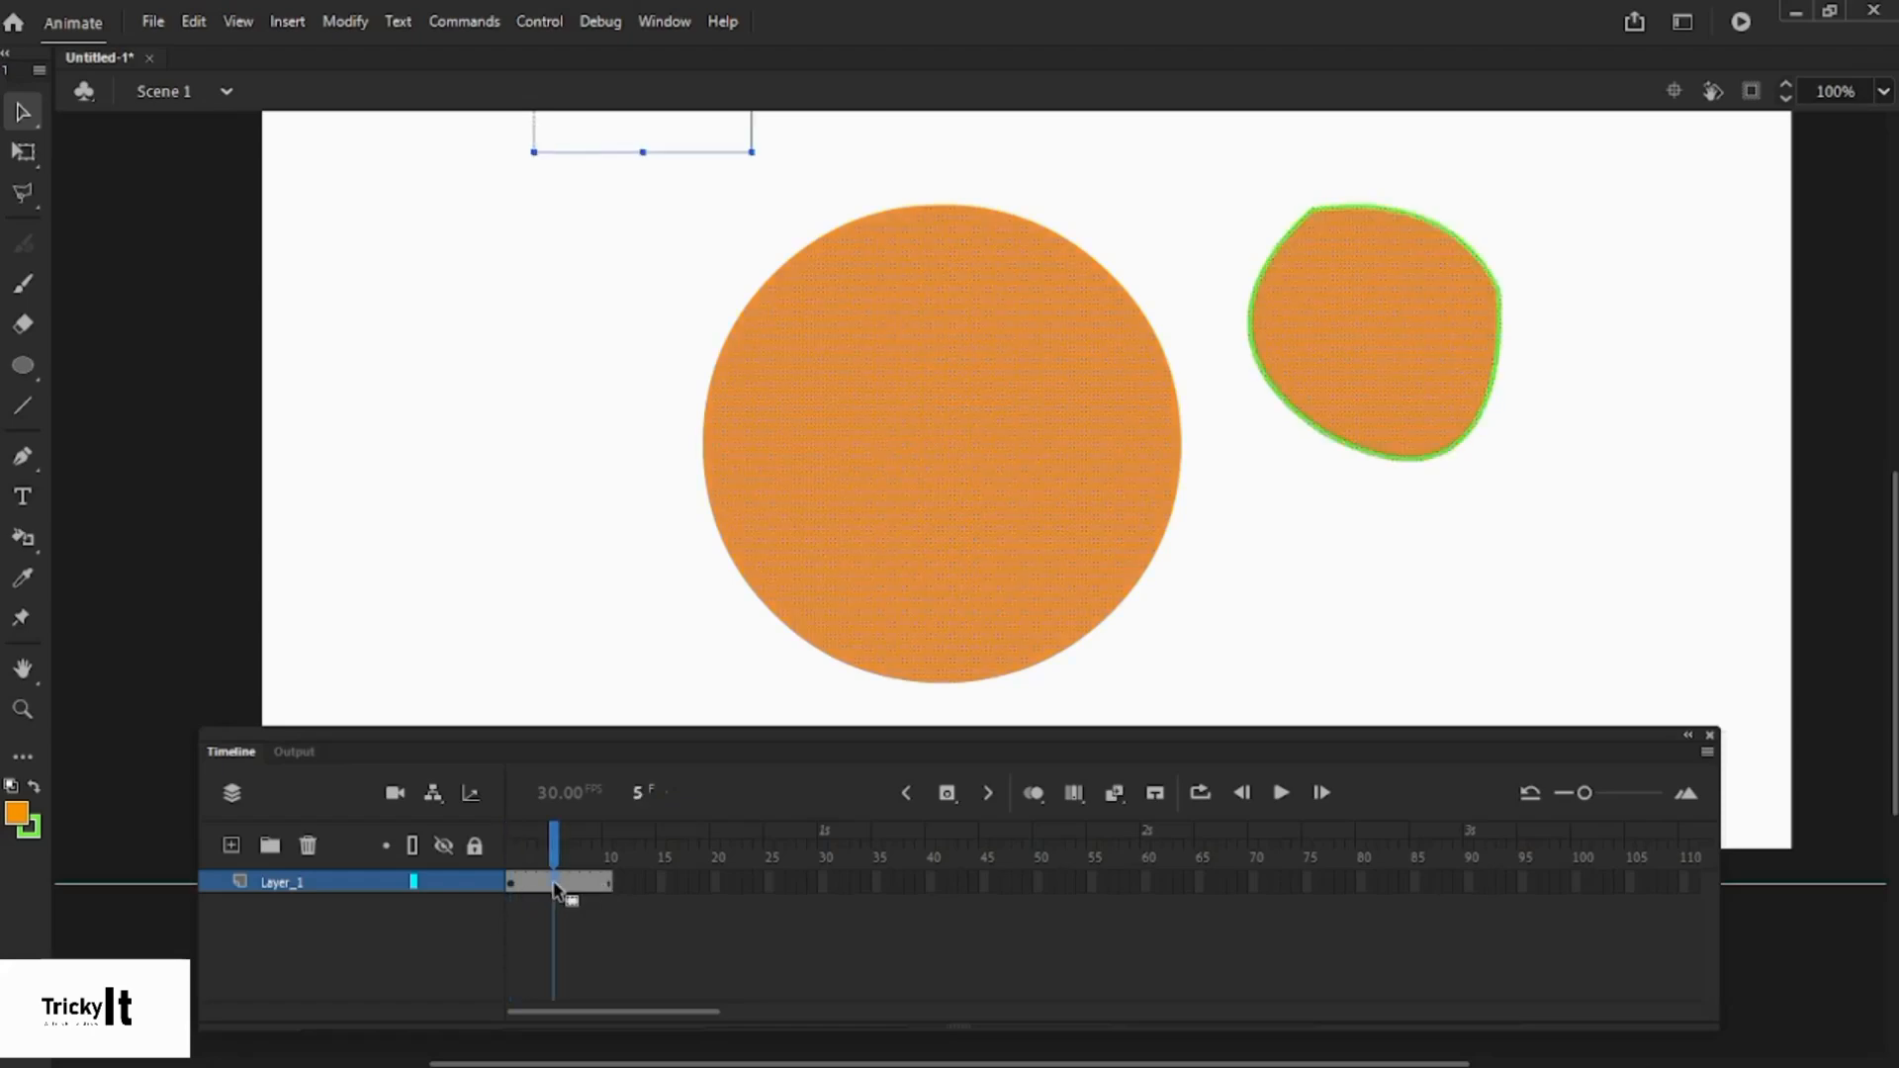
pyautogui.press('F6')
pyautogui.click(1325, 560)
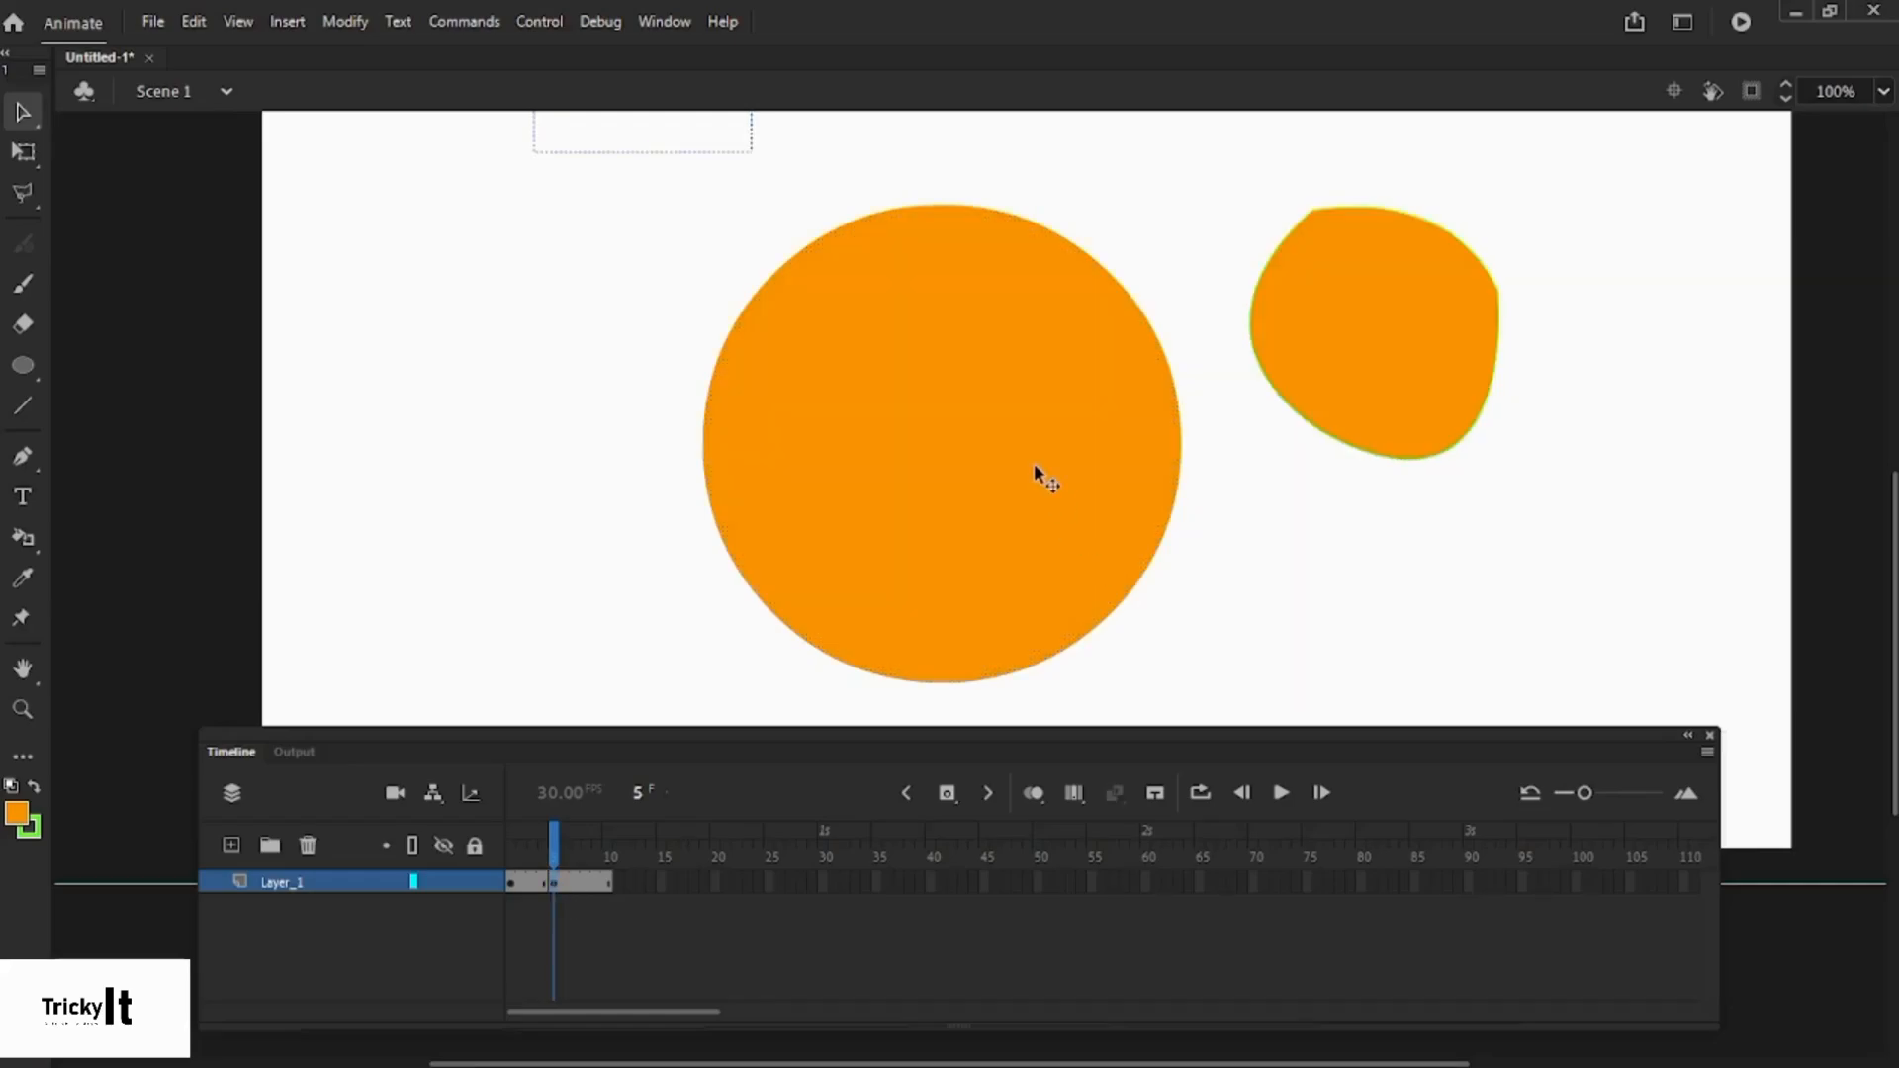
pyautogui.click(1032, 460)
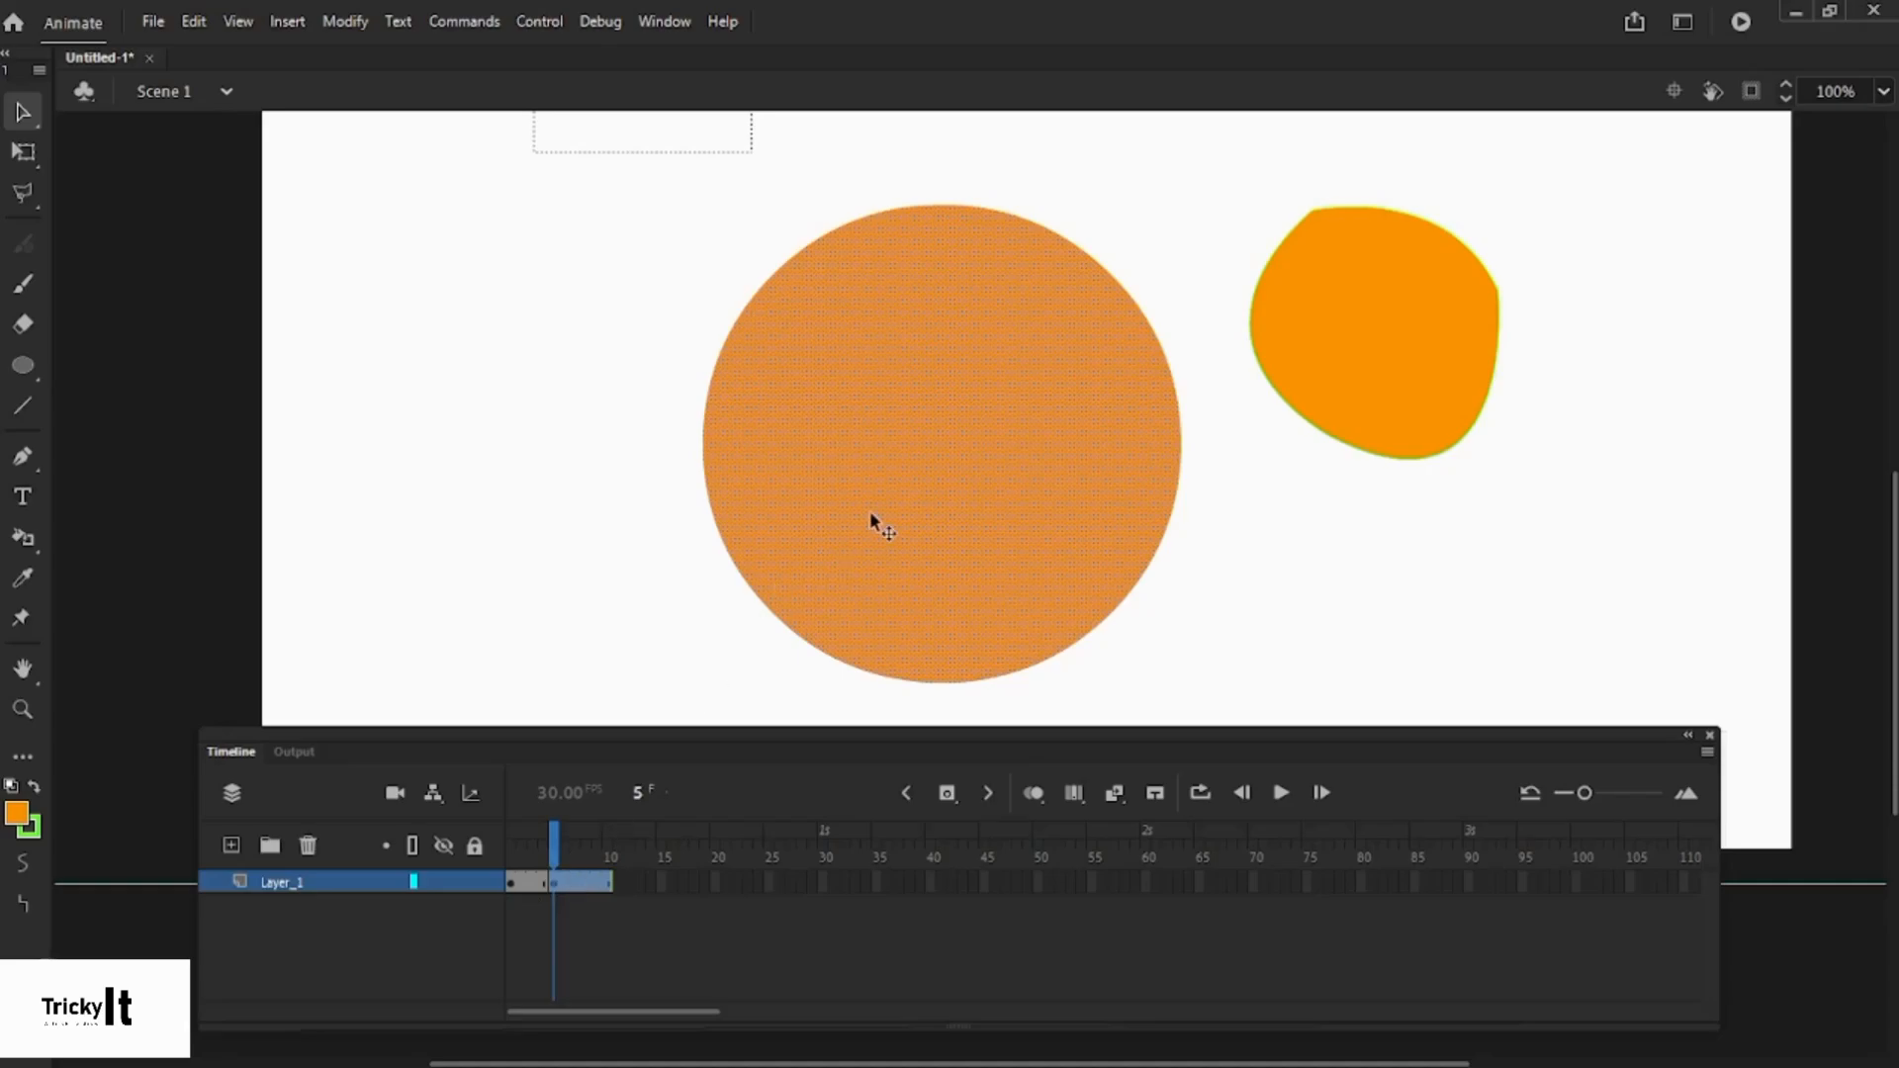
pyautogui.press('Delete')
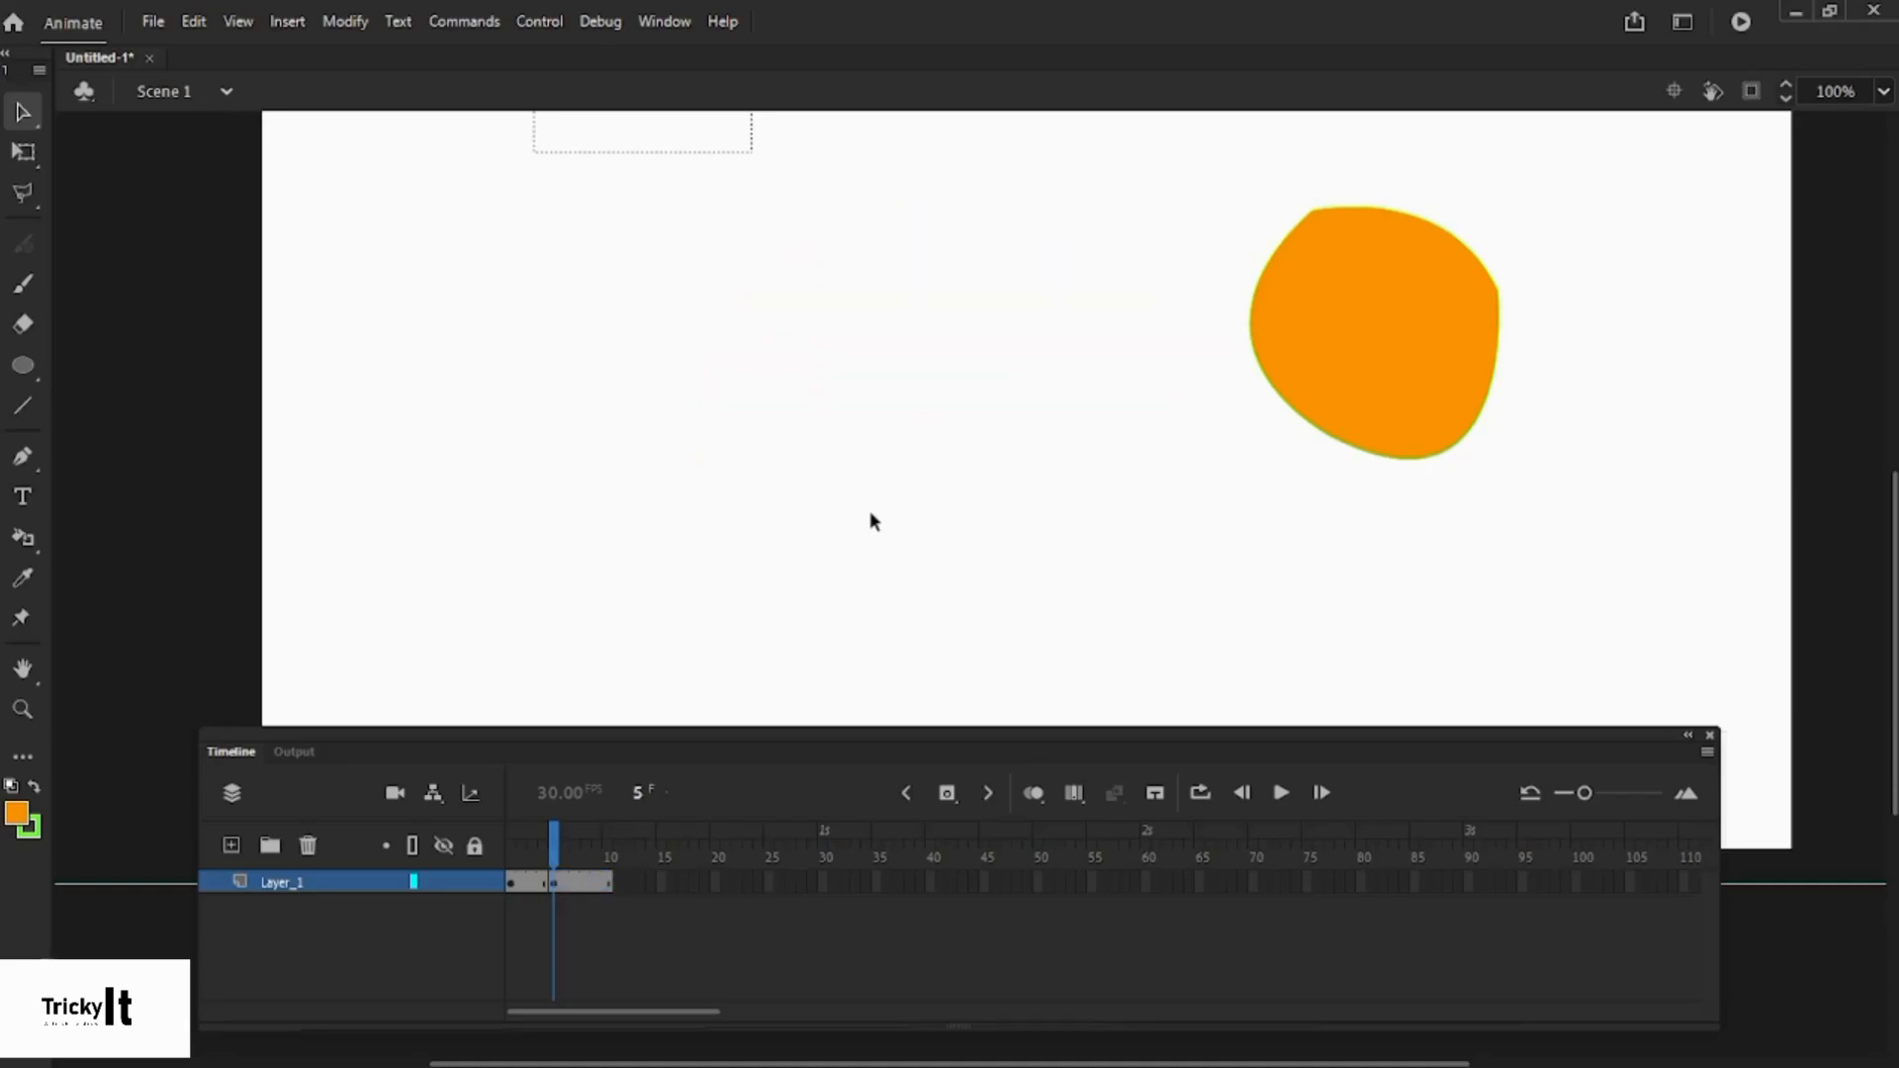
# - Scrub frames 1, 10, 11 and 5 to confirm the circle disappears from frame 5
pyautogui.click(508, 883)
pyautogui.moveTo(507, 852); pyautogui.dragTo(606, 856)
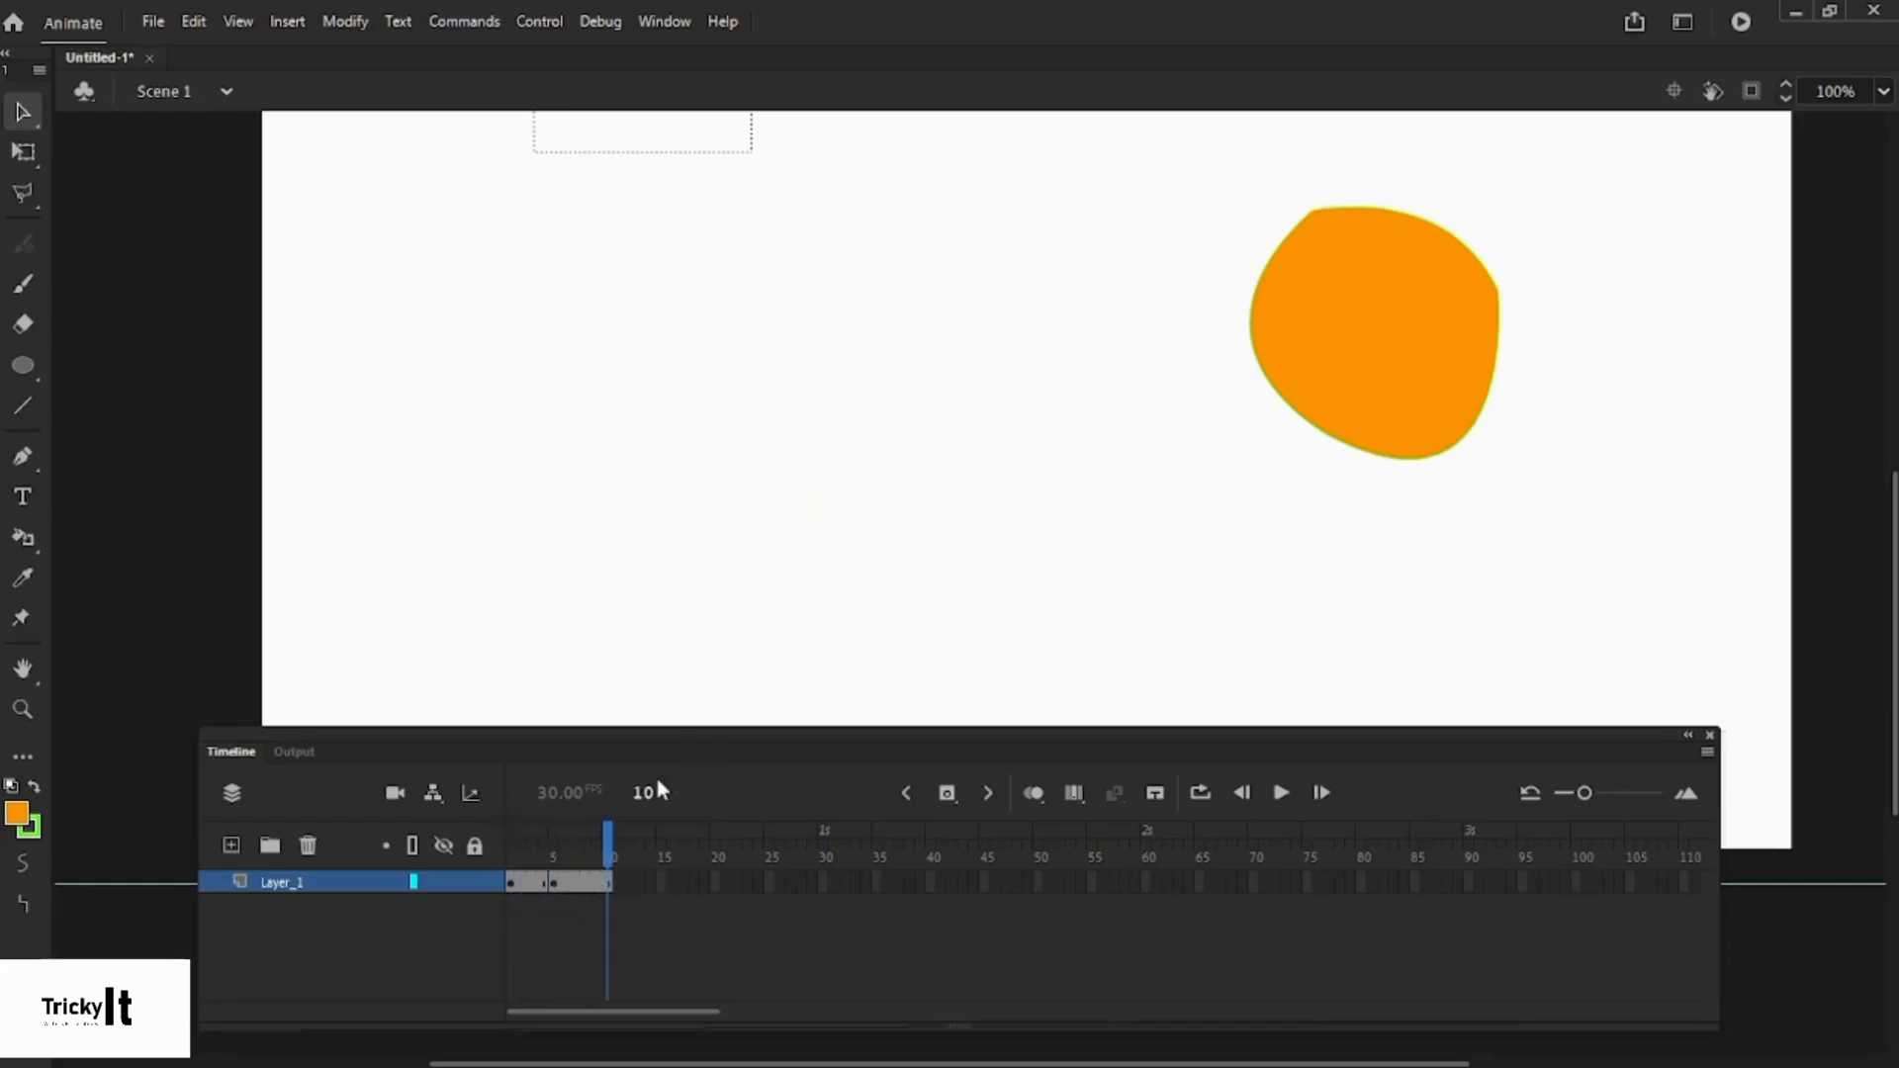
pyautogui.click(620, 883)
pyautogui.click(644, 607)
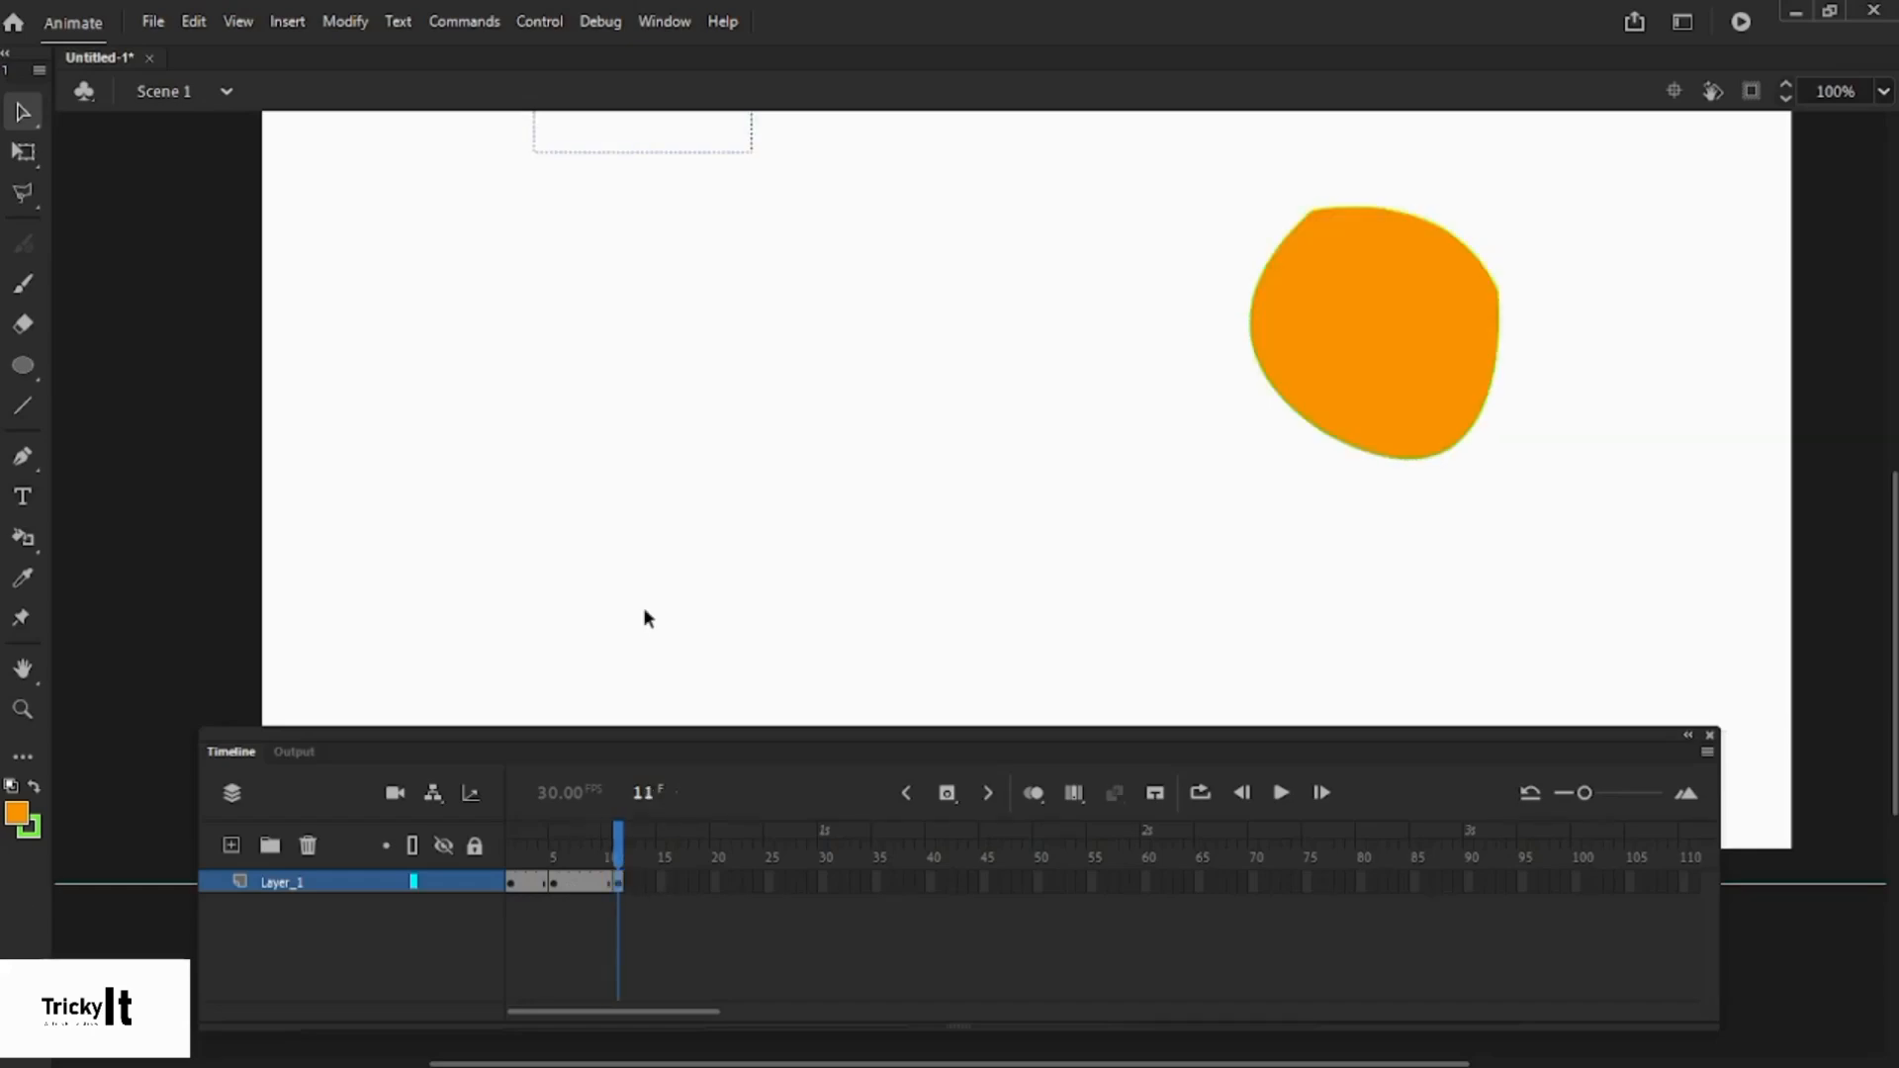
pyautogui.click(625, 883)
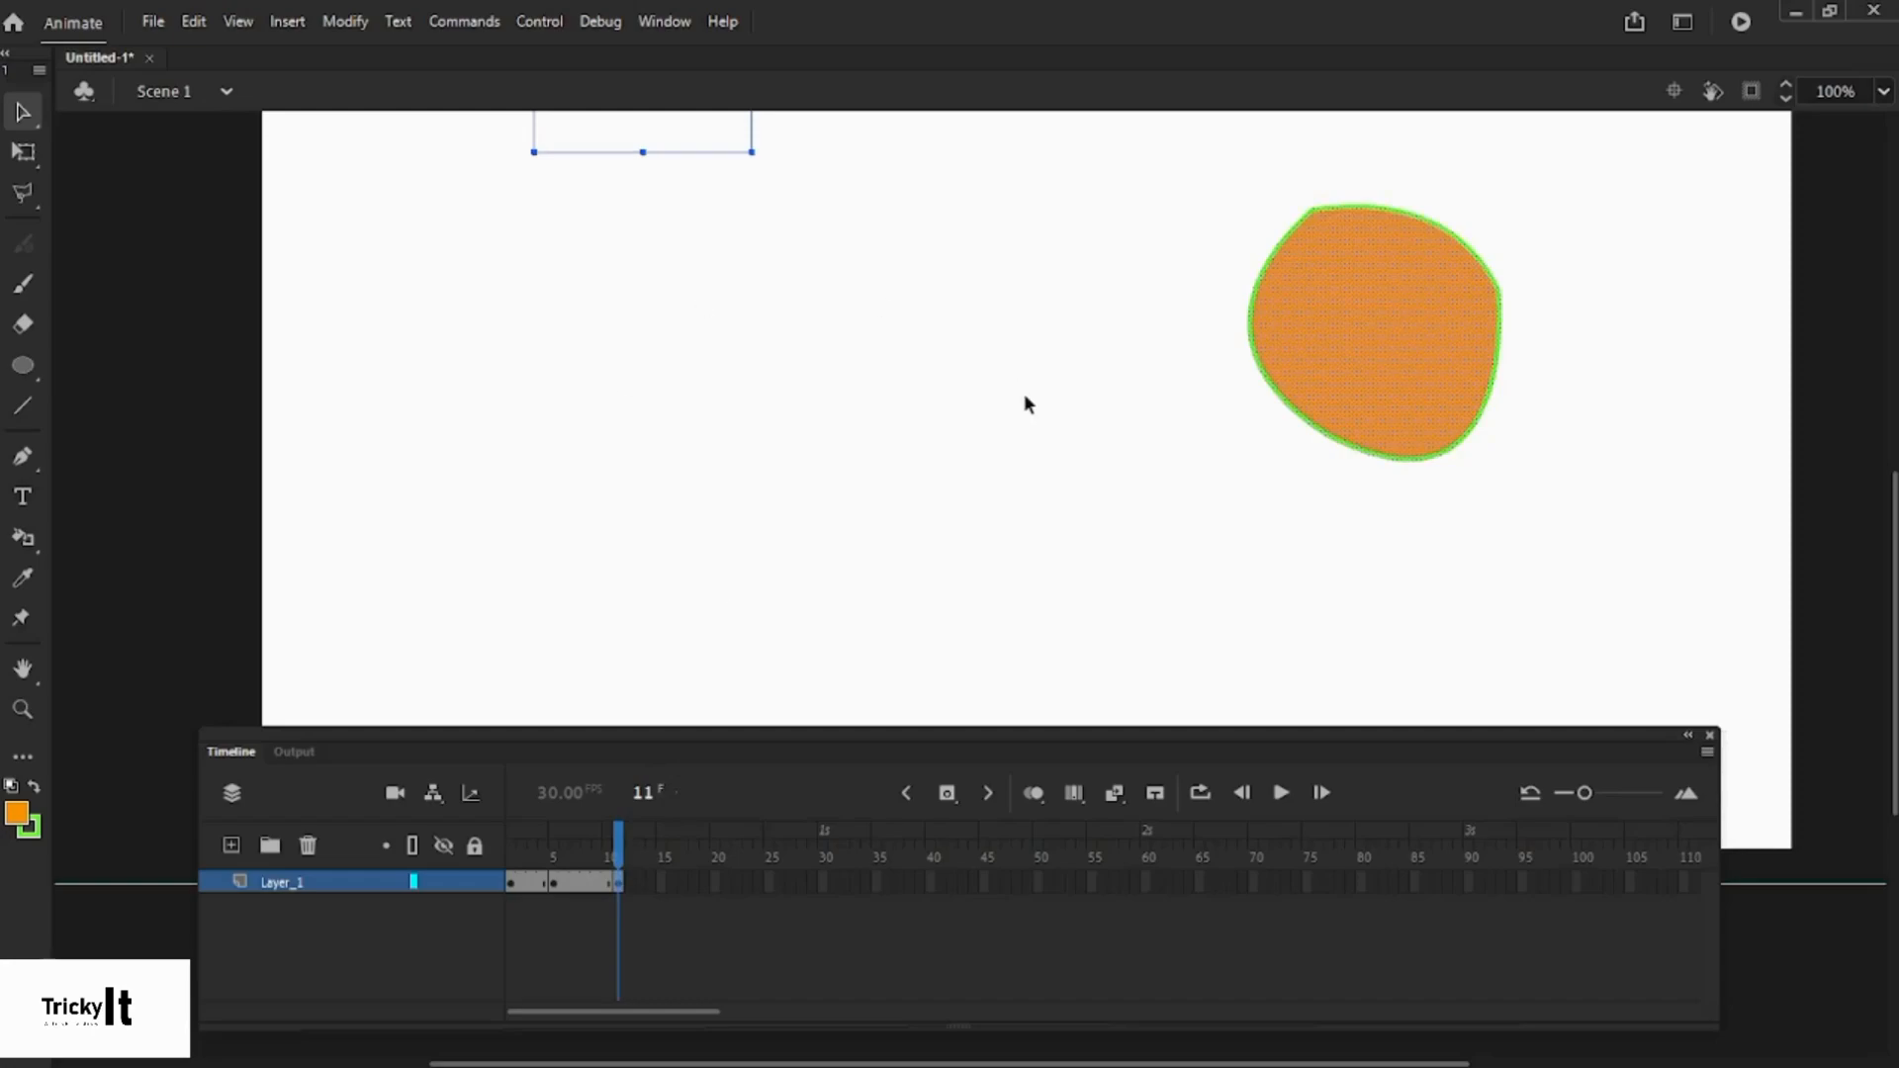
pyautogui.click(556, 884)
pyautogui.click(513, 883)
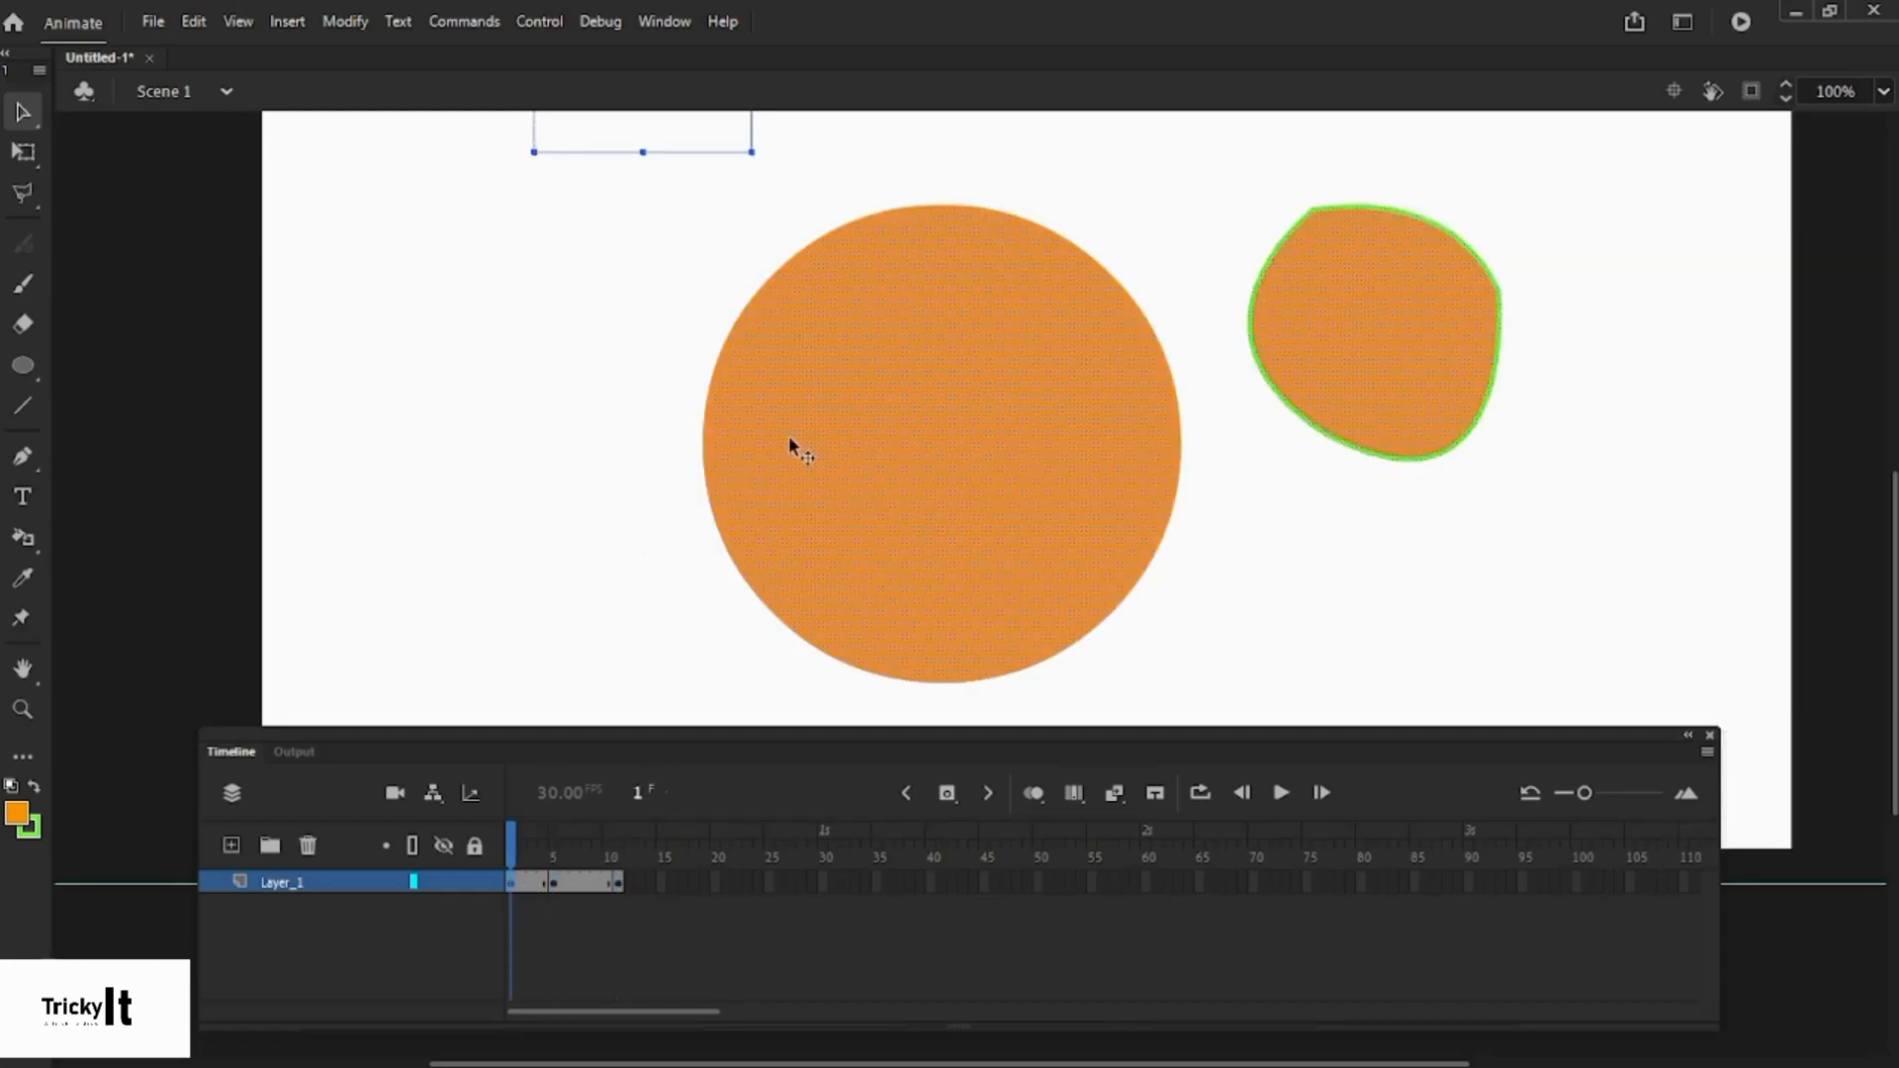
# - Select only the large orange circle at frame 1 and copy it
pyautogui.rightClick(847, 364)
pyautogui.click(596, 386)
pyautogui.click(827, 406)
pyautogui.rightClick(828, 407)
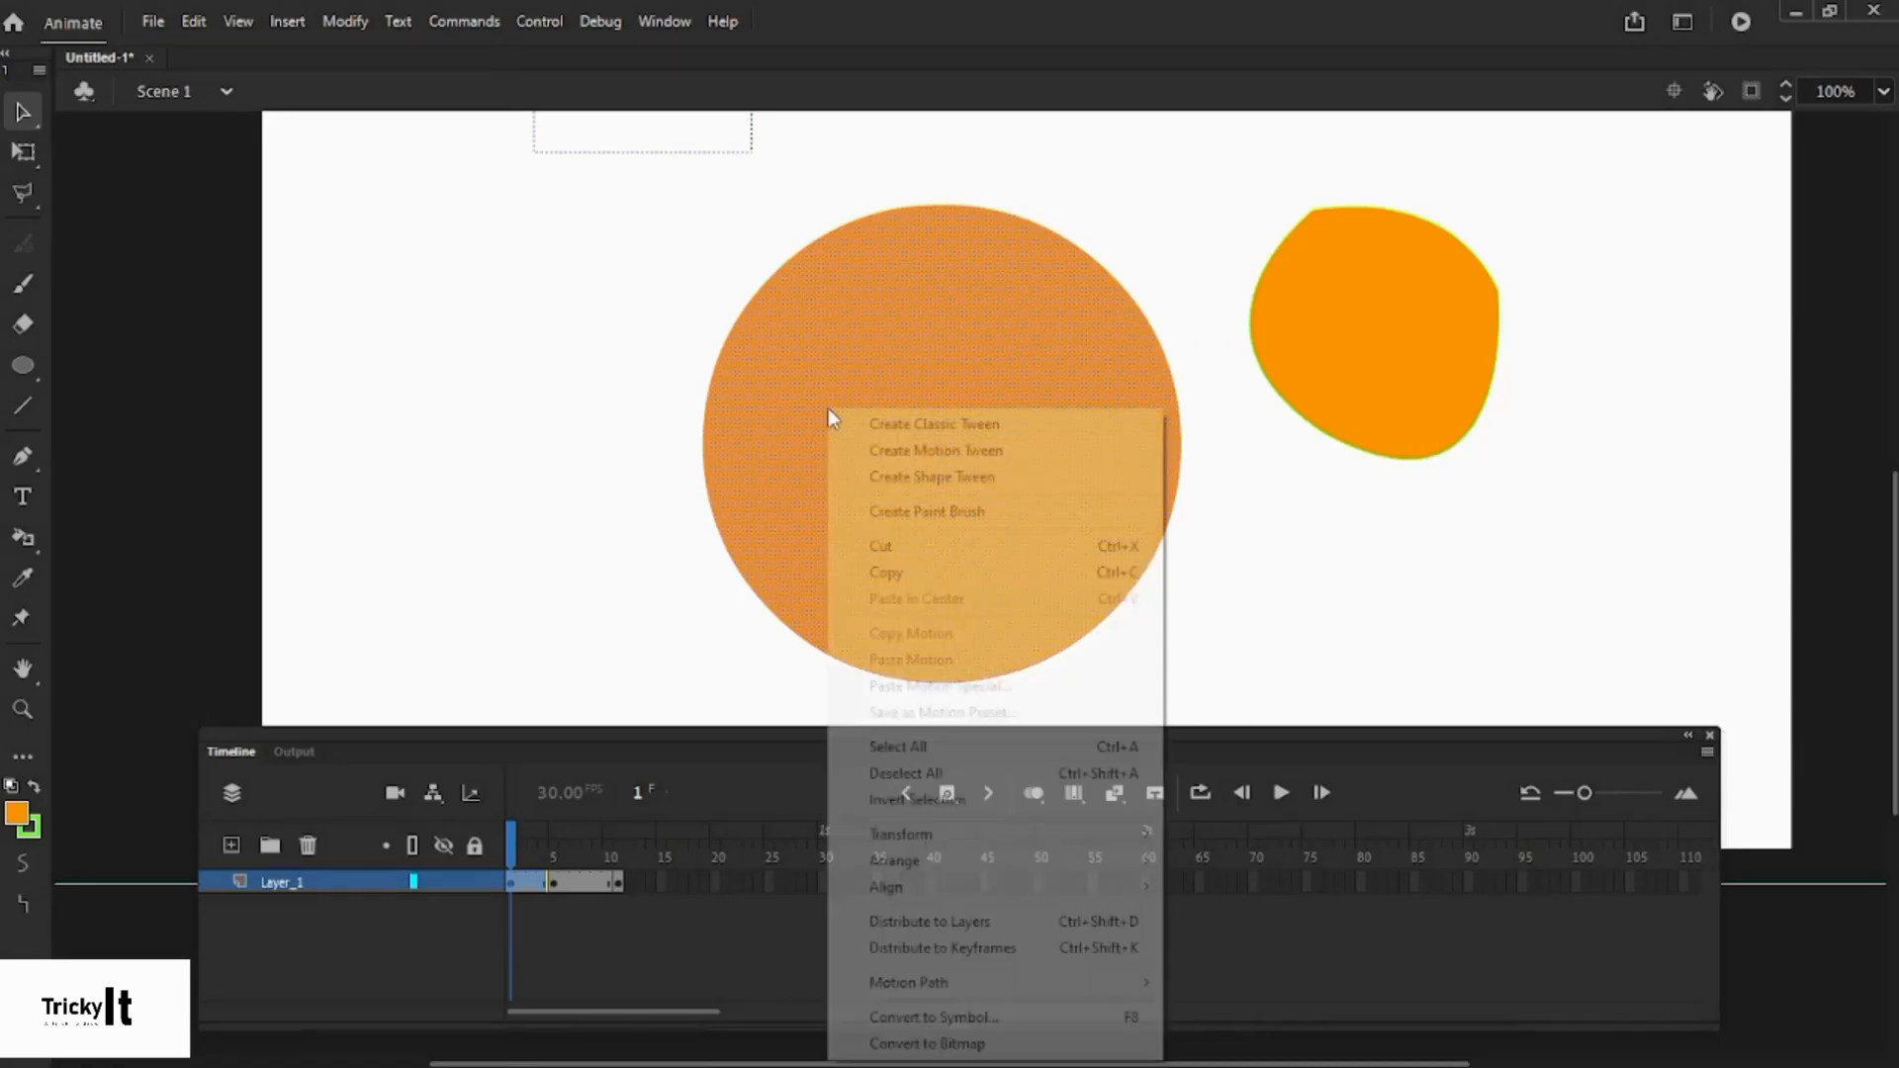
pyautogui.click(905, 576)
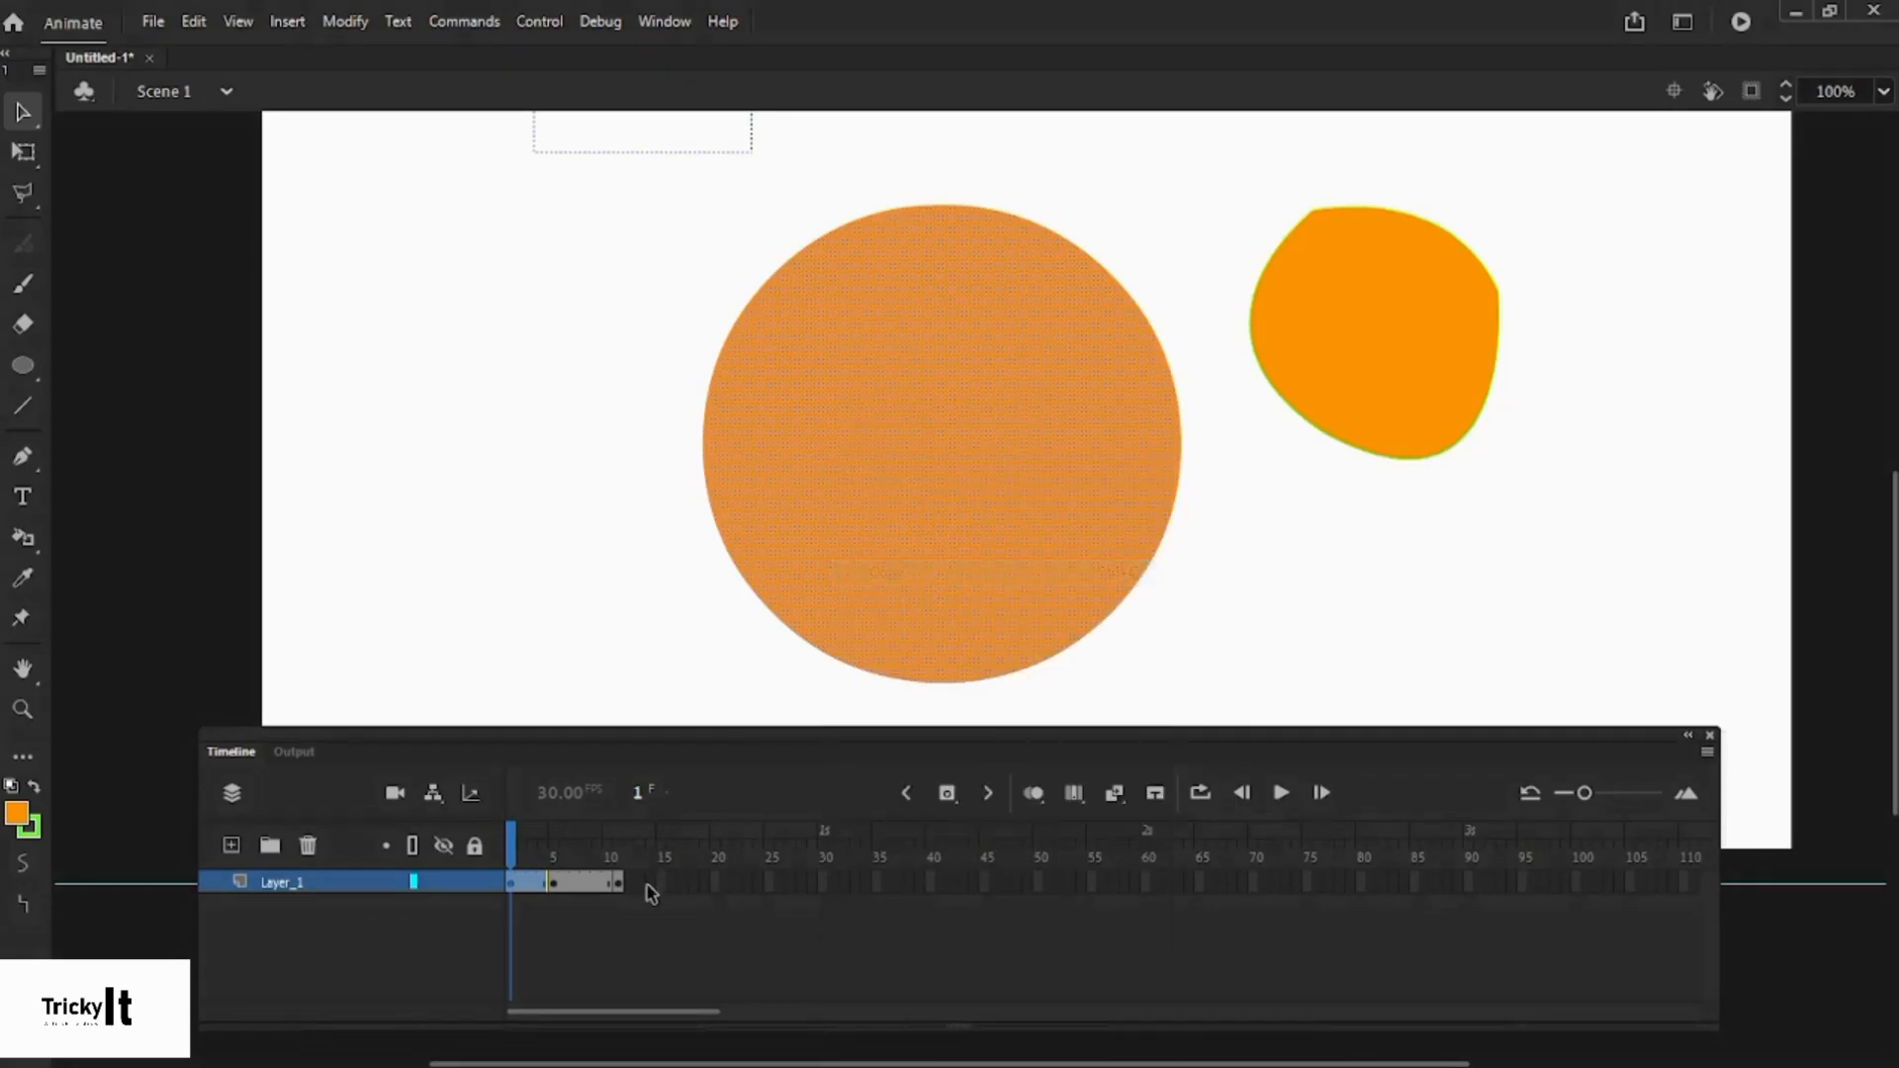
# - Paste the circle in place at frame 11, deselect it, and play the animation
pyautogui.click(618, 883)
pyautogui.rightClick(799, 338)
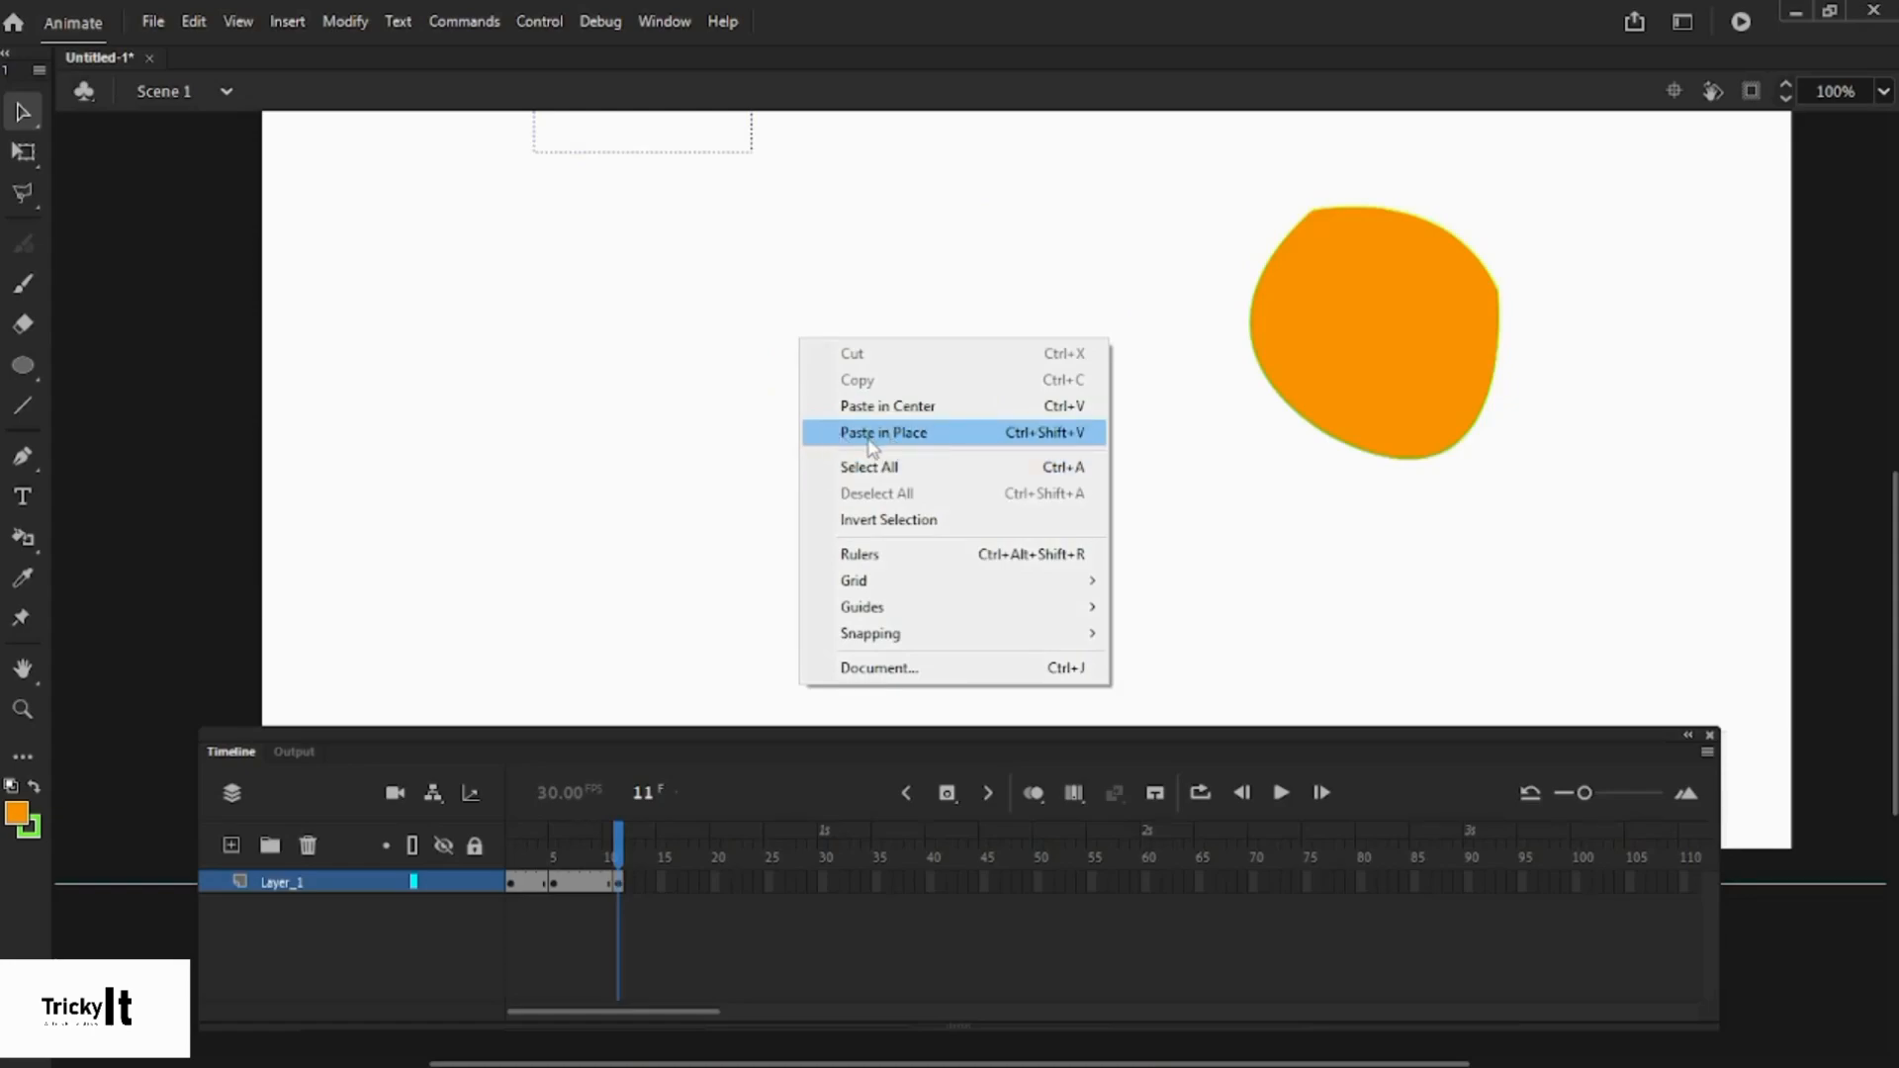
pyautogui.click(865, 433)
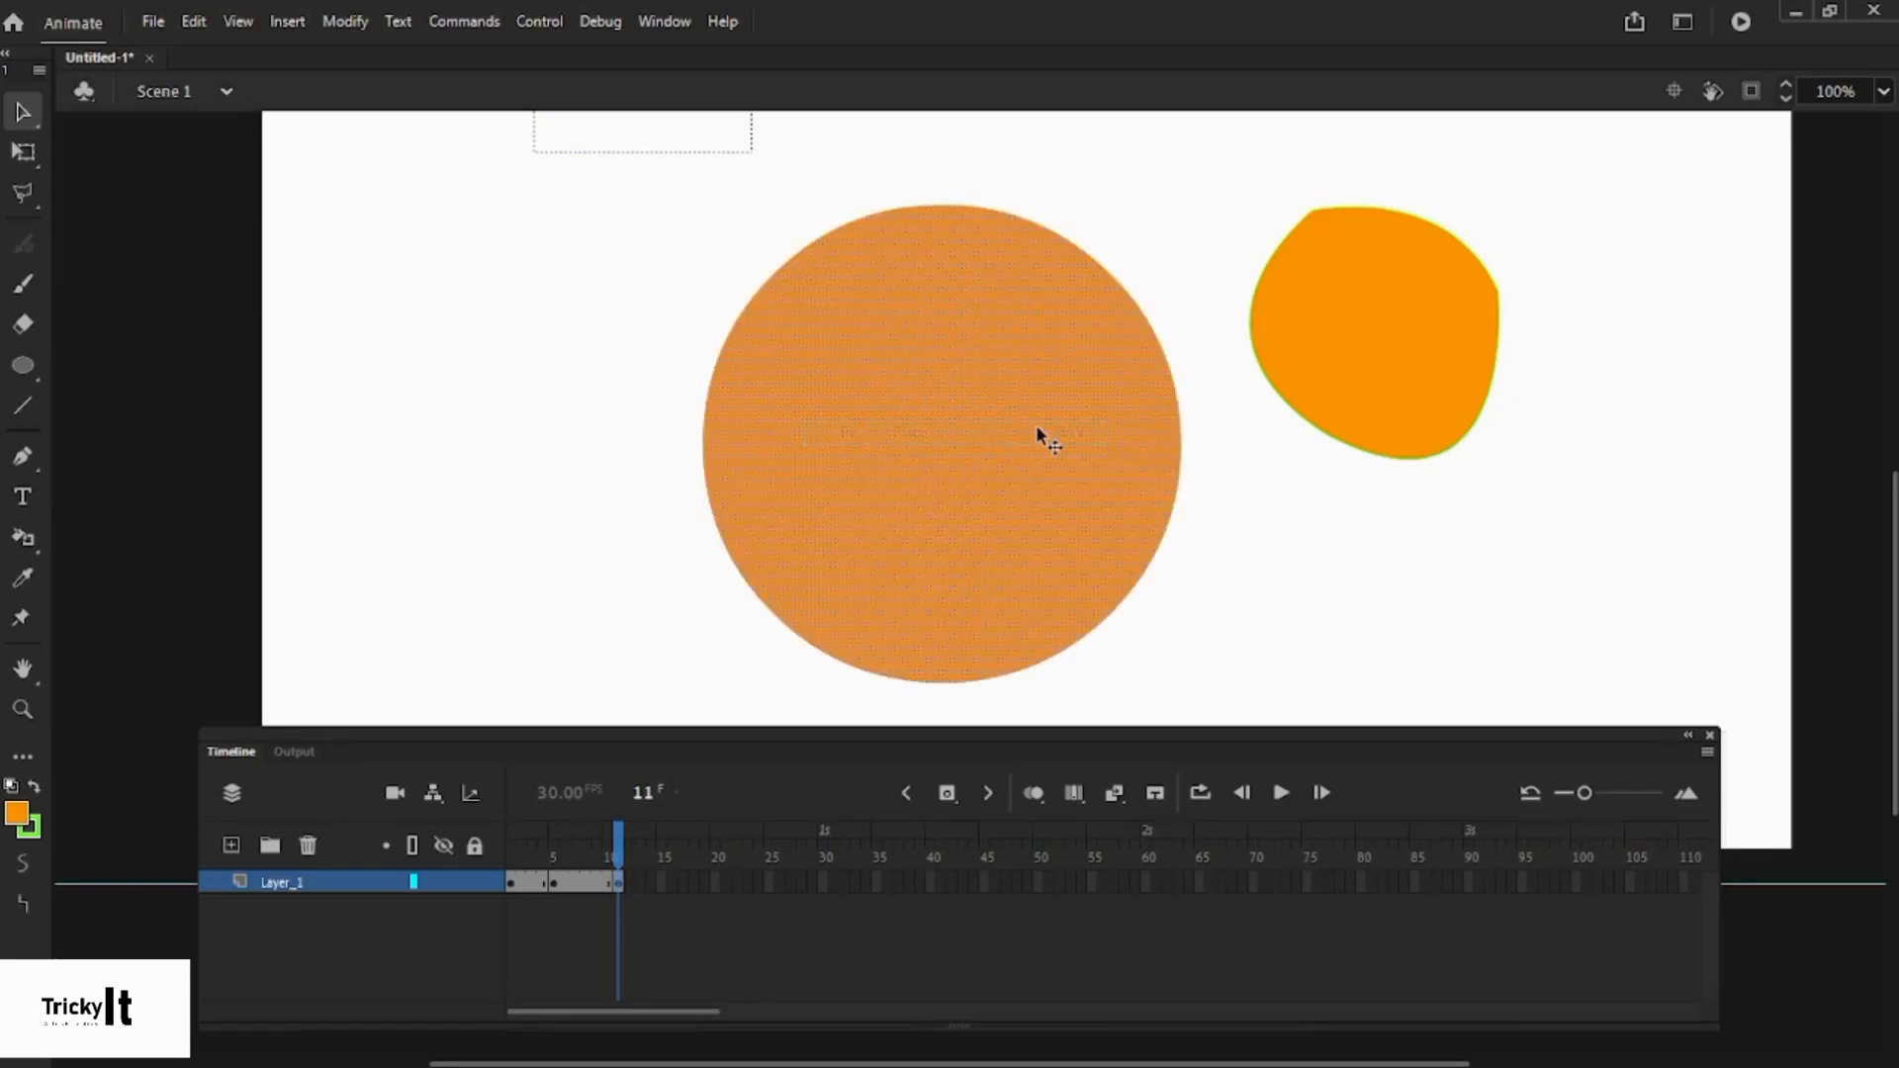
pyautogui.click(1288, 544)
pyautogui.click(1283, 794)
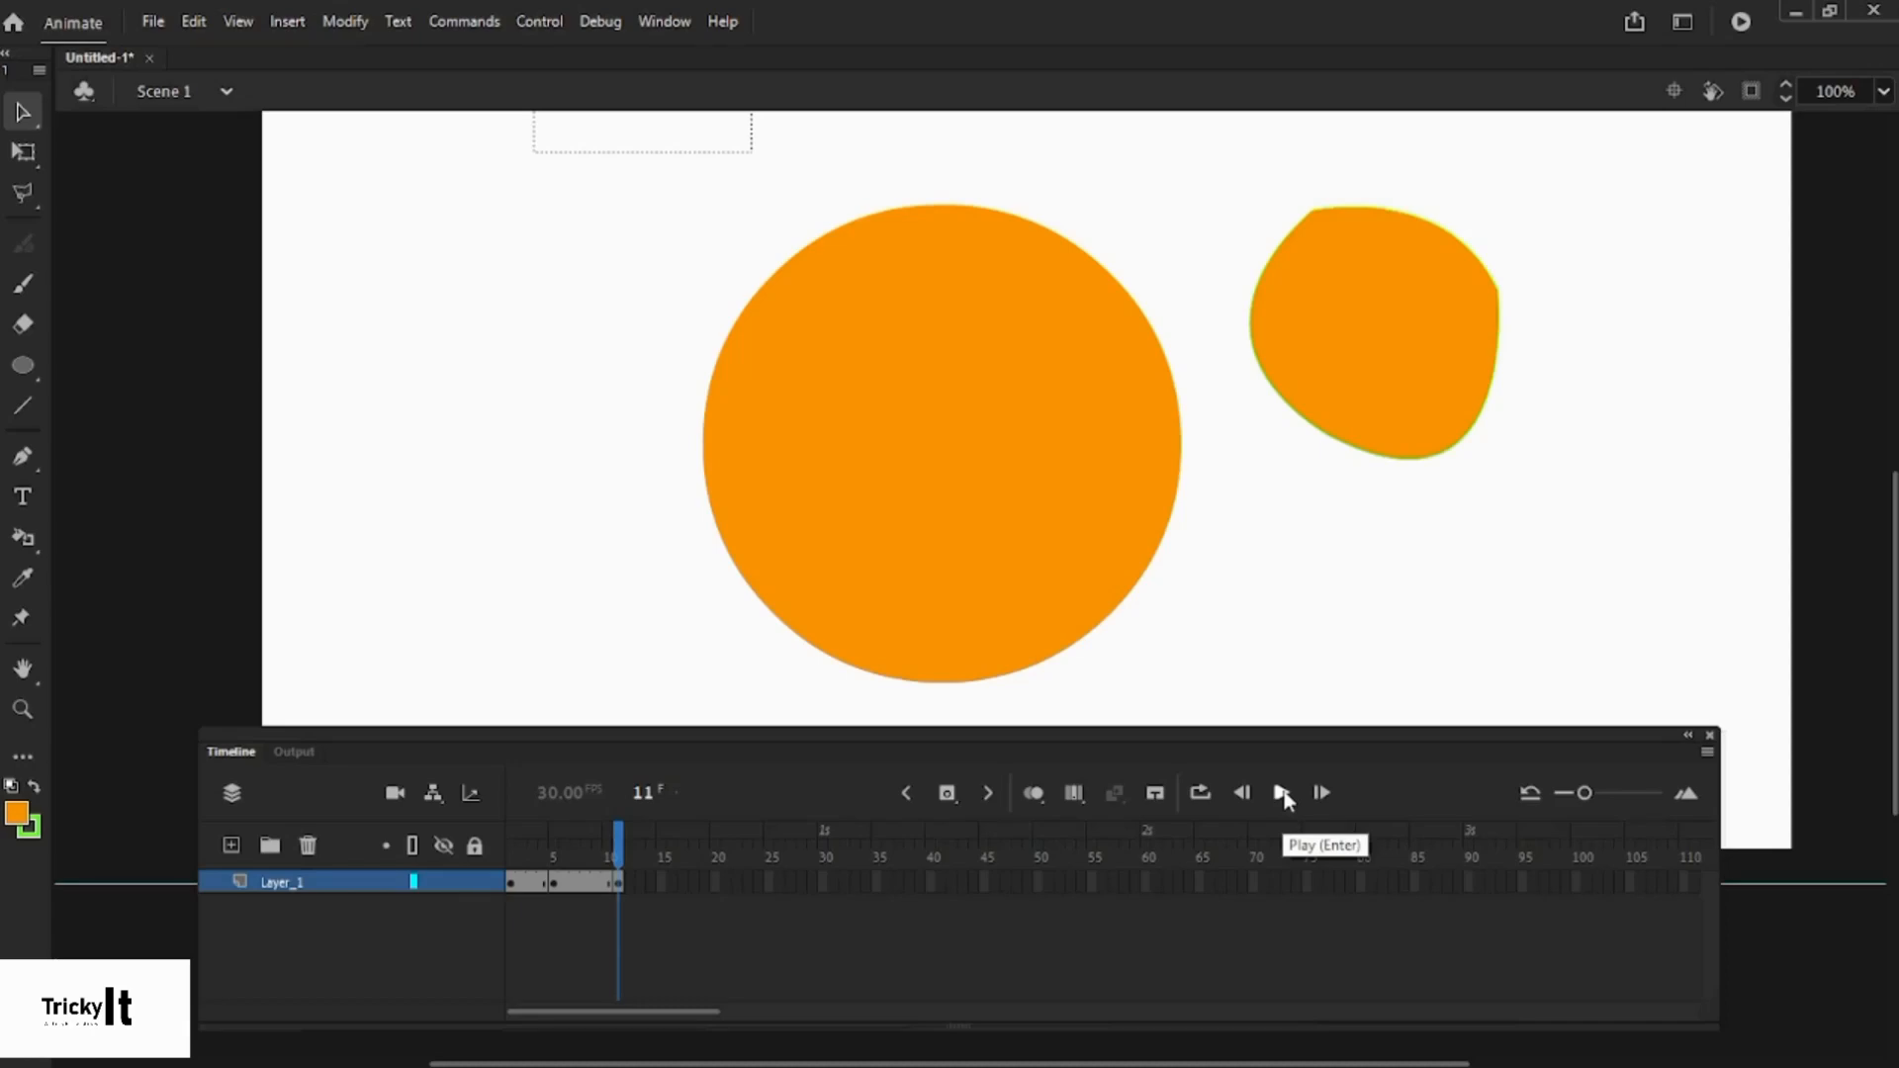
# - Replay the animation twice and rewind the playhead toward the start
pyautogui.click(1282, 793)
pyautogui.click(1283, 793)
pyautogui.moveTo(612, 859)
pyautogui.mouseDown()
pyautogui.moveTo(483, 880)
pyautogui.moveTo(619, 886)
pyautogui.mouseUp()
pyautogui.click(556, 882)
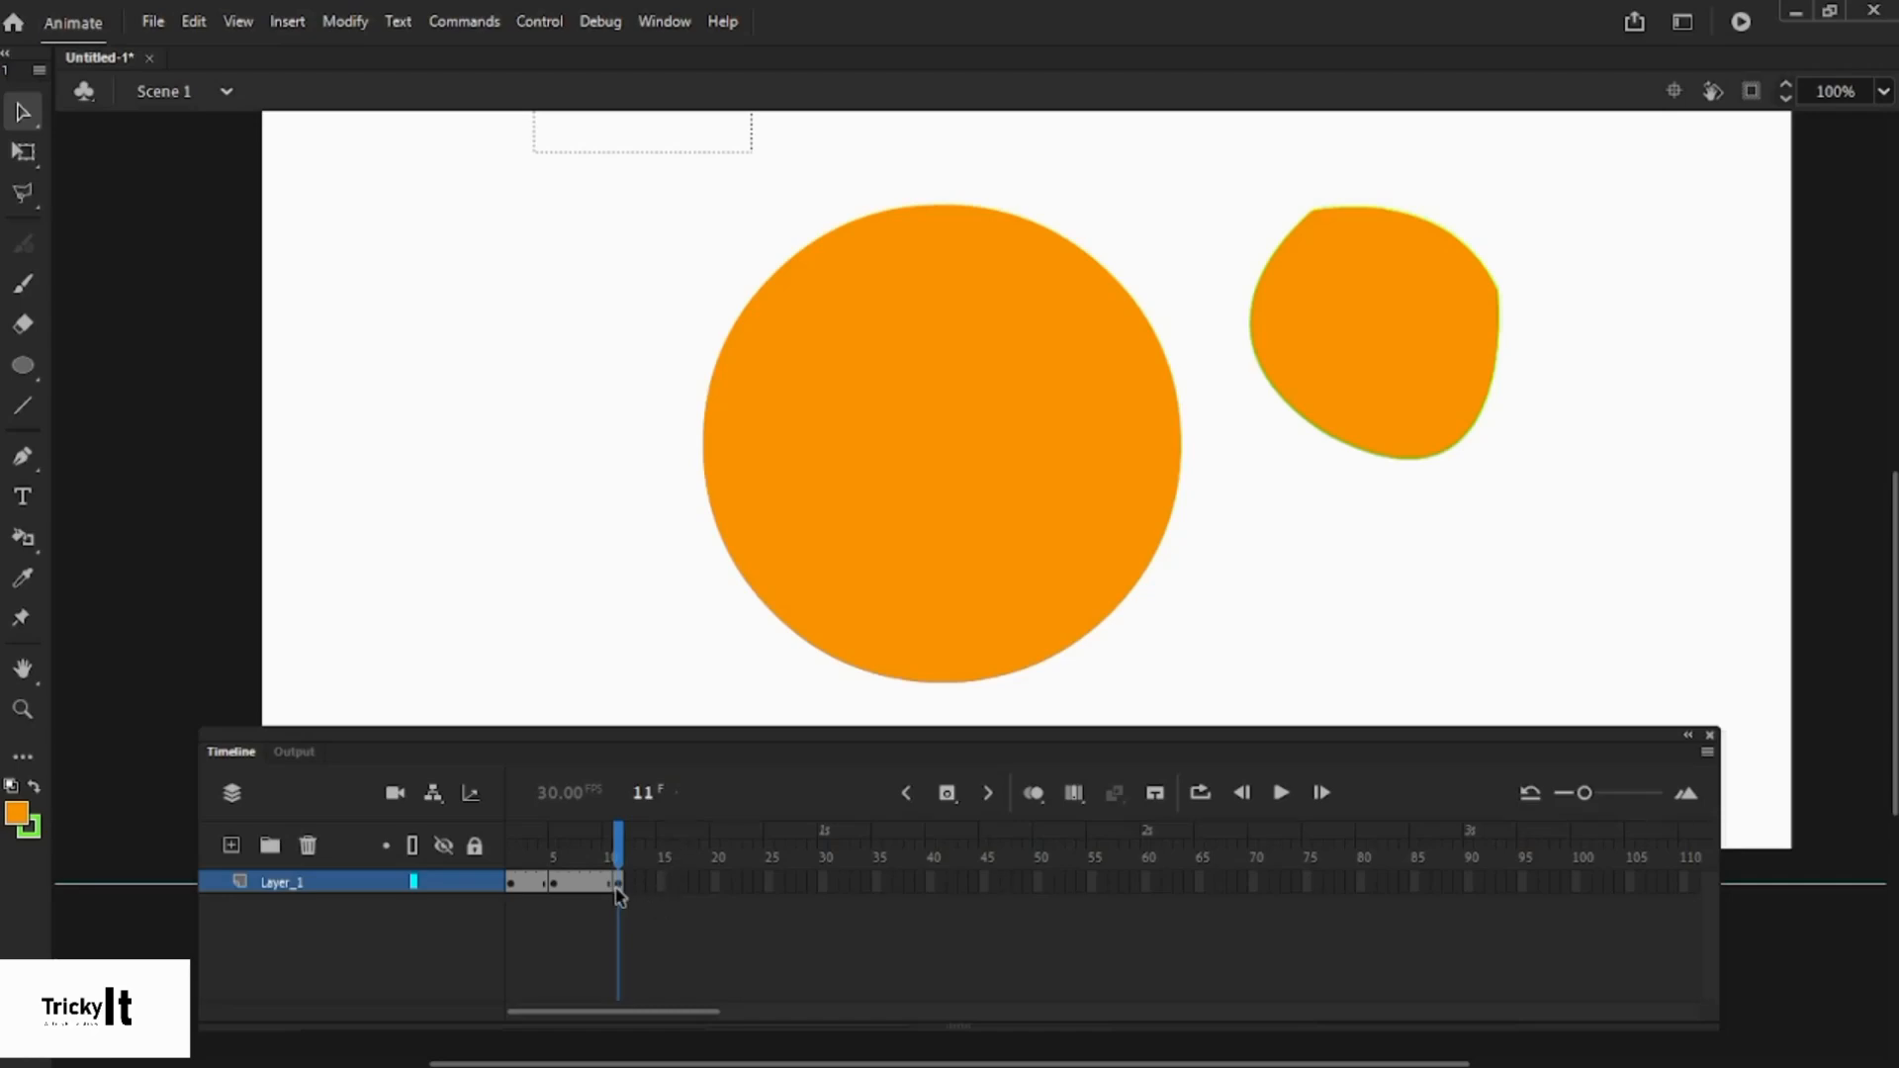
# - Delete the large circle from frame 11 and compare frames 1 and 11
pyautogui.click(621, 886)
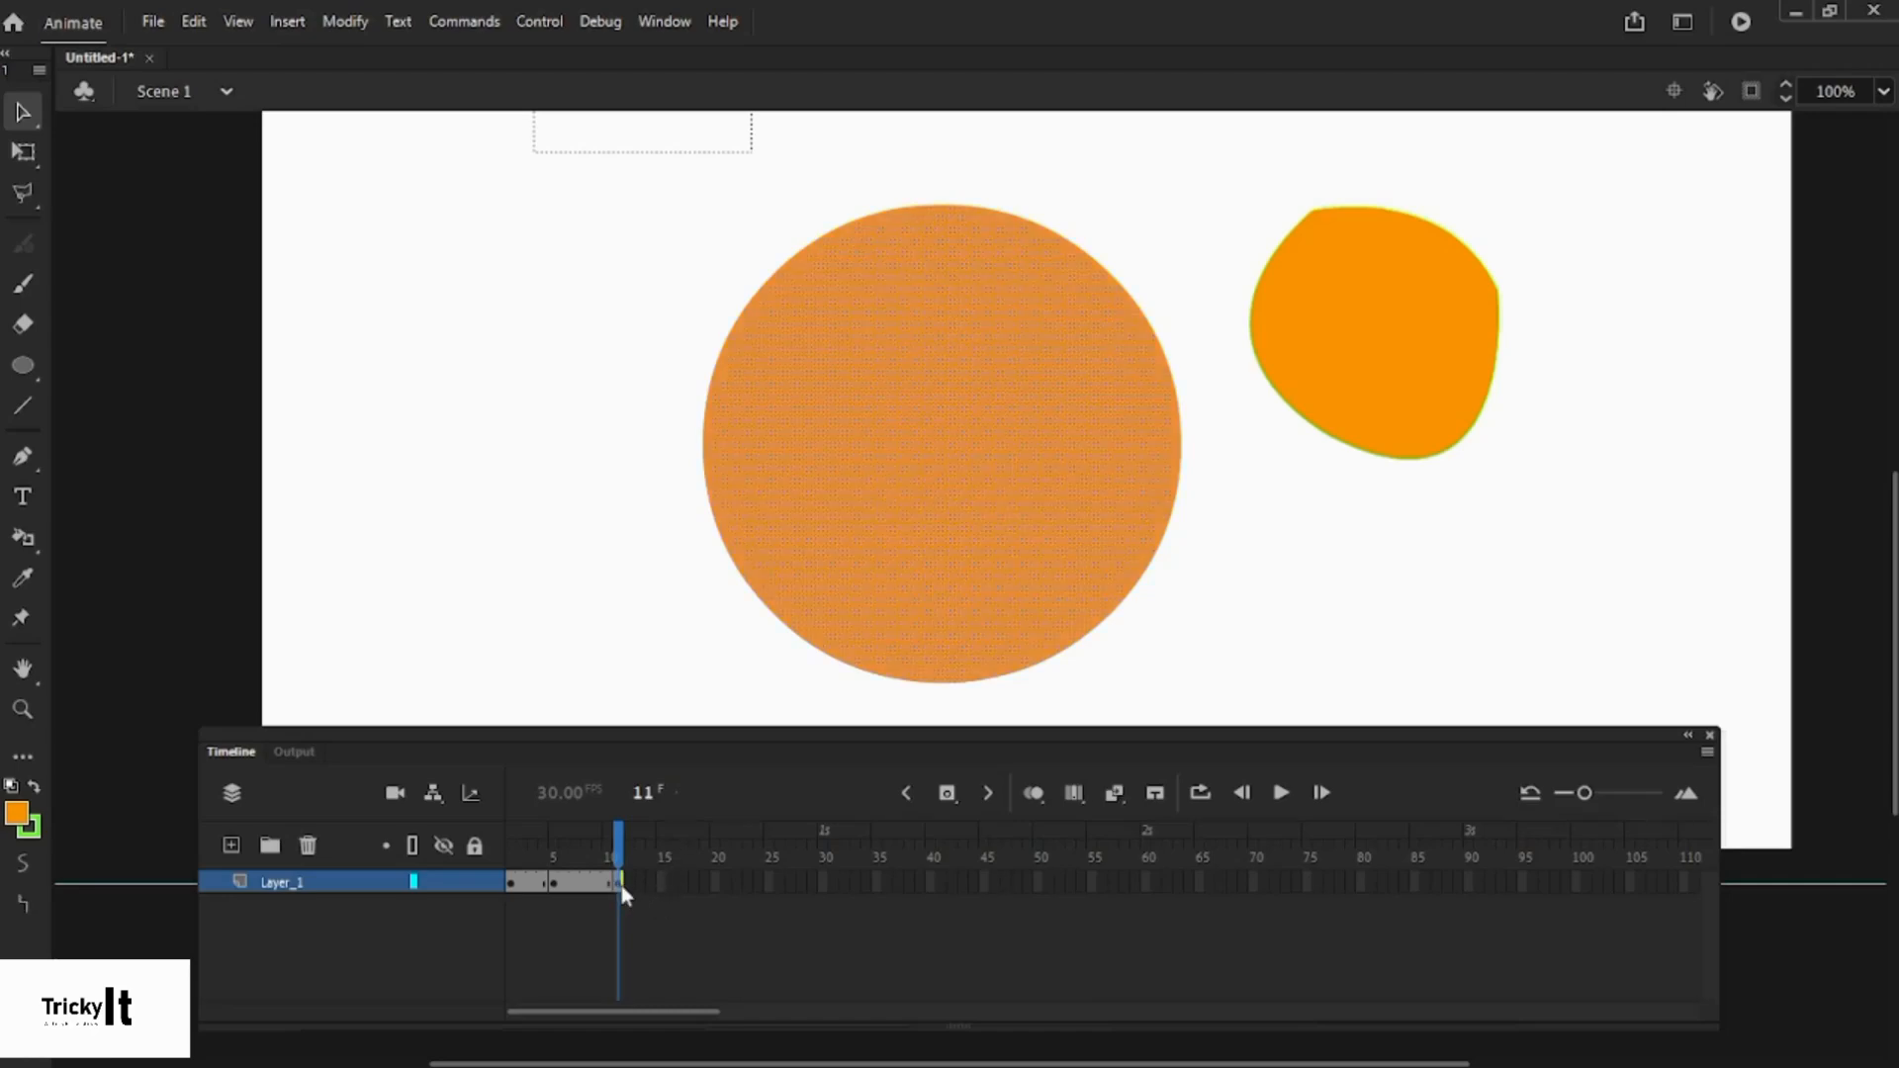
pyautogui.press('Delete')
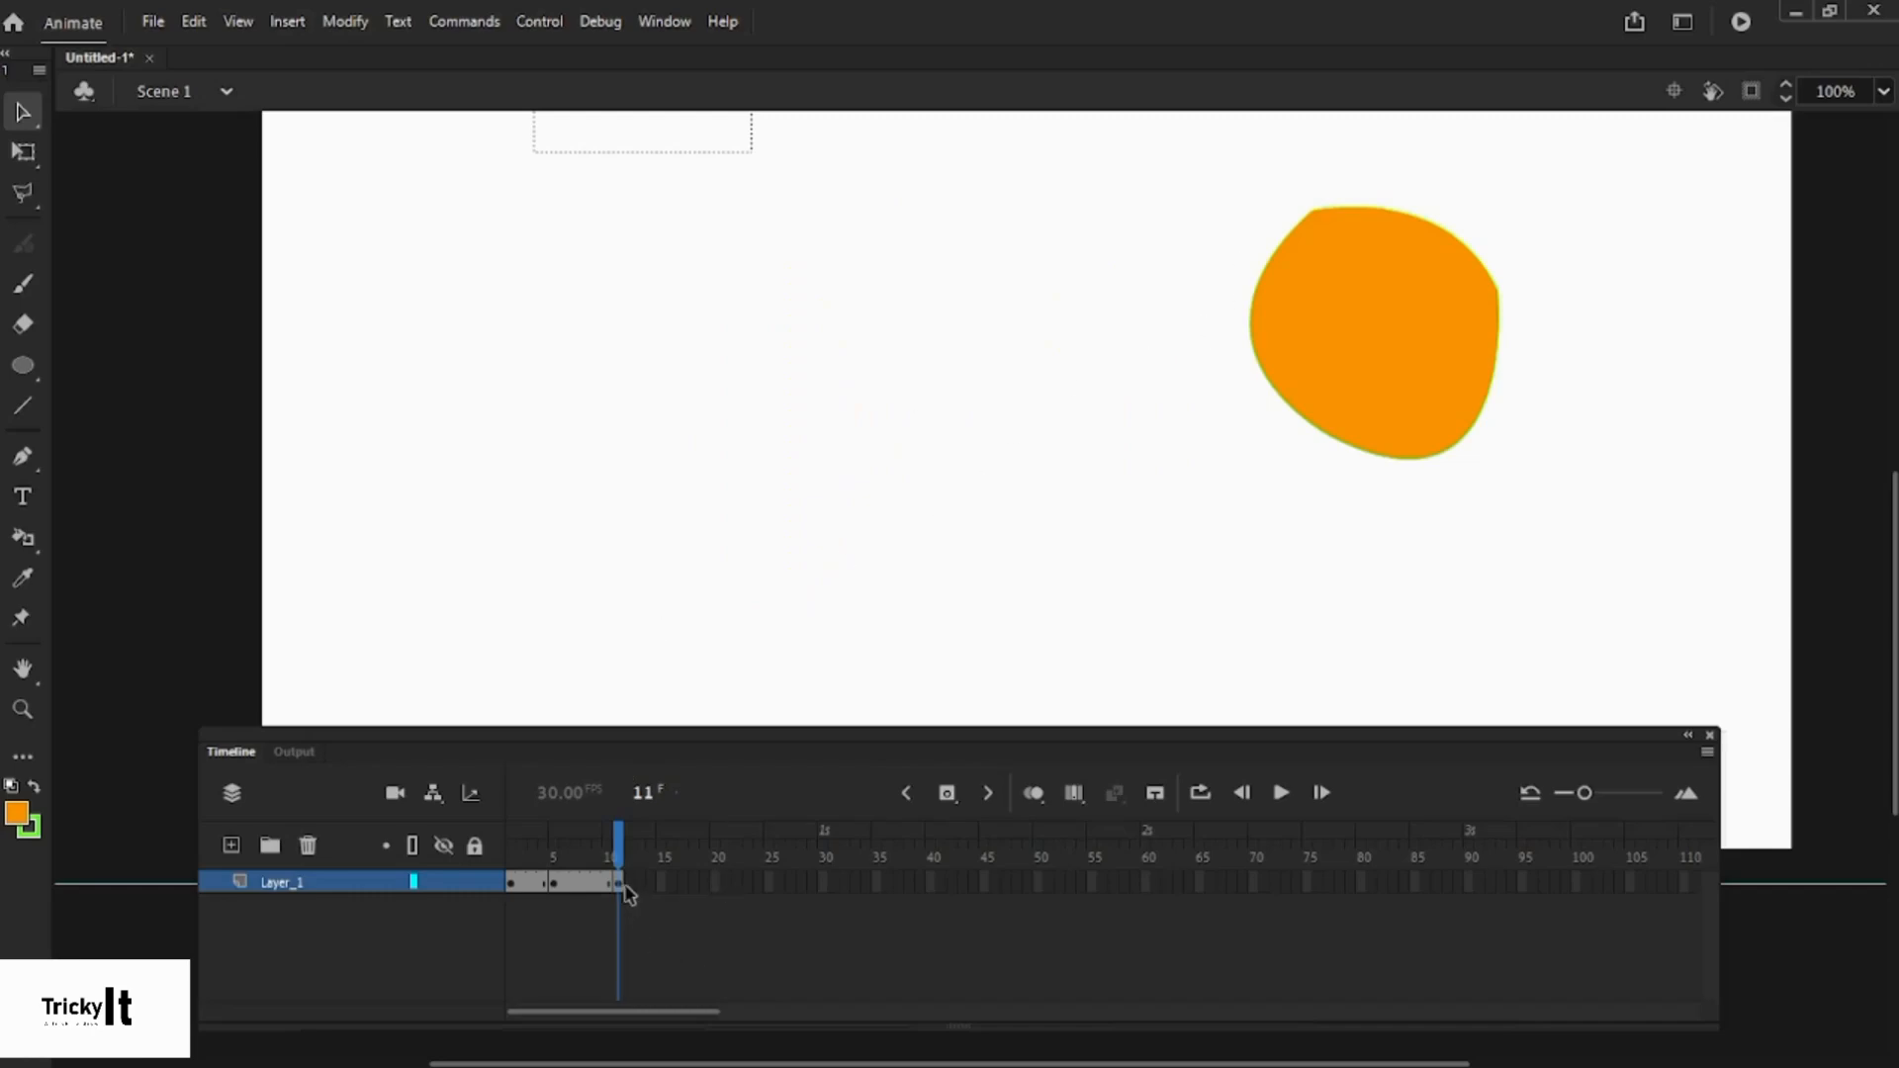
pyautogui.click(513, 883)
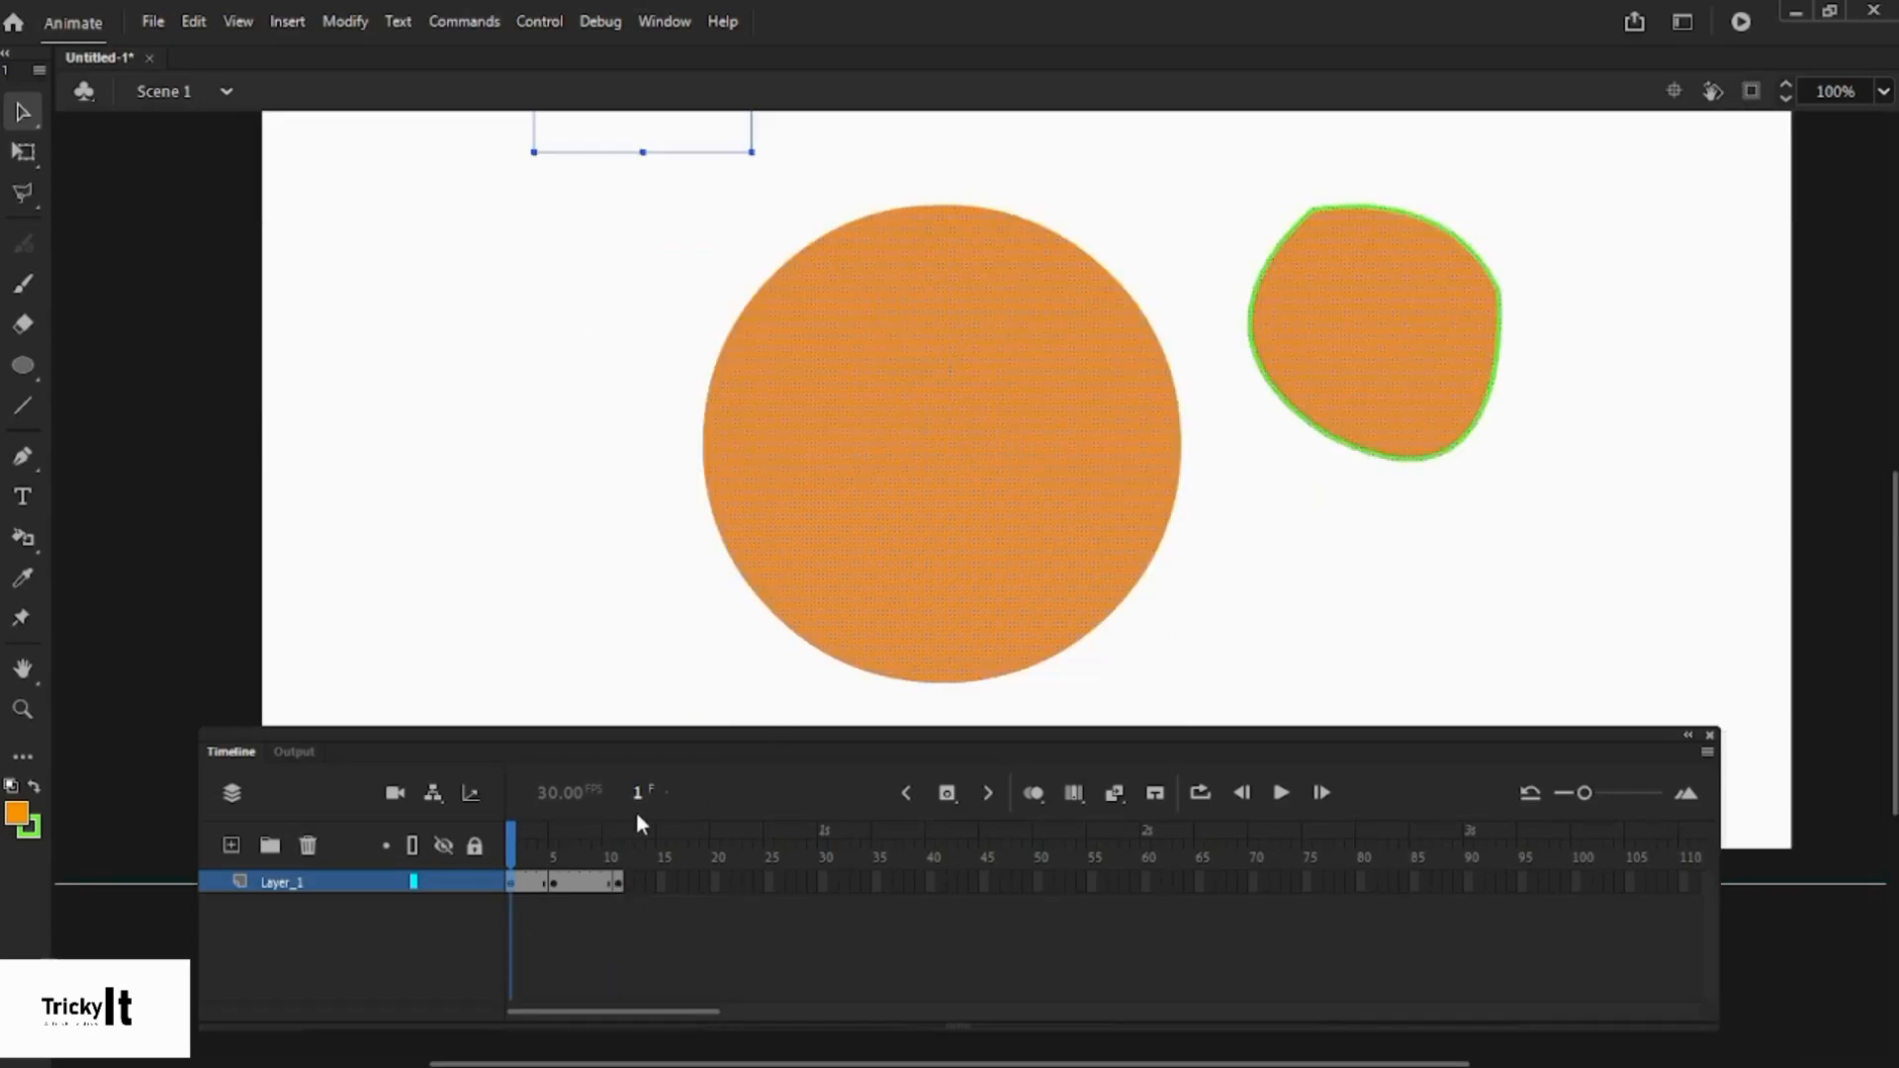
pyautogui.click(619, 881)
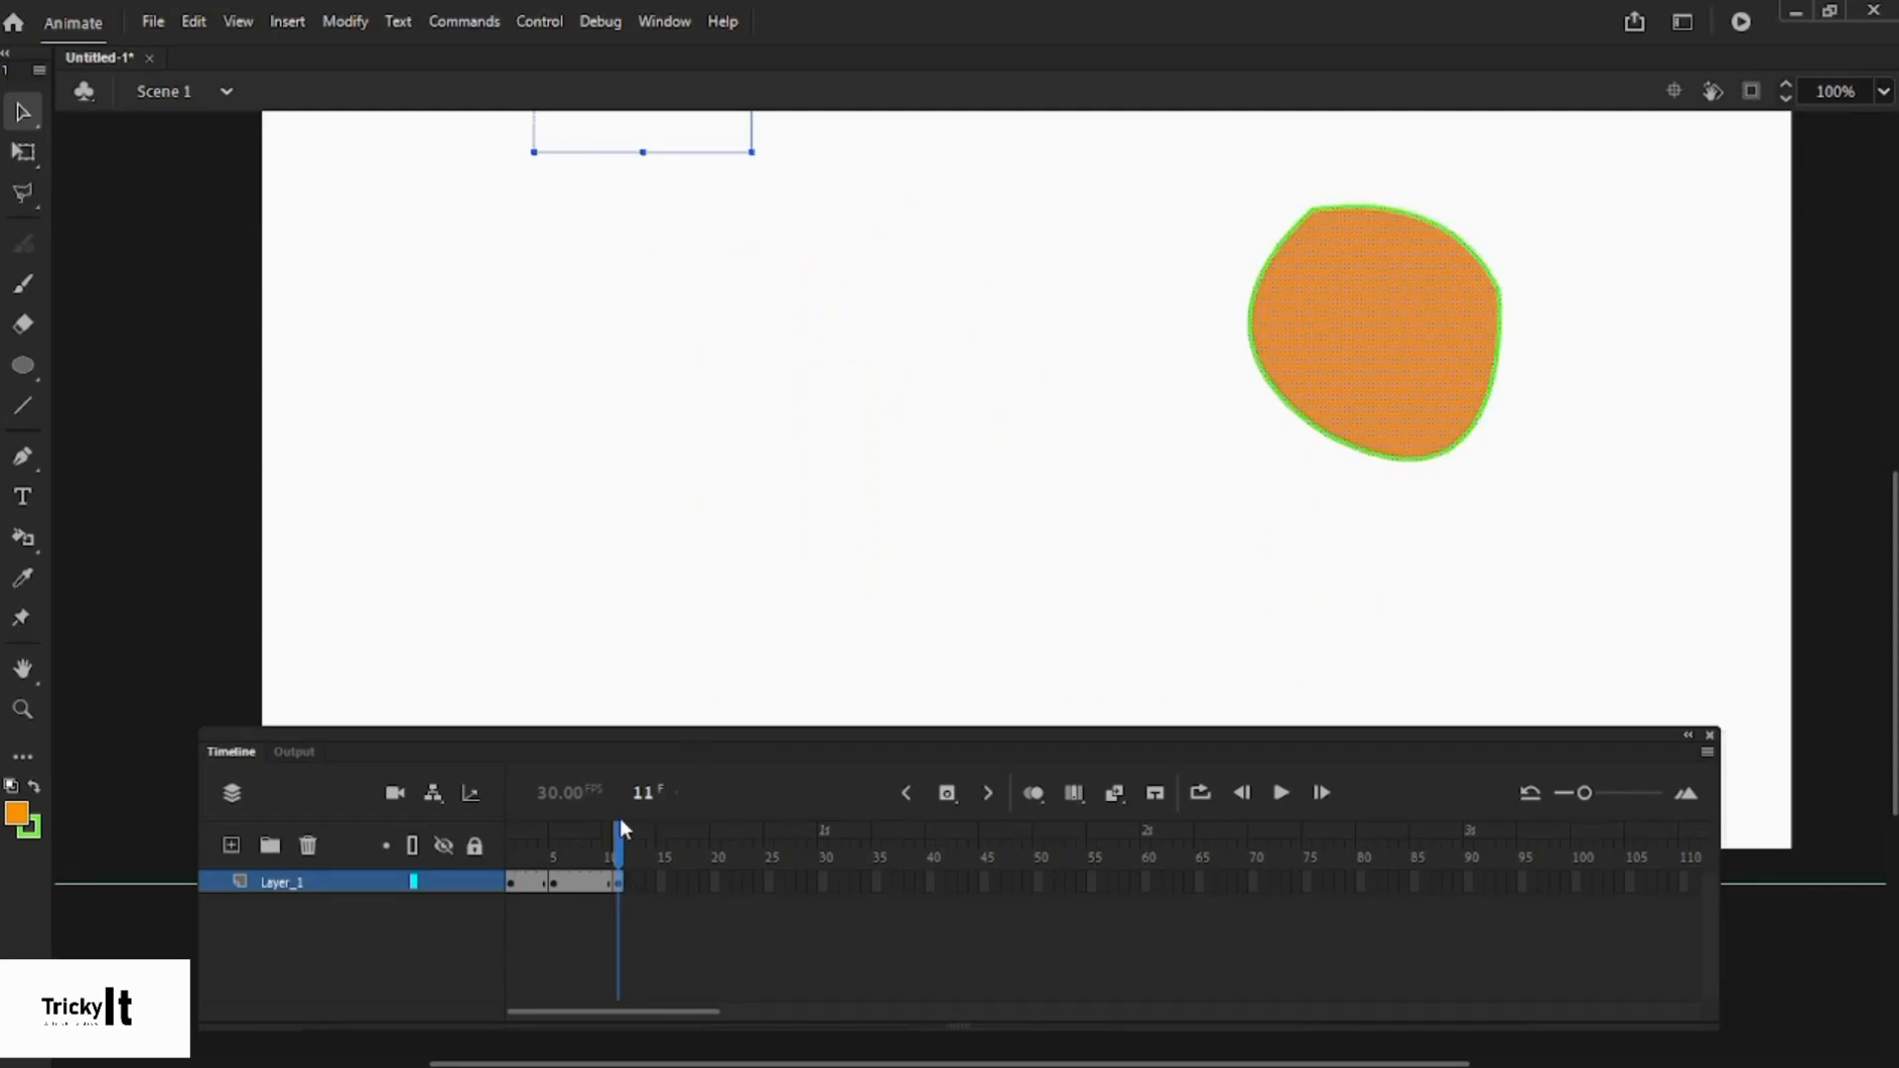
pyautogui.click(510, 883)
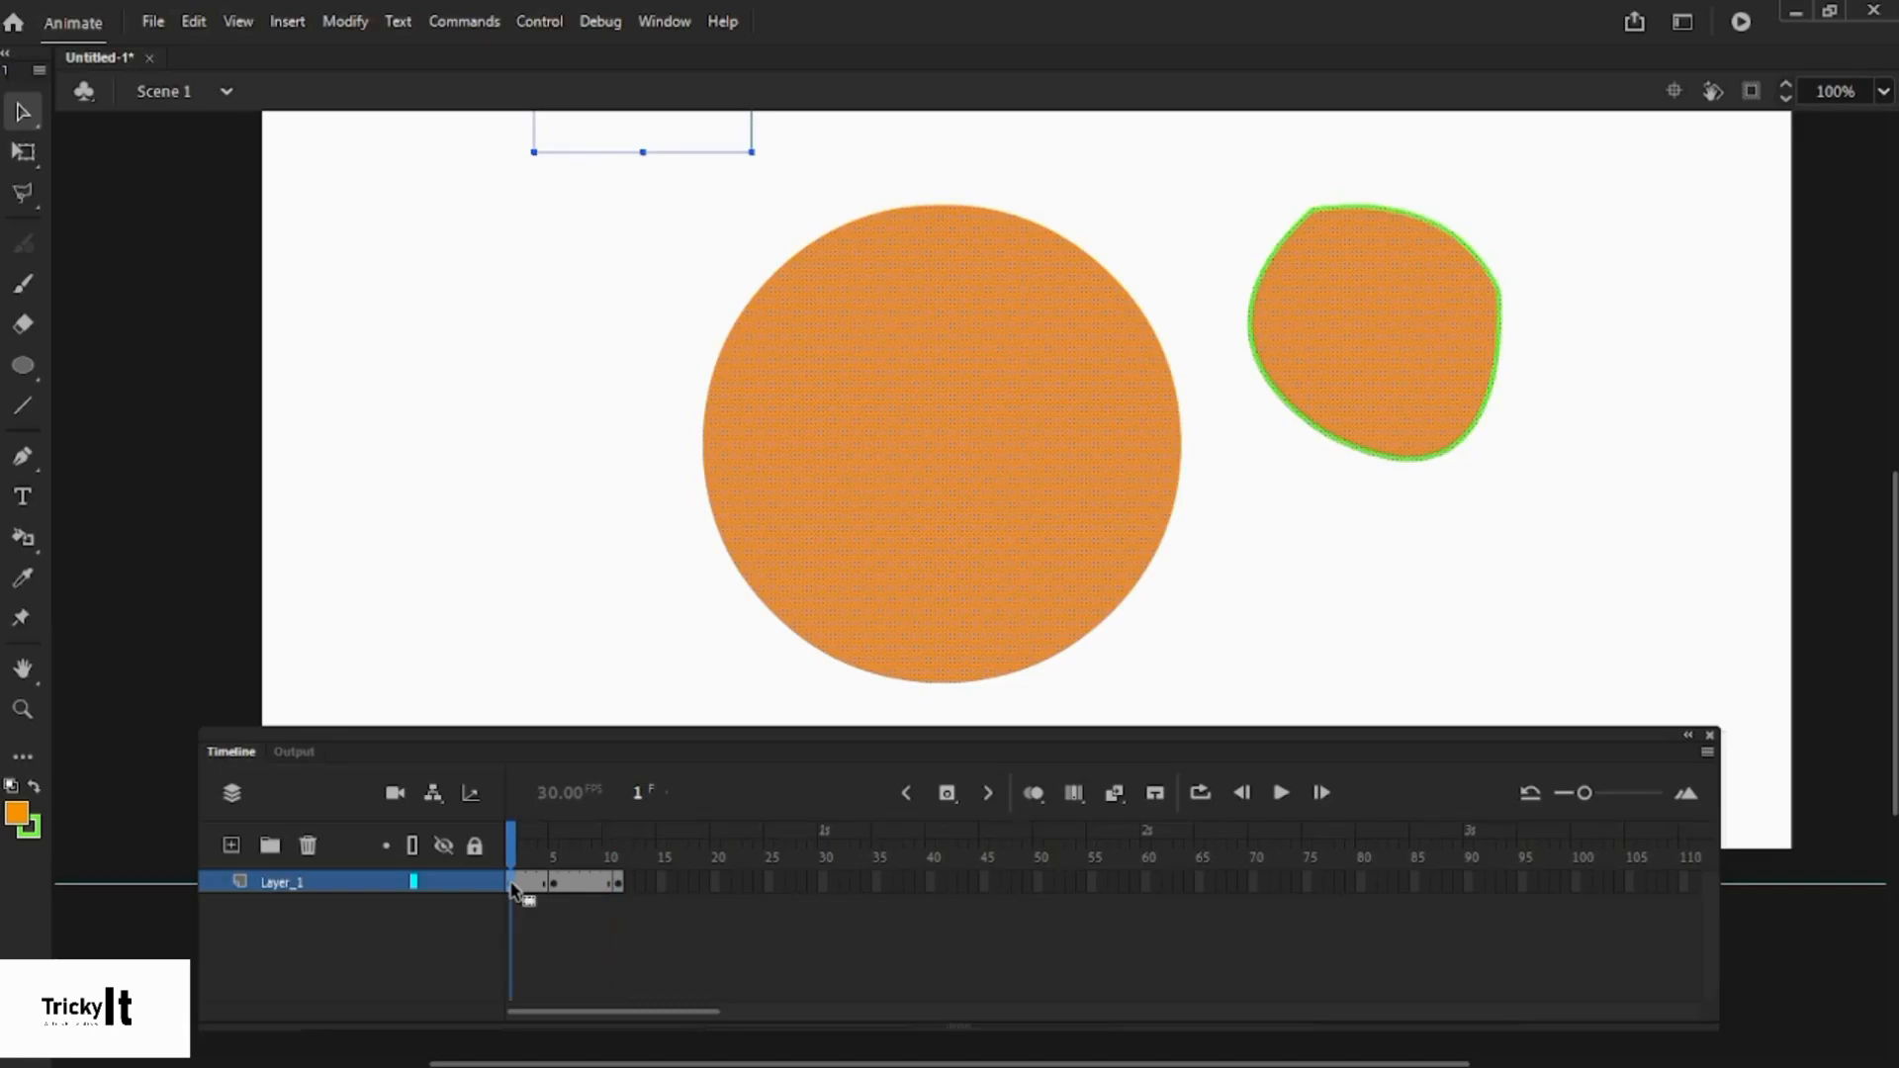
# - Copy frame 1's contents and paste them into frame 11 on Layer_1
pyautogui.rightClick(513, 887)
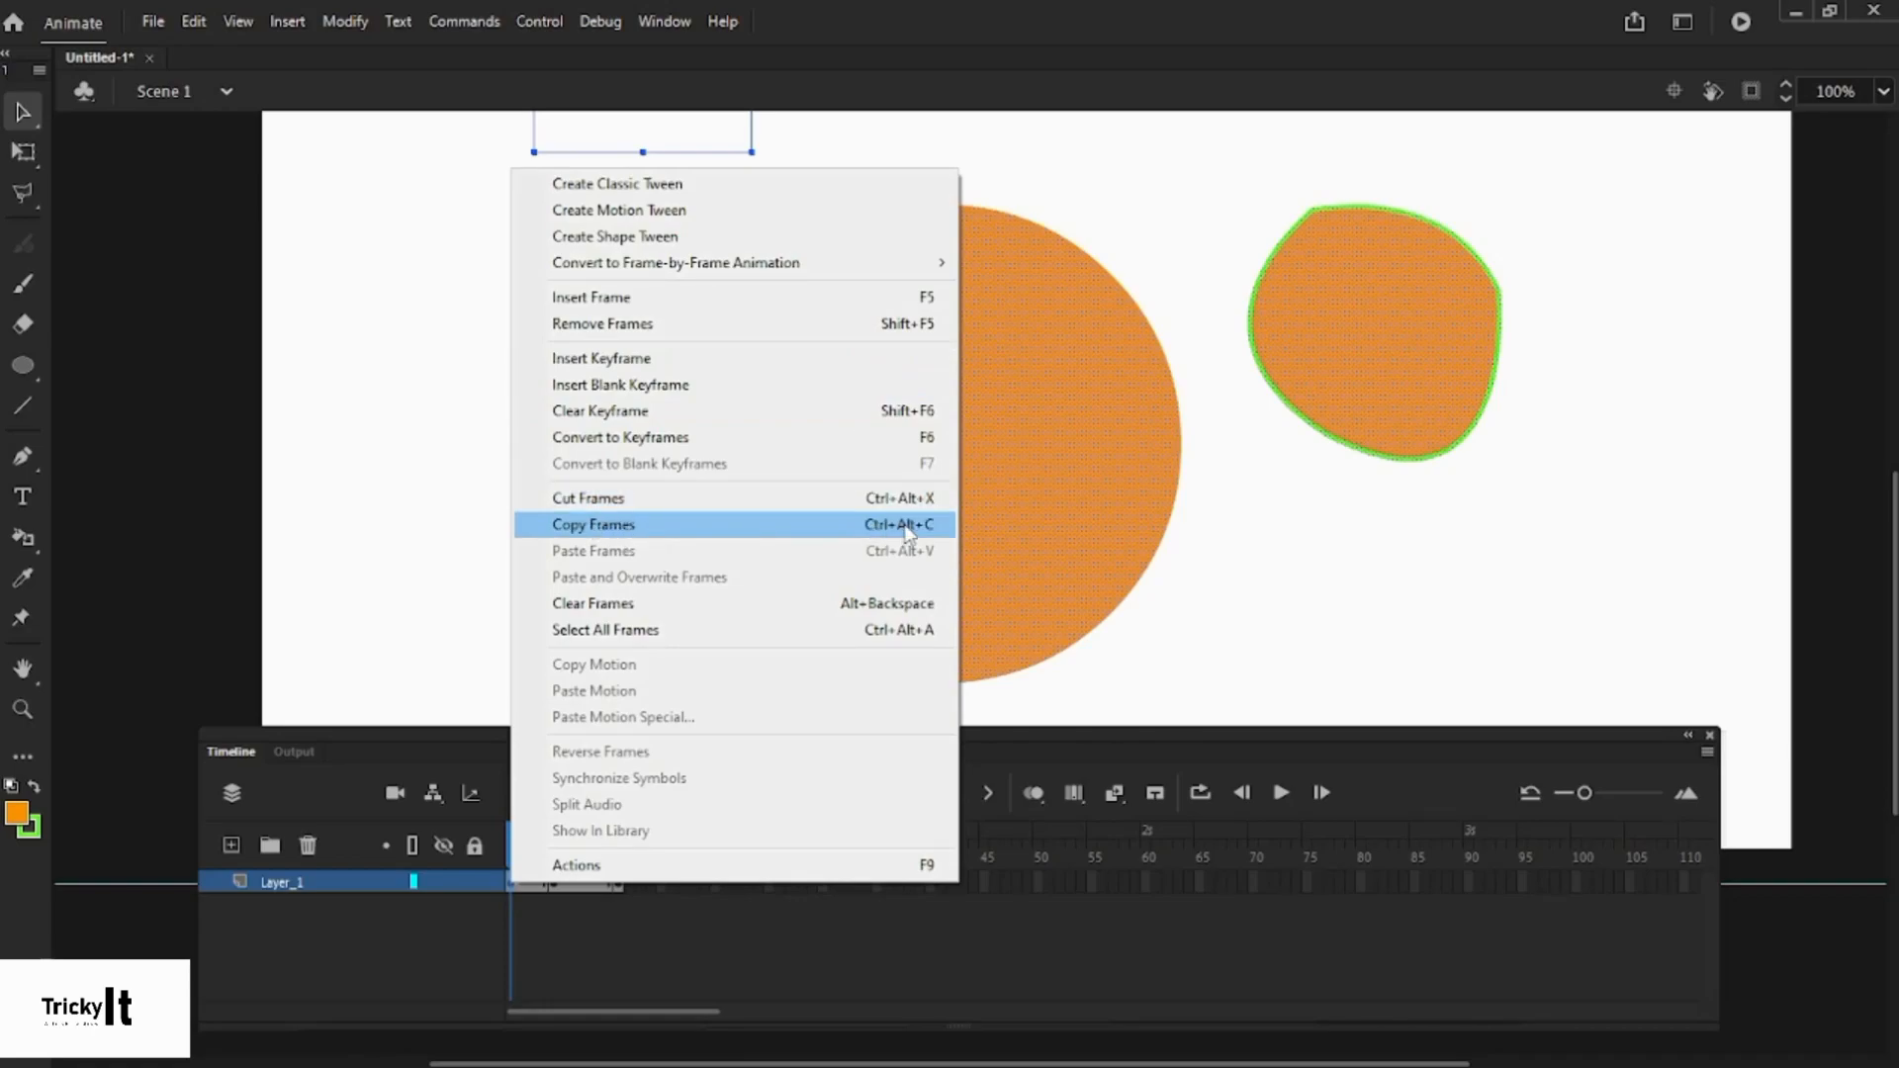
pyautogui.click(601, 532)
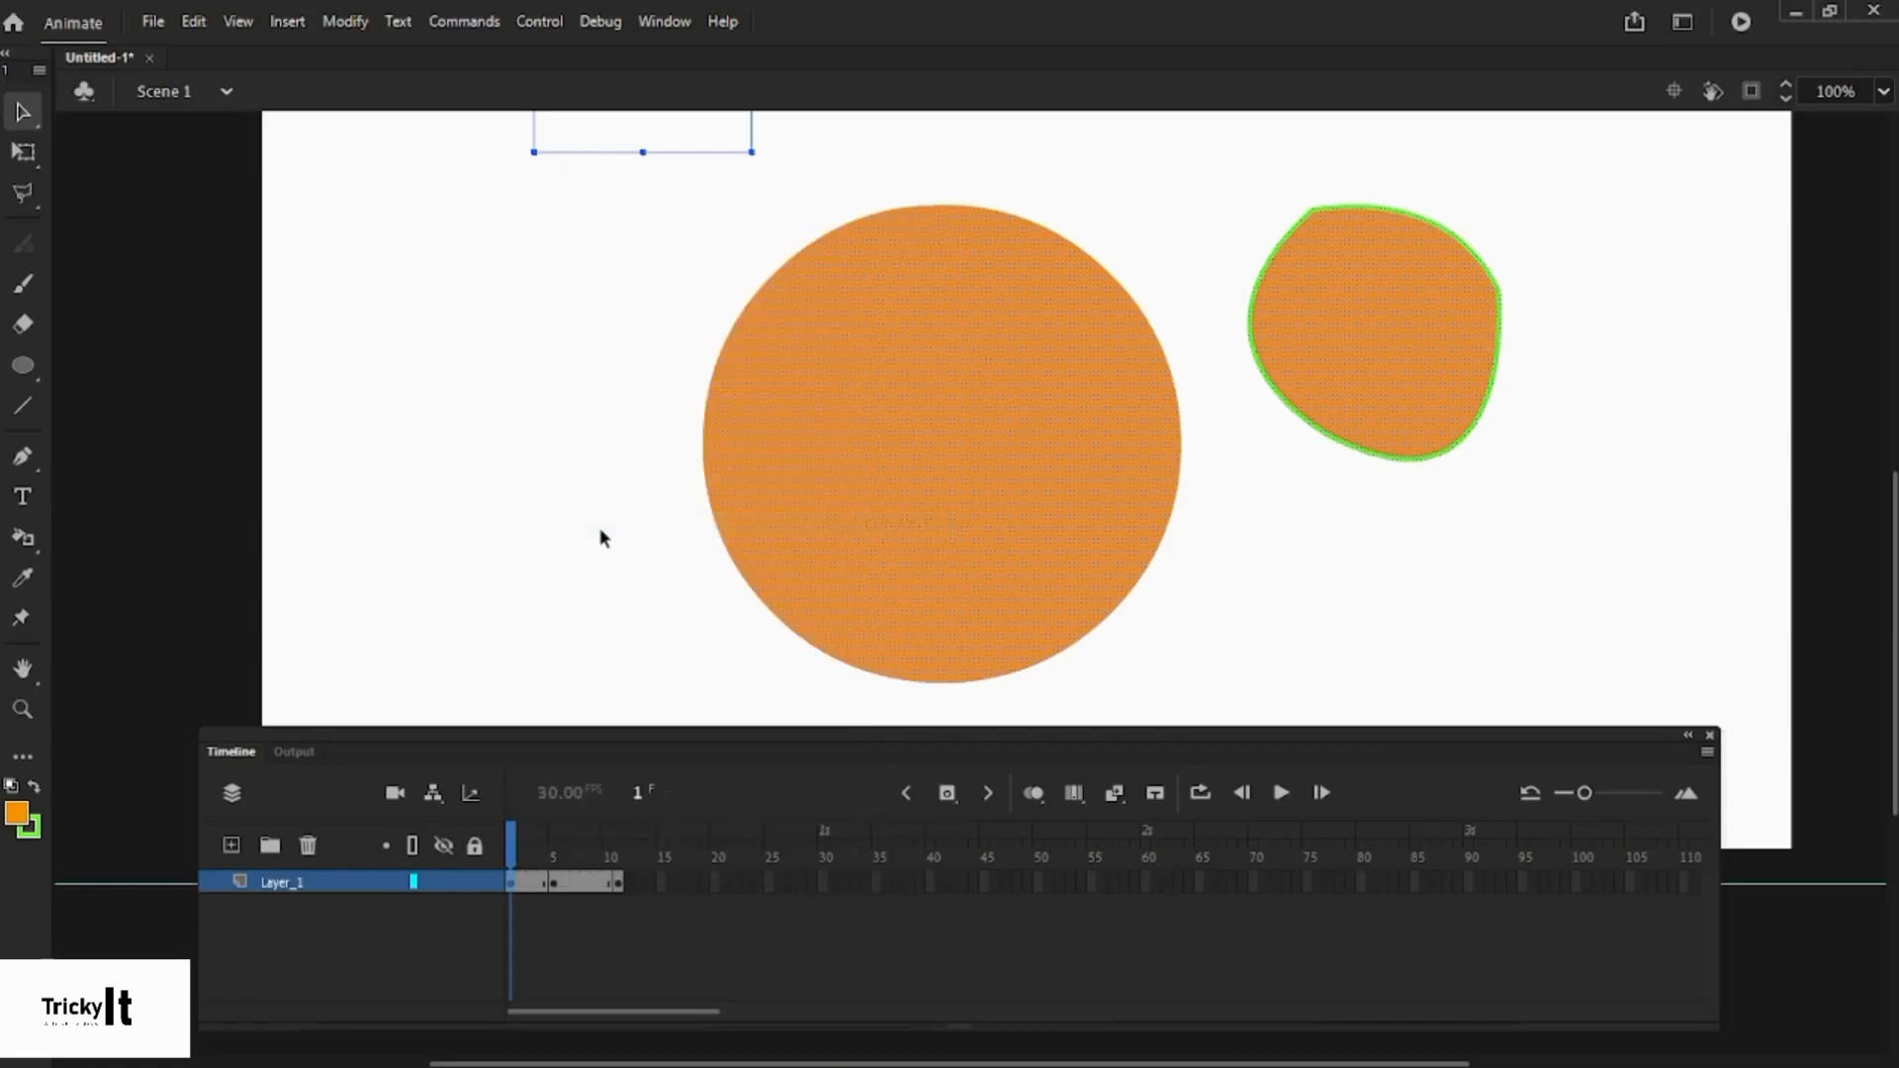
pyautogui.click(619, 882)
pyautogui.rightClick(621, 882)
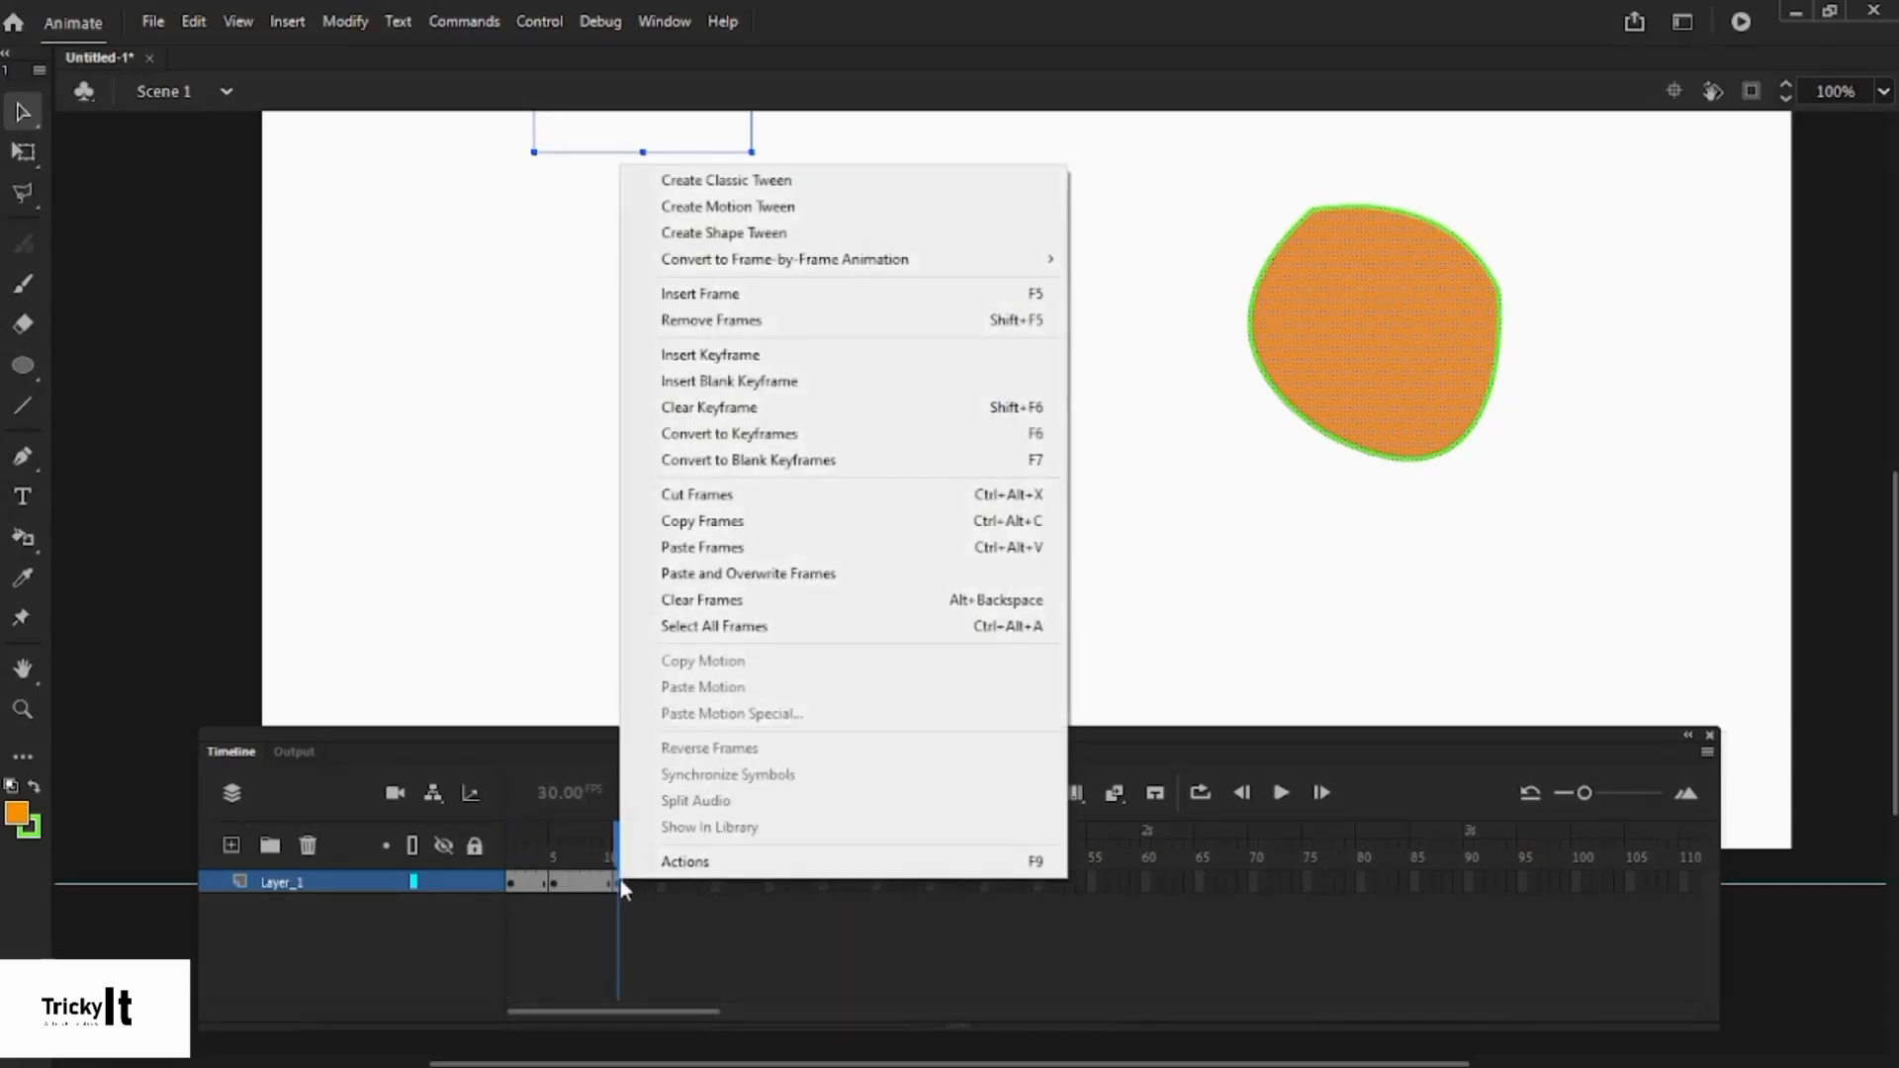
pyautogui.click(698, 550)
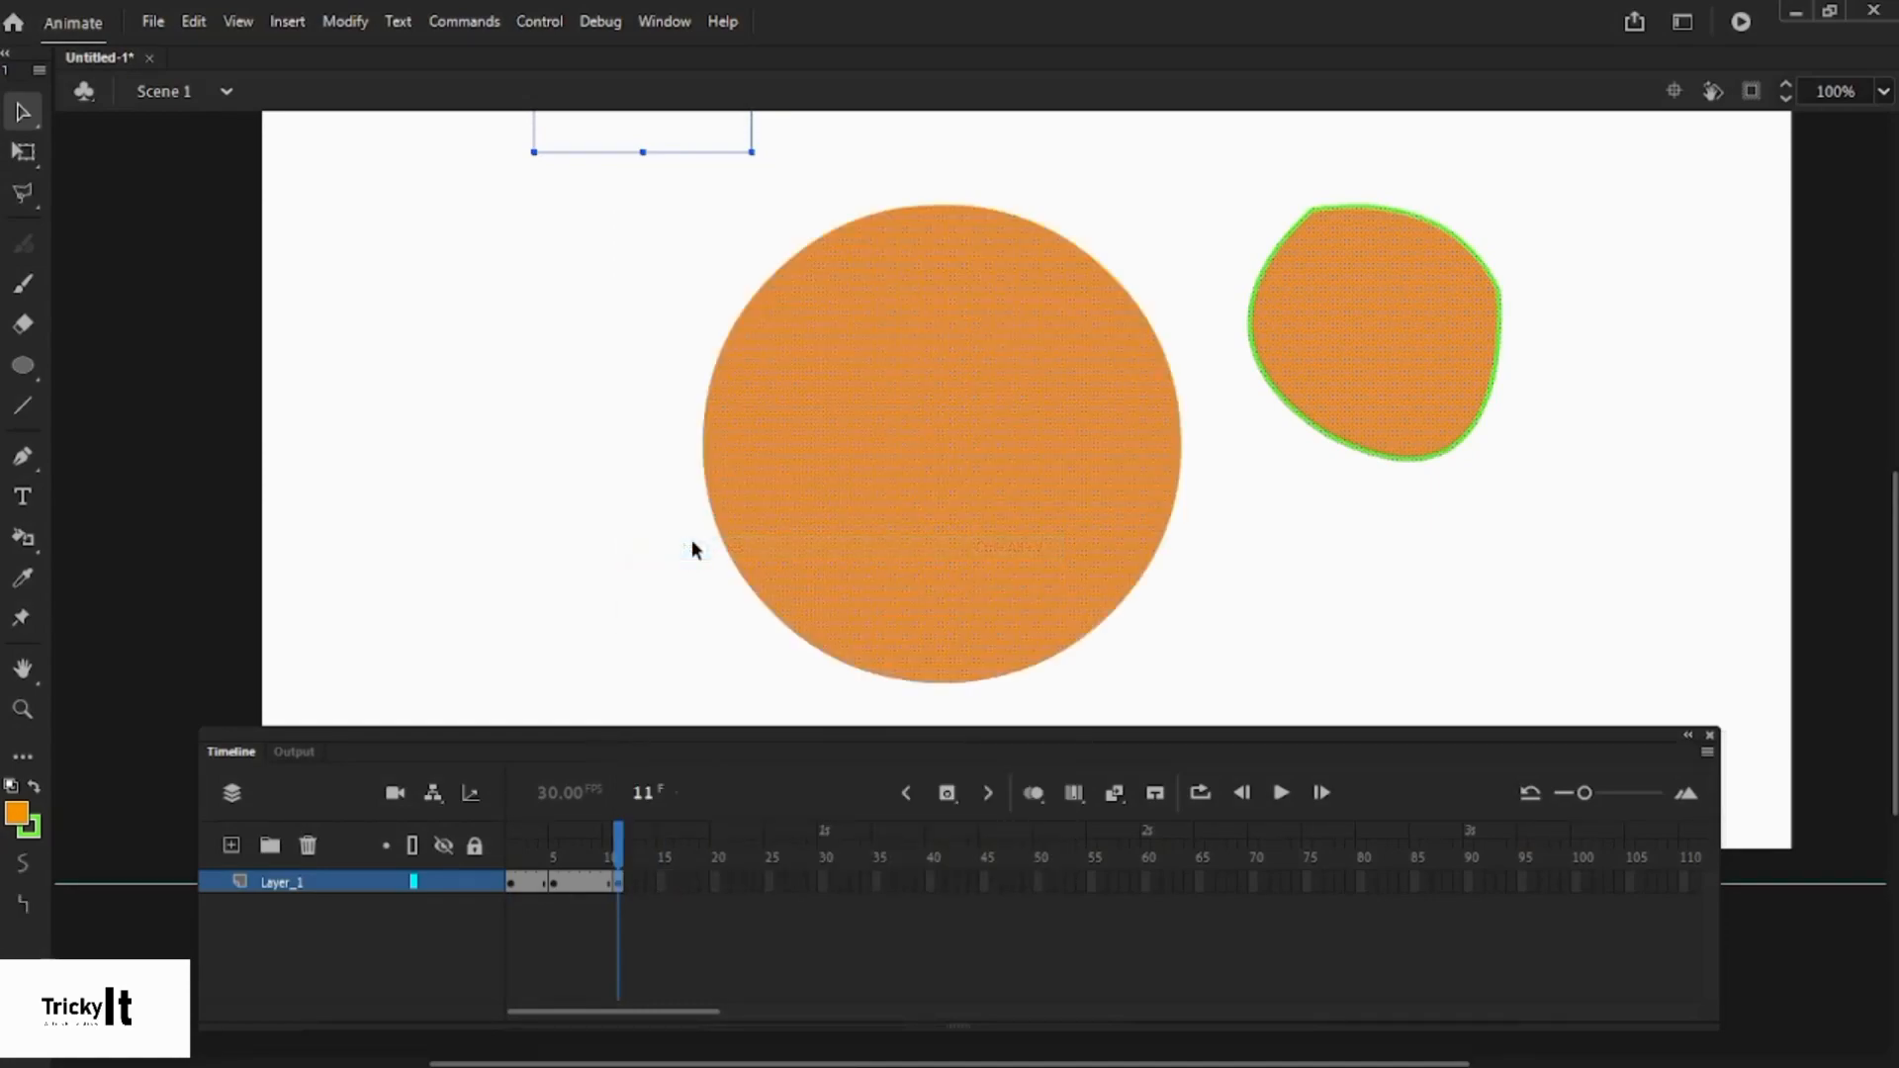
pyautogui.click(1241, 504)
# - Compare frames 1 and 11, ending on frame 11 with nothing selected
pyautogui.click(620, 882)
pyautogui.click(511, 885)
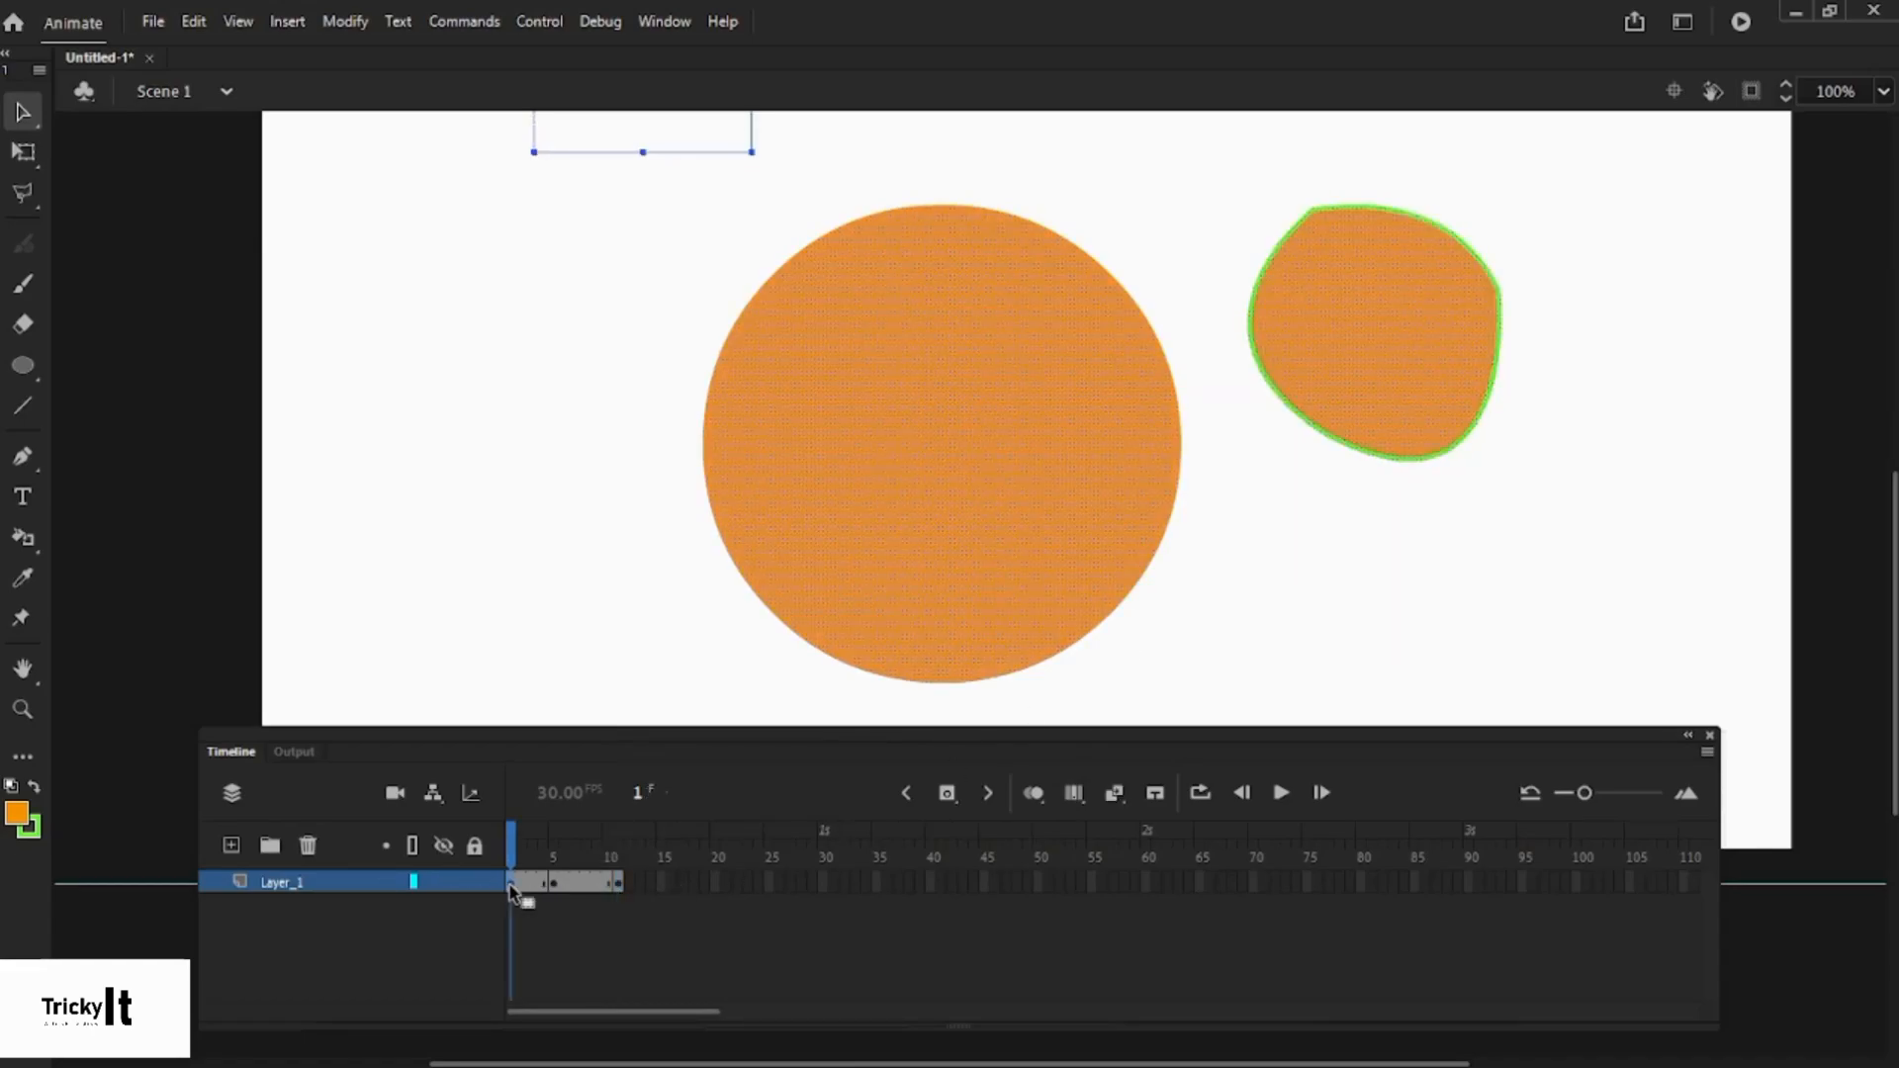
pyautogui.click(619, 882)
pyautogui.click(630, 568)
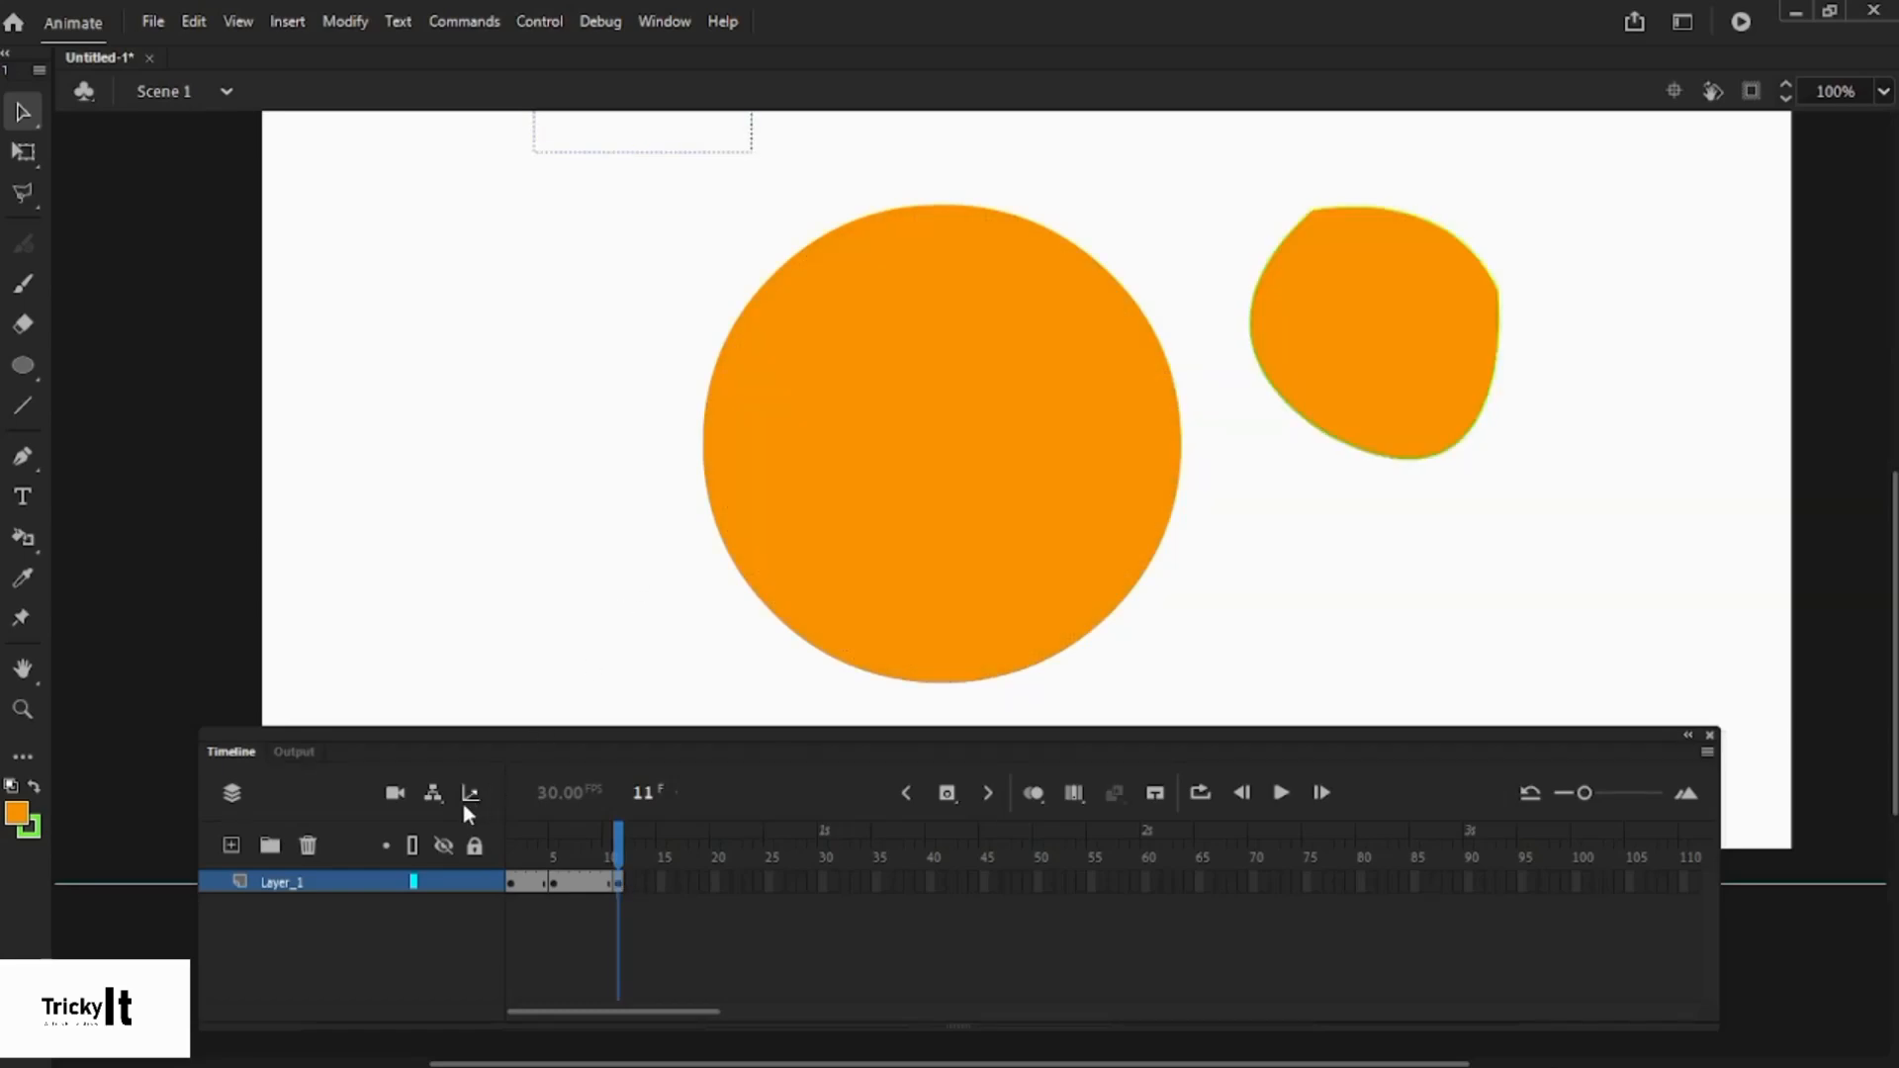
# - Add Layer_2 above Layer_1 and check its frames with Layer_1 briefly hidden
pyautogui.click(282, 883)
pyautogui.click(449, 596)
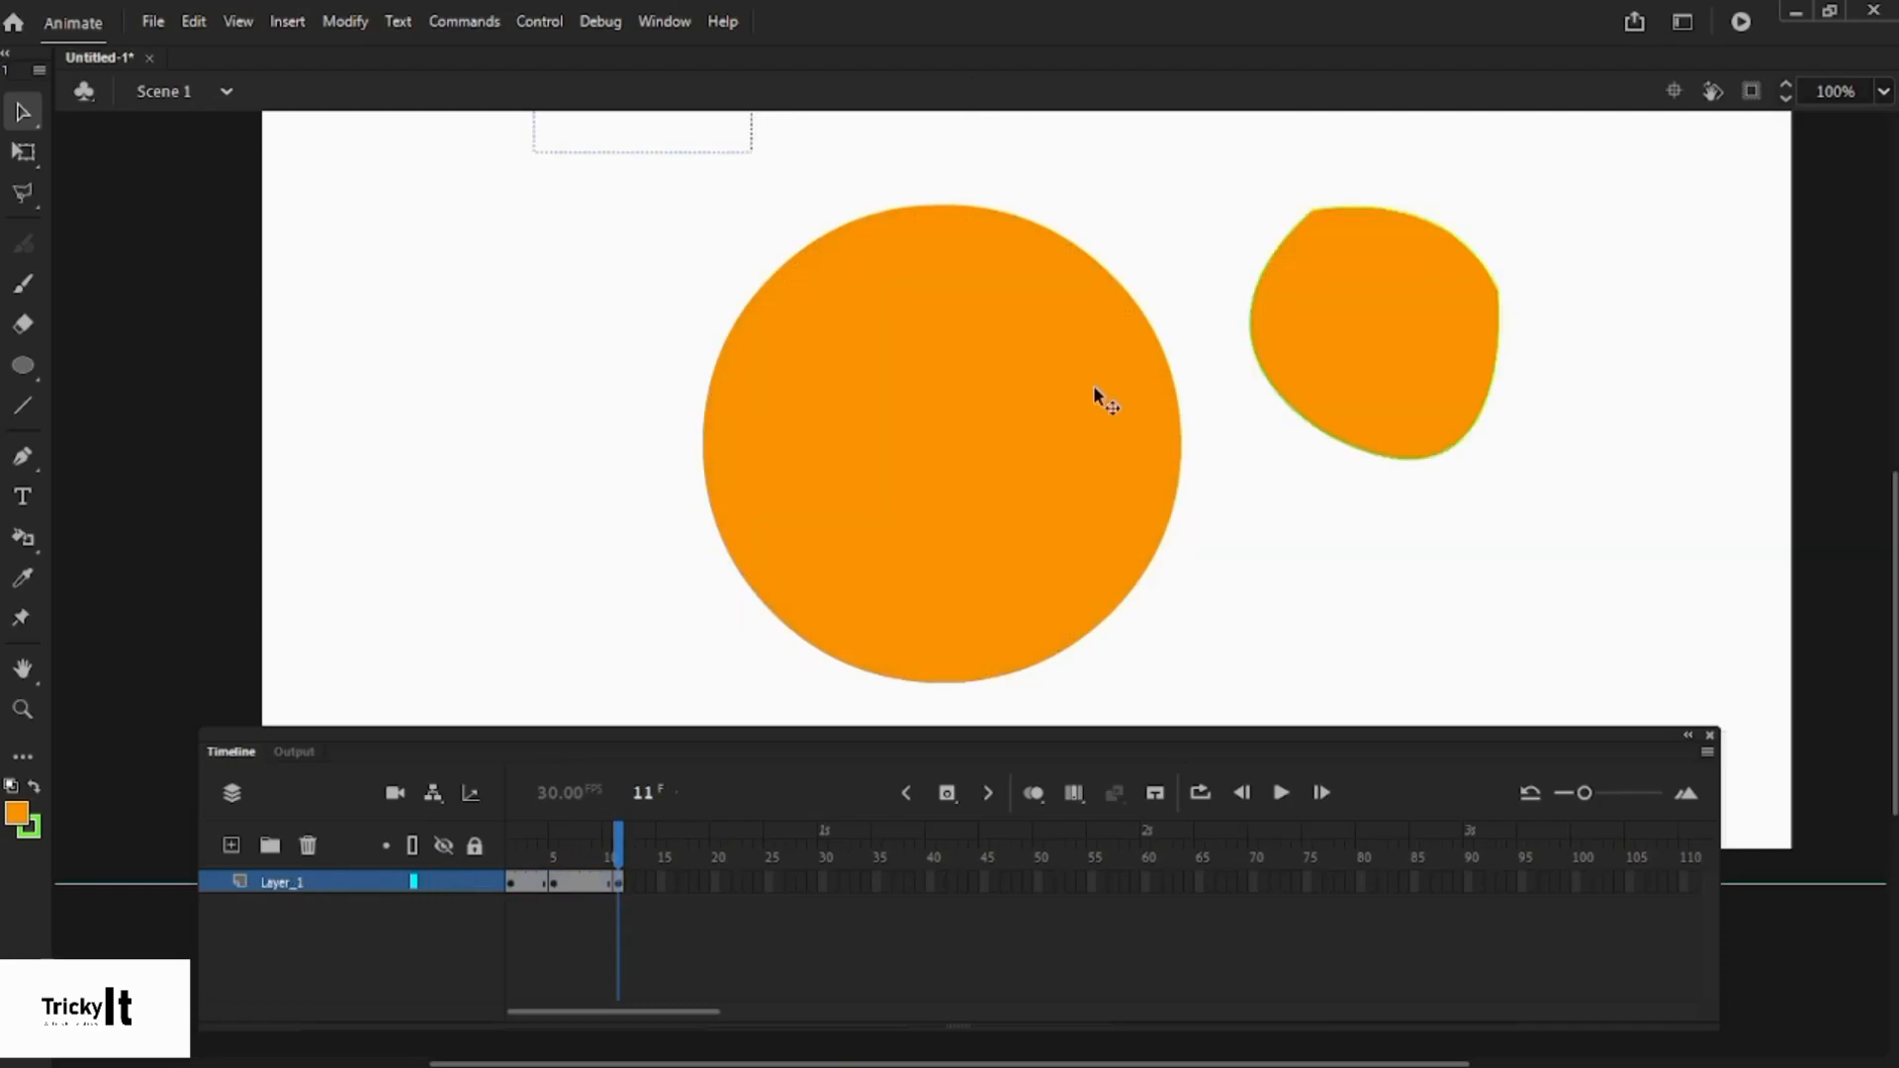
pyautogui.click(232, 842)
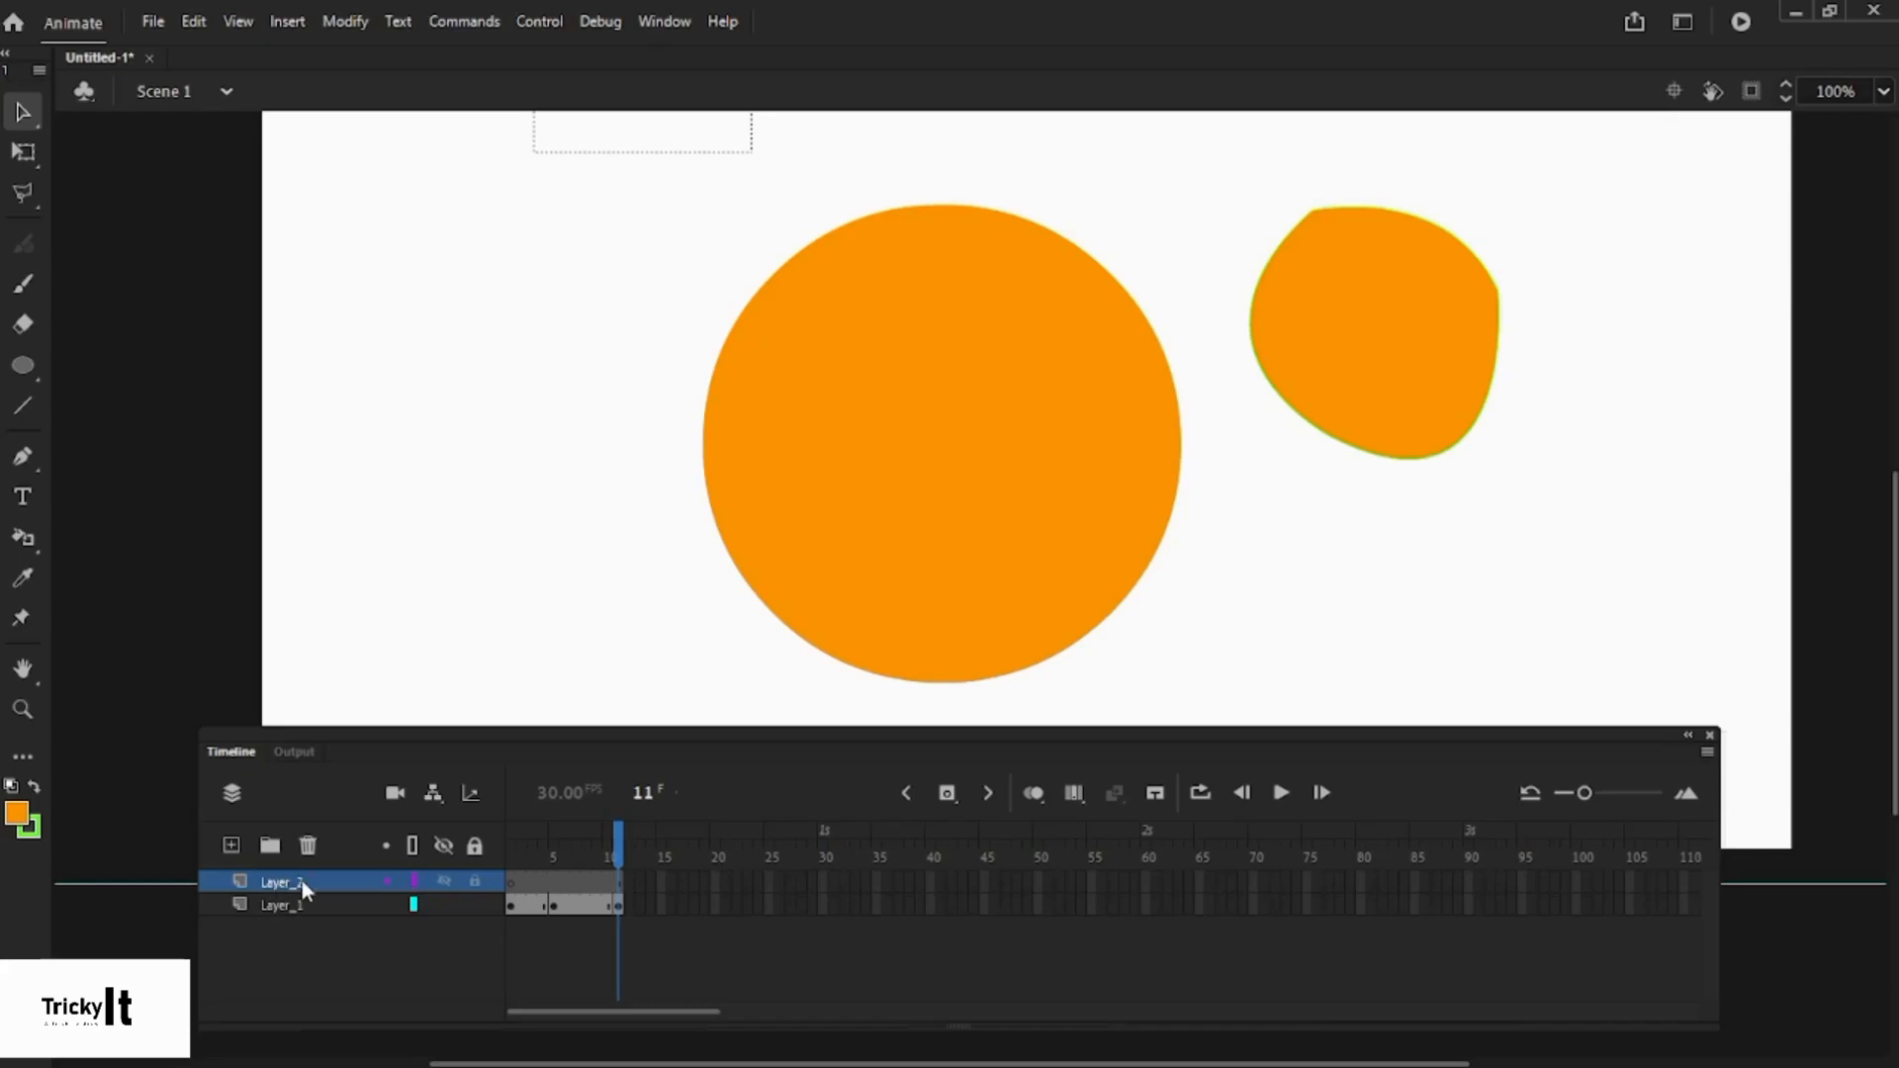
pyautogui.click(530, 881)
pyautogui.click(510, 882)
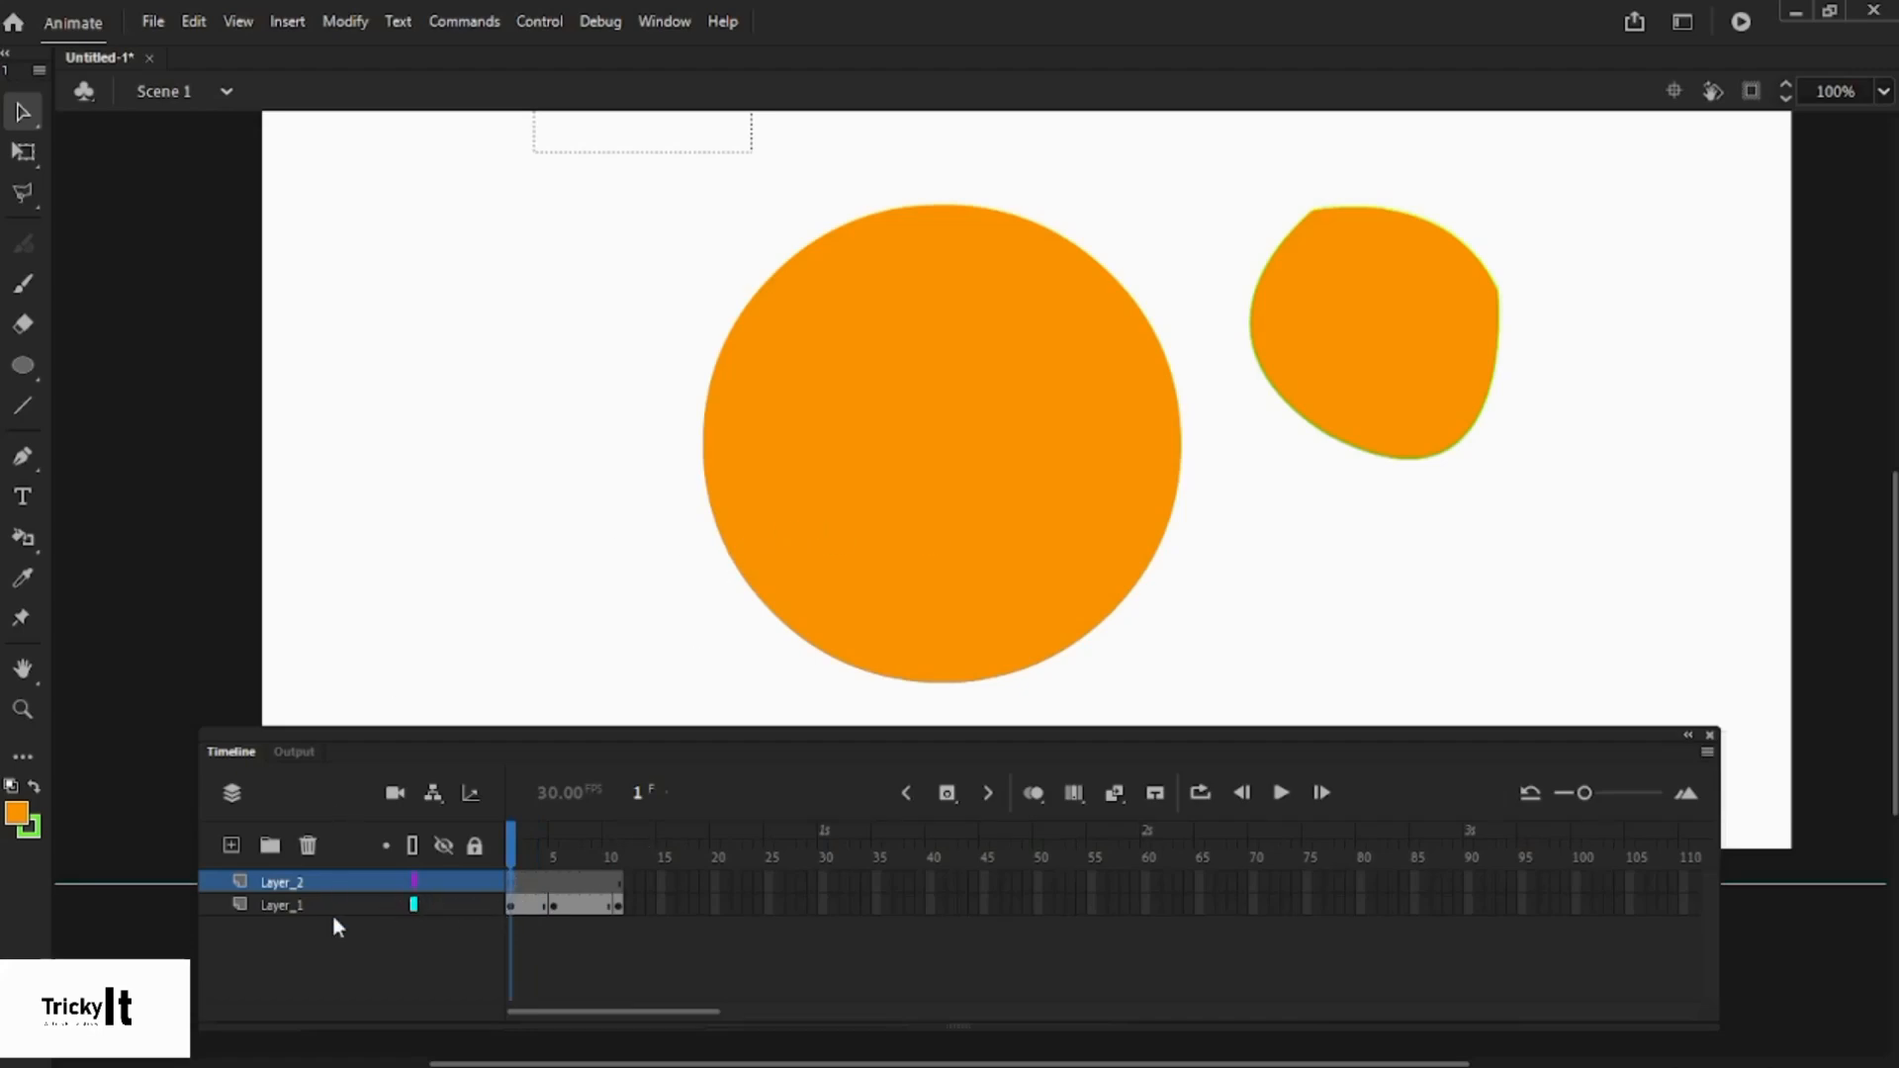
pyautogui.click(443, 904)
pyautogui.click(443, 904)
pyautogui.click(444, 904)
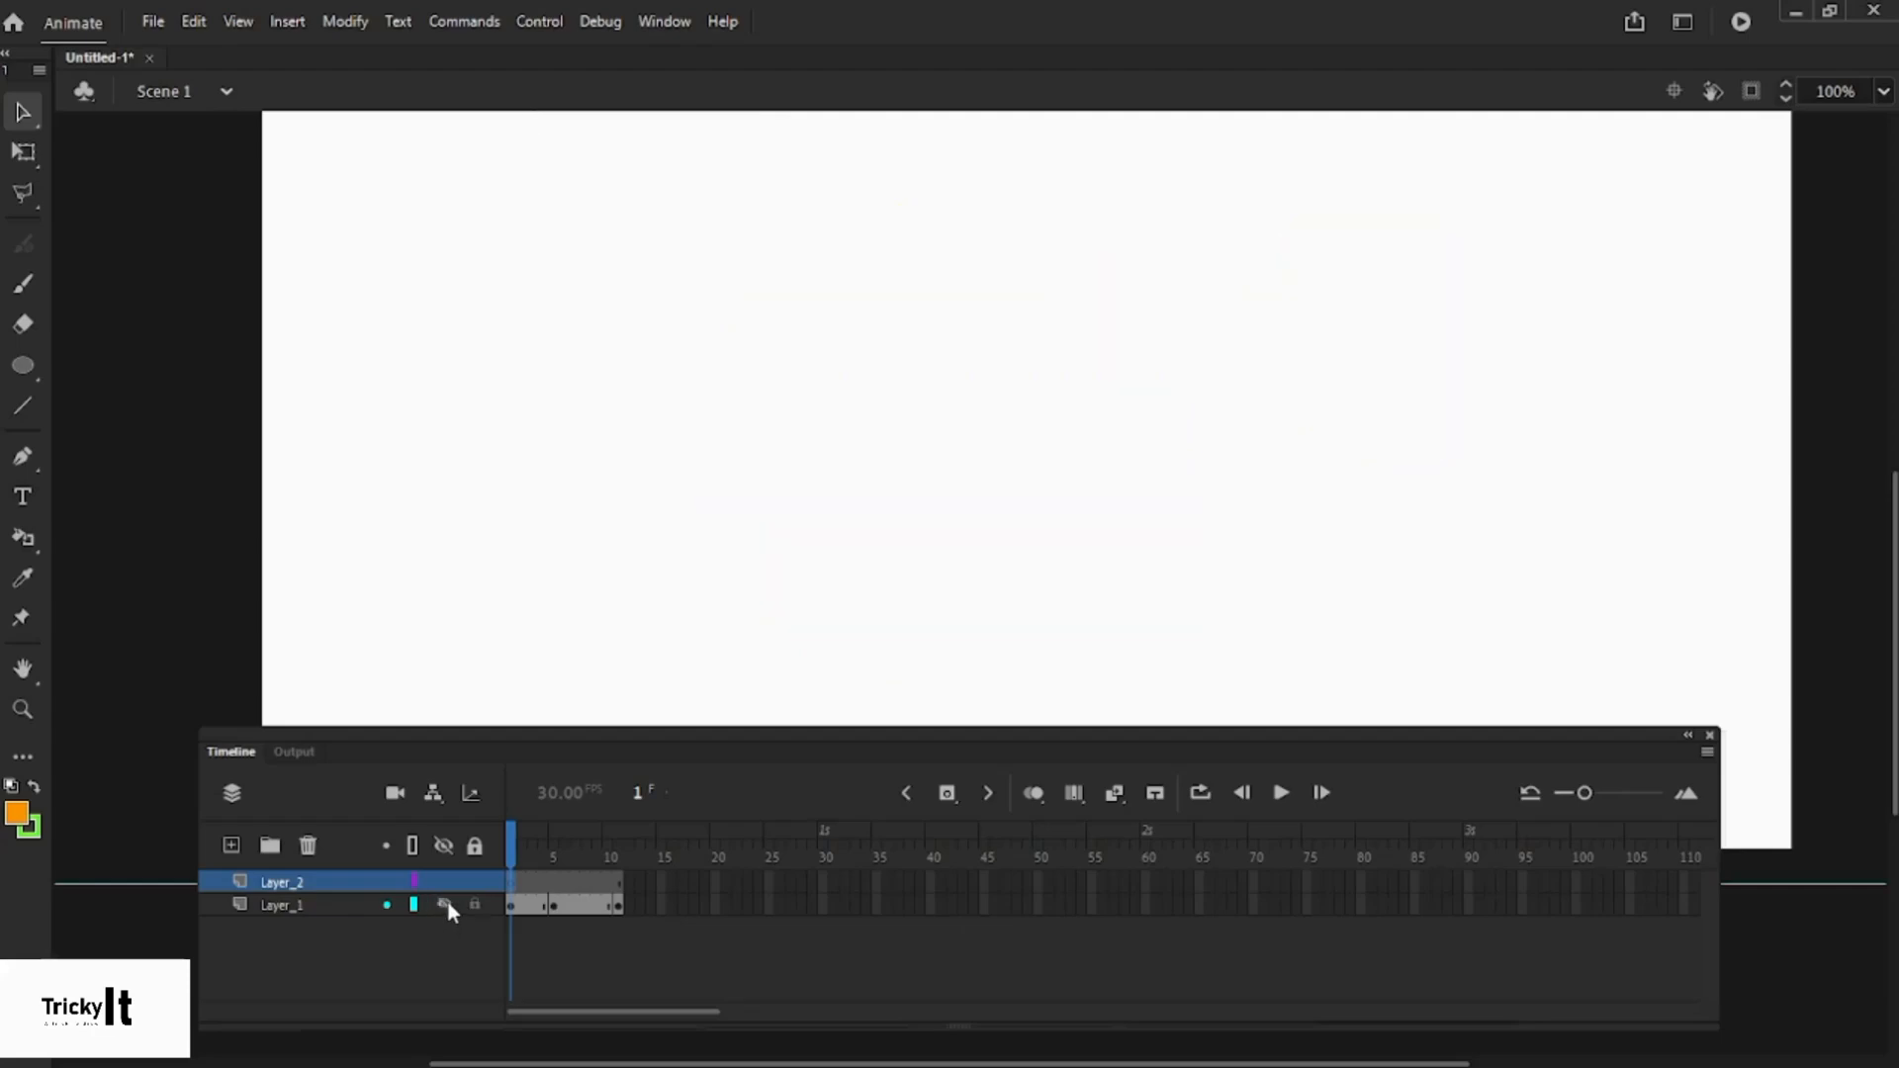
pyautogui.click(299, 883)
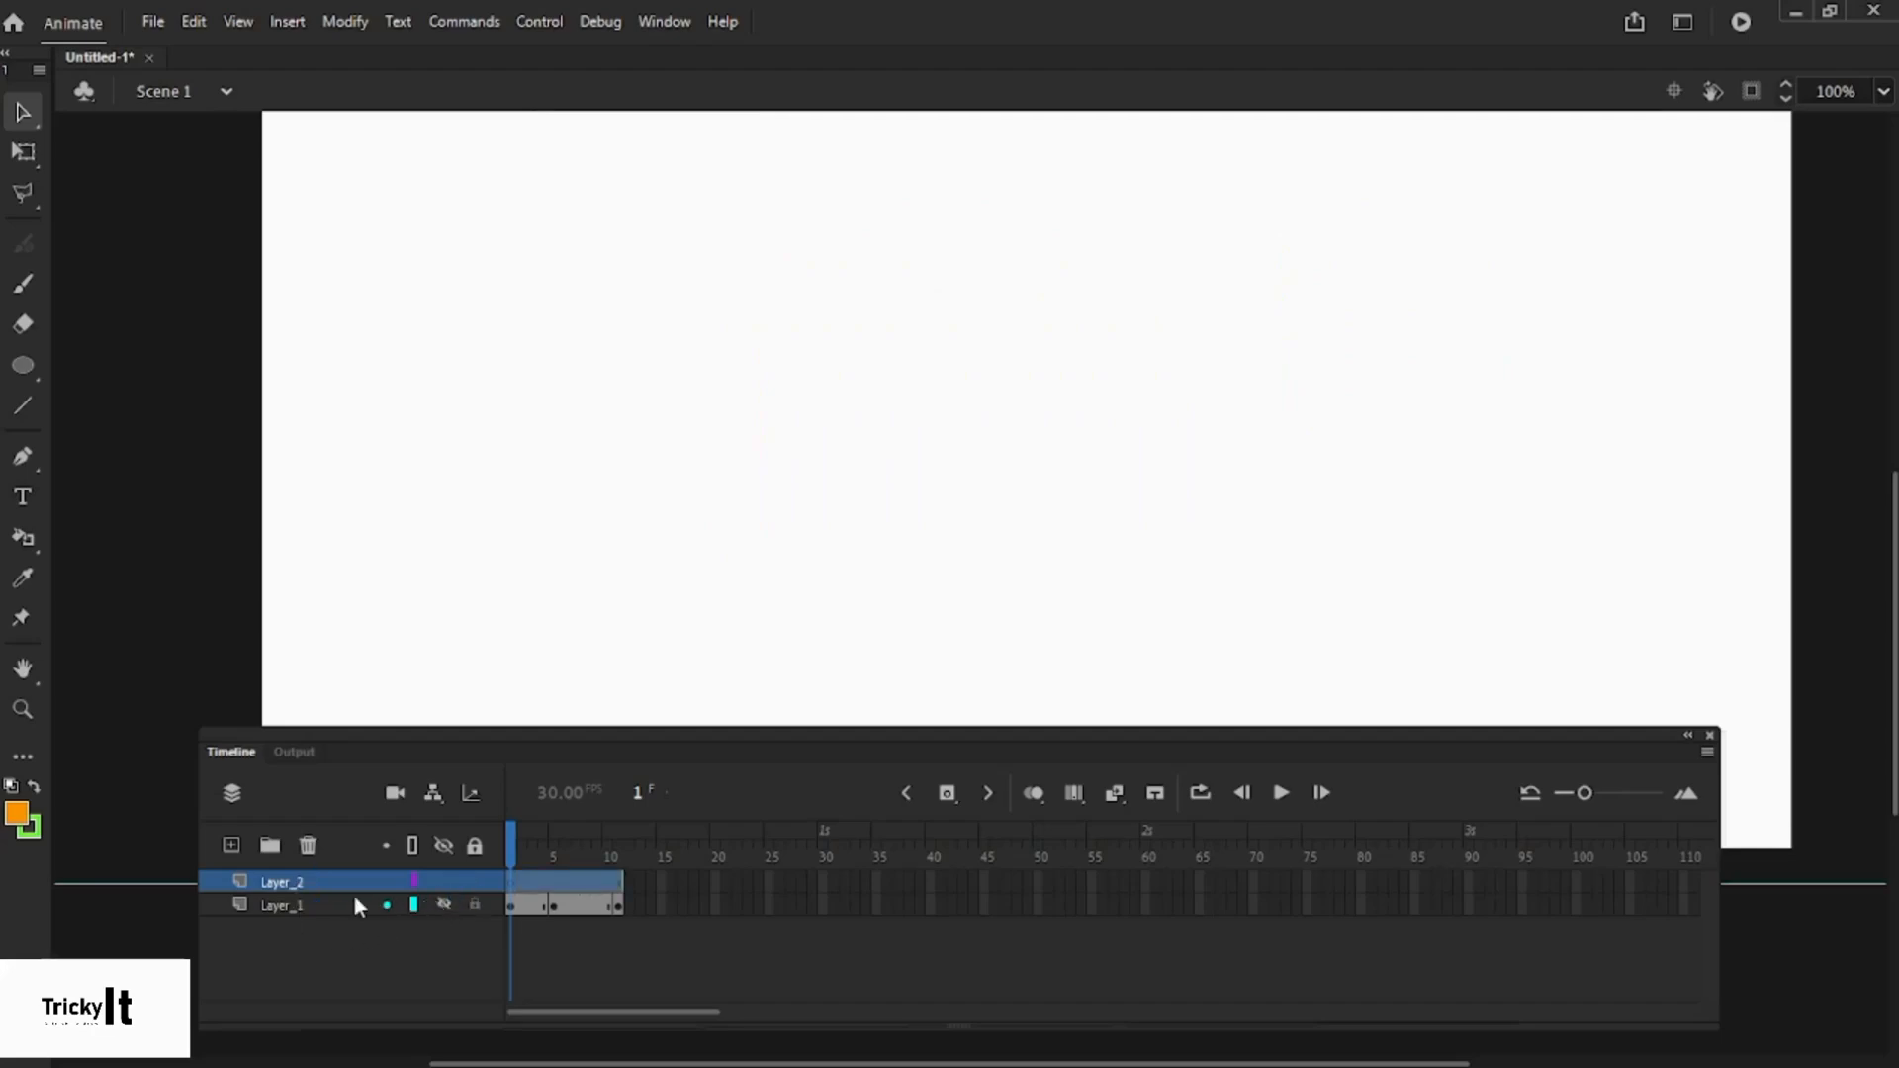
pyautogui.click(651, 653)
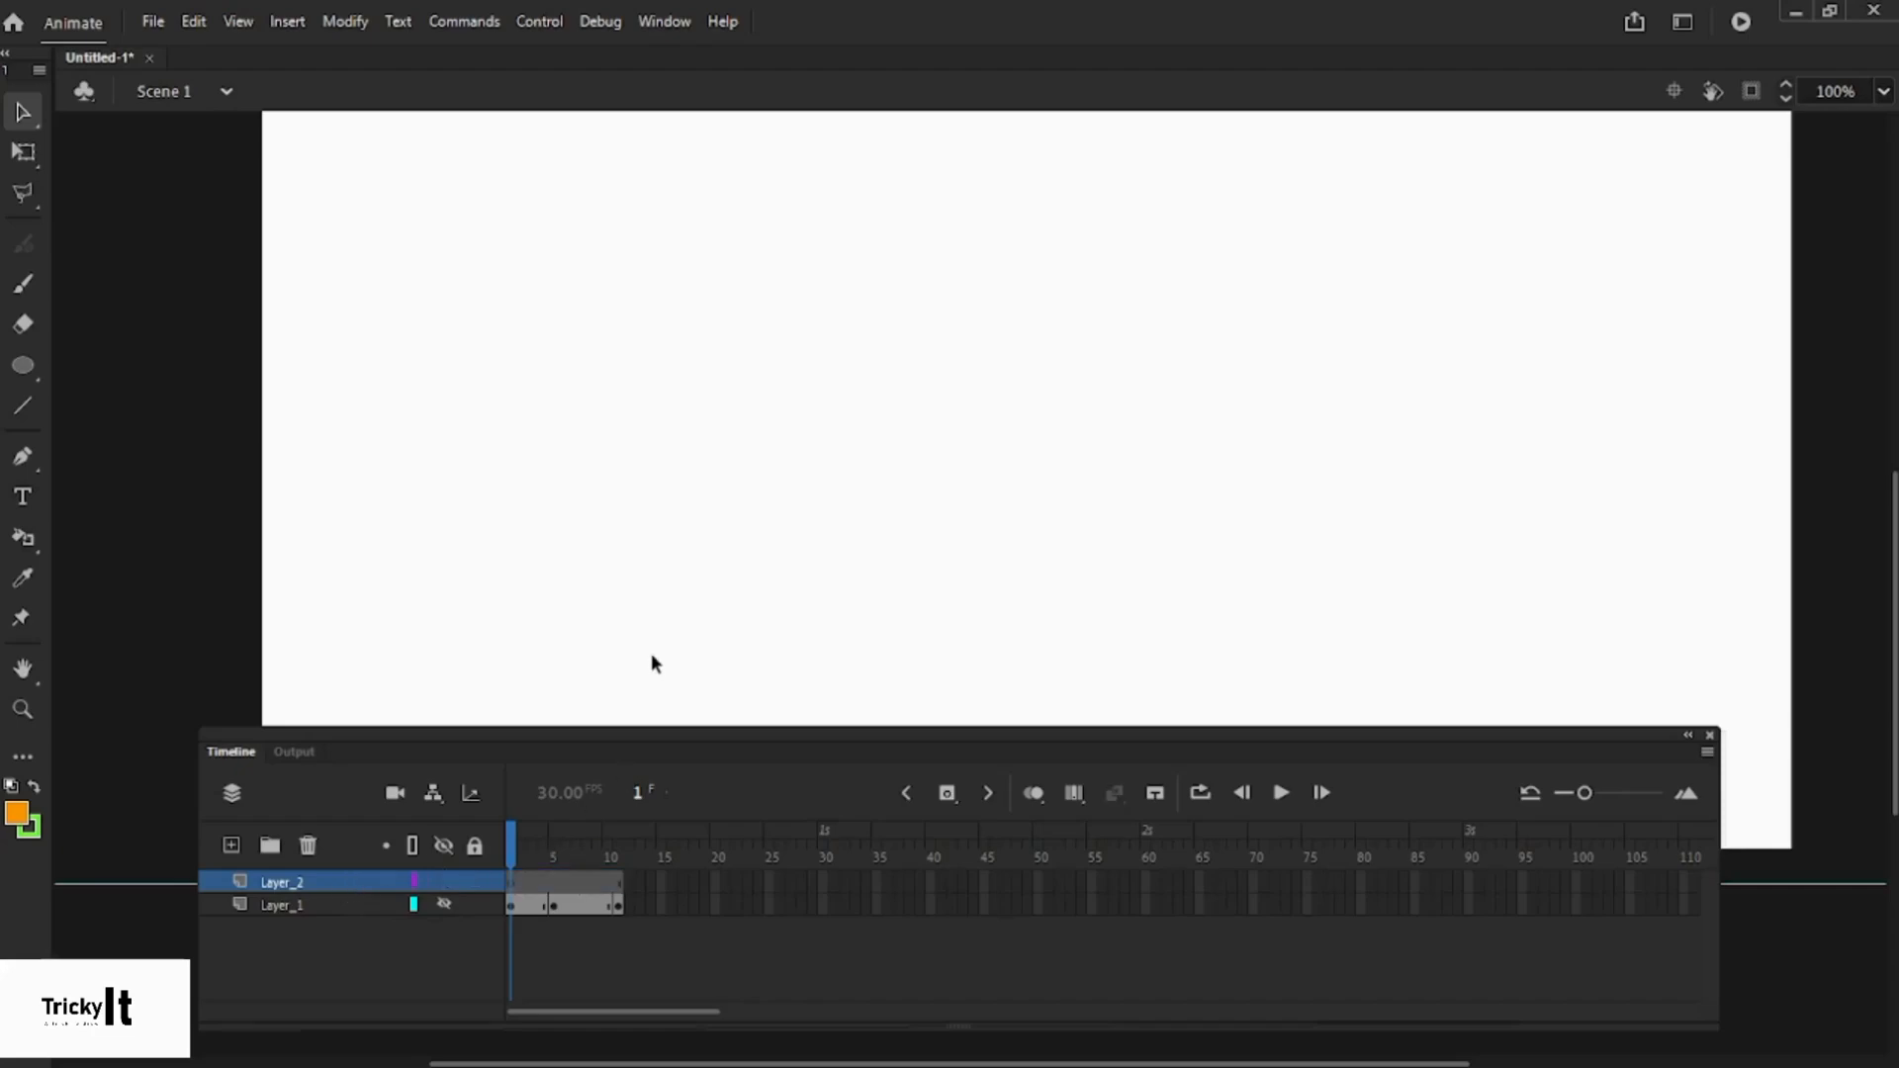
pyautogui.moveTo(508, 846)
pyautogui.mouseDown()
pyautogui.moveTo(628, 855)
pyautogui.moveTo(510, 857)
pyautogui.mouseUp()
pyautogui.click(444, 905)
# - Copy the orange circle, paste it in place on Layer_2, and shift it left
pyautogui.rightClick(902, 504)
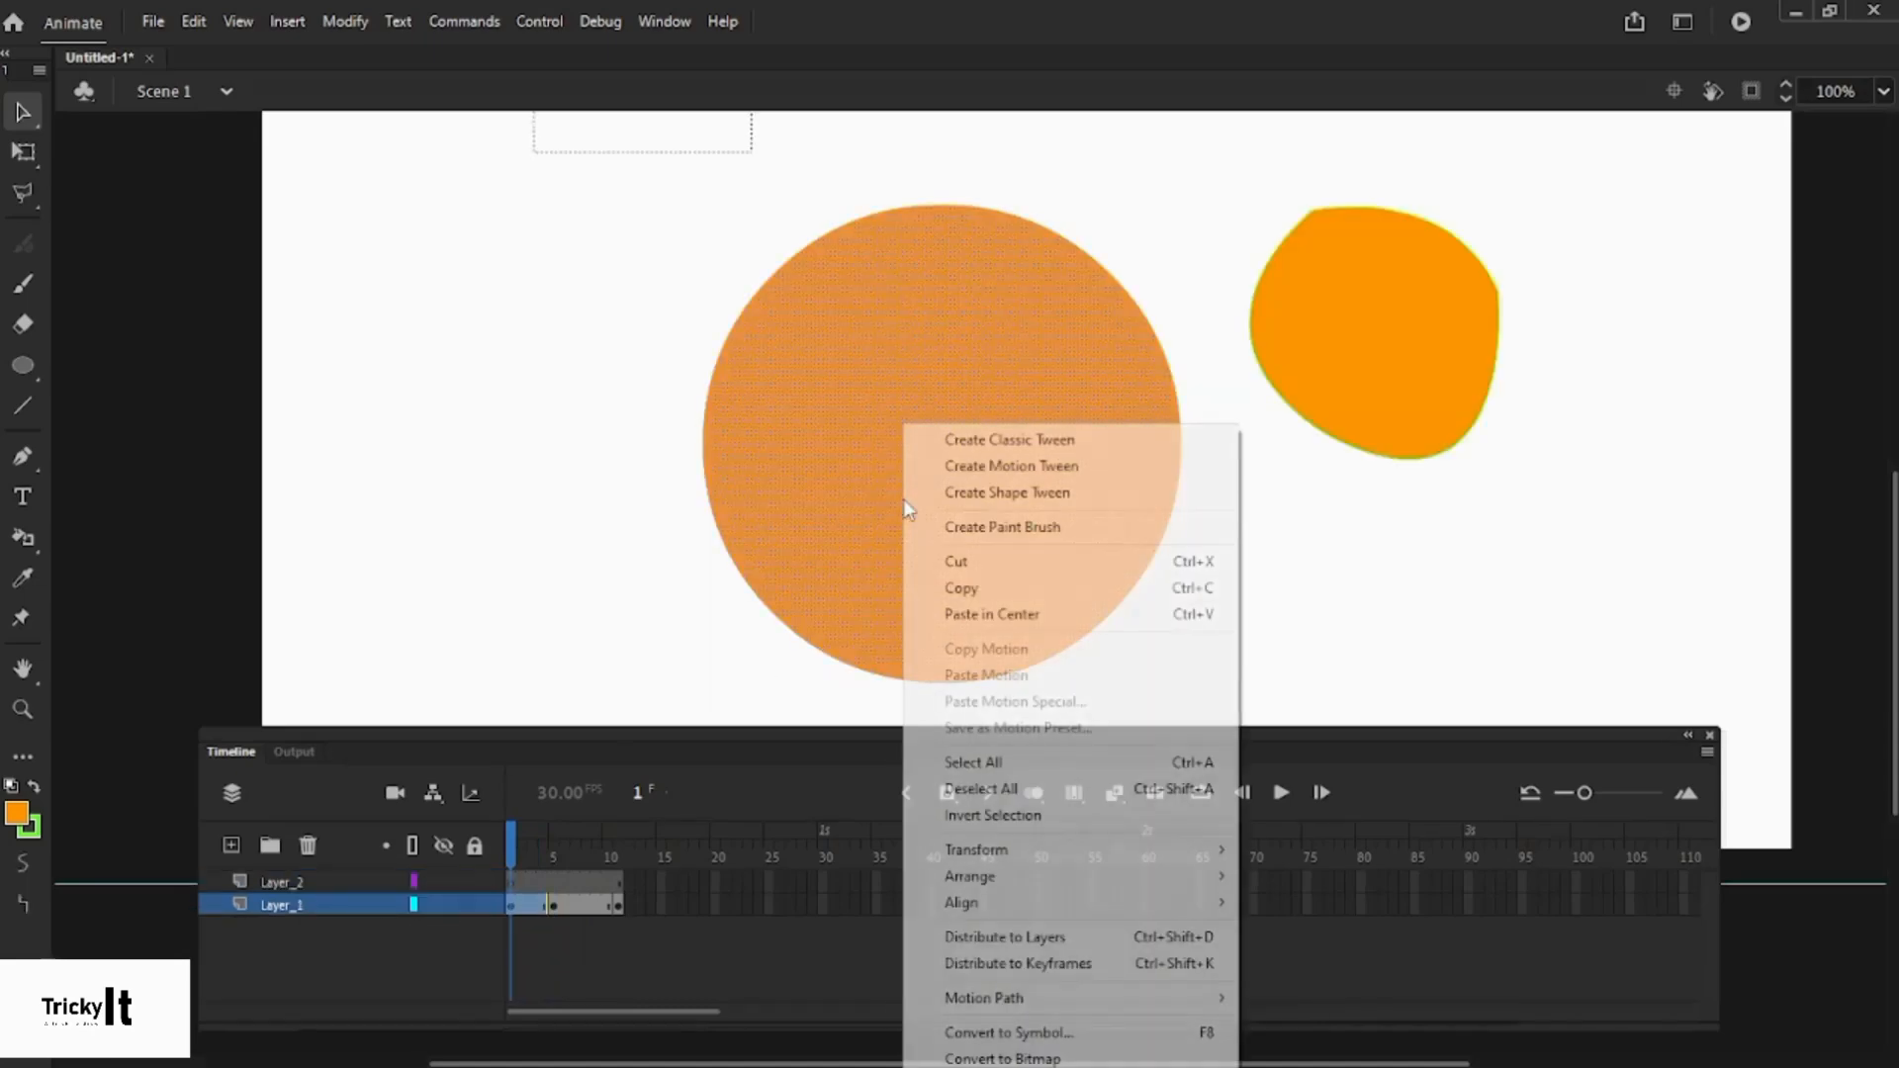
pyautogui.click(960, 586)
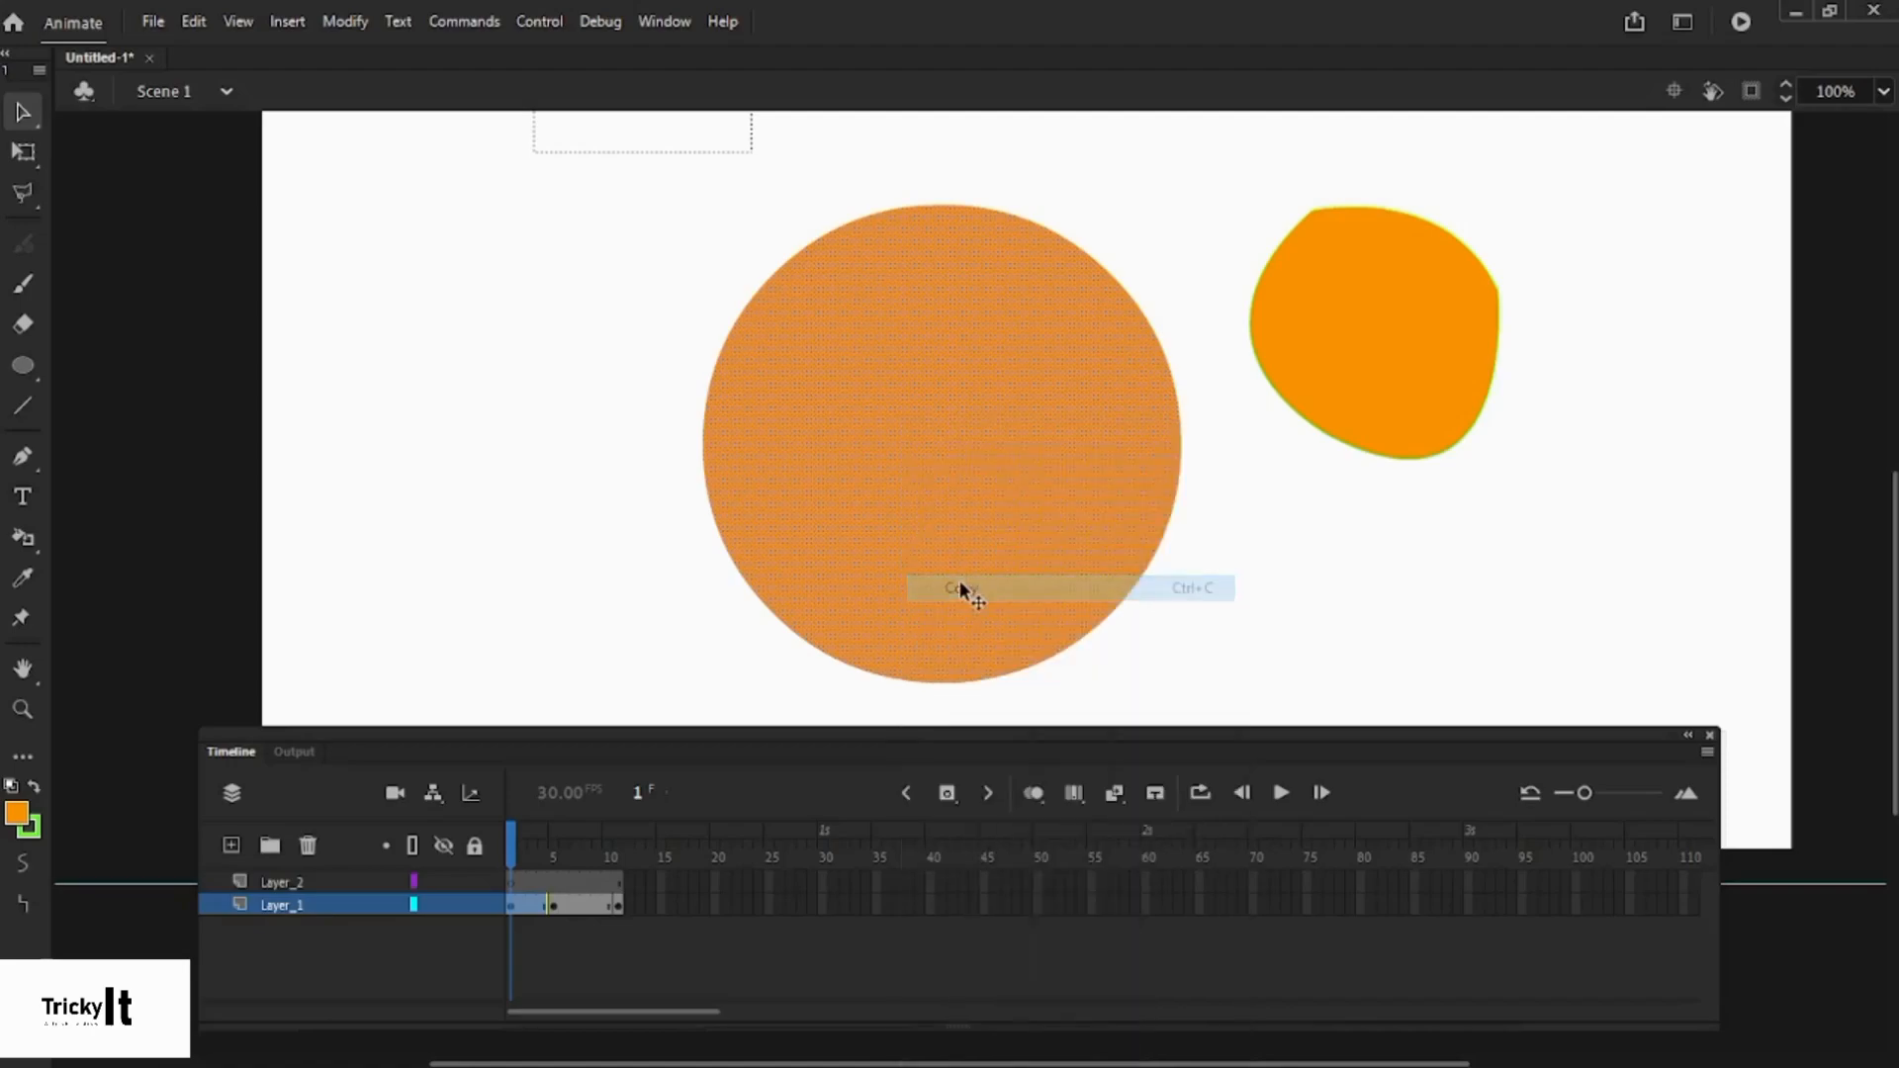
pyautogui.click(279, 883)
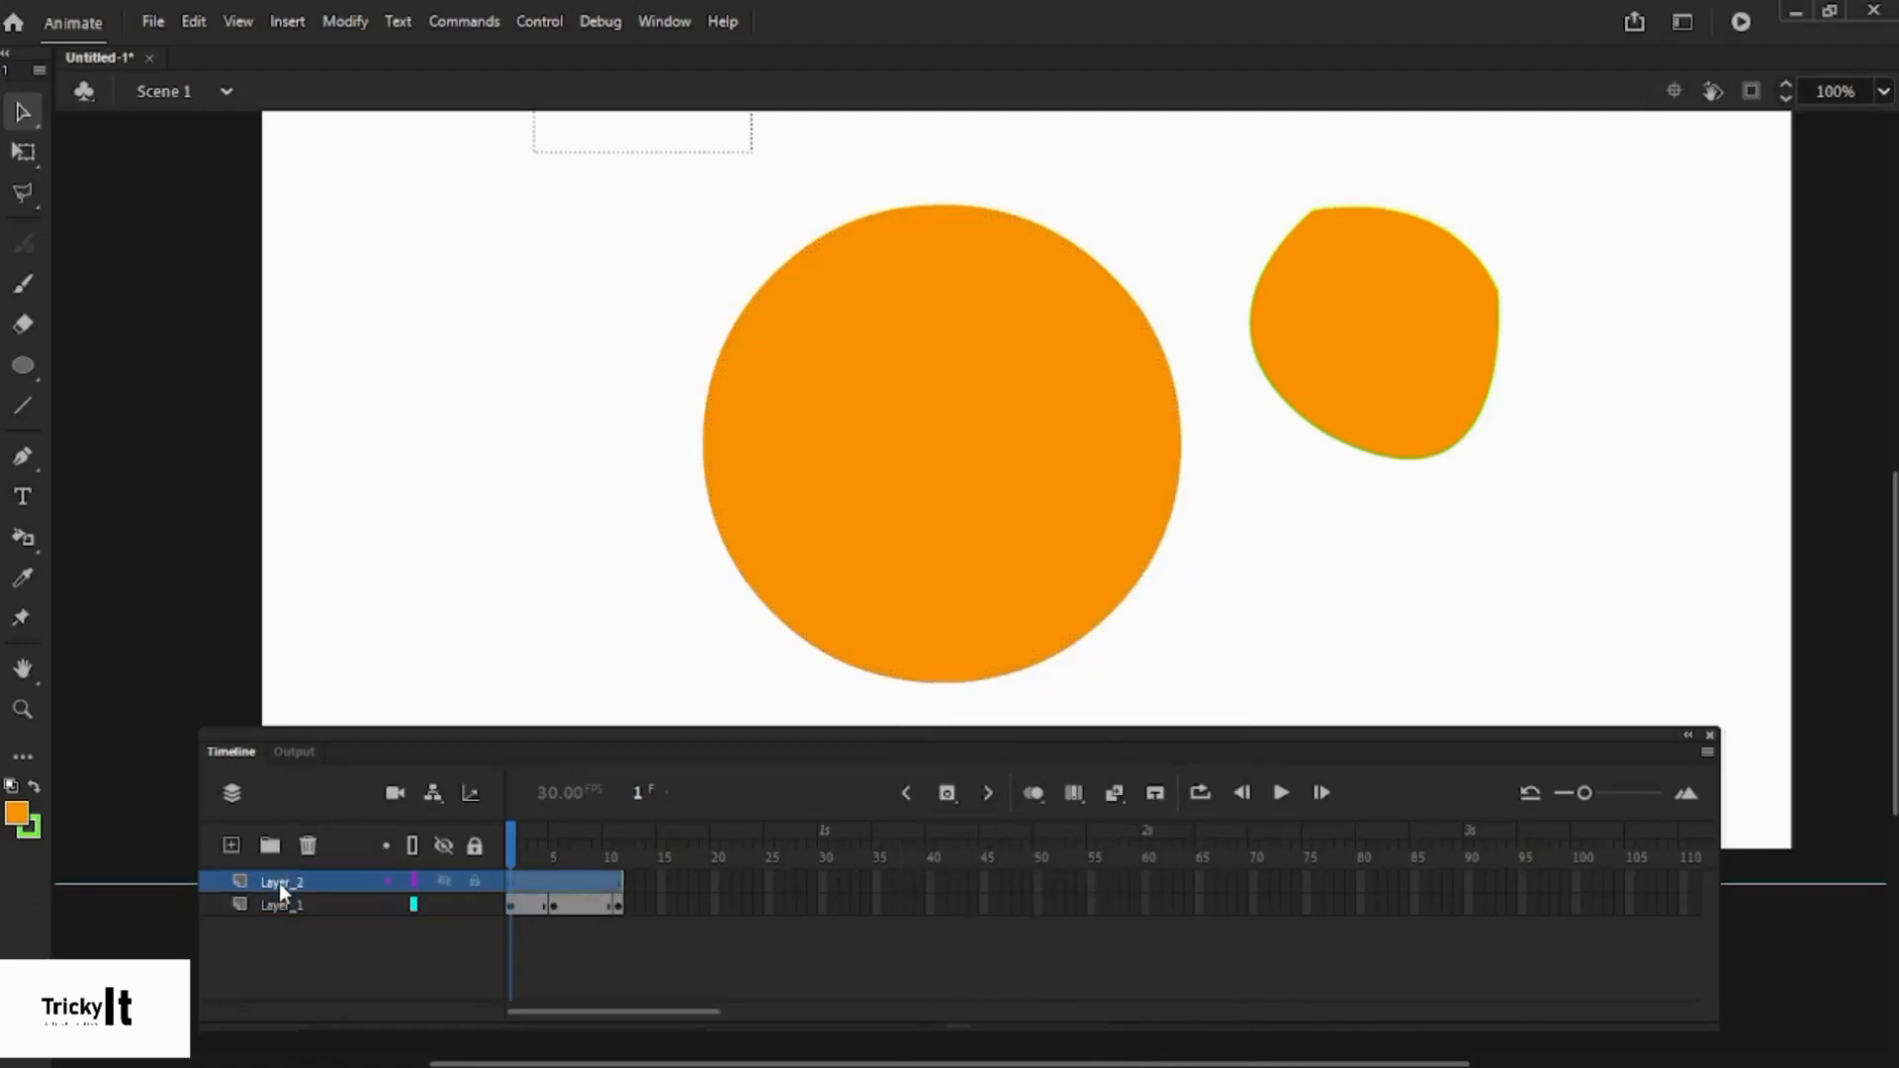
pyautogui.rightClick(591, 450)
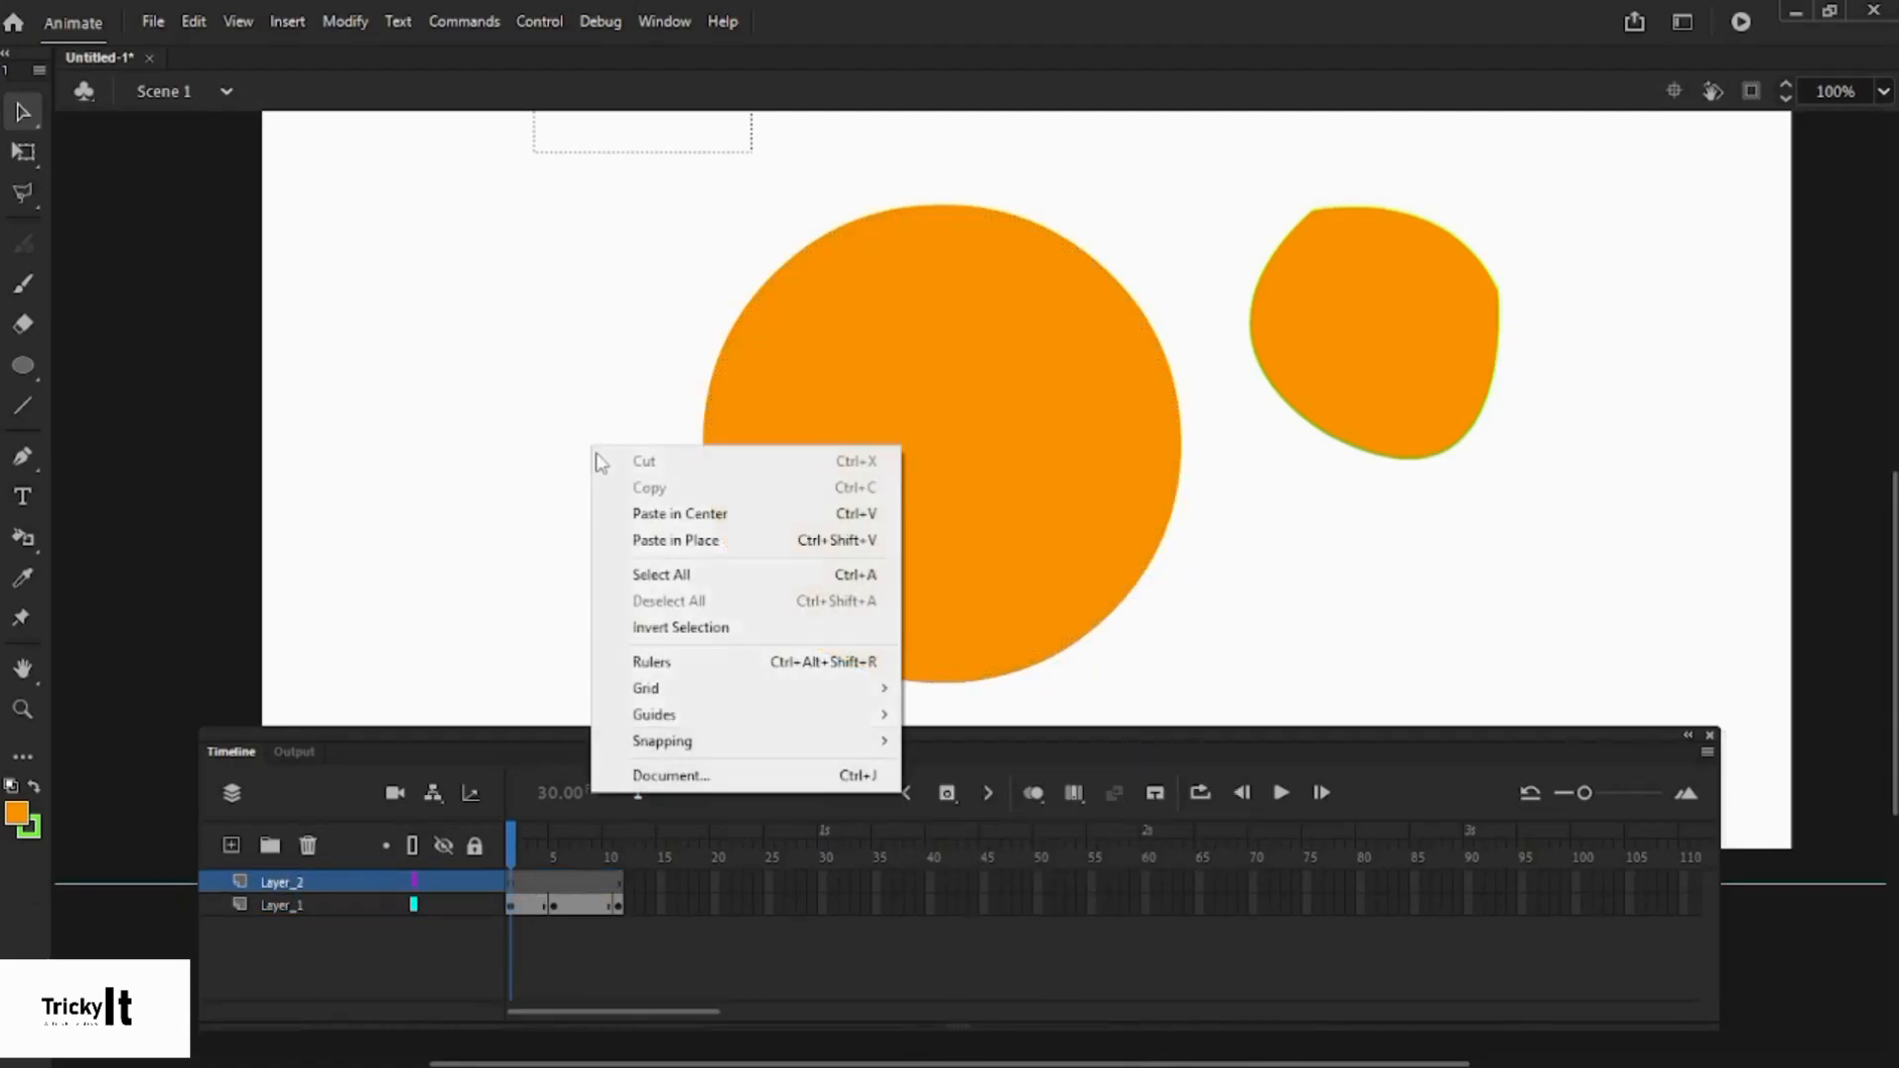
pyautogui.click(631, 539)
pyautogui.moveTo(869, 556); pyautogui.dragTo(615, 563)
# - Fill the left circle copy on Layer_2 with slate purple from the Fill Color swatches
pyautogui.click(1235, 593)
pyautogui.click(550, 547)
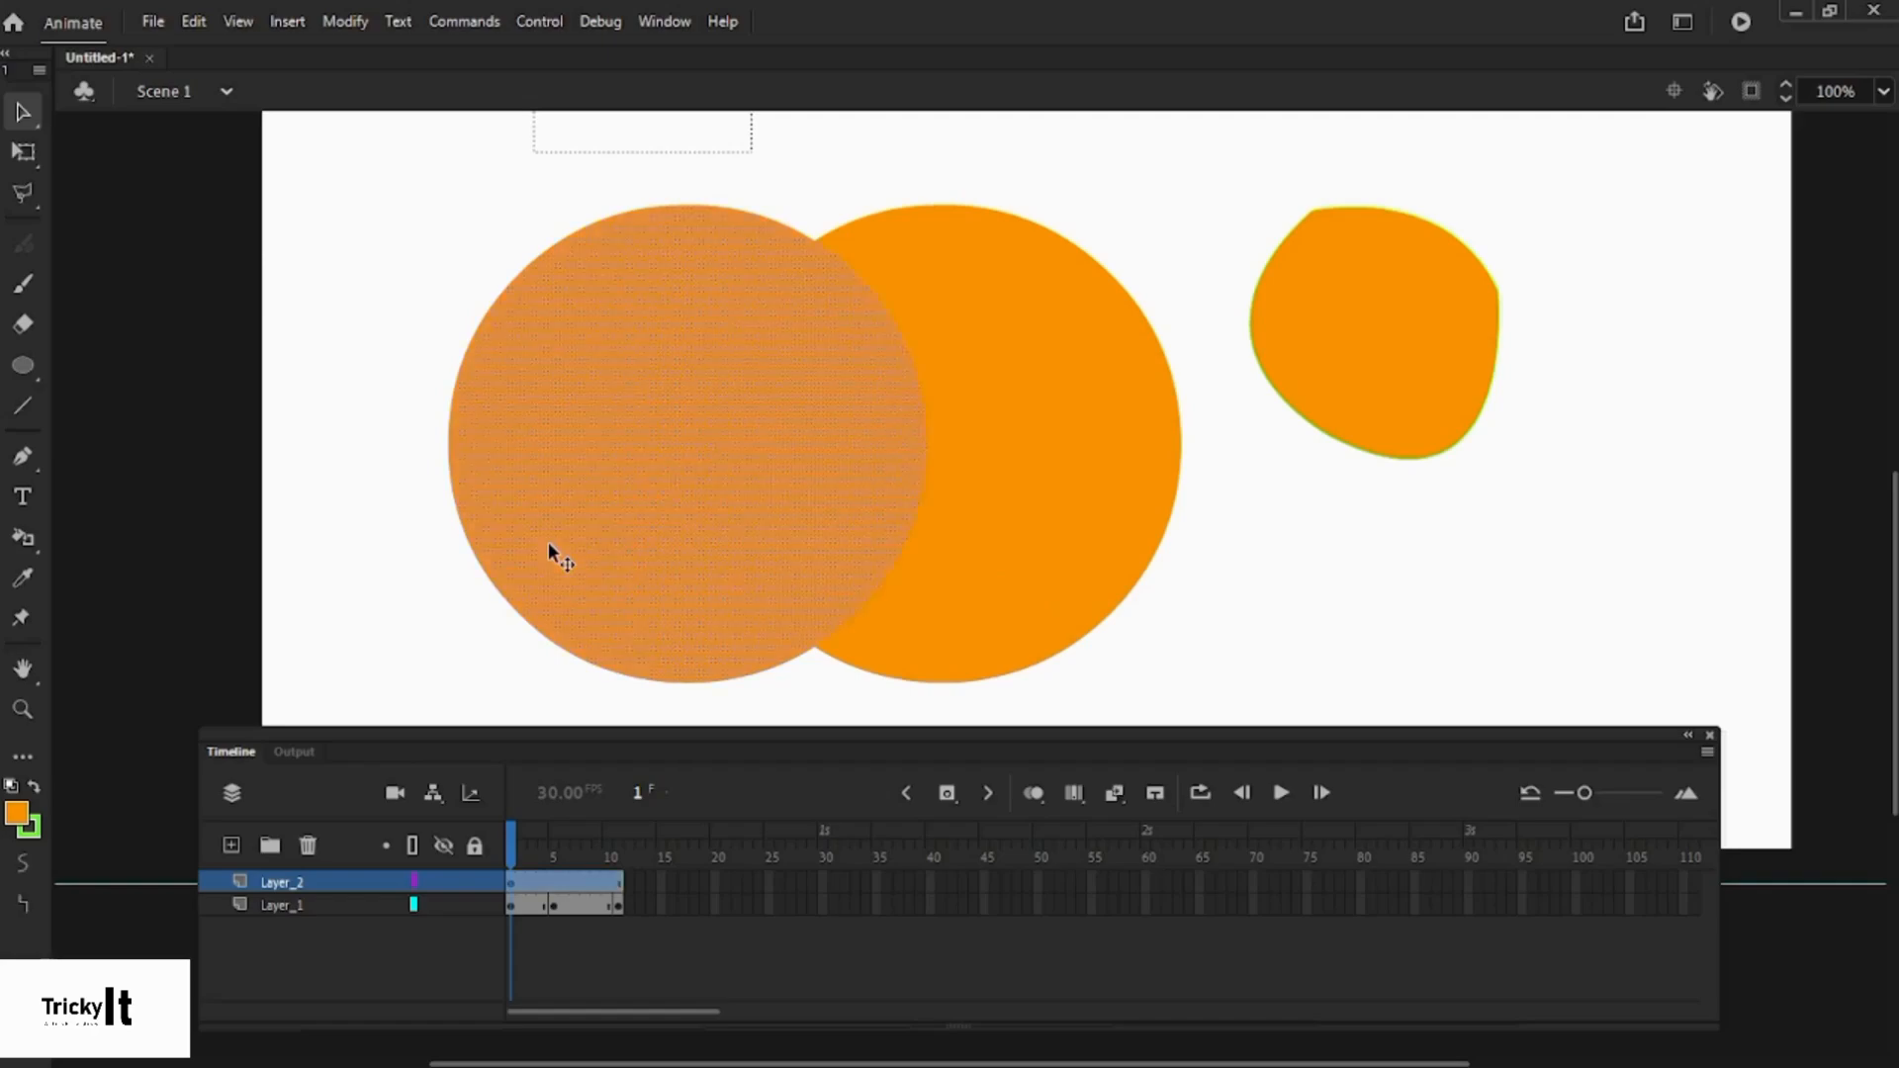
pyautogui.click(965, 621)
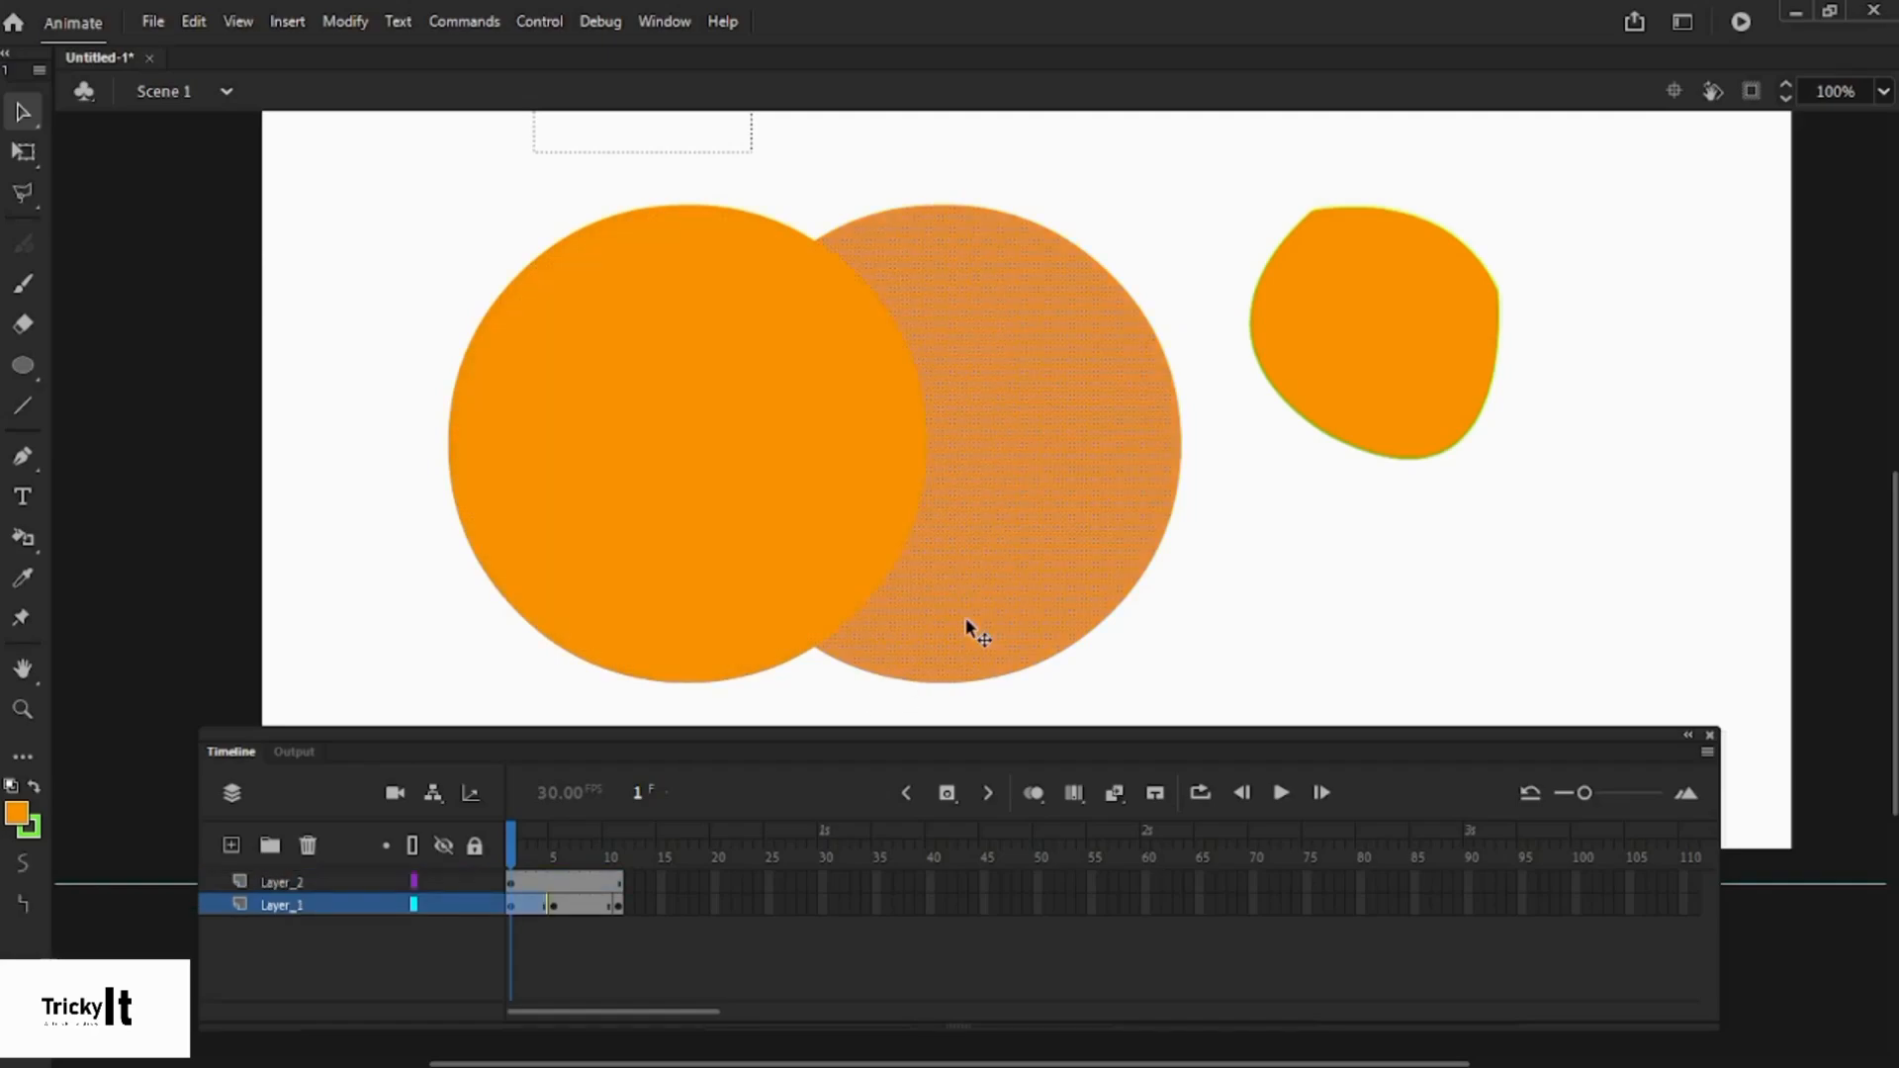
pyautogui.click(1184, 643)
pyautogui.click(729, 514)
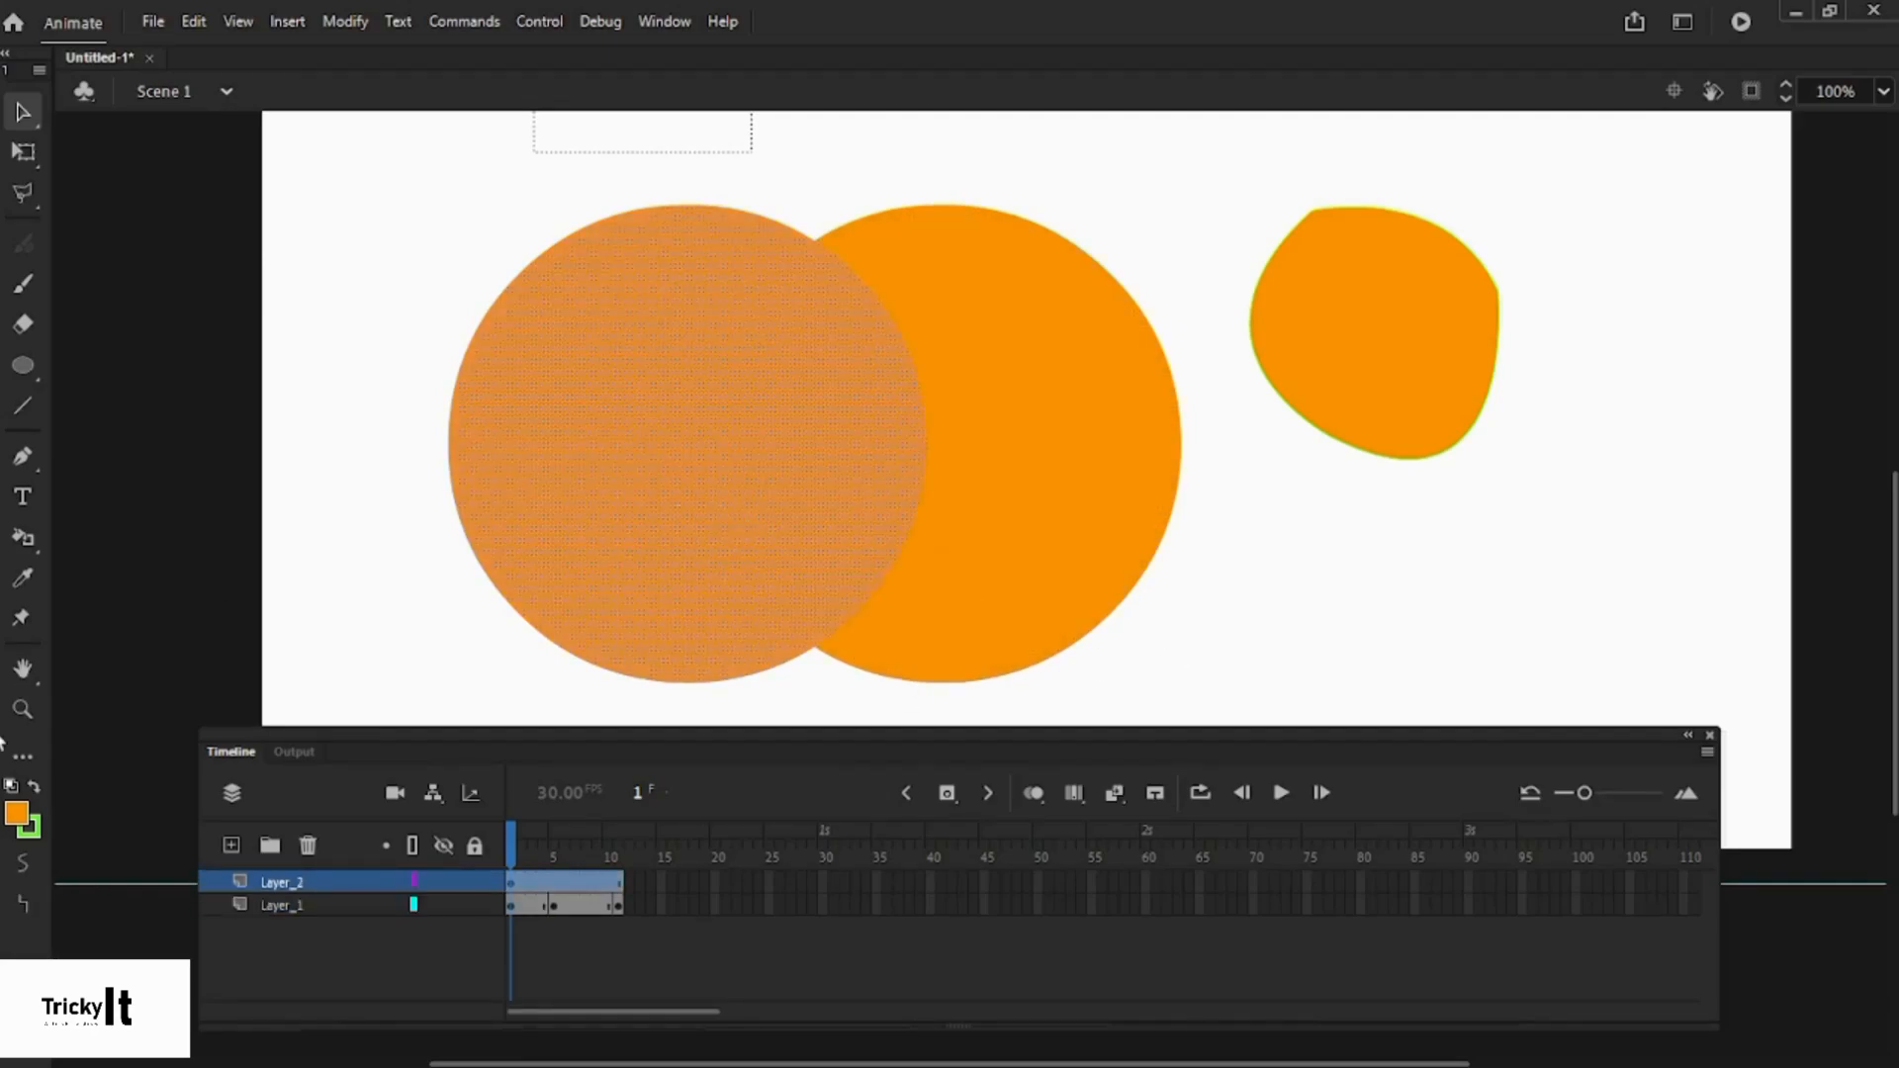
pyautogui.click(18, 815)
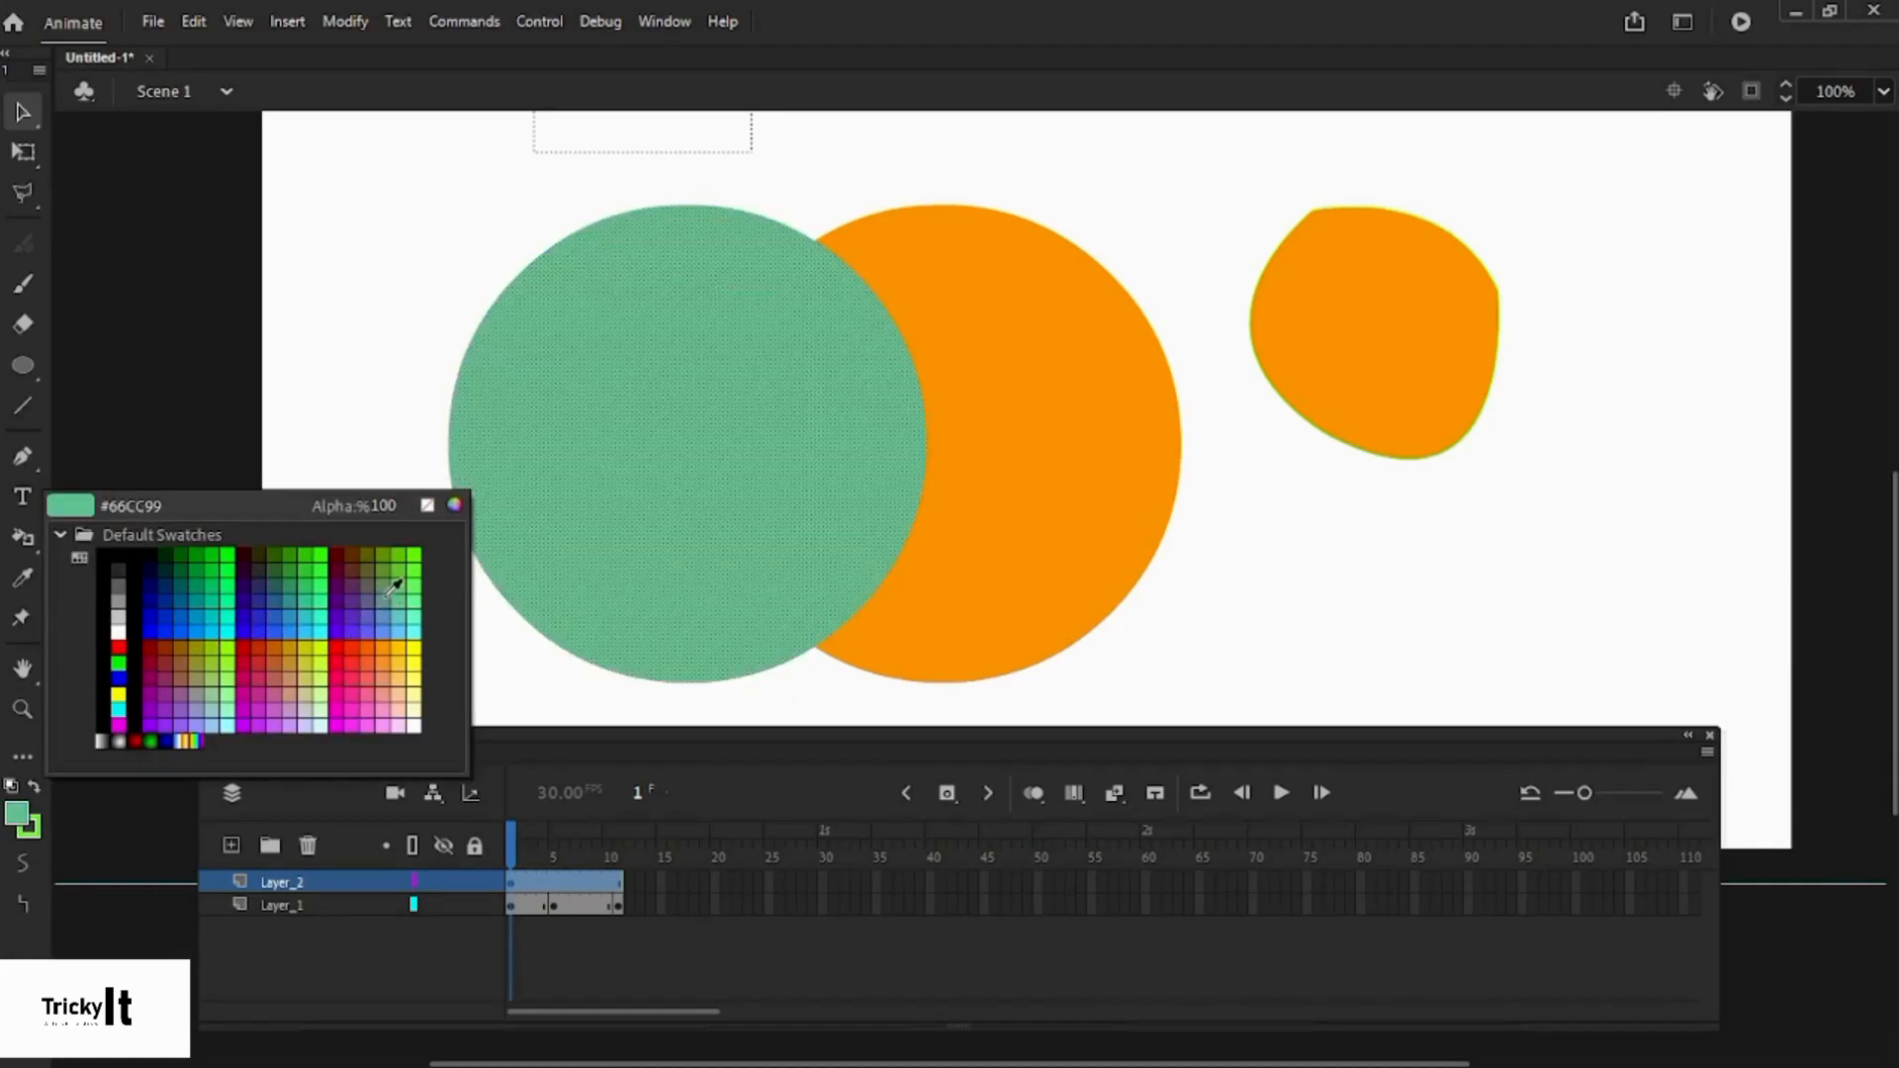
pyautogui.click(366, 603)
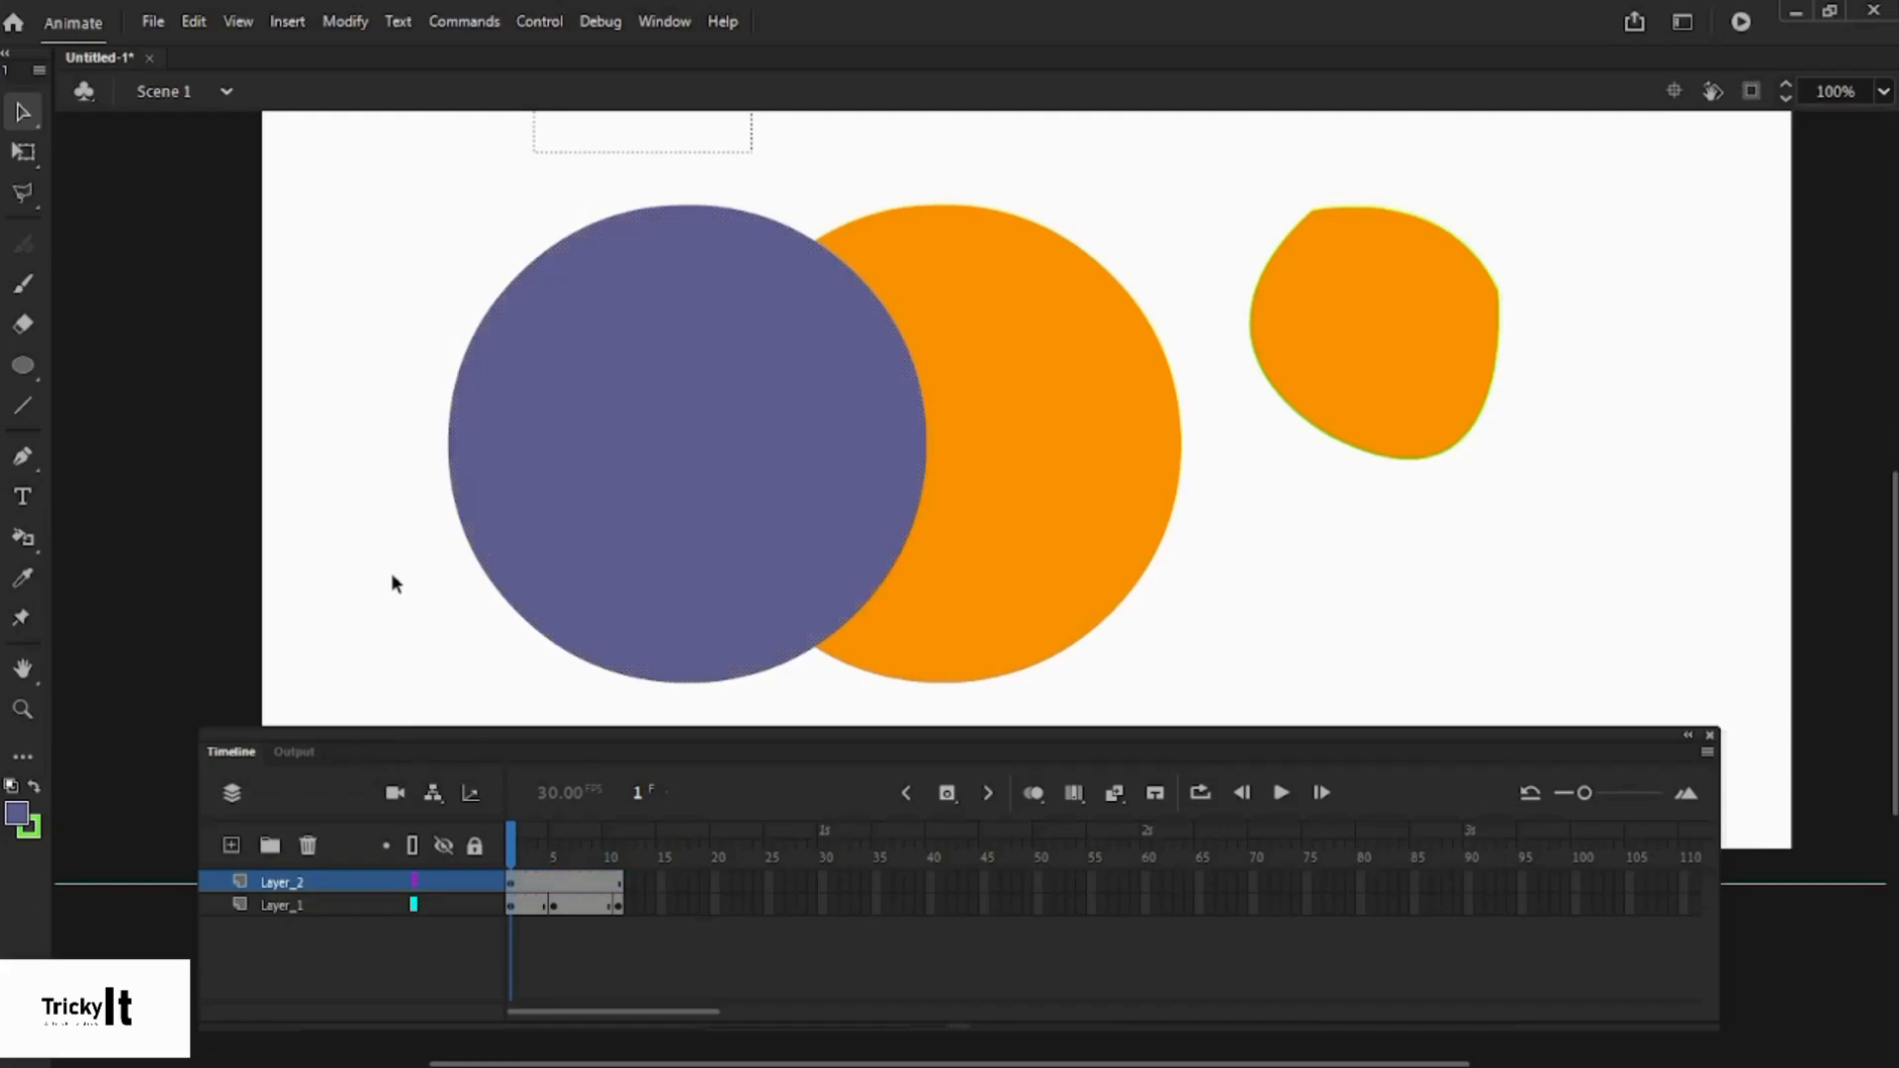
pyautogui.click(746, 590)
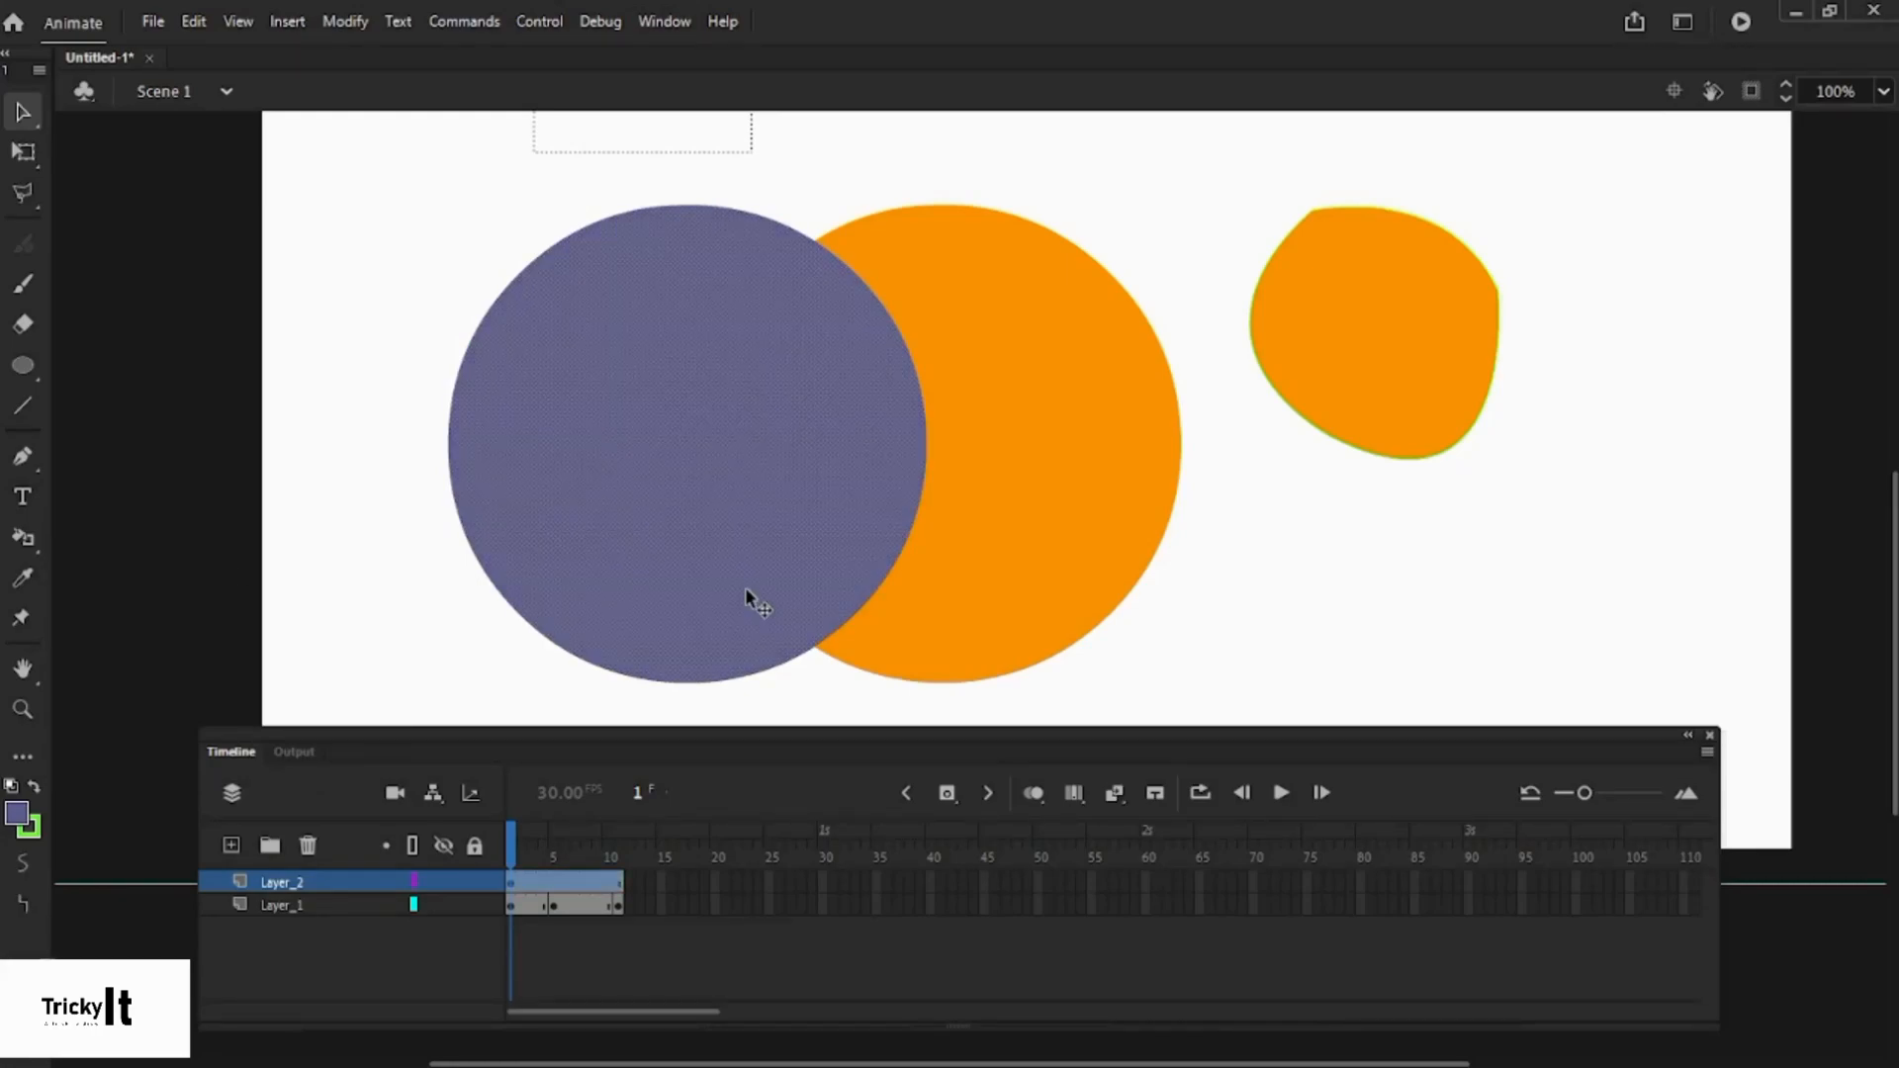
pyautogui.click(917, 630)
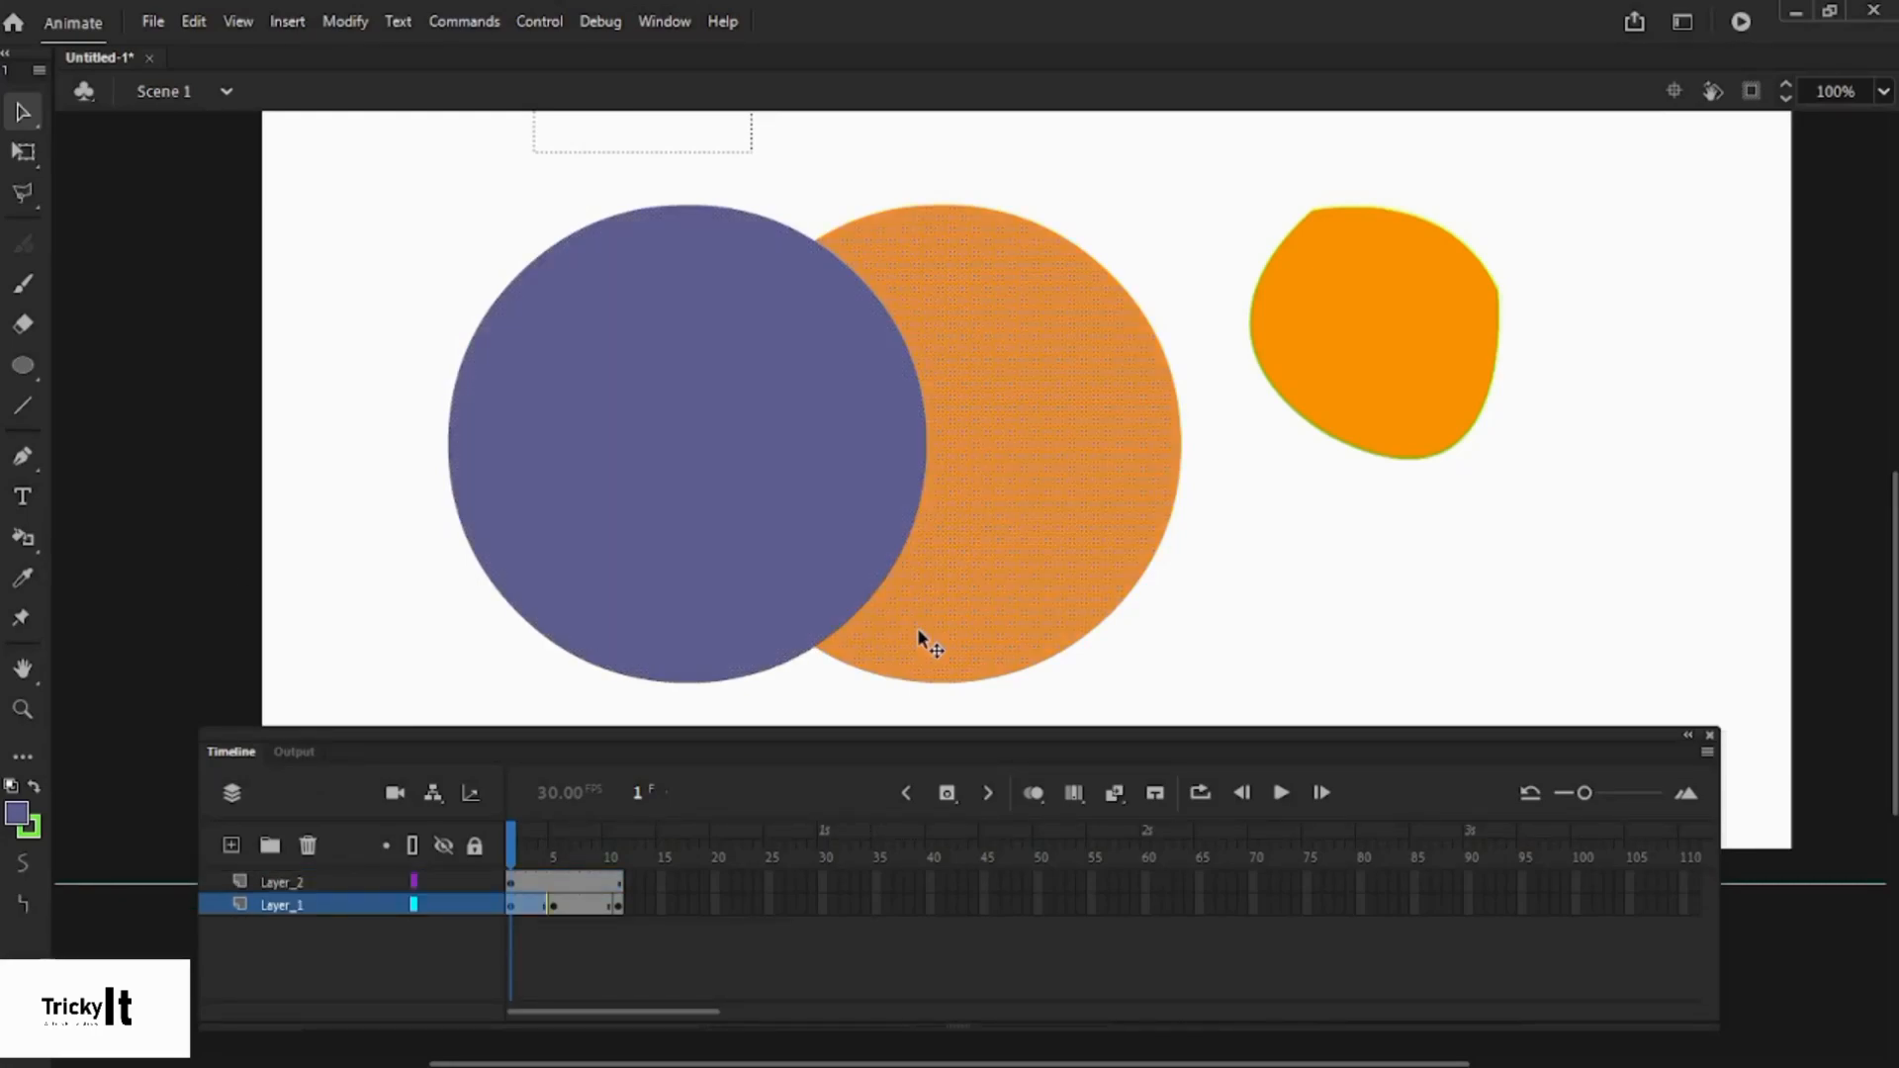
# - Drag Layer_2 below Layer_1 in the timeline
pyautogui.click(312, 872)
pyautogui.moveTo(320, 900); pyautogui.dragTo(319, 908)
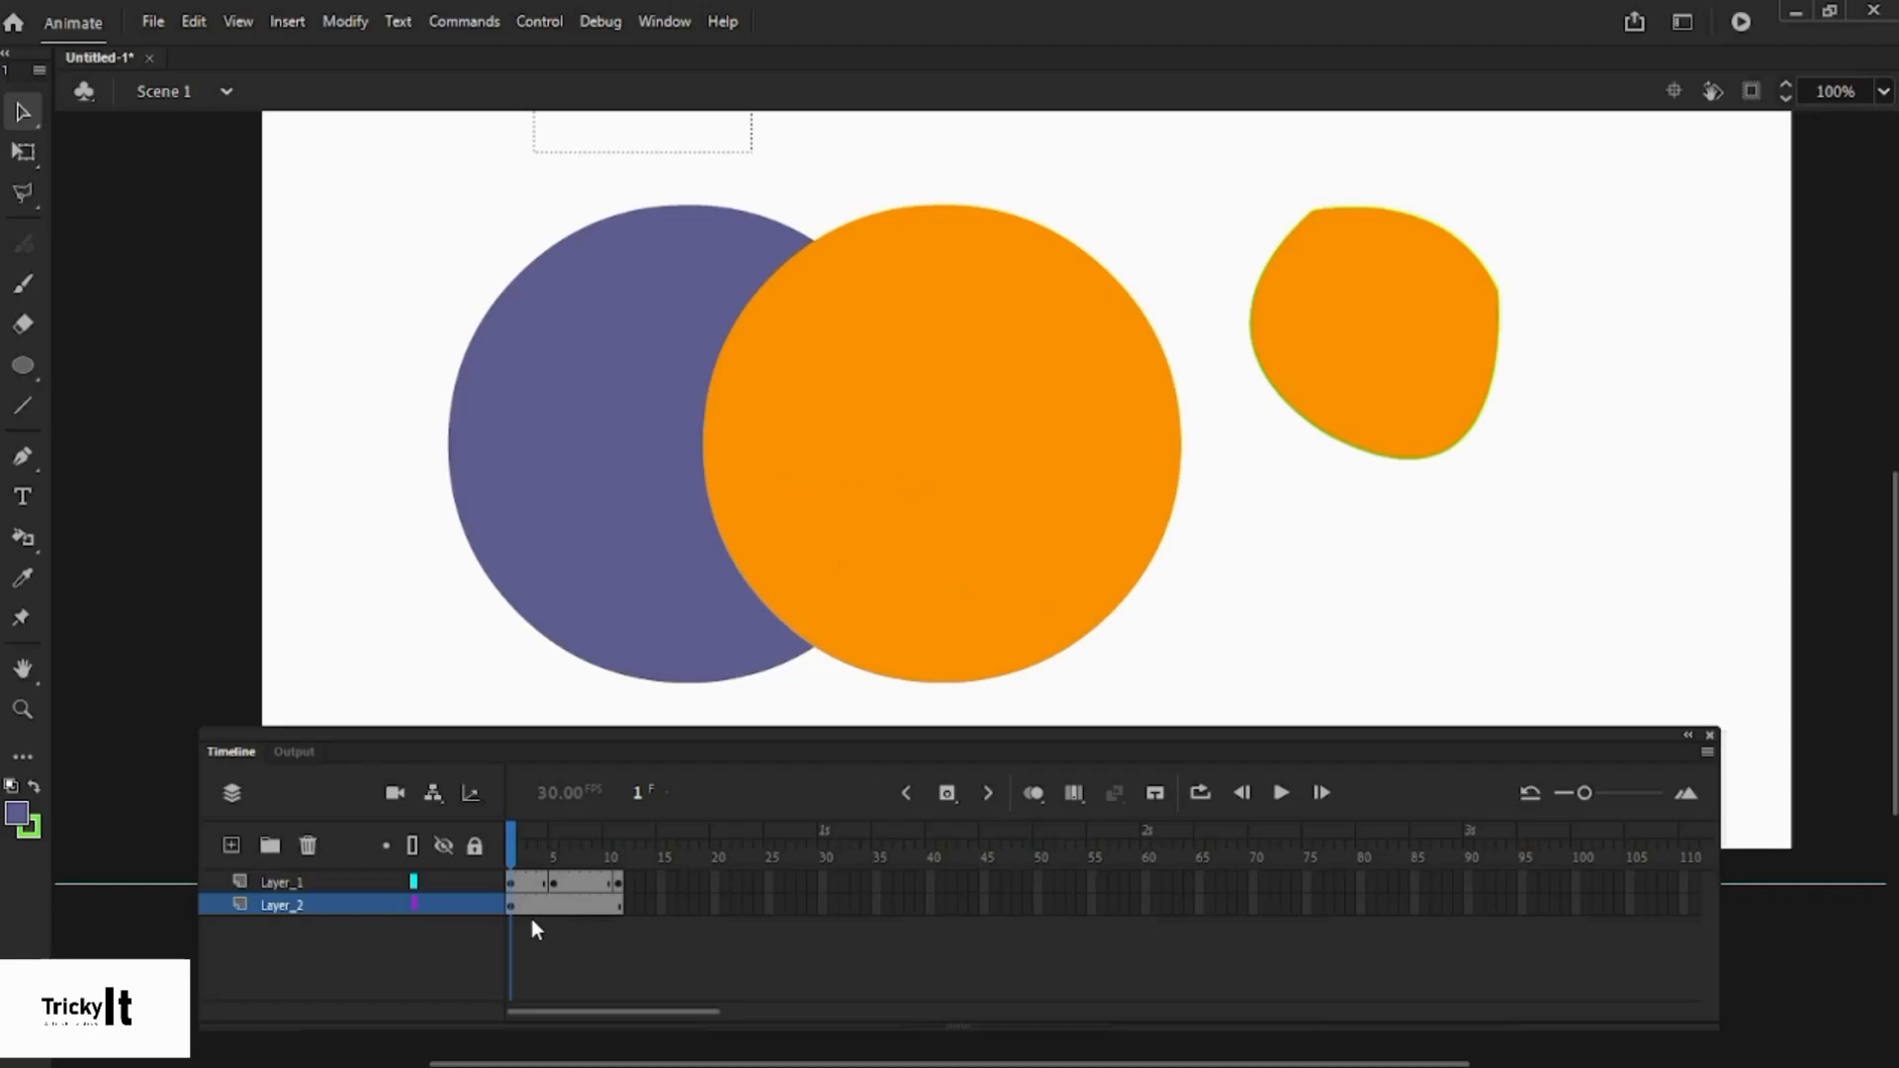
pyautogui.click(331, 878)
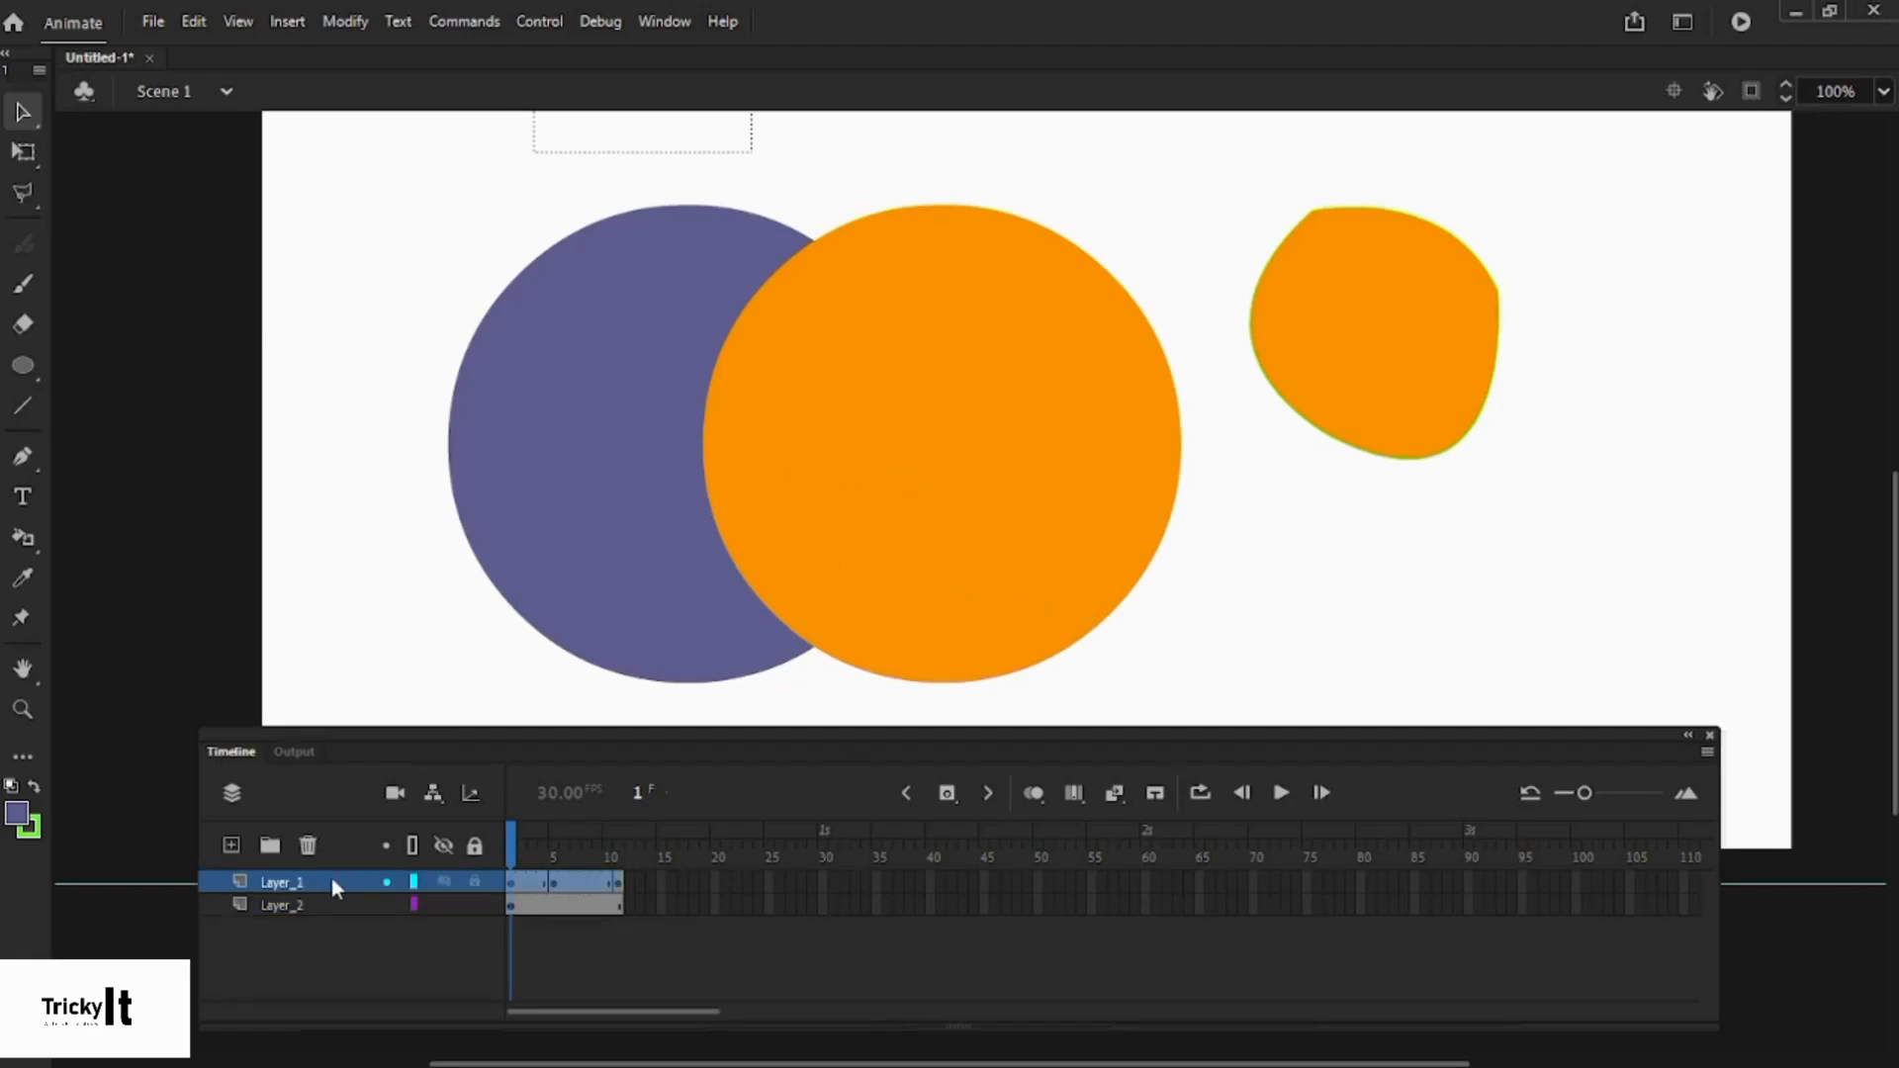
# - Try creating a layer folder and deleting Layer_1, undoing both with Ctrl+Z
pyautogui.click(270, 848)
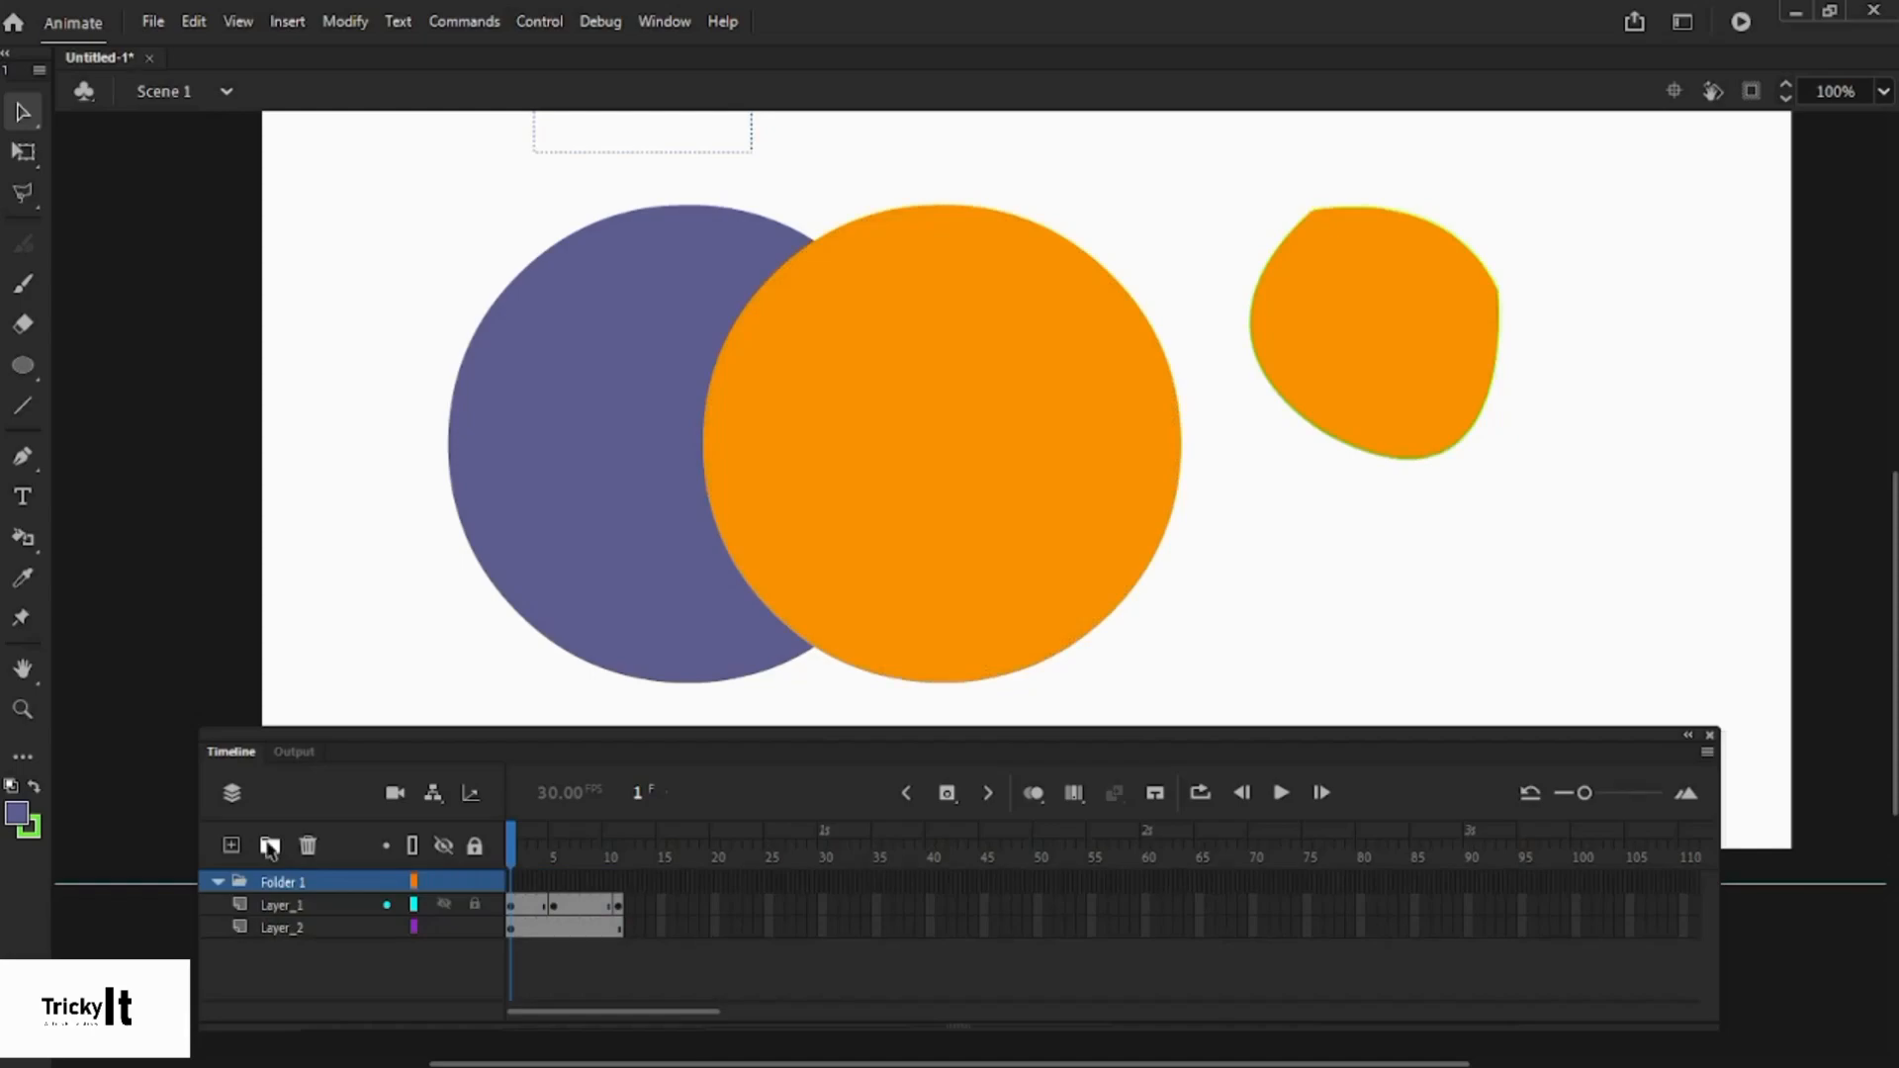
pyautogui.hotkey('ctrl', 'z')
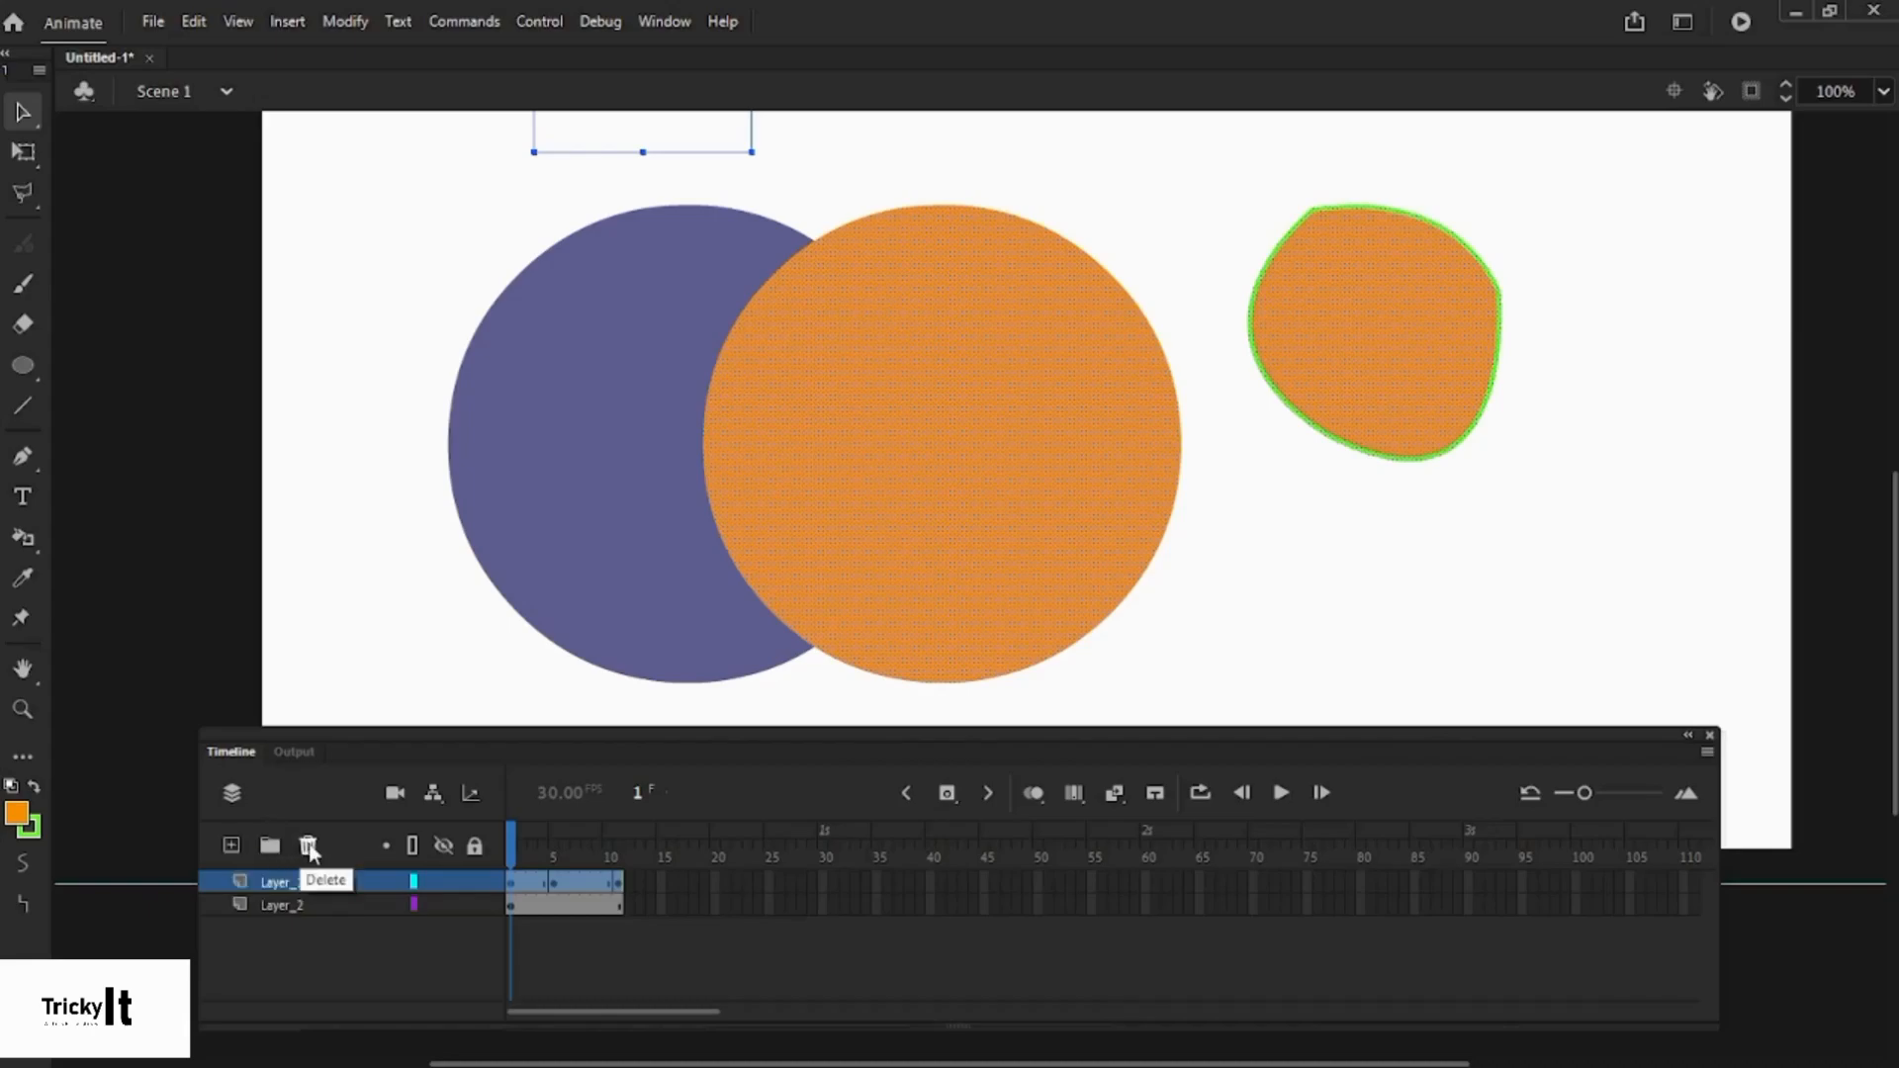
pyautogui.click(309, 847)
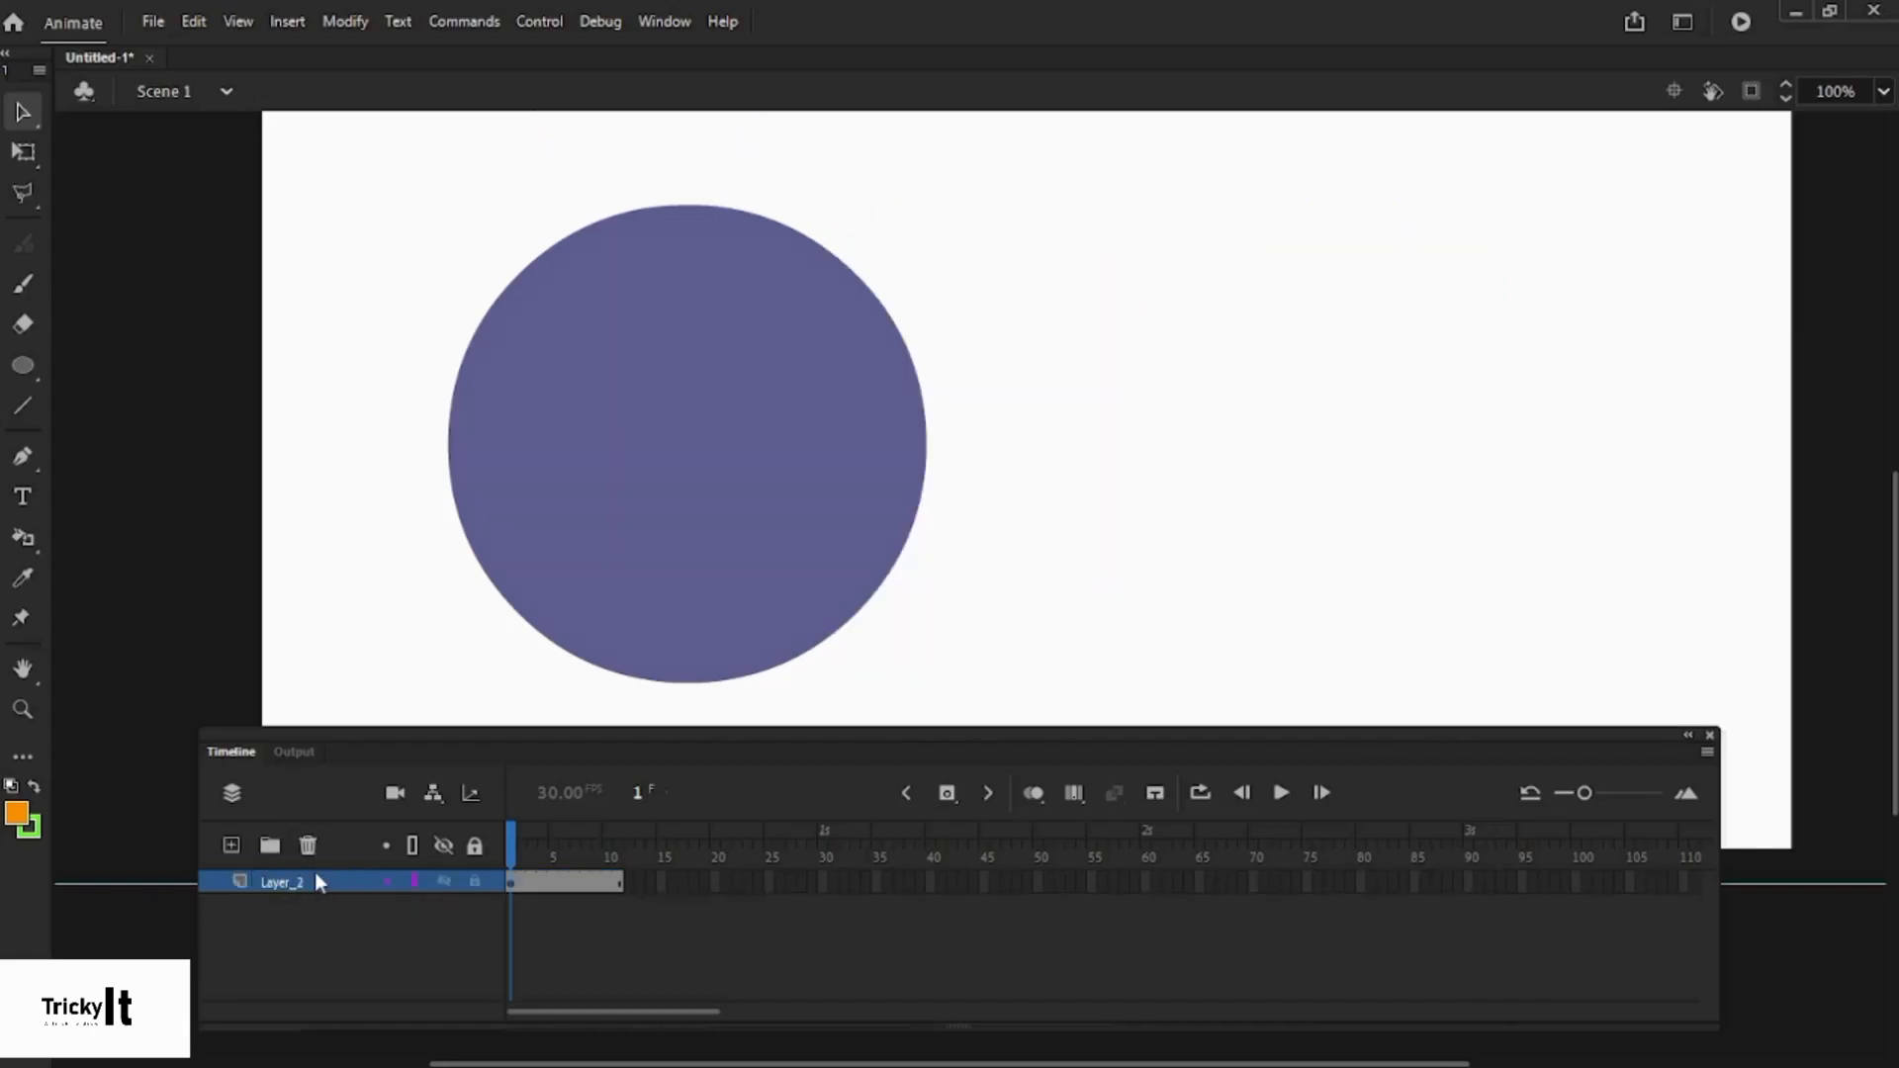
pyautogui.hotkey('ctrl', 'z')
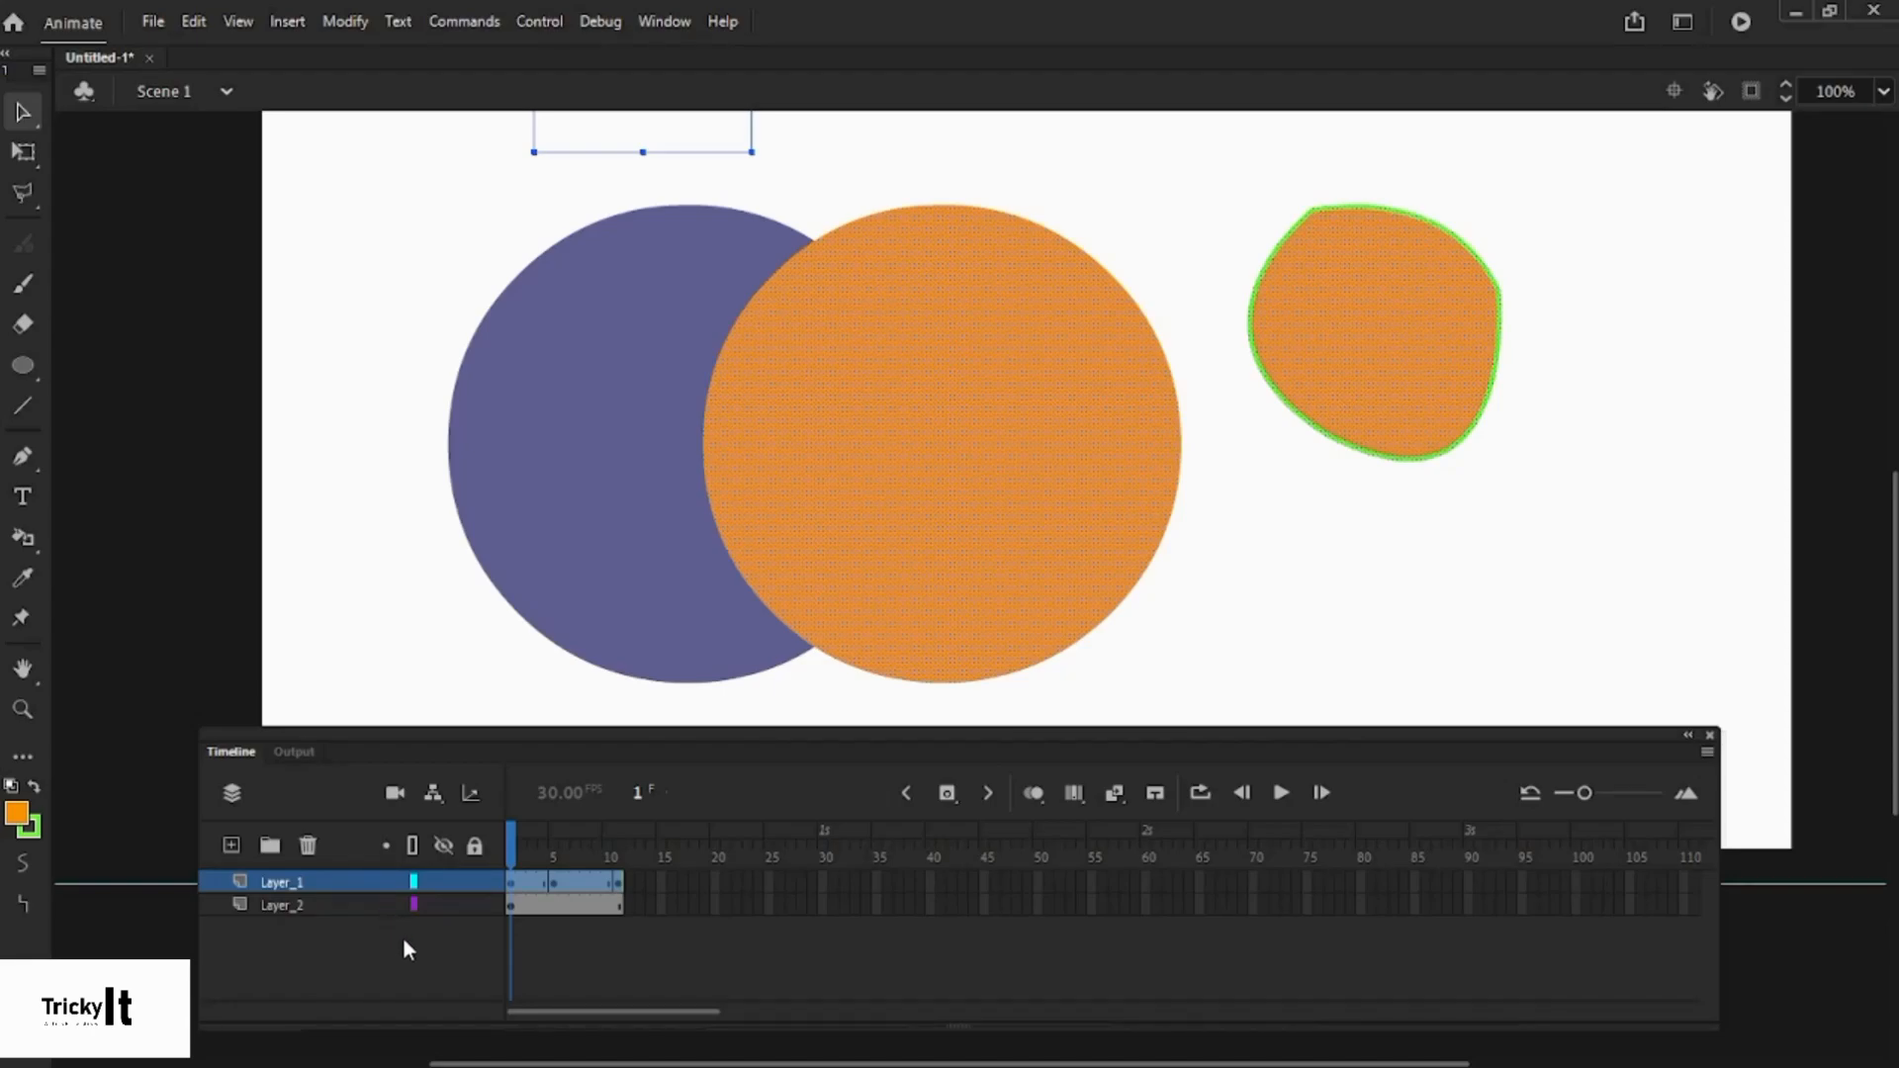
pyautogui.click(640, 903)
pyautogui.moveTo(726, 1011); pyautogui.dragTo(1124, 1001)
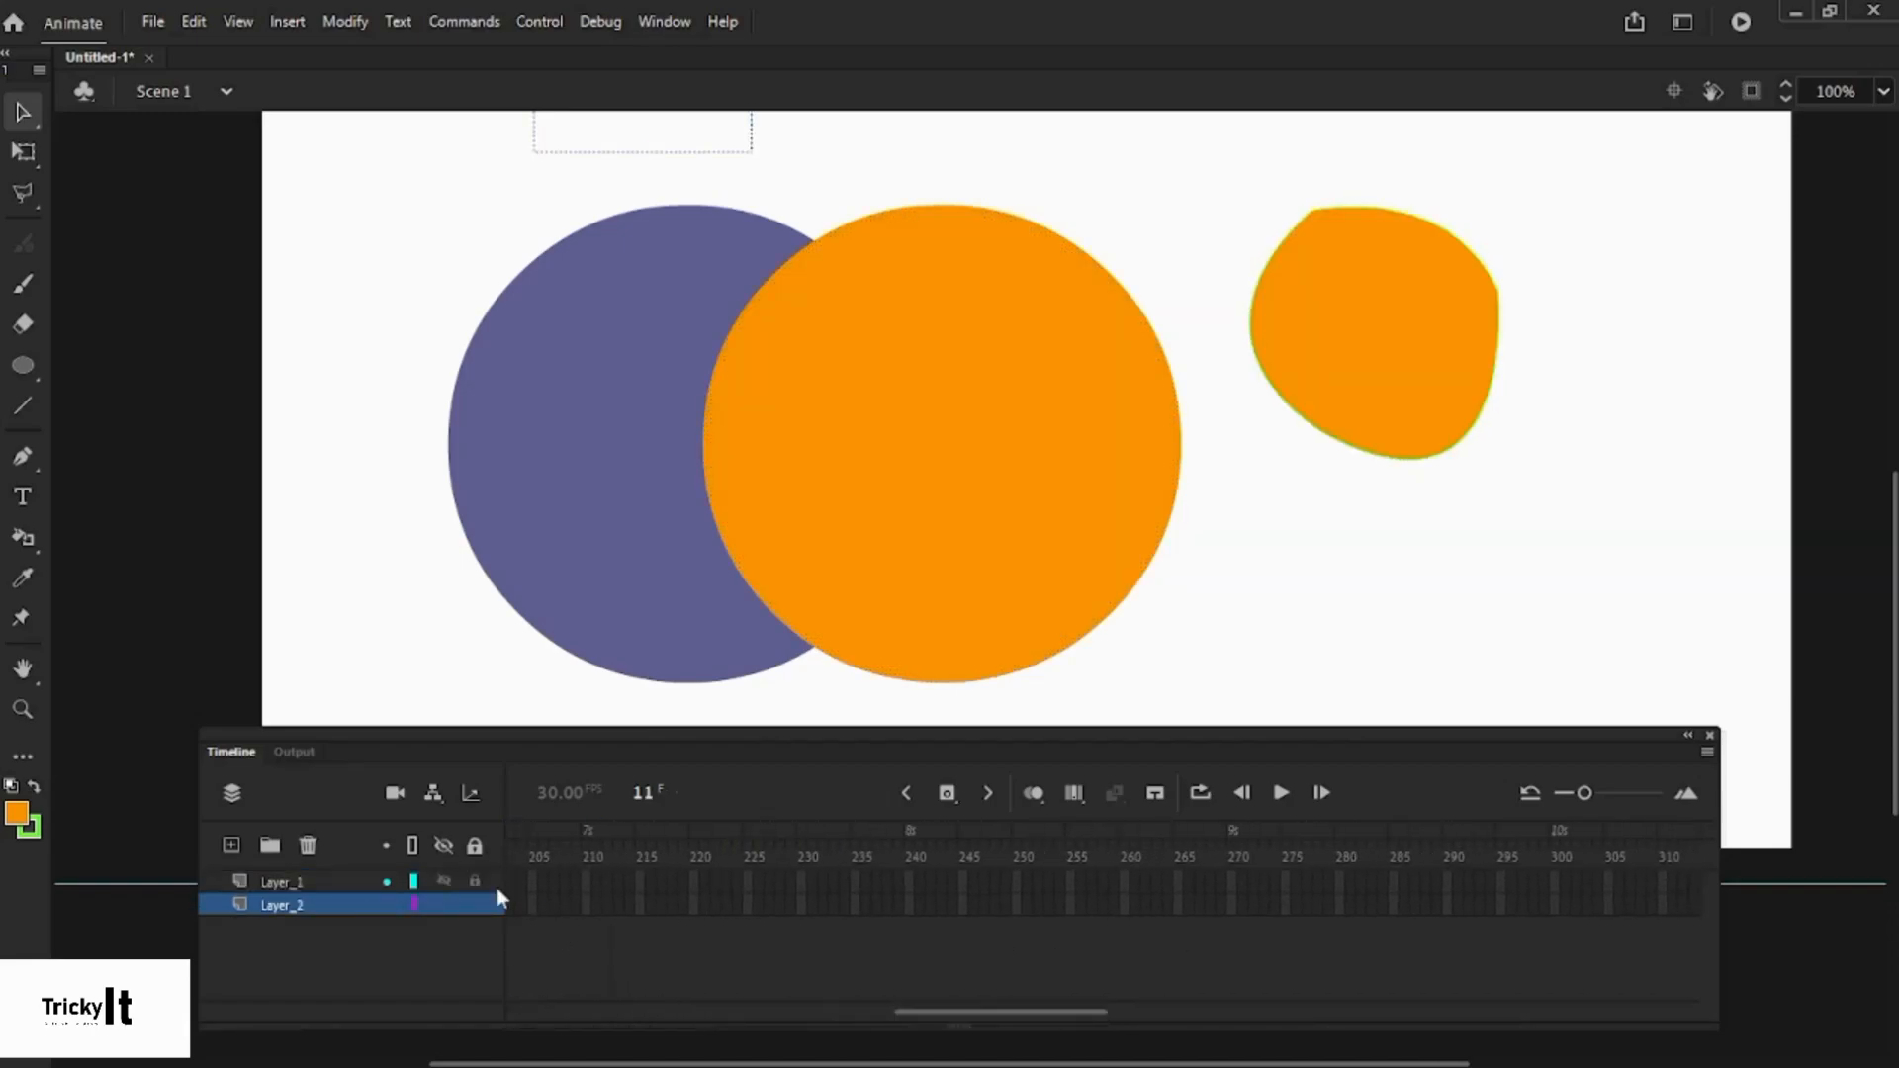
pyautogui.moveTo(908, 1015); pyautogui.dragTo(454, 1013)
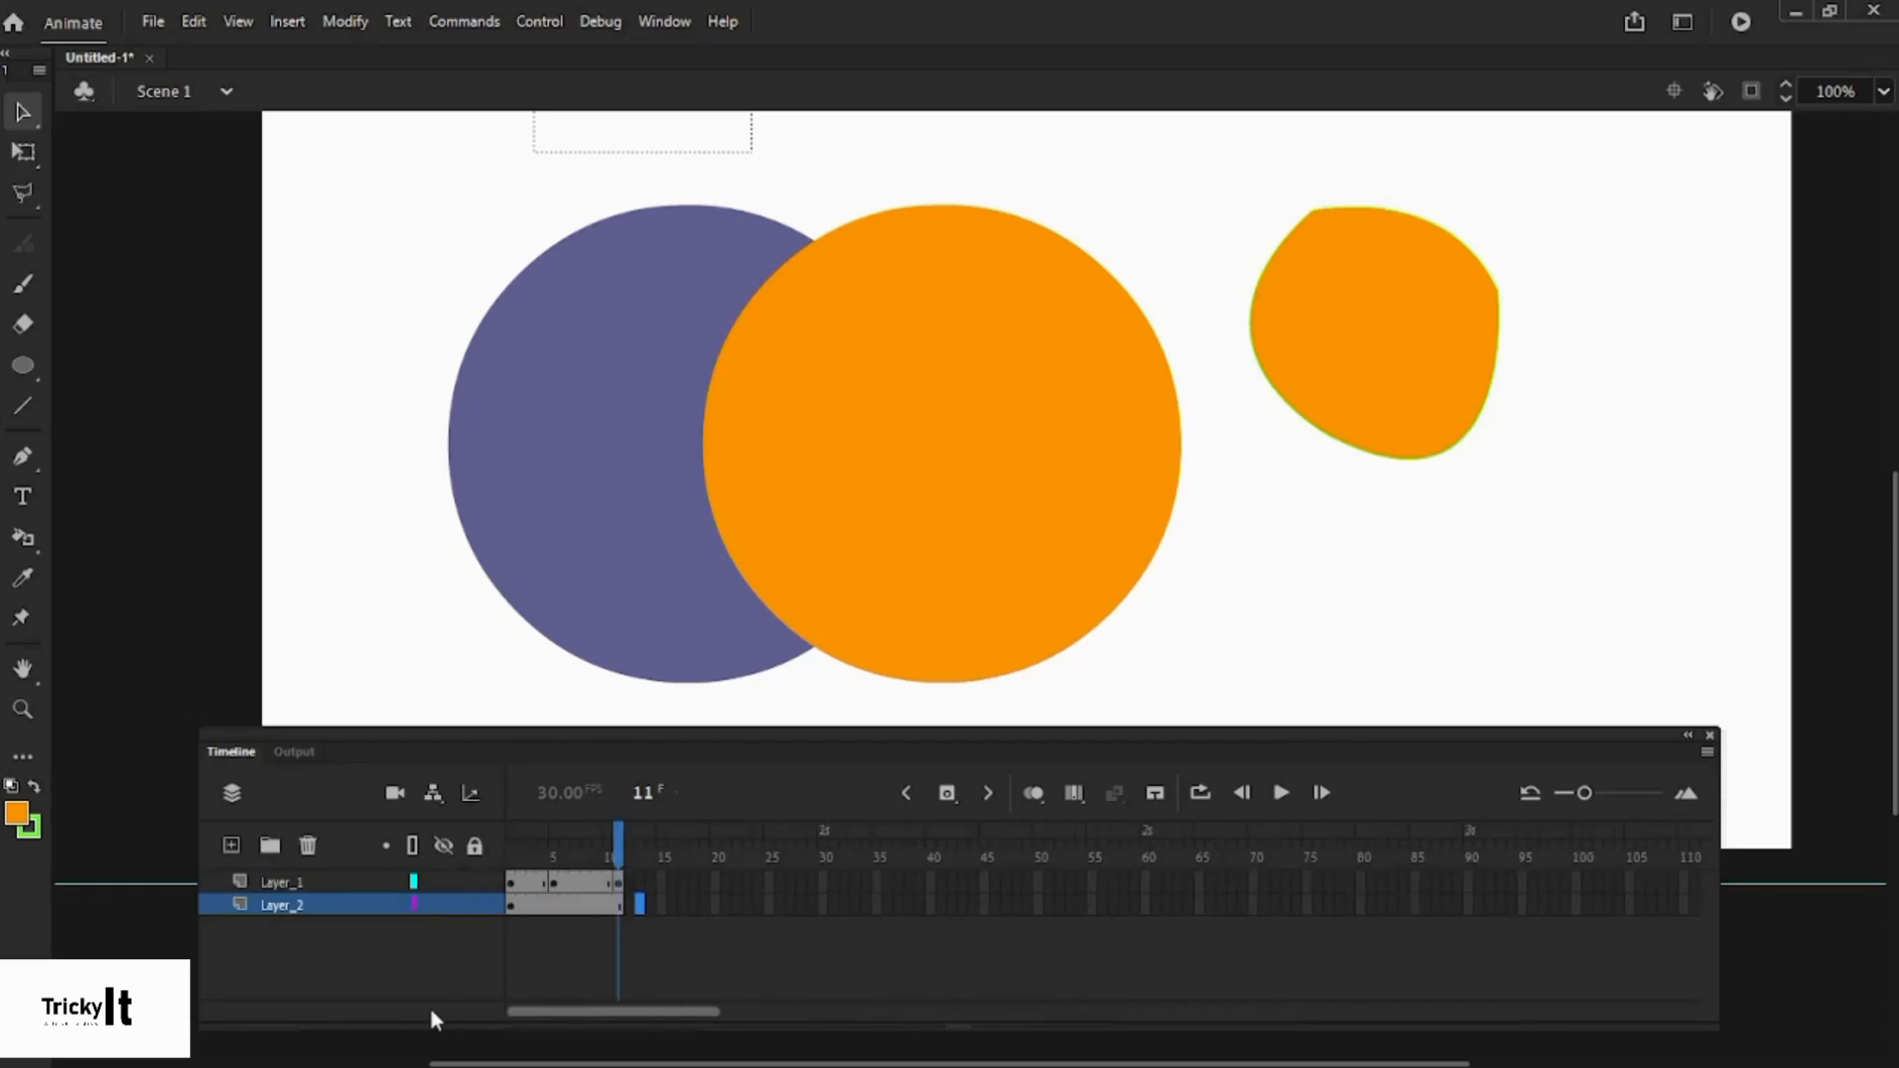
pyautogui.click(385, 905)
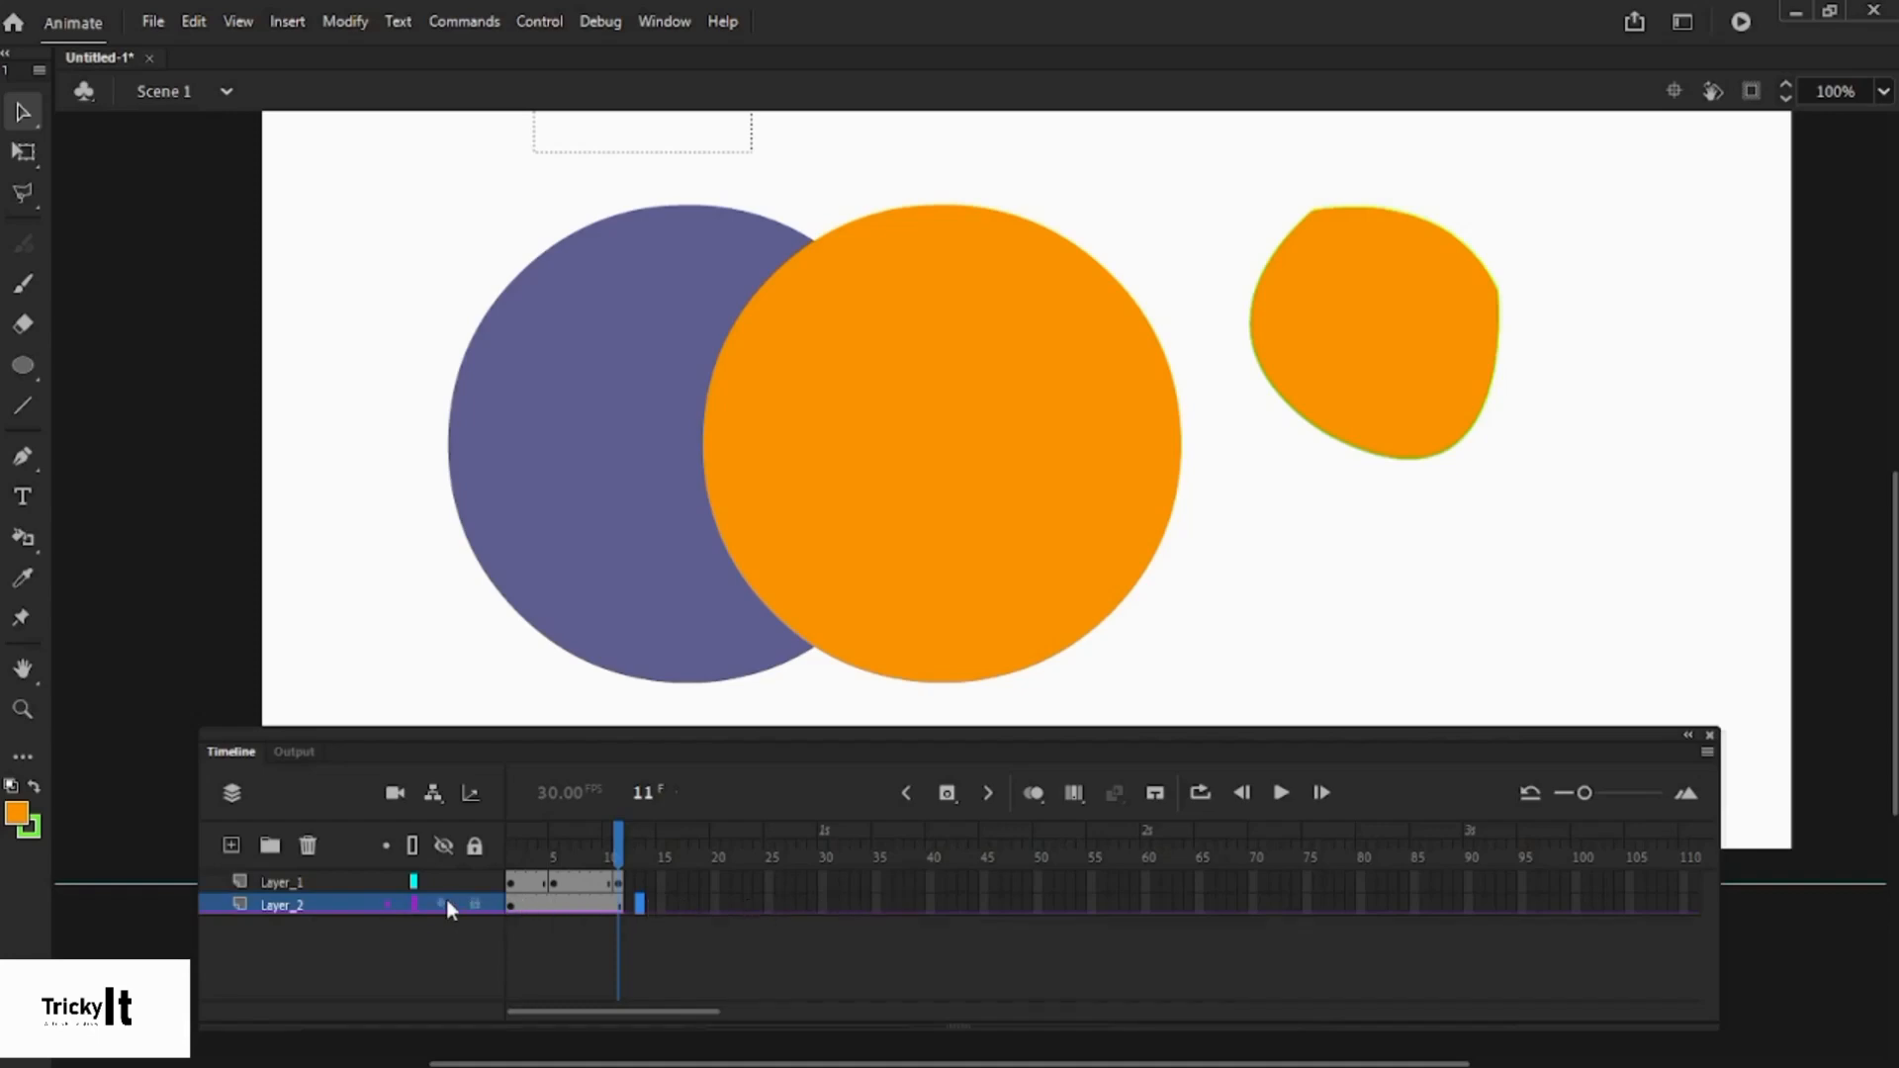
pyautogui.click(384, 904)
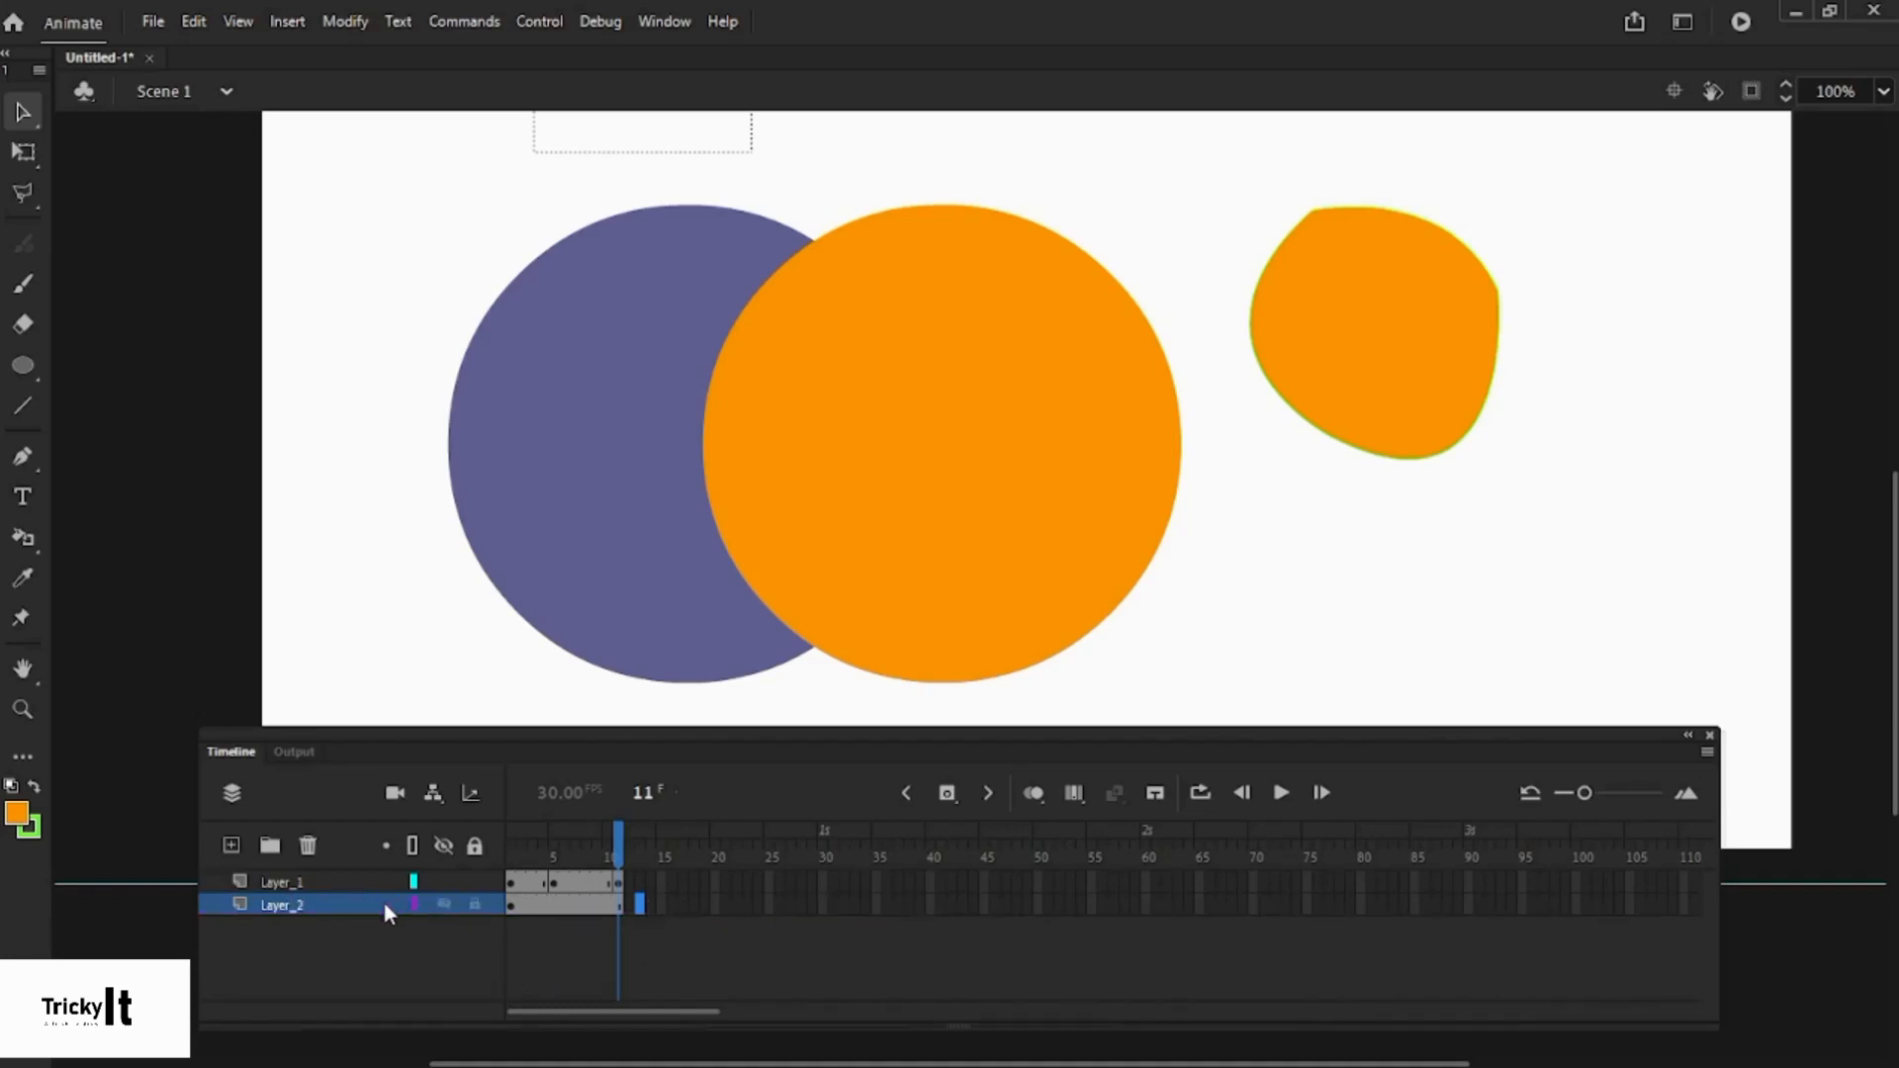
# - Toggle Show All Layers as Outlines, ending with the shapes as solid fills
pyautogui.click(412, 849)
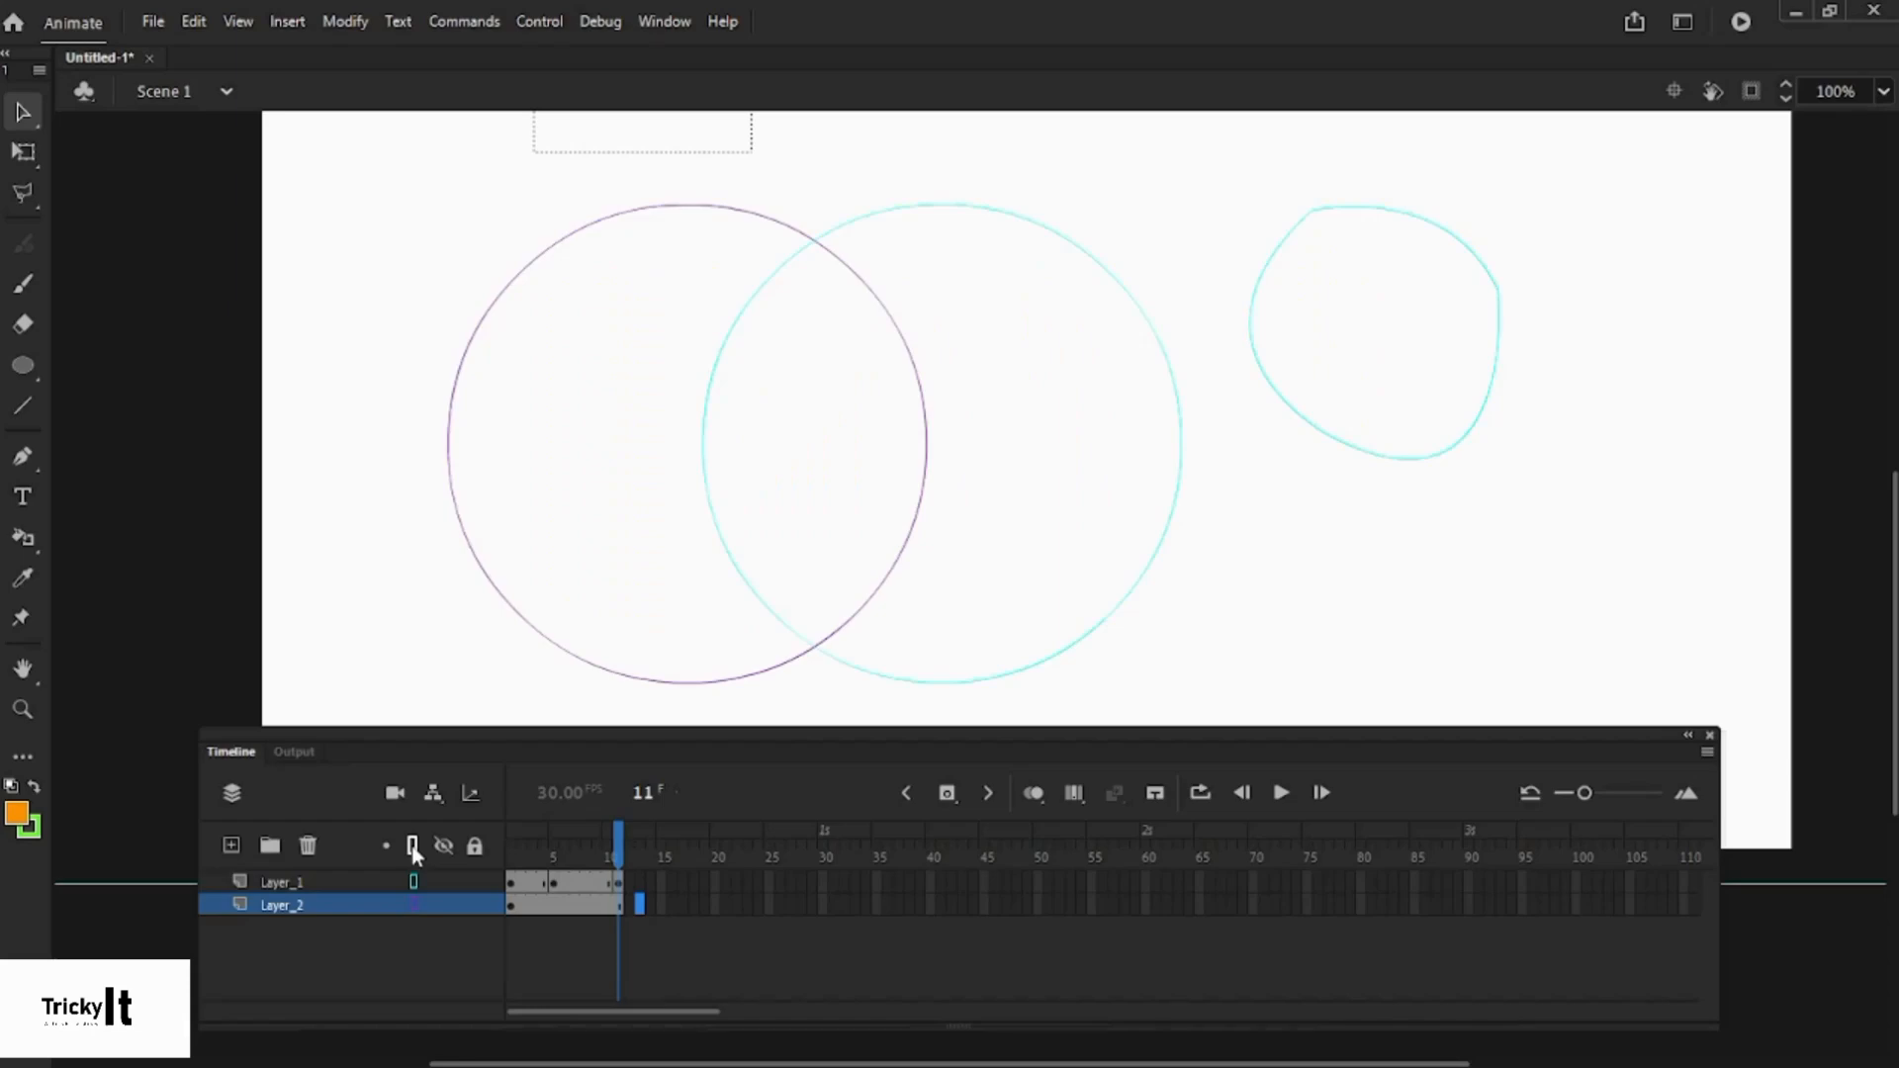
pyautogui.click(414, 847)
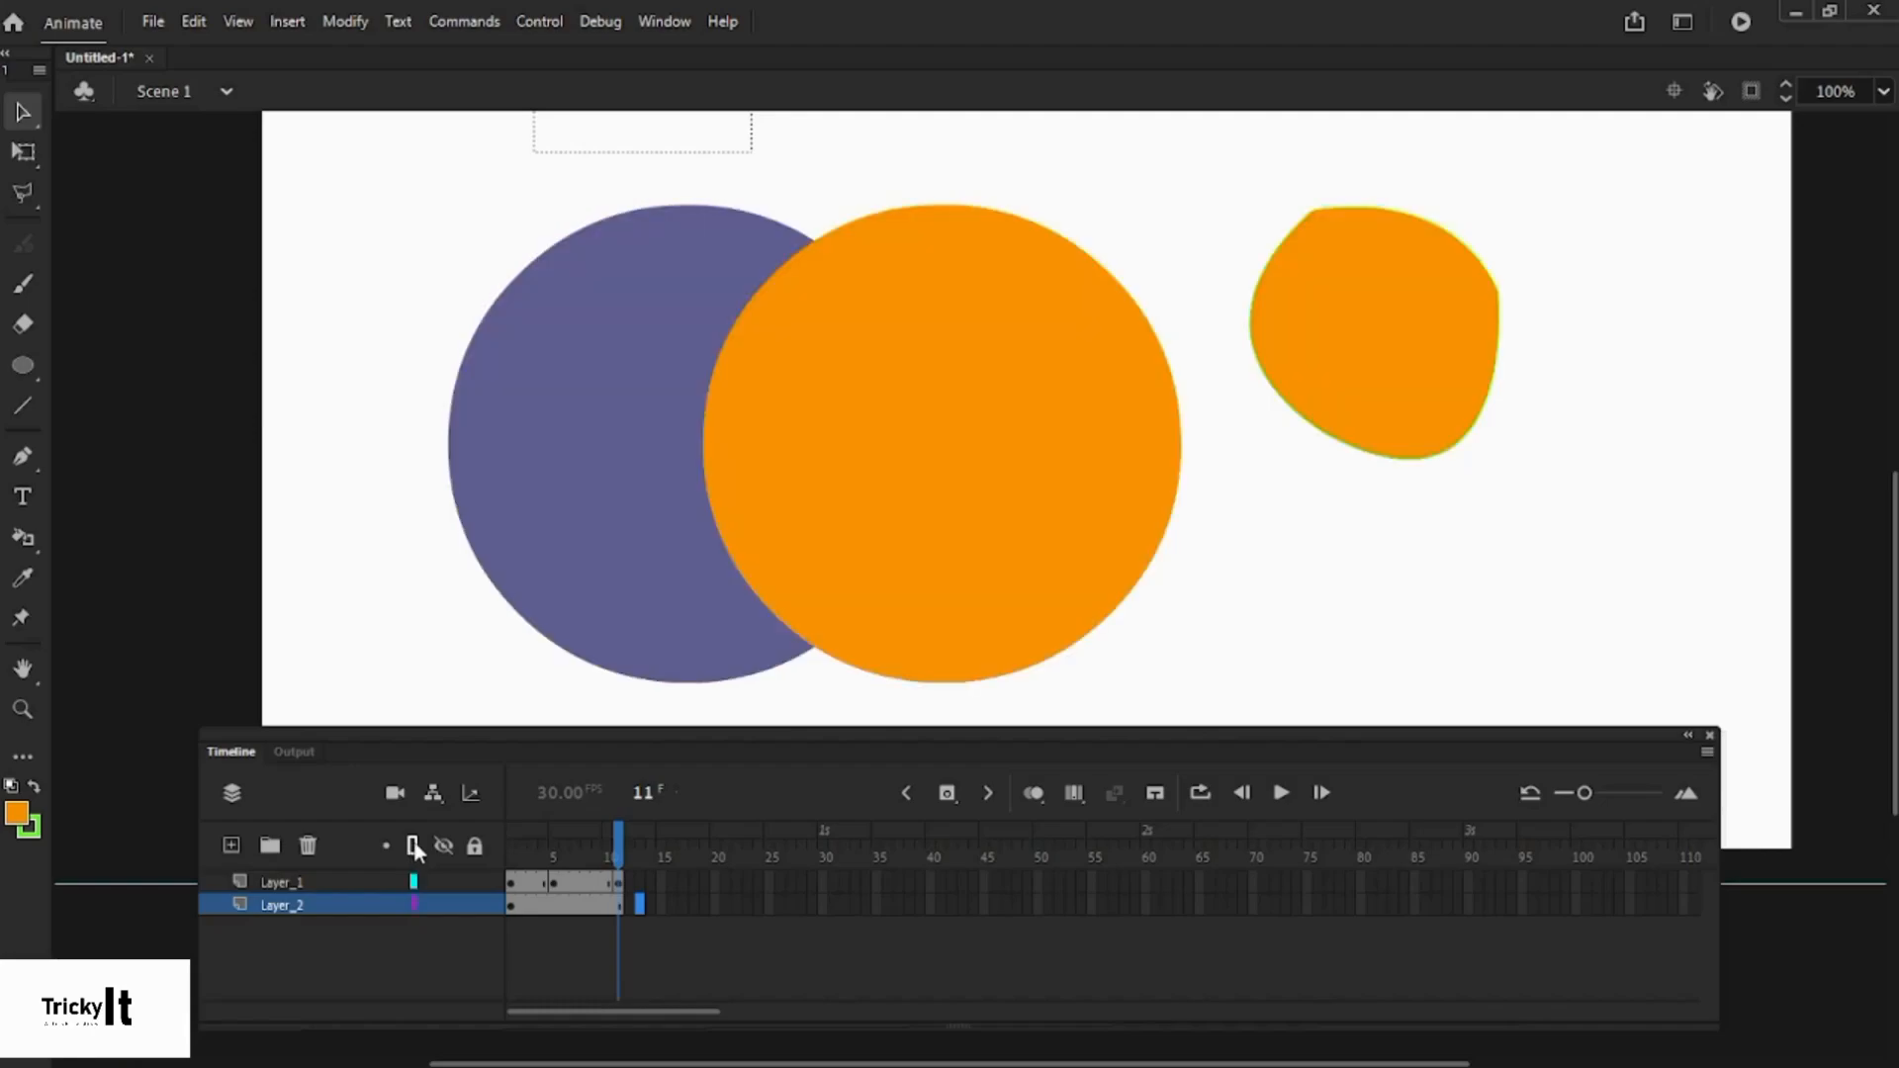
pyautogui.click(414, 847)
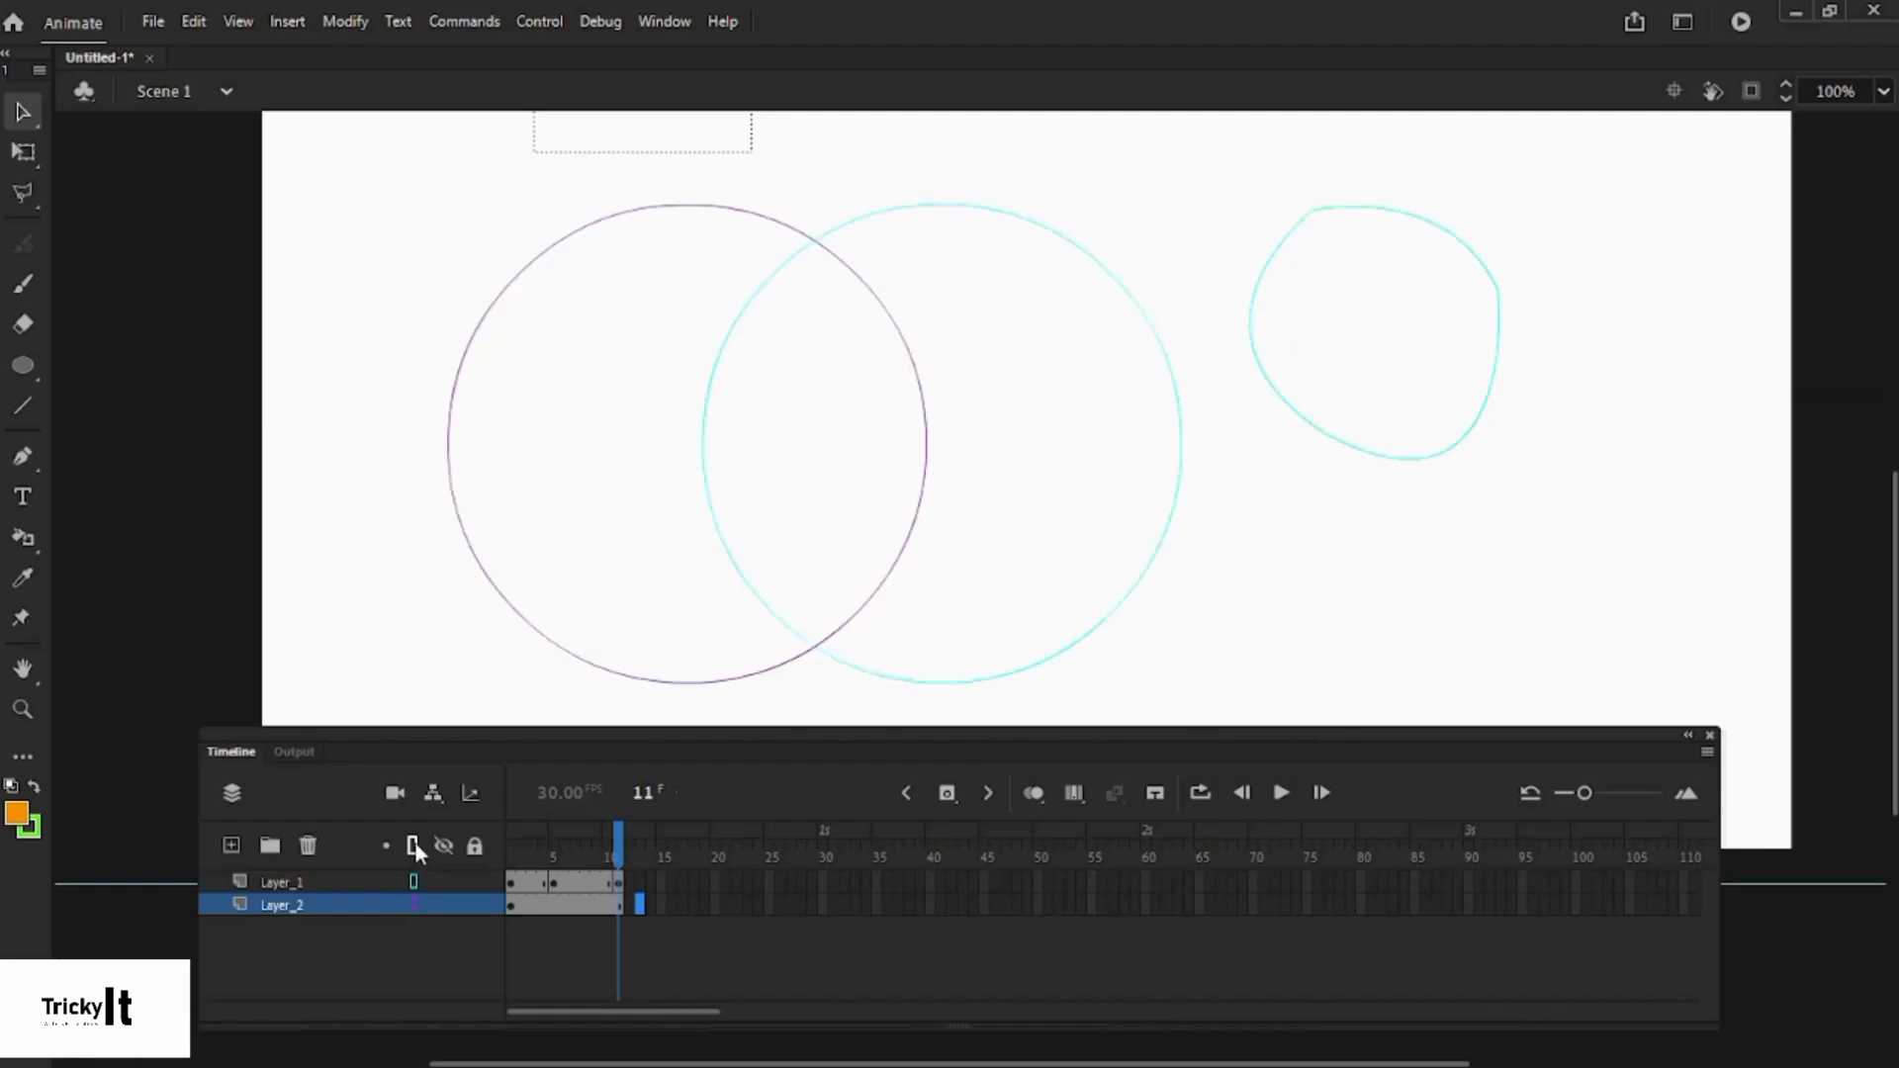
pyautogui.click(414, 847)
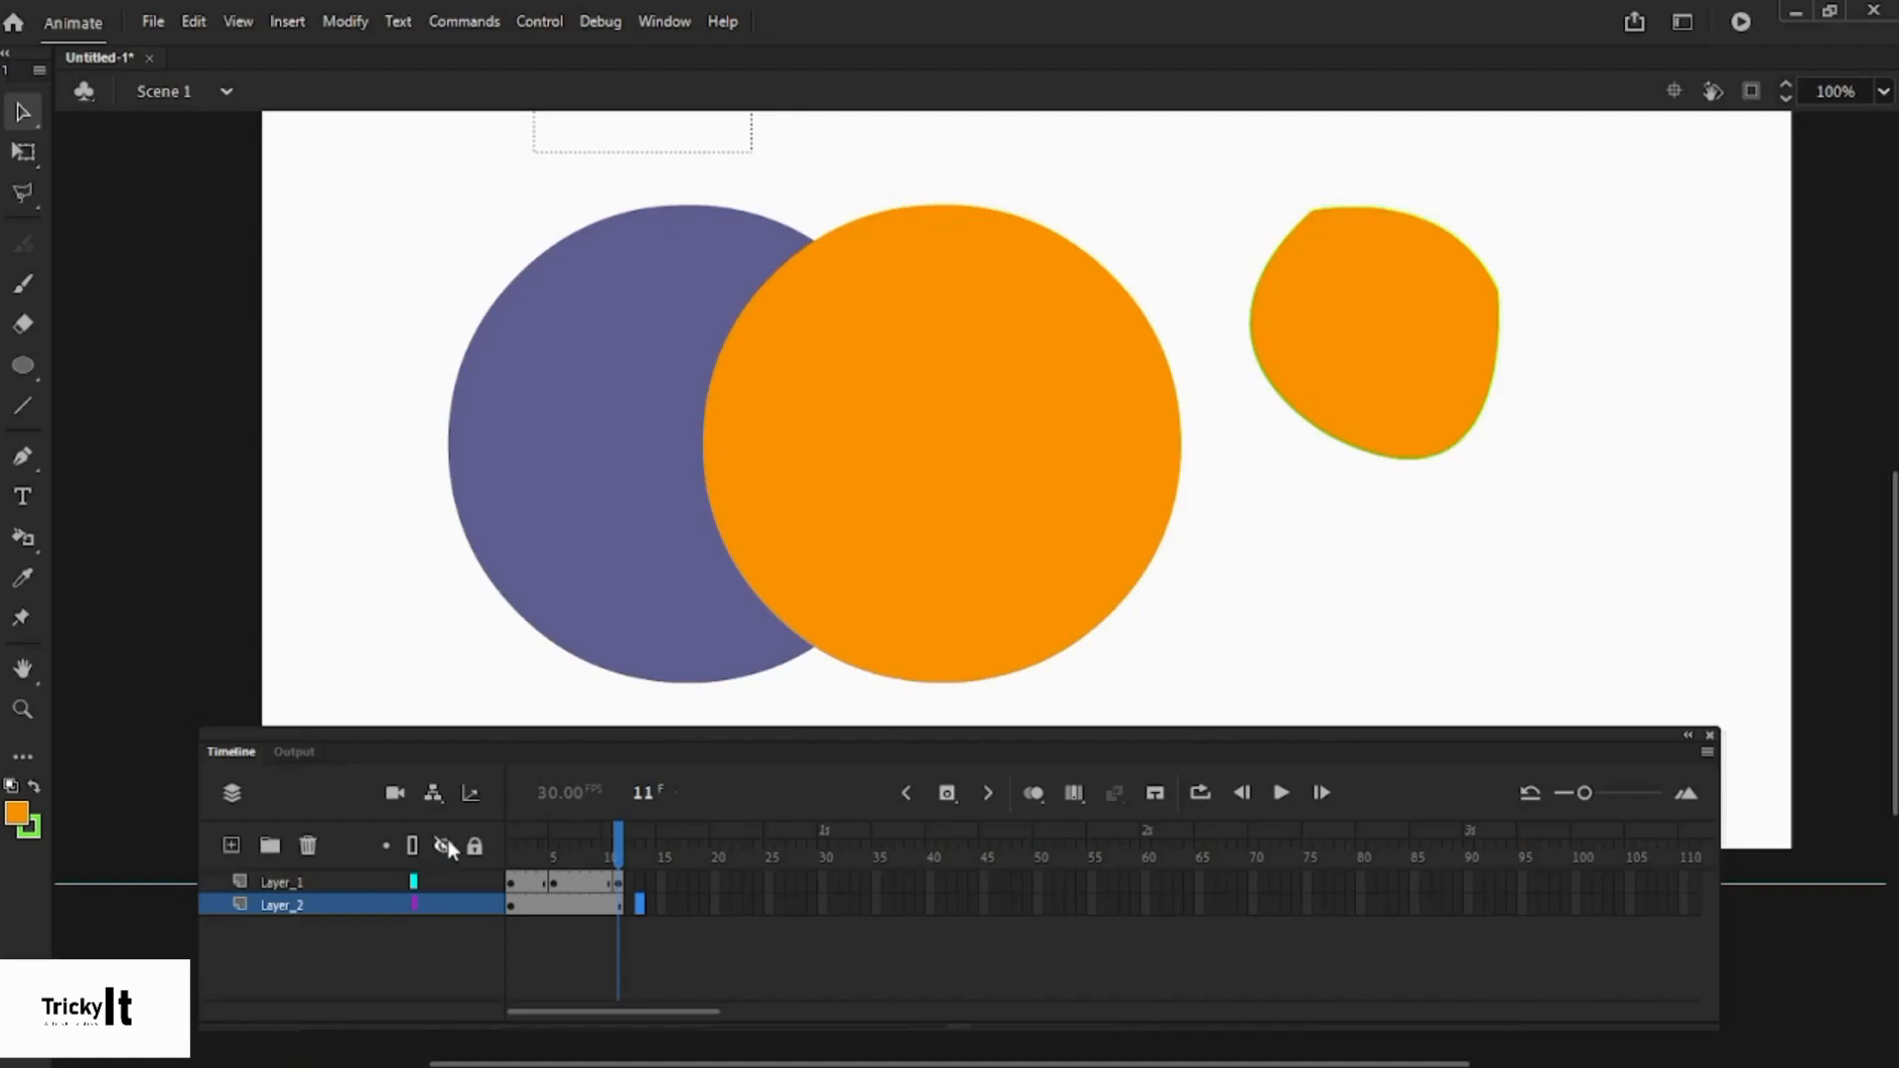
# - Hide and show all layers twice, then lock all layers
pyautogui.click(444, 847)
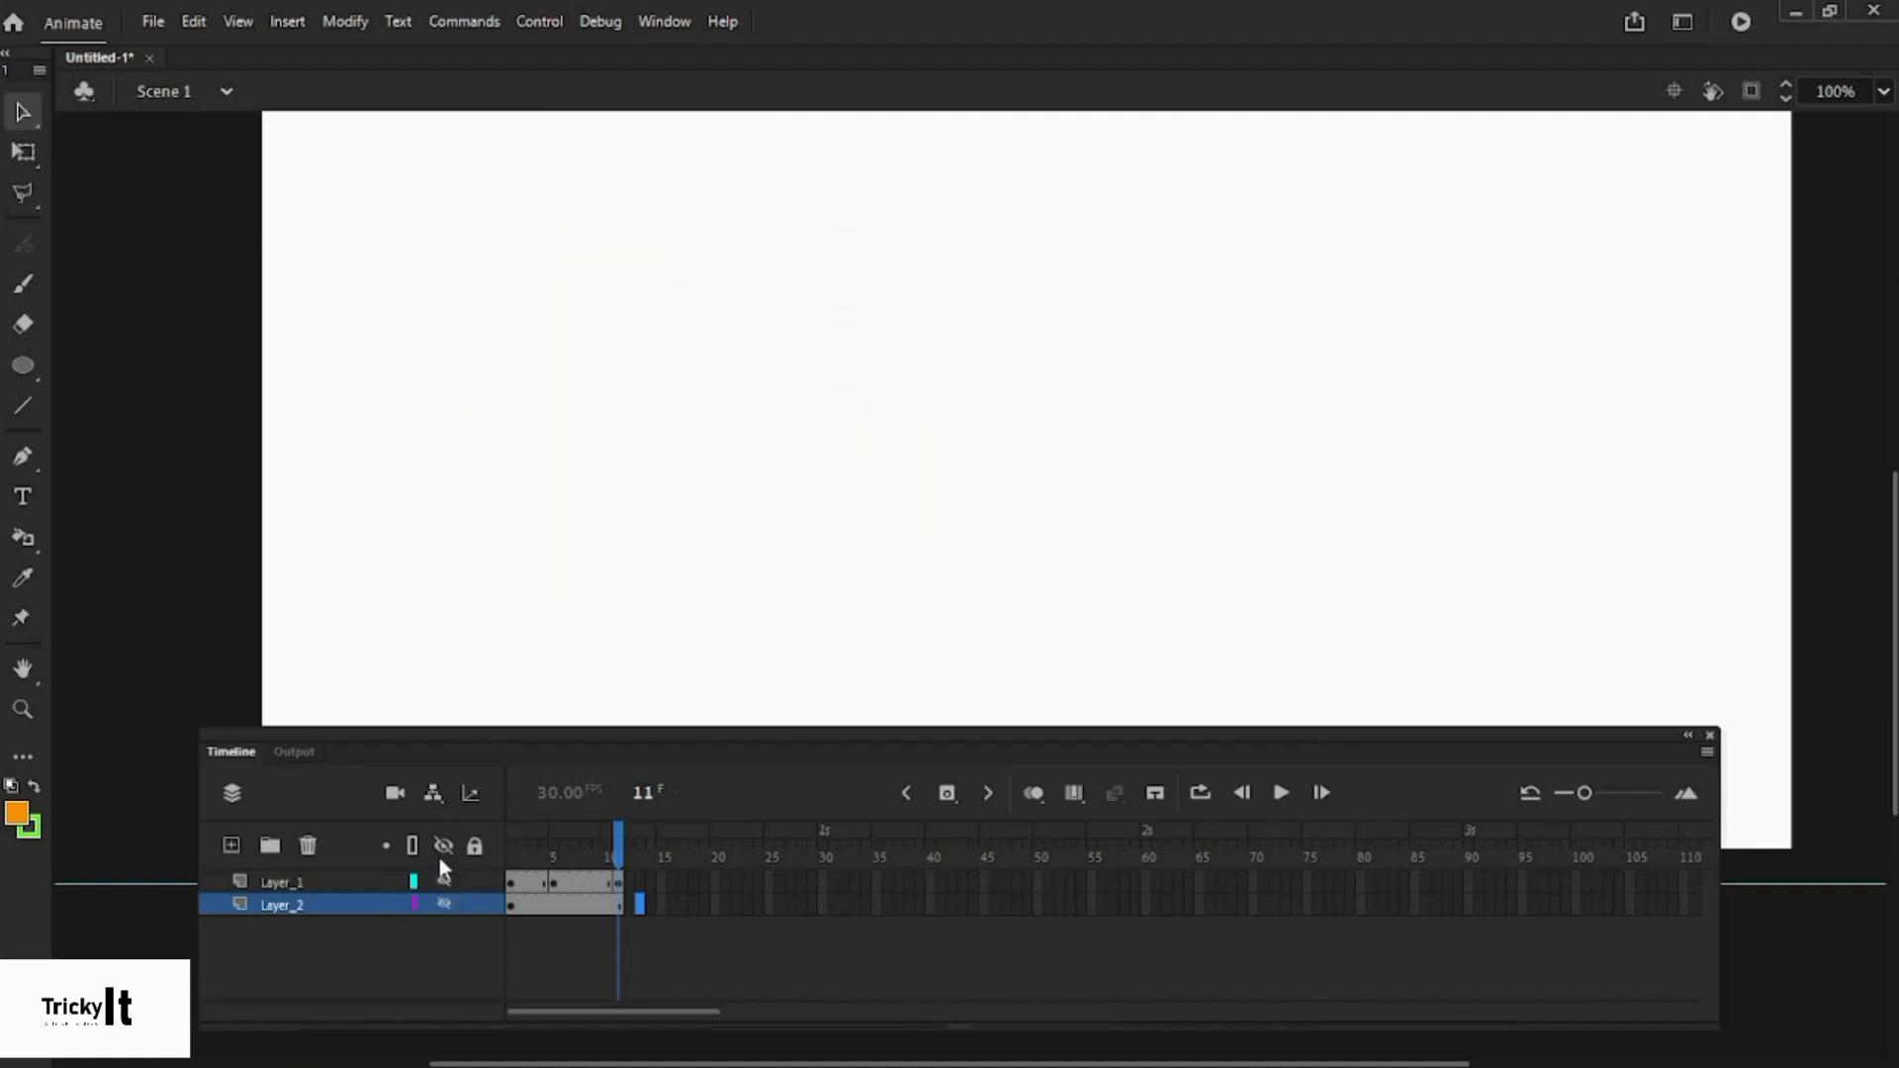
pyautogui.click(442, 848)
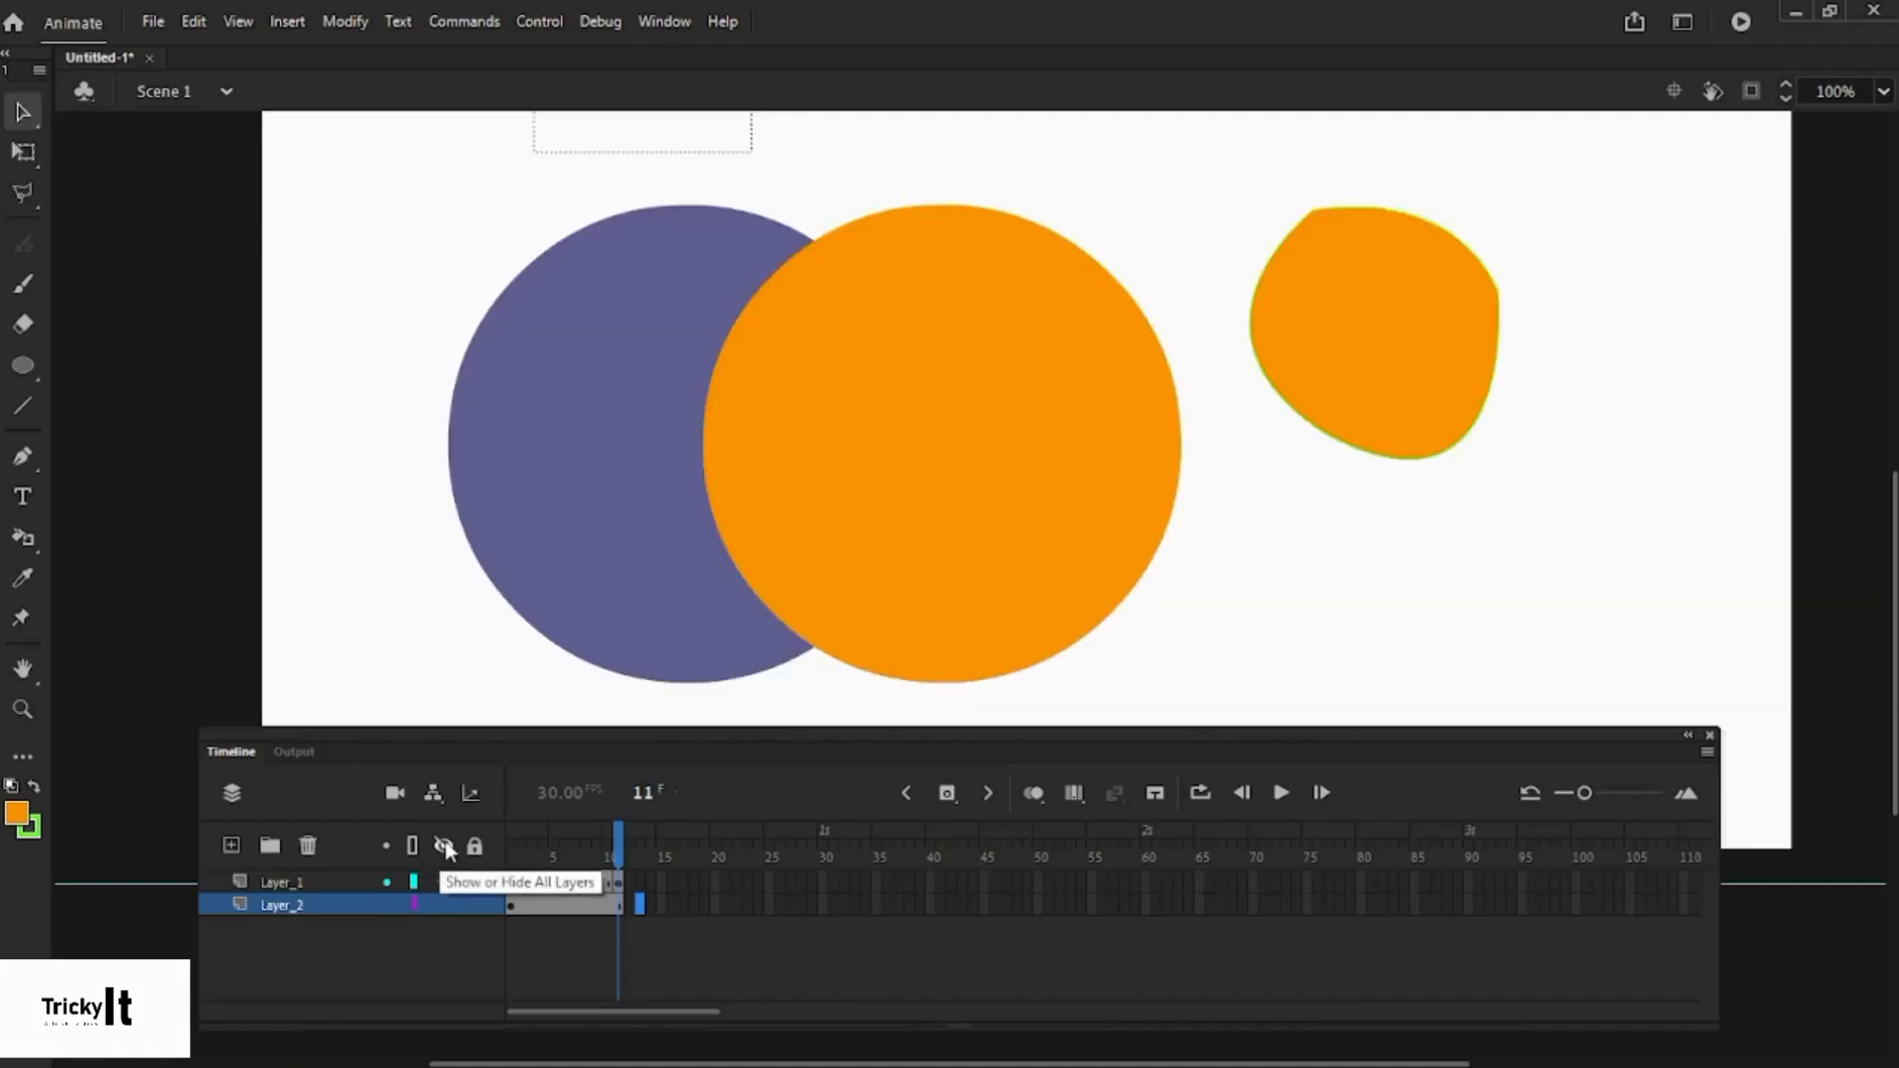
pyautogui.click(443, 847)
pyautogui.click(445, 849)
pyautogui.click(474, 848)
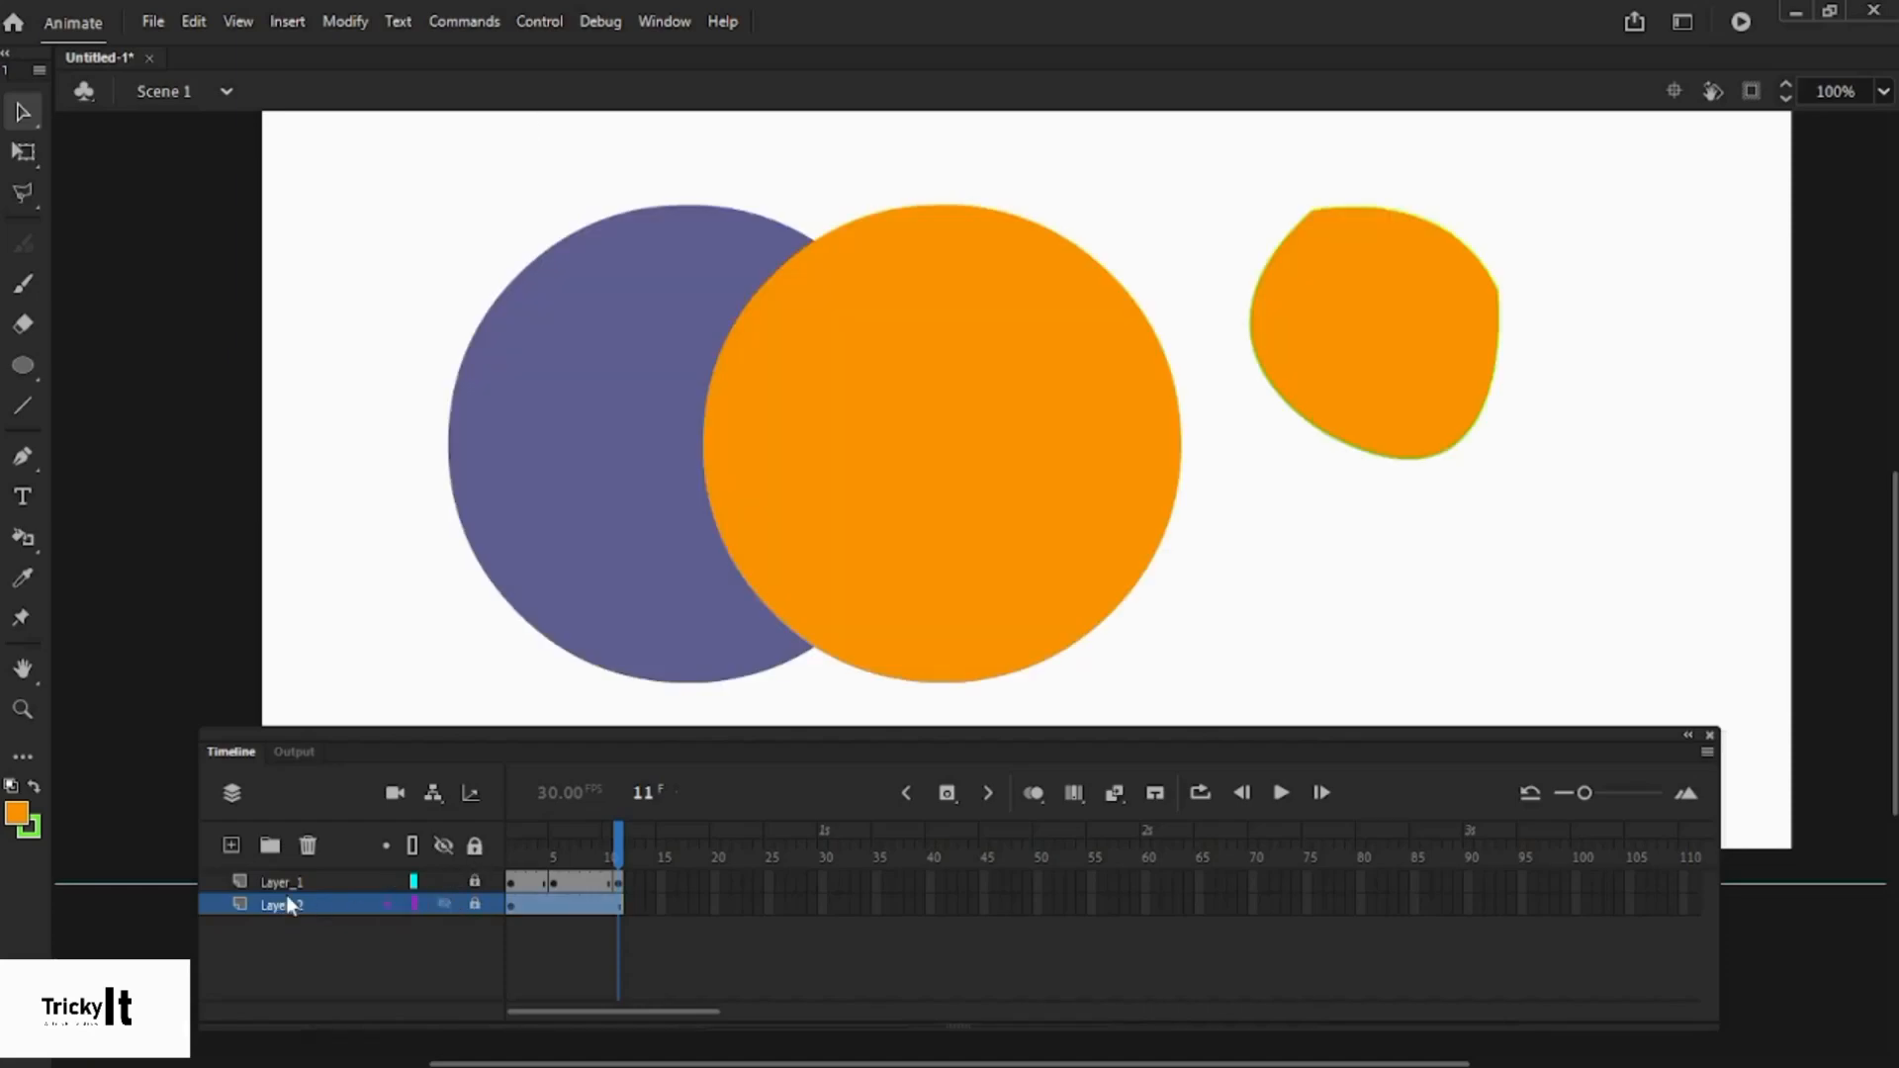
# - Try marquee-selecting the purple circle and orange shapes on the locked layers
pyautogui.click(332, 882)
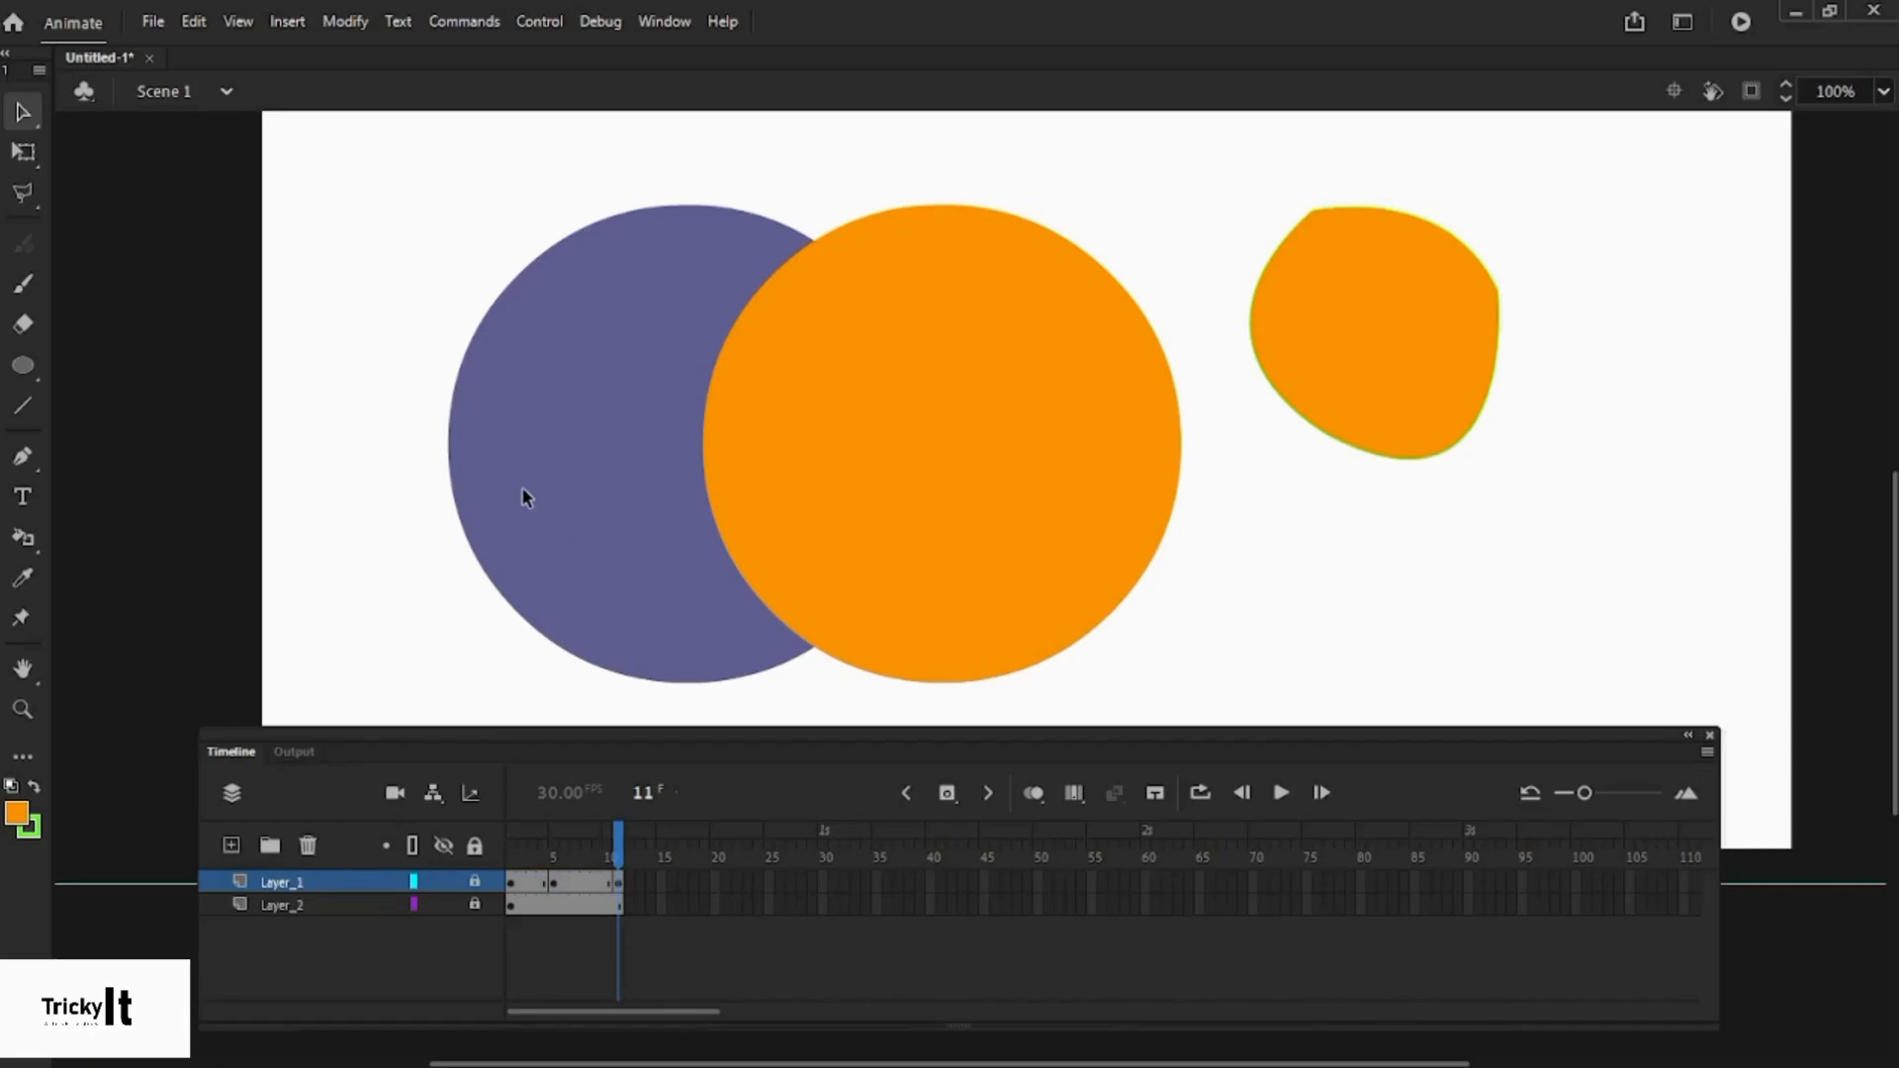
pyautogui.moveTo(479, 224); pyautogui.dragTo(572, 328)
pyautogui.moveTo(710, 306); pyautogui.dragTo(727, 312)
pyautogui.moveTo(1487, 297); pyautogui.dragTo(1005, 352)
pyautogui.scroll(3, 1005, 352)
pyautogui.scroll(-4, 1005, 352)
pyautogui.scroll(2, 1005, 352)
pyautogui.scroll(-3, 1007, 362)
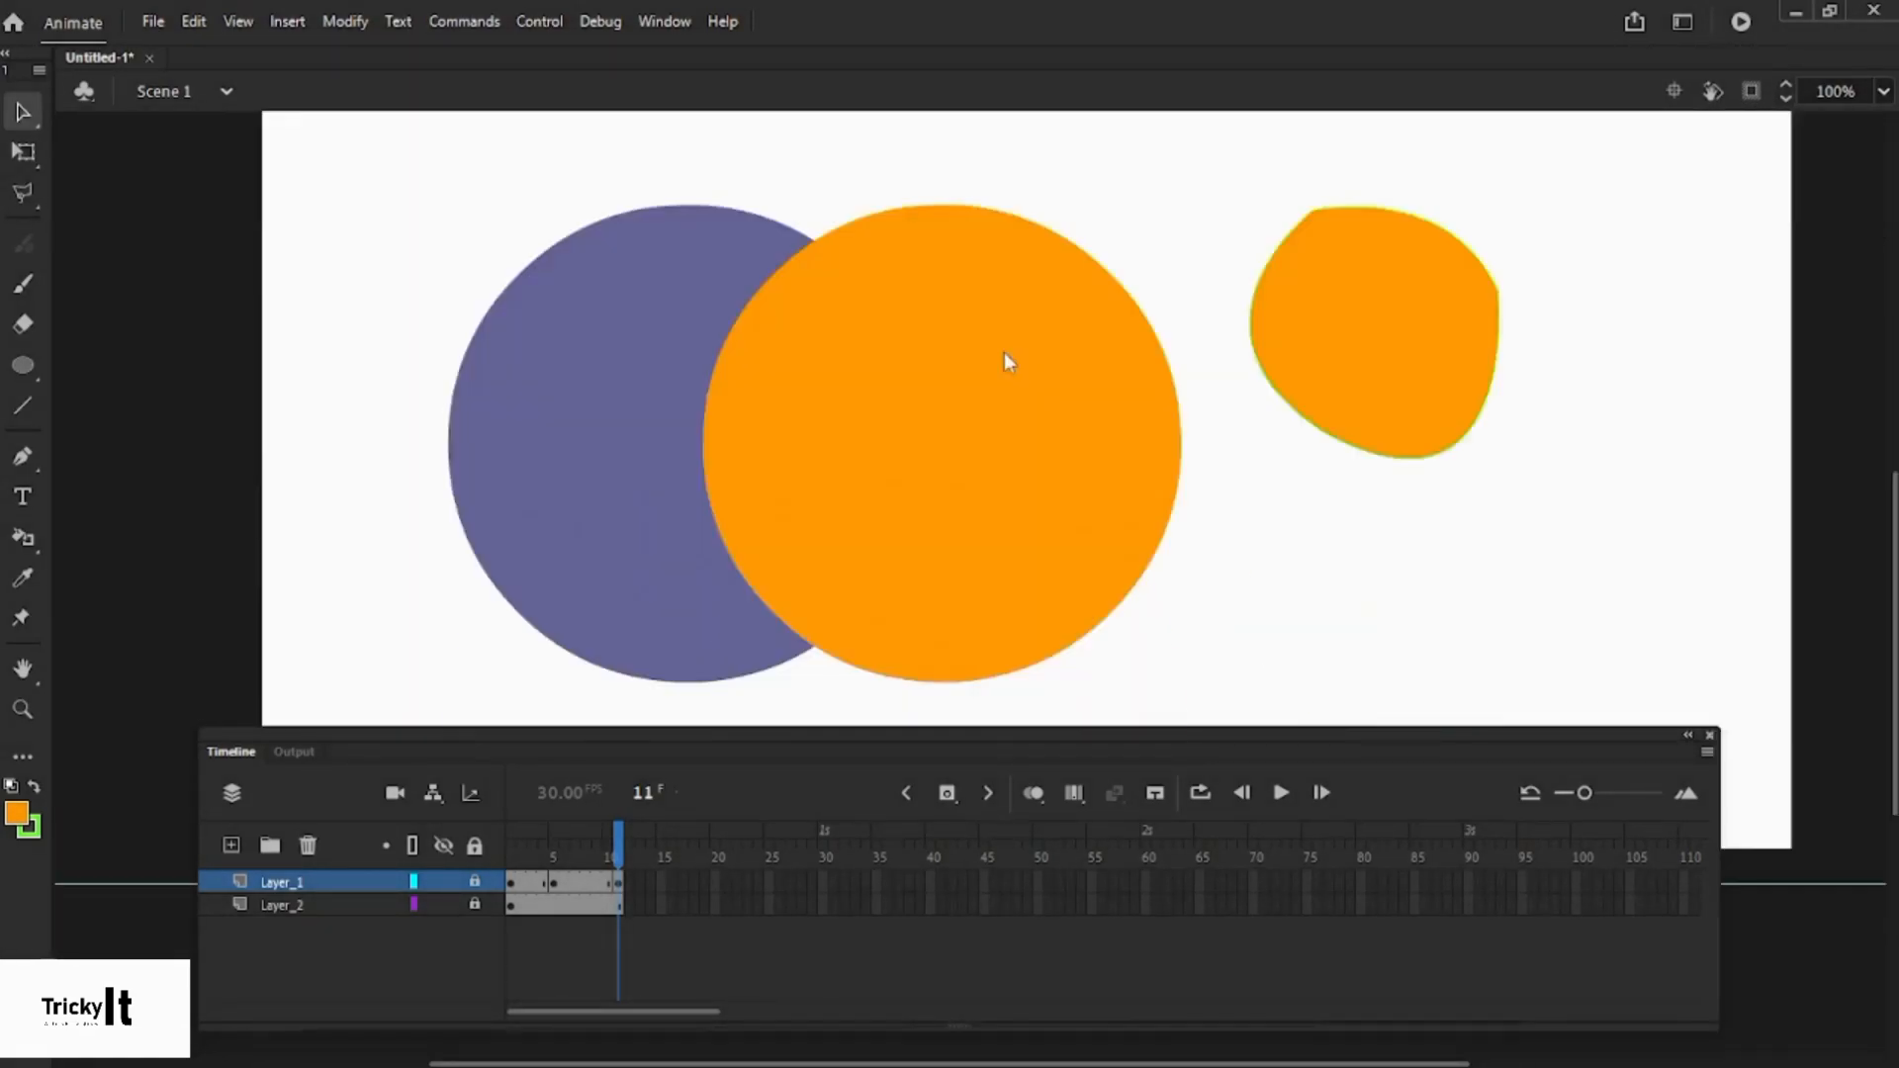
# - Unlock Layer_1 and Layer_2 and scrub the playhead to frame 10
pyautogui.click(475, 882)
pyautogui.click(476, 904)
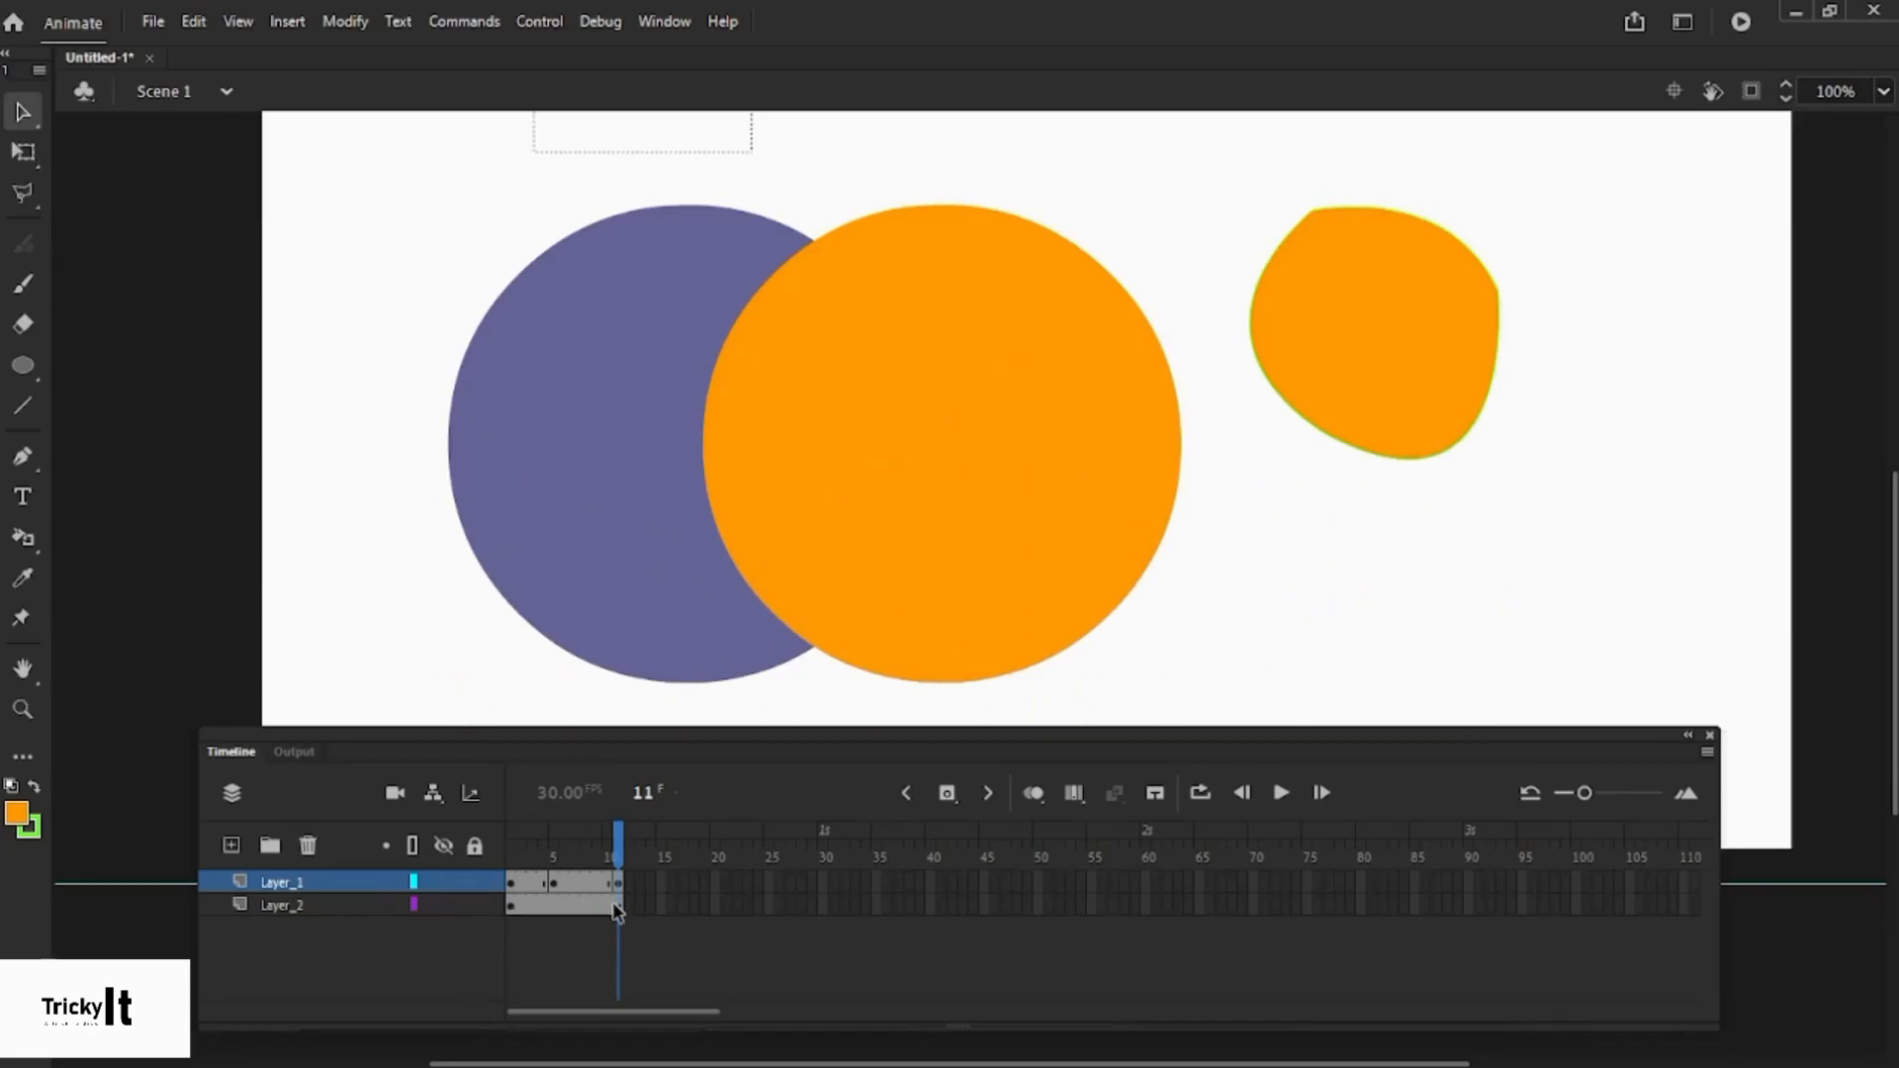
pyautogui.moveTo(620, 837)
pyautogui.mouseDown()
pyautogui.moveTo(525, 852)
pyautogui.moveTo(611, 862)
pyautogui.mouseUp()
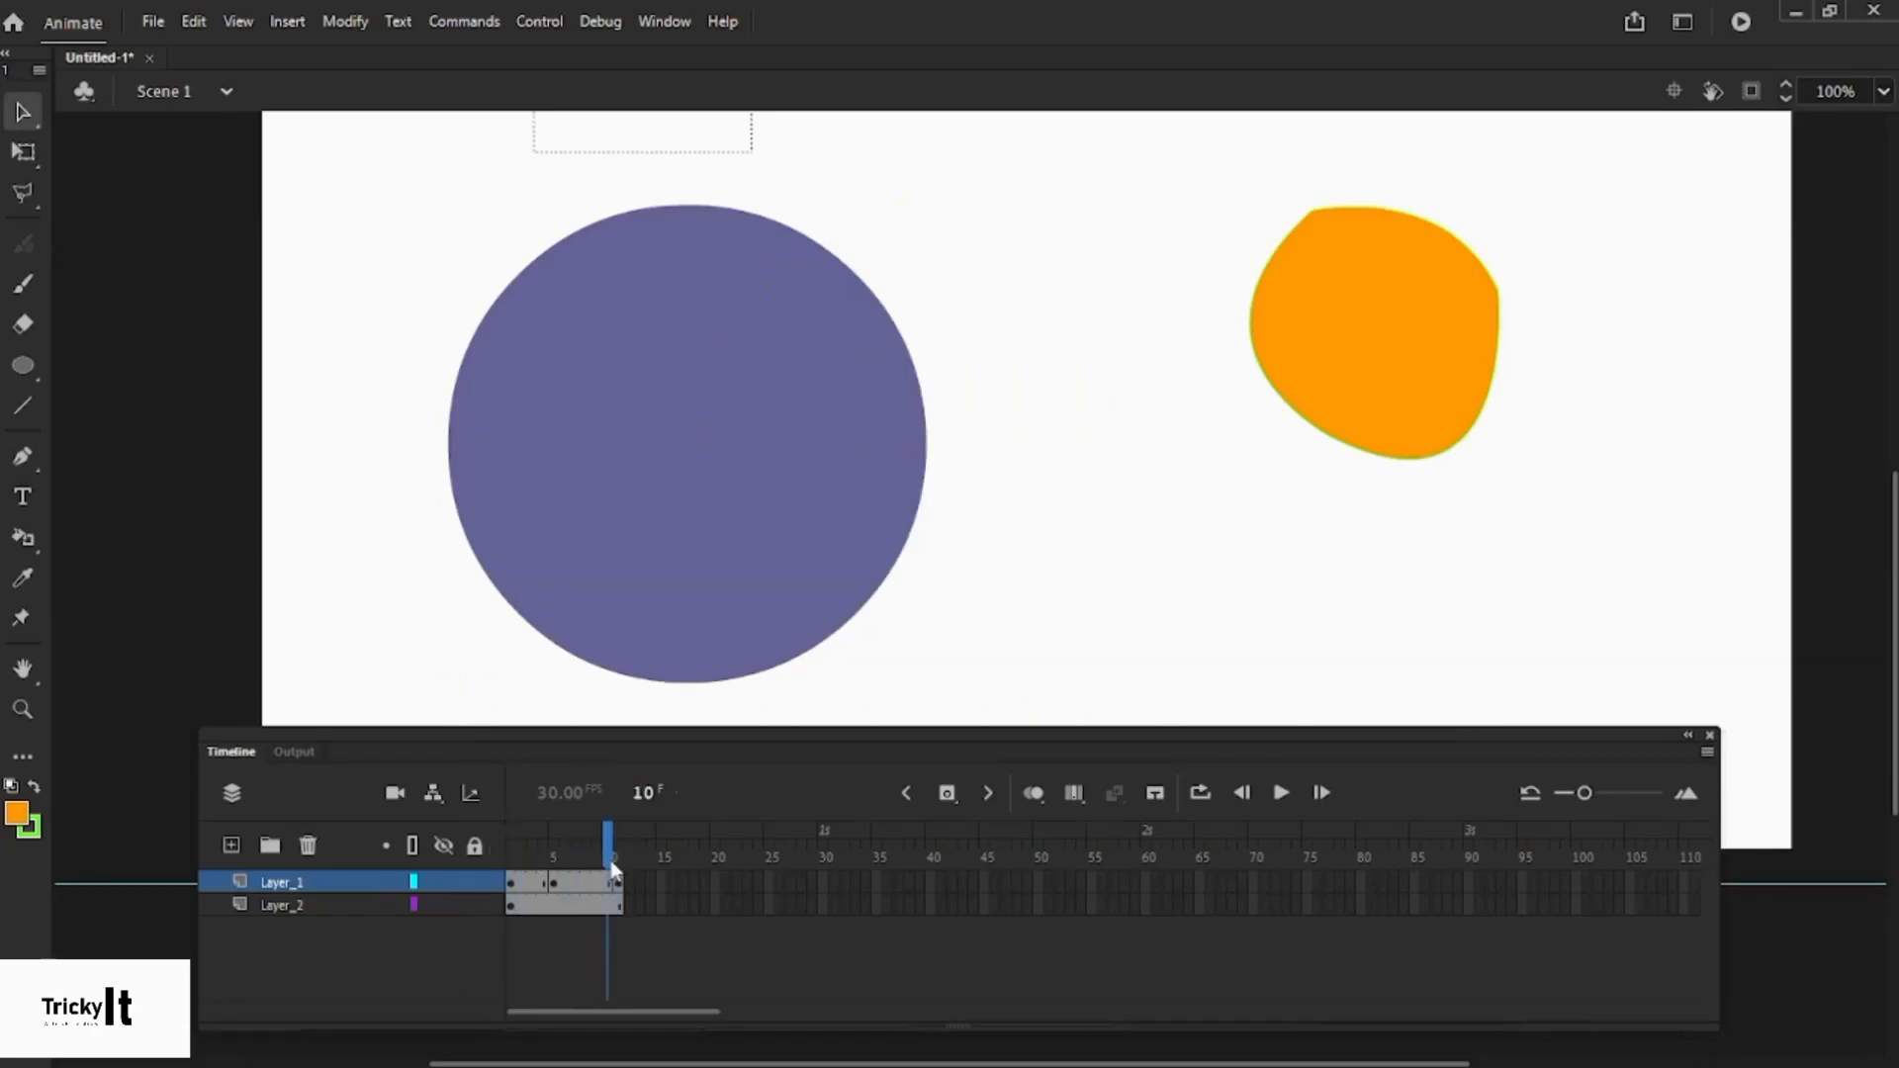
# - Add a Camera layer and scrub through the frames from frame 1
pyautogui.click(393, 794)
pyautogui.click(333, 881)
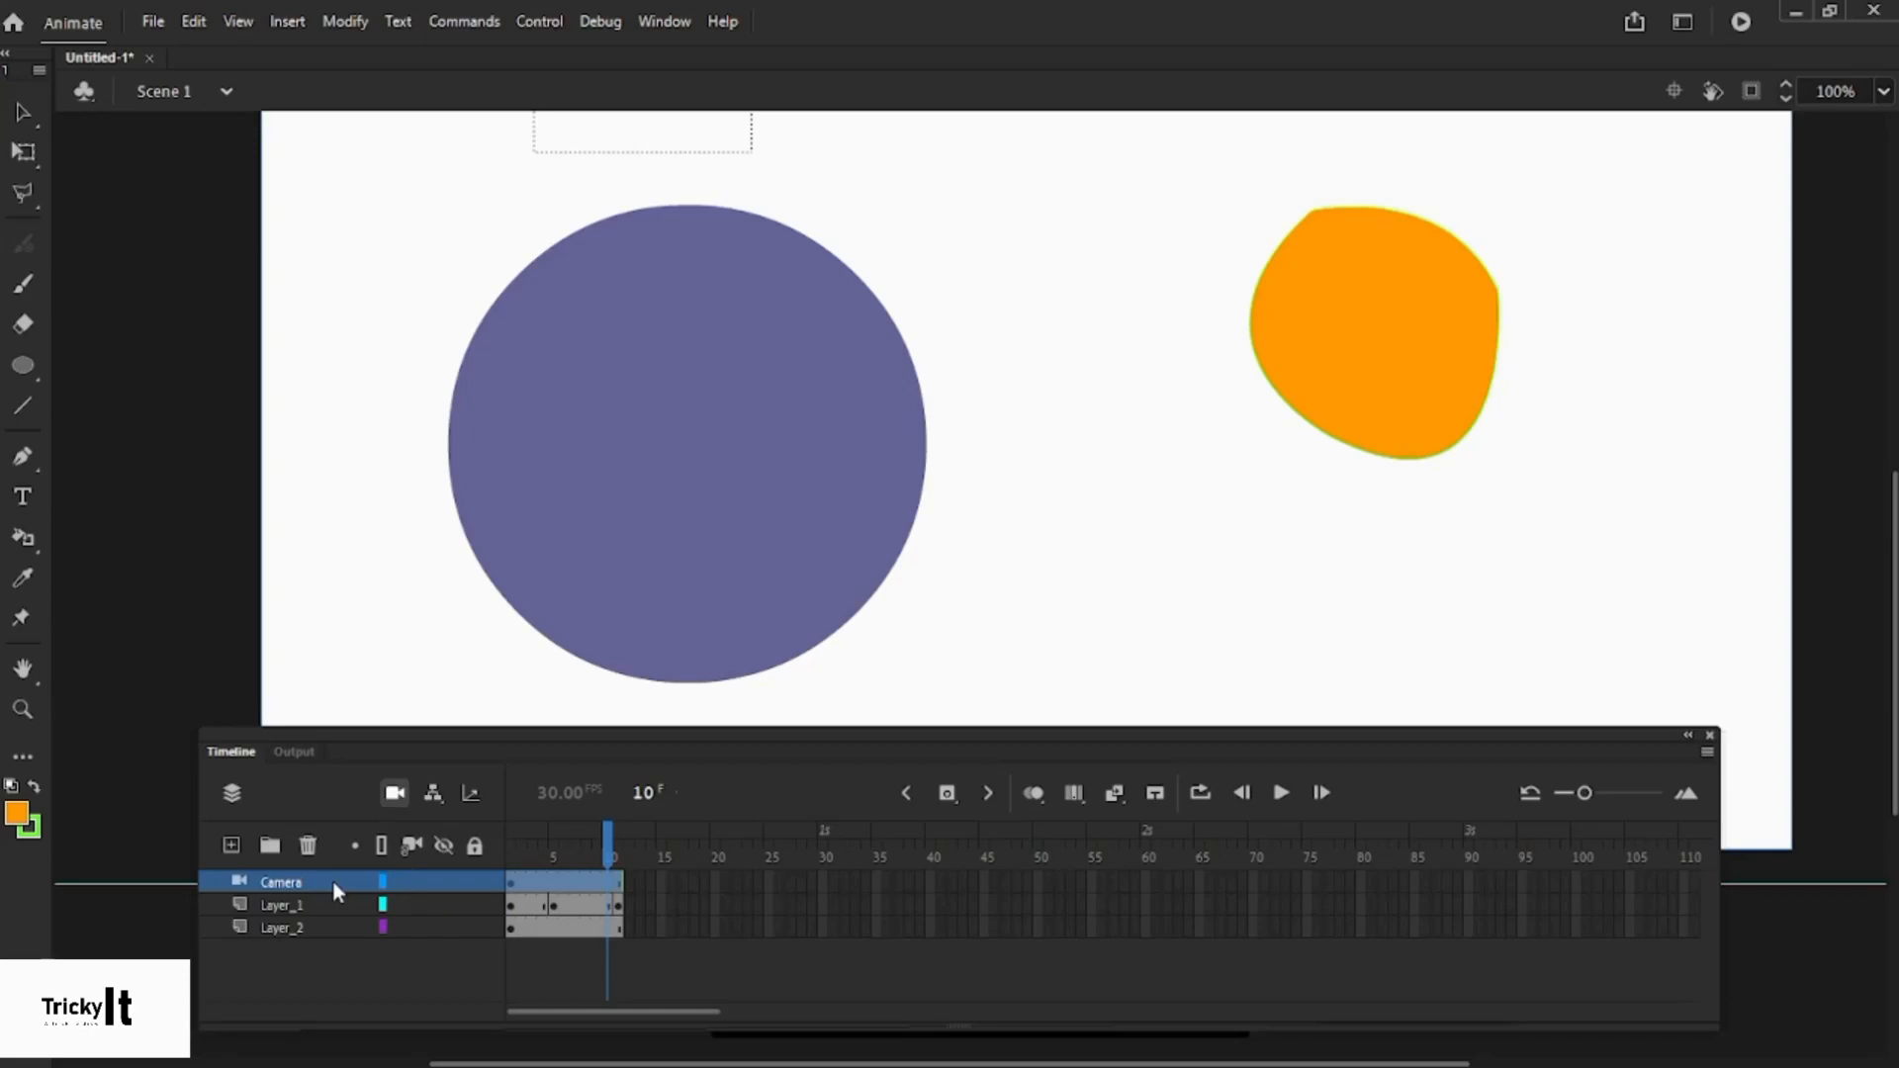
pyautogui.moveTo(742, 742); pyautogui.dragTo(732, 691)
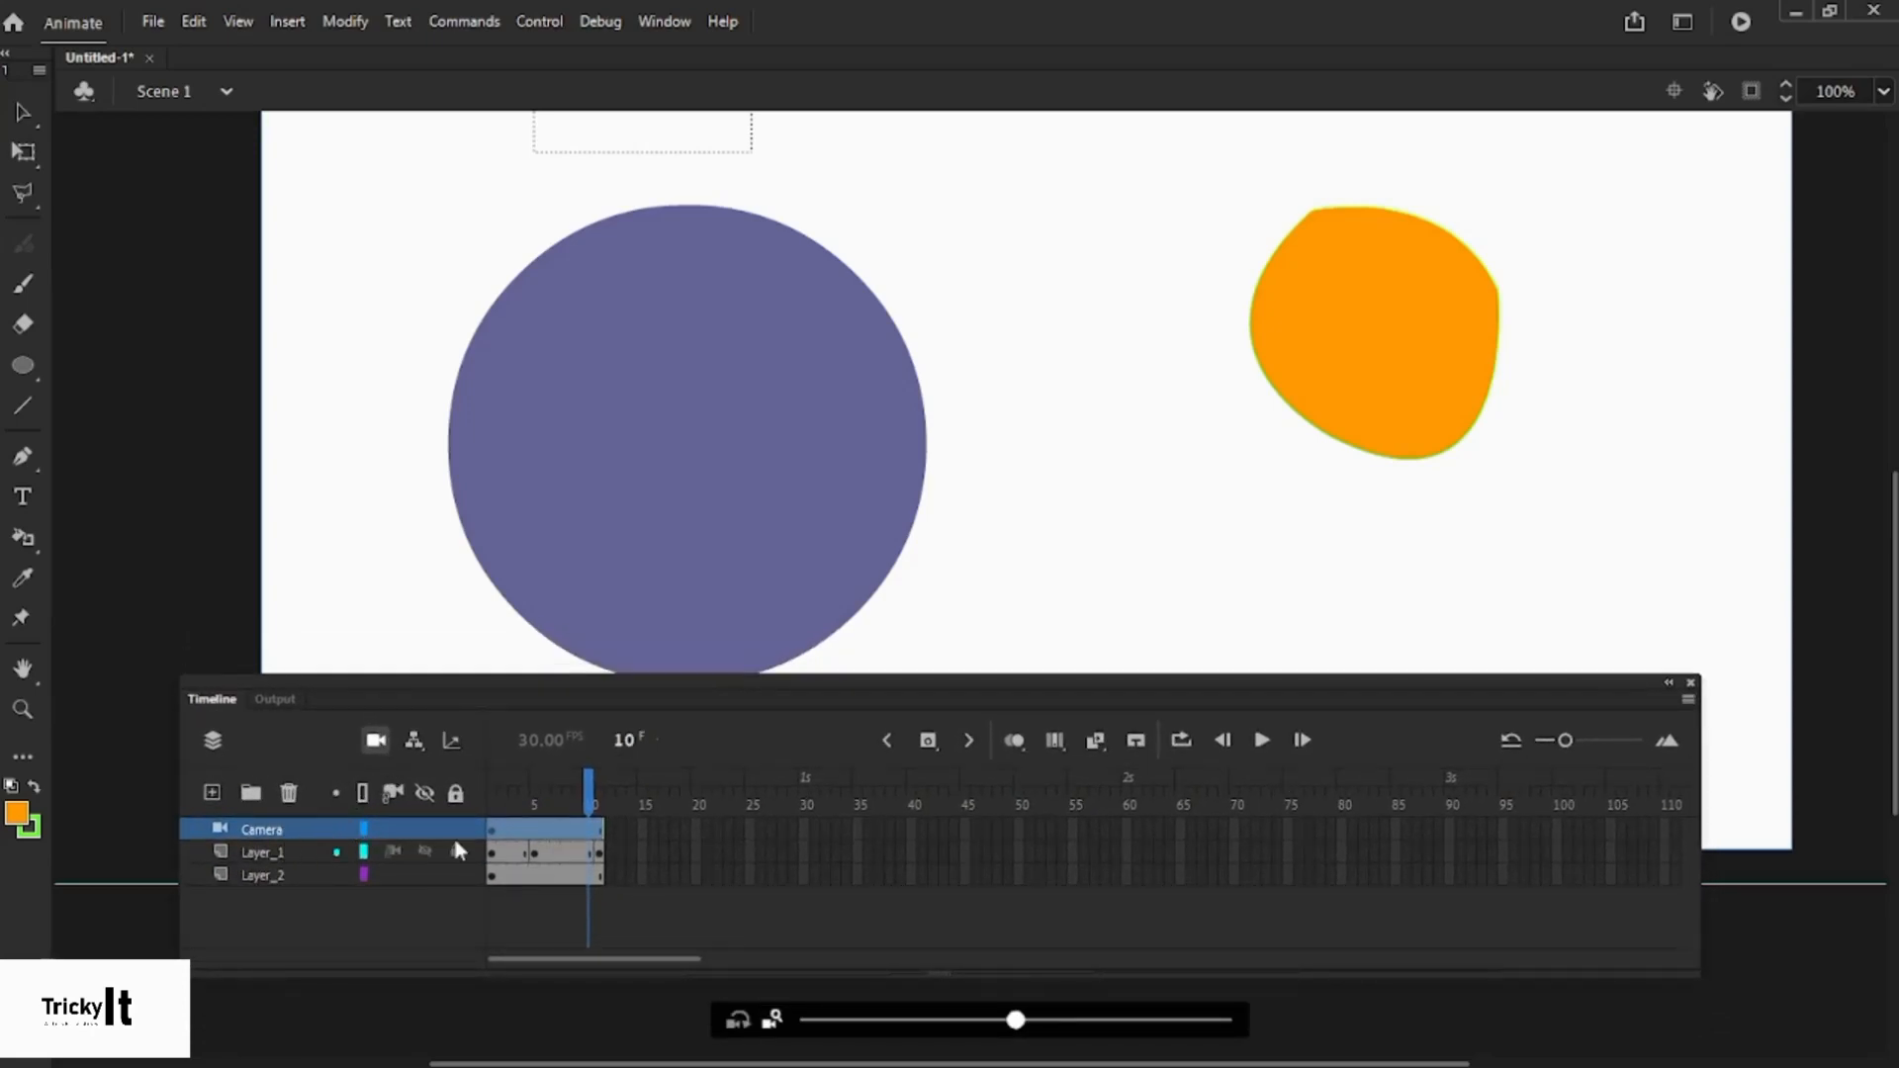
pyautogui.click(519, 829)
pyautogui.moveTo(518, 829); pyautogui.dragTo(589, 827)
pyautogui.click(496, 833)
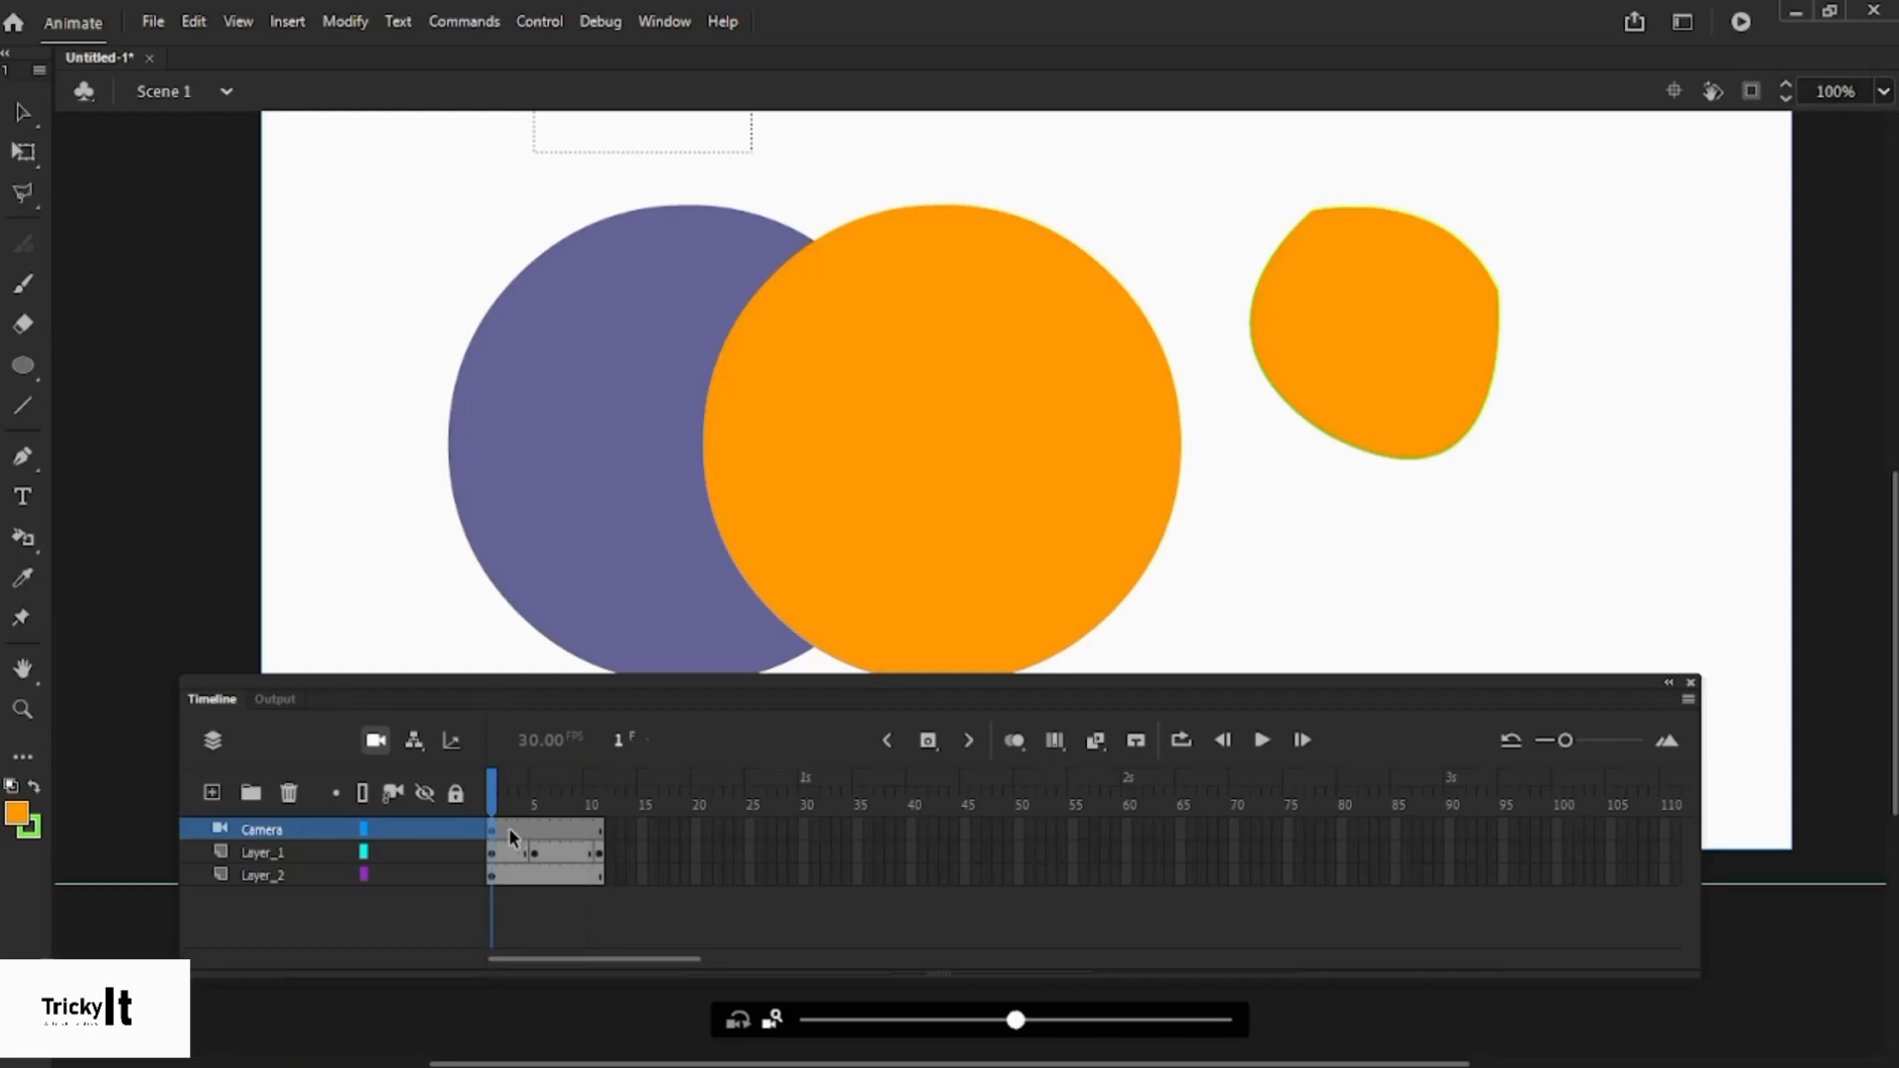
# - Zoom the camera in on the shapes at frame 5 and scrub to check it
pyautogui.click(532, 827)
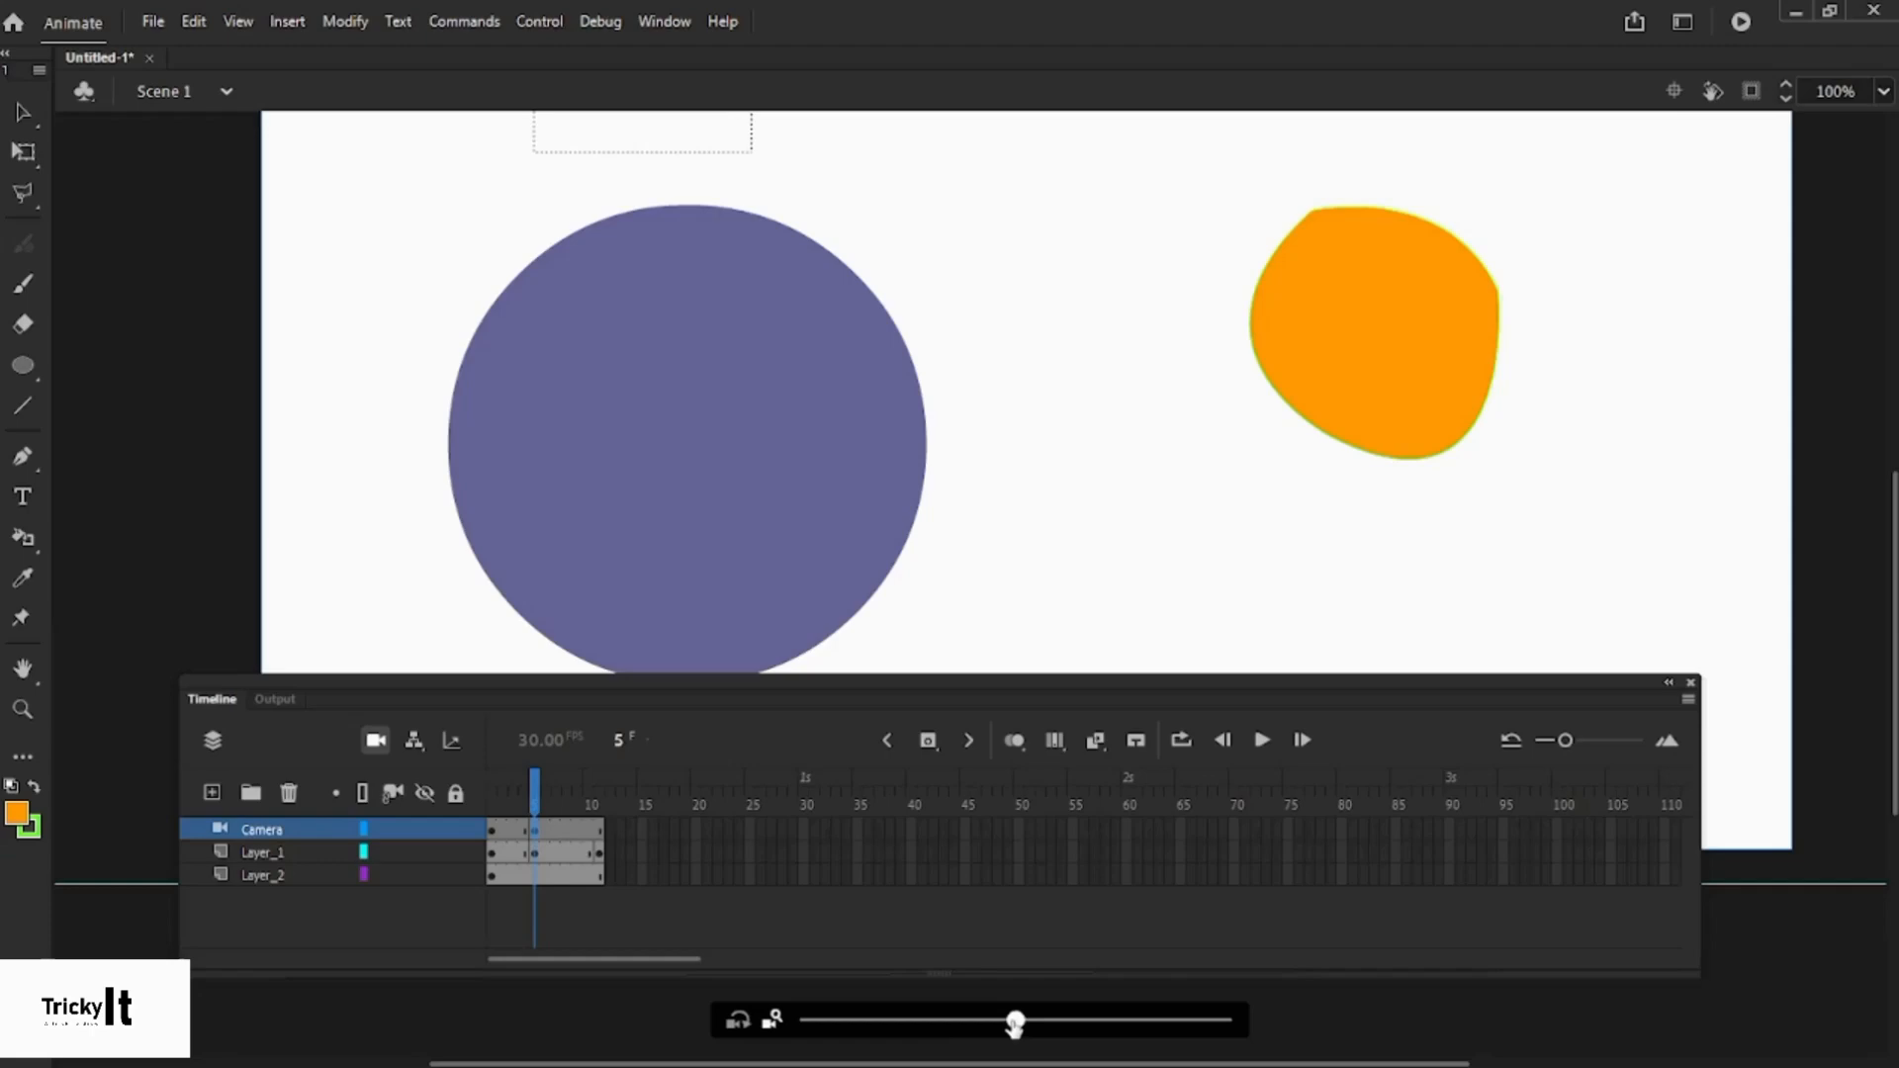
pyautogui.moveTo(1014, 1024); pyautogui.dragTo(1090, 1022)
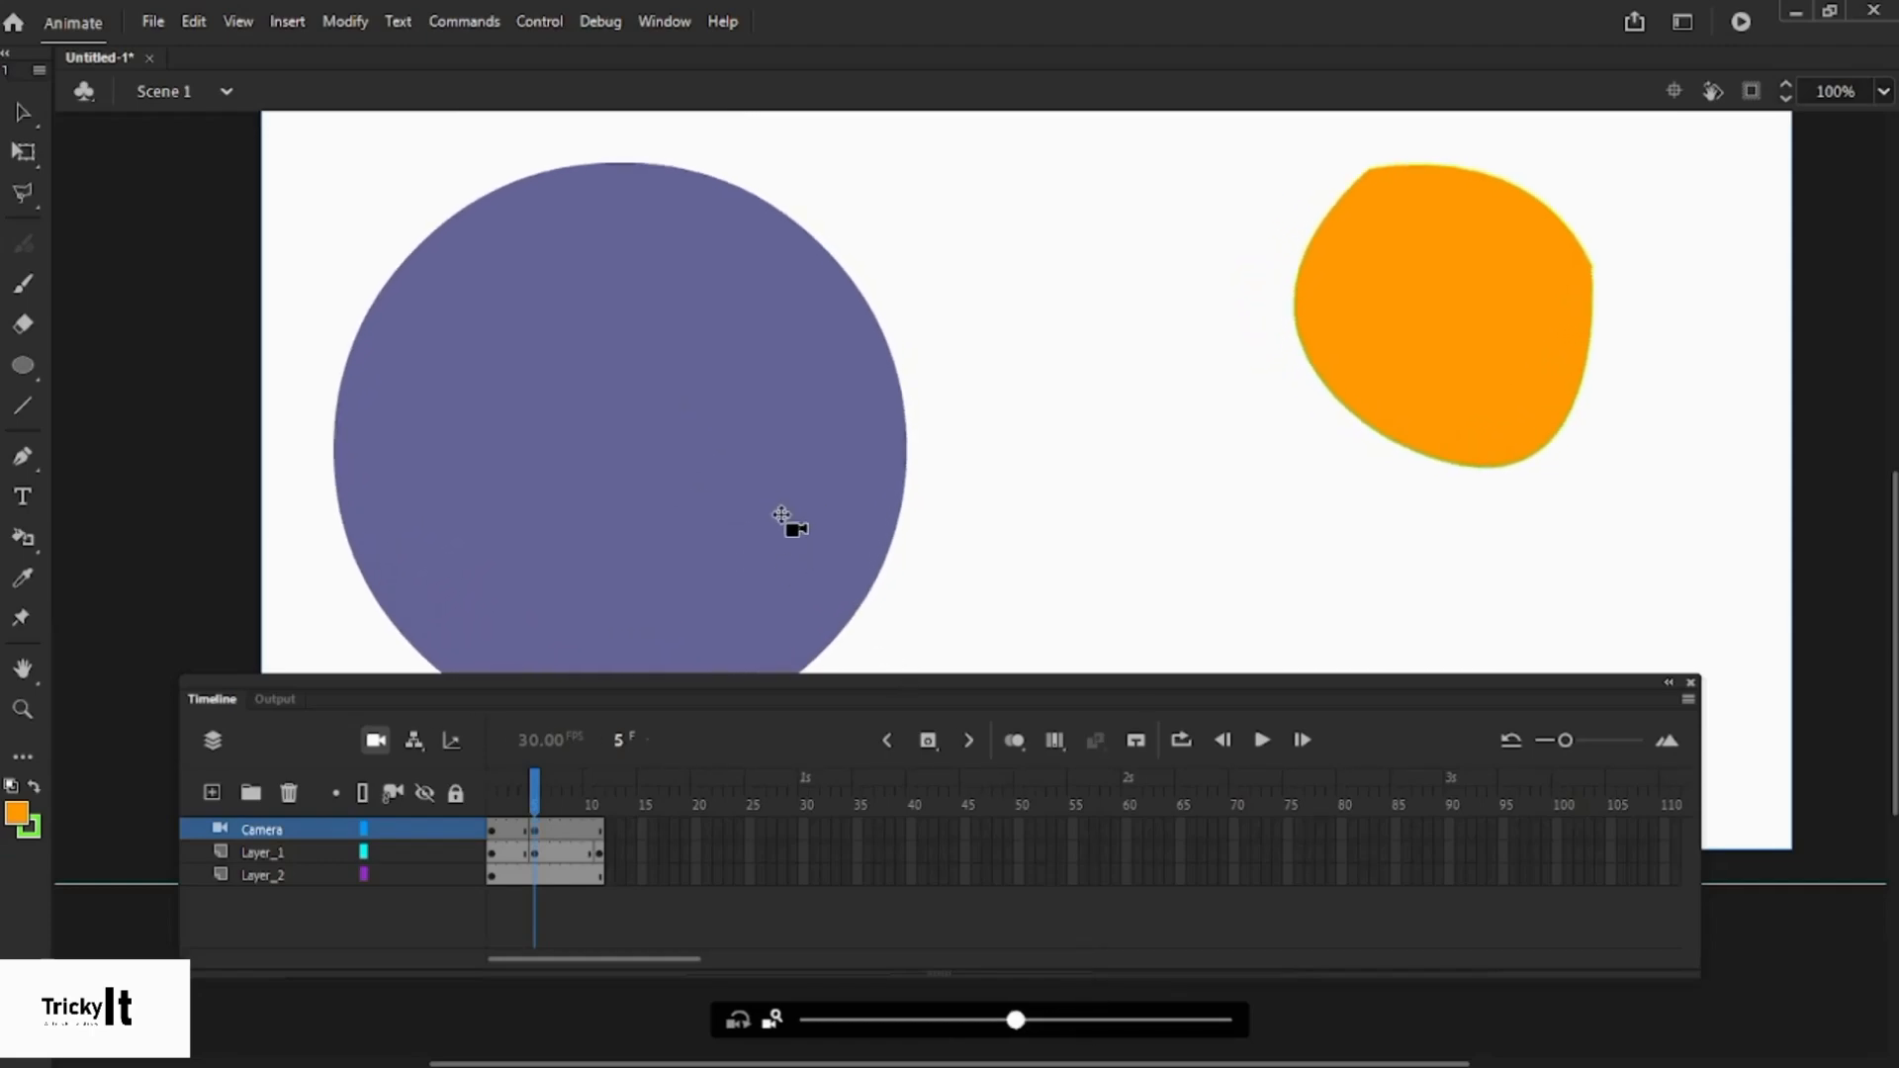
pyautogui.moveTo(530, 799)
pyautogui.mouseDown()
pyautogui.moveTo(495, 803)
pyautogui.moveTo(547, 817)
pyautogui.moveTo(494, 822)
pyautogui.moveTo(606, 819)
pyautogui.moveTo(499, 841)
pyautogui.moveTo(608, 836)
pyautogui.moveTo(482, 826)
pyautogui.moveTo(530, 835)
pyautogui.mouseUp()
# - Scrub the camera move from frame 1 to preview the zoom
pyautogui.click(491, 823)
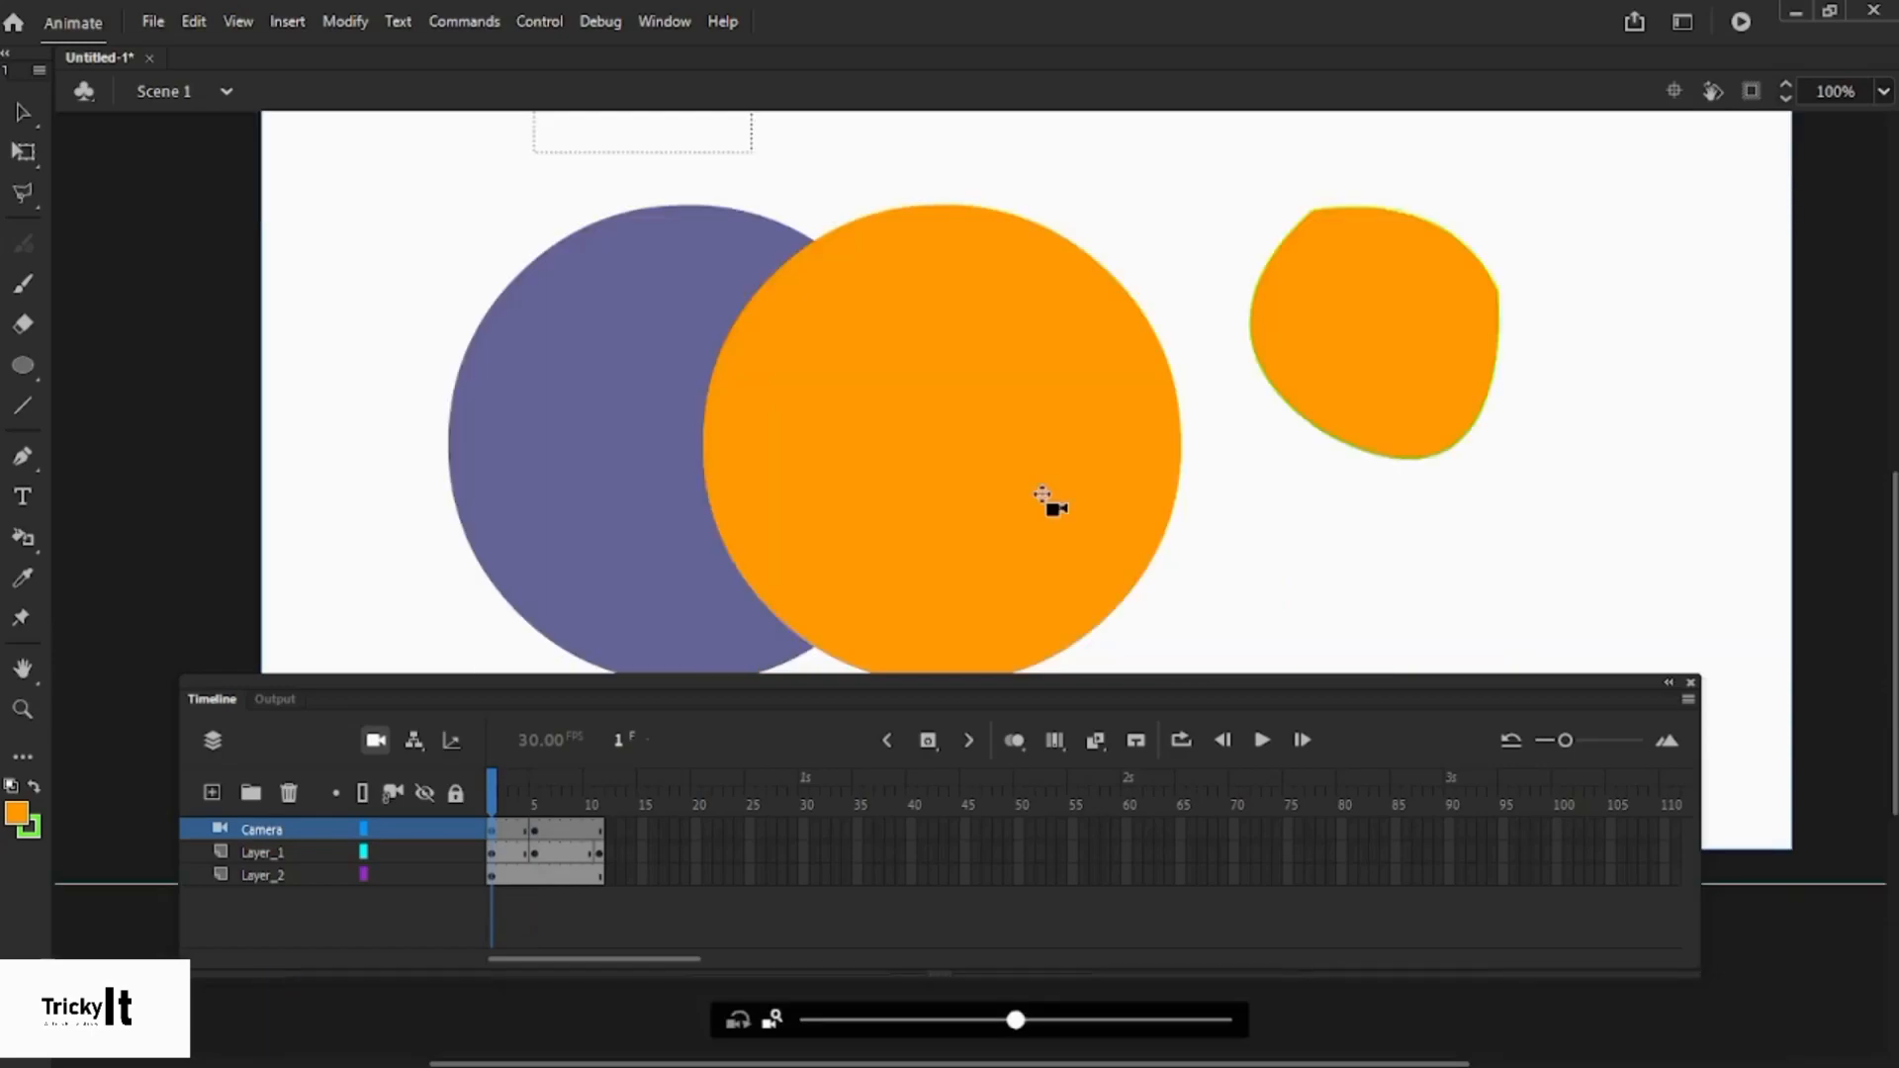
pyautogui.scroll(-3, 1045, 497)
pyautogui.scroll(3, 1045, 497)
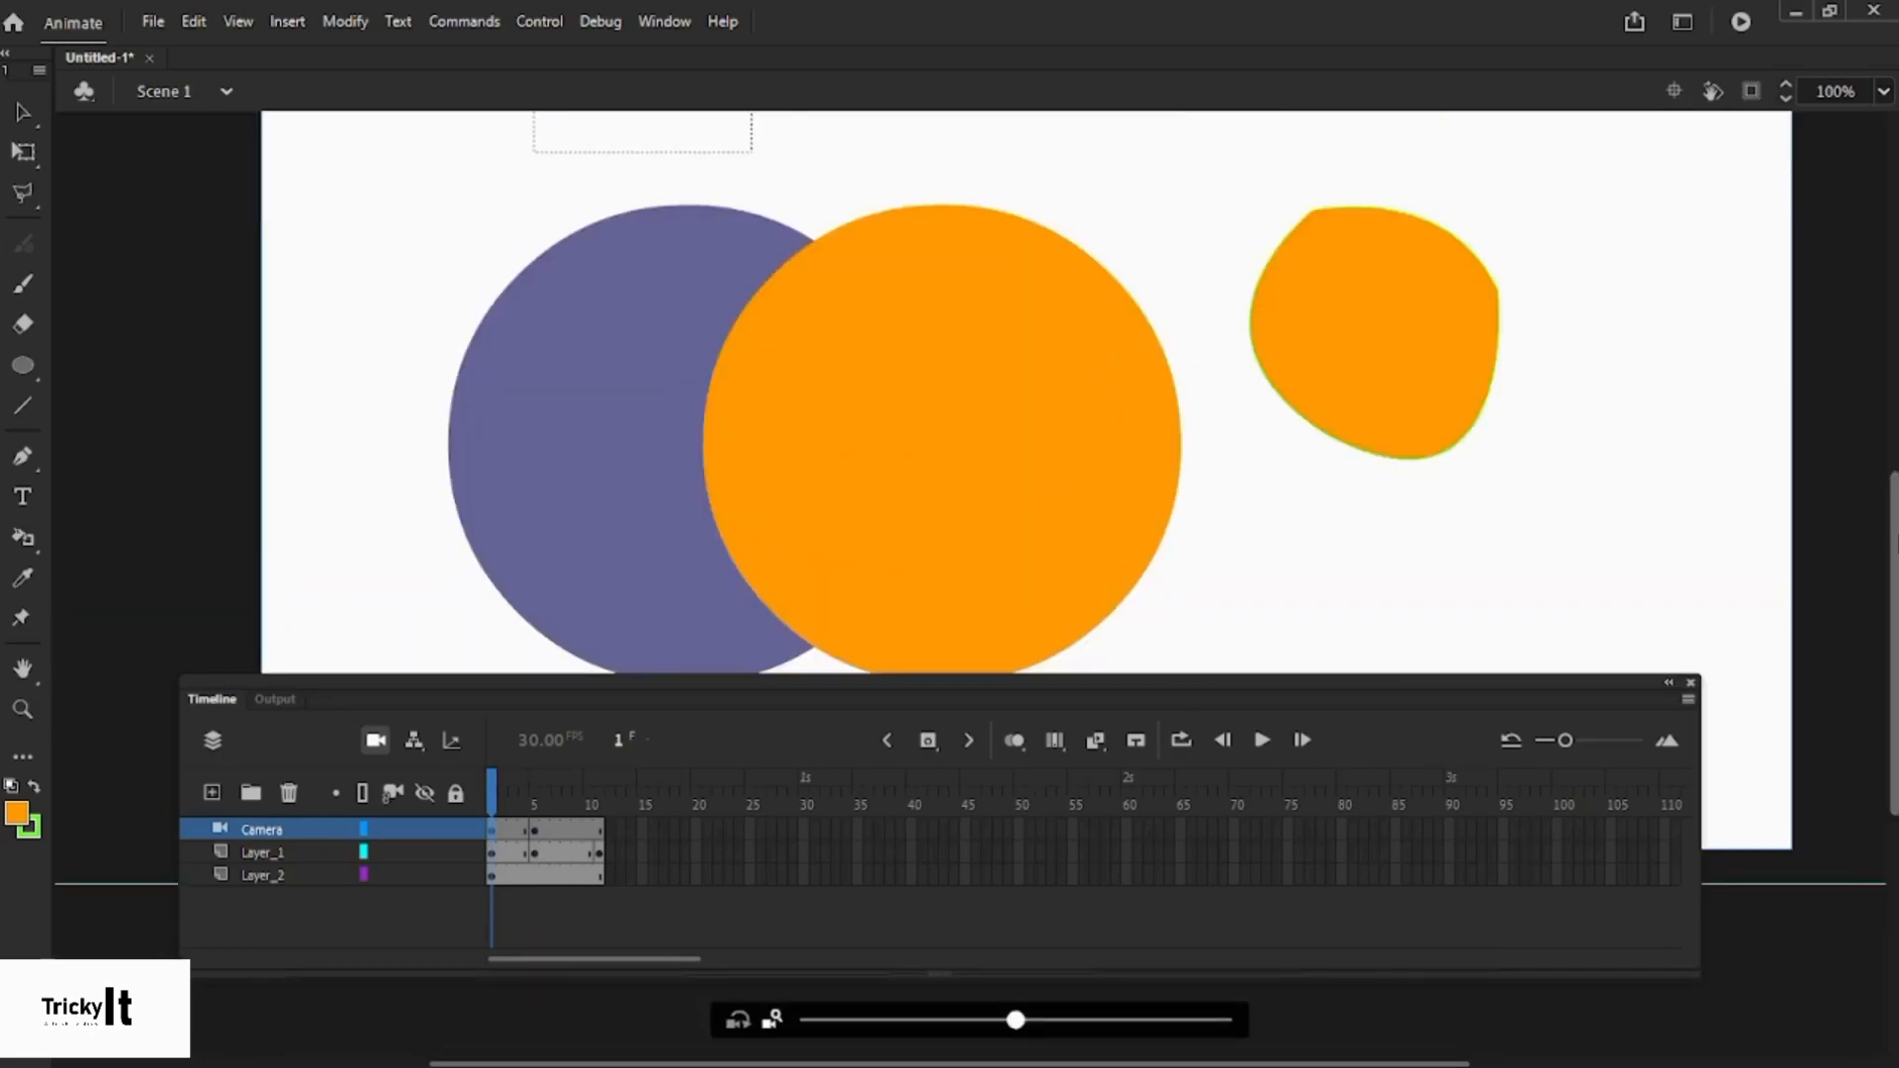
pyautogui.moveTo(1895, 535); pyautogui.dragTo(1896, 542)
pyautogui.moveTo(495, 799)
pyautogui.mouseDown()
pyautogui.moveTo(597, 800)
pyautogui.moveTo(483, 817)
pyautogui.mouseUp()
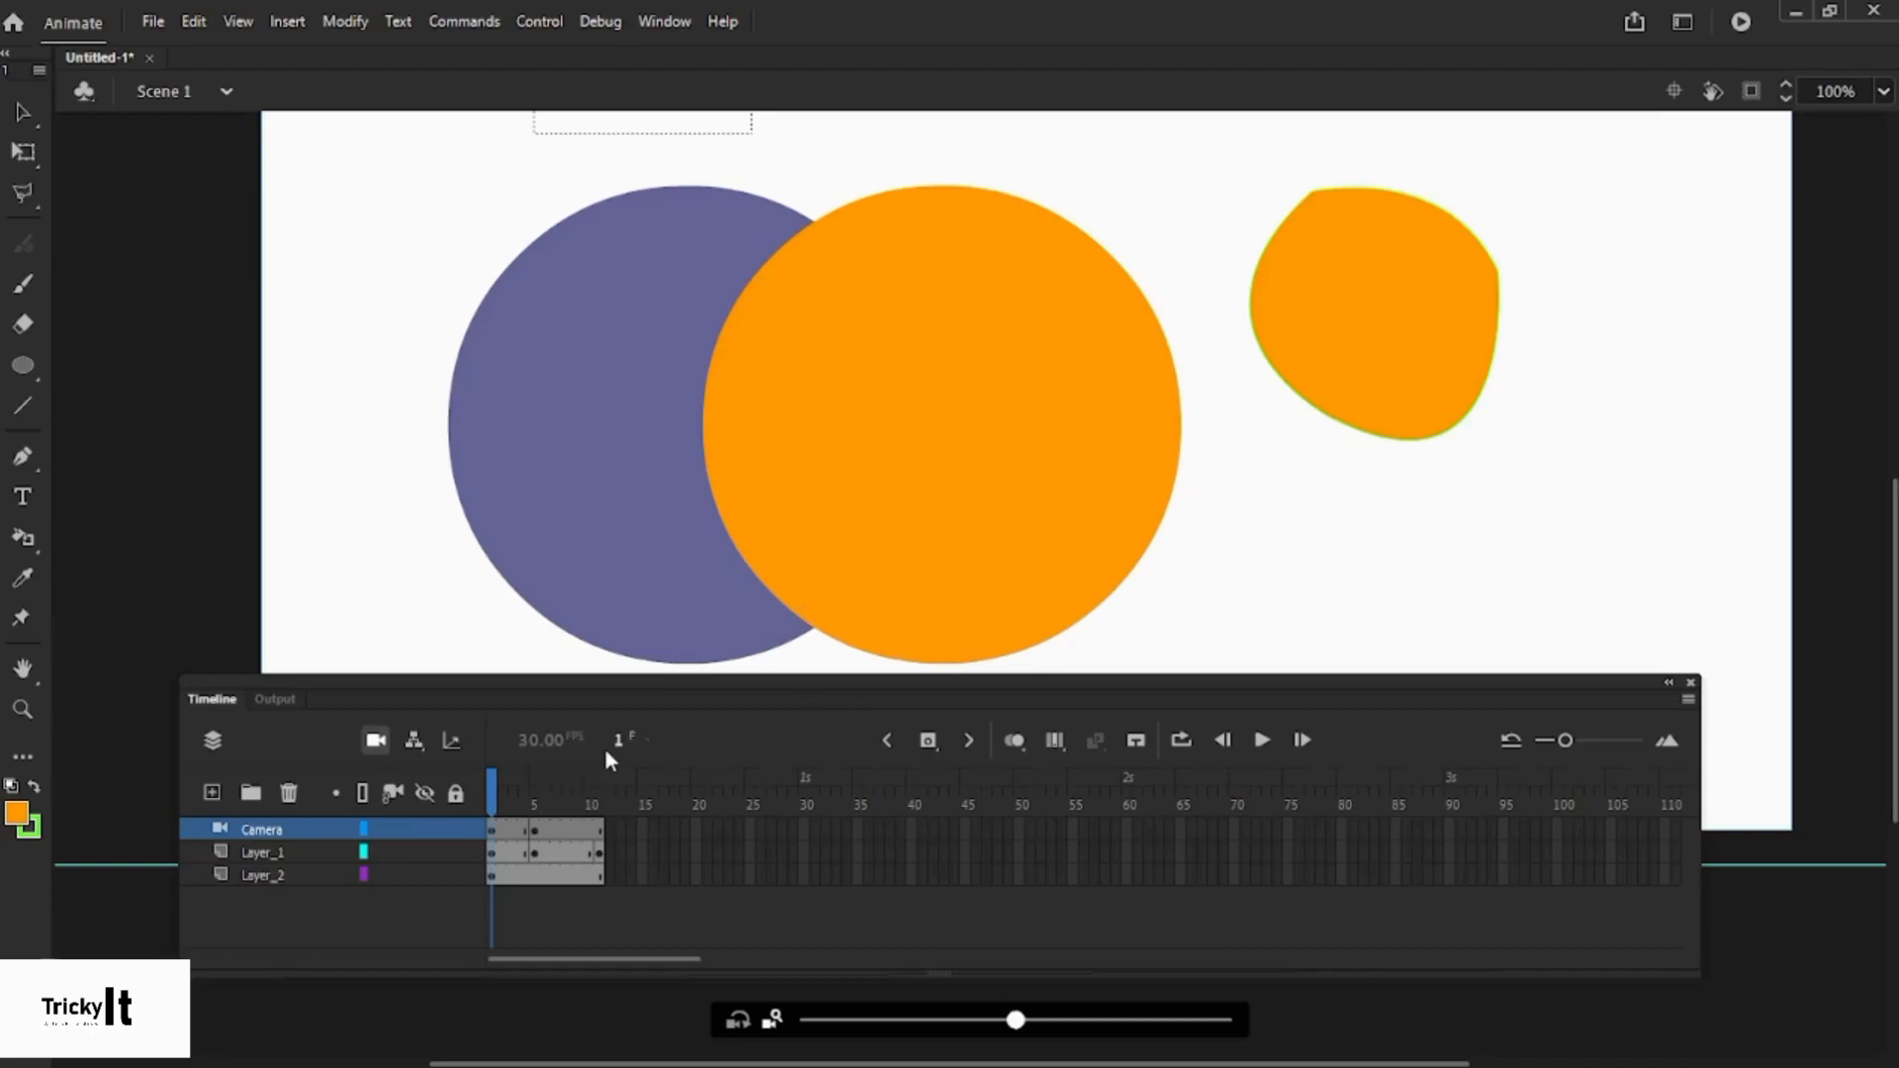
pyautogui.click(490, 831)
pyautogui.click(488, 815)
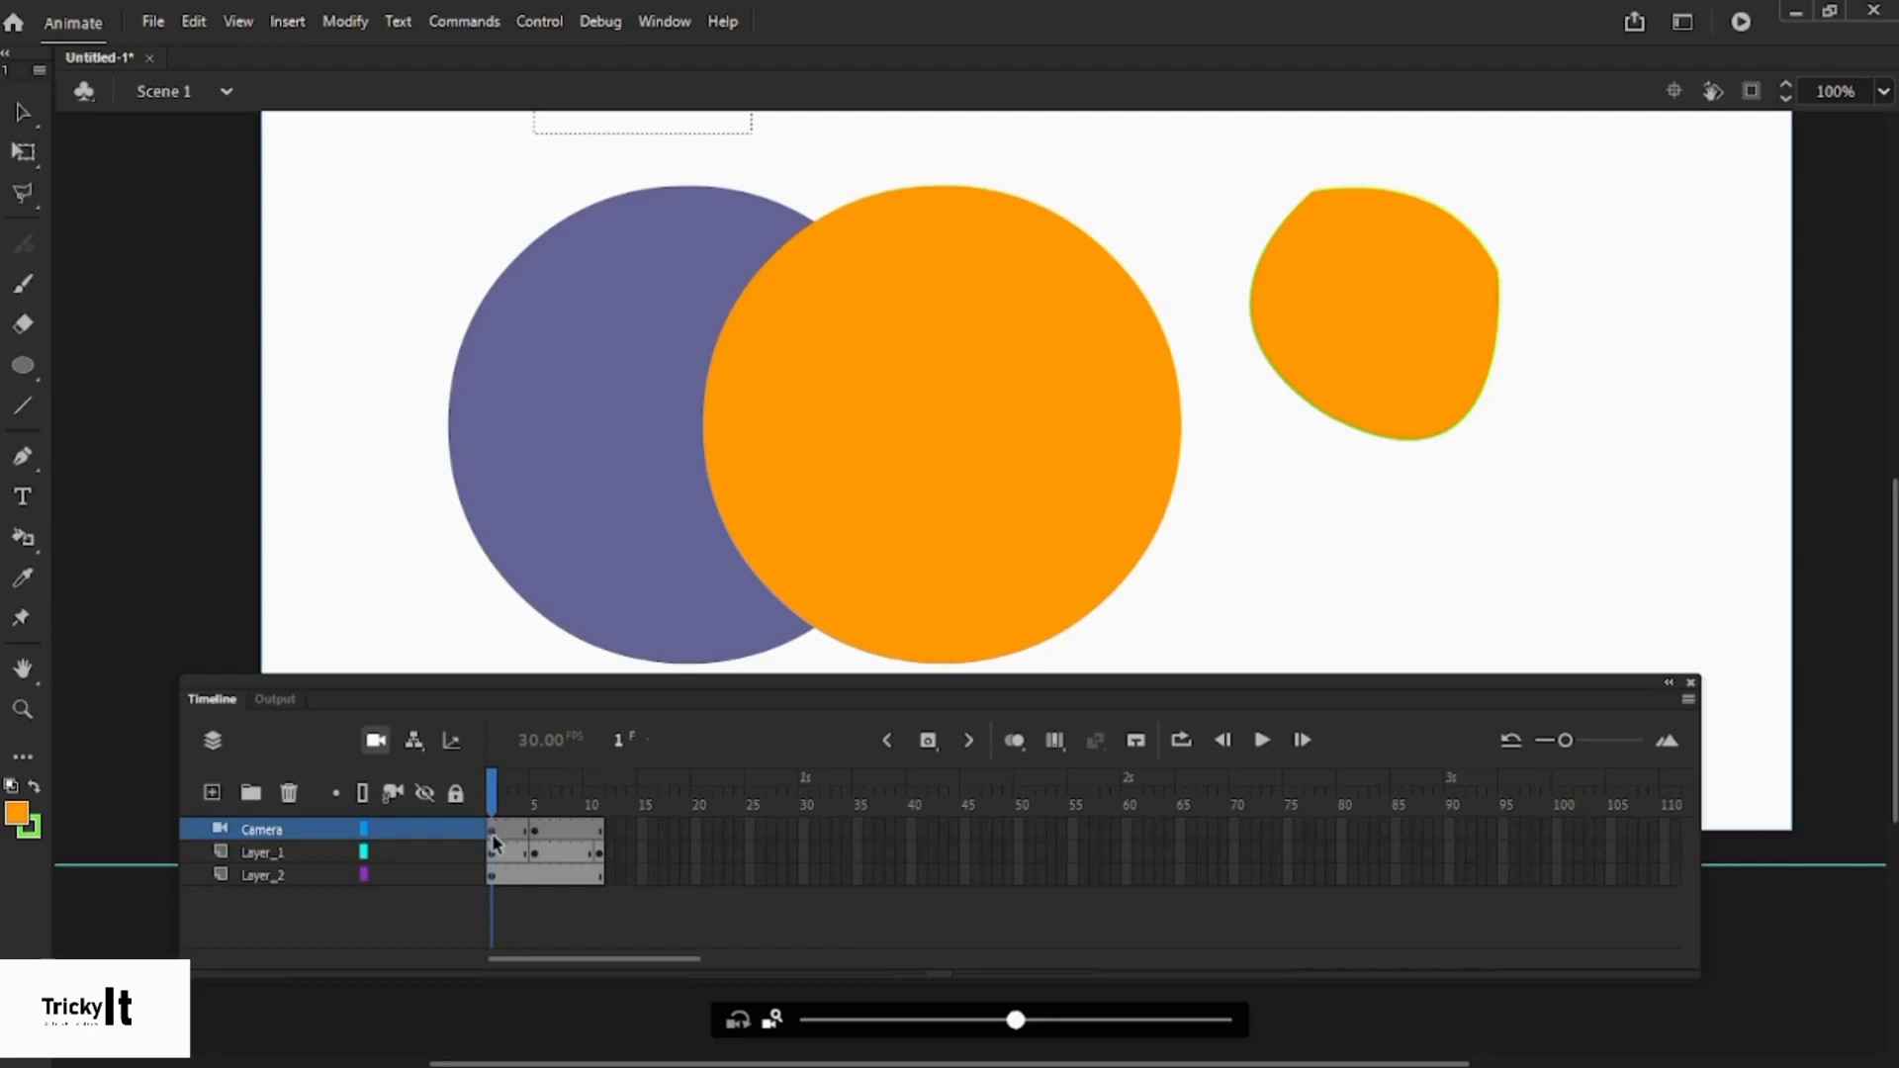
# - Use the frame counter to step to frame 5, then go to frame 11
pyautogui.click(618, 740)
pyautogui.click(532, 827)
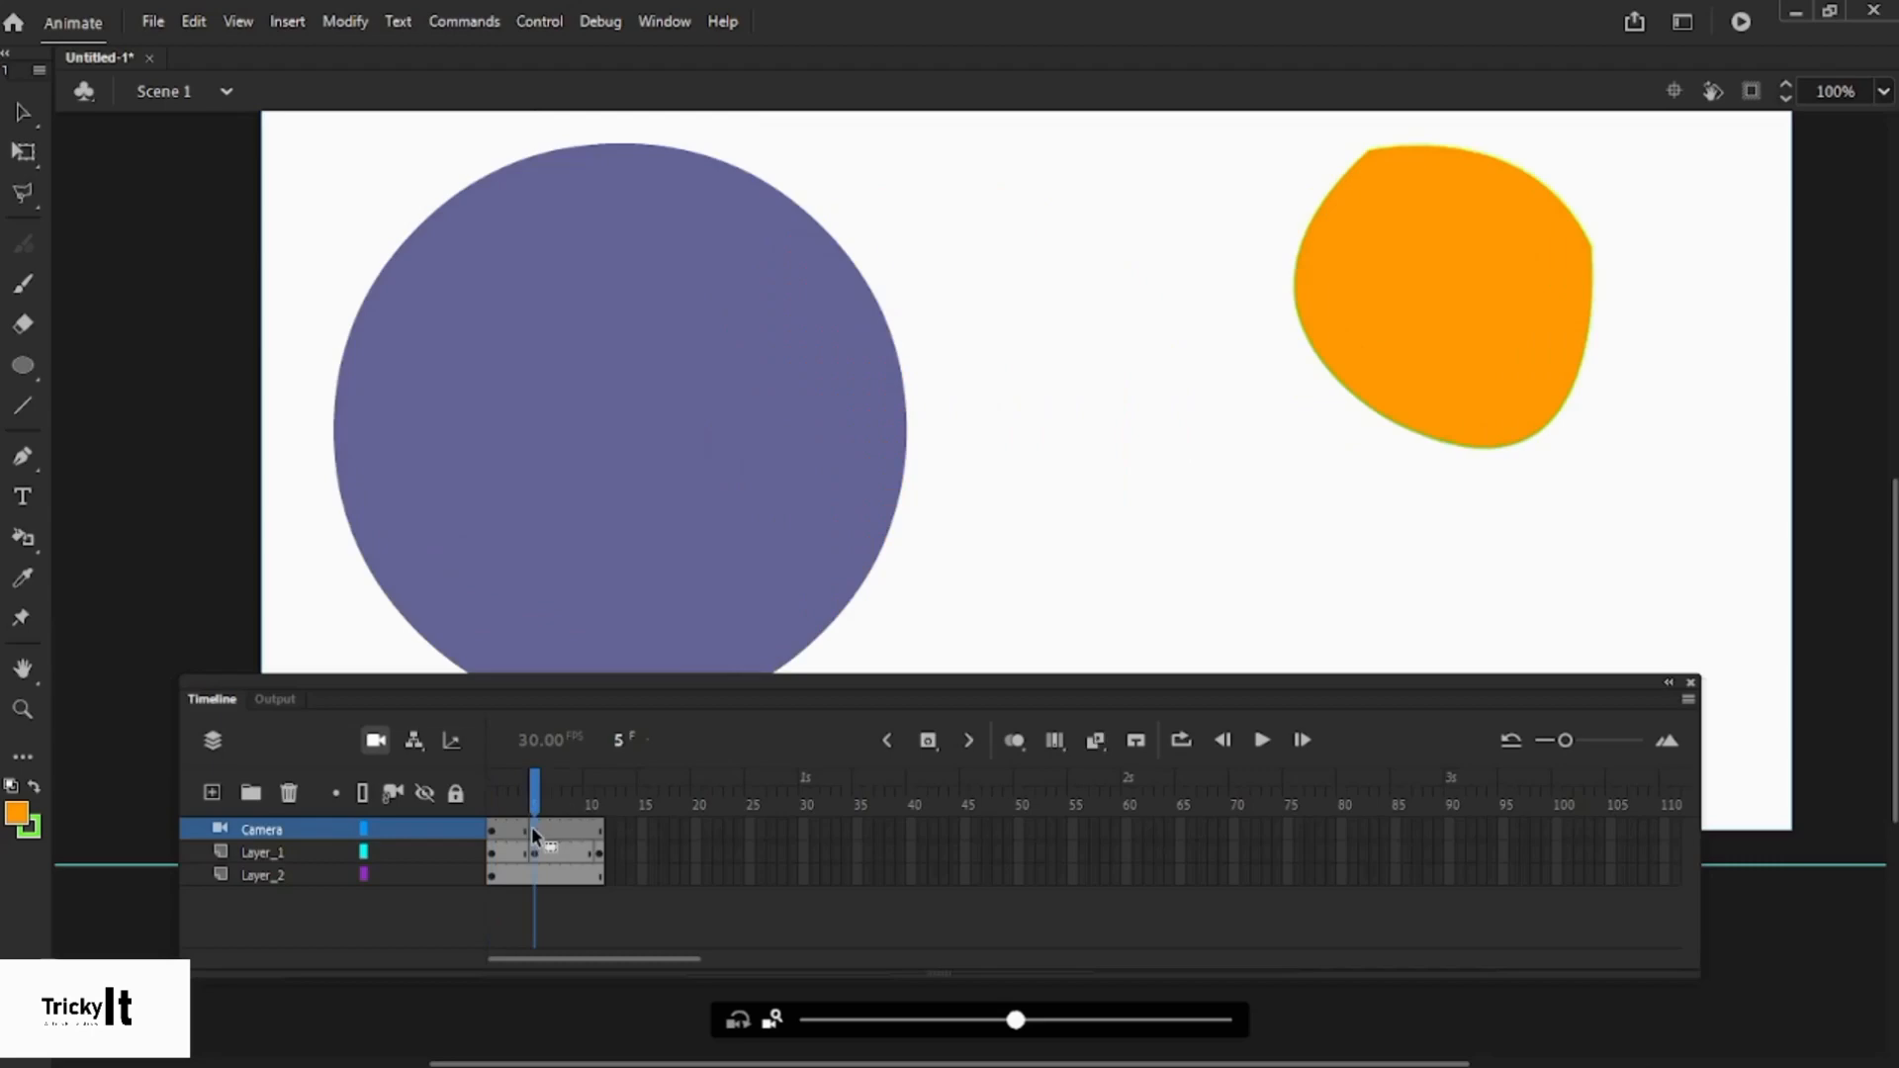
pyautogui.click(599, 829)
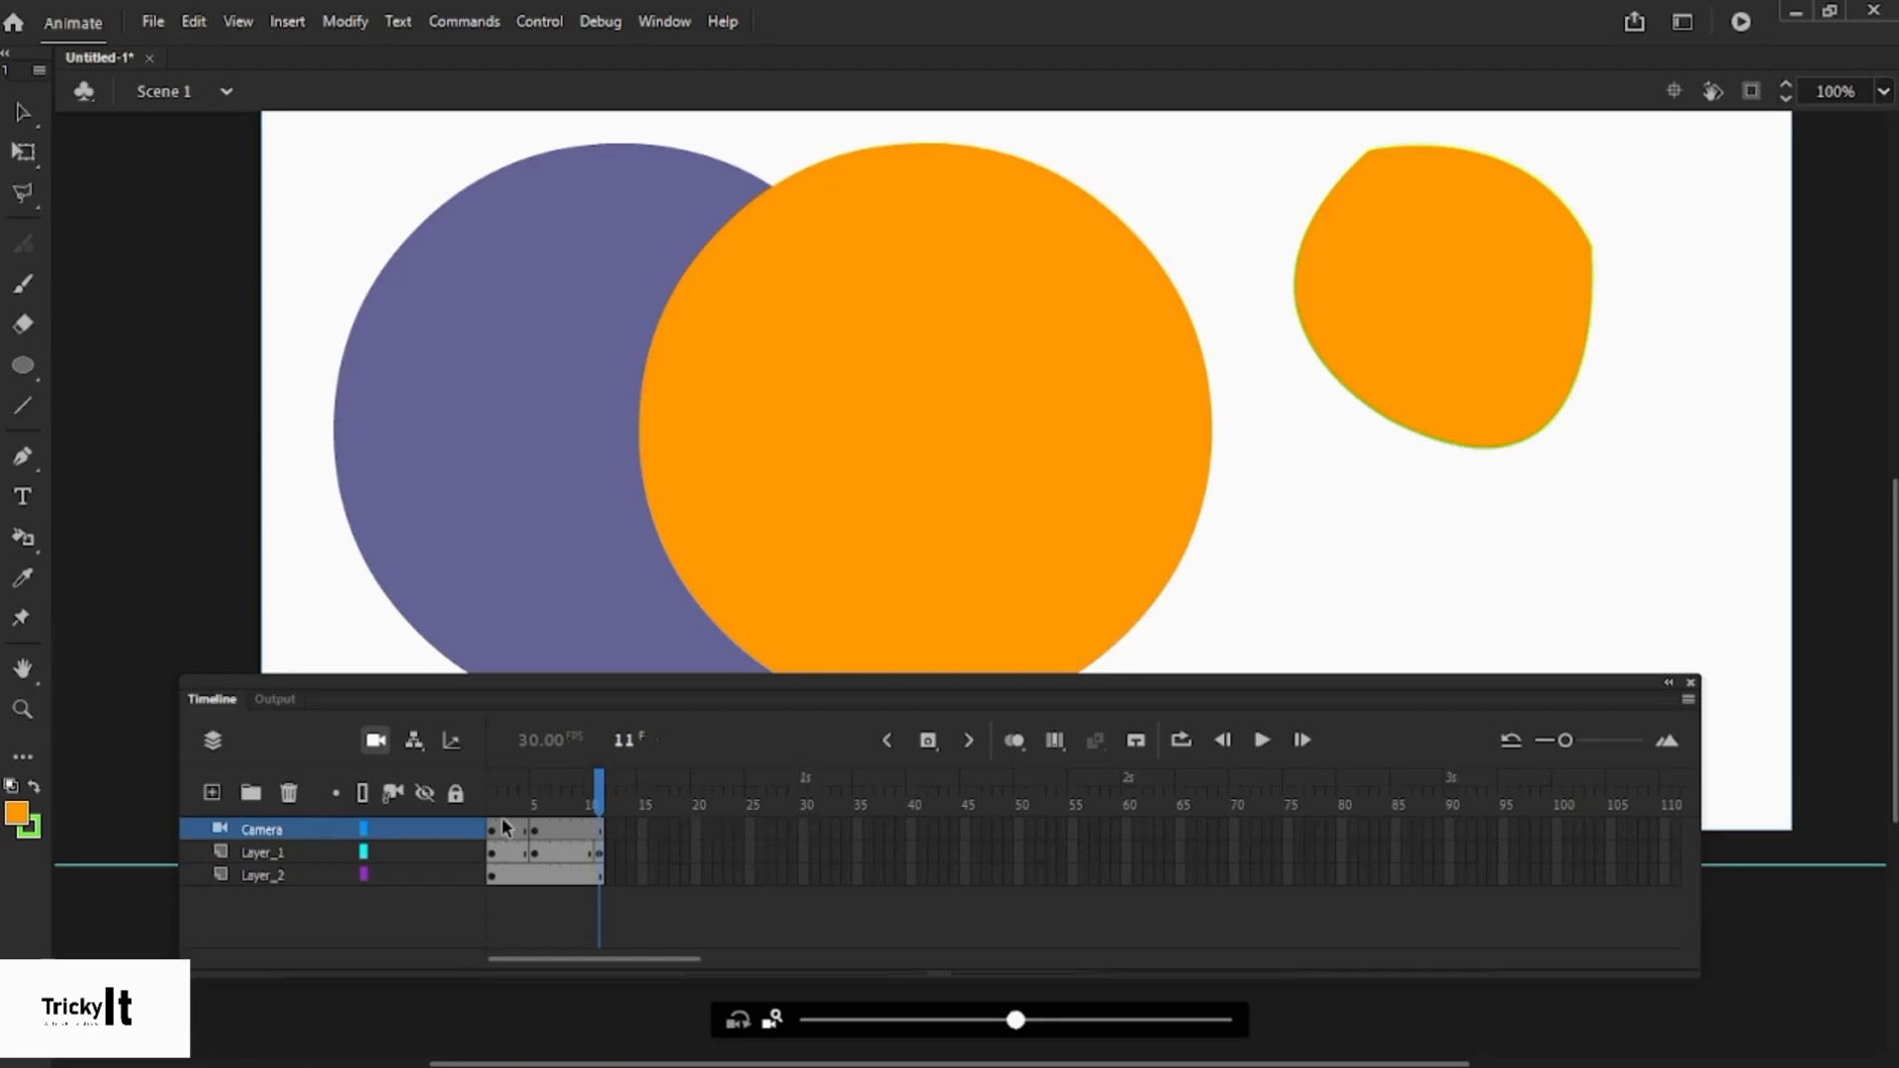
# - Extend Layer_2 to frame 30 and set a loop range covering frames 1–30
pyautogui.moveTo(499, 833); pyautogui.dragTo(804, 832)
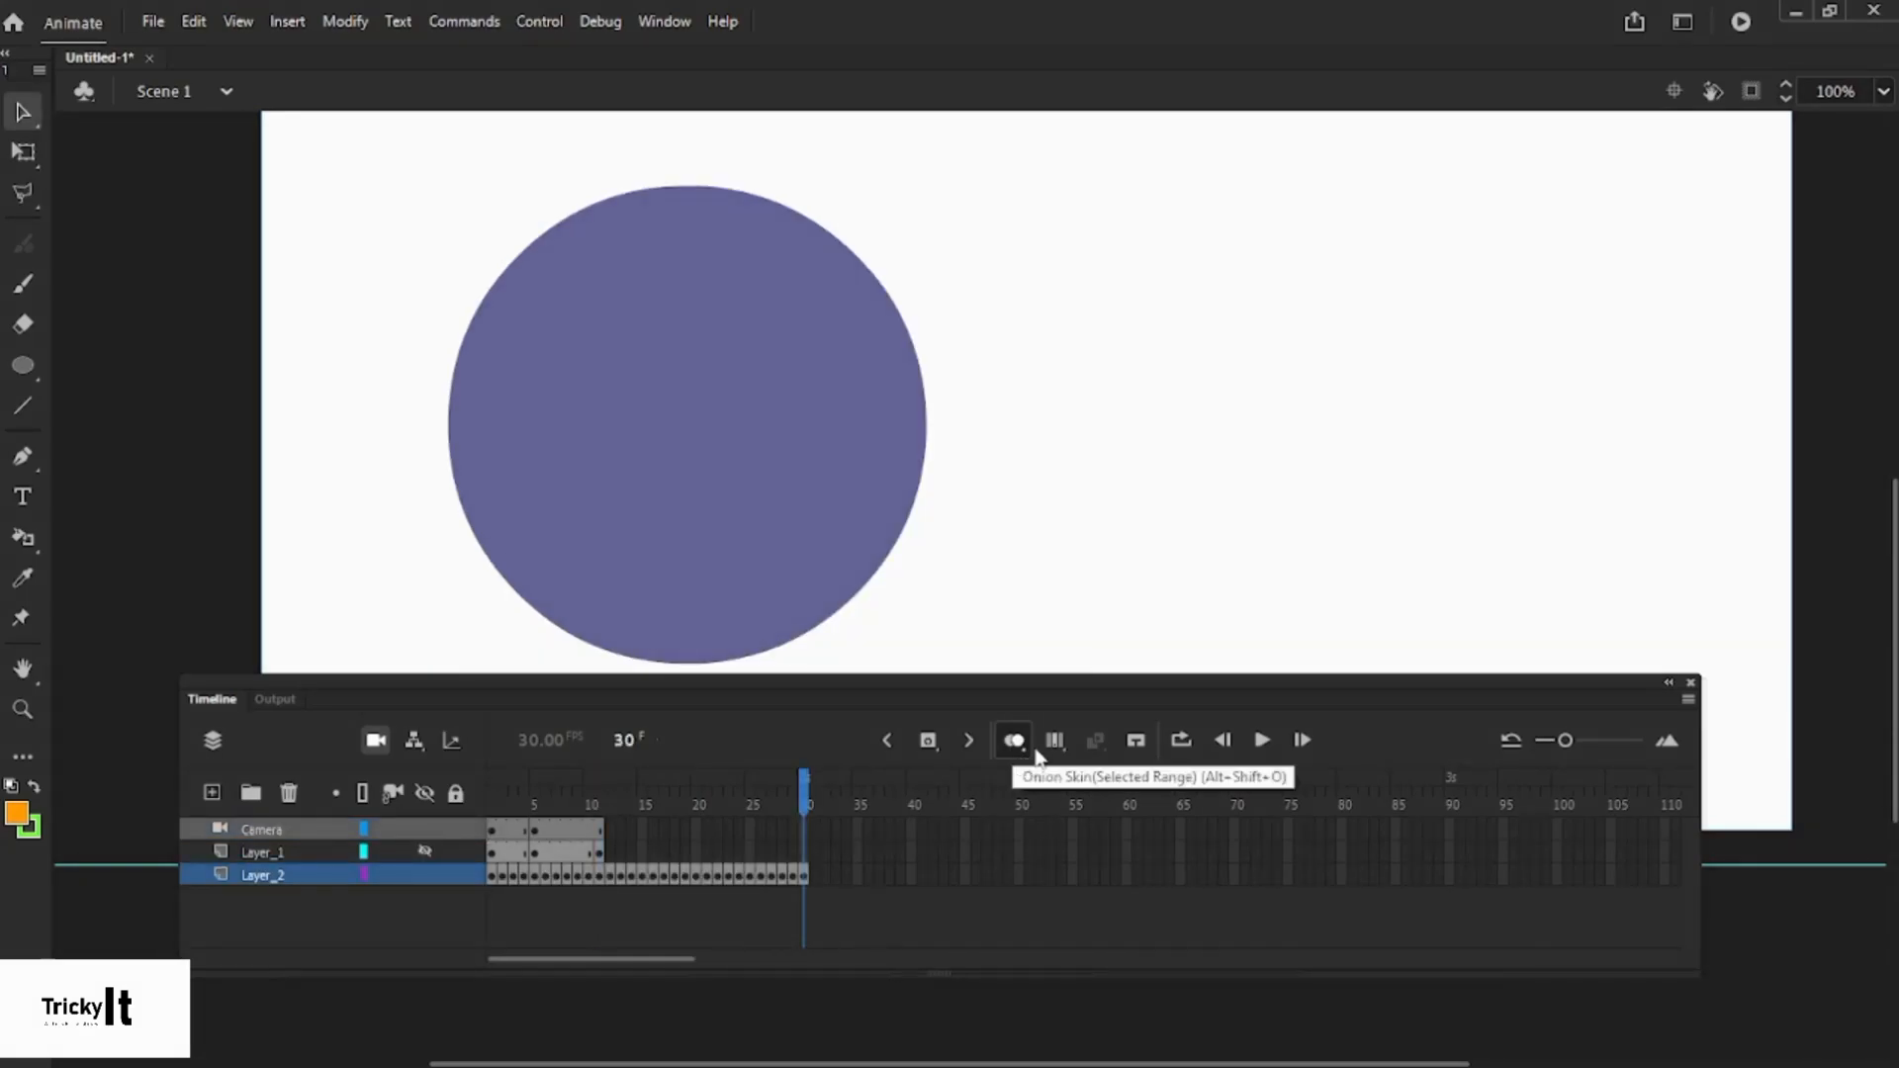
pyautogui.click(1182, 740)
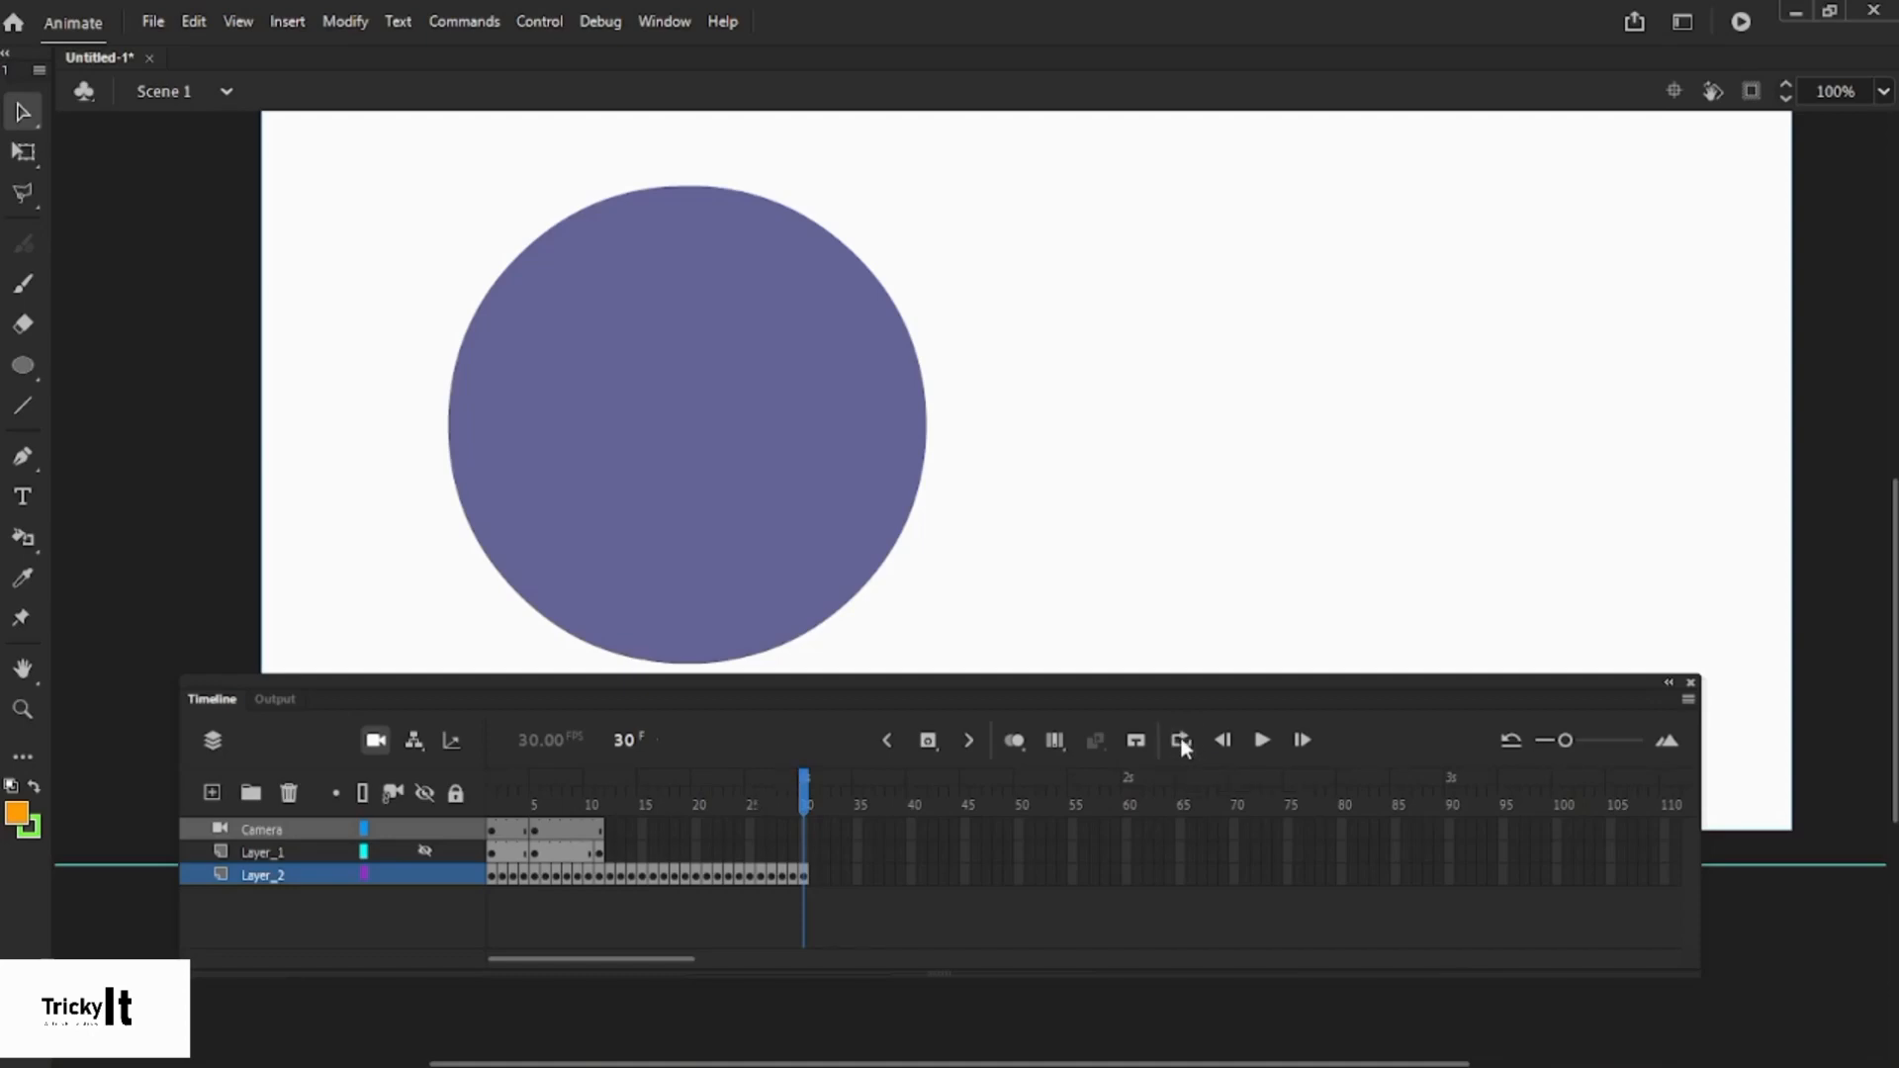
pyautogui.moveTo(784, 779); pyautogui.dragTo(491, 778)
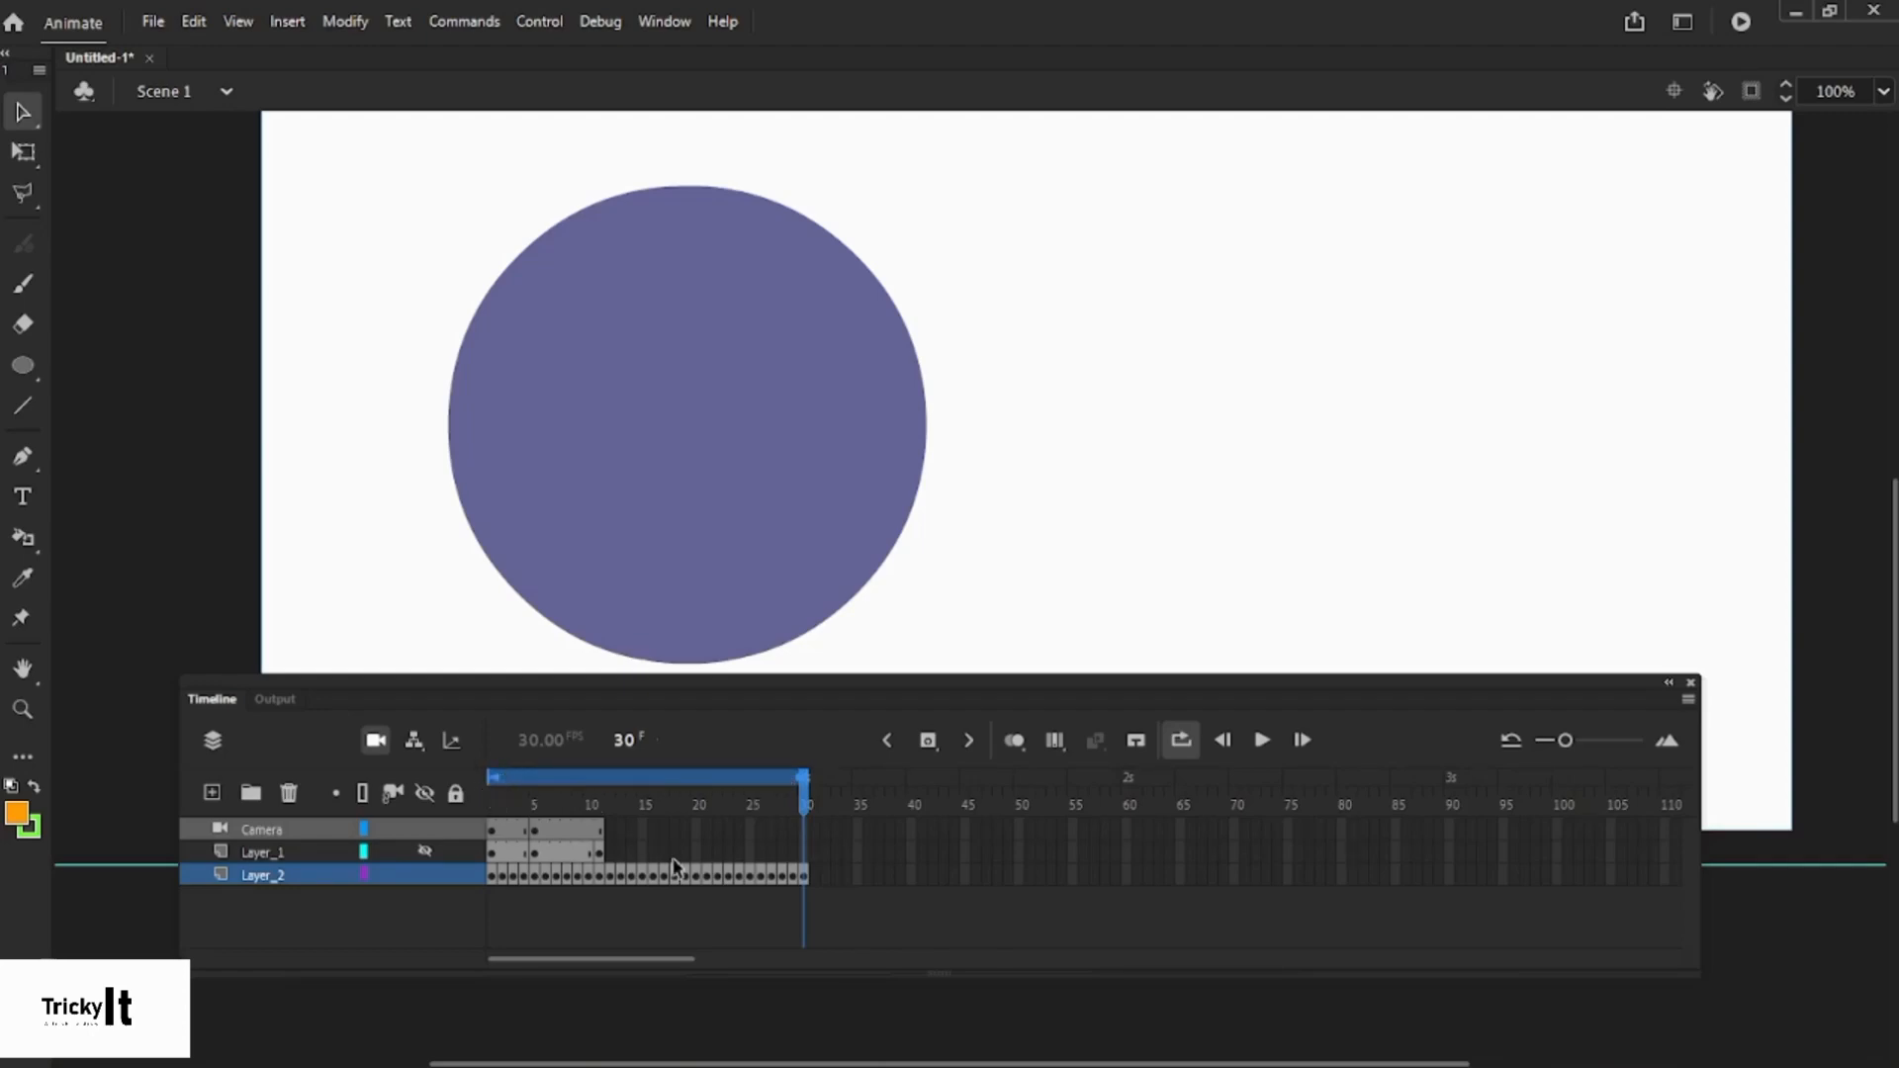
# - Preview frames 1–30 looping, then stop, disable looping and widen the timeline frames
pyautogui.click(1263, 741)
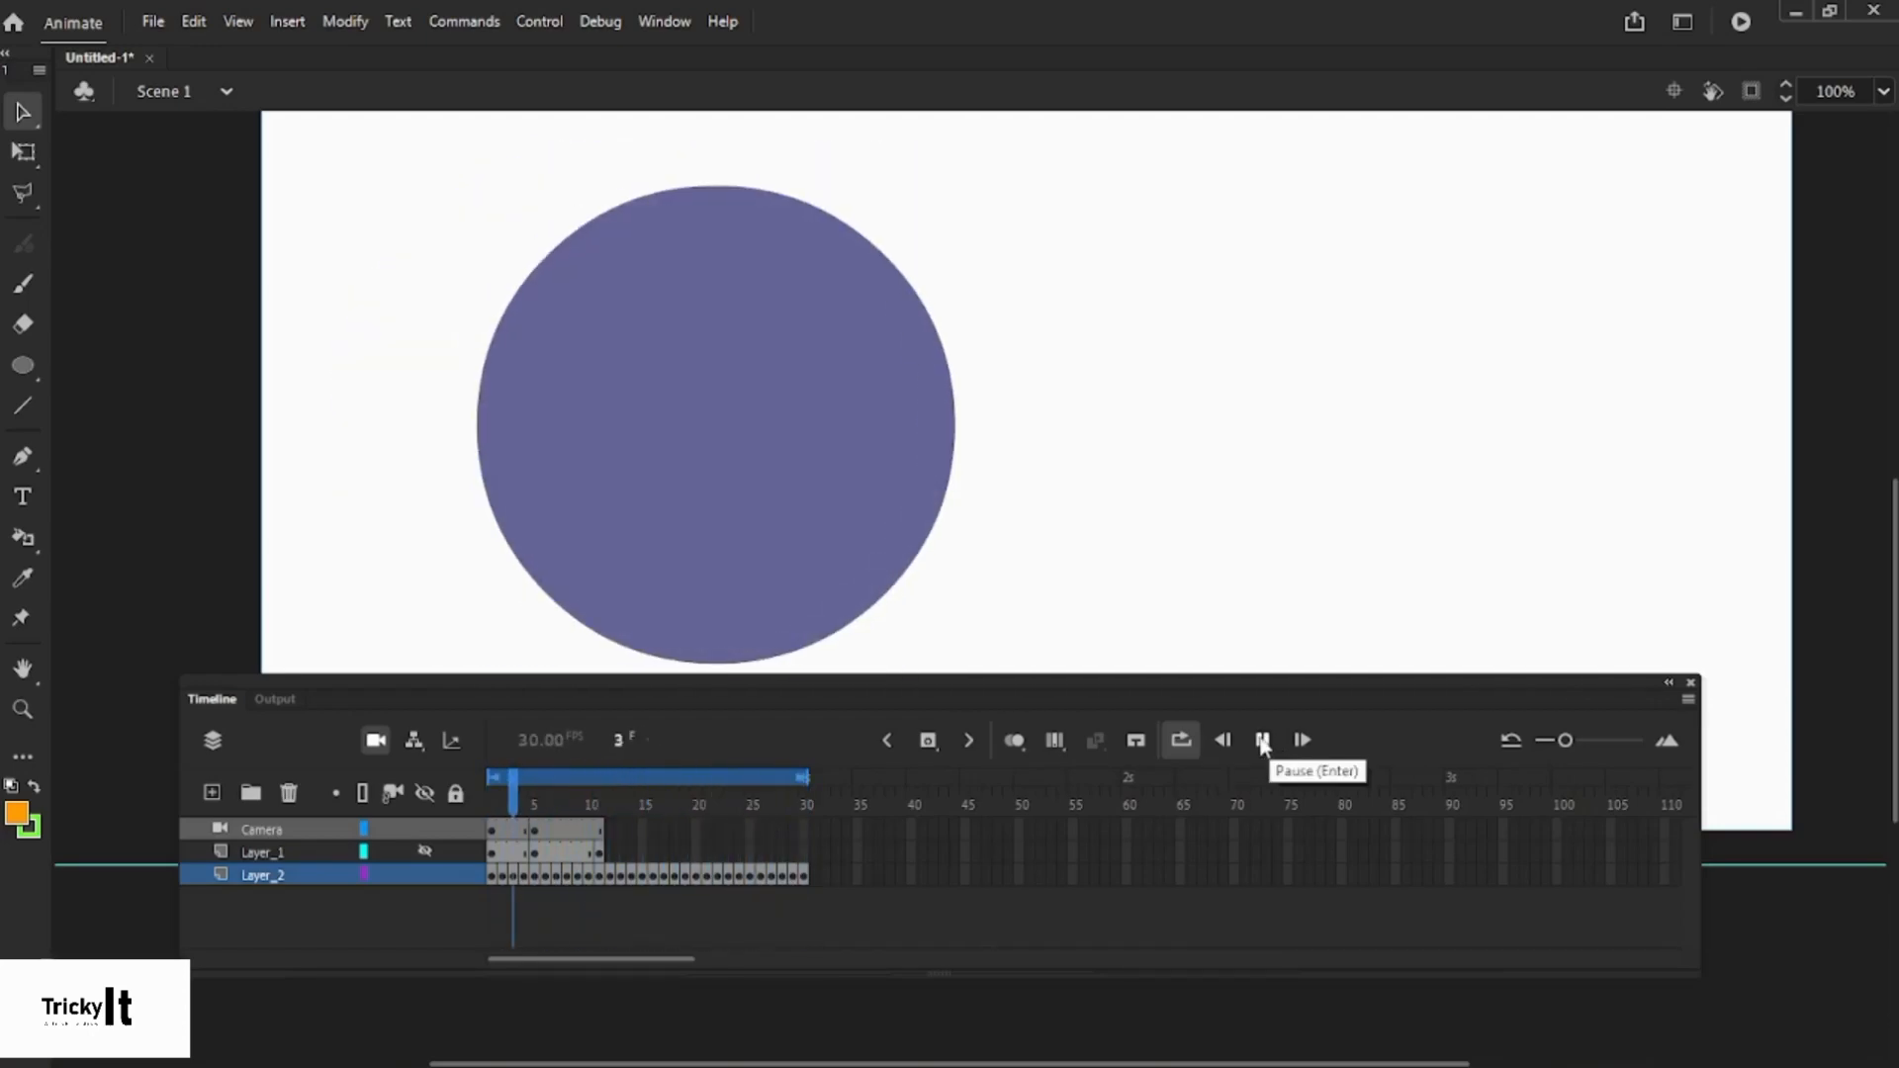
pyautogui.click(1263, 742)
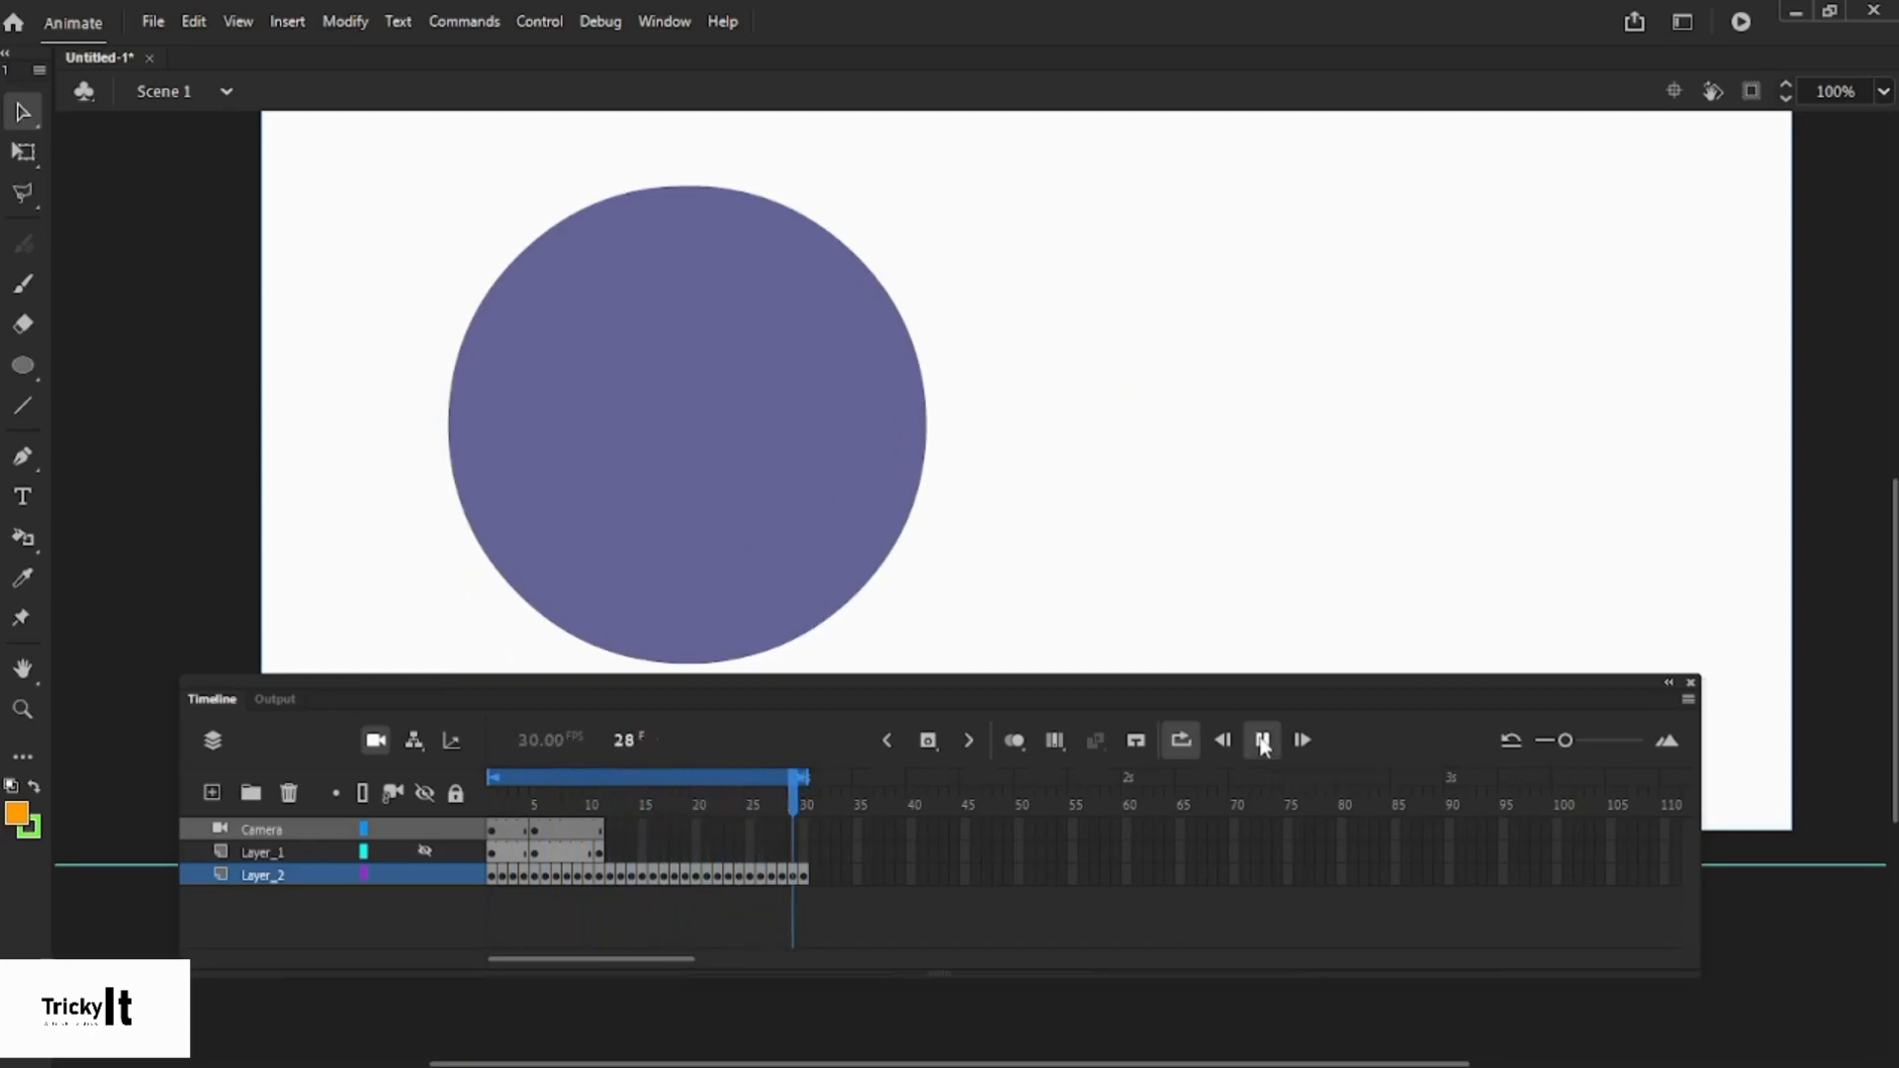
pyautogui.click(1179, 742)
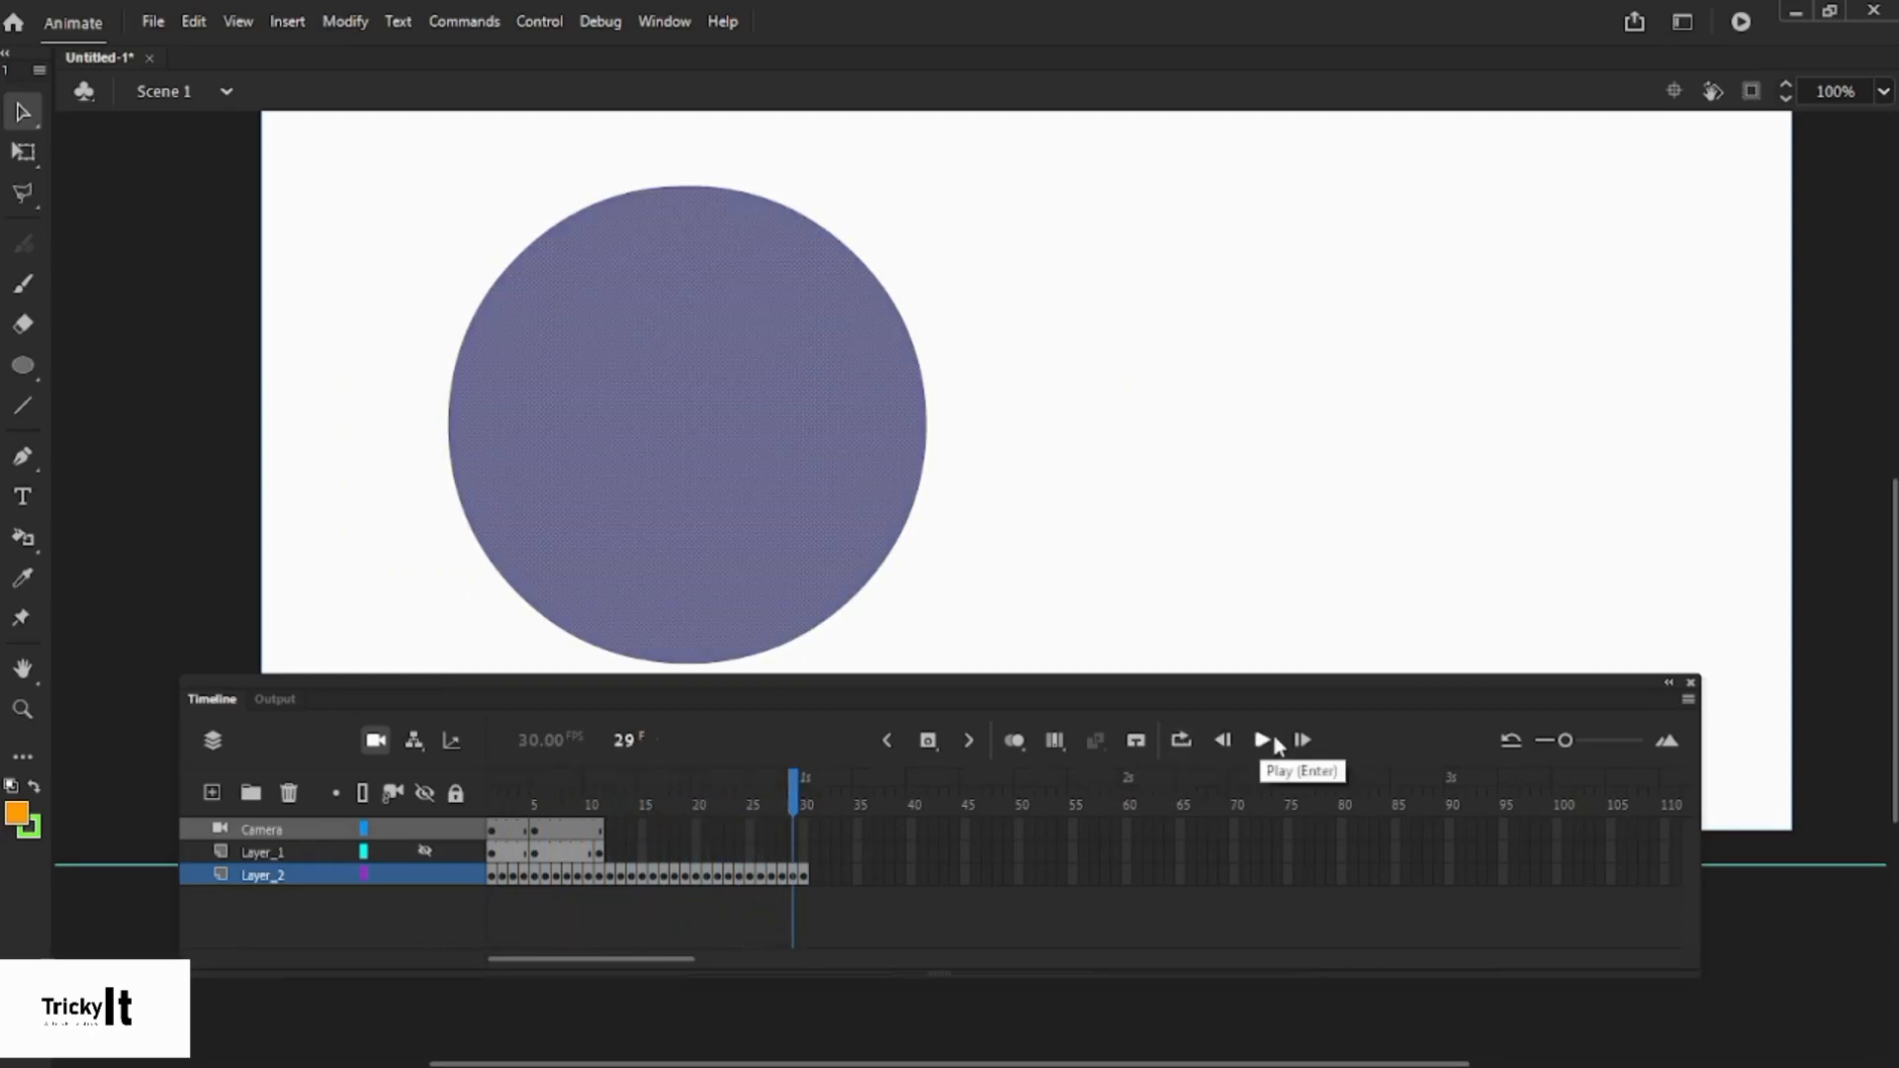
pyautogui.moveTo(1565, 744)
pyautogui.mouseDown()
pyautogui.moveTo(1624, 747)
pyautogui.moveTo(1530, 791)
pyautogui.moveTo(1618, 752)
pyautogui.moveTo(1566, 756)
pyautogui.mouseUp()
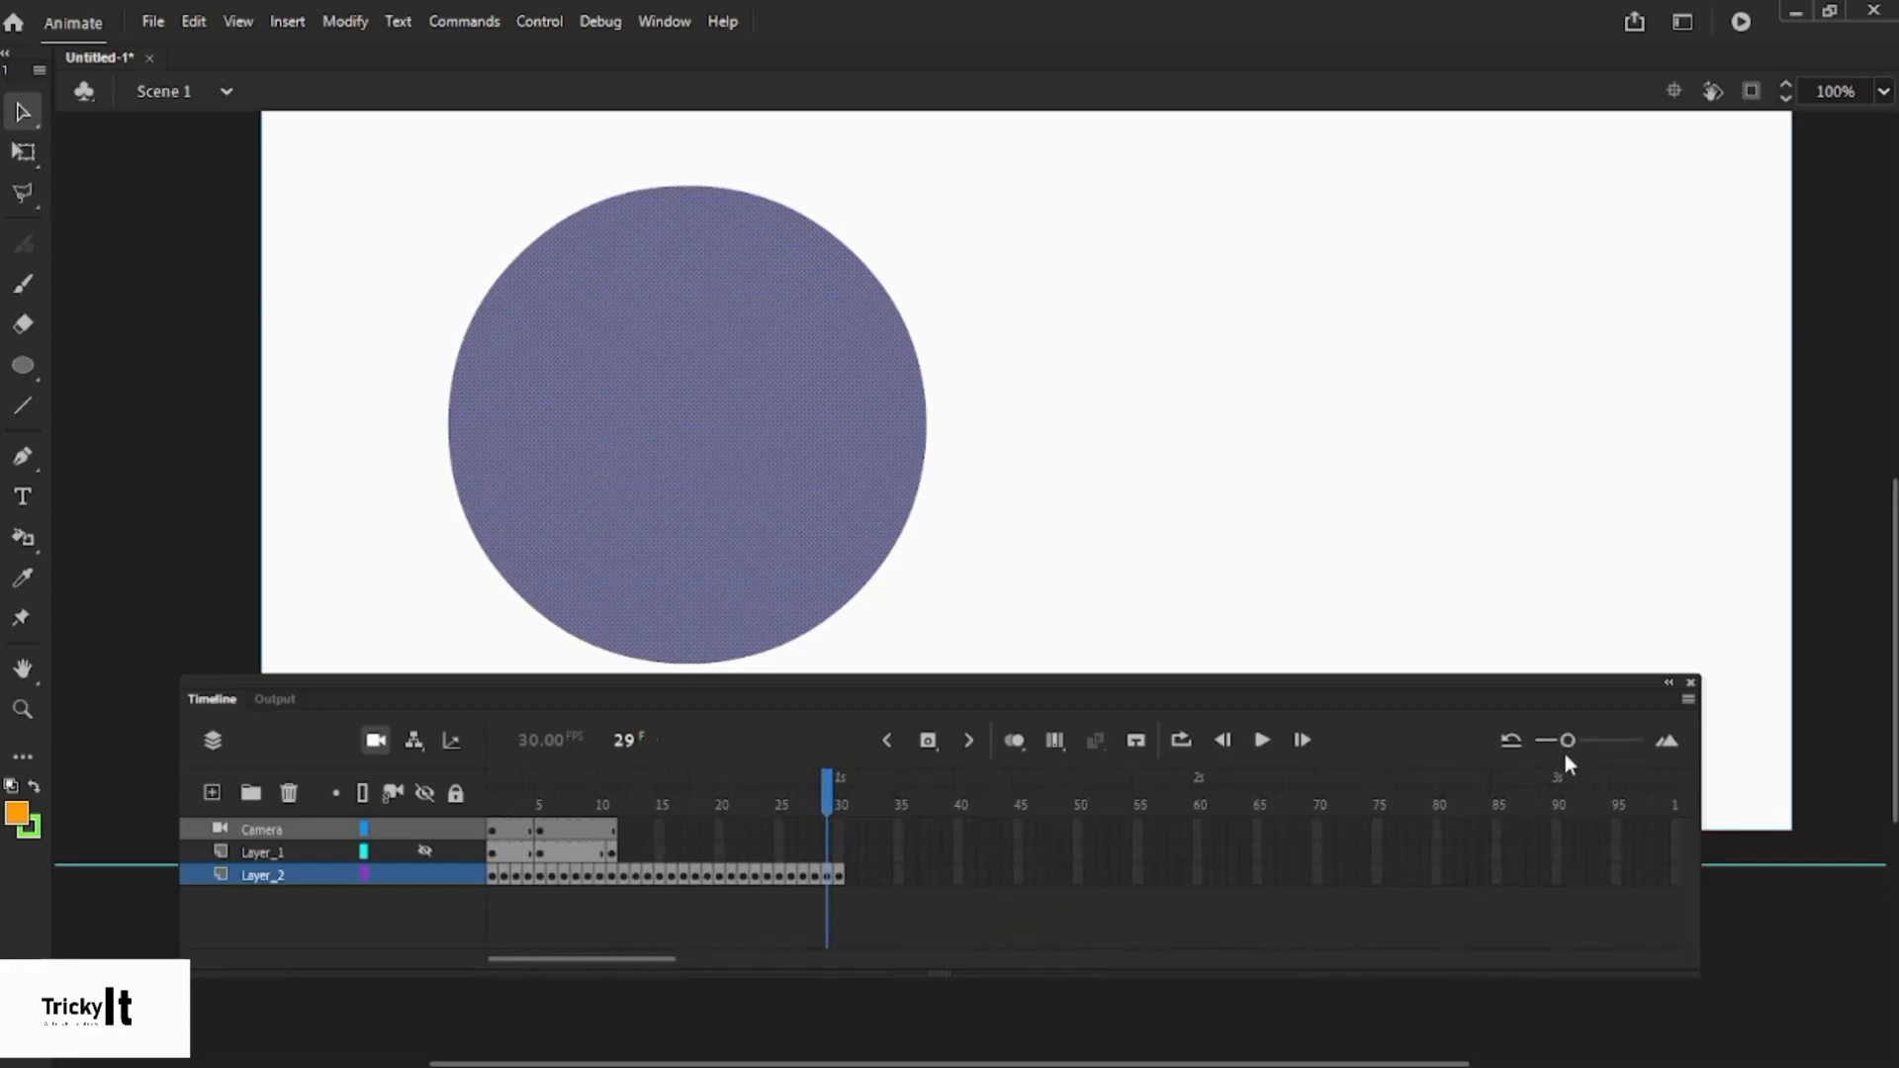